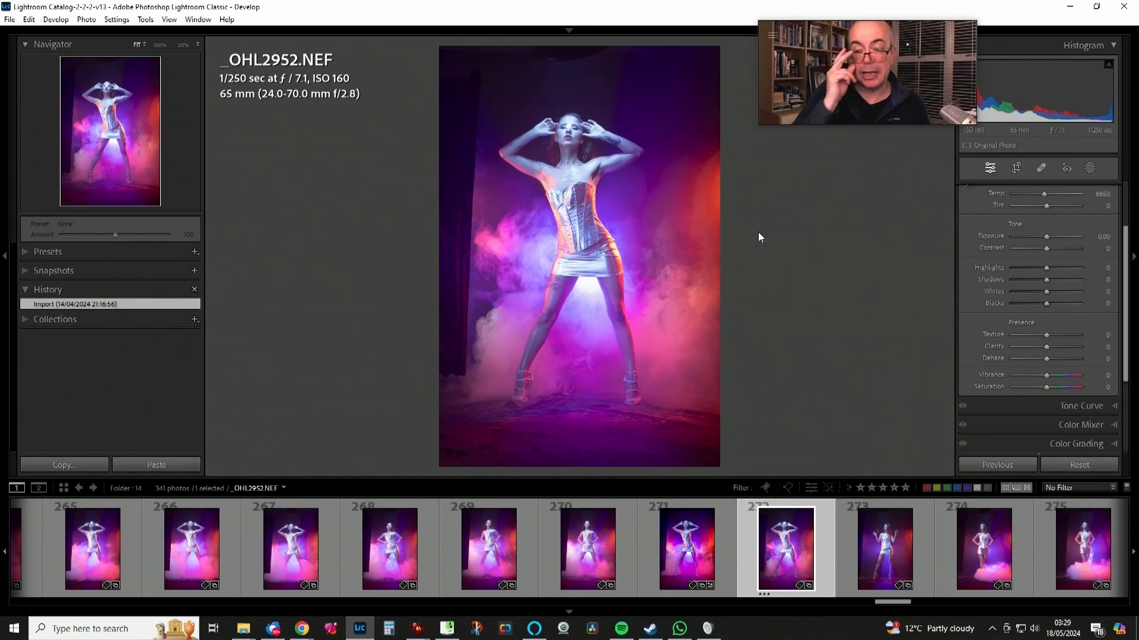
Try a tint shift and a warmer temperature of 15408 on the whole photo, and reset both white balance settings.
{"action": "scroll", "coordinate": [1048, 277], "scroll_direction": "up", "scroll_amount": 3}
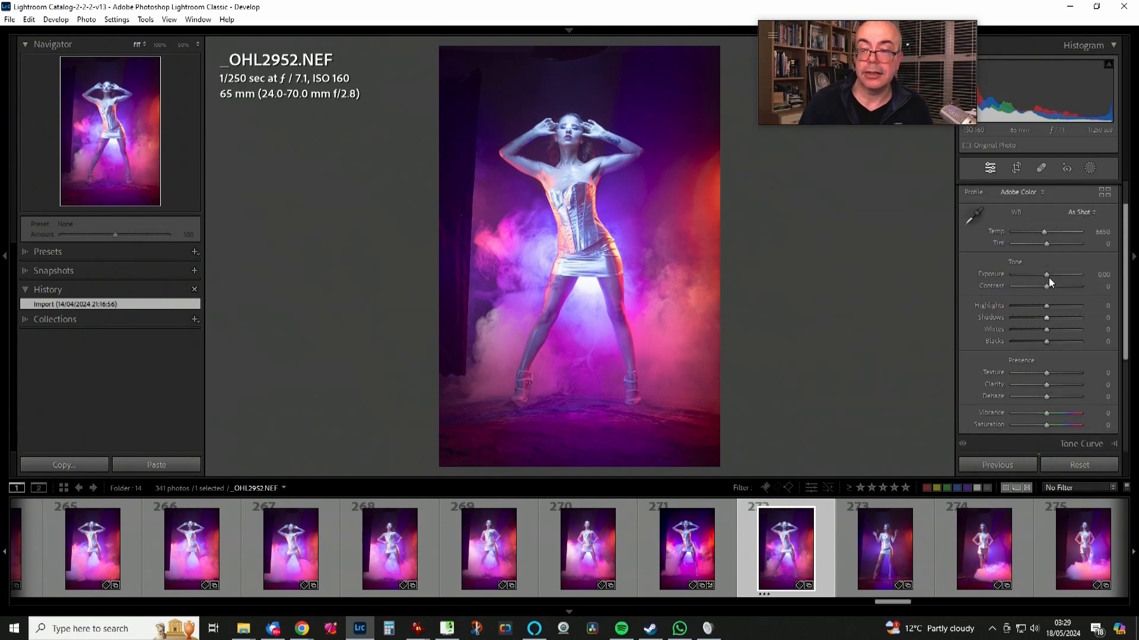
{"action": "mouse_move", "coordinate": [1047, 281]}
{"action": "left_mouse_down"}
{"action": "mouse_move", "coordinate": [1076, 284]}
{"action": "mouse_move", "coordinate": [1004, 287]}
{"action": "mouse_move", "coordinate": [1061, 284]}
{"action": "mouse_move", "coordinate": [1049, 285]}
{"action": "mouse_move", "coordinate": [1069, 265]}
{"action": "mouse_move", "coordinate": [1023, 266]}
{"action": "mouse_move", "coordinate": [1044, 261]}
{"action": "mouse_move", "coordinate": [1045, 273]}
{"action": "left_mouse_up"}
{"action": "double_click", "coordinate": [1051, 285]}
{"action": "left_click", "coordinate": [1044, 273]}
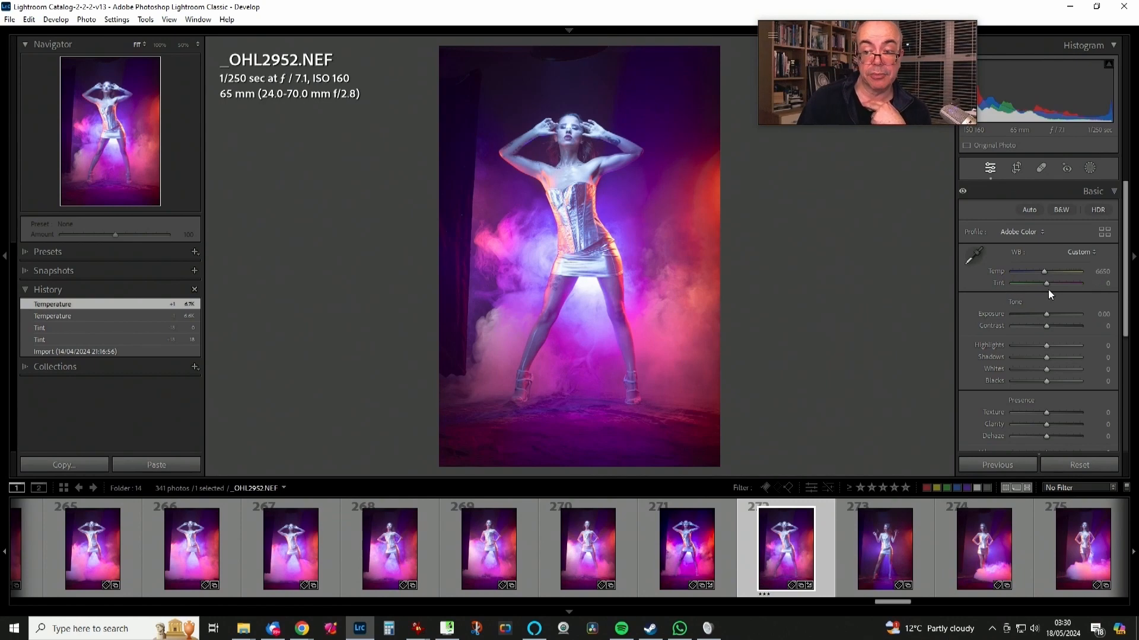
{"action": "left_click", "coordinate": [1064, 272]}
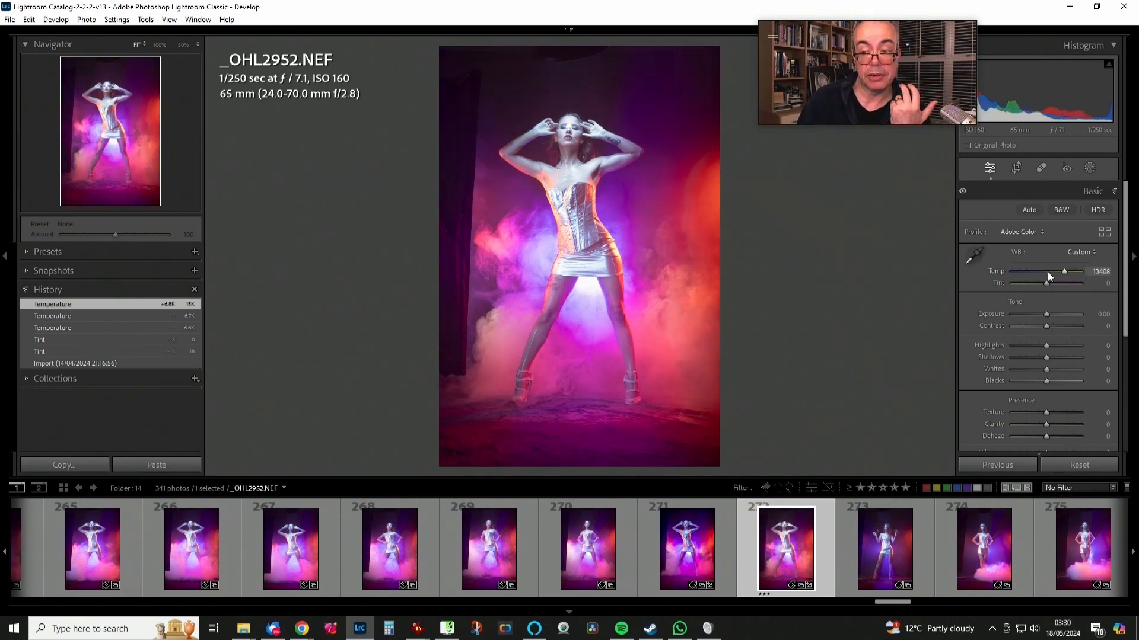
{"action": "double_click", "coordinate": [1063, 270]}
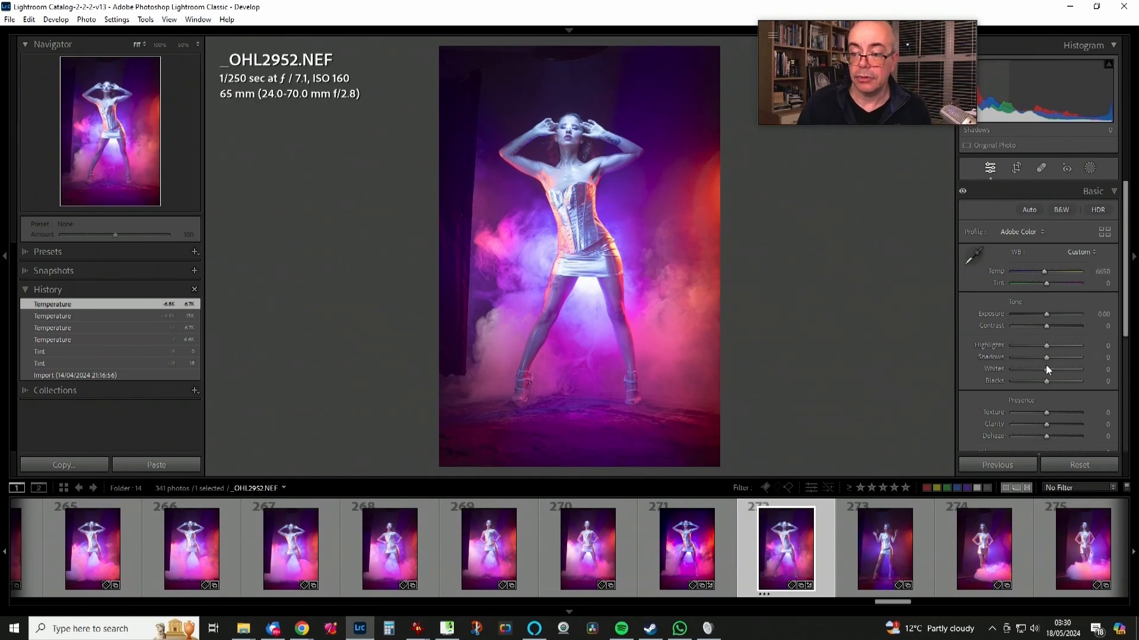
Raise the photo's shadows to +68, and try lower highlights and an exposure of -0.40, resetting both to 0.
{"action": "mouse_move", "coordinate": [1047, 357]}
{"action": "left_mouse_down"}
{"action": "mouse_move", "coordinate": [1079, 354]}
{"action": "mouse_move", "coordinate": [1047, 350]}
{"action": "mouse_move", "coordinate": [1079, 344]}
{"action": "mouse_move", "coordinate": [1050, 350]}
{"action": "mouse_move", "coordinate": [1076, 346]}
{"action": "mouse_move", "coordinate": [1068, 358]}
{"action": "left_mouse_up"}
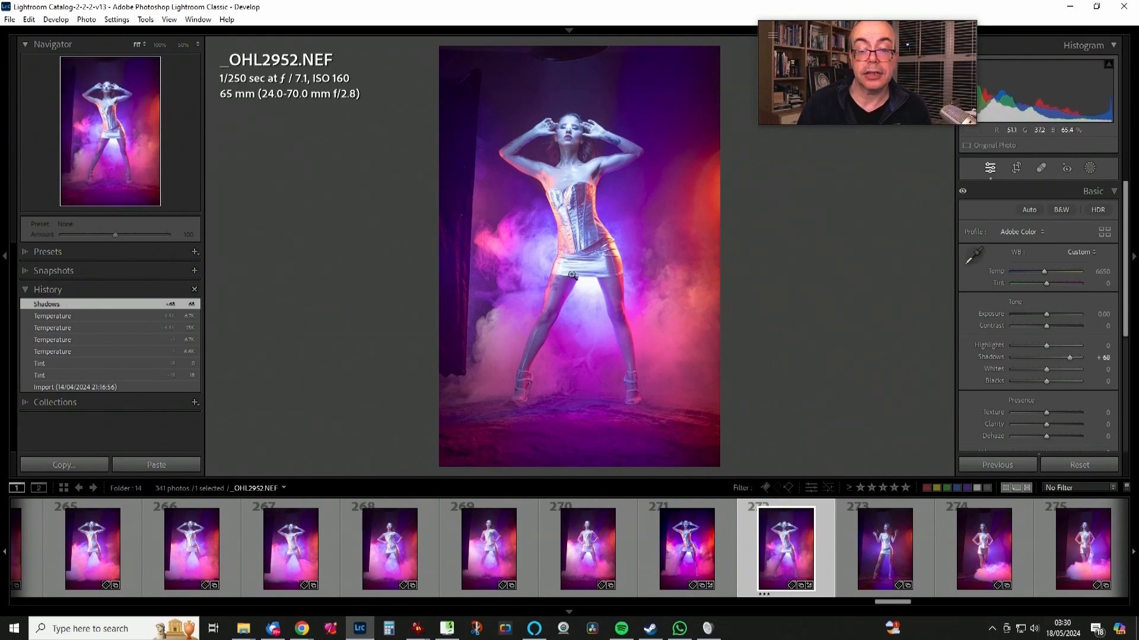
{"action": "mouse_move", "coordinate": [1046, 346]}
{"action": "left_mouse_down"}
{"action": "mouse_move", "coordinate": [990, 348]}
{"action": "mouse_move", "coordinate": [1036, 346]}
{"action": "left_mouse_up"}
{"action": "double_click", "coordinate": [1037, 346]}
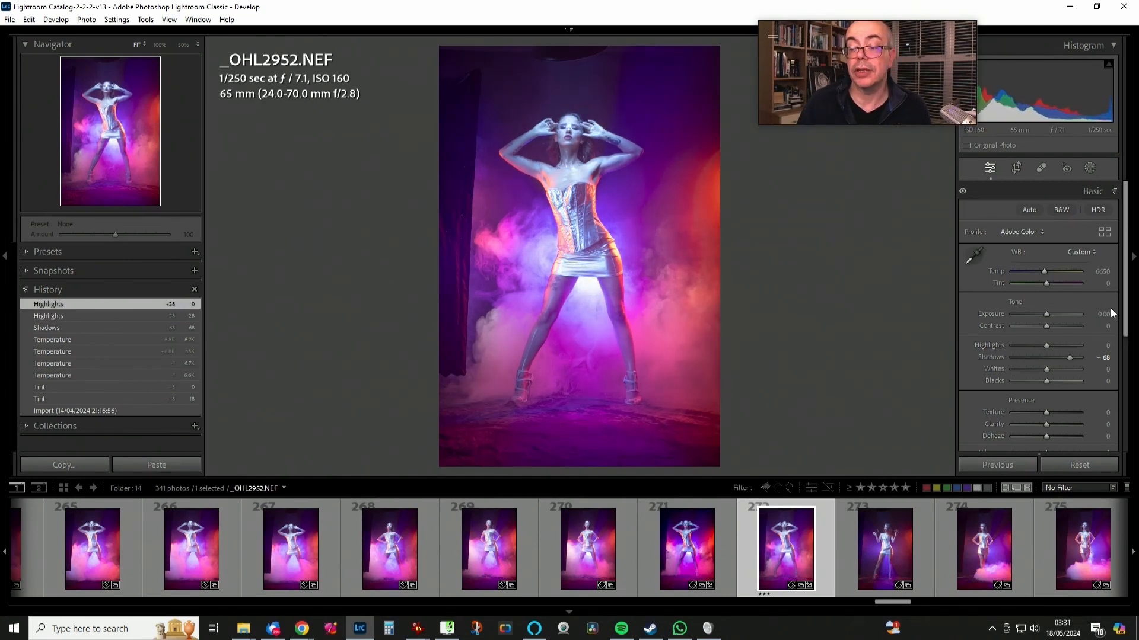
{"action": "left_click_drag", "start_coordinate": [1104, 315], "coordinate": [1099, 315]}
{"action": "double_click", "coordinate": [1044, 314]}
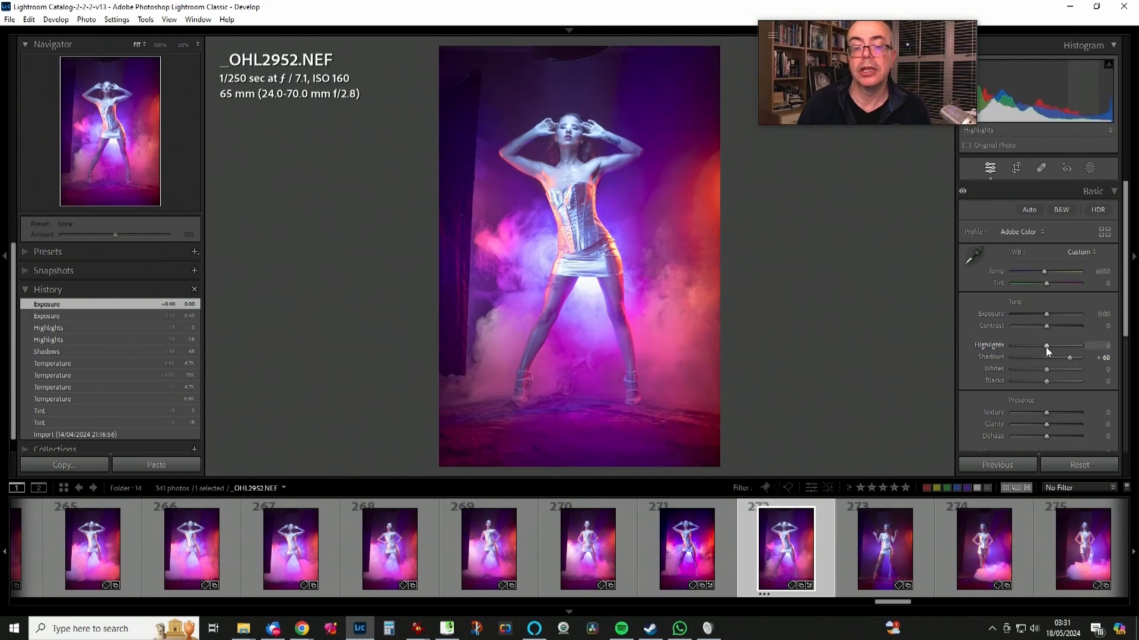
Lower the photo's highlights to -25 and try whites at +42 and +32, resetting the whites to 0.
{"action": "left_click_drag", "start_coordinate": [1045, 347], "coordinate": [1039, 346]}
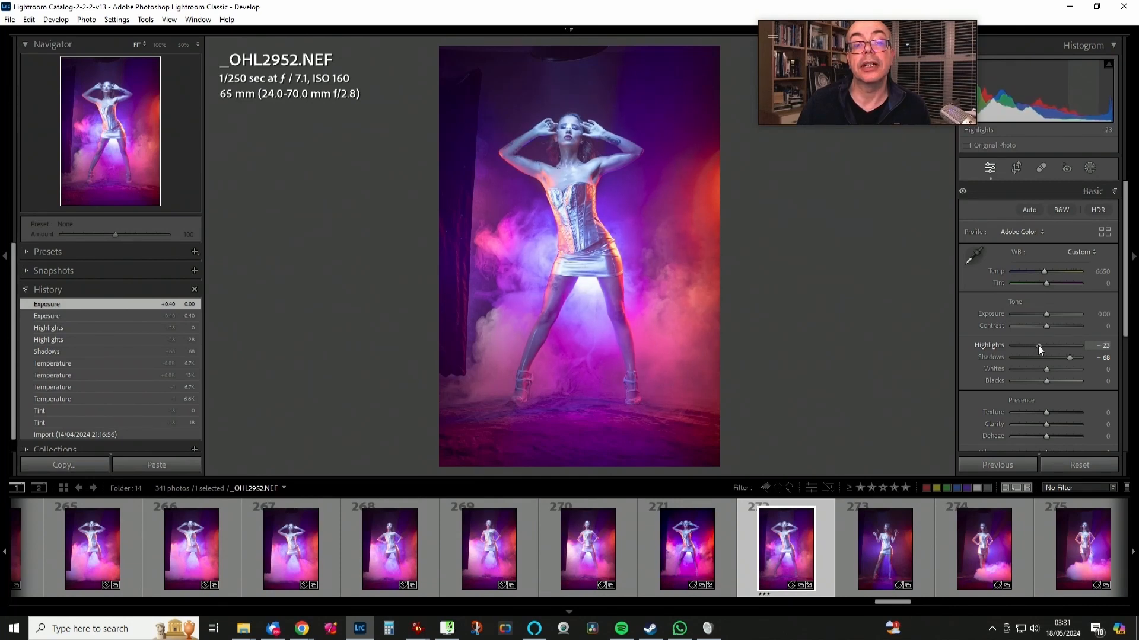
{"action": "left_click_drag", "start_coordinate": [1037, 345], "coordinate": [1037, 346]}
{"action": "left_click_drag", "start_coordinate": [1046, 368], "coordinate": [1061, 361]}
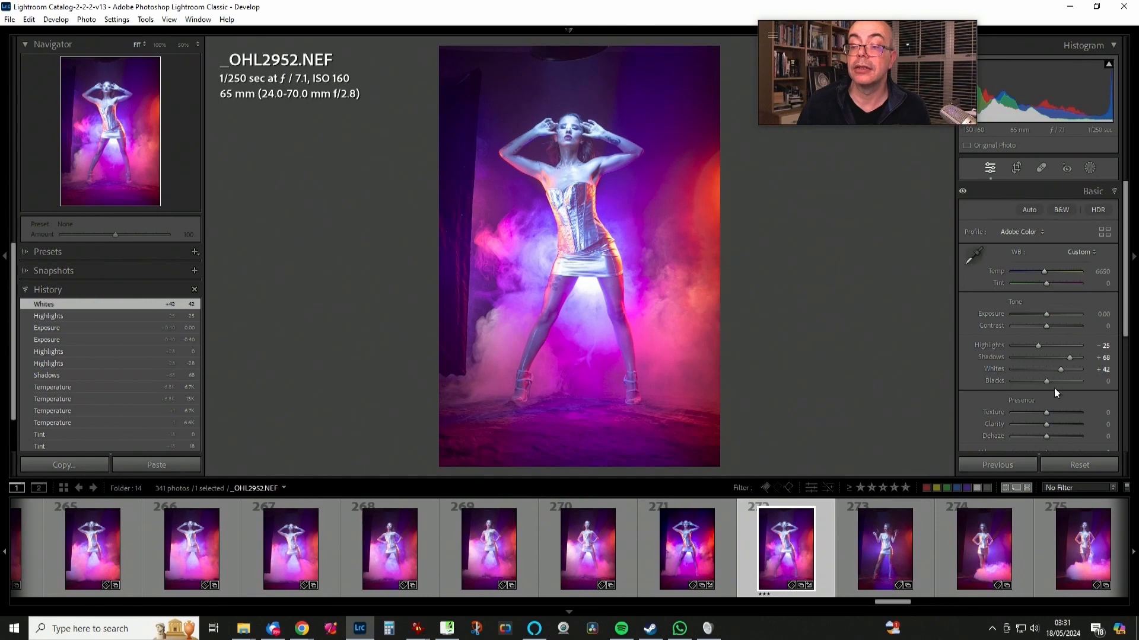
{"action": "double_click", "coordinate": [1060, 372]}
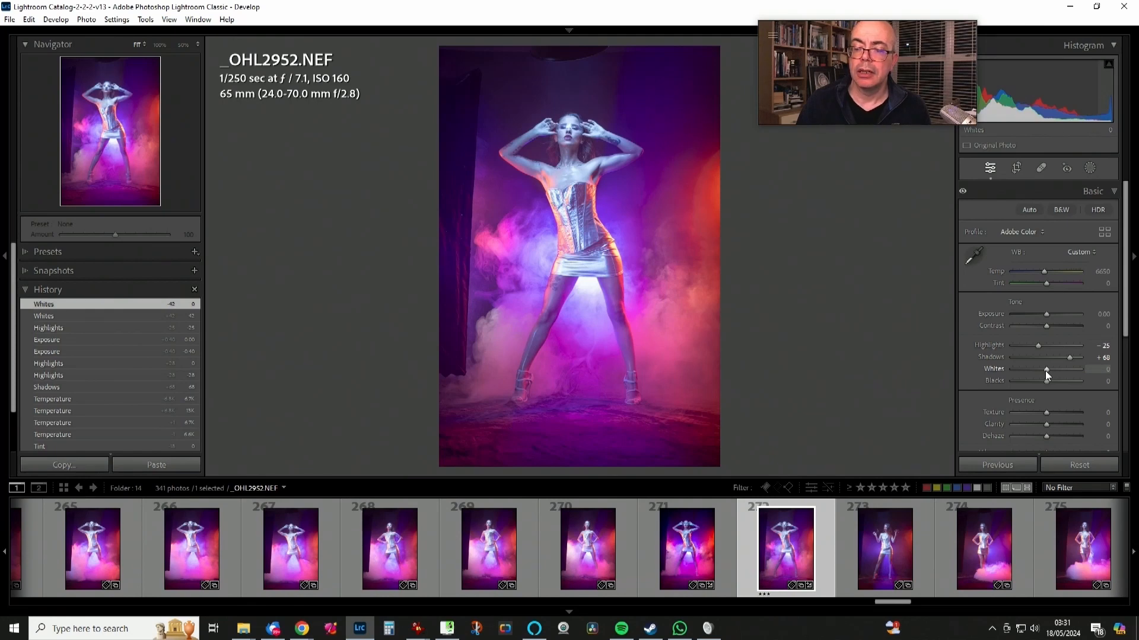
{"action": "left_click_drag", "start_coordinate": [1048, 369], "coordinate": [1059, 371]}
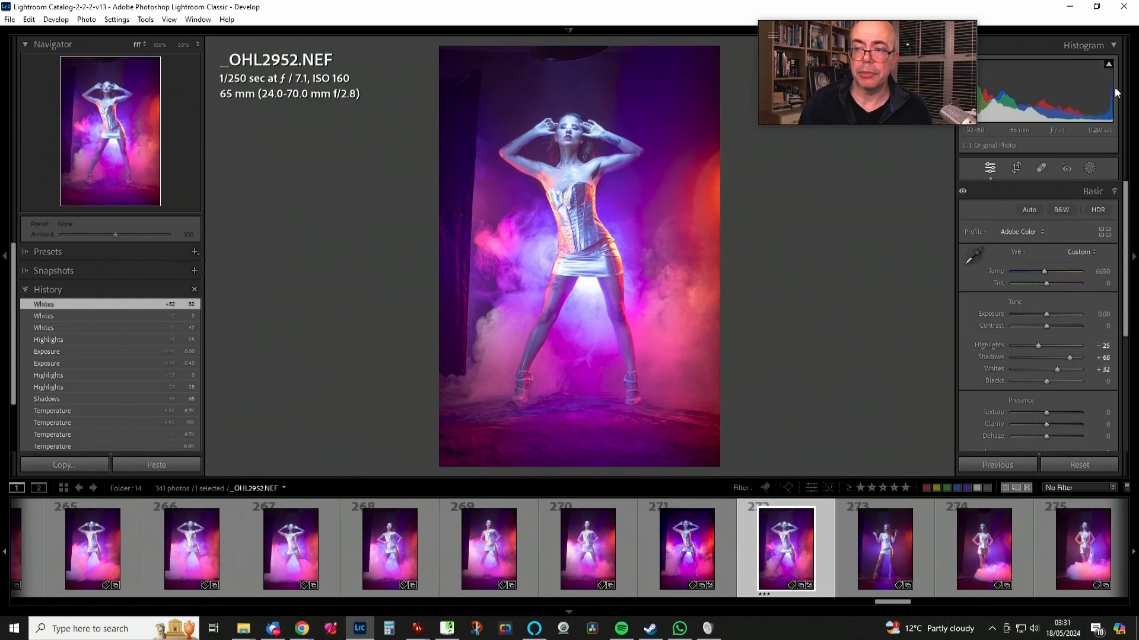
{"action": "double_click", "coordinate": [1057, 370]}
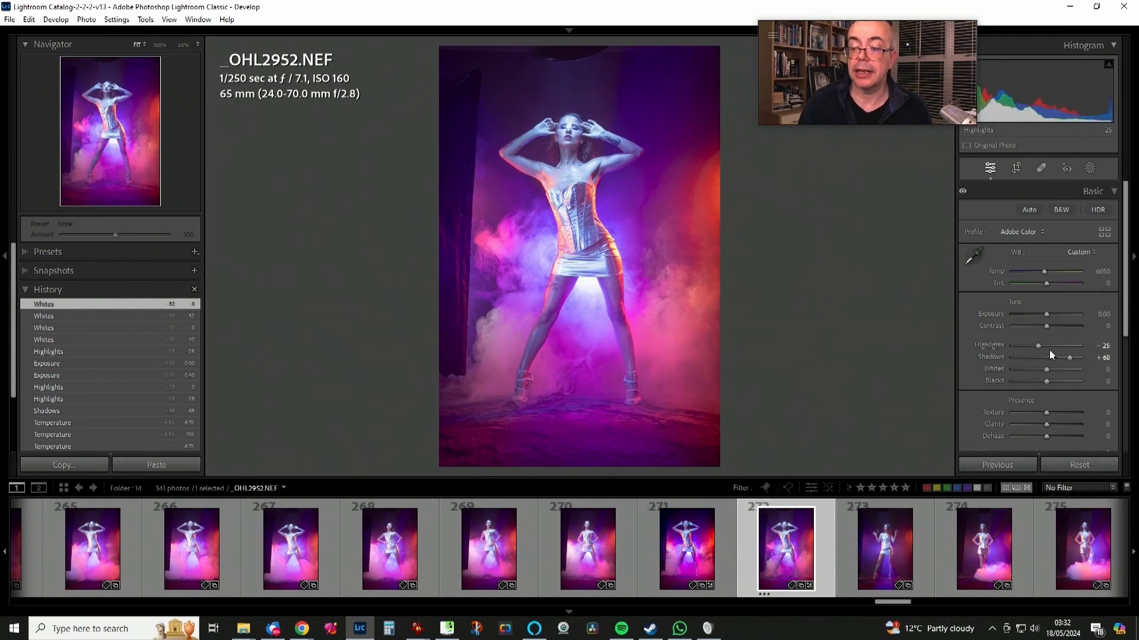
Lower the photo's highlights to -95 and create a people mask covering the entire person.
{"action": "left_click_drag", "start_coordinate": [1037, 345], "coordinate": [1016, 350]}
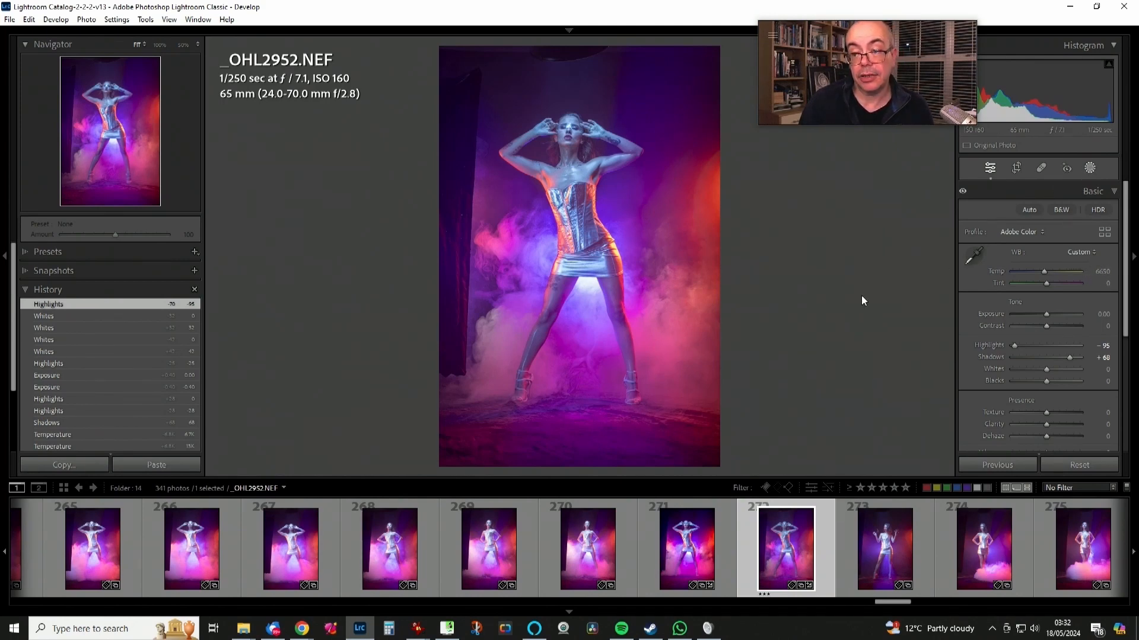
{"action": "key", "text": "shift+w"}
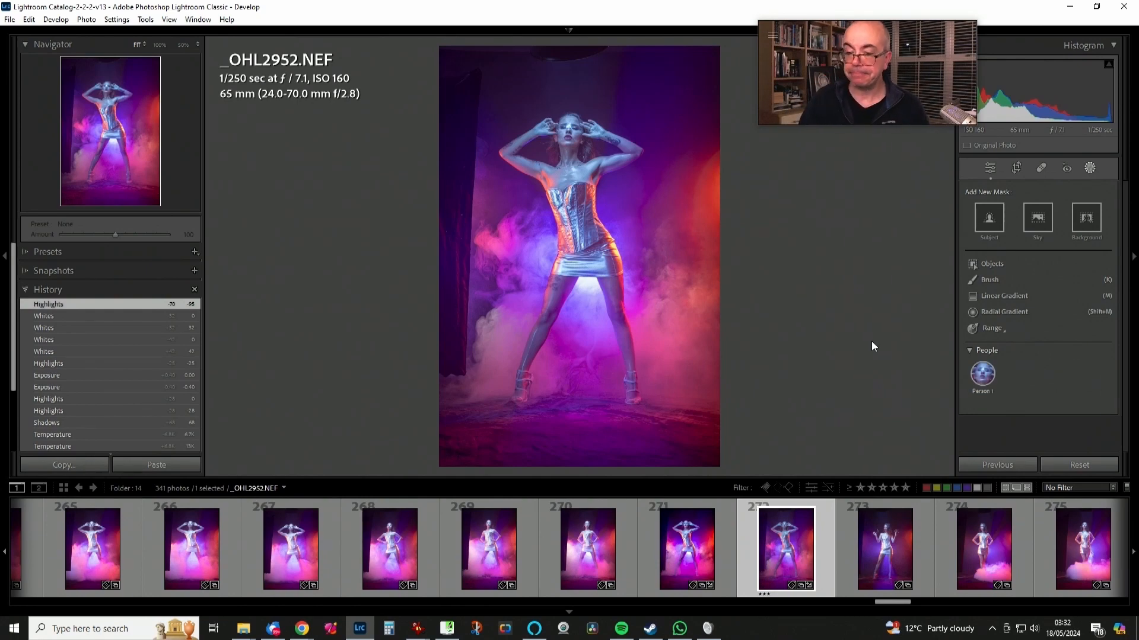
{"action": "left_click", "coordinate": [989, 378]}
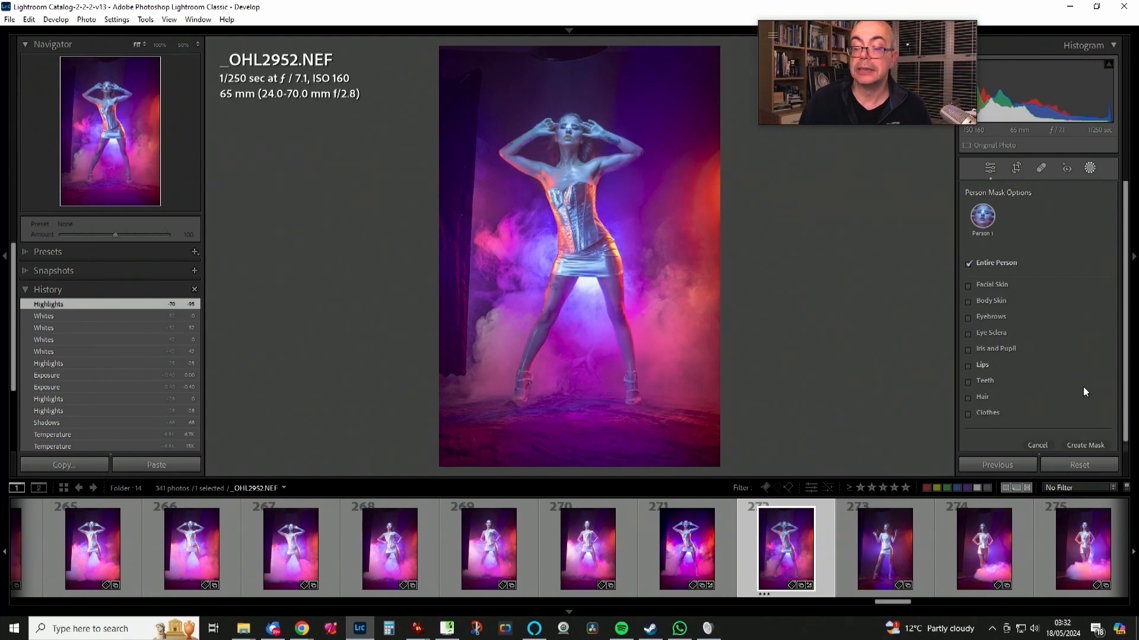
{"action": "left_click", "coordinate": [1095, 443]}
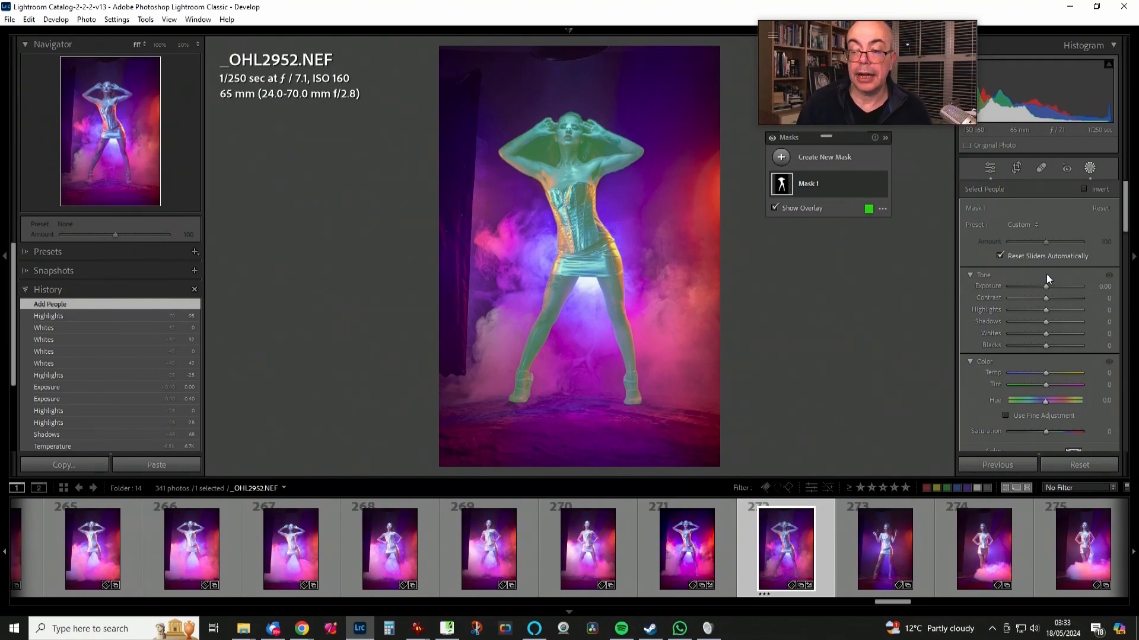
Try raising the person mask's exposure to 0.83 and reset it to 0.
{"action": "left_click_drag", "start_coordinate": [1046, 286], "coordinate": [1053, 286]}
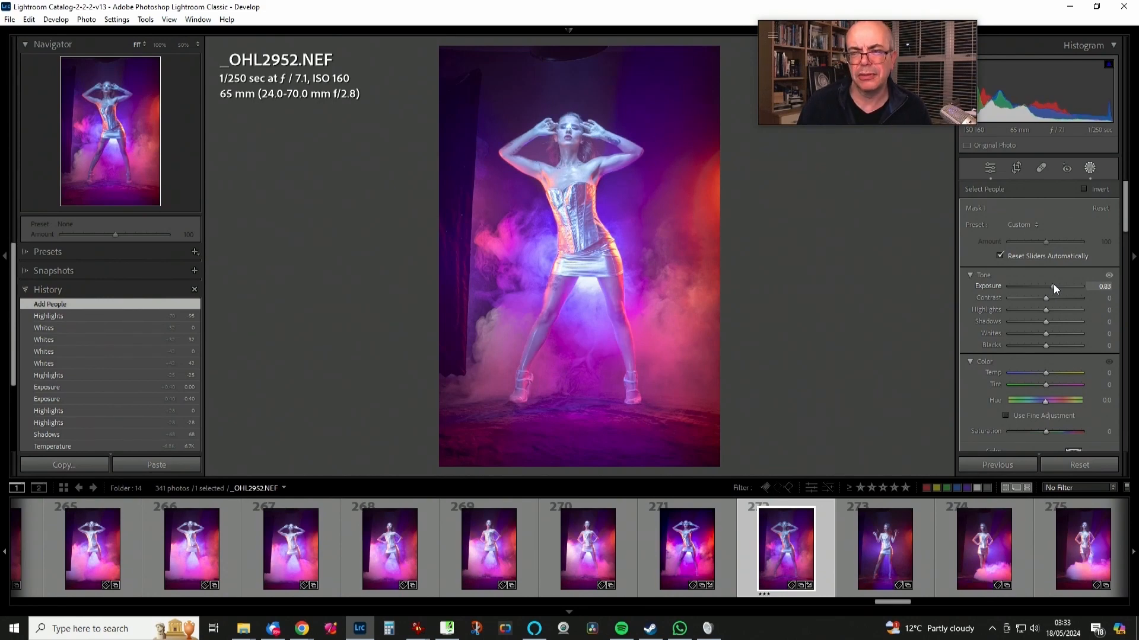
{"action": "left_click_drag", "start_coordinate": [1053, 283], "coordinate": [1053, 283]}
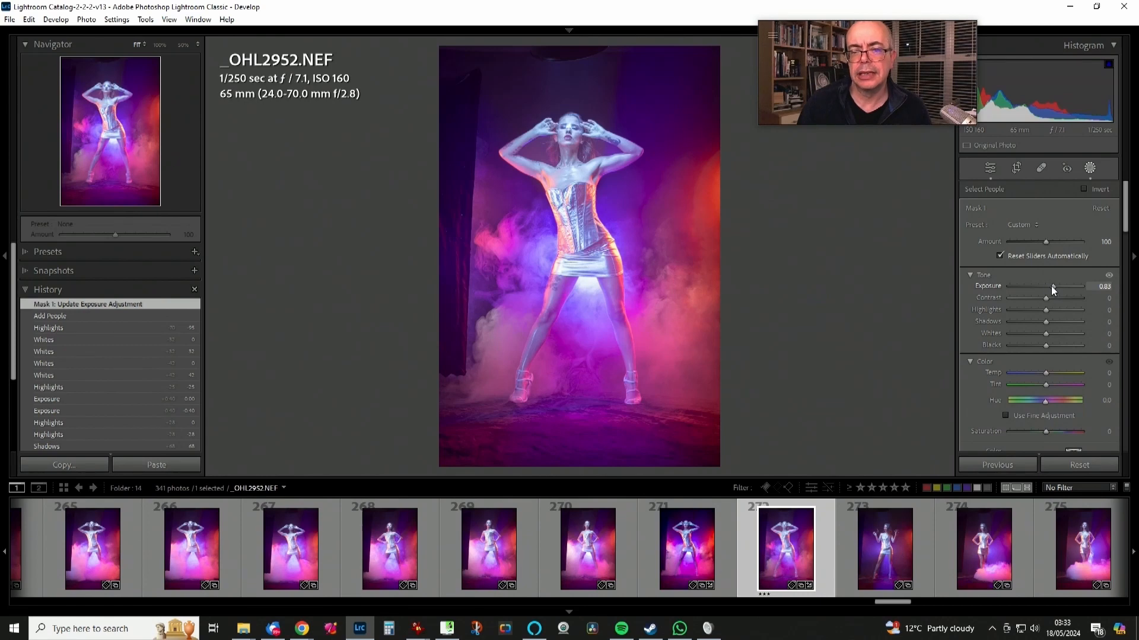
{"action": "double_click", "coordinate": [1051, 286]}
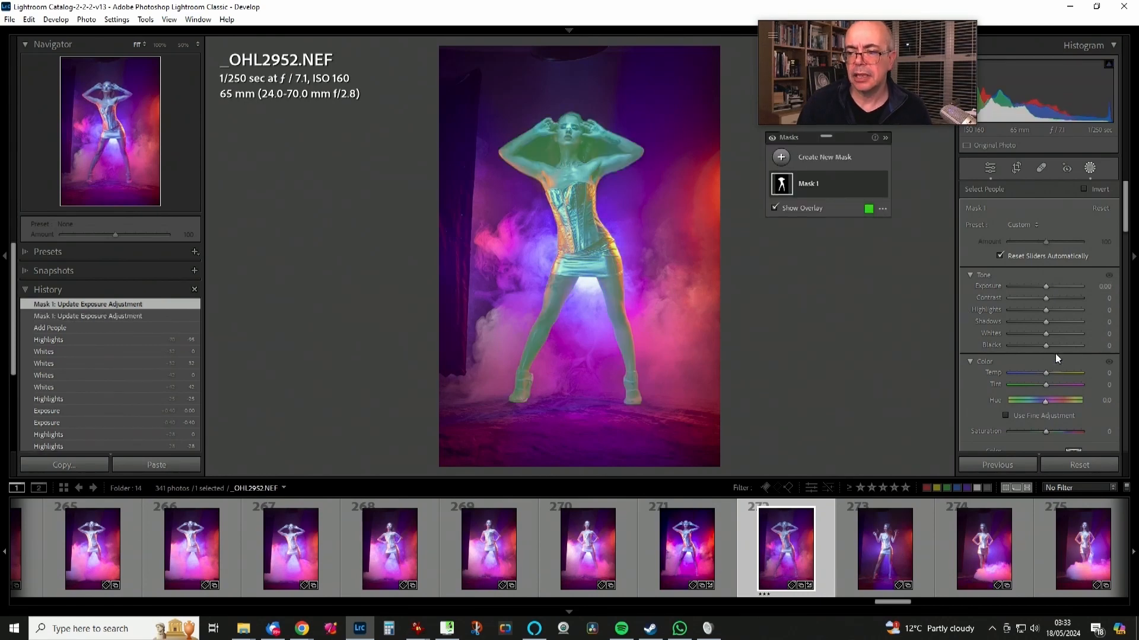
Set the person mask's whites to 87 and blacks to -7, leaving its highlights at 0 after a trial change.
{"action": "left_click_drag", "start_coordinate": [1047, 334], "coordinate": [1063, 334]}
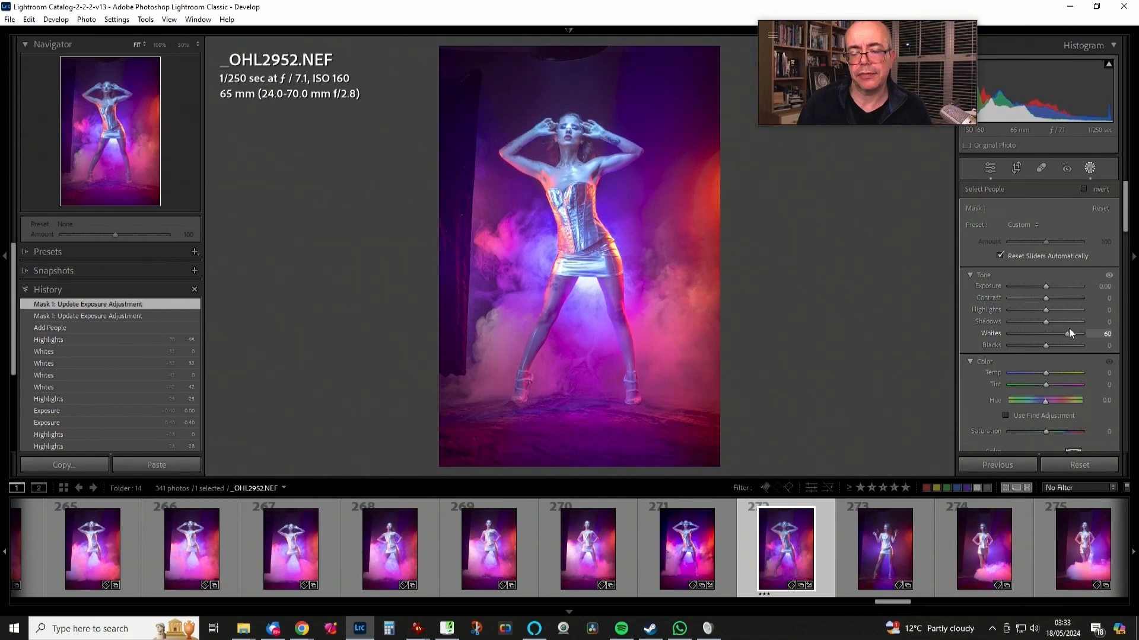
{"action": "left_click_drag", "start_coordinate": [1073, 332], "coordinate": [1071, 332]}
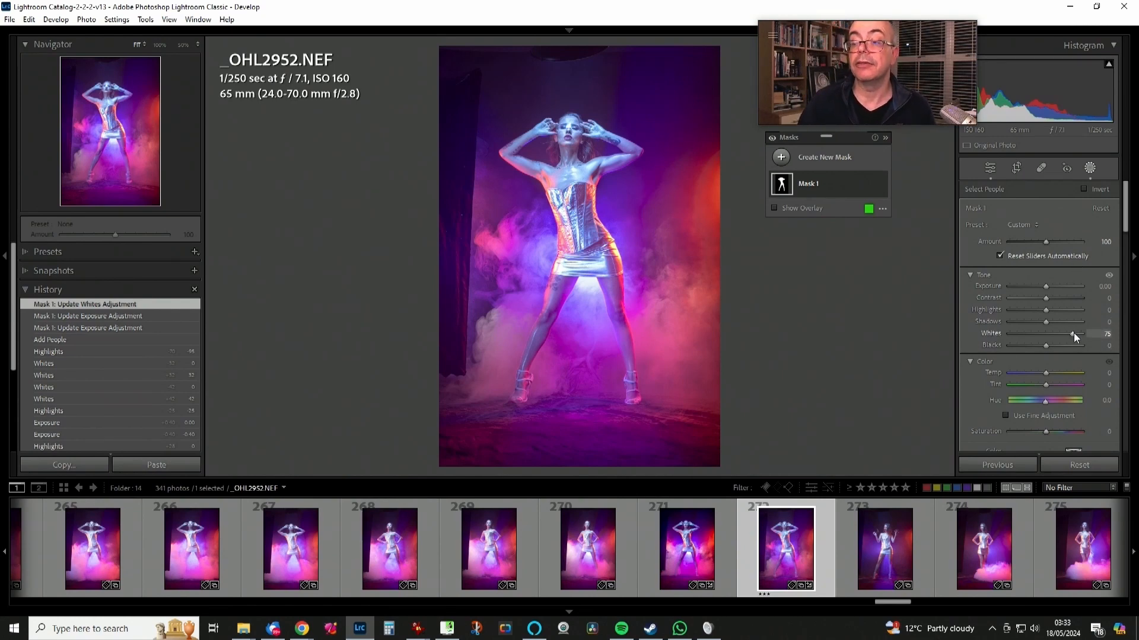
{"action": "left_click_drag", "start_coordinate": [1074, 333], "coordinate": [1081, 330]}
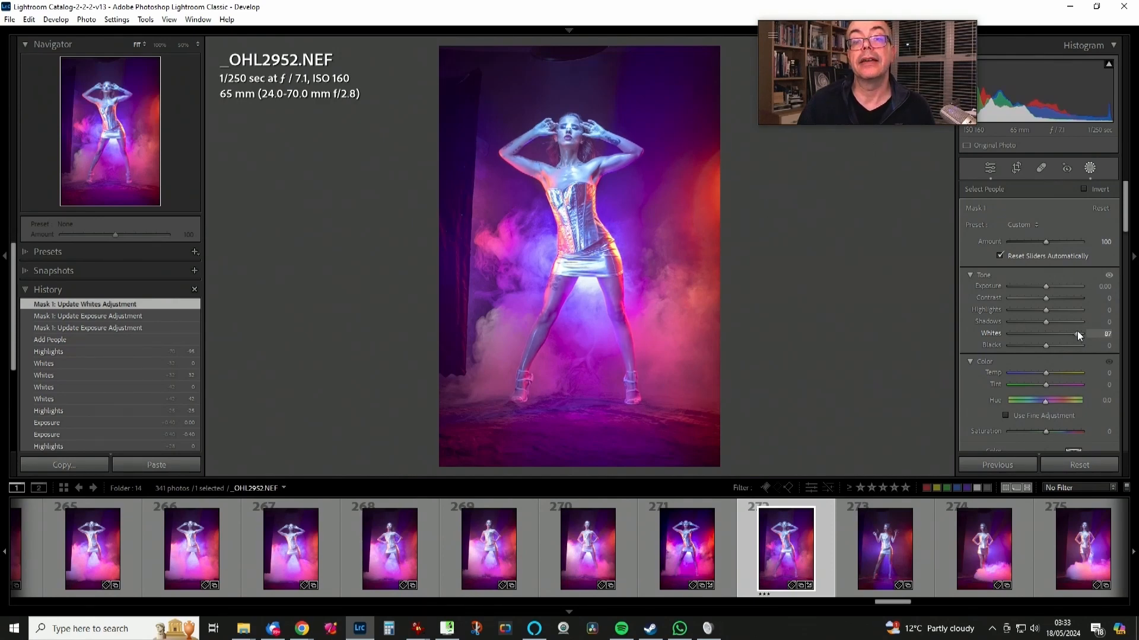
{"action": "left_click_drag", "start_coordinate": [1077, 331], "coordinate": [1077, 331]}
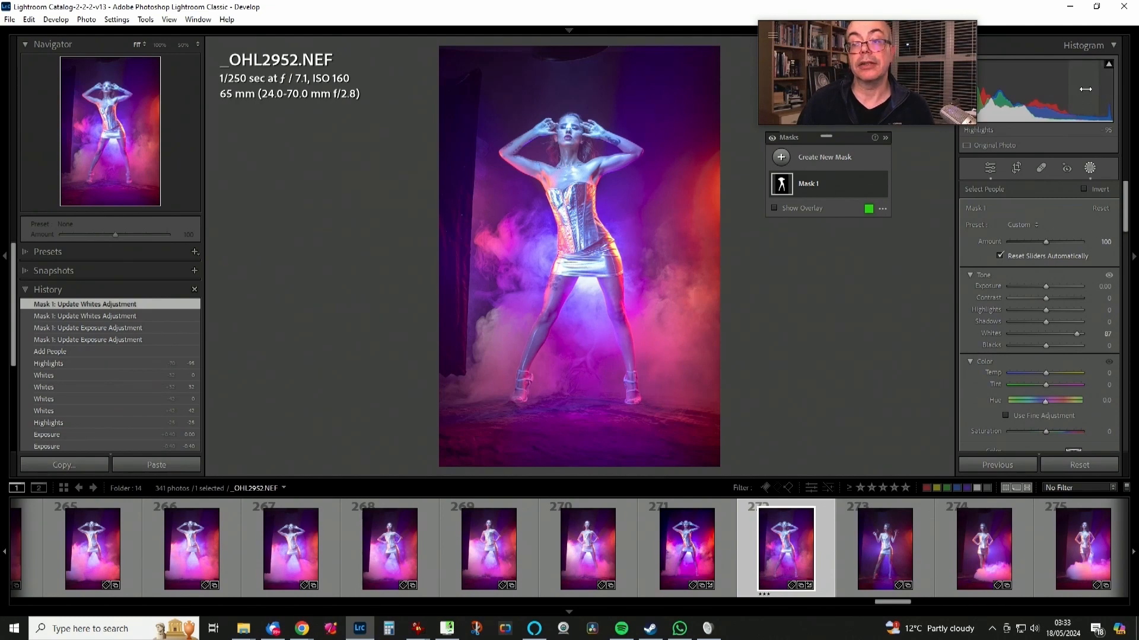
{"action": "mouse_move", "coordinate": [1046, 309]}
{"action": "left_mouse_down"}
{"action": "mouse_move", "coordinate": [1056, 313]}
{"action": "mouse_move", "coordinate": [1037, 312]}
{"action": "mouse_move", "coordinate": [1046, 312]}
{"action": "left_mouse_up"}
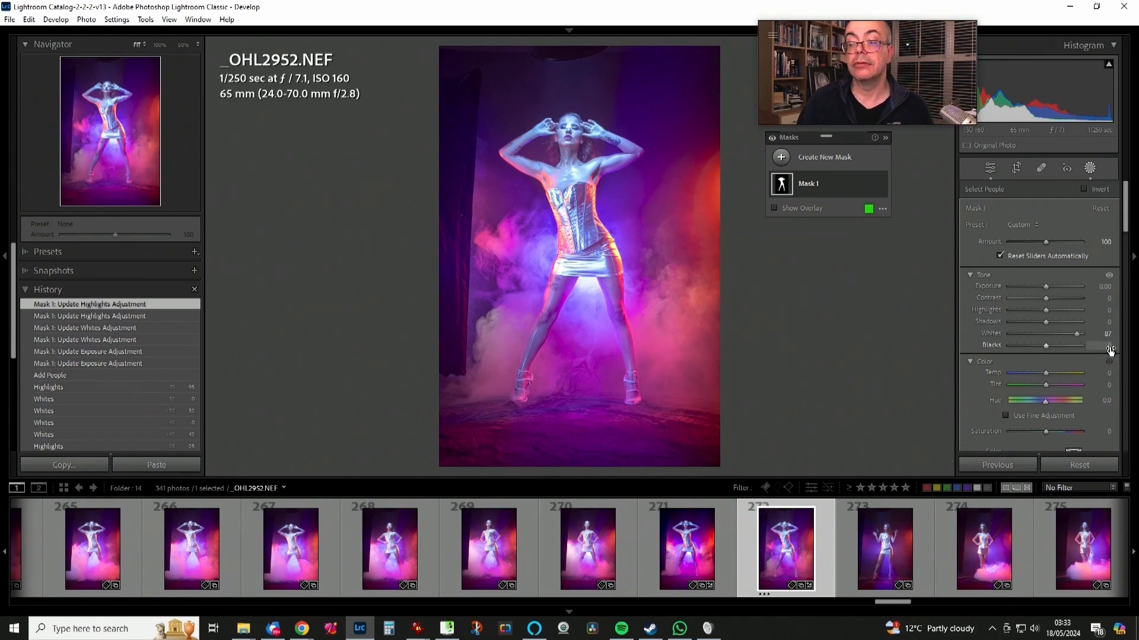
{"action": "left_click_drag", "start_coordinate": [1110, 348], "coordinate": [1102, 348]}
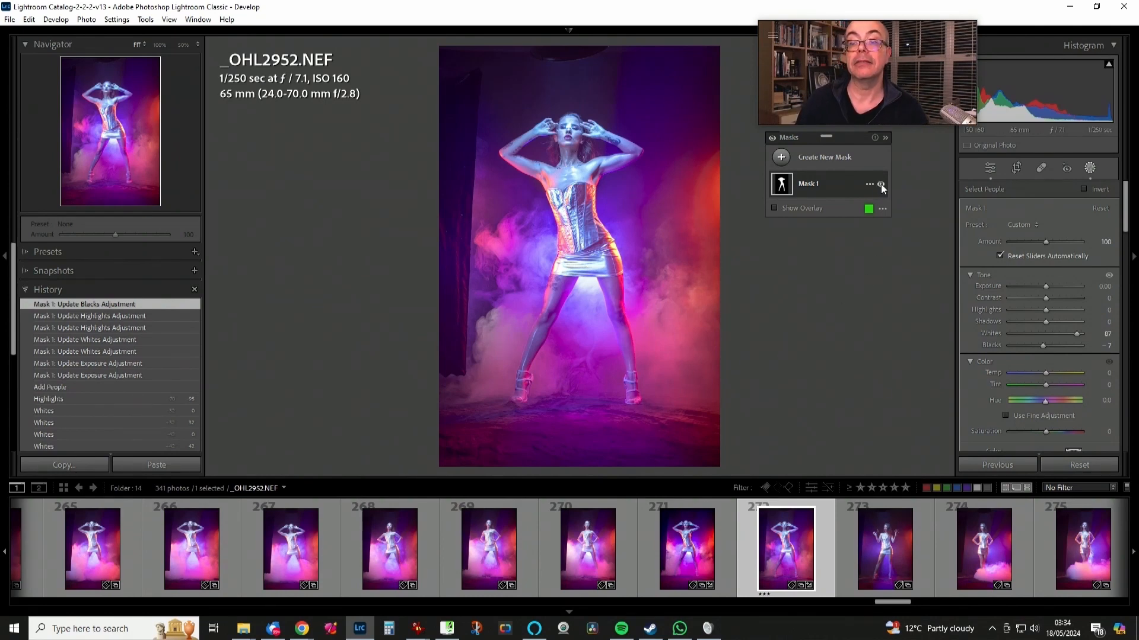
Toggle the person mask's visibility to compare the model with and without the tone adjustments.
{"action": "left_click", "coordinate": [881, 184]}
{"action": "left_click", "coordinate": [880, 184]}
{"action": "left_click", "coordinate": [880, 184]}
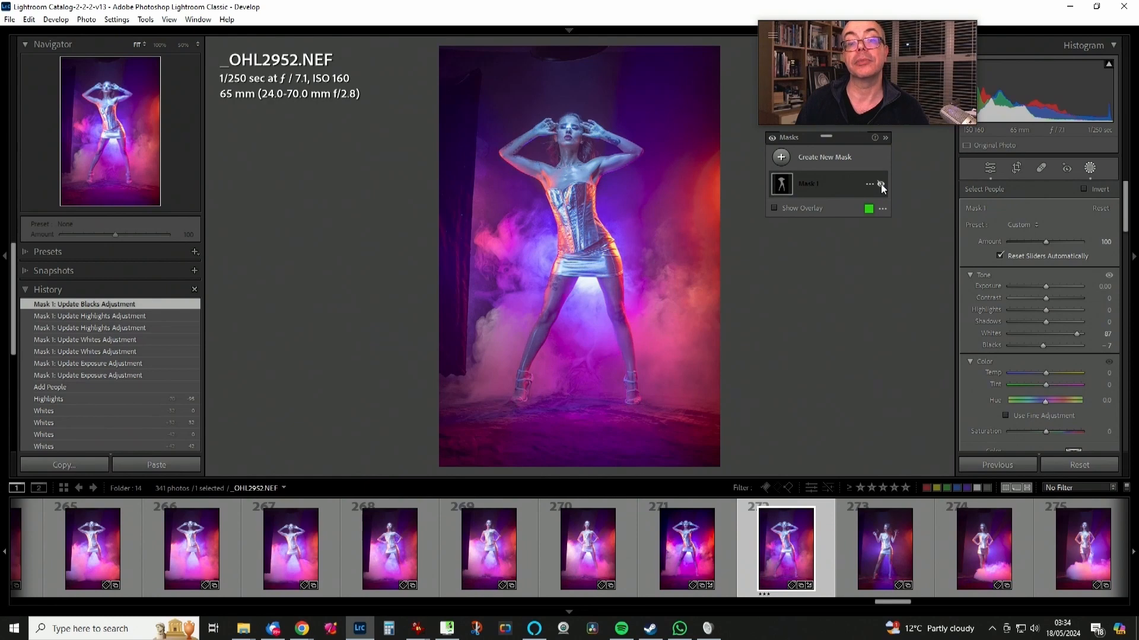
{"action": "left_click", "coordinate": [880, 184]}
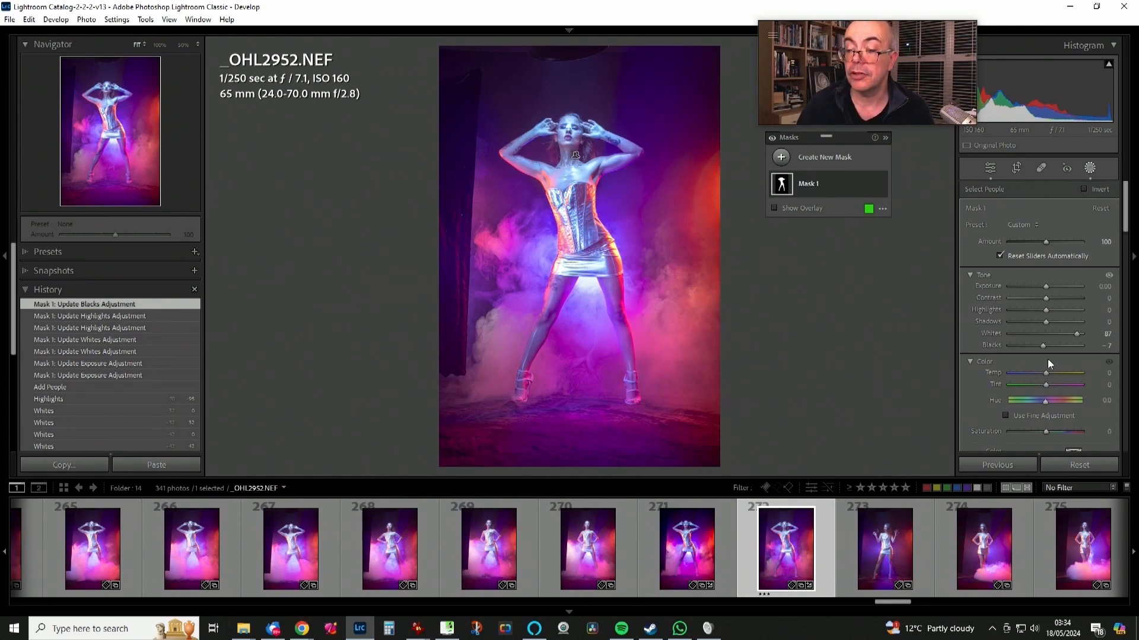
Try extreme temperature and tint shifts on the person mask, settling on a temperature of 34 and a tint of 5.
{"action": "left_click_drag", "start_coordinate": [1045, 372], "coordinate": [1086, 368]}
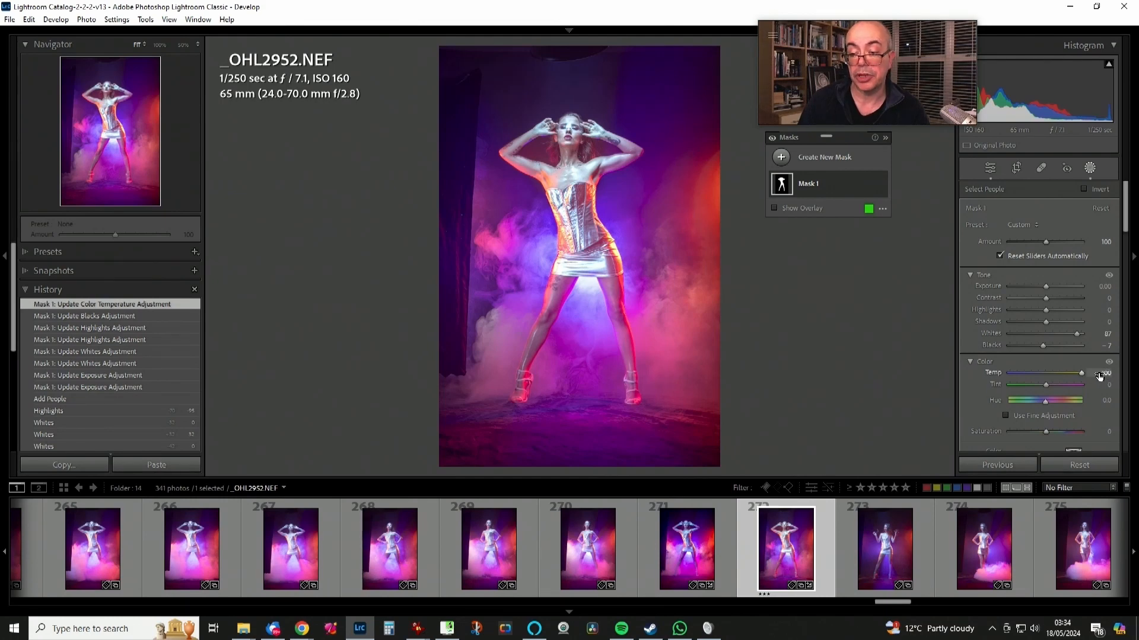
{"action": "left_click_drag", "start_coordinate": [1048, 384], "coordinate": [1108, 386]}
{"action": "double_click", "coordinate": [1037, 383]}
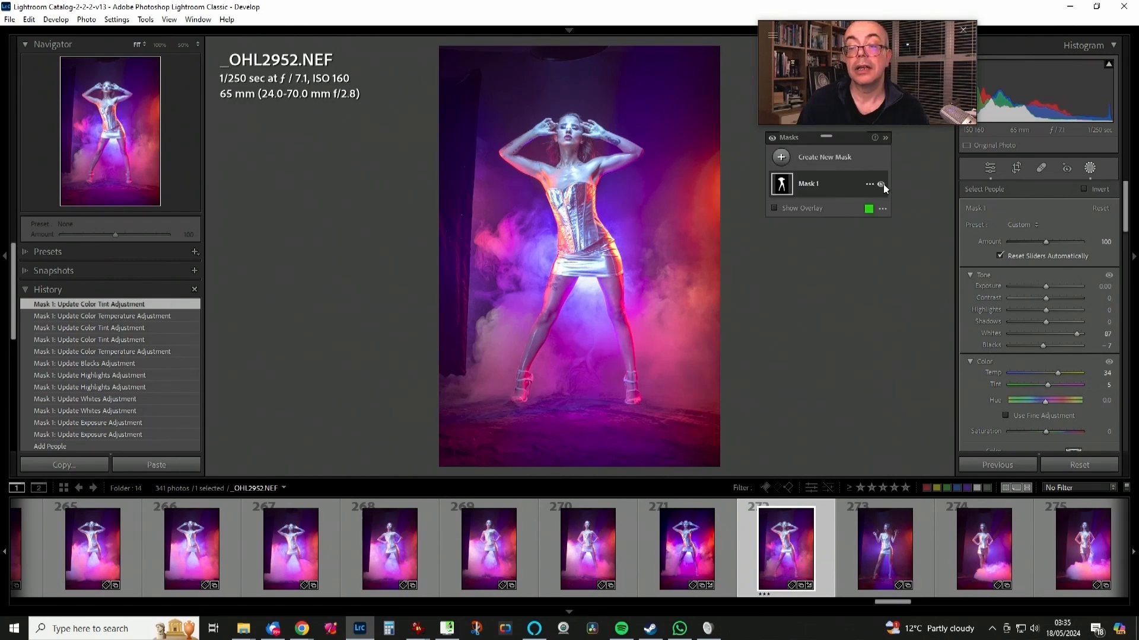
Compare the photo with and without the person mask and reduce the mask's amount to 78.
{"action": "left_click", "coordinate": [881, 184]}
{"action": "left_click", "coordinate": [881, 184]}
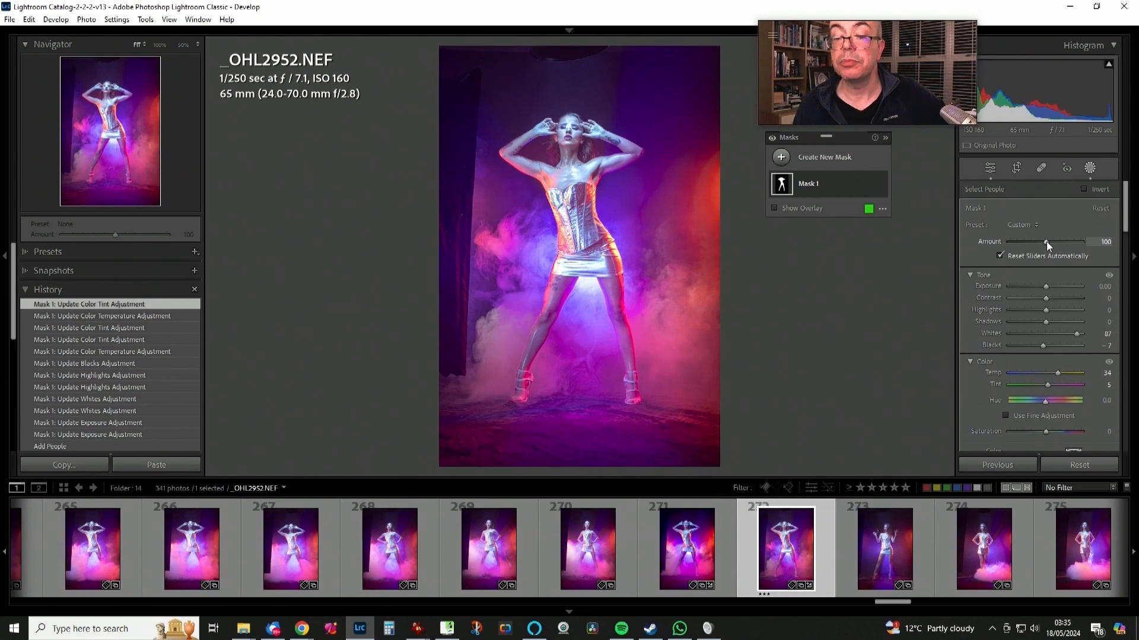
{"action": "left_click_drag", "start_coordinate": [1046, 241], "coordinate": [1037, 243]}
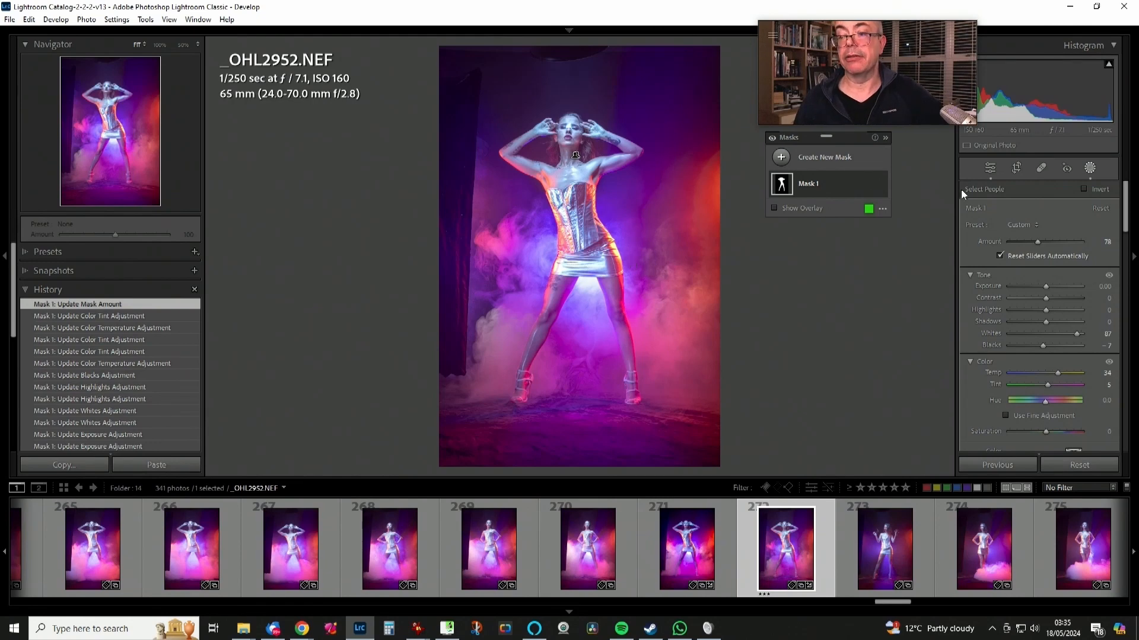
Return to the global basic adjustments and set the whole photo's highlights to -60.
{"action": "left_click", "coordinate": [991, 169]}
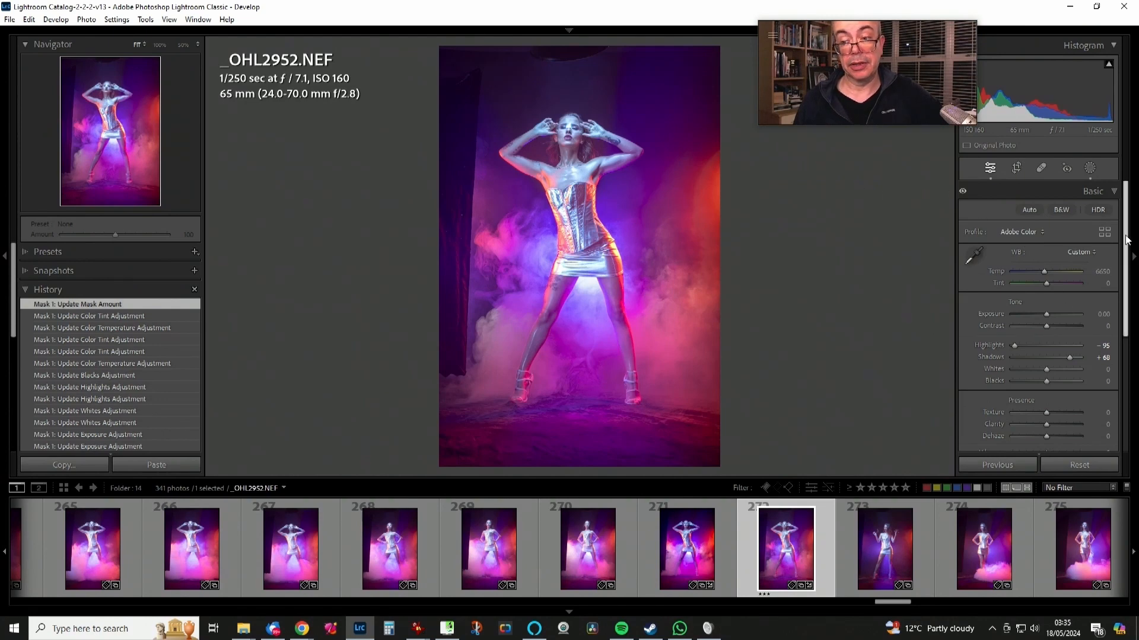
{"action": "left_click_drag", "start_coordinate": [1127, 243], "coordinate": [1126, 267]}
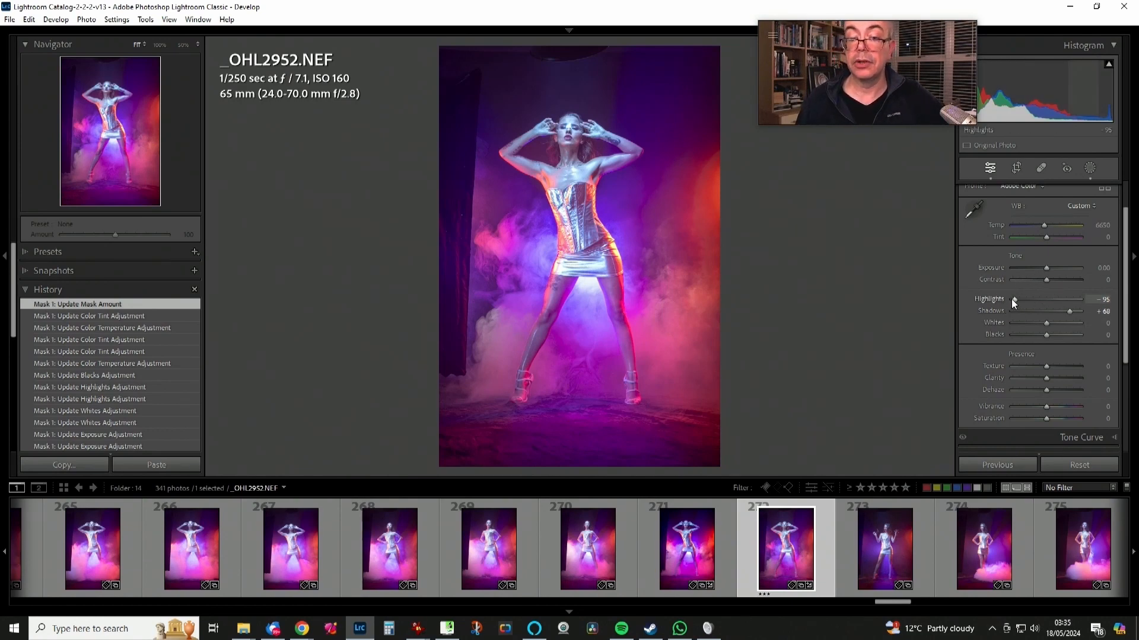
{"action": "left_click_drag", "start_coordinate": [1012, 299], "coordinate": [1026, 296]}
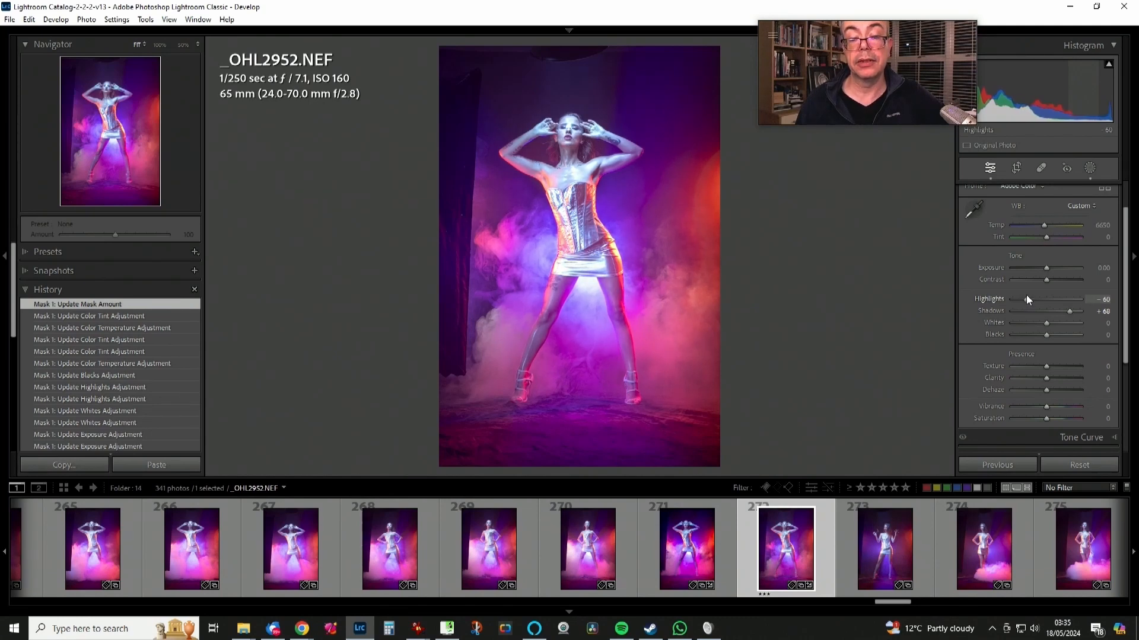
{"action": "left_click_drag", "start_coordinate": [1027, 299], "coordinate": [1026, 298]}
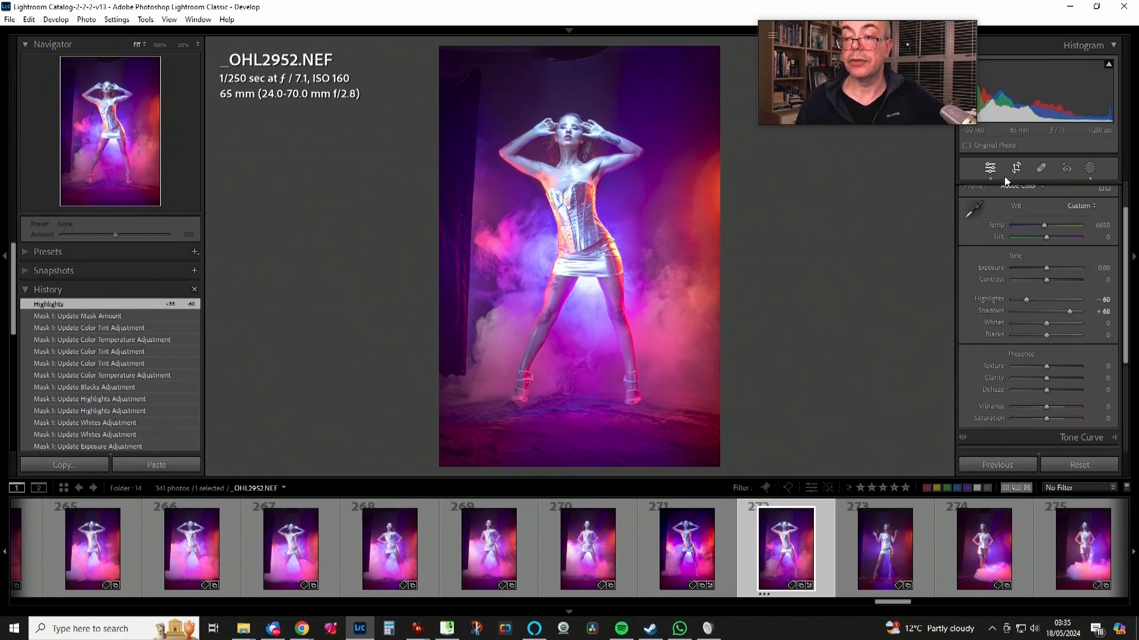
Reopen the model's person mask, set its highlights to -21, and return to the global adjustments.
{"action": "left_click", "coordinate": [1084, 170]}
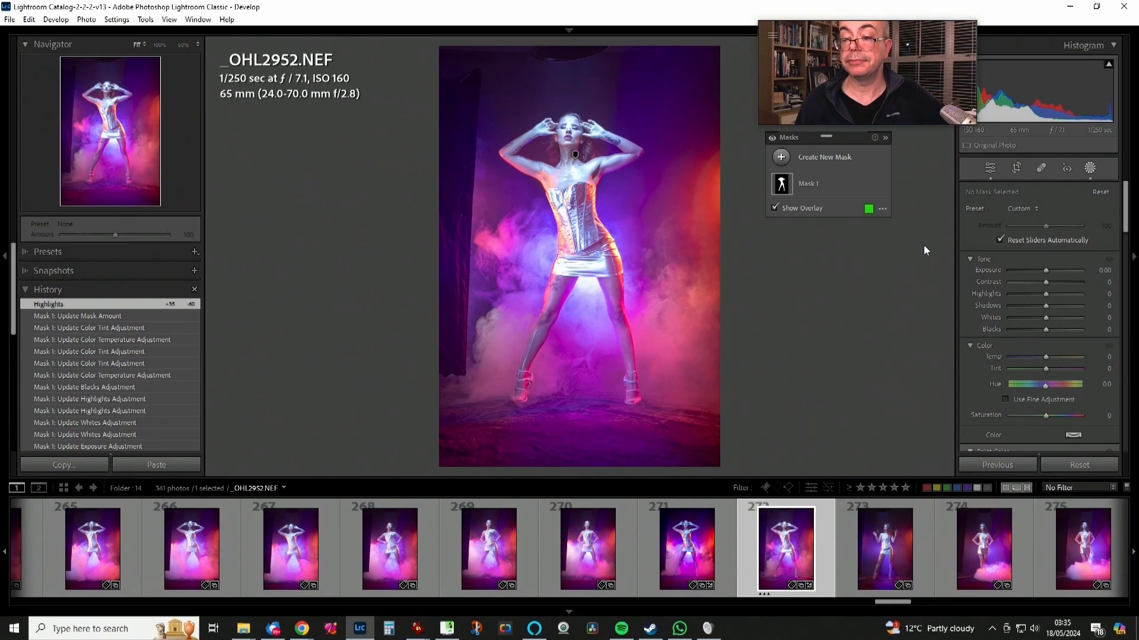
{"action": "left_click", "coordinate": [781, 184]}
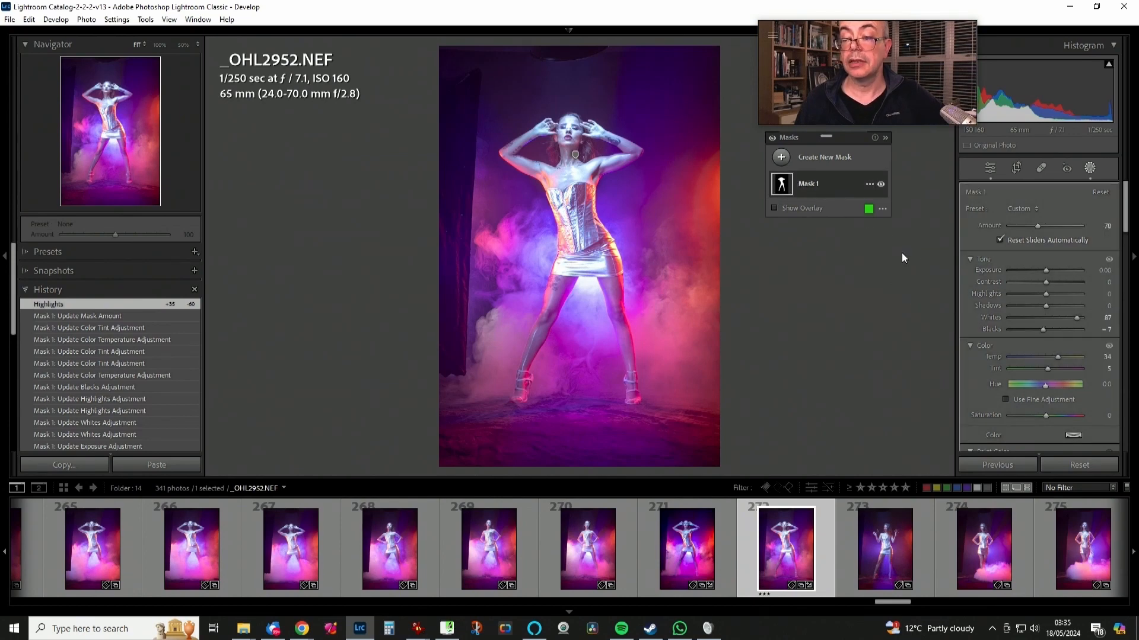
{"action": "left_click_drag", "start_coordinate": [1045, 310], "coordinate": [1037, 309]}
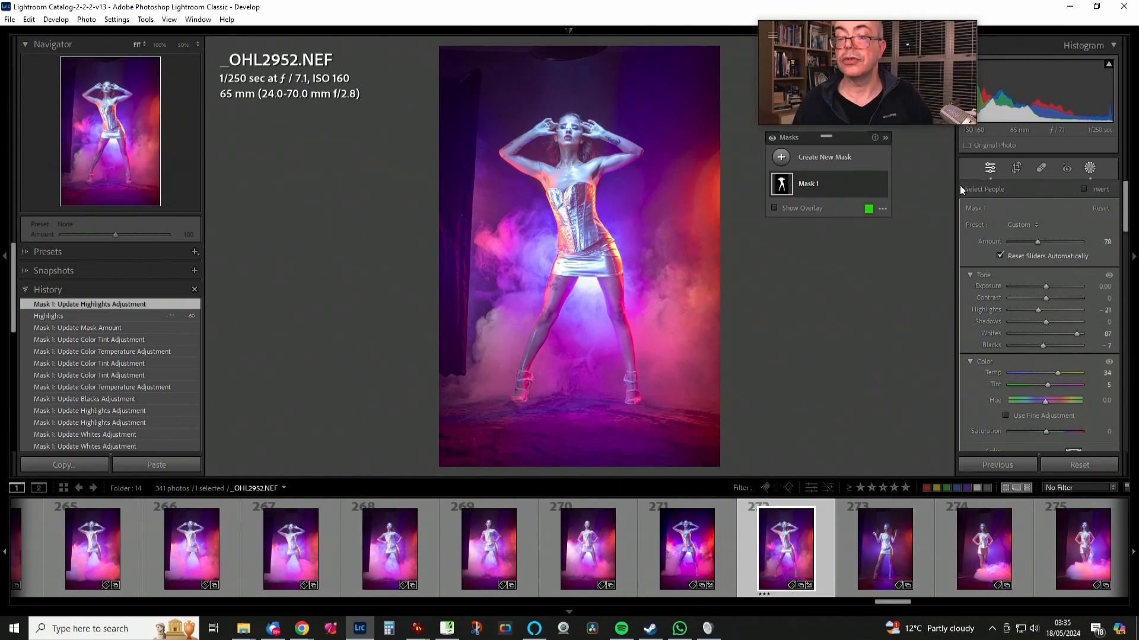
{"action": "key", "text": "shift+w"}
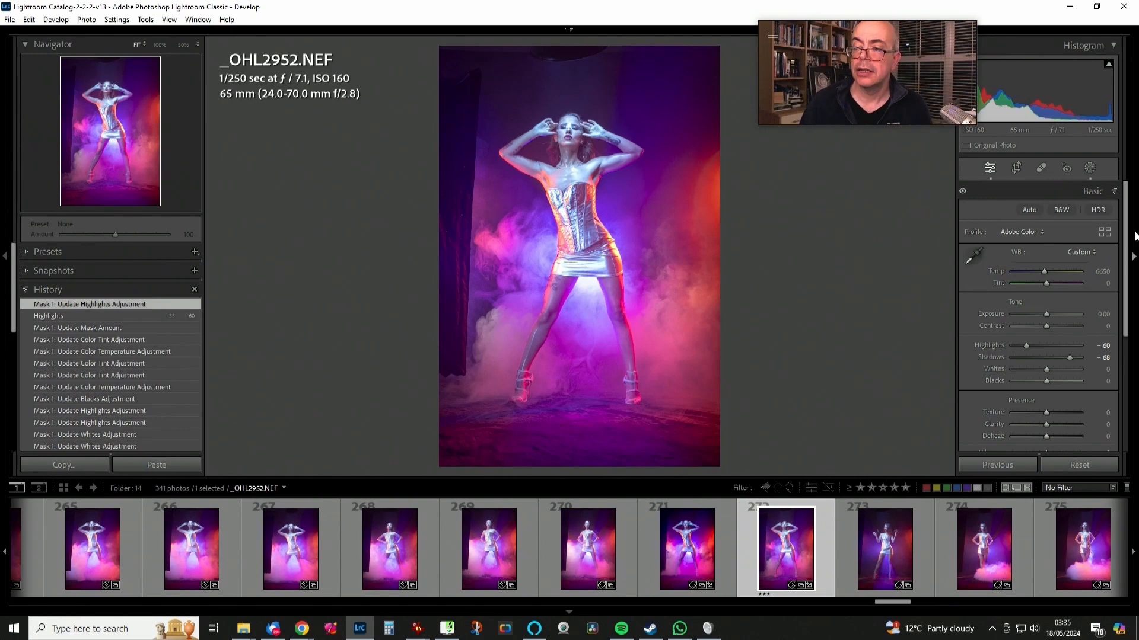
Enable chromatic aberration removal and lens profile corrections, and set the profile's vignetting amount to 0.
{"action": "left_click_drag", "start_coordinate": [1127, 237], "coordinate": [1137, 420]}
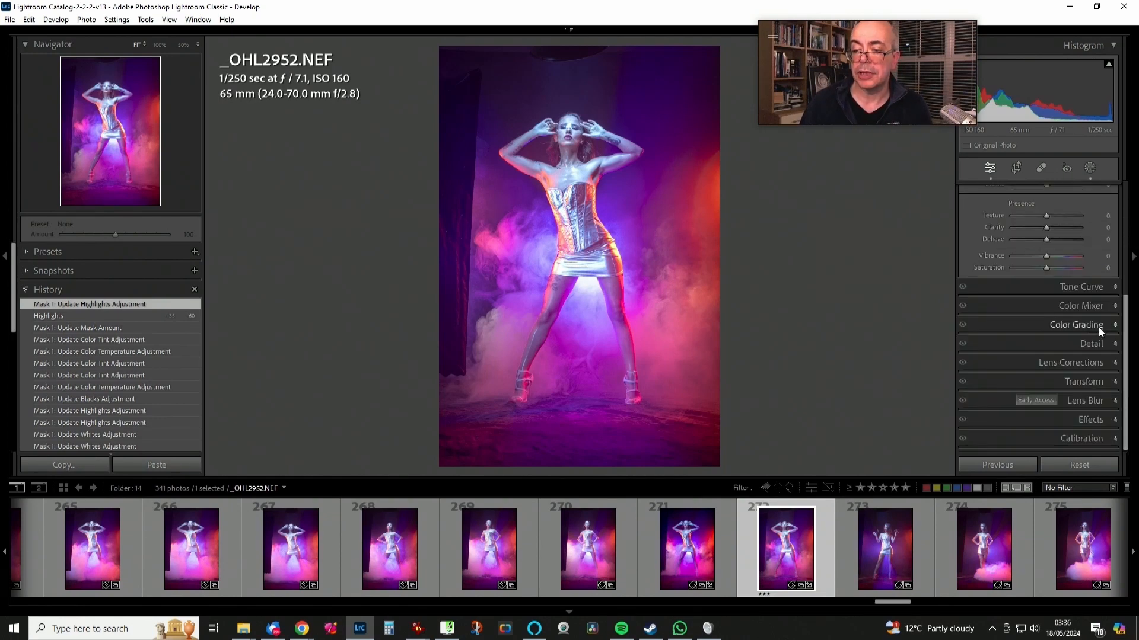
{"action": "left_click", "coordinate": [1002, 363]}
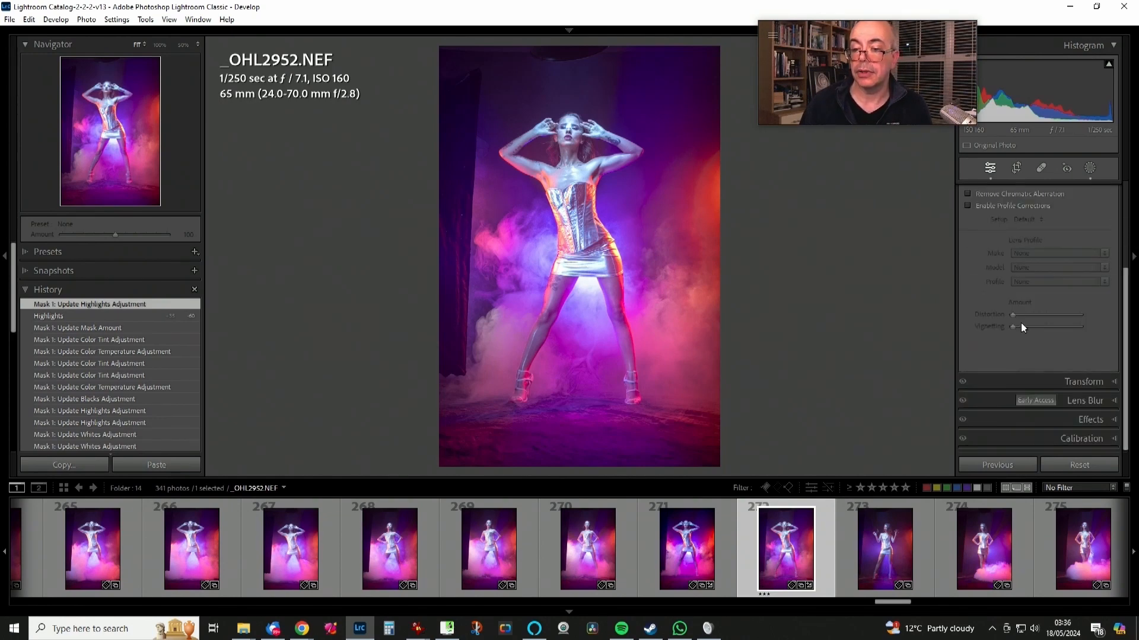
{"action": "left_click", "coordinate": [984, 195]}
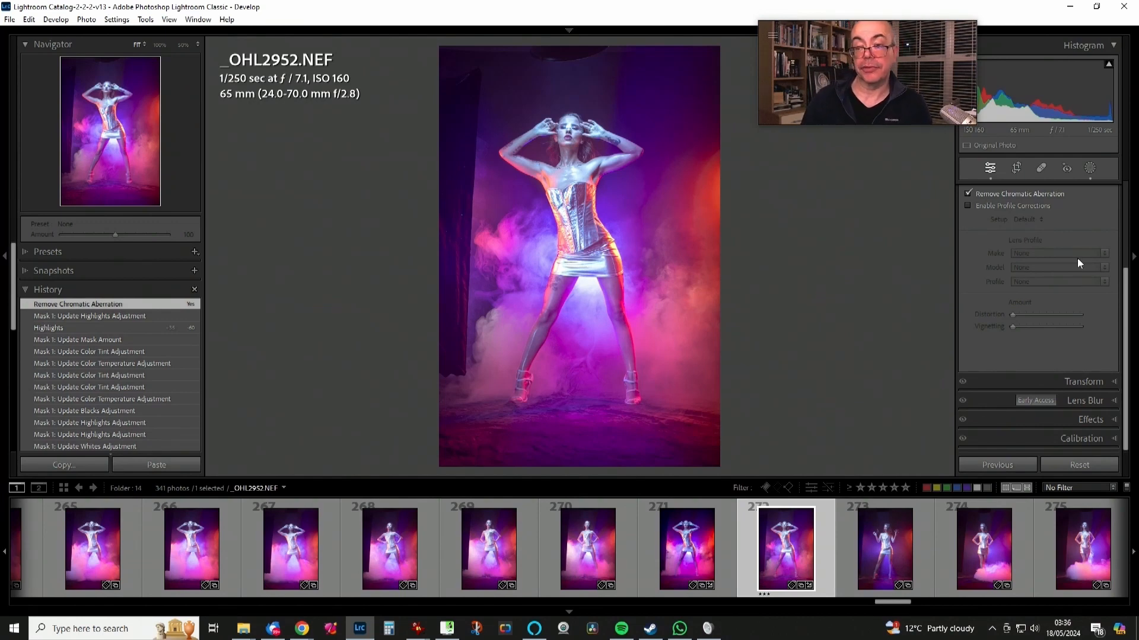
{"action": "left_click", "coordinate": [968, 205]}
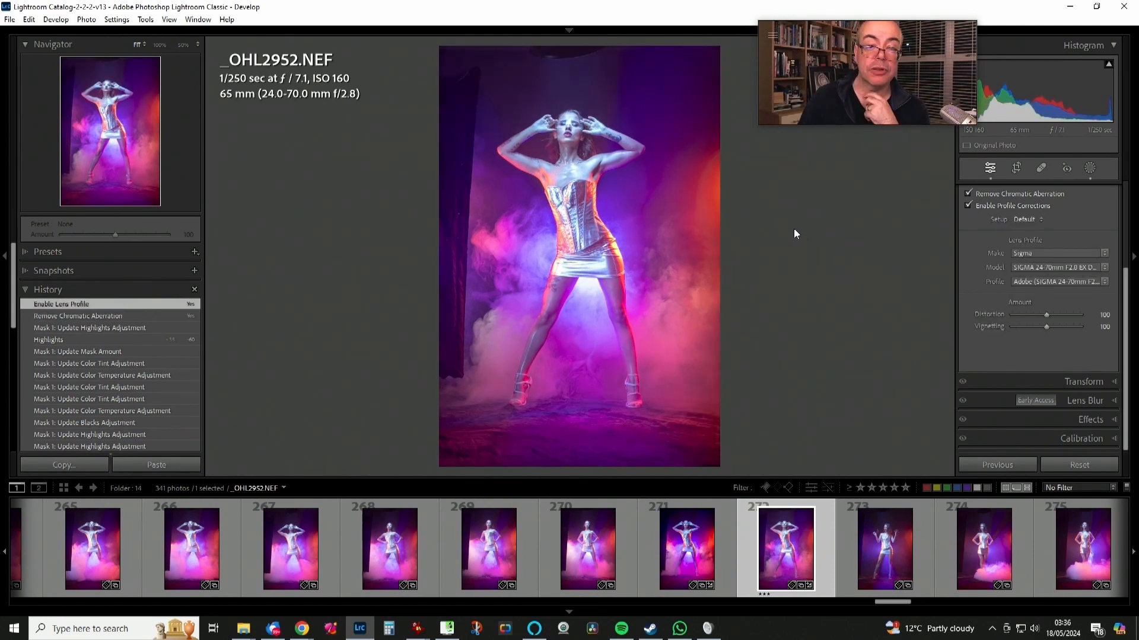
{"action": "left_click_drag", "start_coordinate": [1047, 326], "coordinate": [1044, 325]}
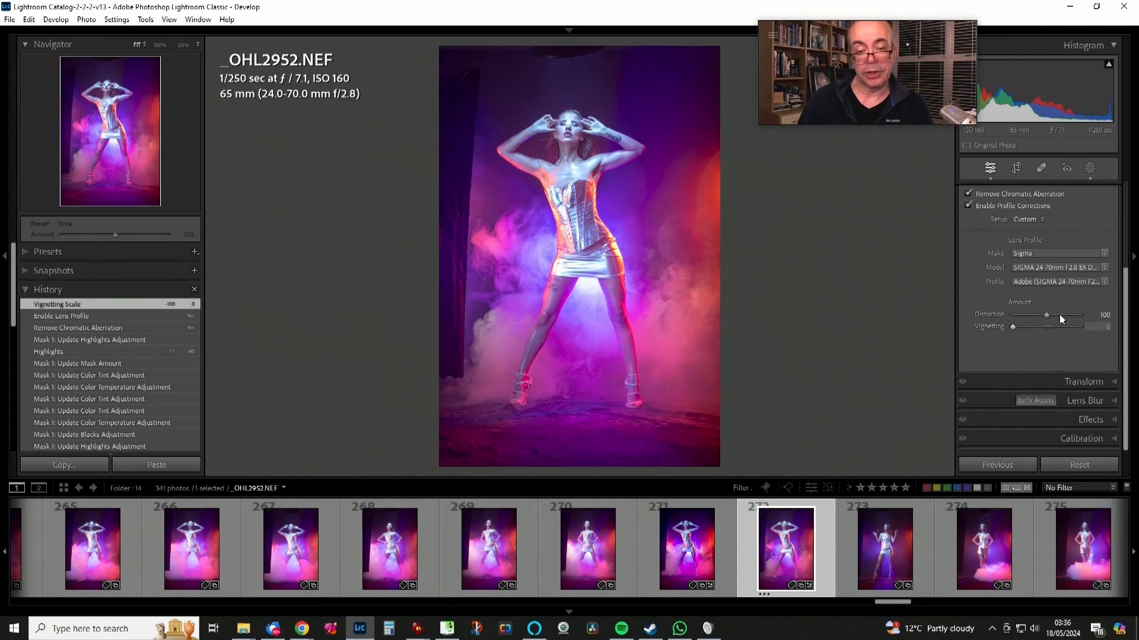
Straighten the photo with a transform rotation of -0.4 and constrain the crop to remove the blank edges.
{"action": "left_click", "coordinate": [1080, 380]}
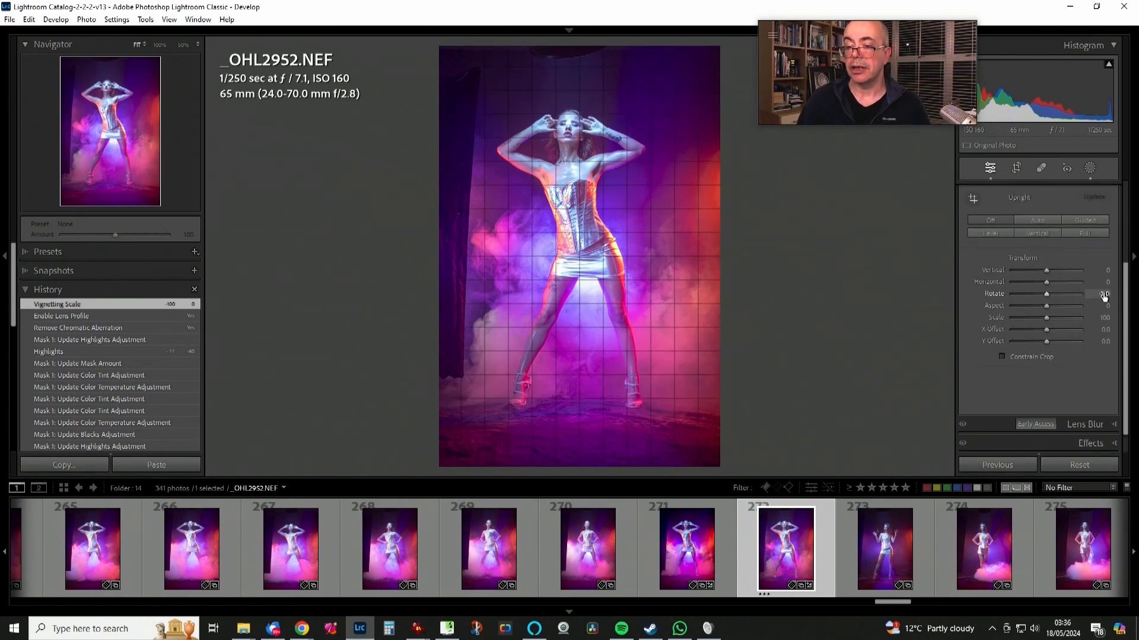
{"action": "left_click_drag", "start_coordinate": [1105, 297], "coordinate": [1103, 296]}
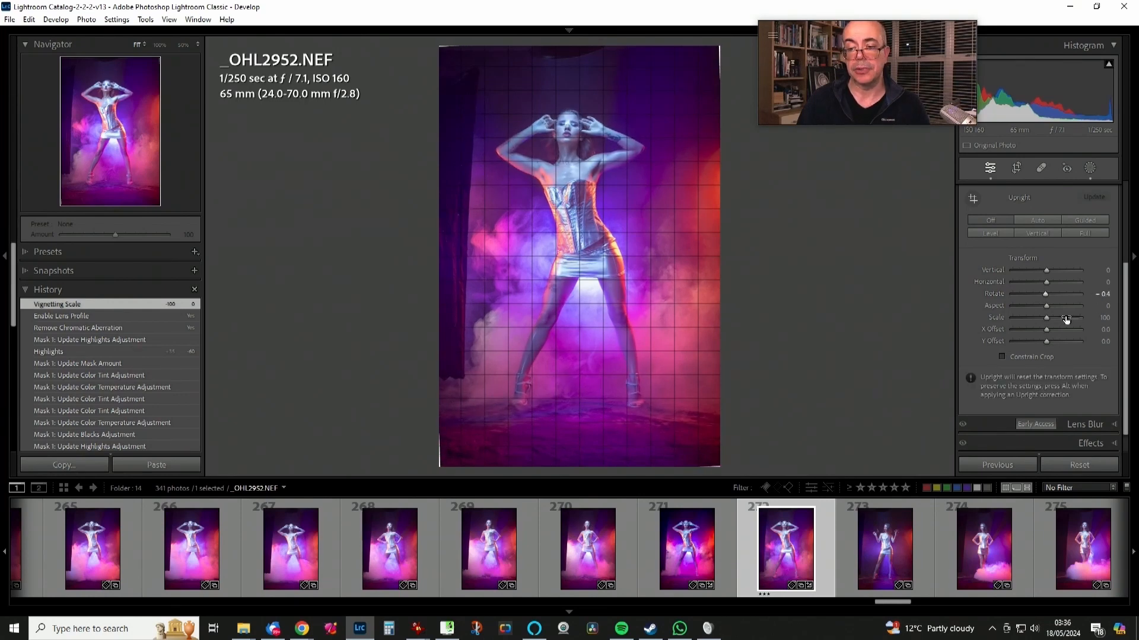
{"action": "left_click", "coordinate": [1031, 356]}
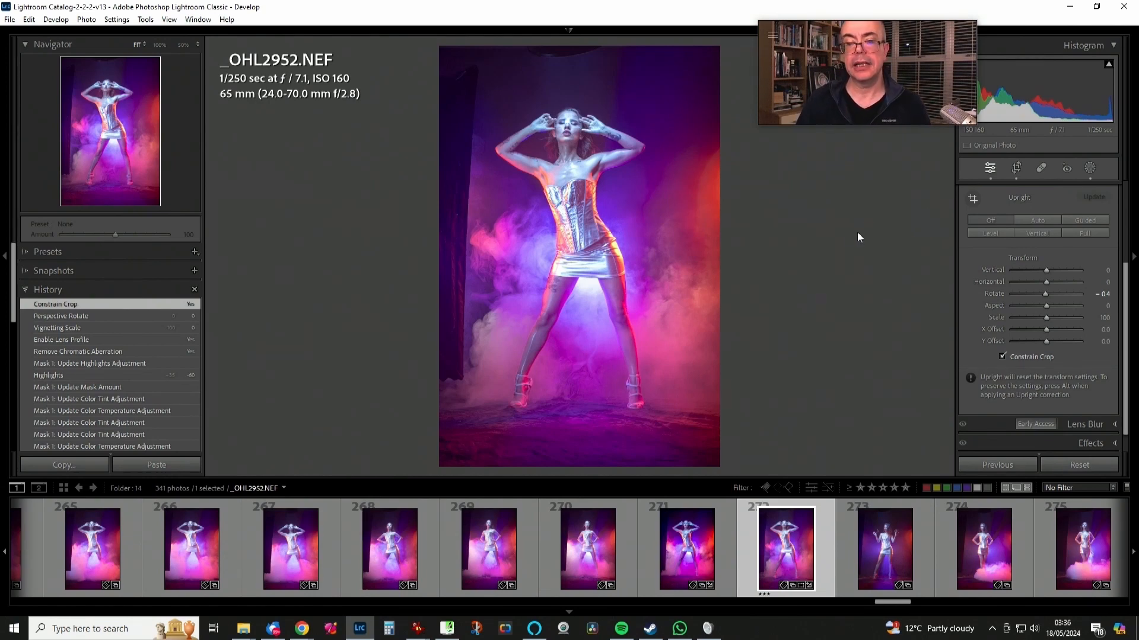
{"action": "left_click_drag", "start_coordinate": [895, 33], "coordinate": [856, 12]}
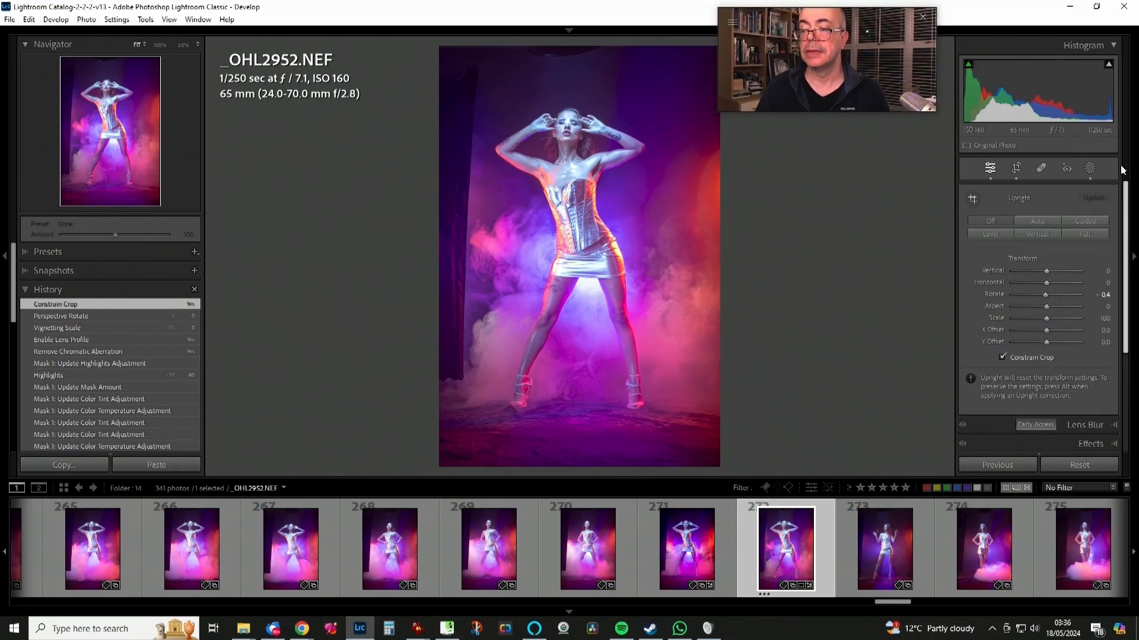
Send the adjusted photo to Adobe Photoshop 2024 for further editing.
{"action": "scroll", "coordinate": [976, 245], "scroll_direction": "up", "scroll_amount": 3}
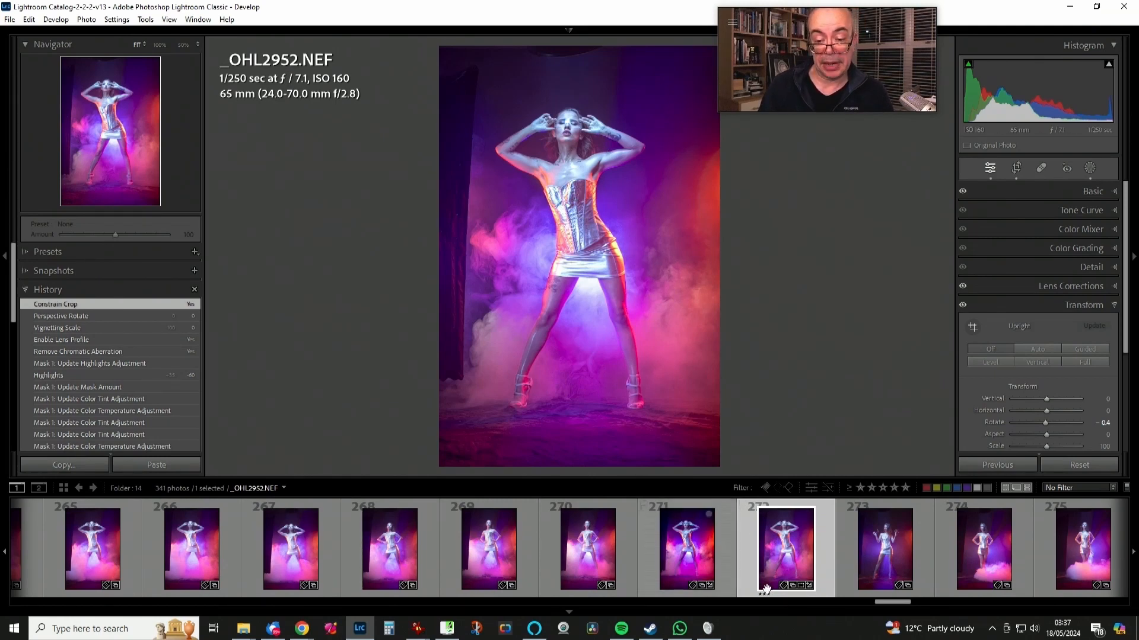
{"action": "right_click", "coordinate": [584, 235]}
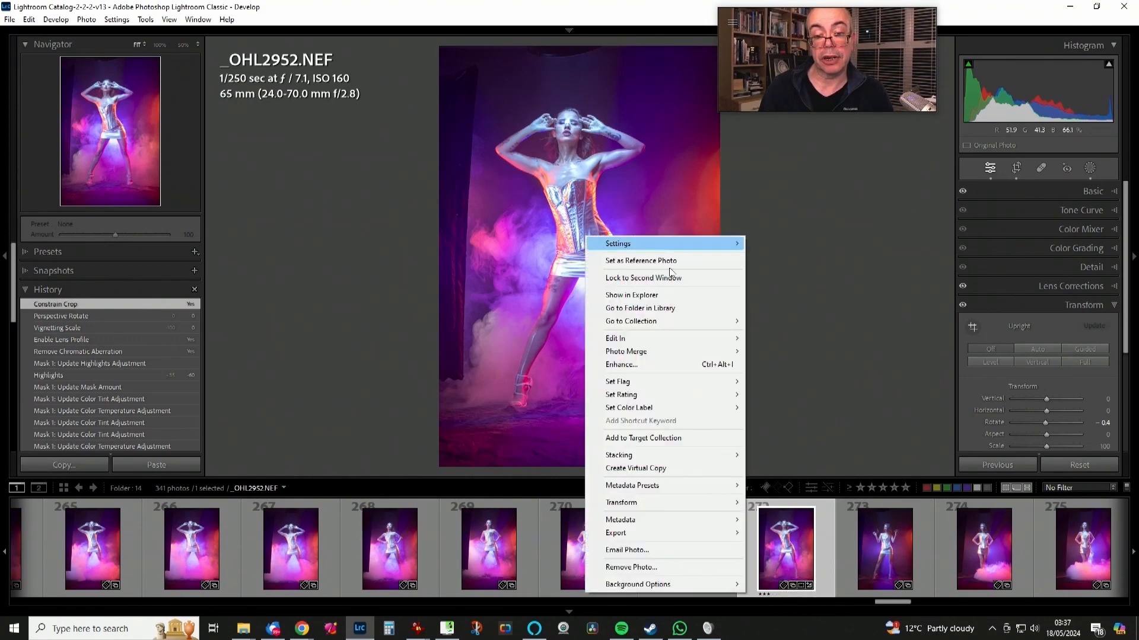
{"action": "mouse_move", "coordinate": [705, 345]}
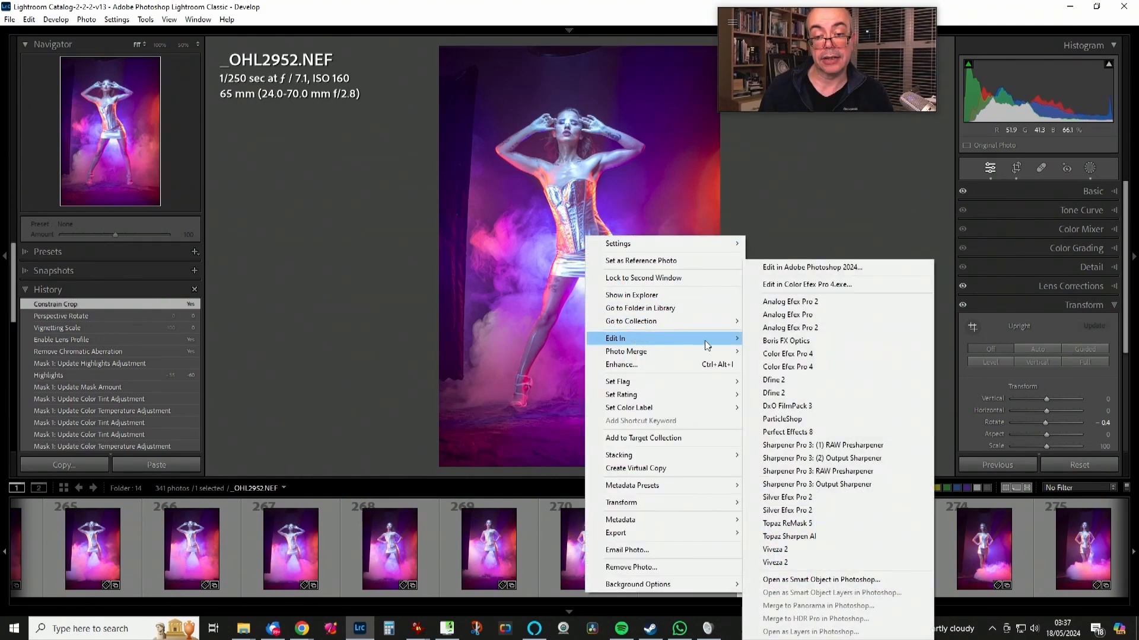
{"action": "left_click", "coordinate": [823, 268]}
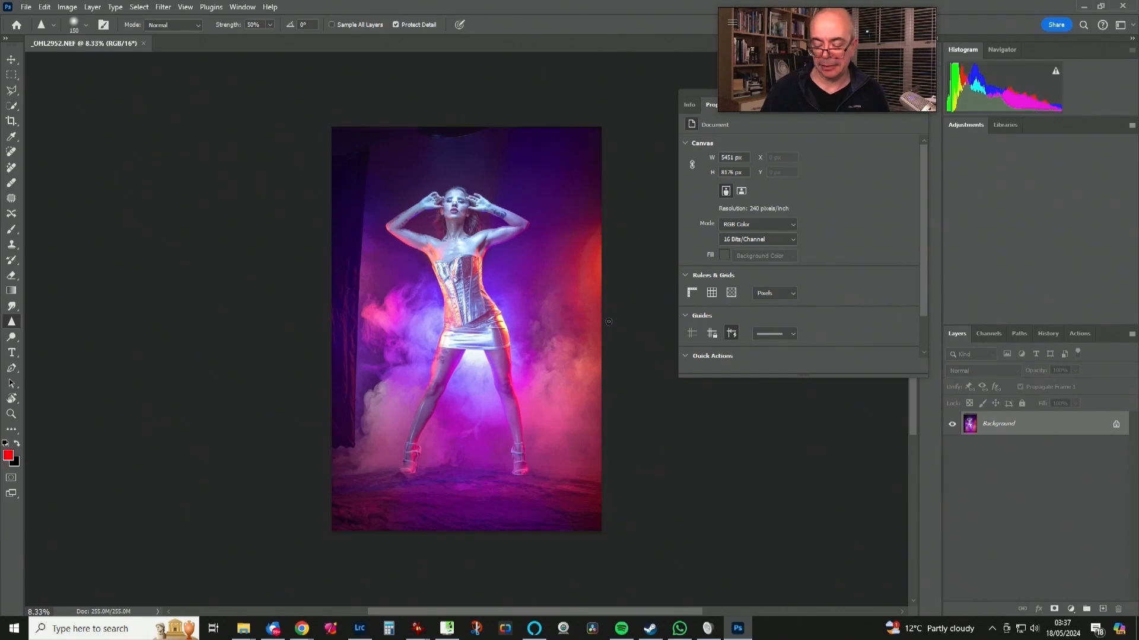
Clear the floating document Properties window away from the canvas by closing it.
{"action": "key", "text": "ctrl+plus"}
{"action": "key", "text": "ctrl+plus"}
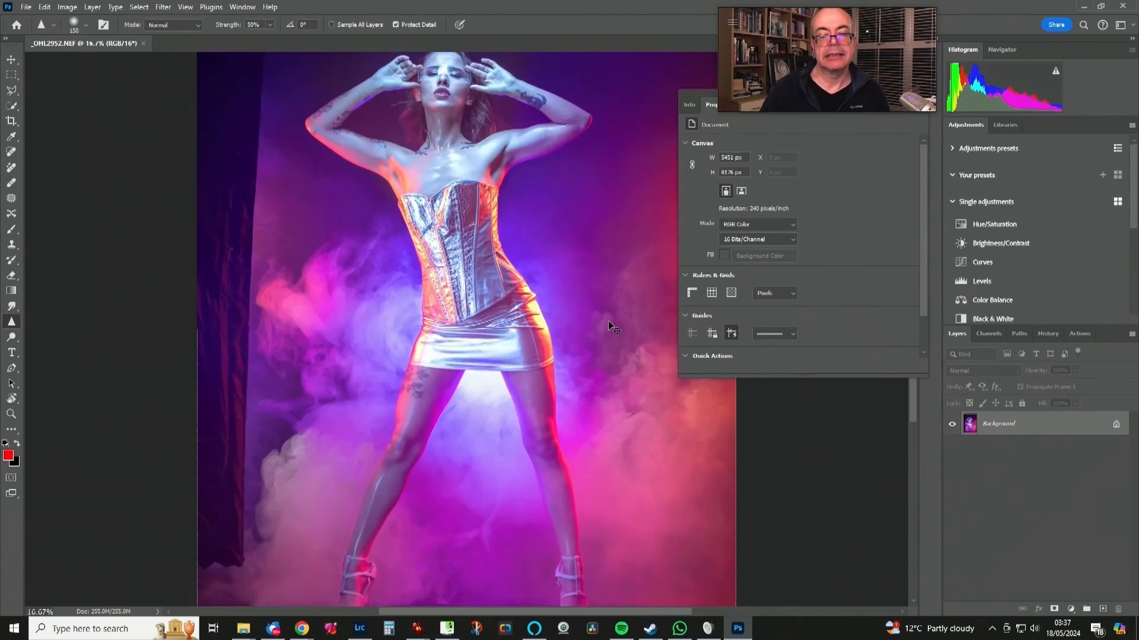
{"action": "mouse_move", "coordinate": [478, 167]}
{"action": "left_mouse_down"}
{"action": "mouse_move", "coordinate": [535, 345]}
{"action": "mouse_move", "coordinate": [463, 412]}
{"action": "mouse_move", "coordinate": [486, 390]}
{"action": "left_mouse_up"}
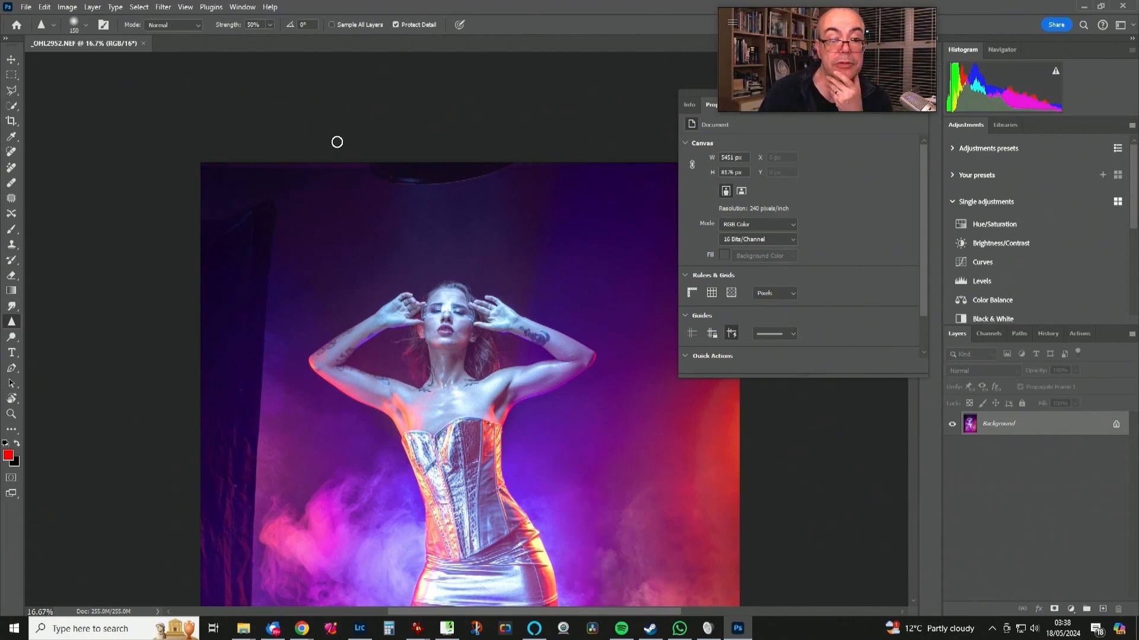
{"action": "left_click_drag", "start_coordinate": [721, 105], "coordinate": [829, 196]}
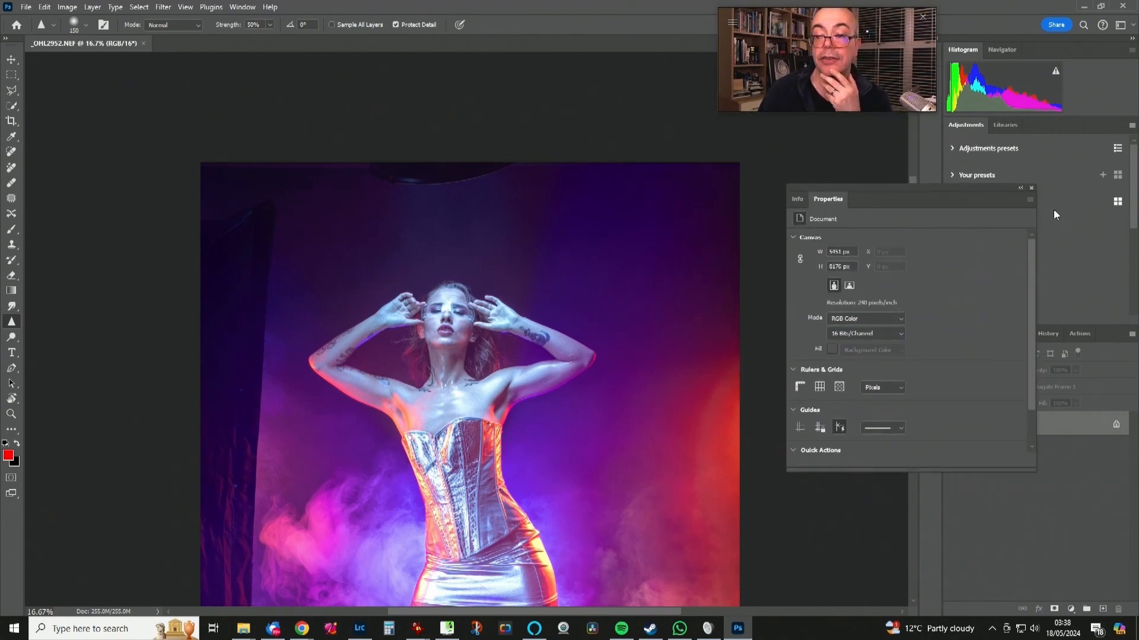
{"action": "left_click", "coordinate": [1032, 188]}
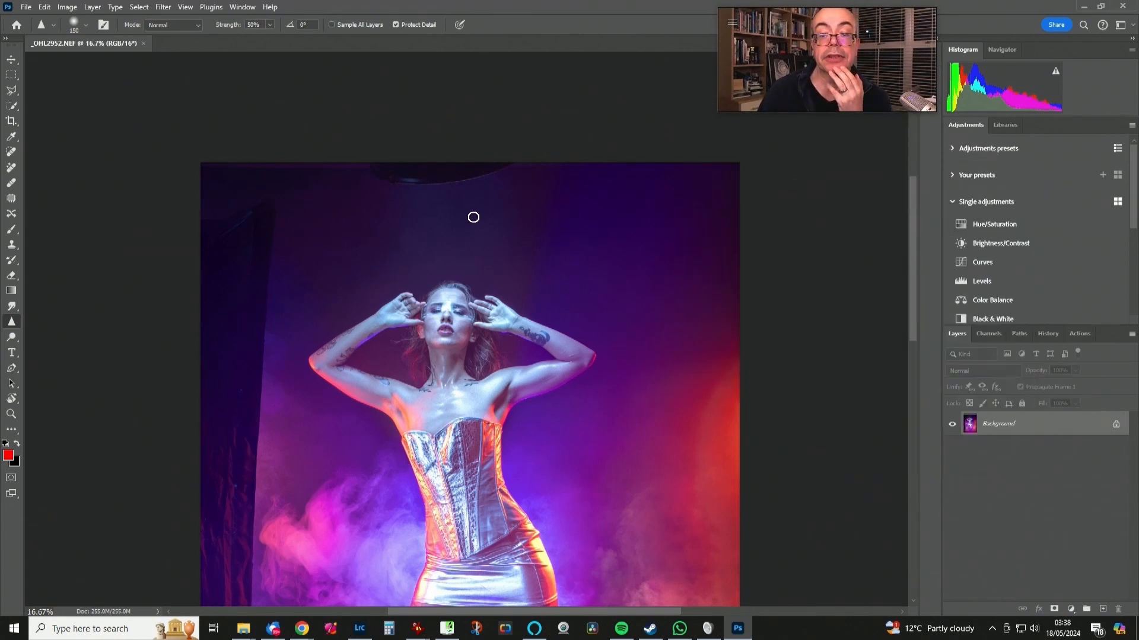
Outline the strip along the photo's upper edge with the Polygonal Lasso, dipping around the dark overhead object and continuing partway down the right edge.
{"action": "left_click", "coordinate": [12, 90]}
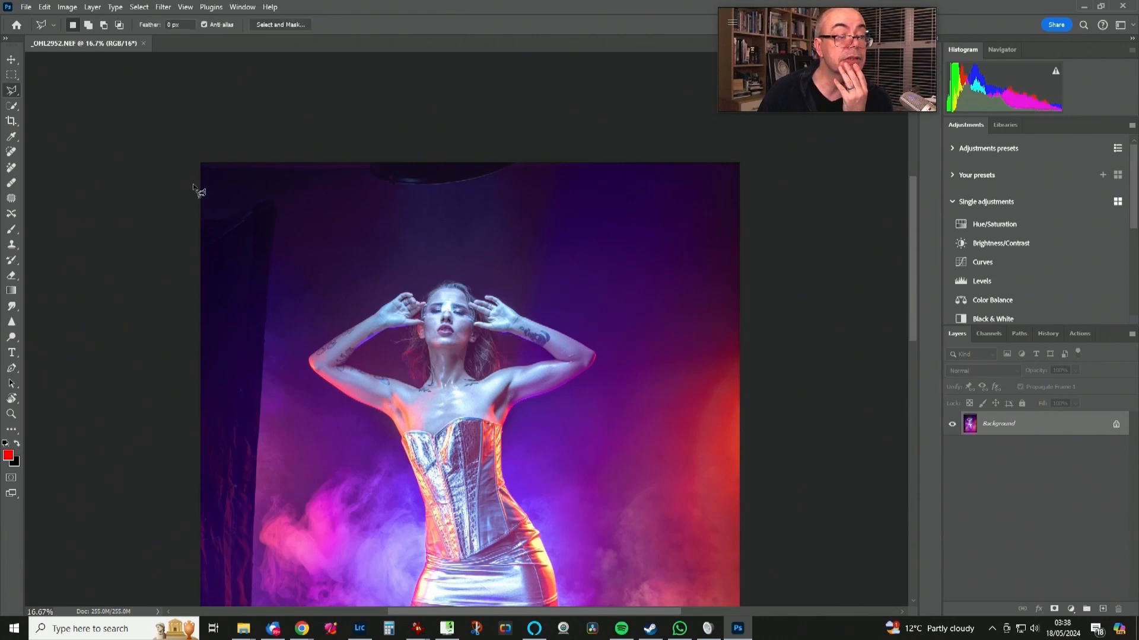
{"action": "left_click", "coordinate": [193, 144]}
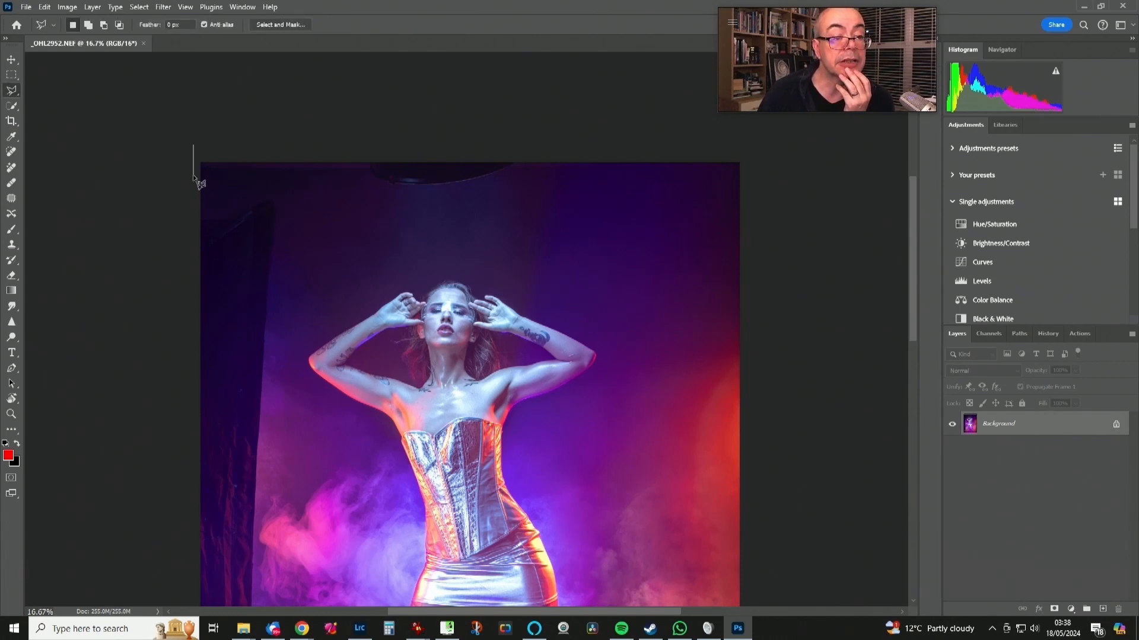
{"action": "left_click", "coordinate": [193, 176]}
{"action": "left_click", "coordinate": [357, 176]}
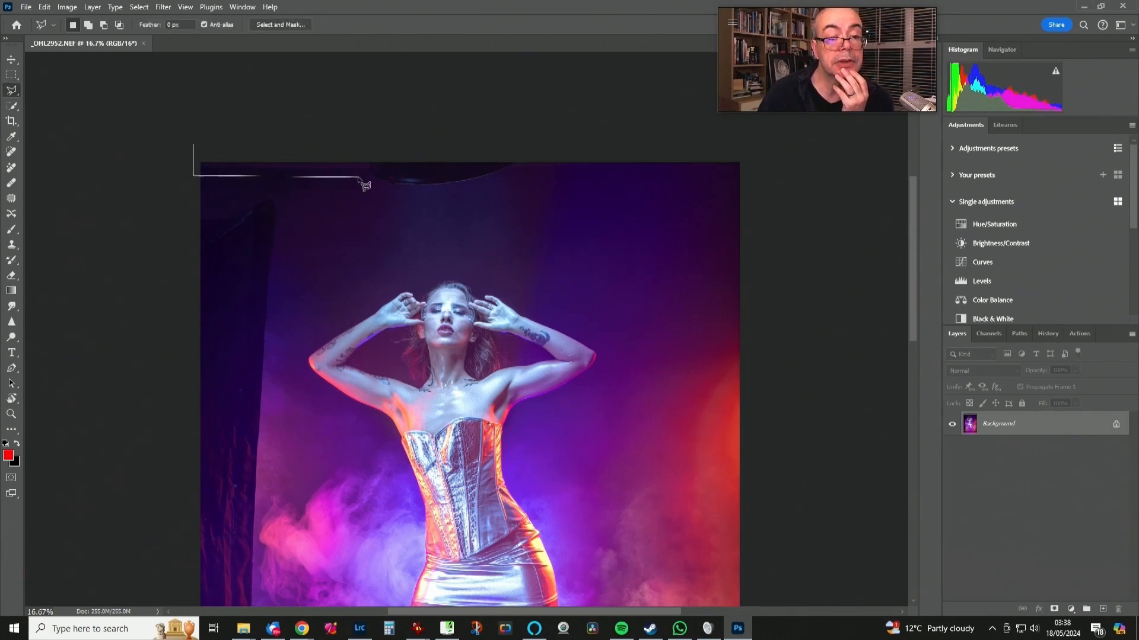
{"action": "left_click", "coordinate": [416, 192]}
{"action": "left_click", "coordinate": [453, 196]}
{"action": "left_click", "coordinate": [496, 184]}
{"action": "left_click", "coordinate": [512, 173]}
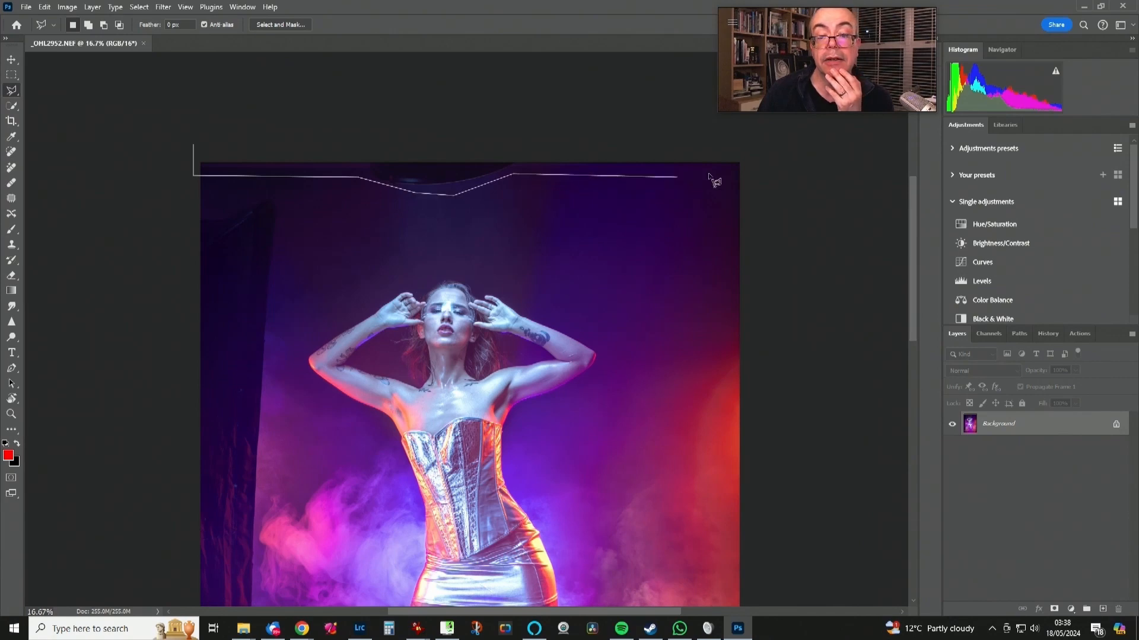
{"action": "left_click", "coordinate": [734, 171]}
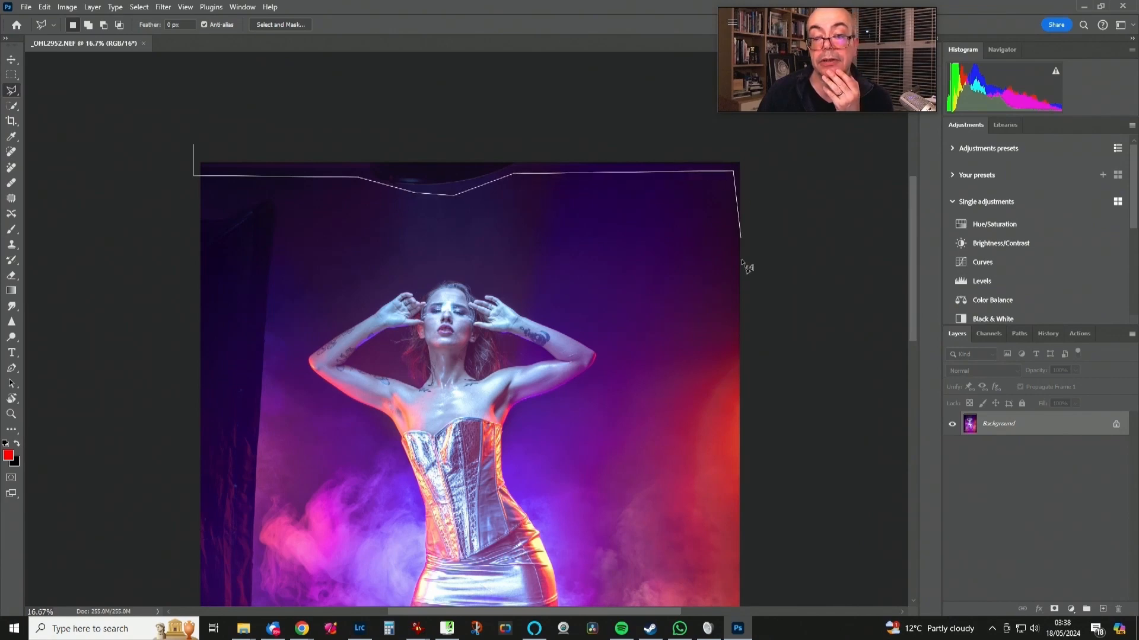
{"action": "left_click", "coordinate": [736, 300]}
{"action": "double_click", "coordinate": [750, 153]}
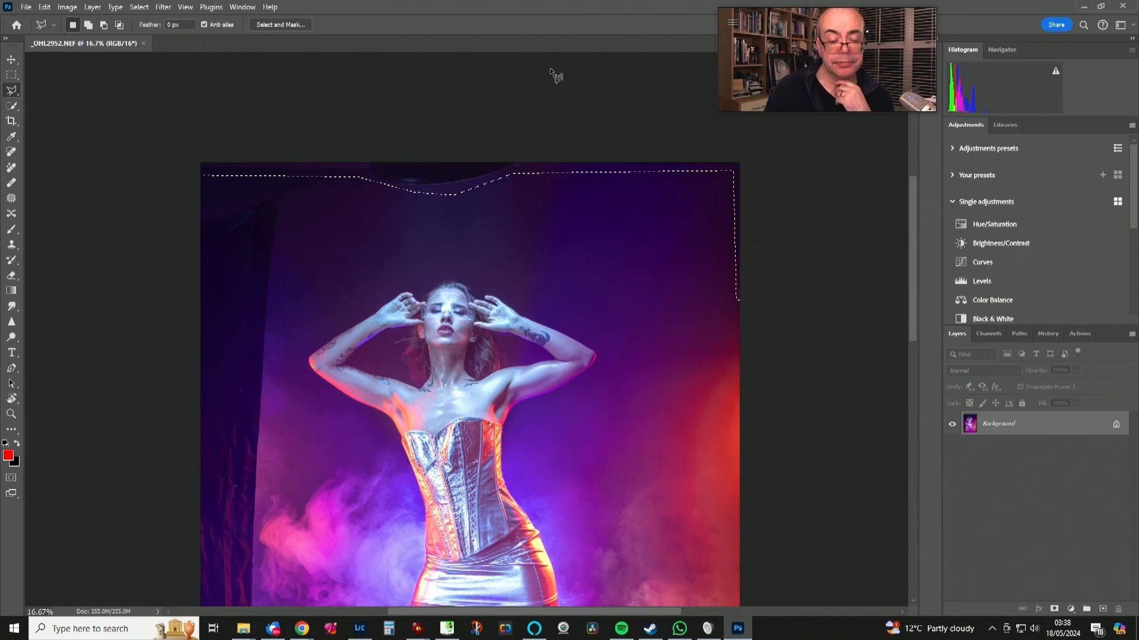
Replace the selected edge strip using a Content-Aware fill at 100% opacity with color adaptation, and clear the selection.
{"action": "key", "text": "shift+BackSpace"}
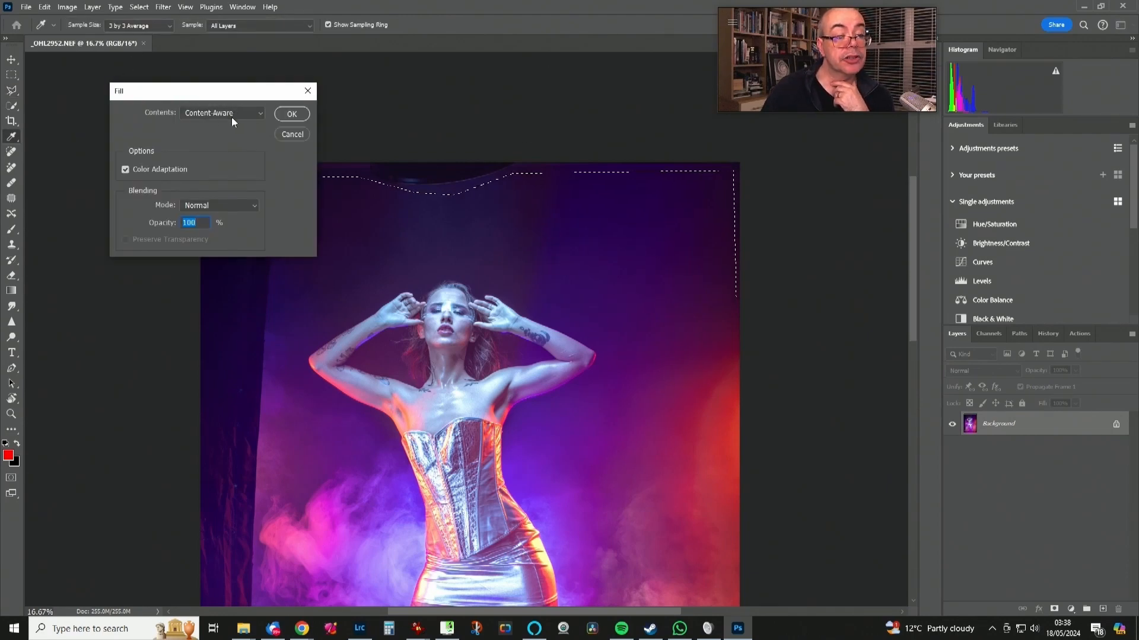
{"action": "left_click", "coordinate": [292, 114]}
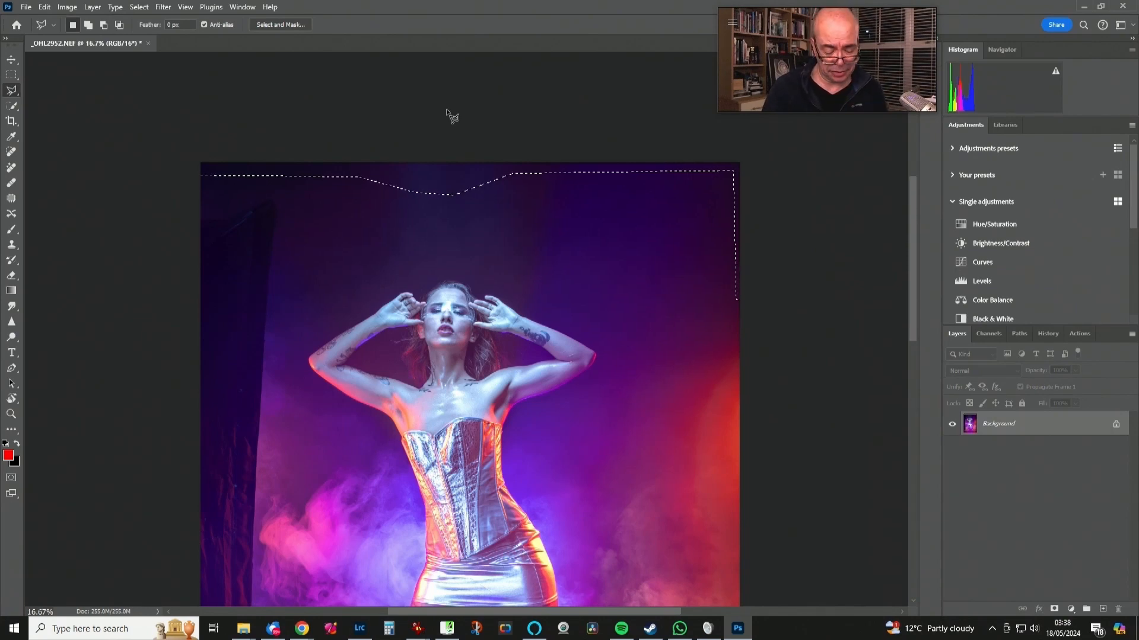
{"action": "key", "text": "ctrl+d"}
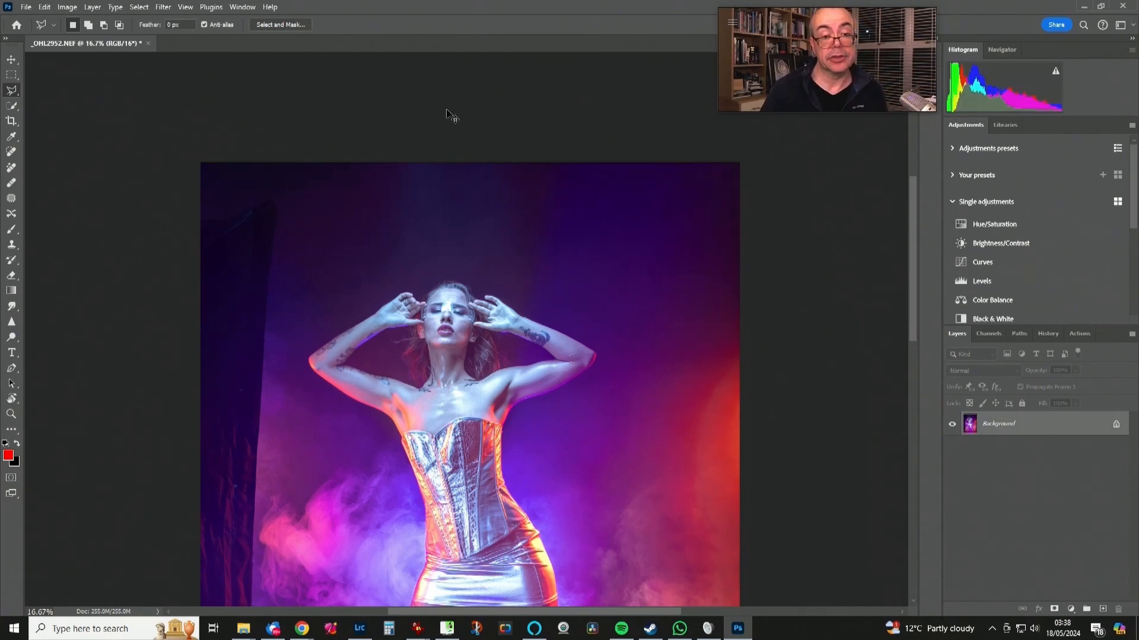
Outline the dark curtain along the photo's left edge with the Polygonal Lasso, from above its top corner down to its hem.
{"action": "left_click_drag", "start_coordinate": [467, 222], "coordinate": [420, 202]}
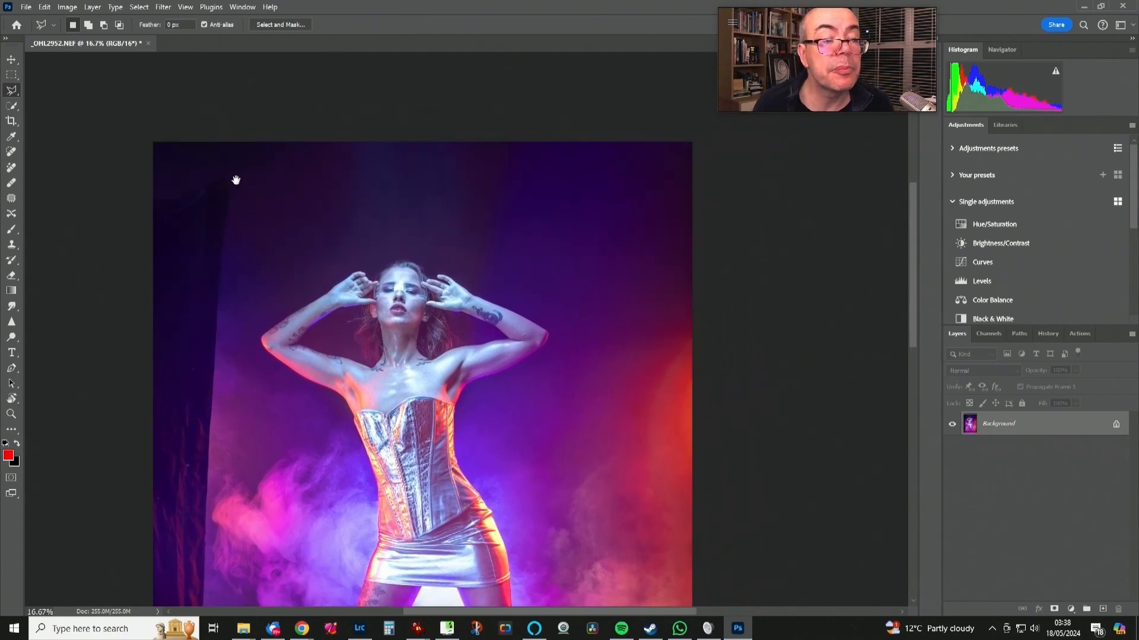
{"action": "left_click_drag", "start_coordinate": [236, 180], "coordinate": [356, 145]}
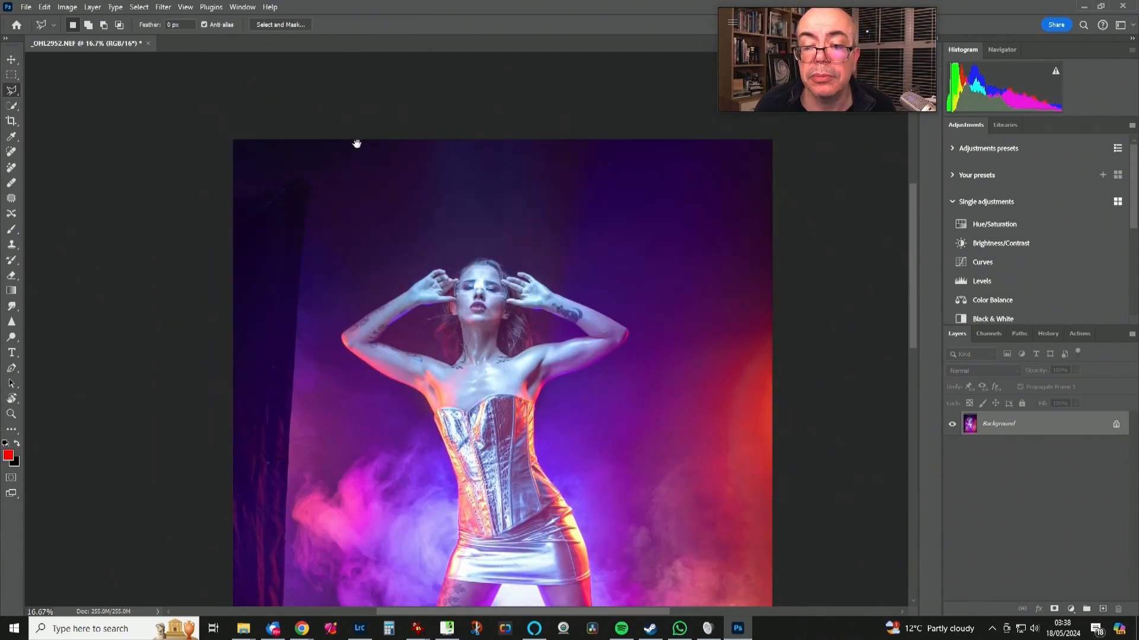
{"action": "left_click_drag", "start_coordinate": [380, 231], "coordinate": [452, 214]}
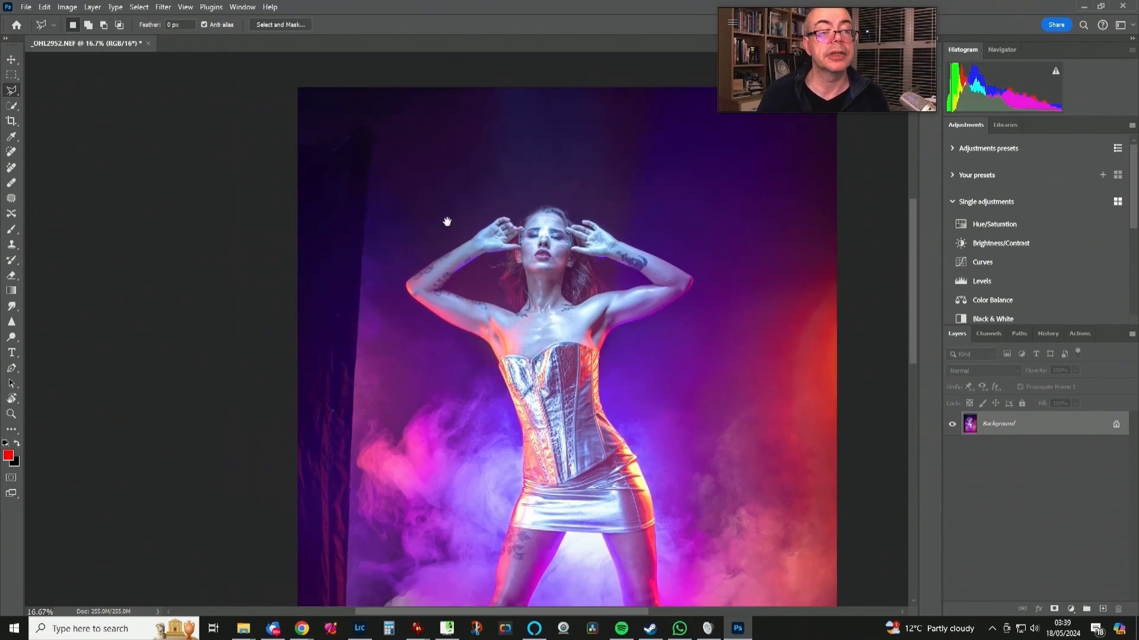
{"action": "left_click", "coordinate": [385, 109]}
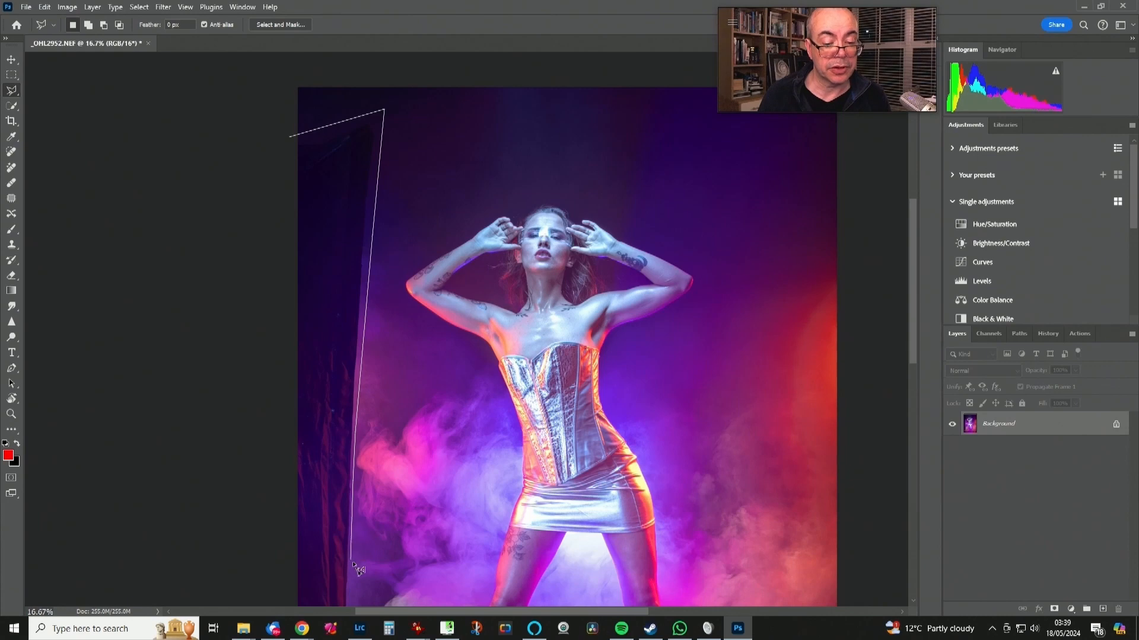
{"action": "left_click_drag", "start_coordinate": [350, 563], "coordinate": [331, 249]}
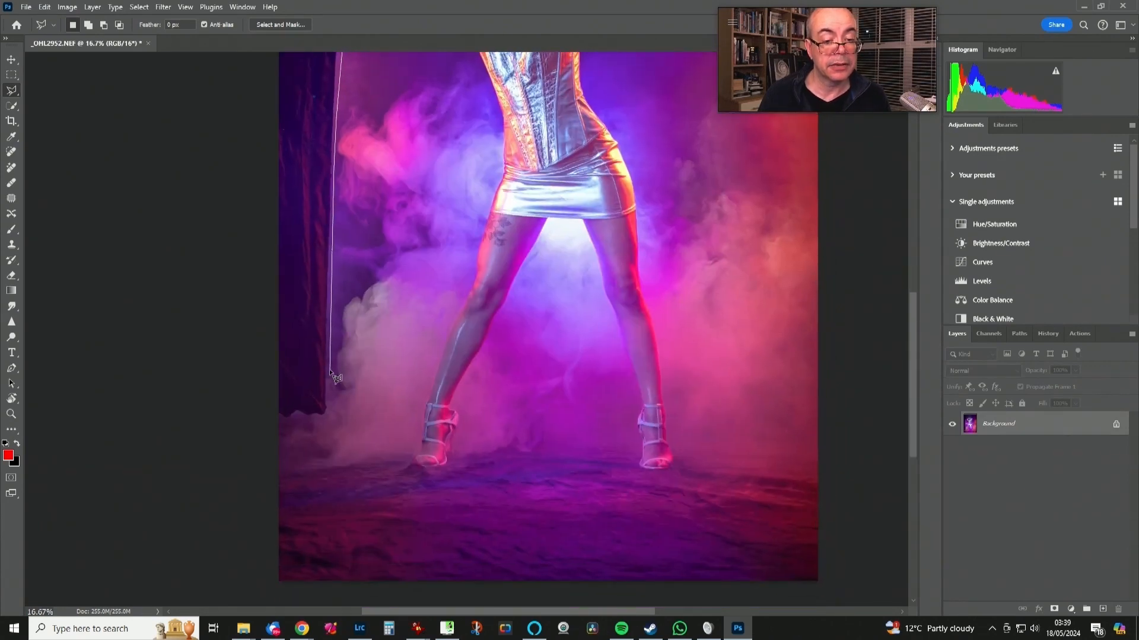
{"action": "left_click", "coordinate": [330, 421]}
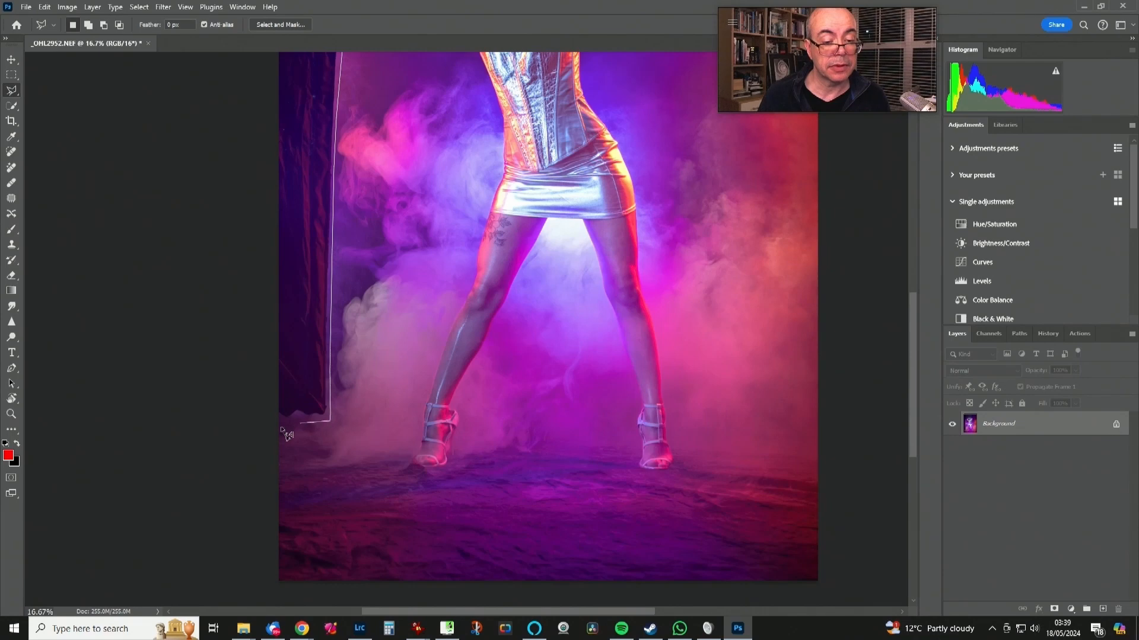
{"action": "left_click", "coordinate": [271, 426]}
{"action": "left_click_drag", "start_coordinate": [263, 399], "coordinate": [244, 545]}
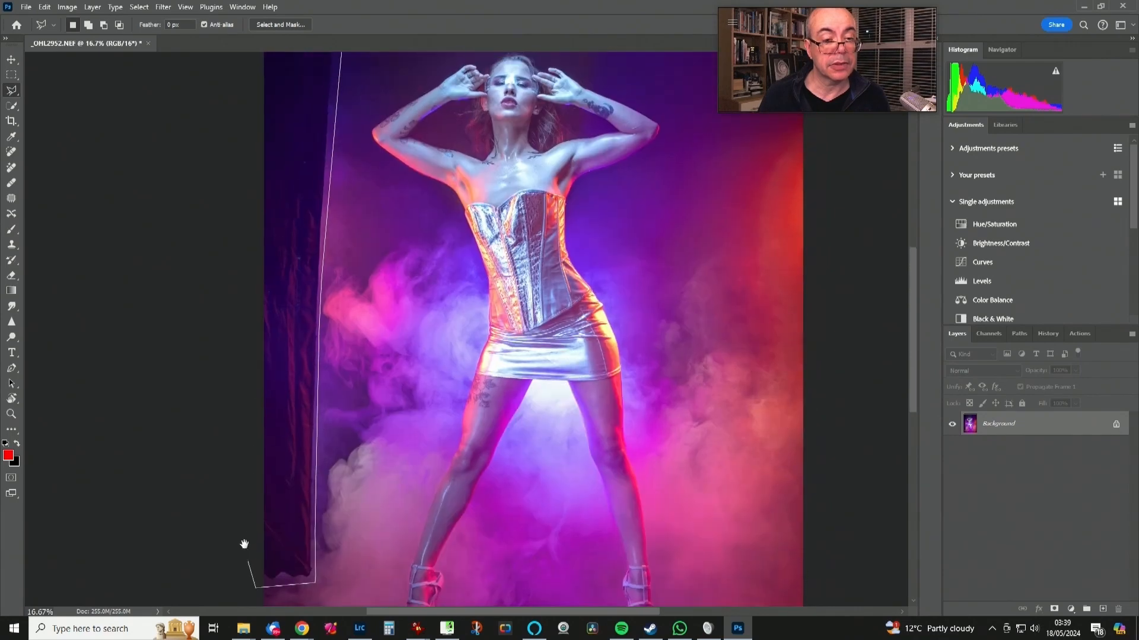
{"action": "left_click_drag", "start_coordinate": [209, 383], "coordinate": [221, 541]}
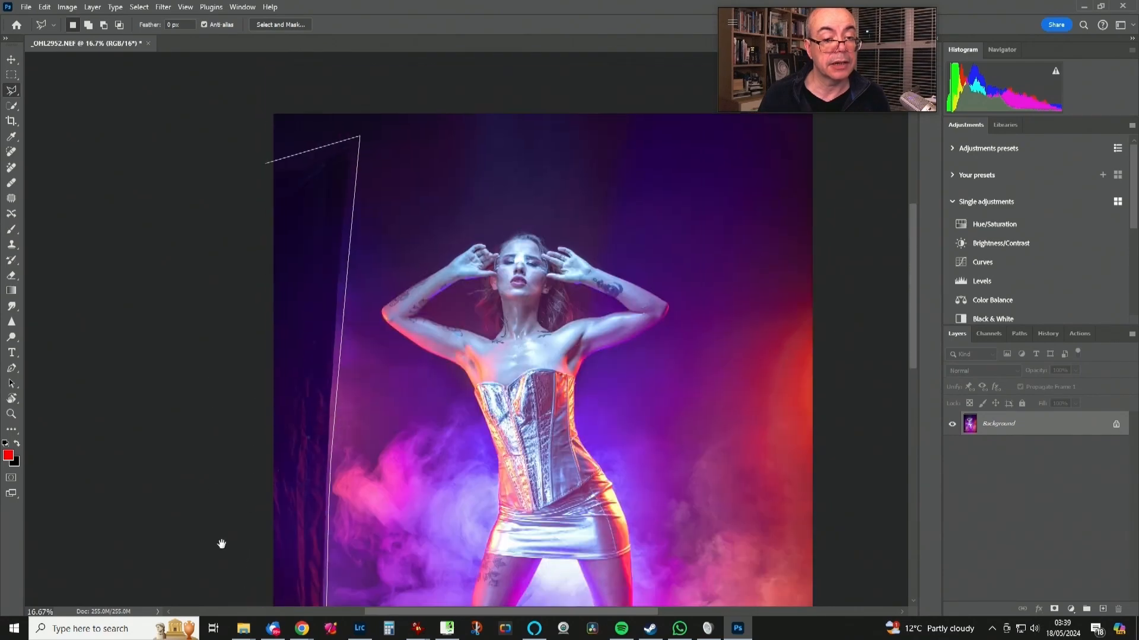
{"action": "left_click", "coordinate": [253, 284]}
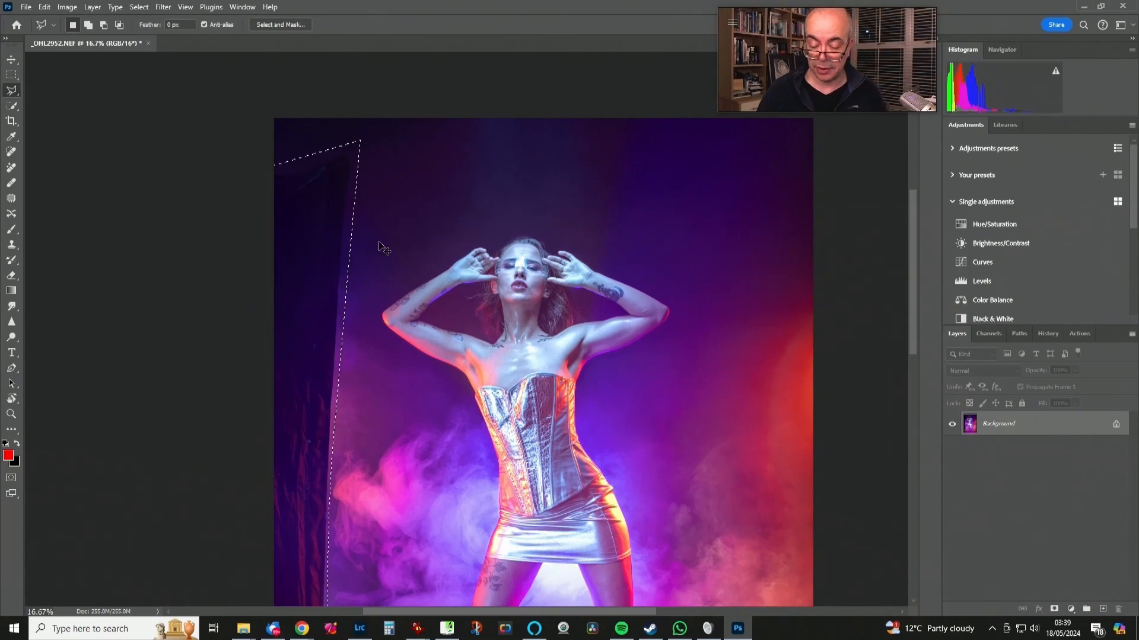
Replace the selected dark curtain with a Content-Aware fill and clear the selection.
{"action": "key", "text": "ctrl+minus"}
{"action": "key", "text": "ctrl+minus"}
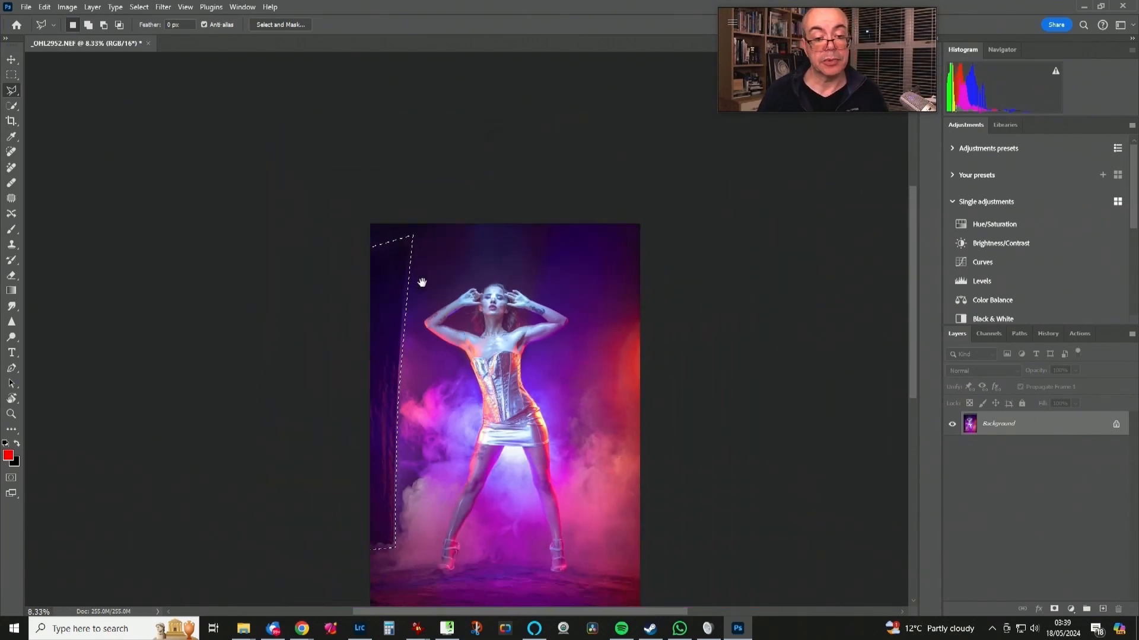
{"action": "left_click_drag", "start_coordinate": [422, 282], "coordinate": [436, 197]}
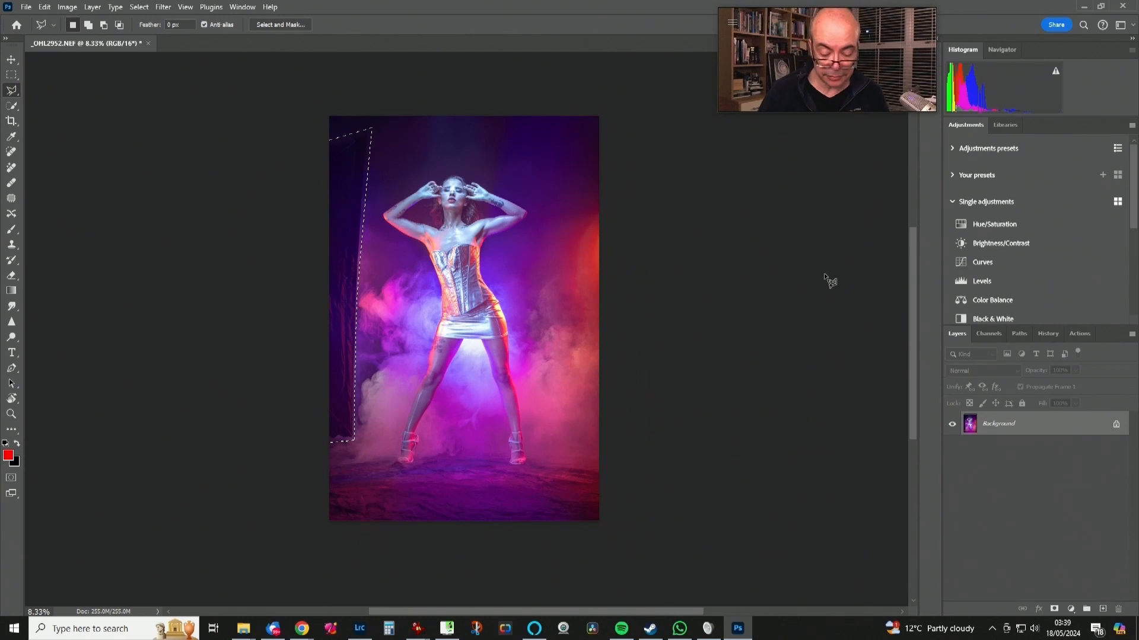
{"action": "key", "text": "shift+F5"}
{"action": "key", "text": "Return"}
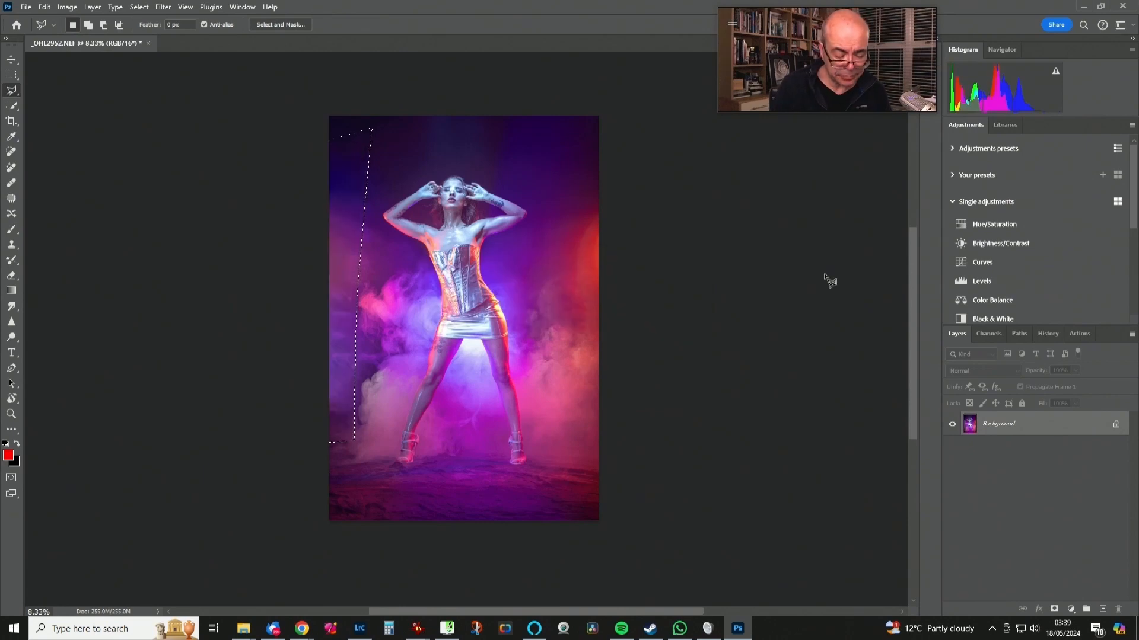
{"action": "key", "text": "ctrl+d"}
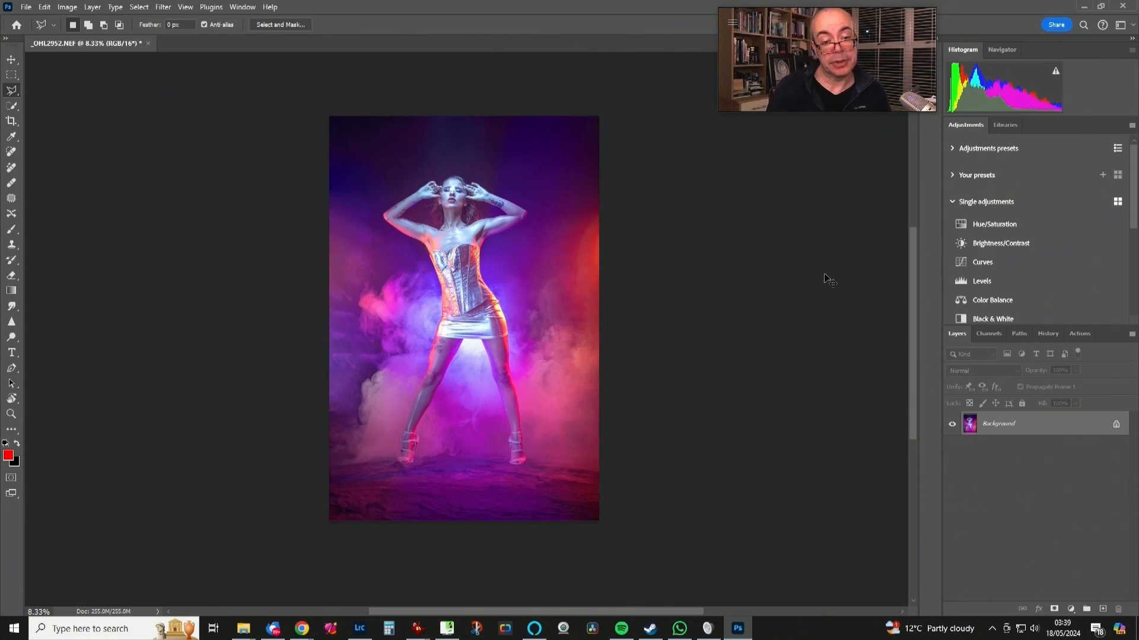
Duplicate the background layer and use the Clone Stamp to smooth uneven patches in the smoke along the photo's left edge.
{"action": "key", "text": "ctrl+j"}
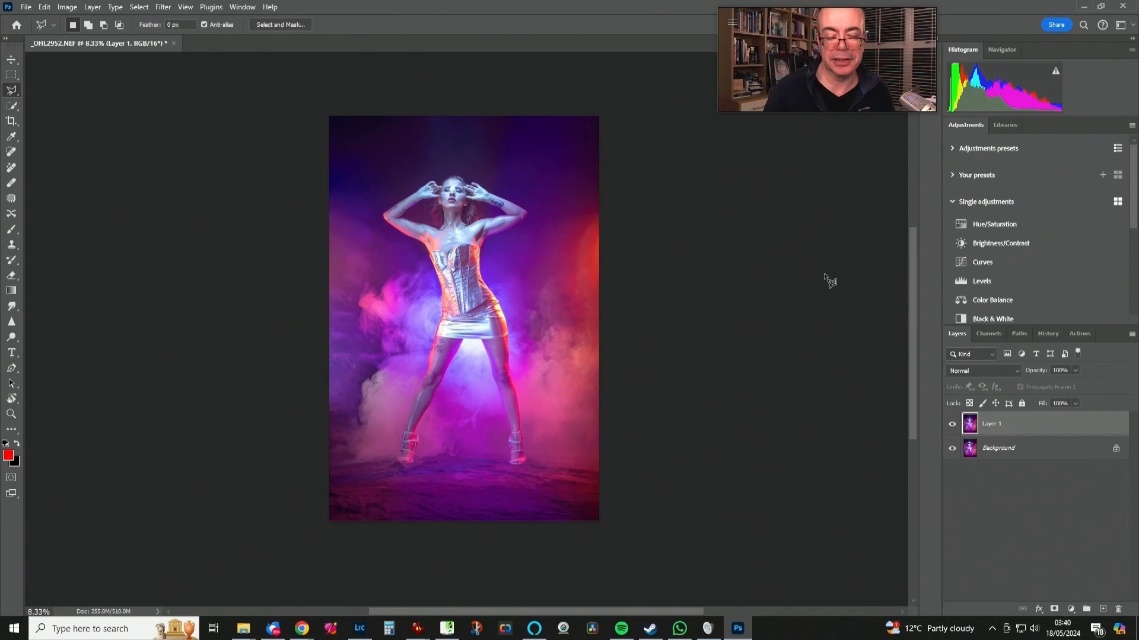
{"action": "key", "text": "ctrl+plus"}
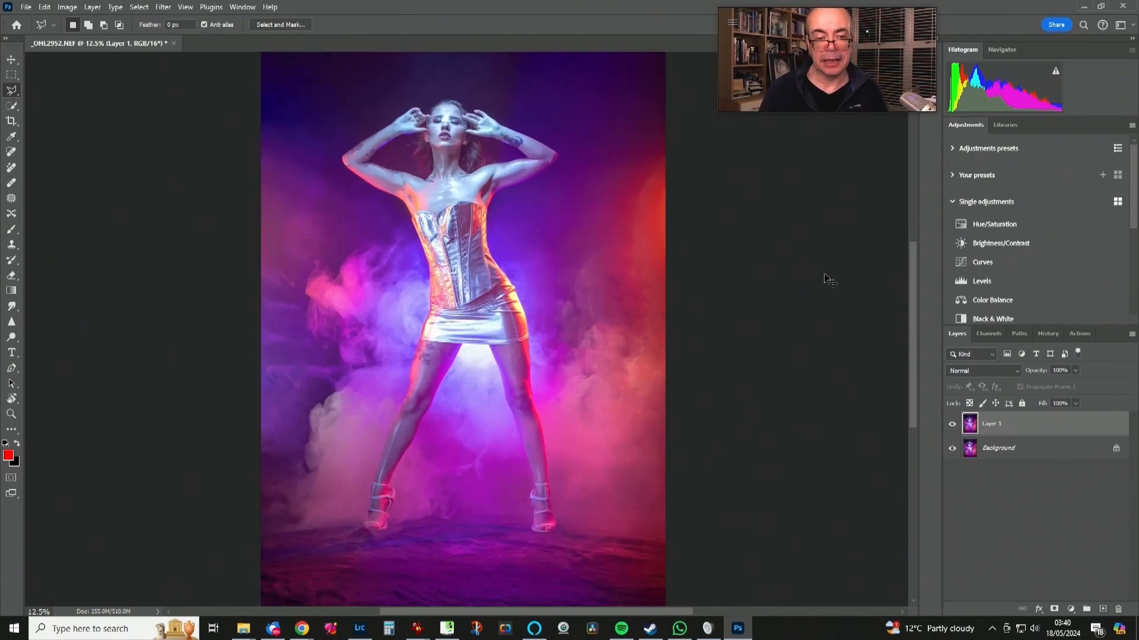
{"action": "left_click_drag", "start_coordinate": [528, 364], "coordinate": [688, 400]}
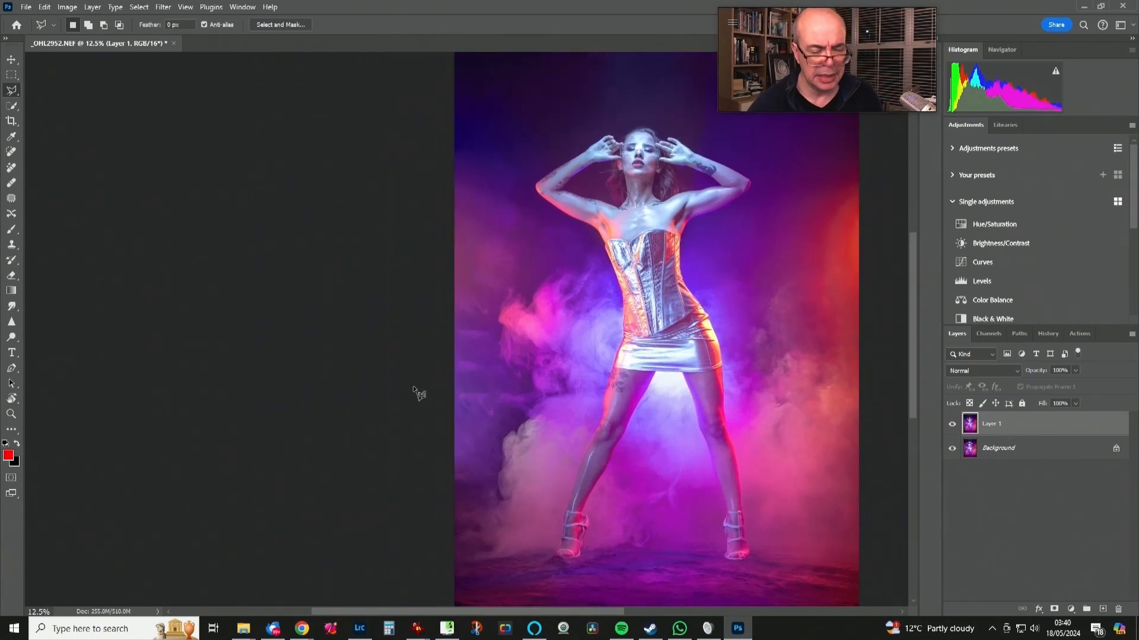
{"action": "key", "text": "s"}
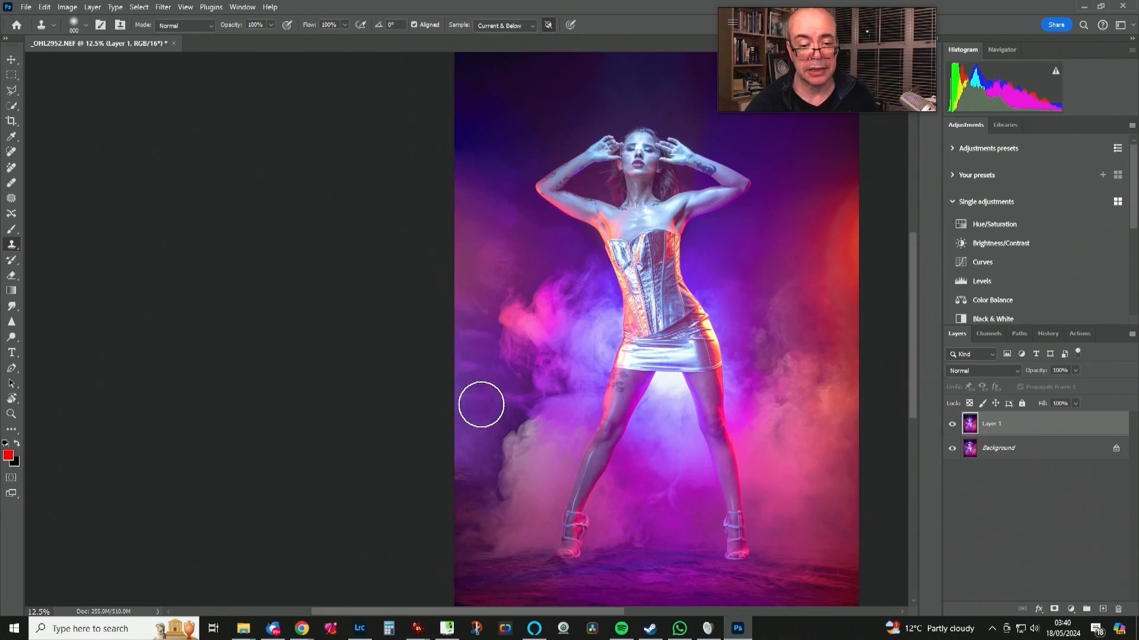
{"action": "left_click", "coordinate": [477, 434], "text": "alt"}
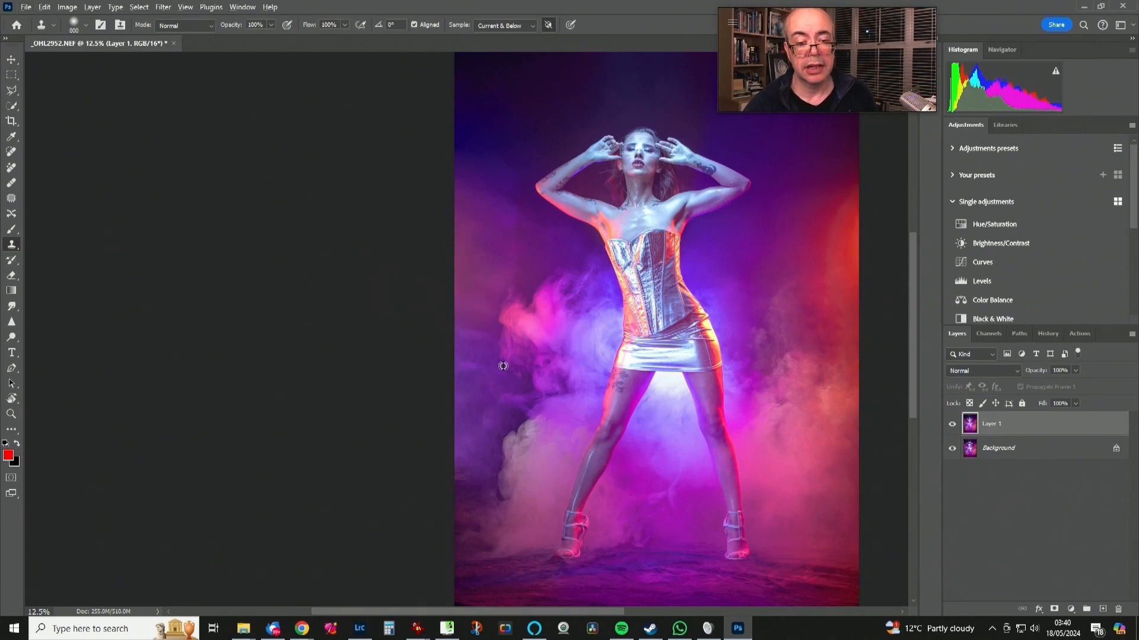
{"action": "left_click", "coordinate": [479, 428], "text": "alt"}
{"action": "left_click_drag", "start_coordinate": [465, 363], "coordinate": [468, 379]}
{"action": "left_click", "coordinate": [475, 442], "text": "alt"}
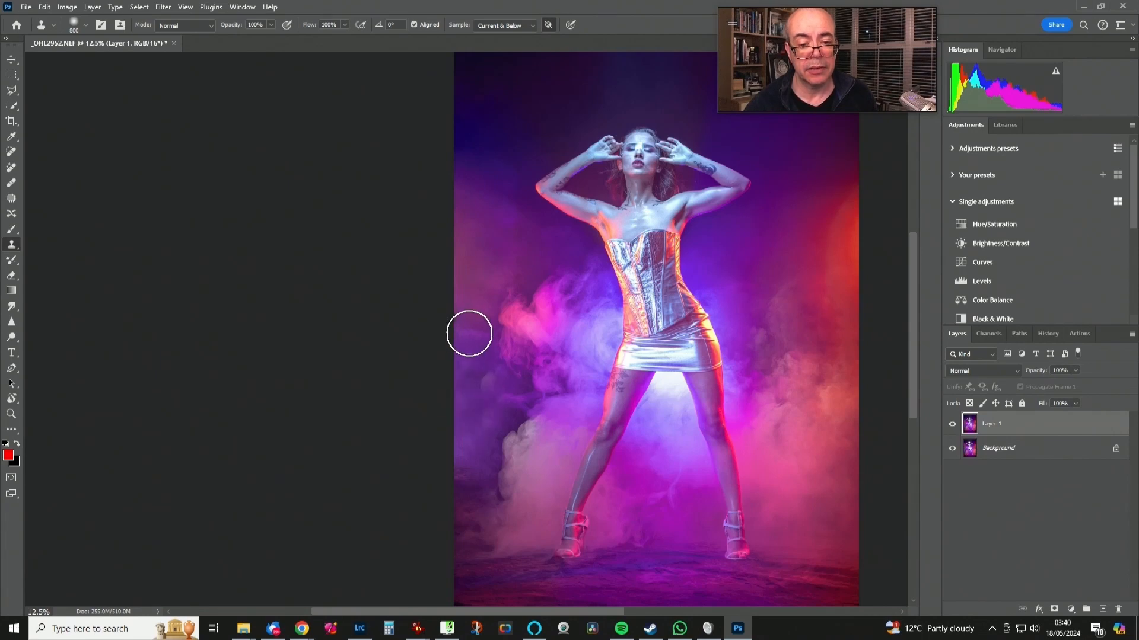
{"action": "left_click_drag", "start_coordinate": [469, 332], "coordinate": [444, 368]}
{"action": "left_click", "coordinate": [519, 225], "text": "alt"}
{"action": "left_click_drag", "start_coordinate": [477, 297], "coordinate": [586, 284]}
{"action": "key", "text": "ctrl+z"}
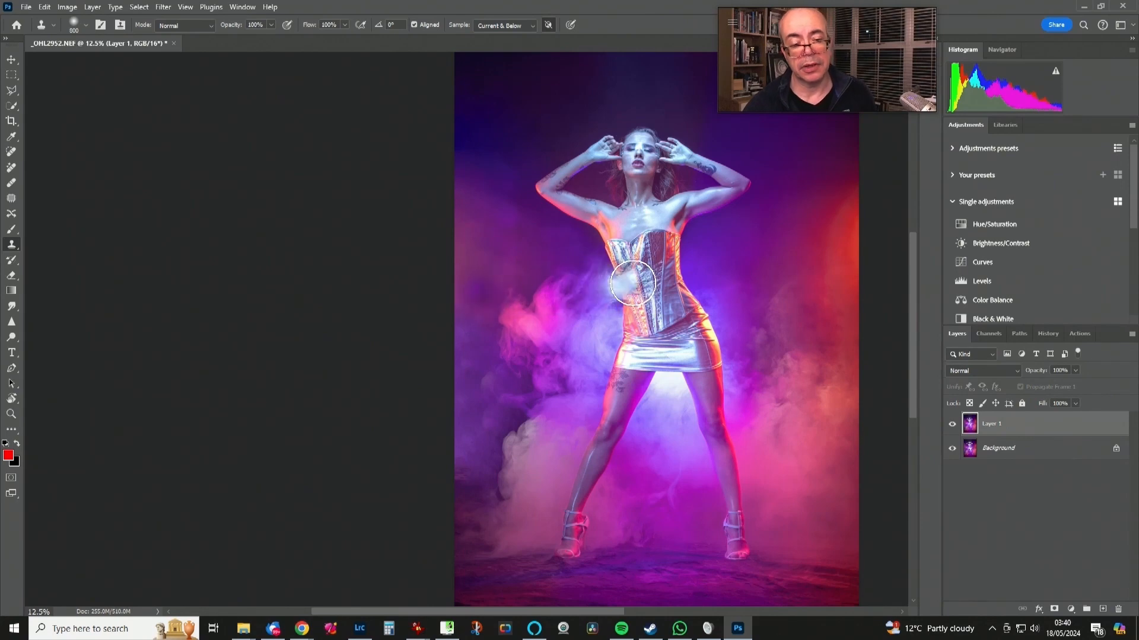
{"action": "key", "text": "ctrl+z"}
{"action": "key", "text": "ctrl+z"}
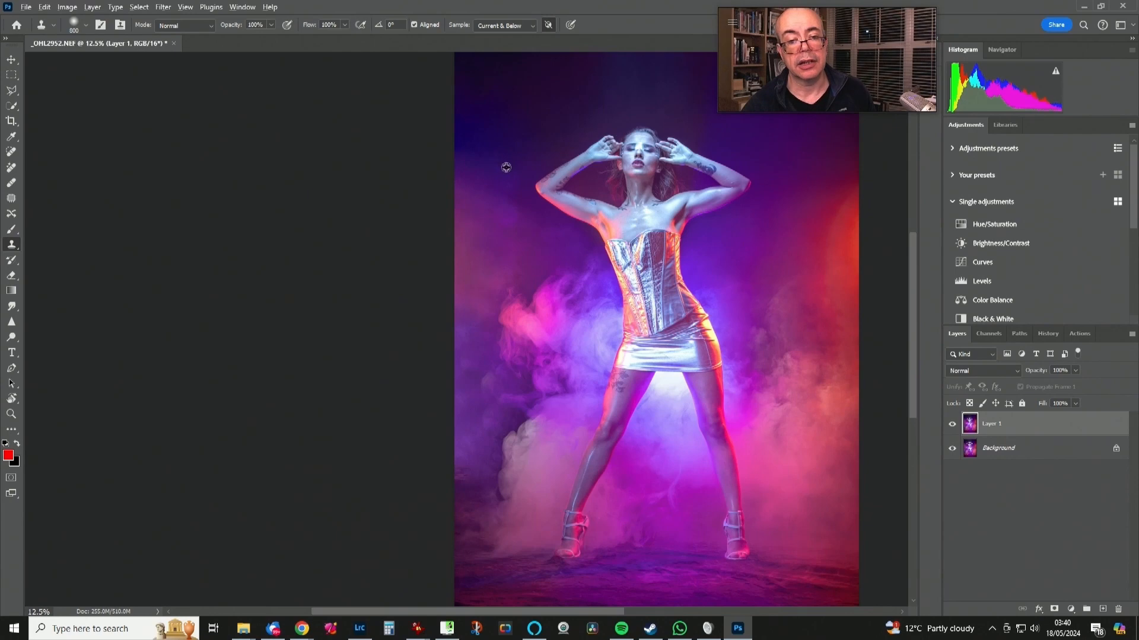
Clone nearby background over the blotchy areas along the upper and middle left edge, and lower the stamp opacity to 50%.
{"action": "left_click", "coordinate": [501, 255], "text": "alt"}
{"action": "left_click_drag", "start_coordinate": [471, 226], "coordinate": [474, 232]}
{"action": "left_click", "coordinate": [506, 276], "text": "alt"}
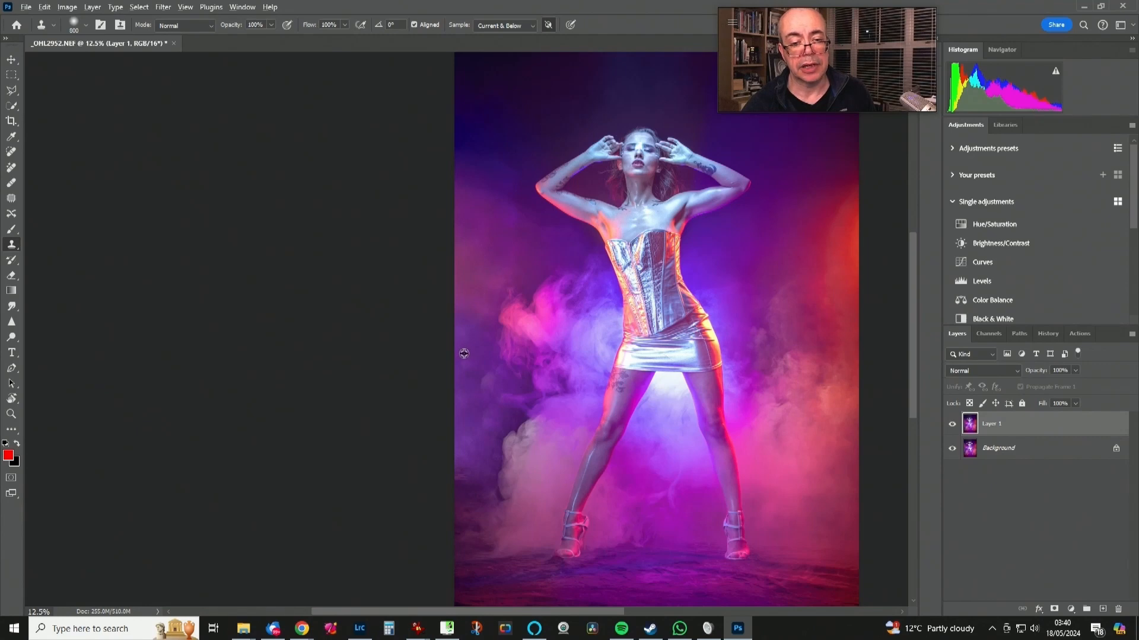
{"action": "left_click", "coordinate": [469, 414], "text": "alt"}
{"action": "mouse_move", "coordinate": [457, 257]}
{"action": "left_mouse_down"}
{"action": "mouse_move", "coordinate": [425, 283]}
{"action": "mouse_move", "coordinate": [505, 264]}
{"action": "mouse_move", "coordinate": [464, 252]}
{"action": "mouse_move", "coordinate": [449, 285]}
{"action": "left_mouse_up"}
{"action": "left_click", "coordinate": [526, 245], "text": "alt"}
{"action": "left_click", "coordinate": [480, 229], "text": "alt"}
{"action": "left_click", "coordinate": [468, 312], "text": "alt"}
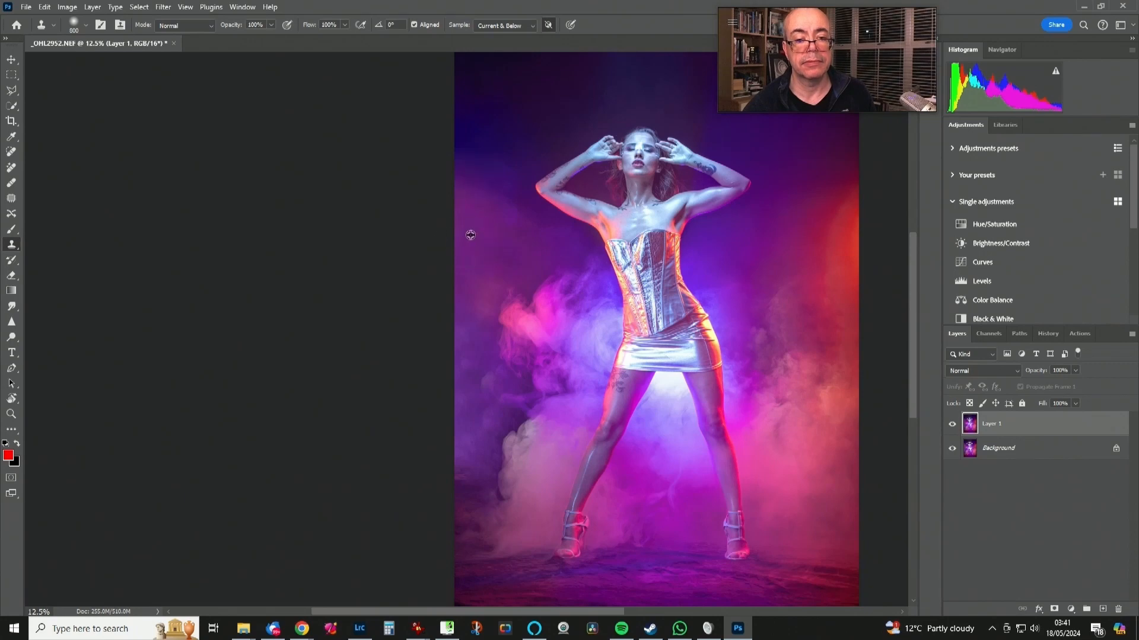
{"action": "key", "text": "5"}
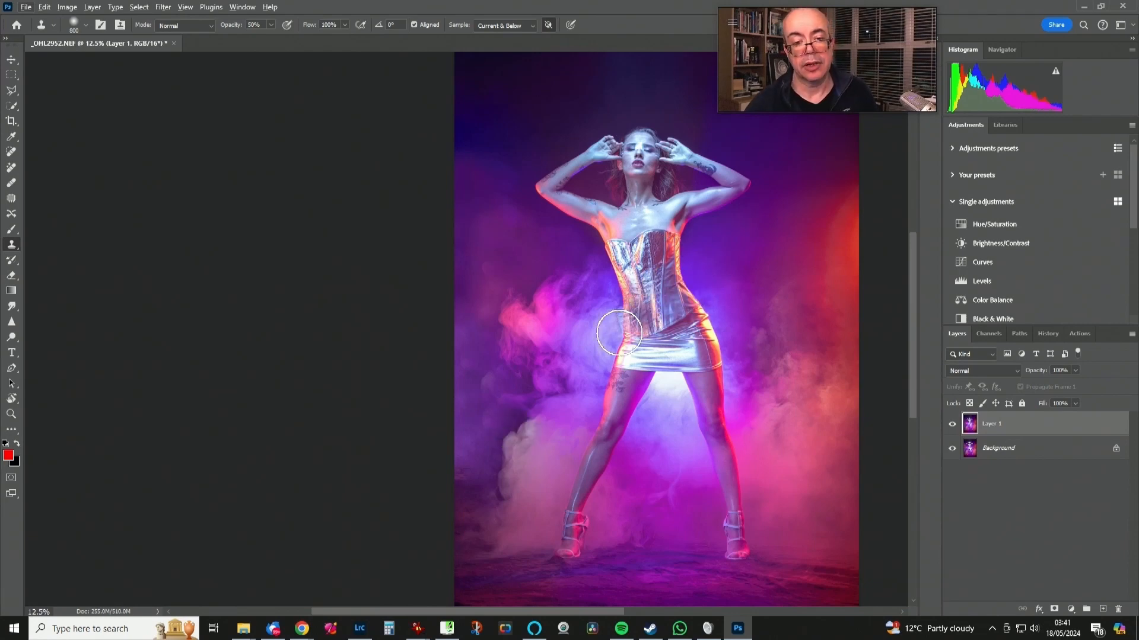
Encircle the uneven patch below and beside the raised left-hand elbow with a 12 px feathered Lasso, Content-Aware fill it, and clear the selection.
{"action": "right_click", "coordinate": [14, 91]}
{"action": "left_click", "coordinate": [49, 91]}
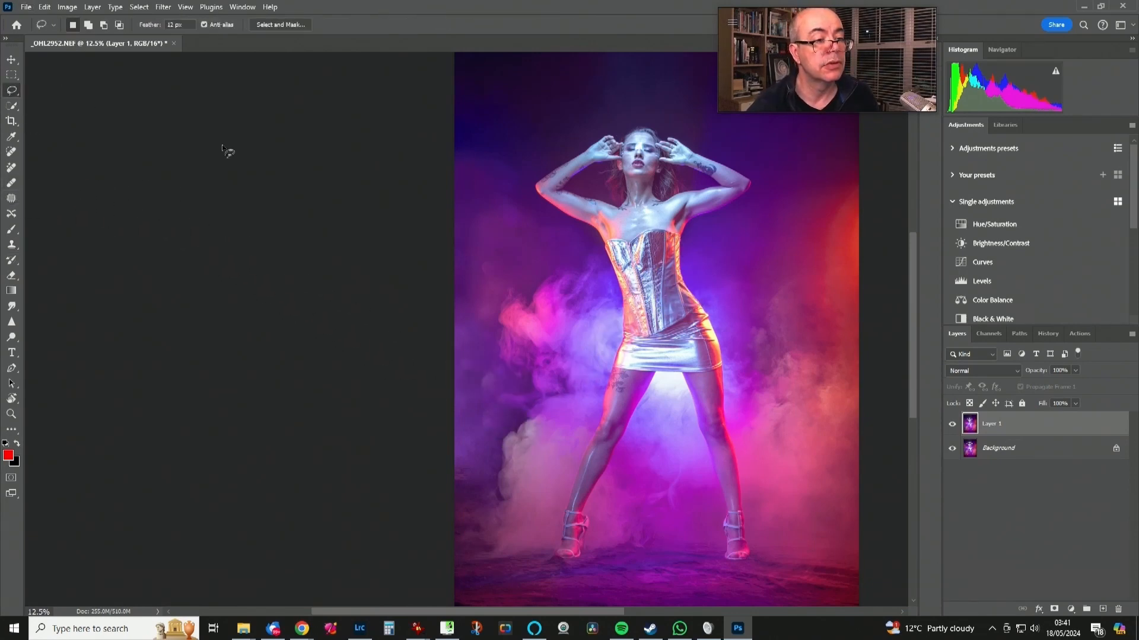
{"action": "mouse_move", "coordinate": [458, 241]}
{"action": "left_mouse_down"}
{"action": "mouse_move", "coordinate": [500, 272]}
{"action": "mouse_move", "coordinate": [527, 225]}
{"action": "mouse_move", "coordinate": [492, 216]}
{"action": "left_mouse_up"}
{"action": "key", "text": "shift+F5"}
{"action": "key", "text": "Return"}
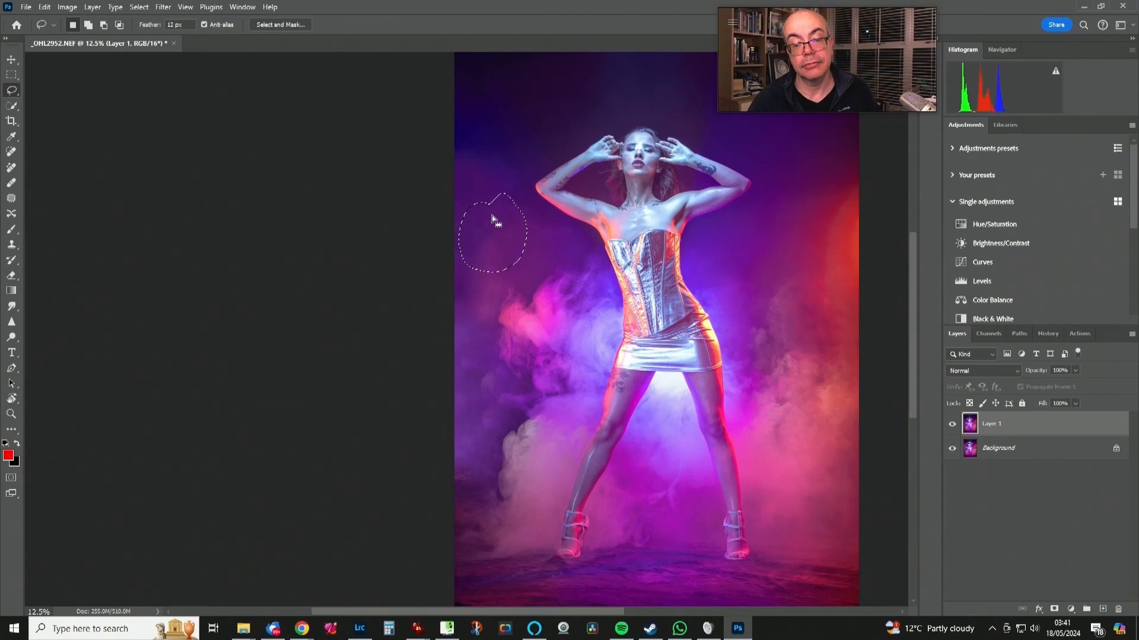
{"action": "key", "text": "ctrl+d"}
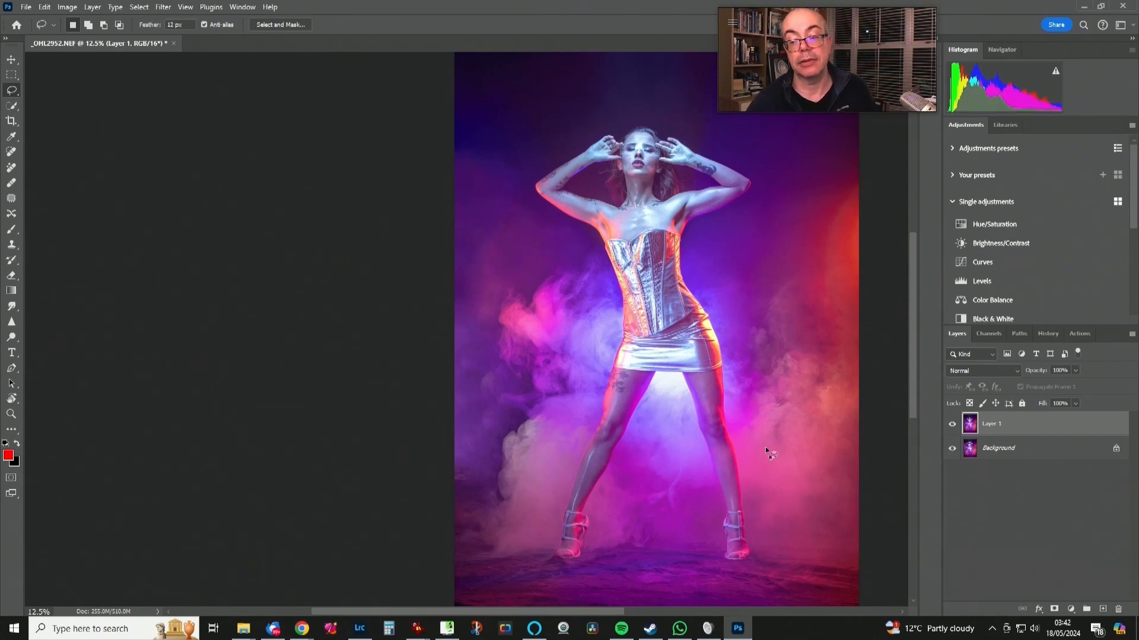
{"action": "key", "text": "ctrl+shift+d"}
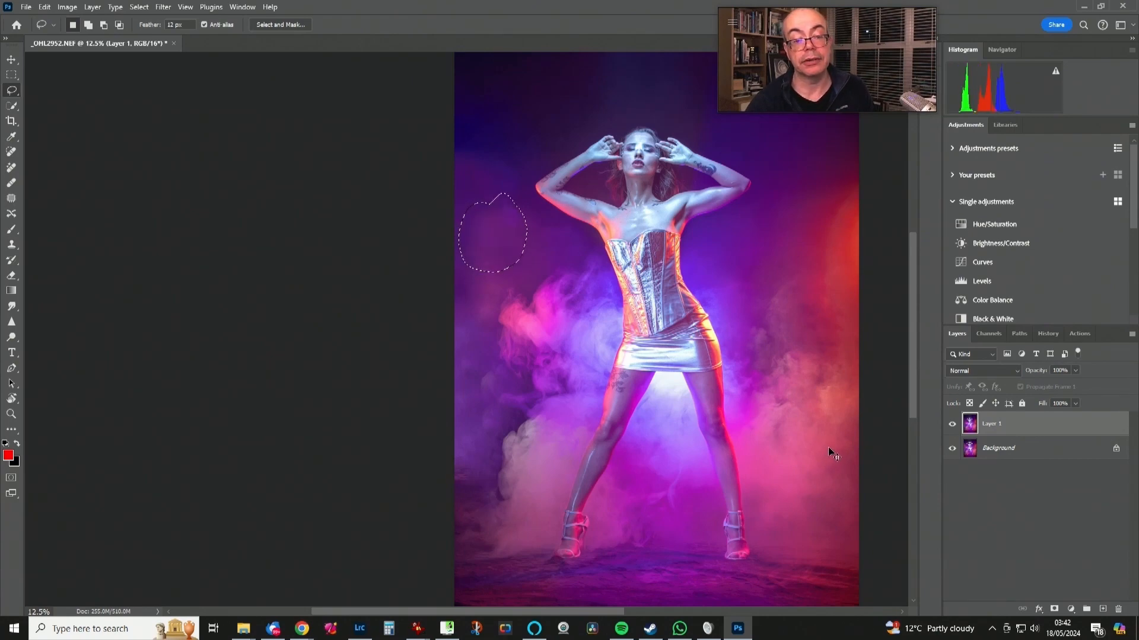
{"action": "key", "text": "ctrl+d"}
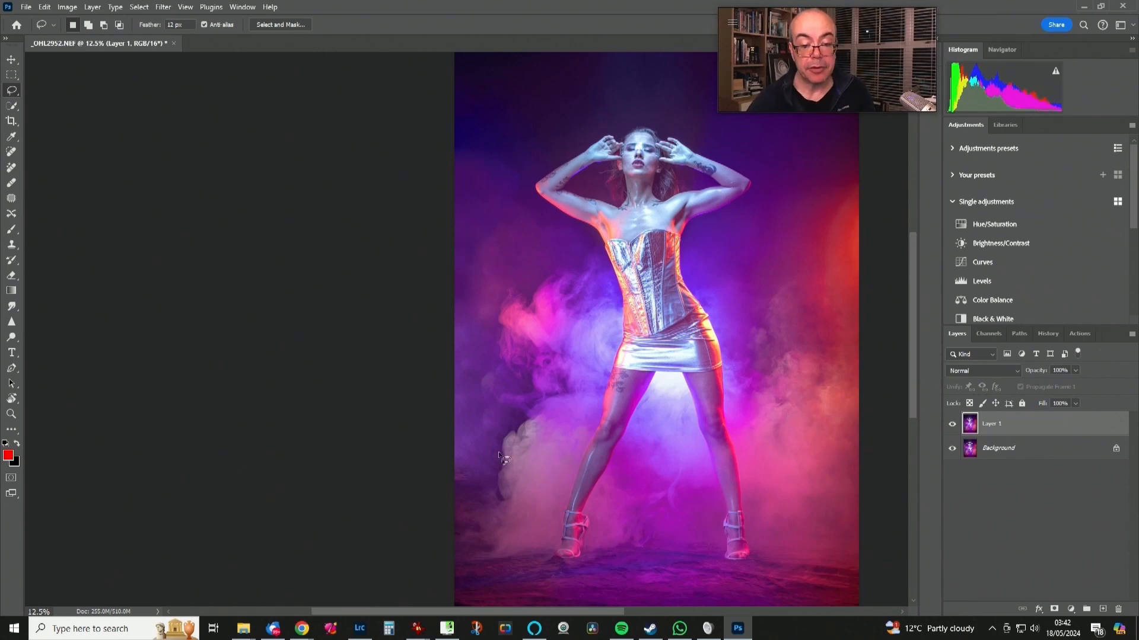
Clone nearby smoke at 50% opacity over the remaining uneven tones beside the smoke cloud on the photo's left side.
{"action": "key", "text": "s"}
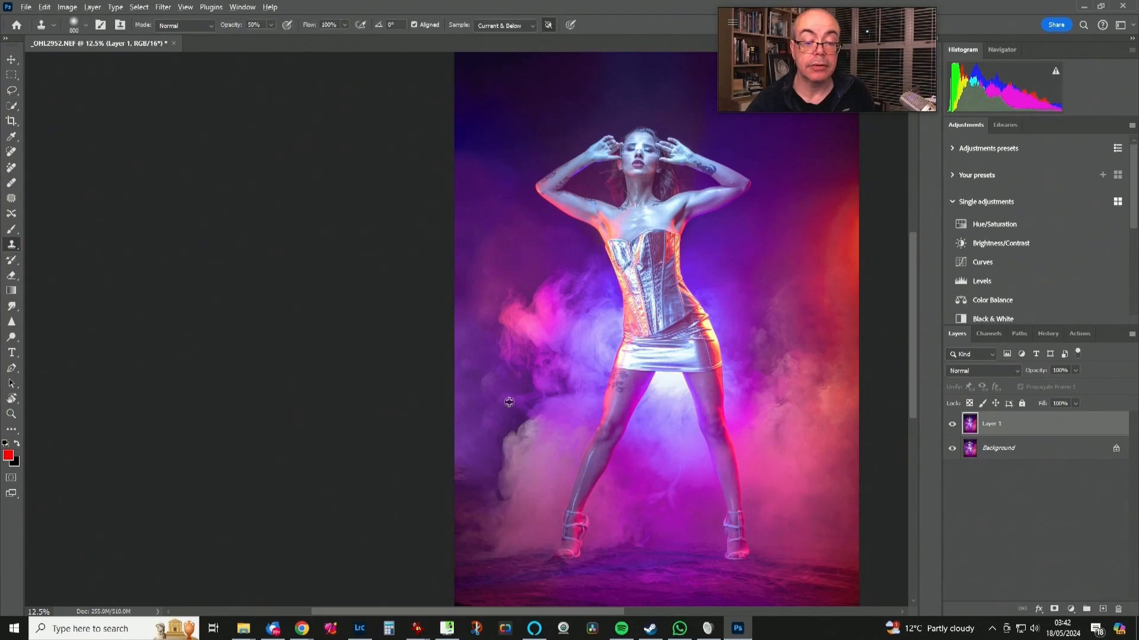
{"action": "left_click", "coordinate": [514, 384], "text": "alt"}
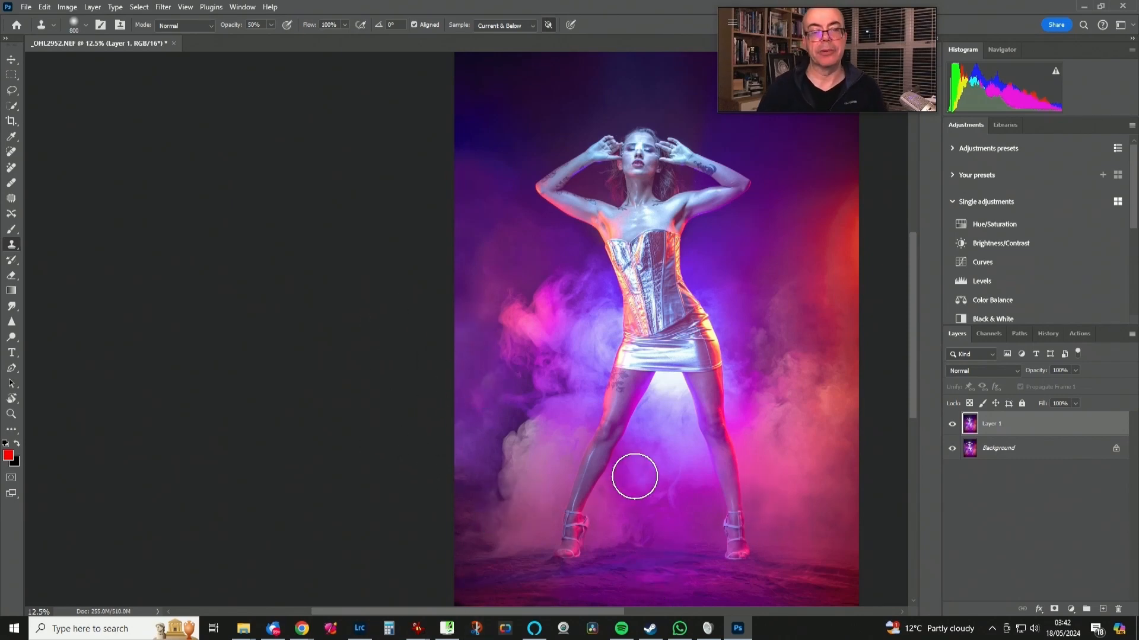
Compare the retouched layer with the original by hiding and showing it, and merge it into the background.
{"action": "left_click", "coordinate": [953, 424]}
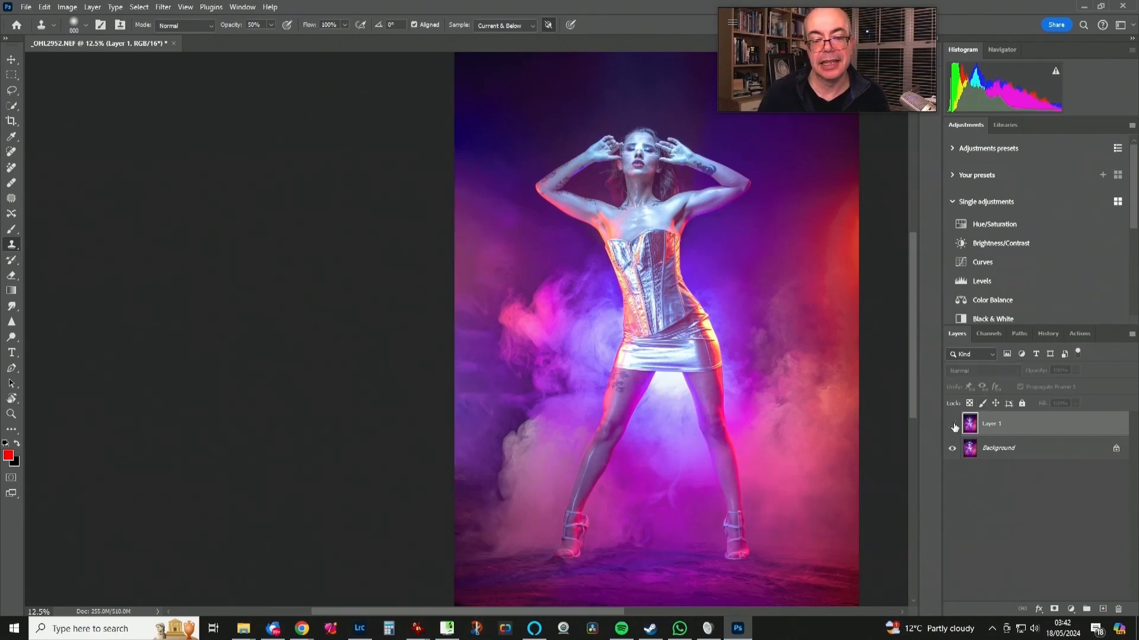
{"action": "left_click", "coordinate": [953, 424]}
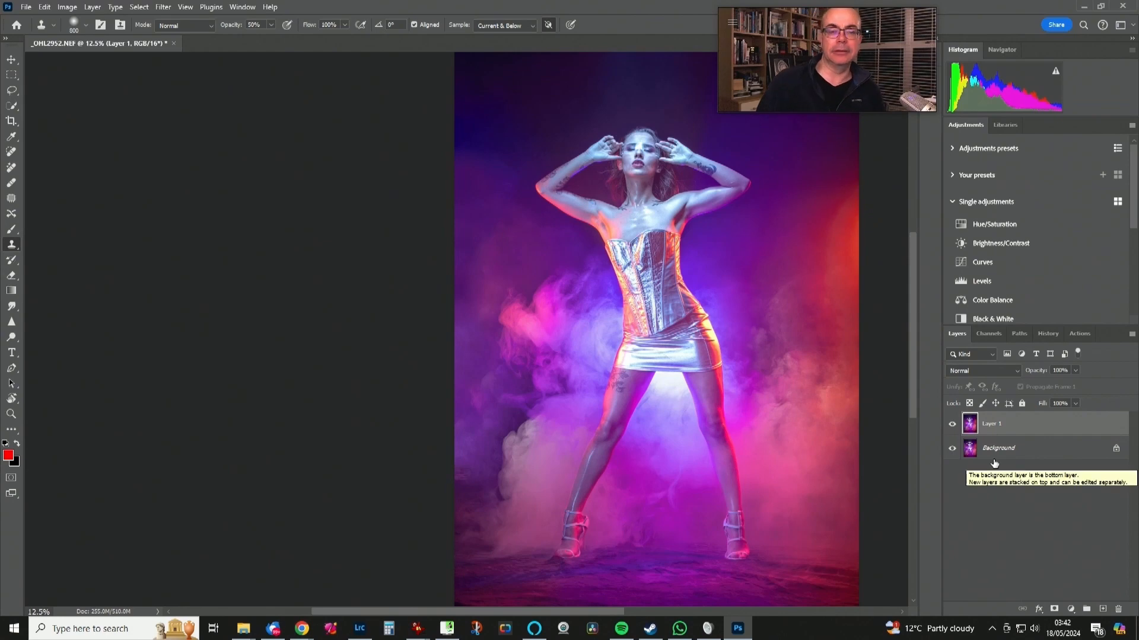
{"action": "key", "text": "ctrl+e"}
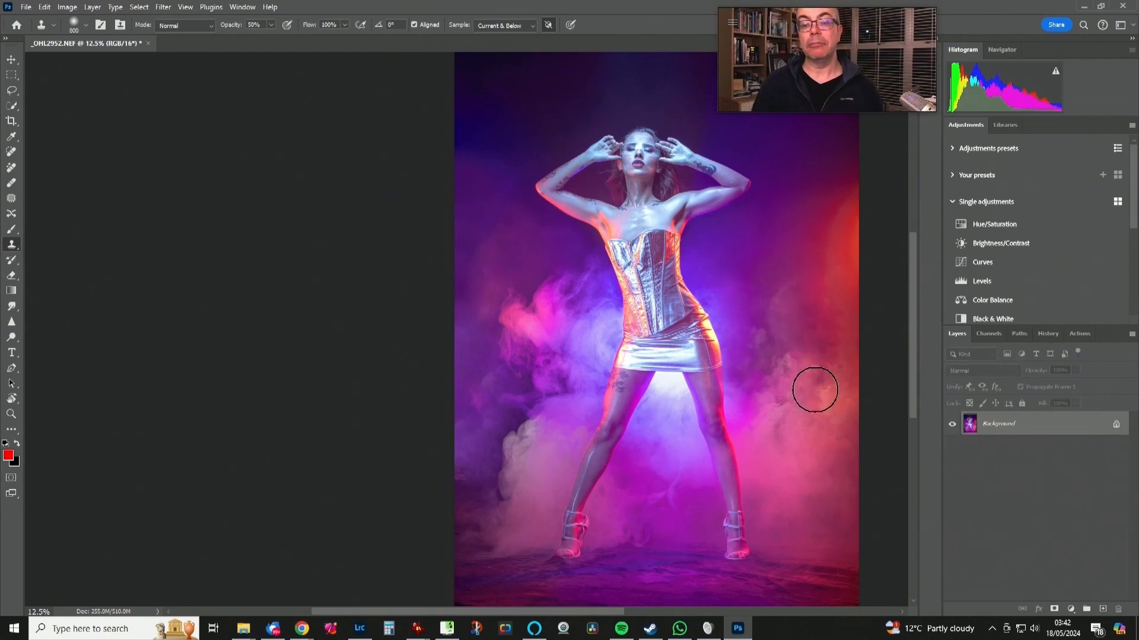
{"action": "left_click_drag", "start_coordinate": [737, 394], "coordinate": [626, 376]}
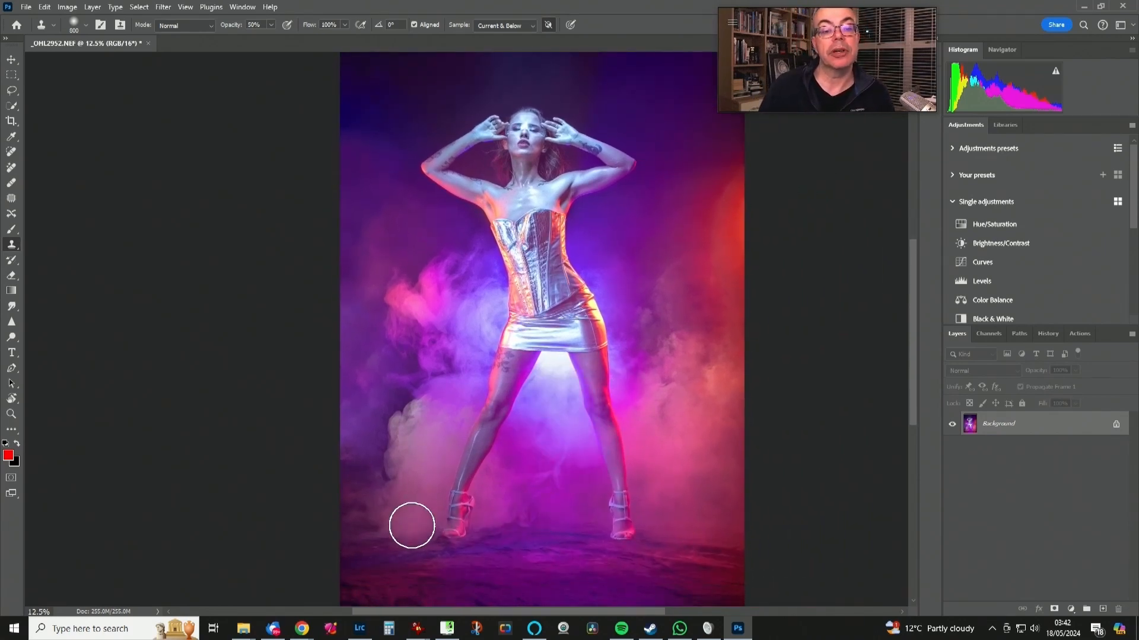
Examine the legs, floor, smoke, corset and background edges across the whole photo at closer magnification.
{"action": "key", "text": "ctrl+plus"}
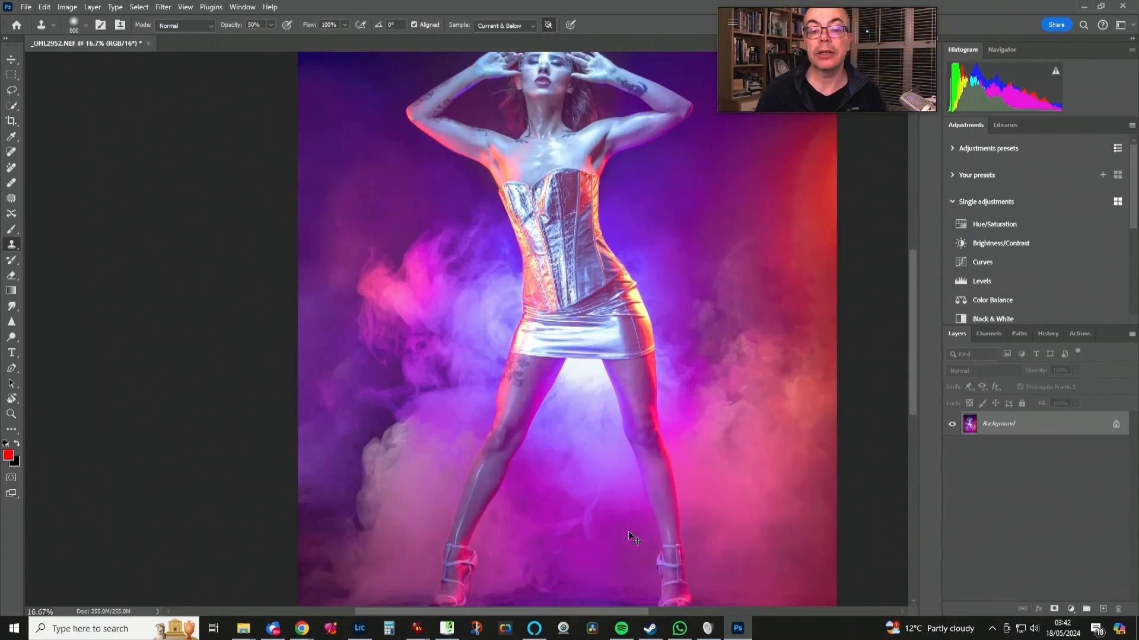
{"action": "scroll", "coordinate": [628, 531], "scroll_direction": "up", "scroll_amount": 1}
{"action": "left_click_drag", "start_coordinate": [490, 498], "coordinate": [285, 191]}
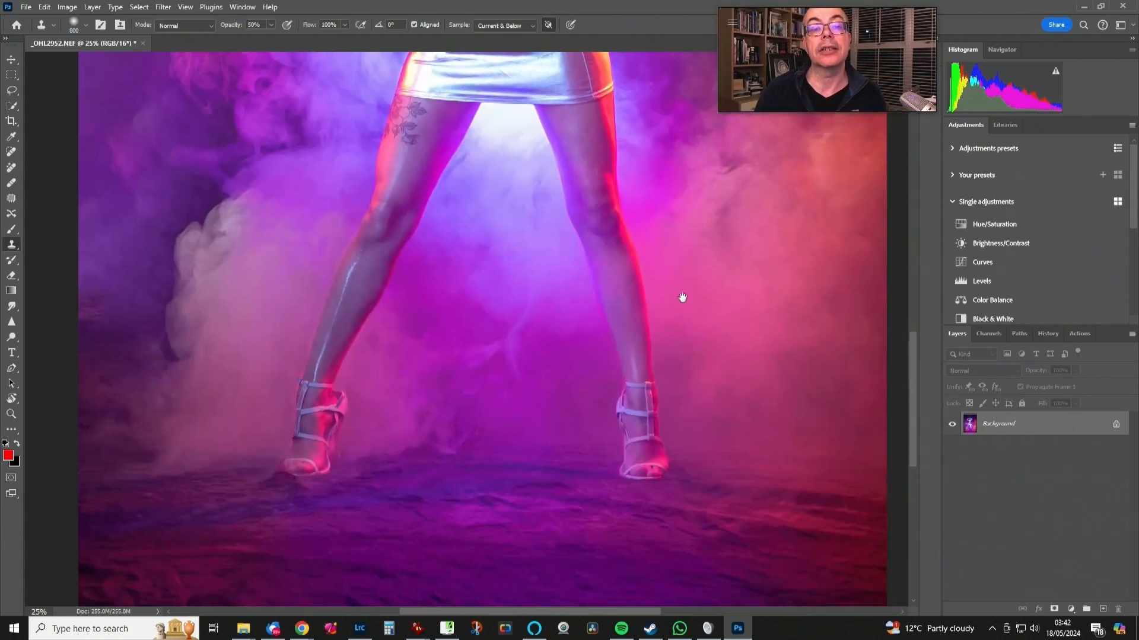
{"action": "mouse_move", "coordinate": [681, 297]}
{"action": "left_mouse_down"}
{"action": "mouse_move", "coordinate": [447, 323]}
{"action": "mouse_move", "coordinate": [454, 560]}
{"action": "left_mouse_up"}
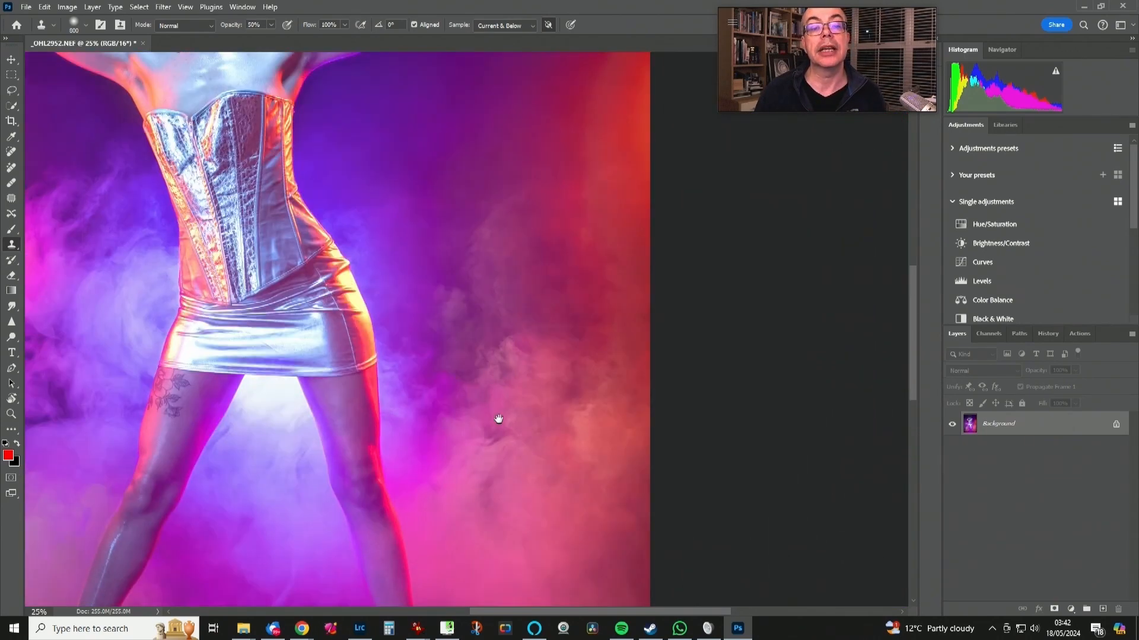
{"action": "left_click_drag", "start_coordinate": [486, 278], "coordinate": [633, 464]}
{"action": "mouse_move", "coordinate": [560, 350]}
{"action": "left_mouse_down"}
{"action": "mouse_move", "coordinate": [502, 473]}
{"action": "mouse_move", "coordinate": [939, 512]}
{"action": "left_mouse_up"}
{"action": "left_click_drag", "start_coordinate": [537, 475], "coordinate": [563, 520]}
{"action": "left_click_drag", "start_coordinate": [558, 411], "coordinate": [544, 362]}
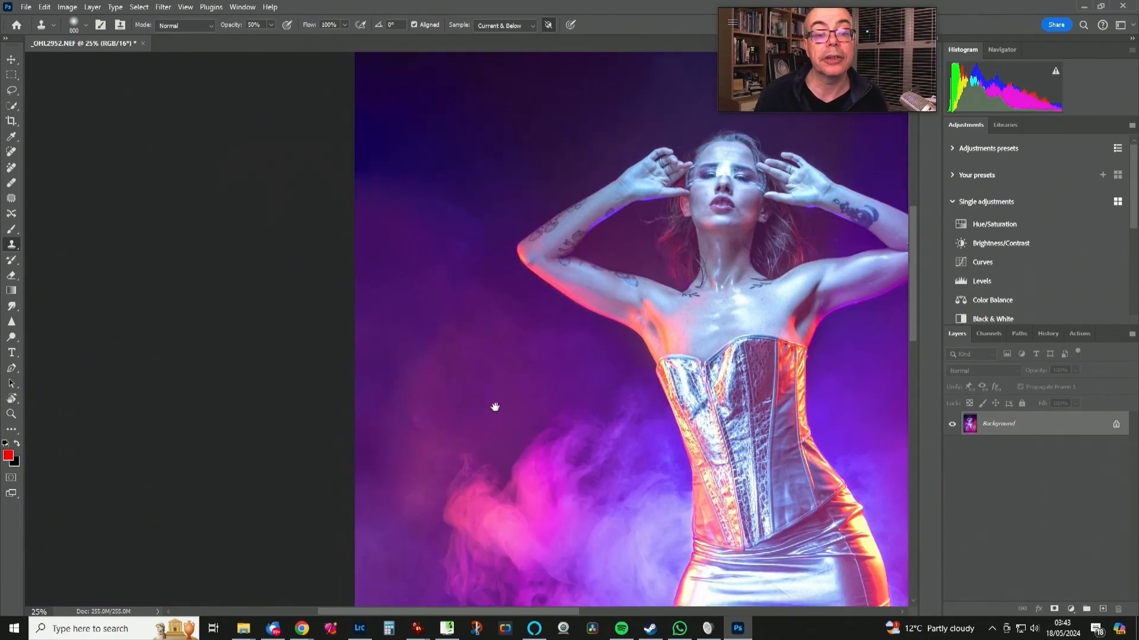
{"action": "left_click_drag", "start_coordinate": [496, 407], "coordinate": [488, 267]}
{"action": "mouse_move", "coordinate": [493, 371]}
{"action": "left_mouse_down"}
{"action": "mouse_move", "coordinate": [399, 260]}
{"action": "mouse_move", "coordinate": [460, 286]}
{"action": "left_mouse_up"}
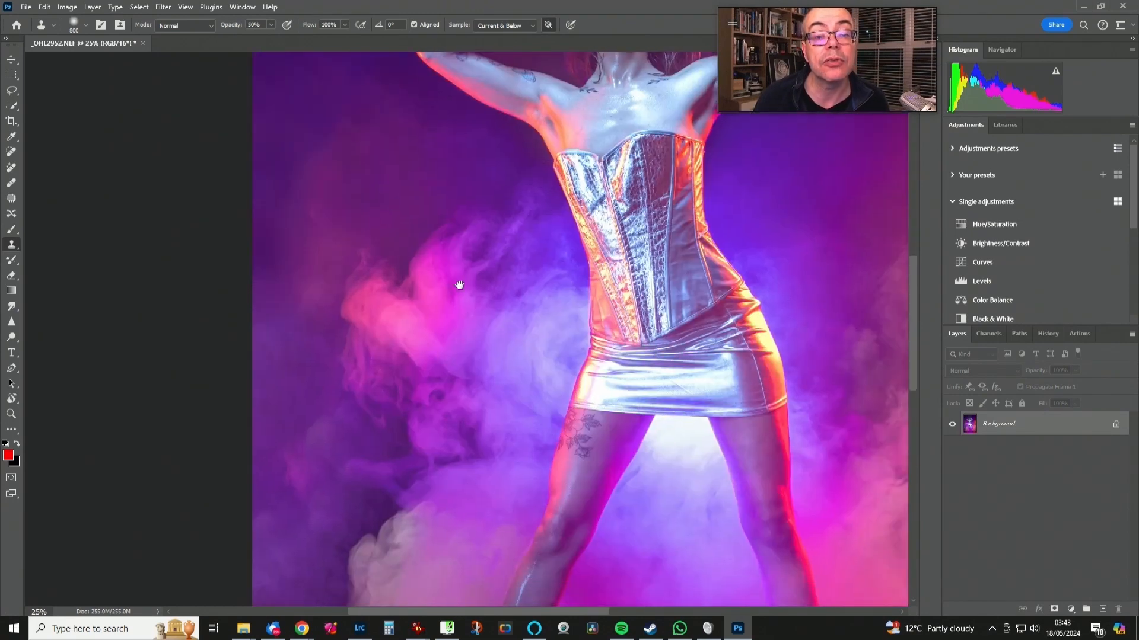
{"action": "left_click_drag", "start_coordinate": [565, 329], "coordinate": [52, 277]}
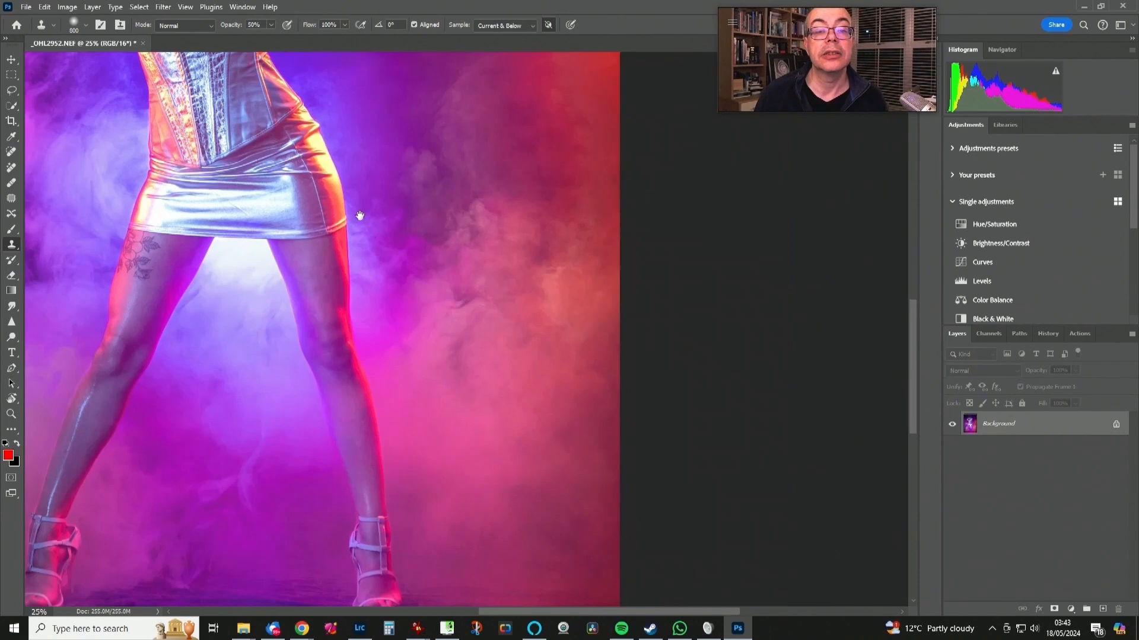
{"action": "left_click_drag", "start_coordinate": [448, 350], "coordinate": [586, 231]}
{"action": "left_click_drag", "start_coordinate": [513, 333], "coordinate": [702, 283]}
{"action": "left_click_drag", "start_coordinate": [702, 374], "coordinate": [635, 223]}
{"action": "left_click_drag", "start_coordinate": [653, 320], "coordinate": [686, 336]}
{"action": "left_click_drag", "start_coordinate": [666, 290], "coordinate": [694, 351]}
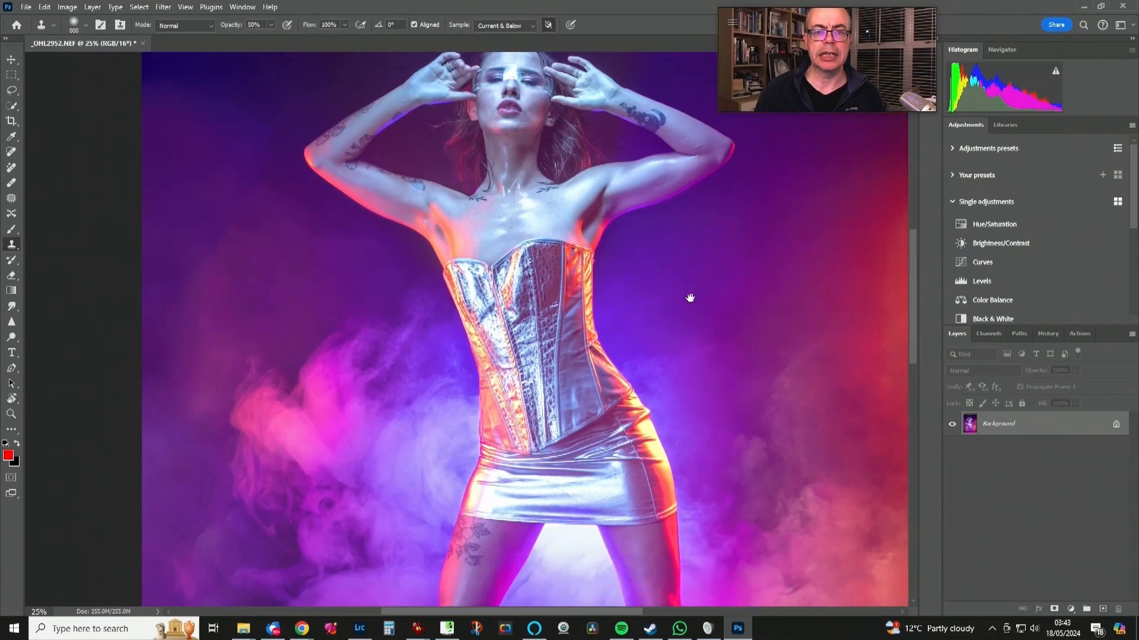
{"action": "left_click_drag", "start_coordinate": [688, 300], "coordinate": [710, 370]}
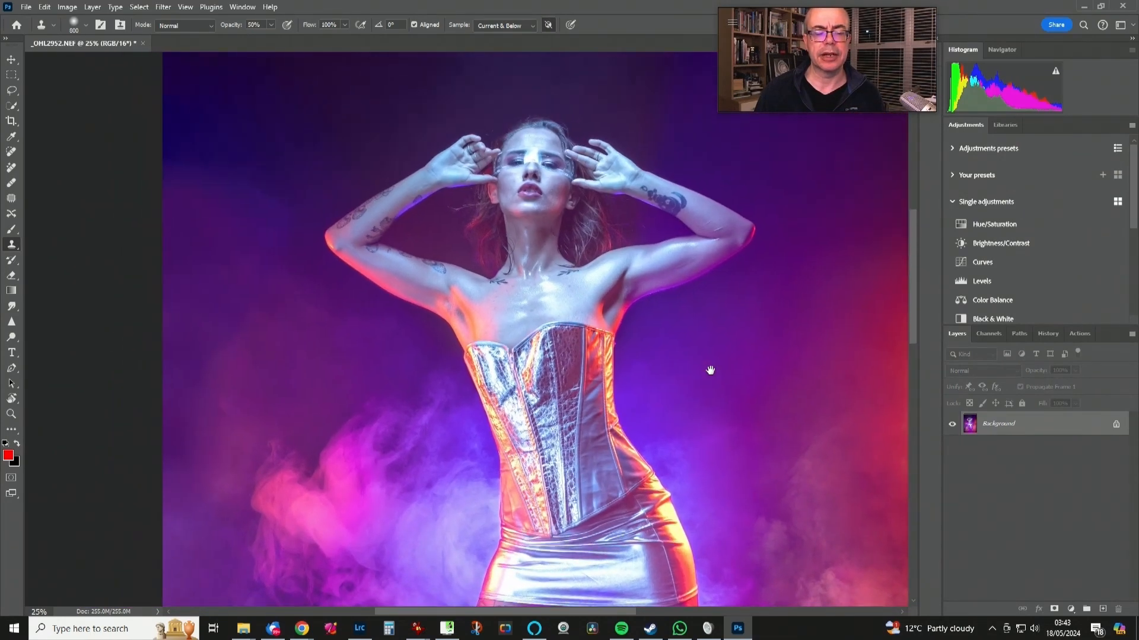
Open the Liquify filter and push the hair outward on both sides of the neck with an enlarged Forward Warp brush.
{"action": "left_click", "coordinate": [159, 7]}
{"action": "left_click", "coordinate": [212, 100]}
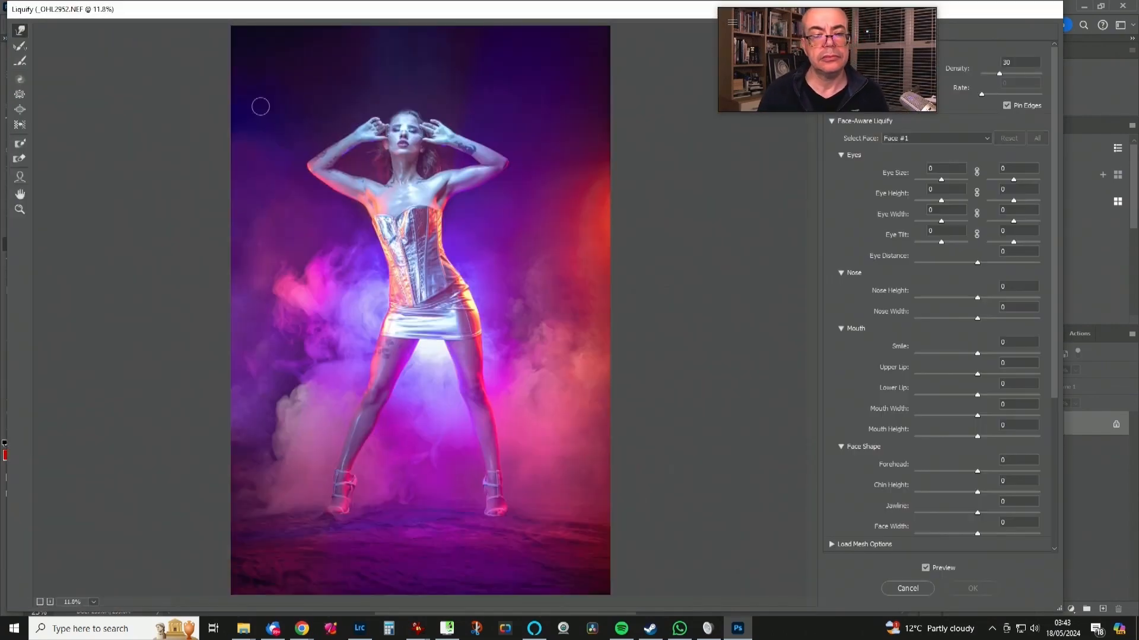
{"action": "key", "text": "ctrl+plus"}
{"action": "key", "text": "ctrl+plus"}
{"action": "key", "text": "ctrl+plus"}
{"action": "key", "text": "ctrl+plus"}
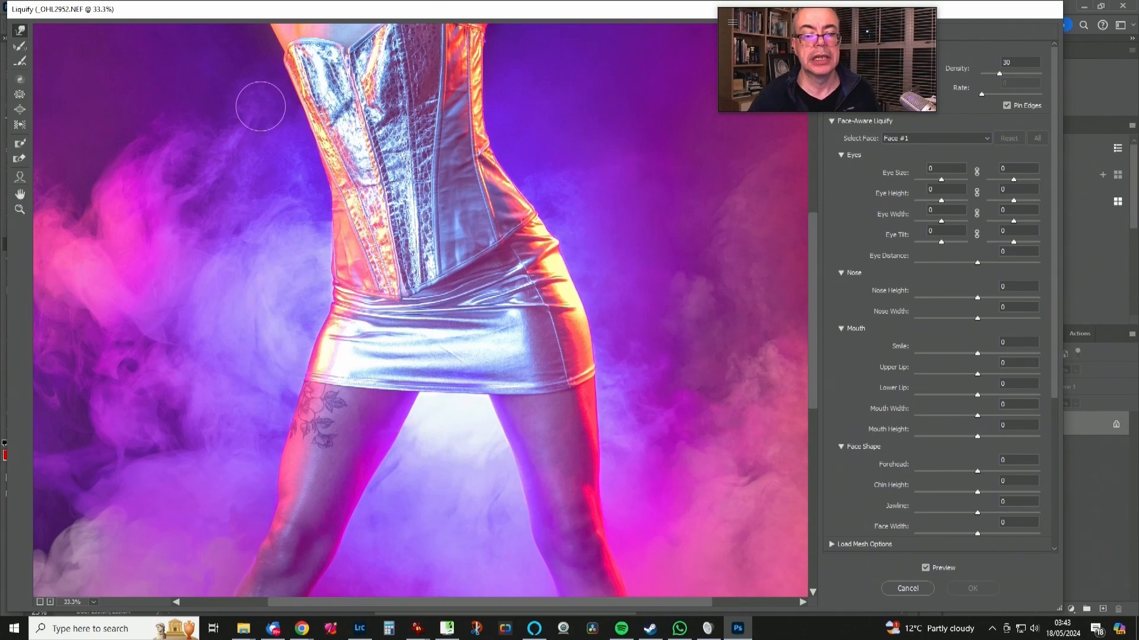
{"action": "mouse_move", "coordinate": [519, 335]}
{"action": "left_mouse_down"}
{"action": "mouse_move", "coordinate": [630, 559]}
{"action": "mouse_move", "coordinate": [552, 500]}
{"action": "left_mouse_up"}
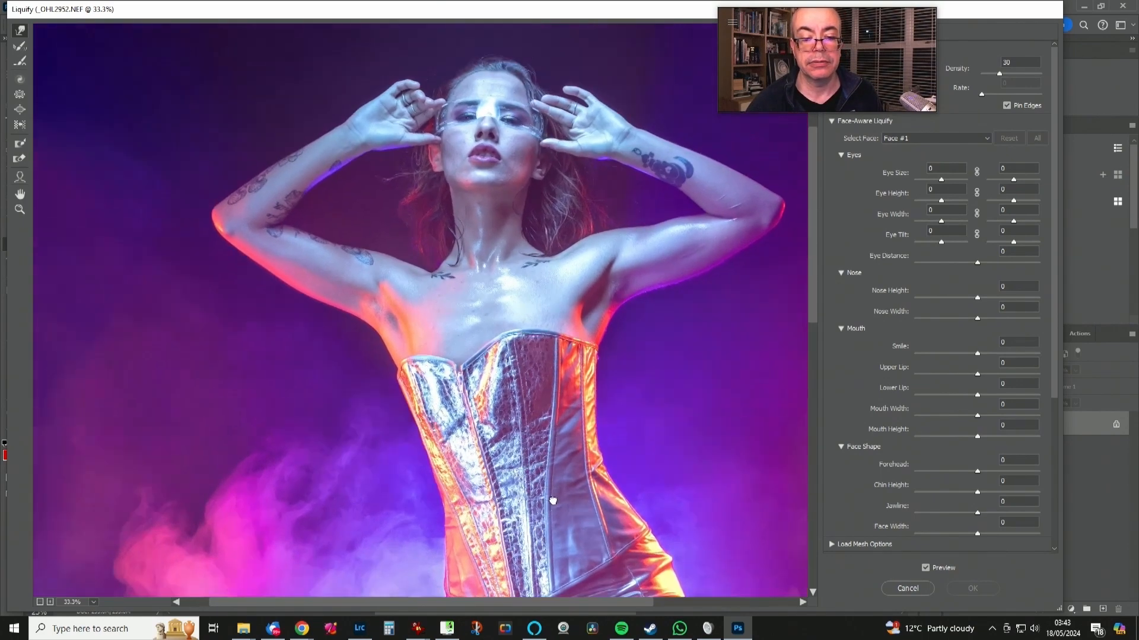
{"action": "key", "text": "bracketright"}
{"action": "key", "text": "bracketright"}
{"action": "key", "text": "bracketright"}
{"action": "key", "text": "bracketright"}
{"action": "key", "text": "bracketright"}
{"action": "key", "text": "bracketright"}
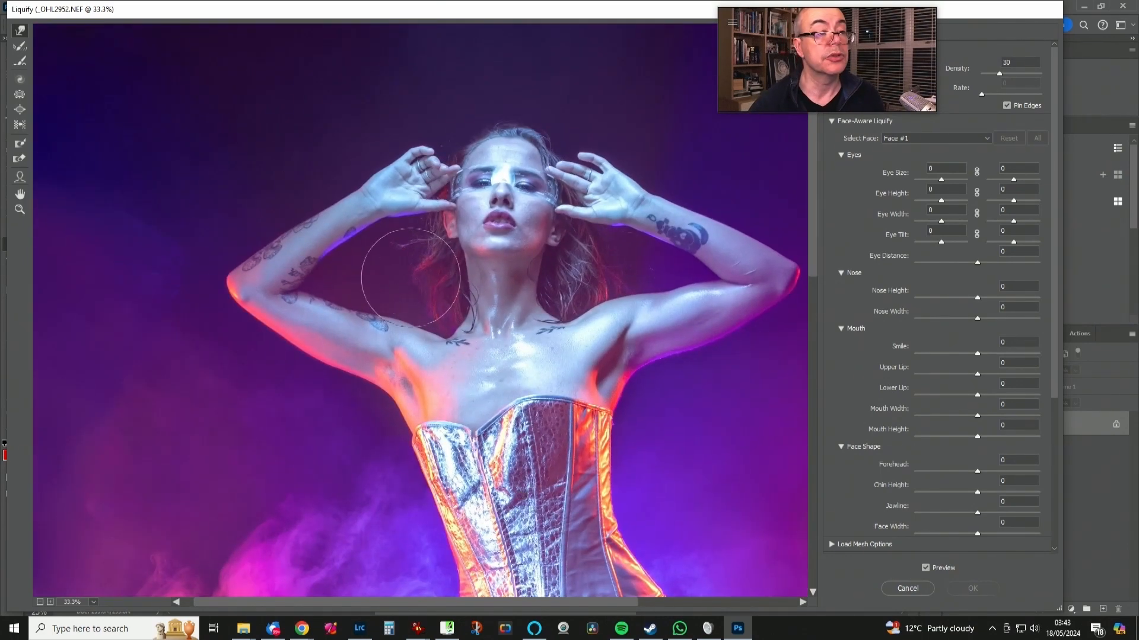
{"action": "mouse_move", "coordinate": [424, 281]}
{"action": "left_mouse_down"}
{"action": "mouse_move", "coordinate": [411, 285]}
{"action": "mouse_move", "coordinate": [416, 303]}
{"action": "mouse_move", "coordinate": [408, 289]}
{"action": "left_mouse_up"}
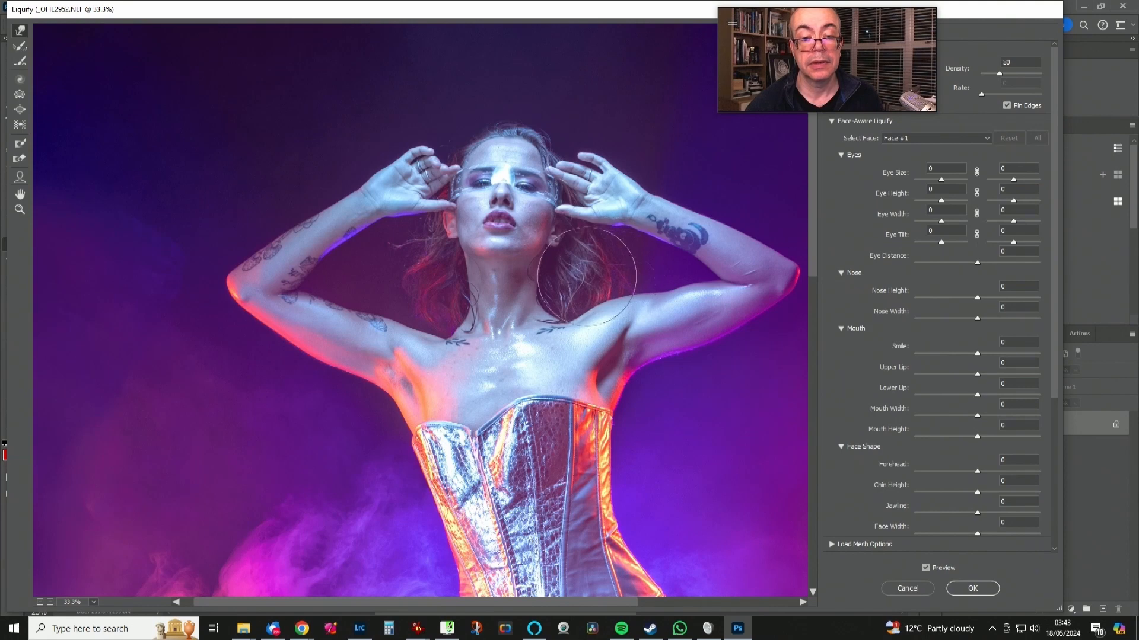
{"action": "key", "text": "space"}
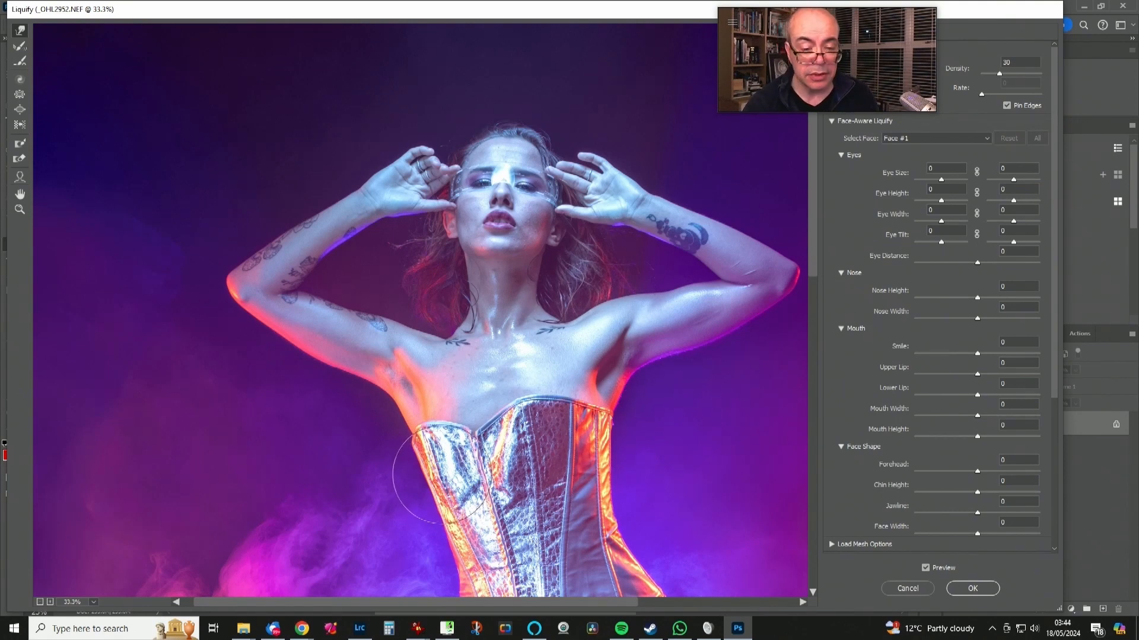
Push the corset's left bust edge outward into a fuller curve with a smaller Forward Warp brush.
{"action": "key", "text": "bracketleft"}
{"action": "key", "text": "bracketleft"}
{"action": "key", "text": "bracketleft"}
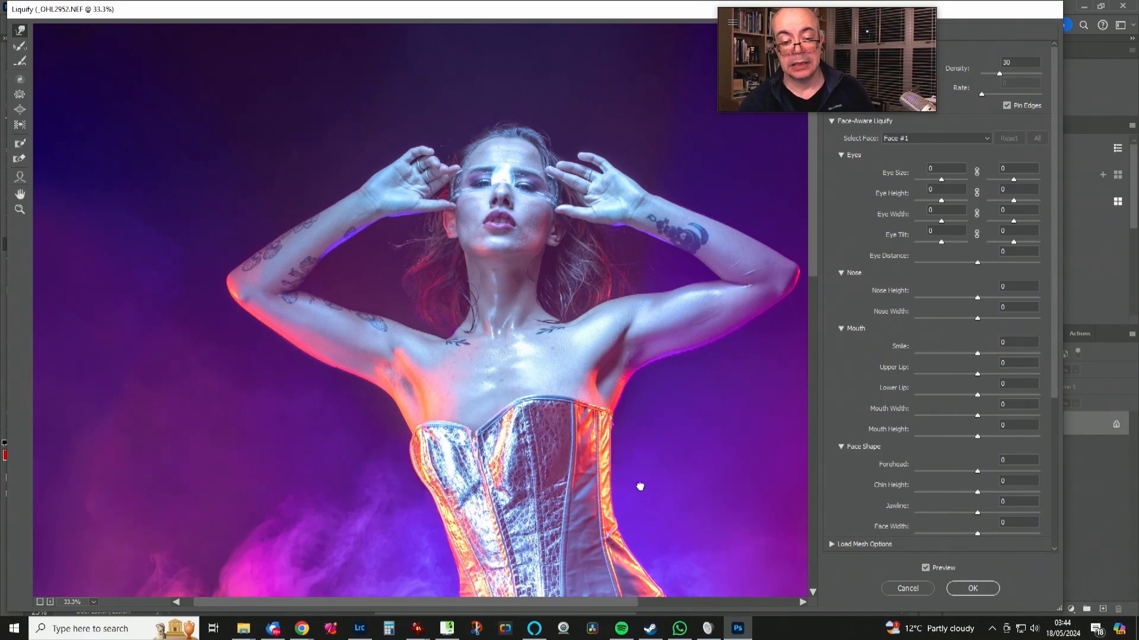
{"action": "mouse_move", "coordinate": [640, 487]}
{"action": "left_mouse_down"}
{"action": "mouse_move", "coordinate": [605, 196]}
{"action": "mouse_move", "coordinate": [635, 273]}
{"action": "mouse_move", "coordinate": [638, 318]}
{"action": "mouse_move", "coordinate": [621, 370]}
{"action": "left_mouse_up"}
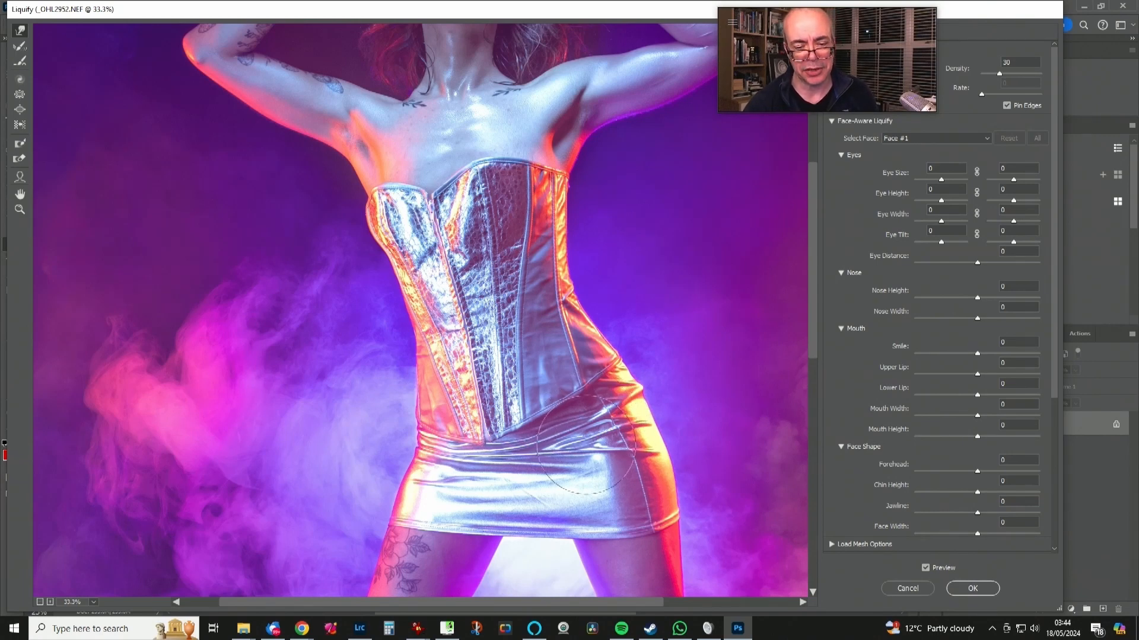
{"action": "mouse_move", "coordinate": [632, 433]}
{"action": "left_mouse_down"}
{"action": "mouse_move", "coordinate": [672, 459]}
{"action": "mouse_move", "coordinate": [619, 463]}
{"action": "left_mouse_up"}
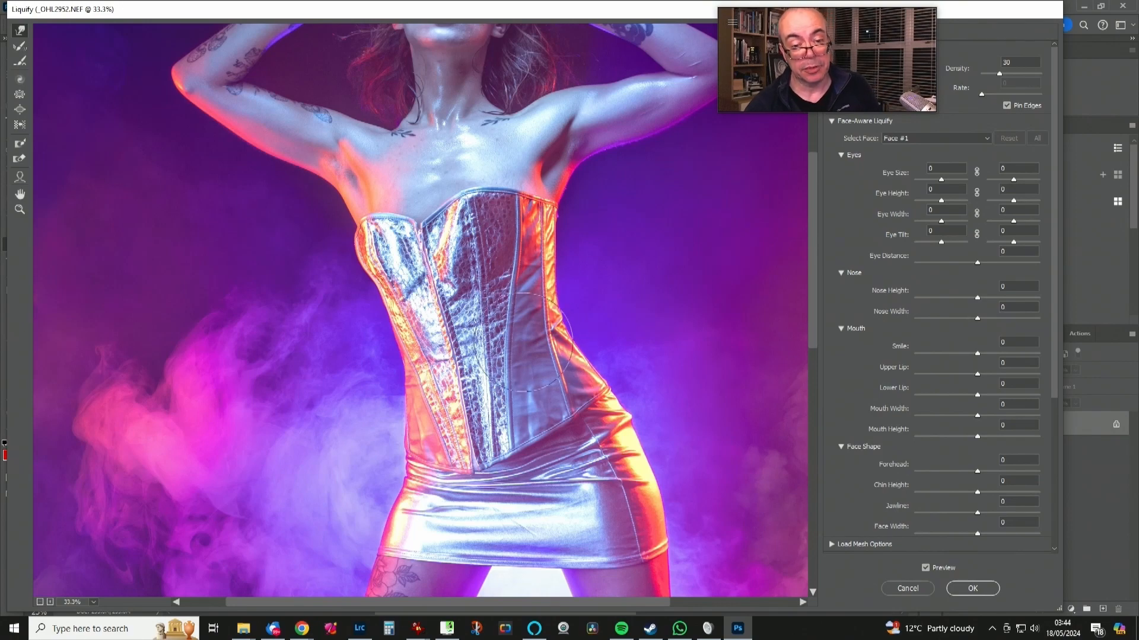
Review the figure from the skirt and legs up to the face, and apply the Liquify changes.
{"action": "mouse_move", "coordinate": [587, 350]}
{"action": "left_mouse_down"}
{"action": "mouse_move", "coordinate": [418, 366]}
{"action": "mouse_move", "coordinate": [427, 543]}
{"action": "mouse_move", "coordinate": [495, 539]}
{"action": "mouse_move", "coordinate": [497, 258]}
{"action": "left_mouse_up"}
{"action": "left_click_drag", "start_coordinate": [585, 448], "coordinate": [584, 241]}
{"action": "mouse_move", "coordinate": [545, 436]}
{"action": "left_mouse_down"}
{"action": "mouse_move", "coordinate": [659, 233]}
{"action": "mouse_move", "coordinate": [646, 475]}
{"action": "left_mouse_up"}
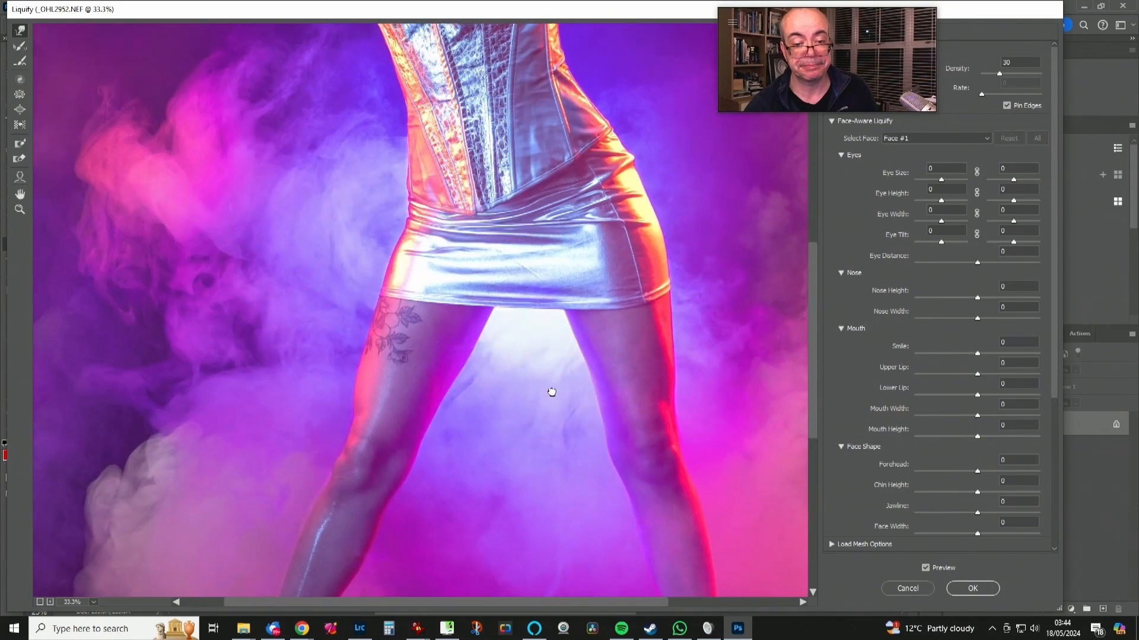
{"action": "left_click_drag", "start_coordinate": [552, 392], "coordinate": [528, 522]}
{"action": "mouse_move", "coordinate": [504, 350]}
{"action": "left_mouse_down"}
{"action": "mouse_move", "coordinate": [569, 470]}
{"action": "mouse_move", "coordinate": [584, 584]}
{"action": "left_mouse_up"}
{"action": "left_click_drag", "start_coordinate": [537, 391], "coordinate": [512, 463]}
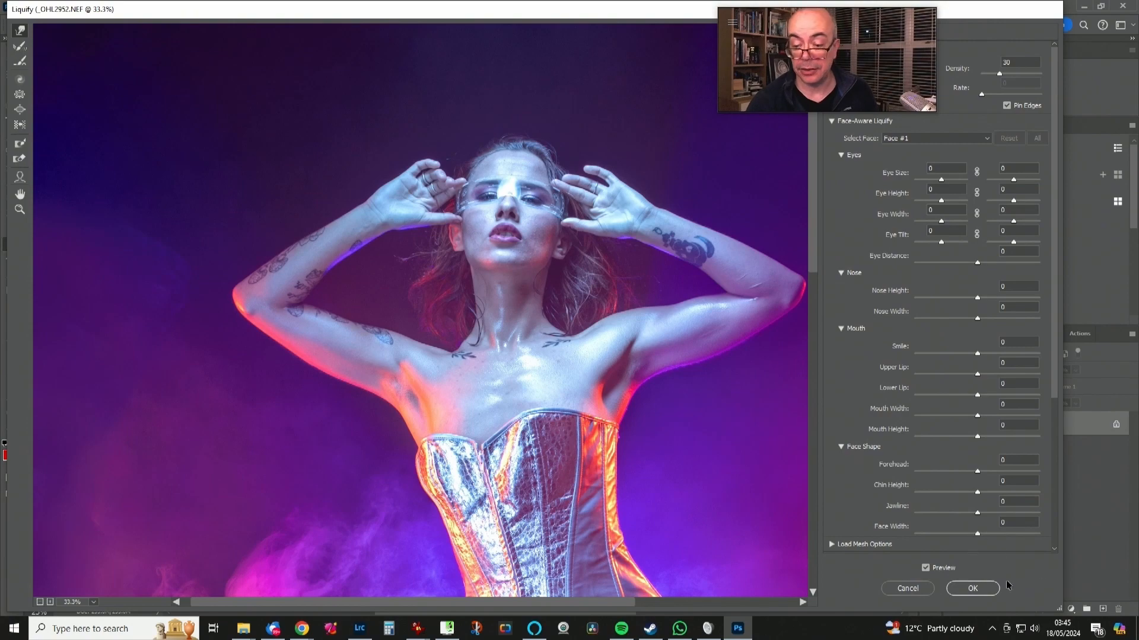
{"action": "left_click", "coordinate": [986, 589]}
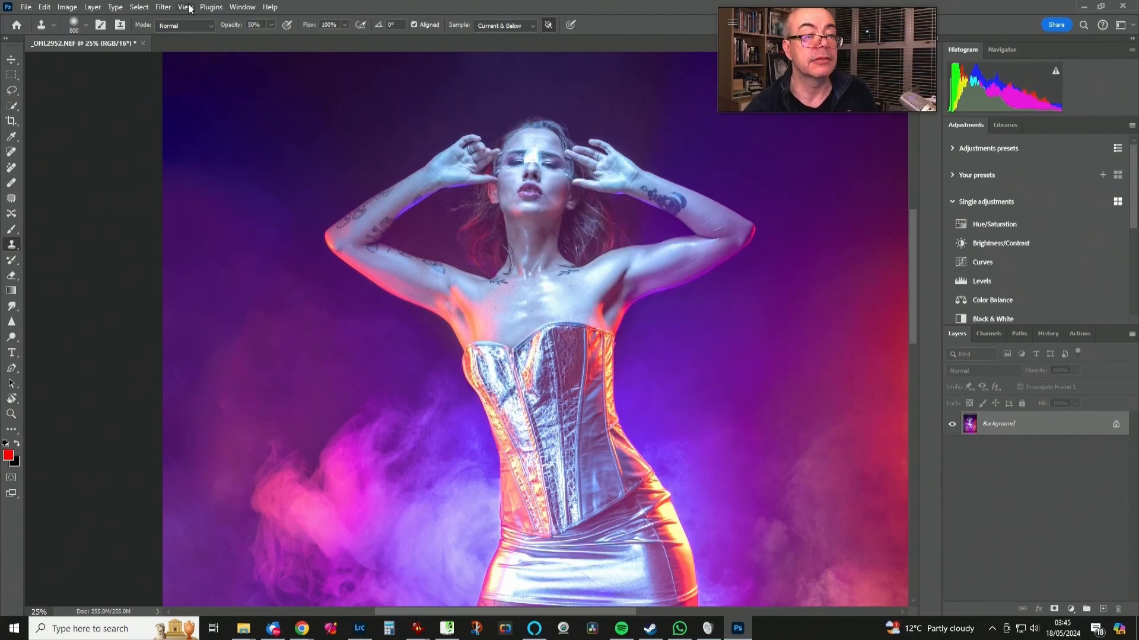
Reopen the Liquify filter and refine the curve of the corset's left bust edge with the Forward Warp brush.
{"action": "left_click", "coordinate": [163, 7]}
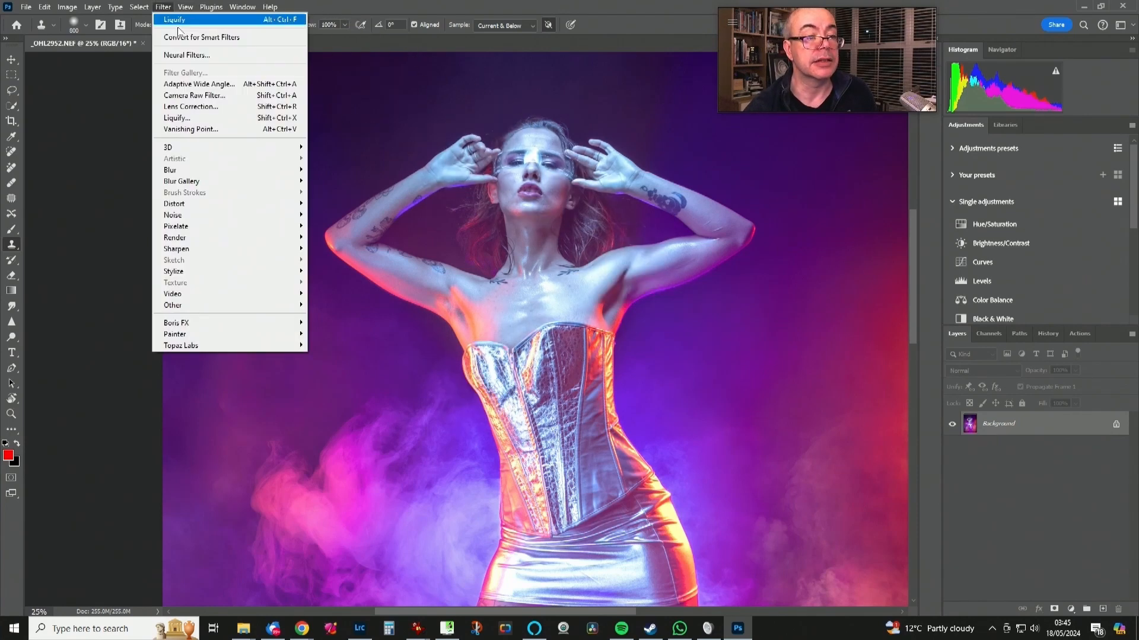
{"action": "left_click", "coordinate": [186, 118]}
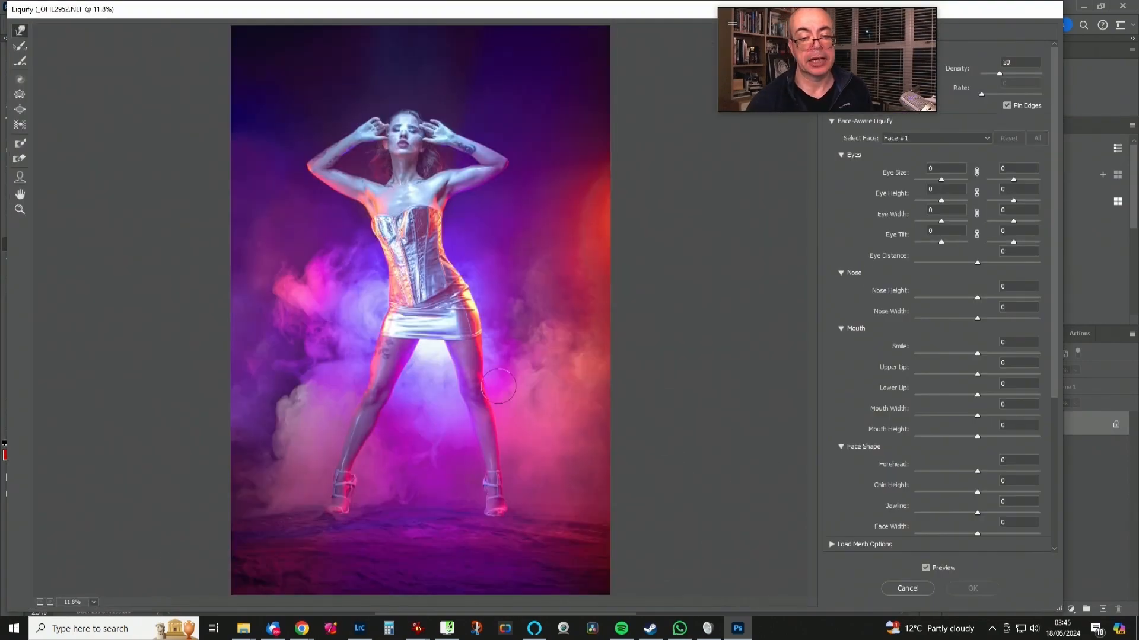
{"action": "key", "text": "ctrl+plus"}
{"action": "key", "text": "ctrl+plus"}
{"action": "key", "text": "ctrl+plus"}
{"action": "key", "text": "ctrl+plus"}
{"action": "key", "text": "ctrl+plus"}
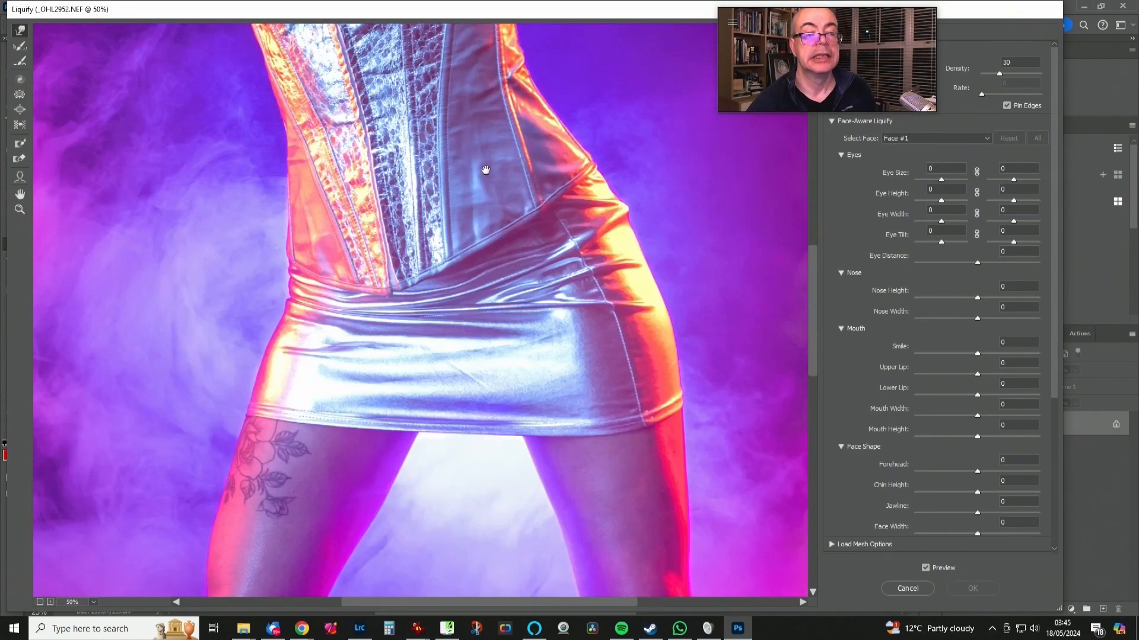
{"action": "left_click_drag", "start_coordinate": [425, 171], "coordinate": [608, 391]}
{"action": "left_click_drag", "start_coordinate": [498, 248], "coordinate": [530, 325]}
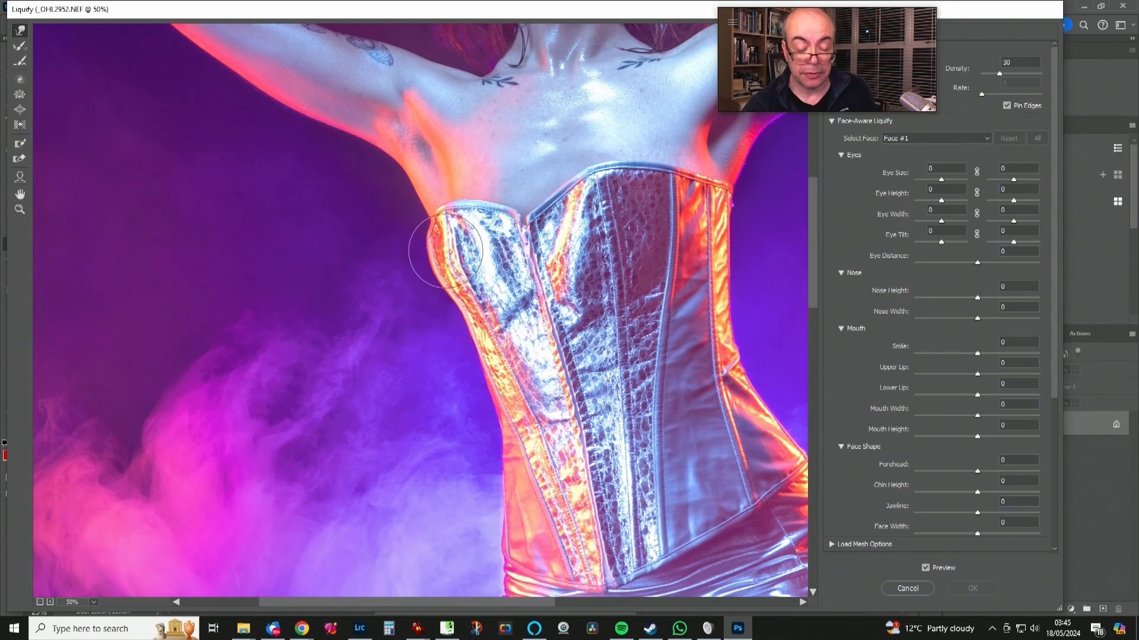
{"action": "left_click_drag", "start_coordinate": [440, 253], "coordinate": [443, 231]}
{"action": "key", "text": "["}
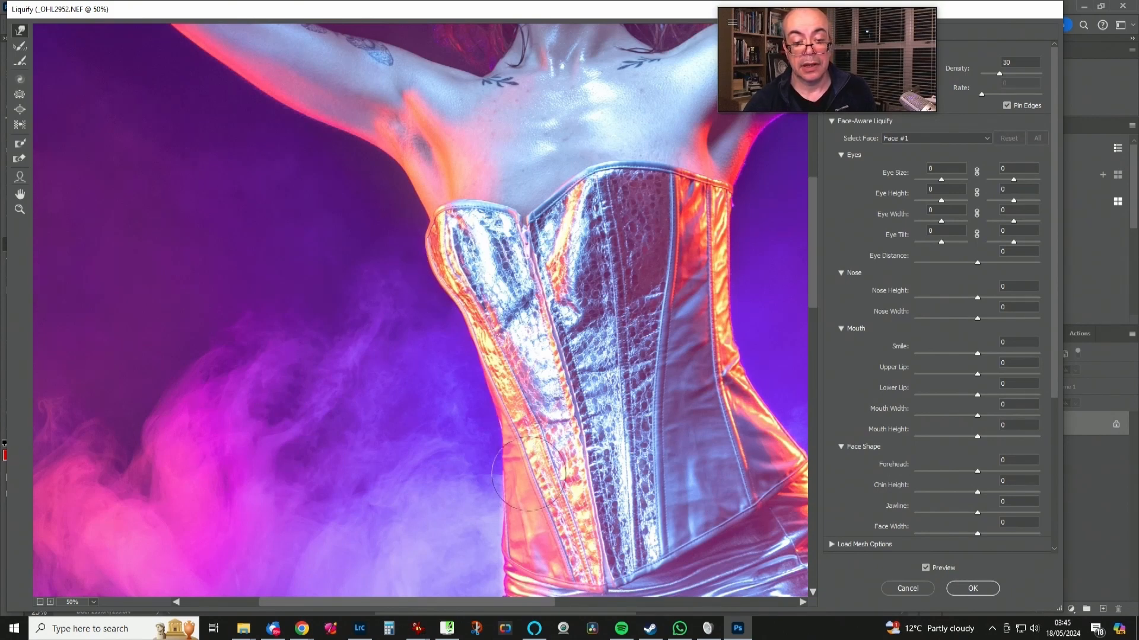
Smooth the corset's left side edge down to the waist with the Forward Warp brush, adjusting the brush size as needed.
{"action": "key", "text": "]"}
{"action": "key", "text": "]"}
{"action": "key", "text": "]"}
{"action": "key", "text": "]"}
{"action": "key", "text": "]"}
{"action": "key", "text": "]"}
{"action": "key", "text": "]"}
{"action": "key", "text": "]"}
{"action": "key", "text": "["}
{"action": "key", "text": "["}
{"action": "key", "text": "["}
{"action": "key", "text": "["}
{"action": "key", "text": "["}
{"action": "key", "text": "["}
{"action": "key", "text": "["}
{"action": "key", "text": "["}
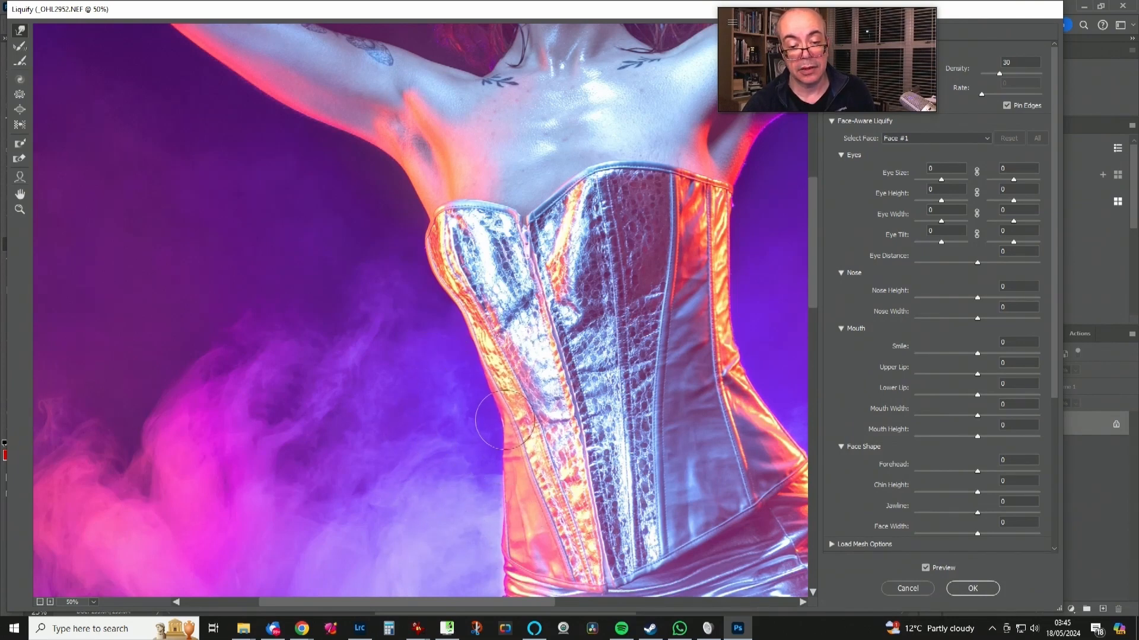
{"action": "key", "text": "]"}
{"action": "key", "text": "]"}
{"action": "left_click_drag", "start_coordinate": [492, 392], "coordinate": [483, 361]}
{"action": "key", "text": "]"}
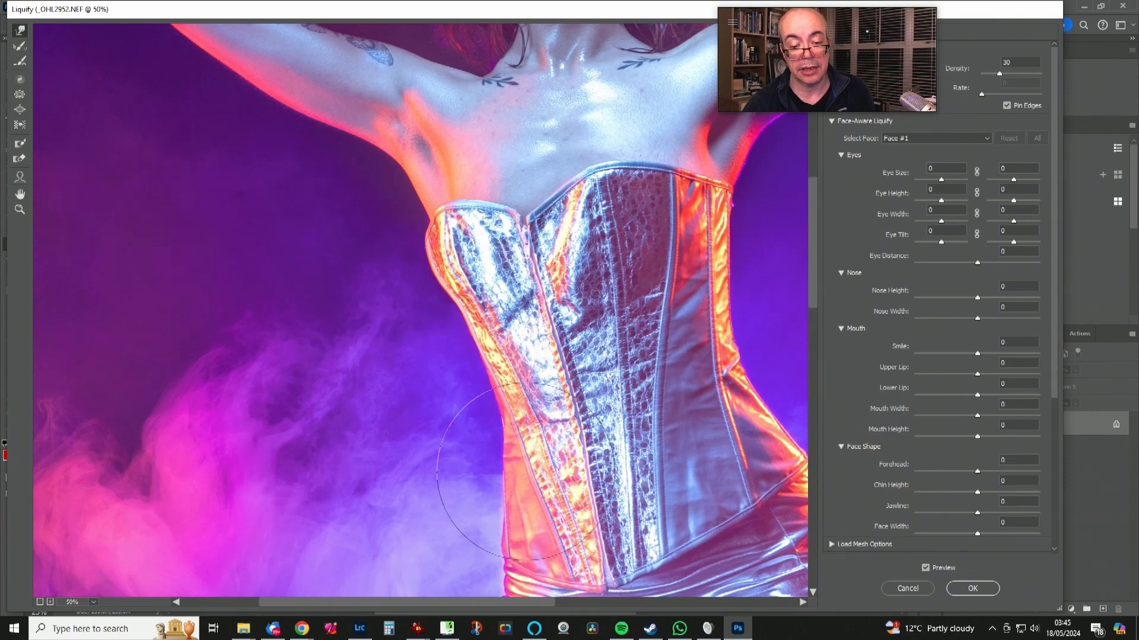
{"action": "key", "text": "]"}
{"action": "key", "text": "]"}
{"action": "key", "text": "bracketleft"}
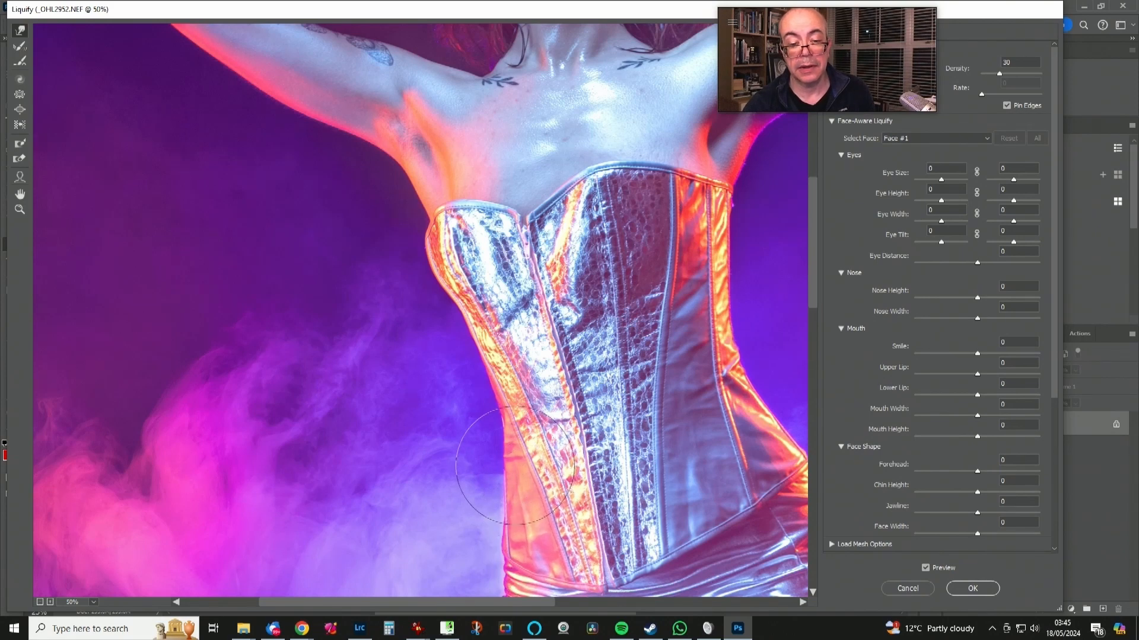
Compare the corset with and without the Liquify preview, and apply the filter.
{"action": "key", "text": "p"}
{"action": "key", "text": "p"}
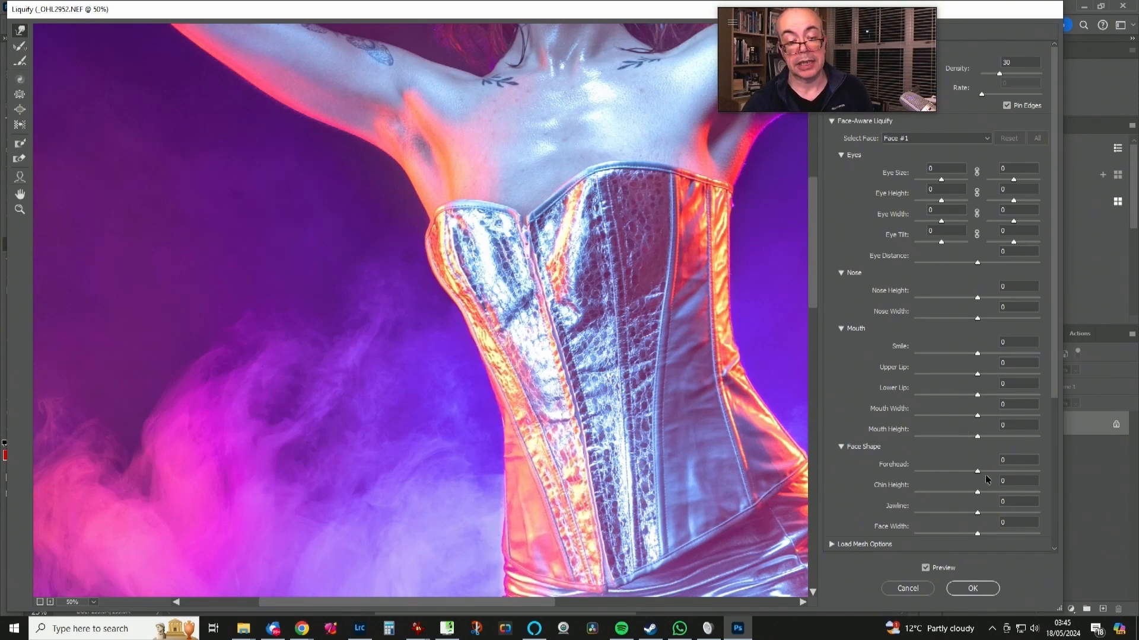
{"action": "left_click", "coordinate": [980, 588]}
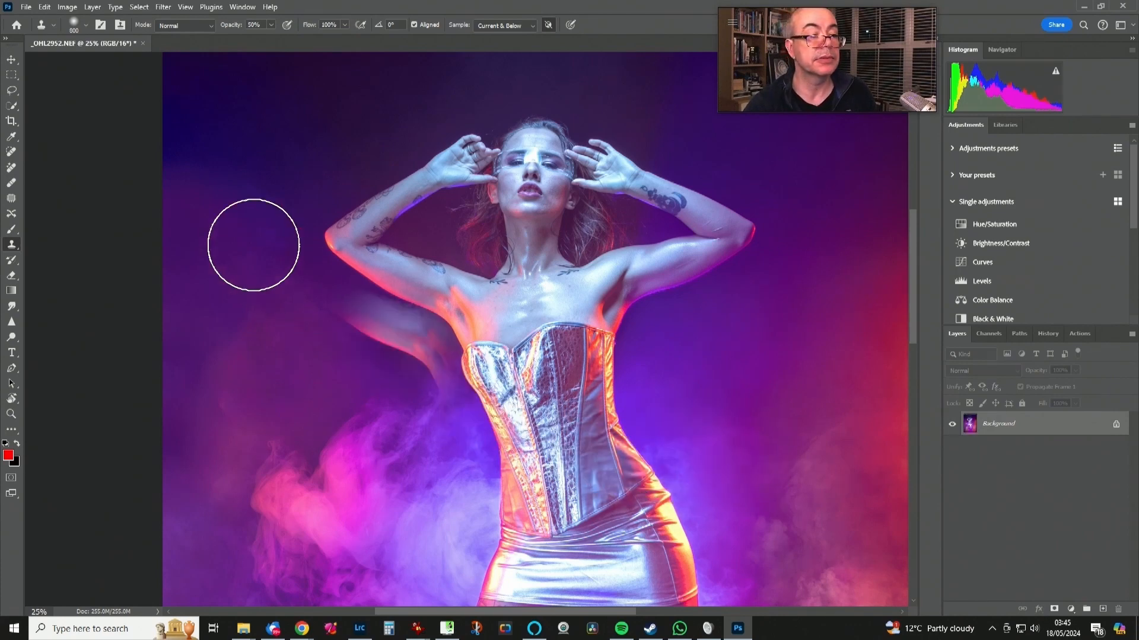
Remove the two short crease lines near the inner elbow of the raised arm, using the Remove tool at brush size 40.
{"action": "left_click", "coordinate": [14, 168]}
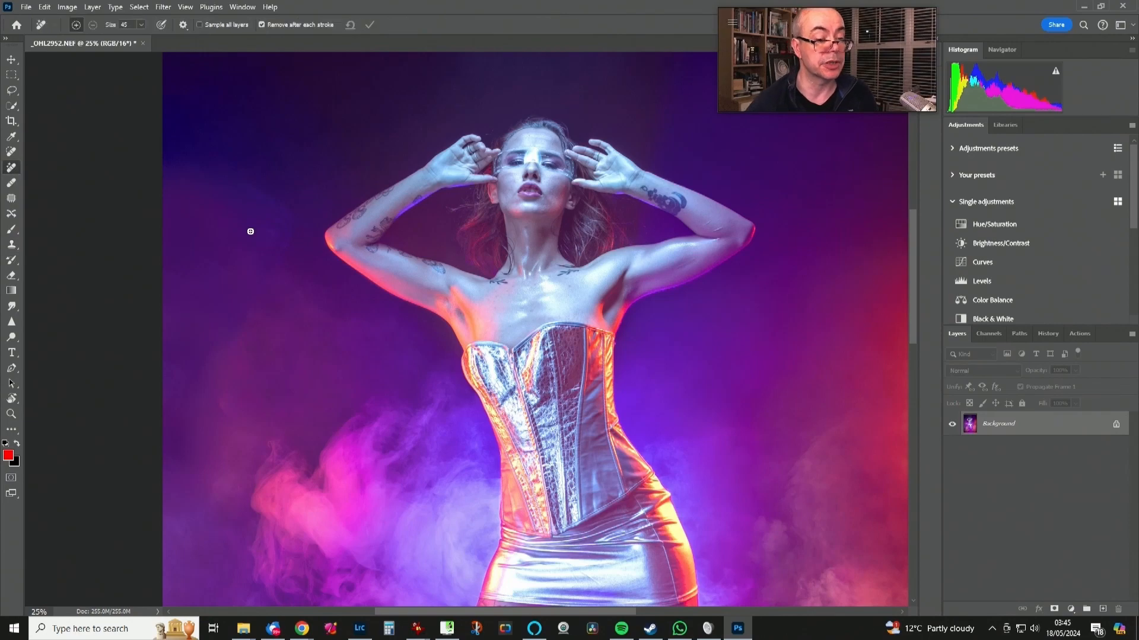
{"action": "scroll", "coordinate": [251, 231], "scroll_direction": "up", "scroll_amount": 3}
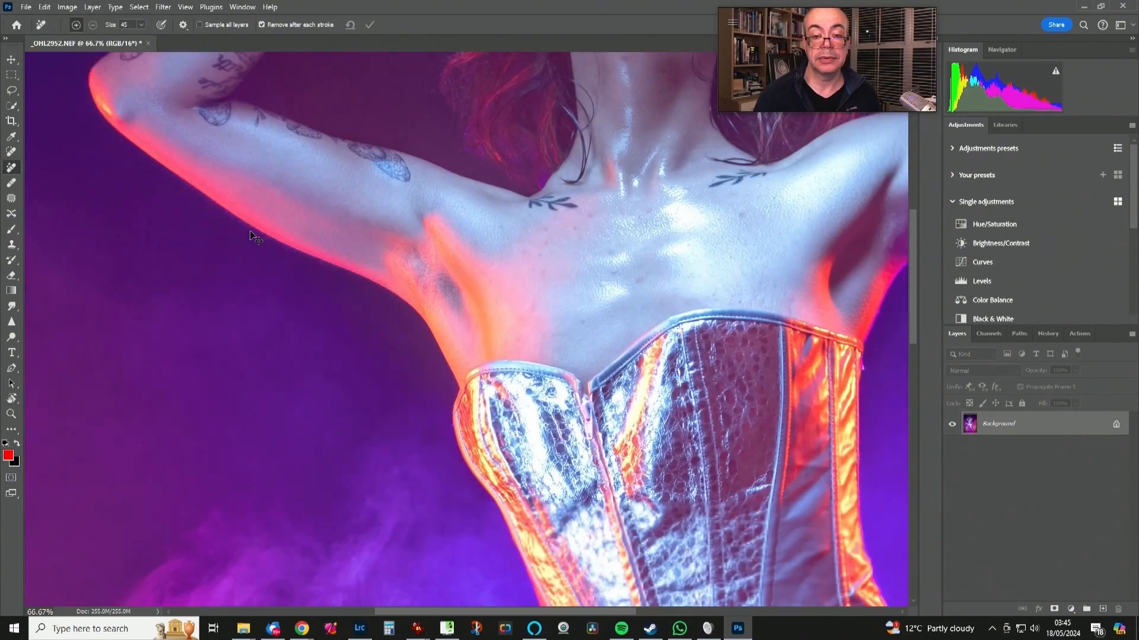
{"action": "left_click_drag", "start_coordinate": [601, 377], "coordinate": [275, 495]}
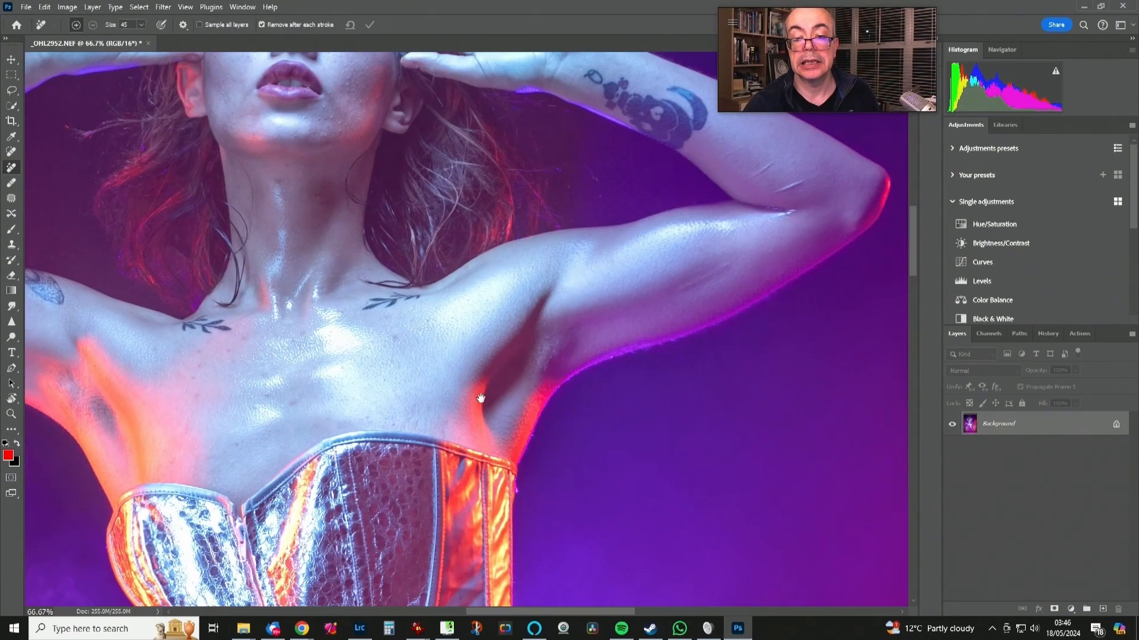
{"action": "left_click_drag", "start_coordinate": [493, 433], "coordinate": [529, 514]}
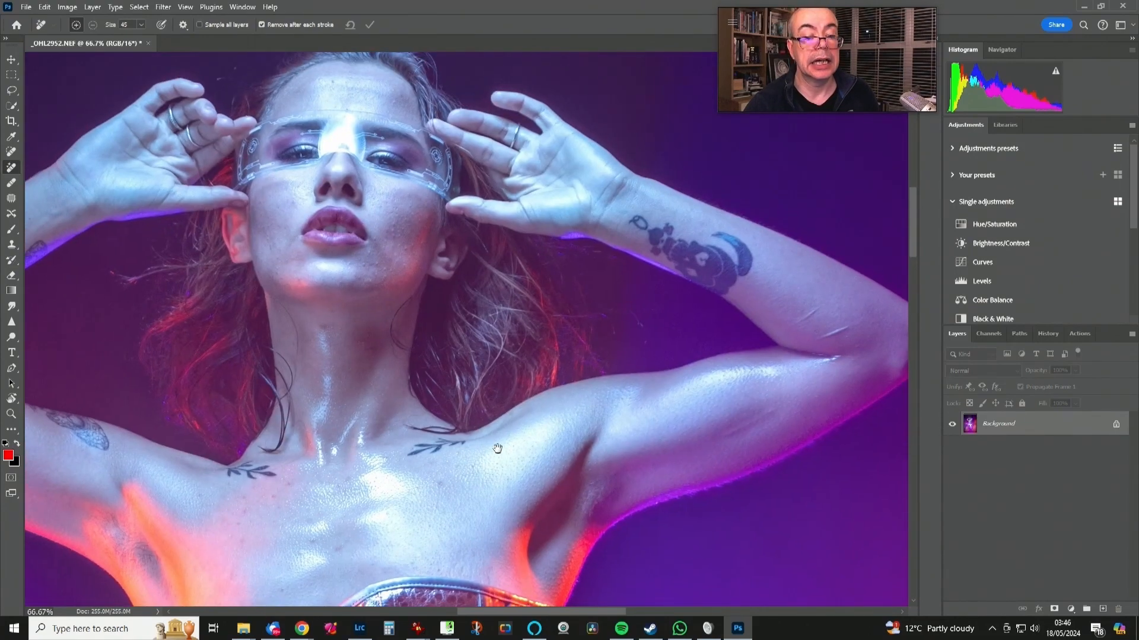
{"action": "left_click_drag", "start_coordinate": [497, 449], "coordinate": [567, 501]}
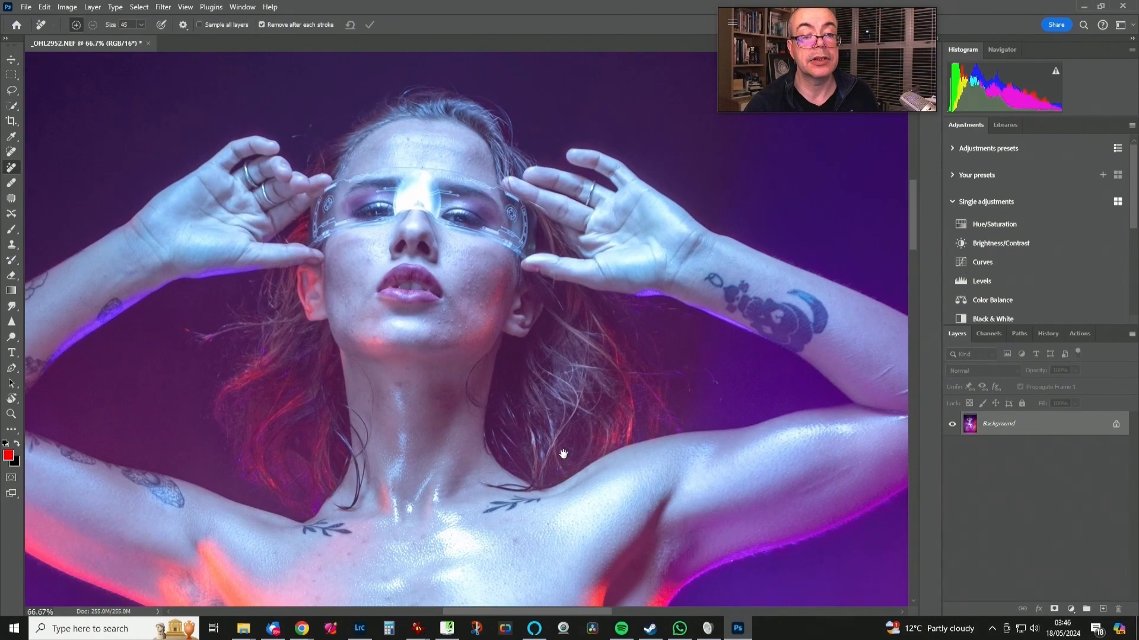
{"action": "mouse_move", "coordinate": [547, 458]}
{"action": "left_mouse_down"}
{"action": "mouse_move", "coordinate": [666, 432]}
{"action": "mouse_move", "coordinate": [704, 389]}
{"action": "mouse_move", "coordinate": [676, 448]}
{"action": "mouse_move", "coordinate": [640, 466]}
{"action": "mouse_move", "coordinate": [480, 479]}
{"action": "mouse_move", "coordinate": [440, 394]}
{"action": "mouse_move", "coordinate": [418, 384]}
{"action": "left_mouse_up"}
{"action": "mouse_move", "coordinate": [633, 404]}
{"action": "left_mouse_down"}
{"action": "mouse_move", "coordinate": [534, 374]}
{"action": "mouse_move", "coordinate": [538, 345]}
{"action": "mouse_move", "coordinate": [581, 361]}
{"action": "mouse_move", "coordinate": [633, 334]}
{"action": "left_mouse_up"}
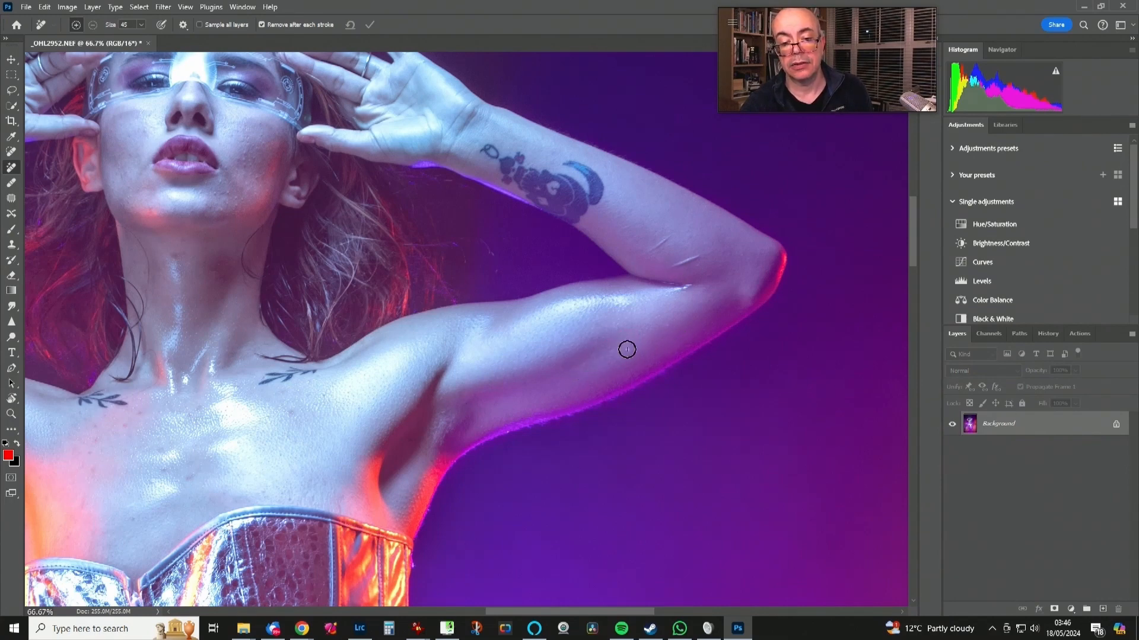
{"action": "key", "text": "bracketleft"}
{"action": "left_click_drag", "start_coordinate": [668, 264], "coordinate": [706, 251]}
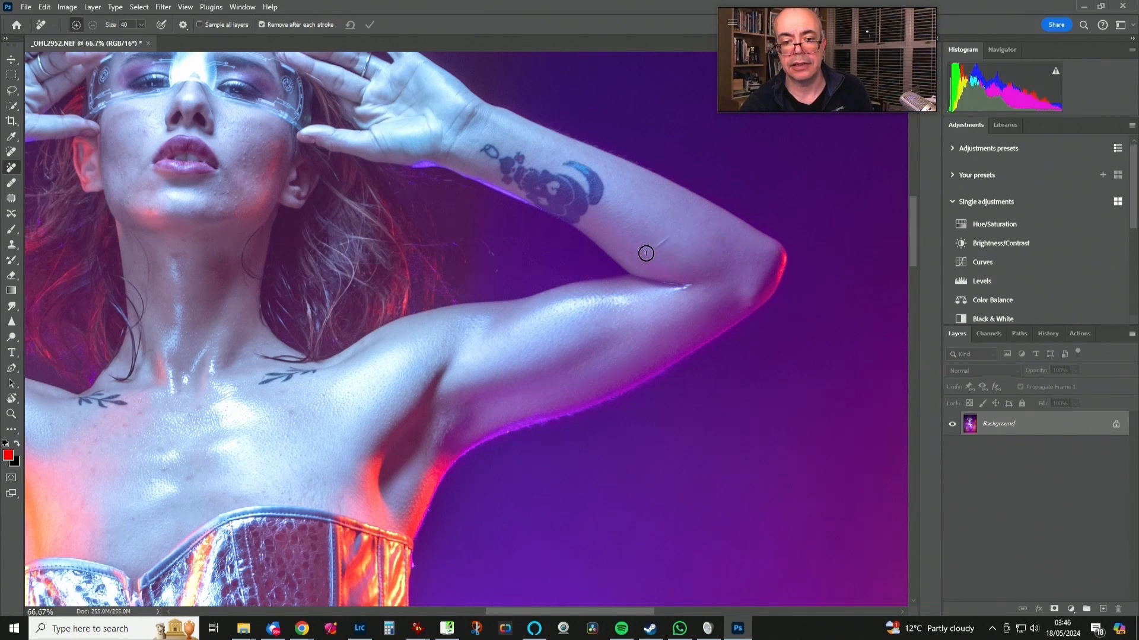
{"action": "left_click_drag", "start_coordinate": [646, 253], "coordinate": [671, 234]}
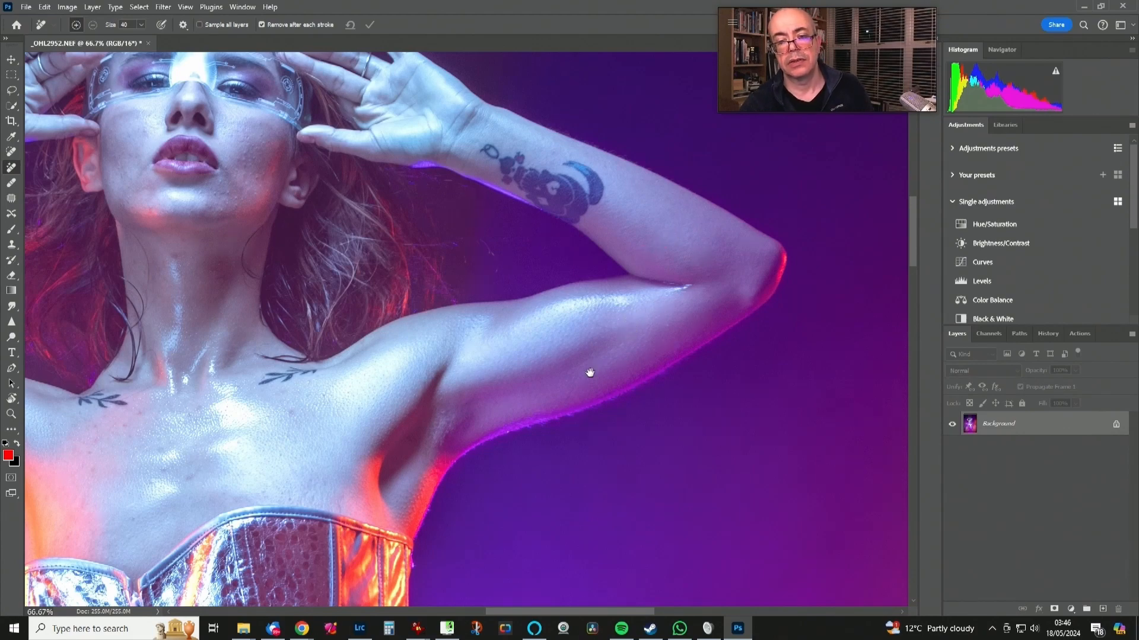
Reduce the Remove tool's brush size to 35 and clean up the skin on the neck just below the chin.
{"action": "left_click_drag", "start_coordinate": [589, 372], "coordinate": [795, 232]}
{"action": "left_click_drag", "start_coordinate": [522, 325], "coordinate": [623, 419]}
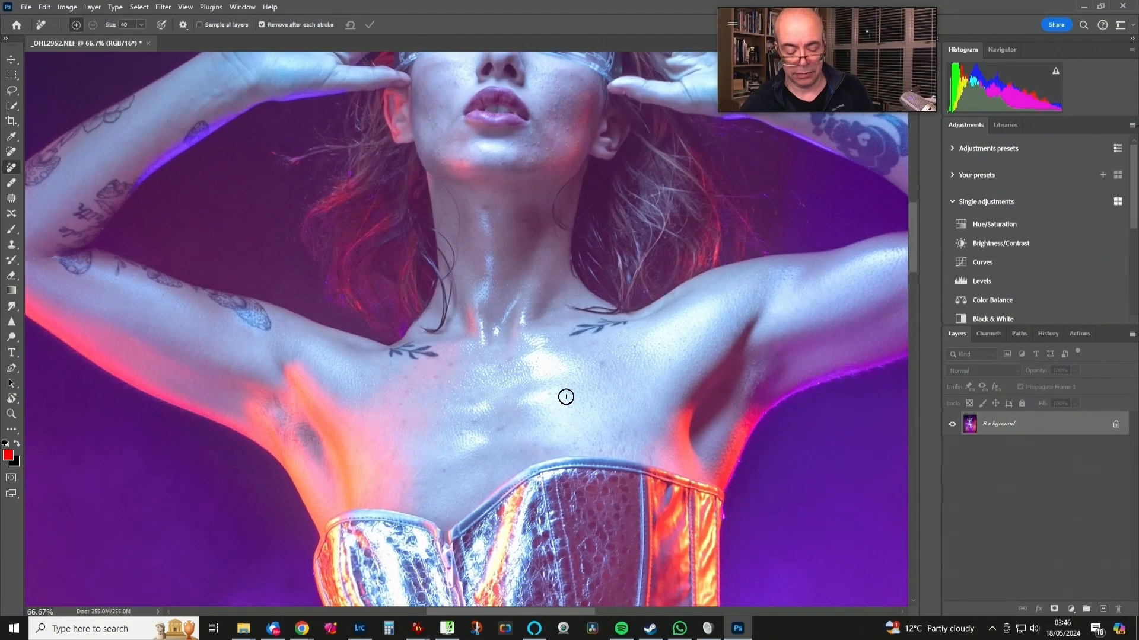
{"action": "key", "text": "bracketleft"}
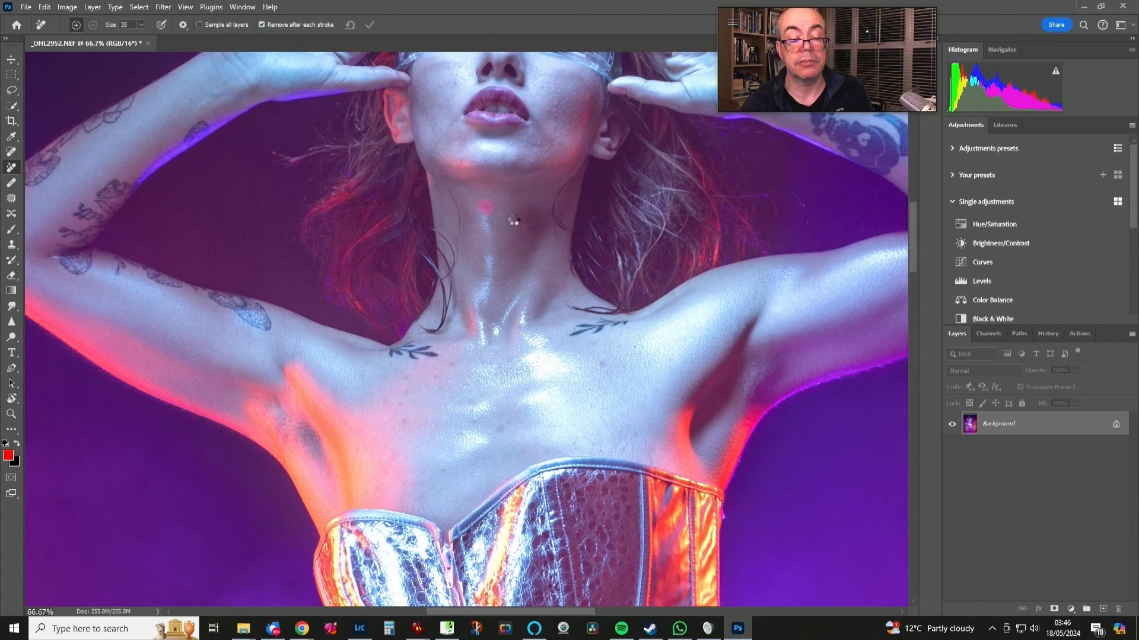
{"action": "left_click", "coordinate": [494, 190]}
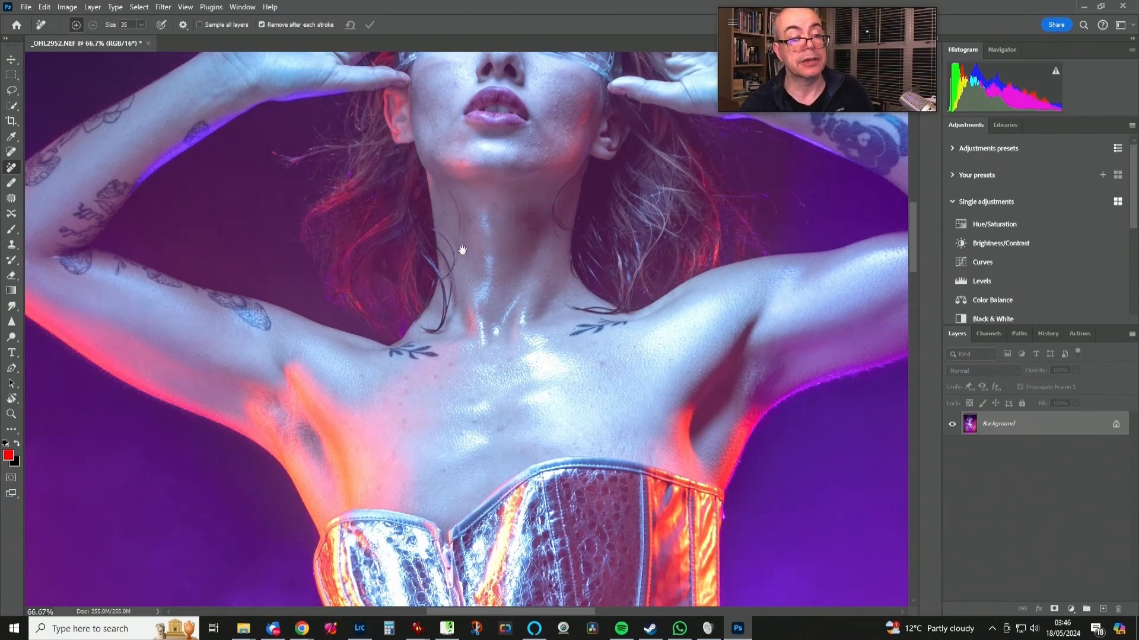
Switch to the Healing Brush and heal the blemishes on the chest between the collarbones and the corset.
{"action": "left_click_drag", "start_coordinate": [436, 236], "coordinate": [675, 379]}
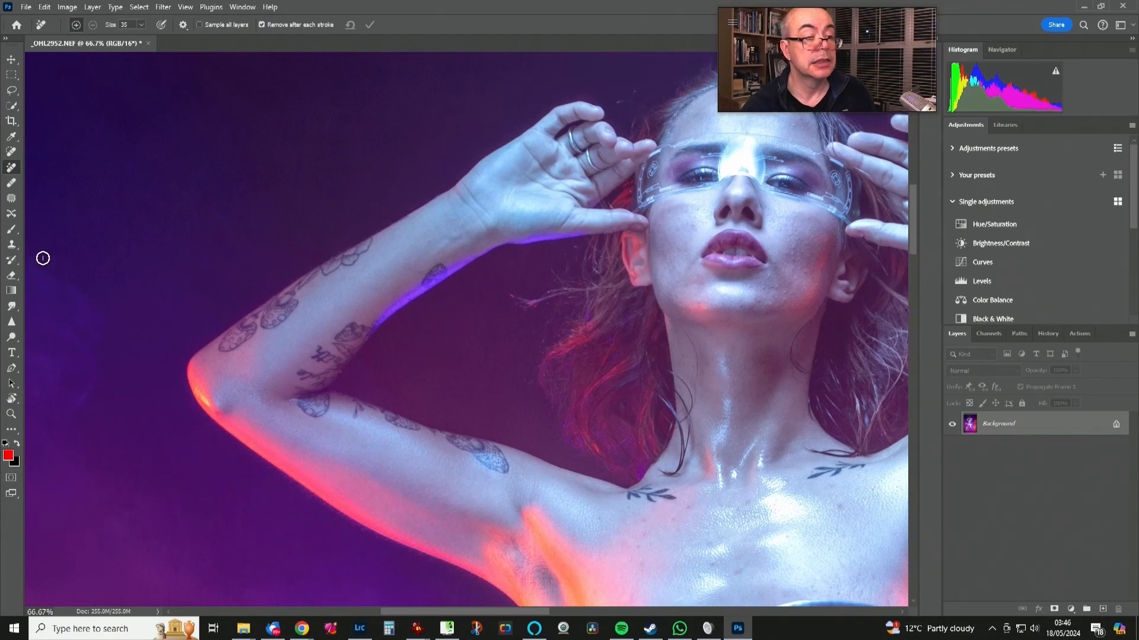
{"action": "left_click", "coordinate": [11, 183]}
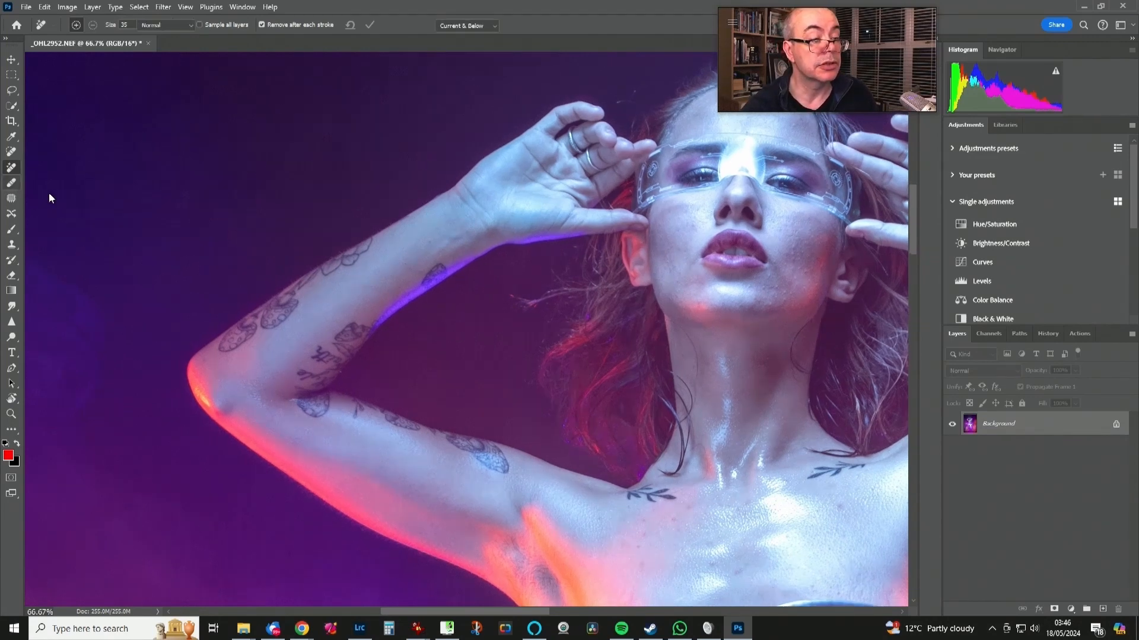
{"action": "left_click", "coordinate": [14, 185]}
{"action": "left_click_drag", "start_coordinate": [740, 409], "coordinate": [514, 326]}
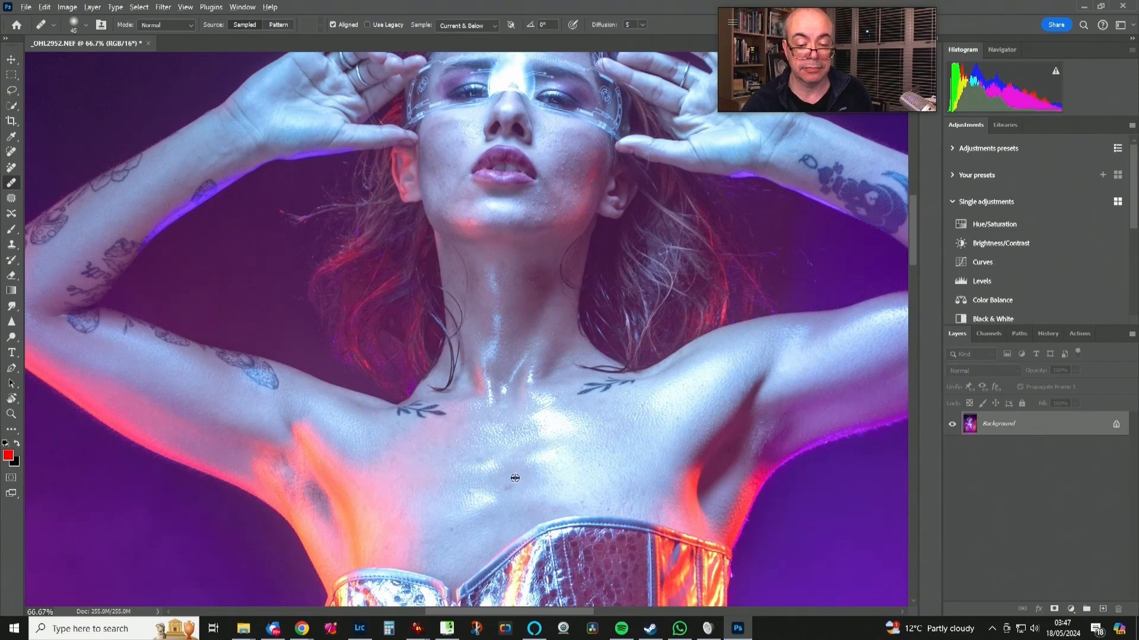
{"action": "left_click_drag", "start_coordinate": [512, 485], "coordinate": [517, 480]}
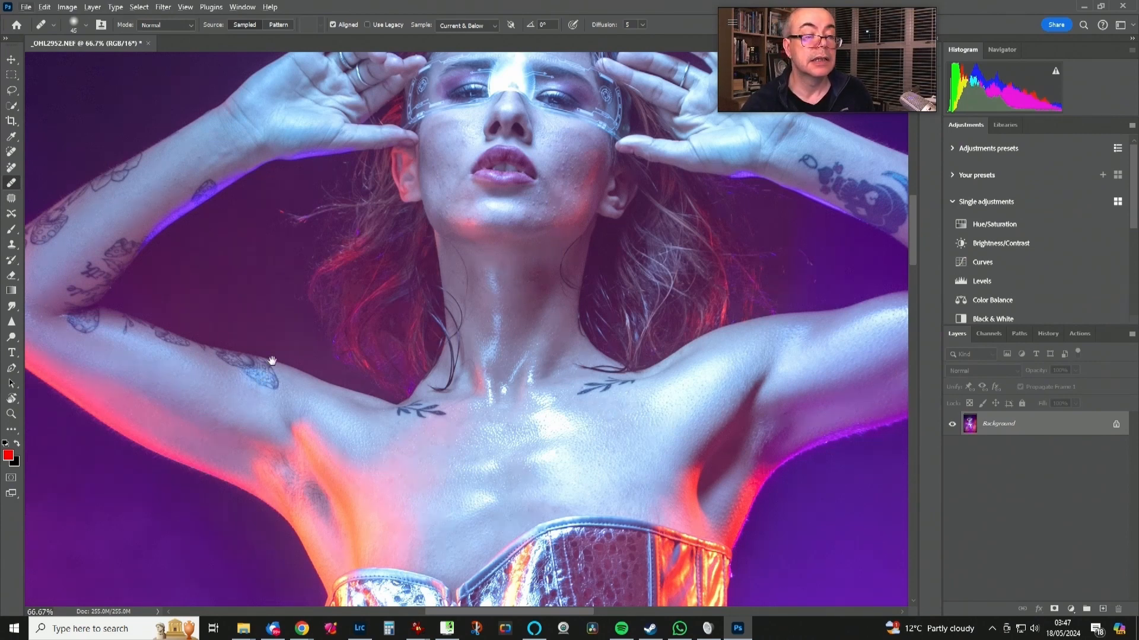
Heal the small skin marks on the tattooed forearm near the wrist, sampling clean skin from the same forearm.
{"action": "mouse_move", "coordinate": [271, 360]}
{"action": "left_mouse_down"}
{"action": "mouse_move", "coordinate": [475, 386]}
{"action": "mouse_move", "coordinate": [469, 336]}
{"action": "left_mouse_up"}
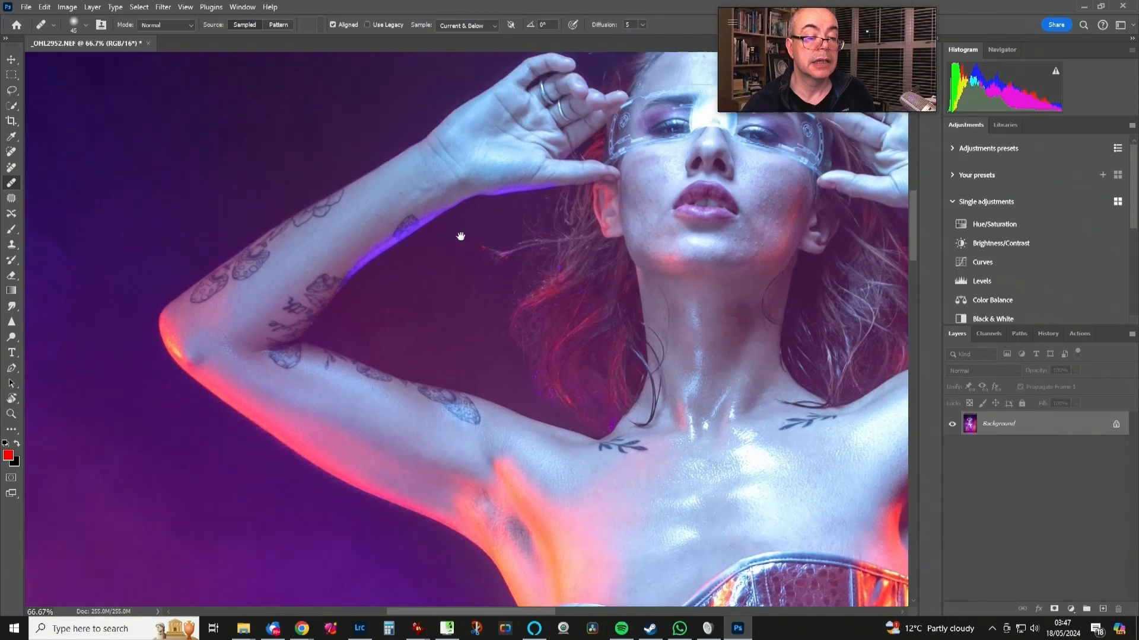
{"action": "left_click", "coordinate": [385, 206], "text": "alt"}
{"action": "left_click", "coordinate": [402, 192]}
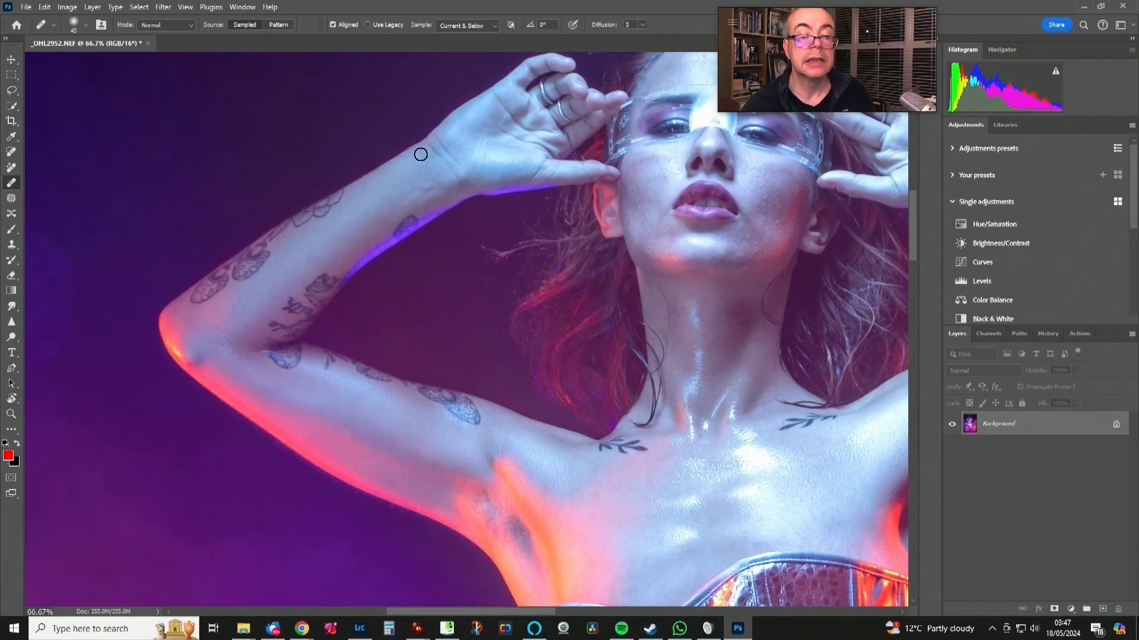
{"action": "left_click", "coordinate": [440, 182]}
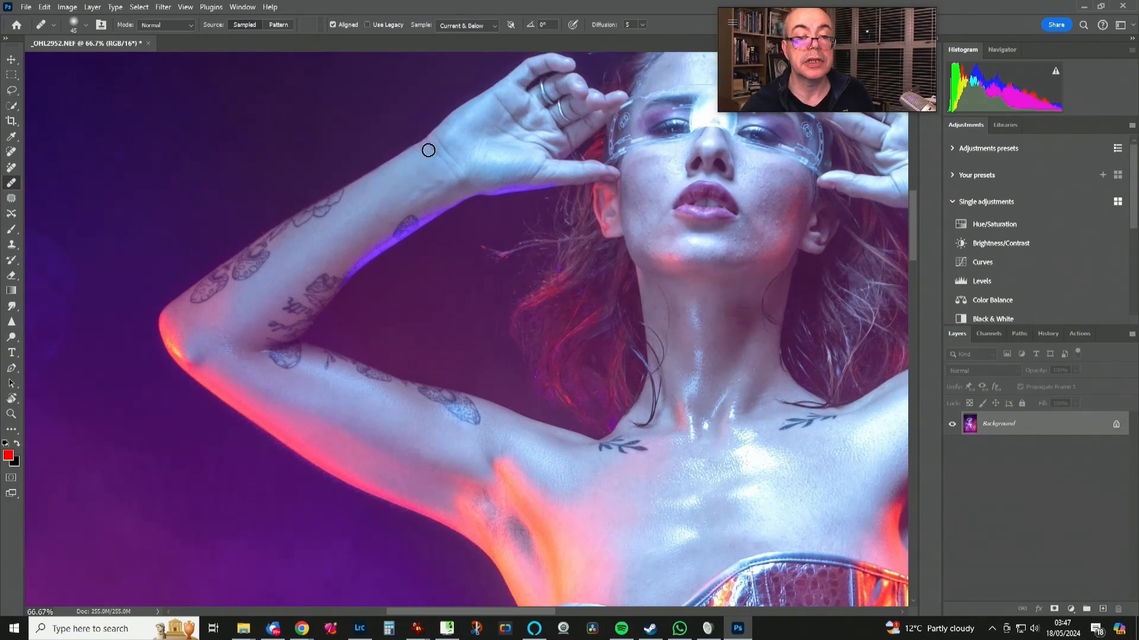
{"action": "left_click", "coordinate": [455, 178]}
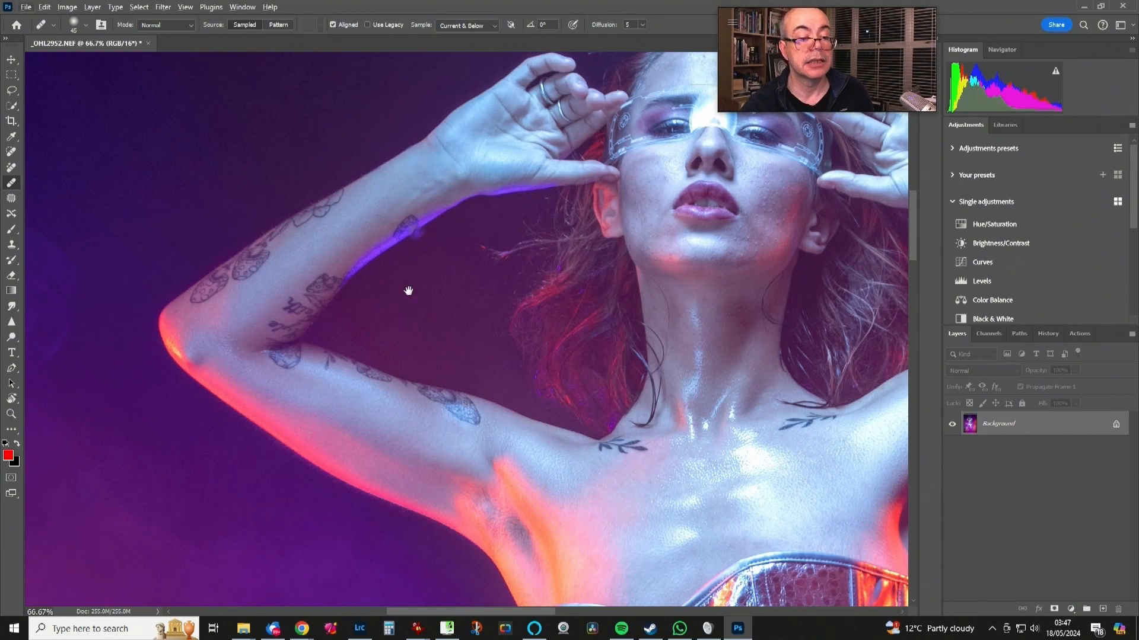
Sample clean forehead skin above the visor at 100% magnification and reduce the Healing Brush size to 30.
{"action": "left_click_drag", "start_coordinate": [408, 291], "coordinate": [553, 254]}
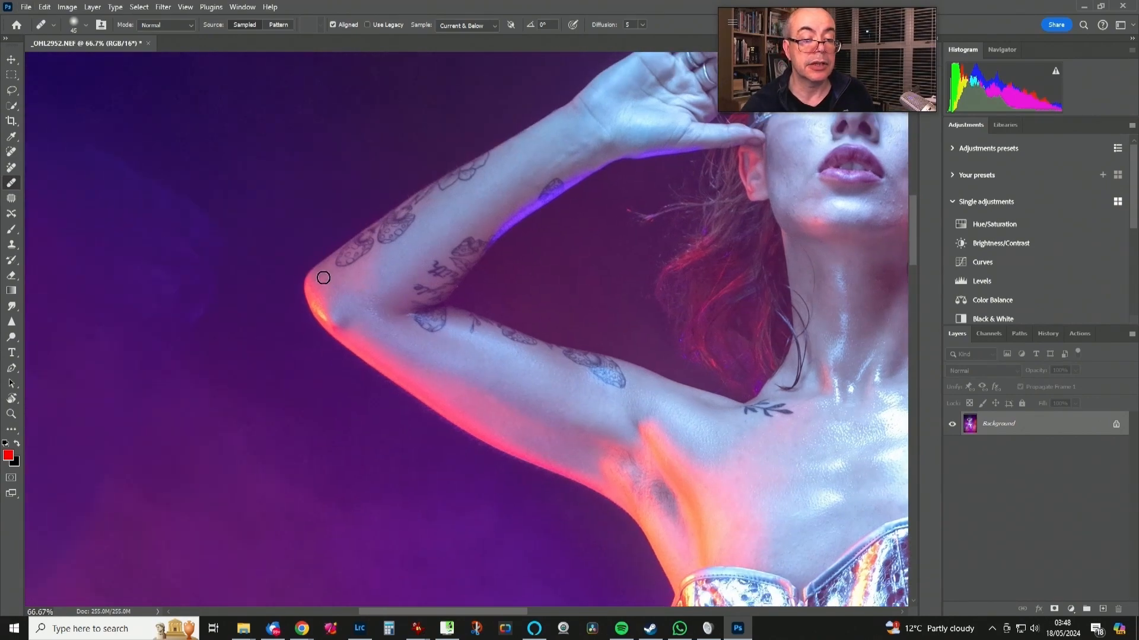
{"action": "mouse_move", "coordinate": [497, 344]}
{"action": "left_mouse_down"}
{"action": "mouse_move", "coordinate": [371, 254]}
{"action": "mouse_move", "coordinate": [239, 197]}
{"action": "mouse_move", "coordinate": [490, 328]}
{"action": "mouse_move", "coordinate": [426, 369]}
{"action": "mouse_move", "coordinate": [596, 490]}
{"action": "left_mouse_up"}
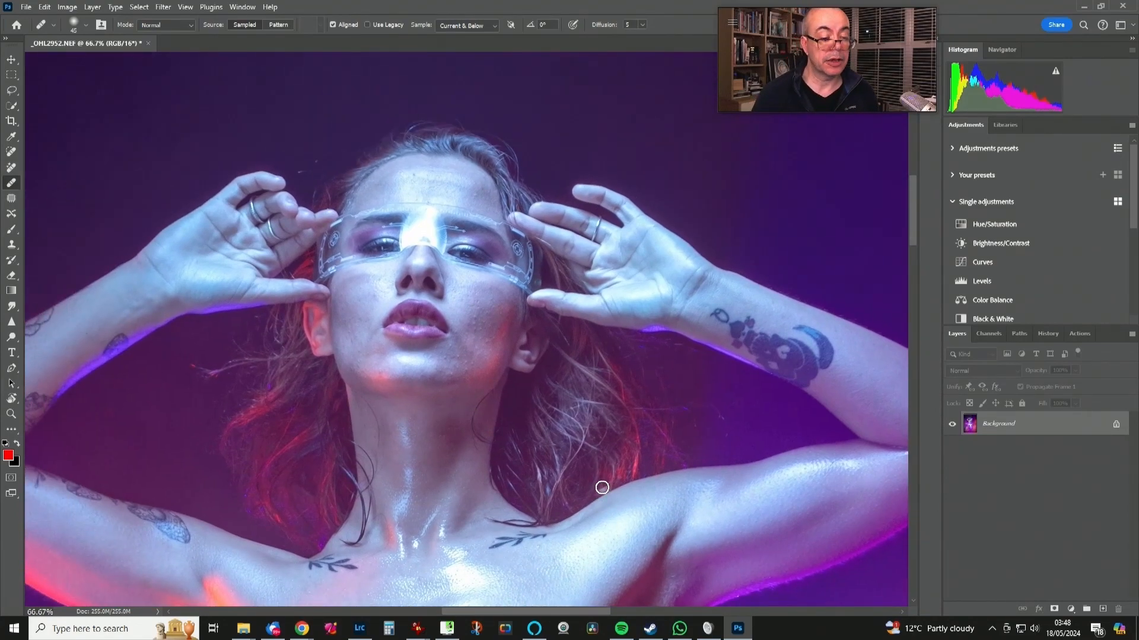
{"action": "key", "text": "ctrl+1"}
{"action": "mouse_move", "coordinate": [470, 282]}
{"action": "left_mouse_down"}
{"action": "mouse_move", "coordinate": [527, 345]}
{"action": "mouse_move", "coordinate": [529, 326]}
{"action": "left_mouse_up"}
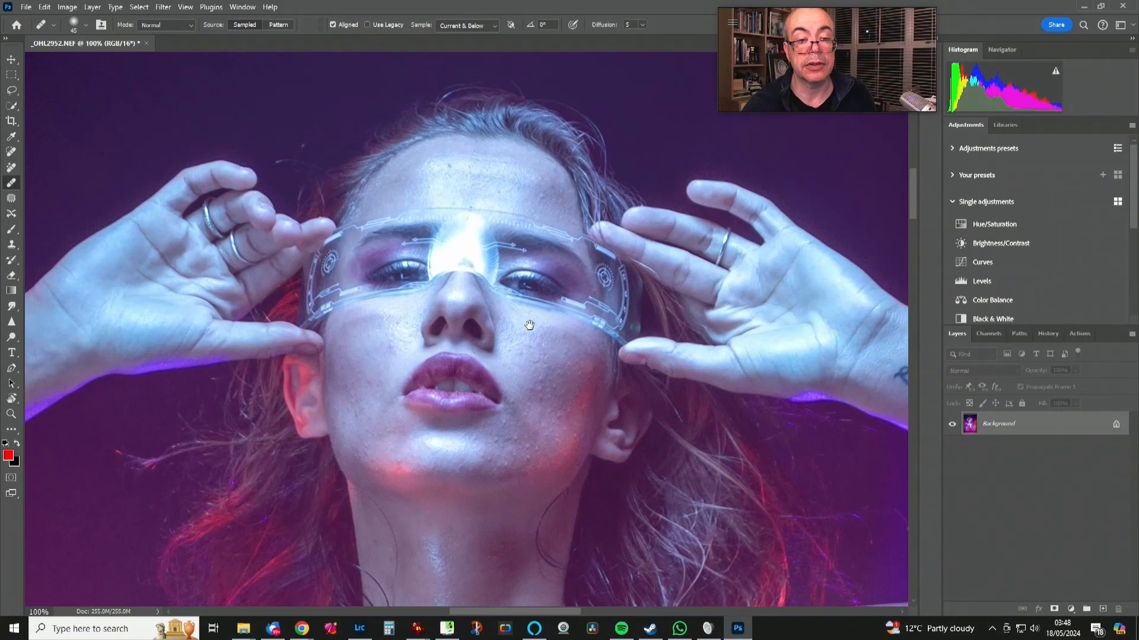
{"action": "left_click", "coordinate": [446, 160], "text": "alt"}
{"action": "key", "text": "bracketleft"}
{"action": "key", "text": "bracketleft"}
{"action": "key", "text": "bracketleft"}
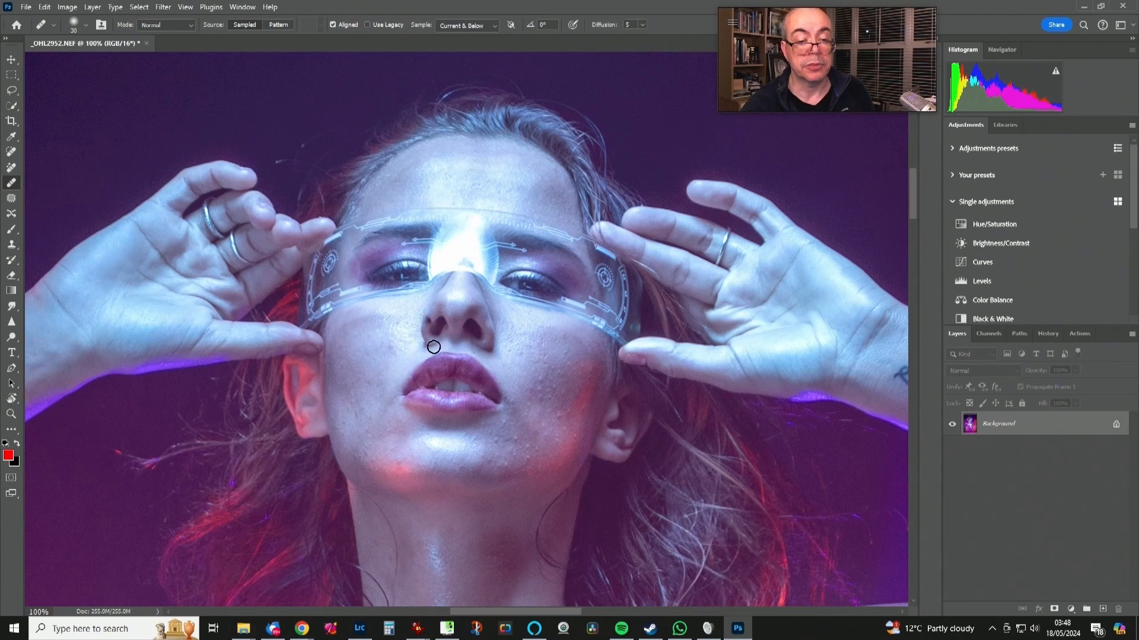
Heal the blemishes and uneven texture on both cheeks and beside the mouth and jaw, sampling nearby skin.
{"action": "left_click", "coordinate": [395, 328], "text": "alt"}
{"action": "left_click", "coordinate": [392, 345]}
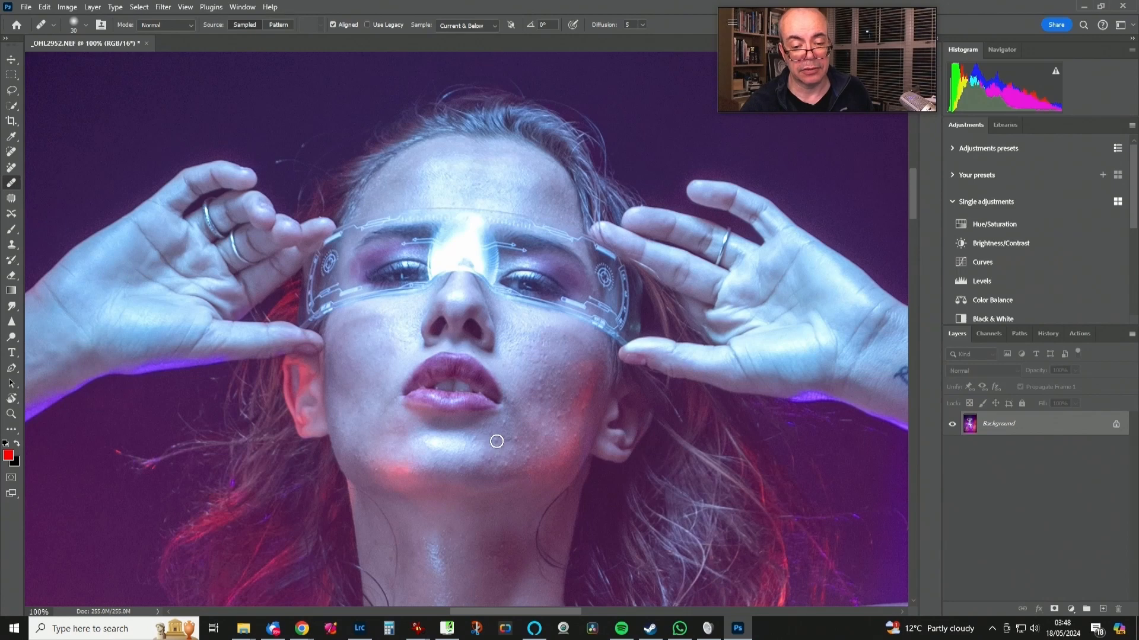
{"action": "left_click", "coordinate": [516, 424]}
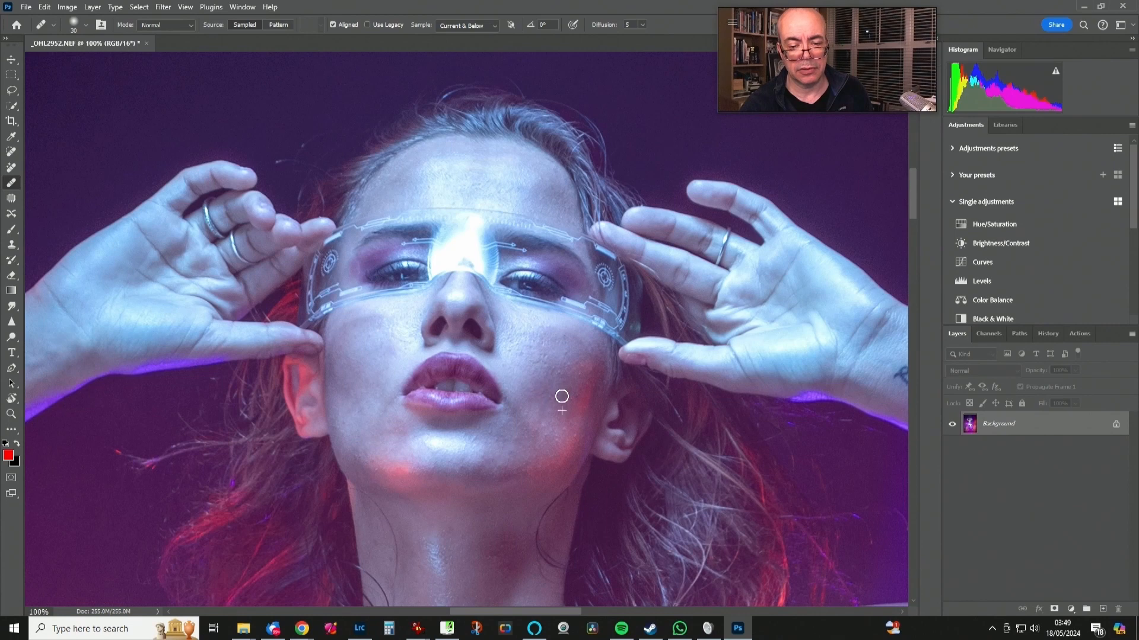
{"action": "left_click", "coordinate": [535, 420], "text": "alt"}
{"action": "mouse_move", "coordinate": [547, 425]}
{"action": "left_mouse_down"}
{"action": "mouse_move", "coordinate": [558, 442]}
{"action": "mouse_move", "coordinate": [581, 415]}
{"action": "mouse_move", "coordinate": [575, 434]}
{"action": "left_mouse_up"}
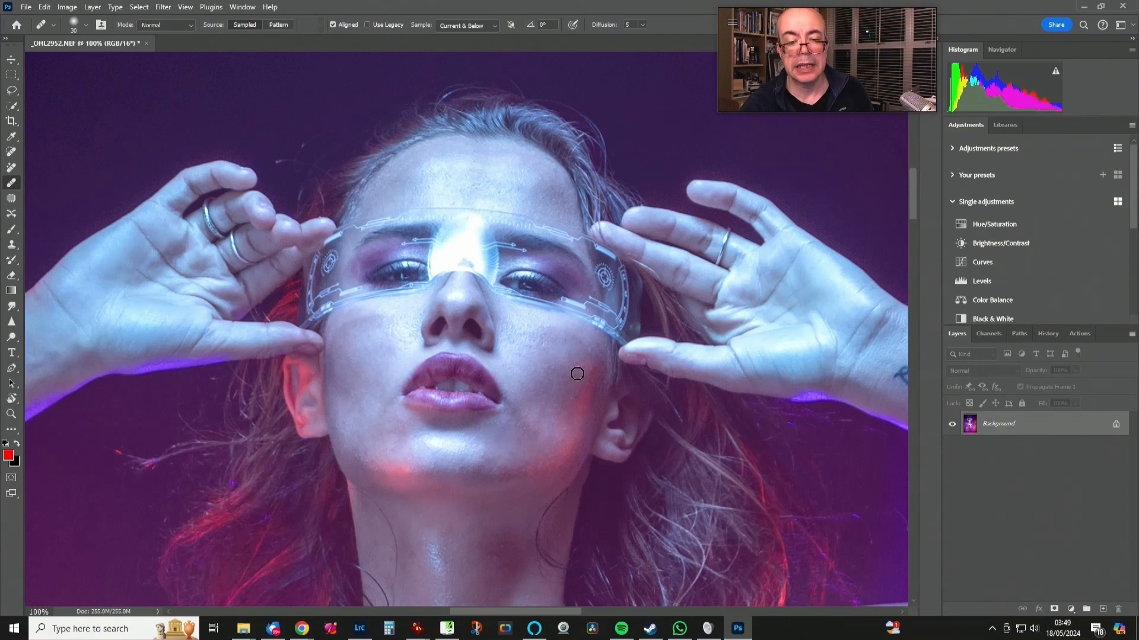
Examine the neck, hair, raised arms and the body down to the legs for remaining skin marks.
{"action": "left_click_drag", "start_coordinate": [564, 386], "coordinate": [627, 201]}
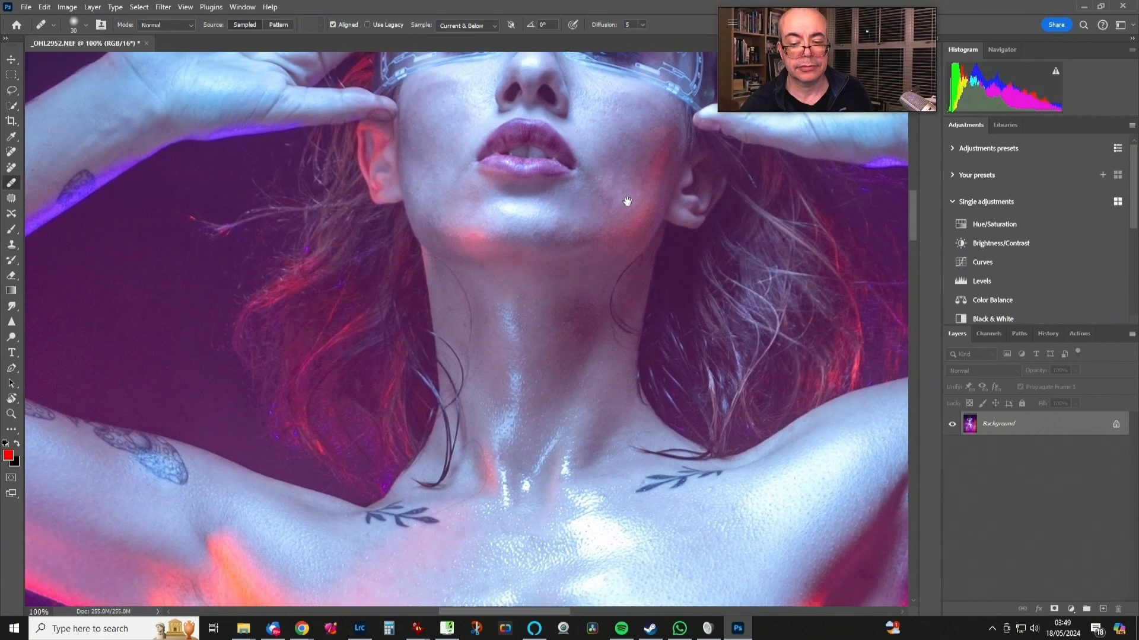
{"action": "left_click_drag", "start_coordinate": [531, 296], "coordinate": [720, 343]}
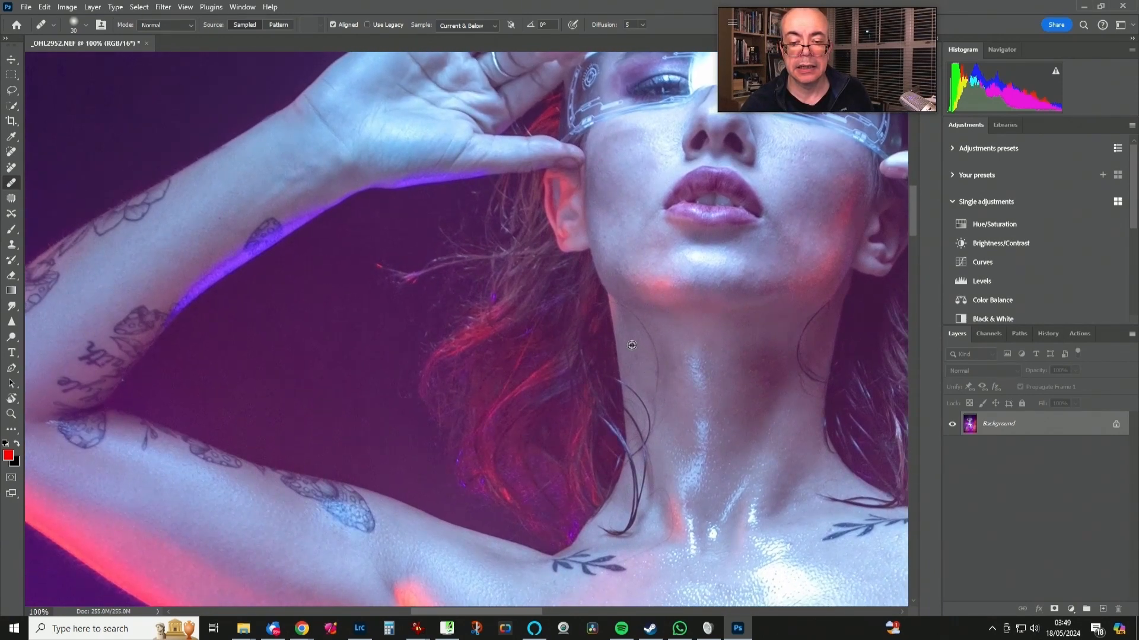
{"action": "left_click_drag", "start_coordinate": [724, 363], "coordinate": [565, 326]}
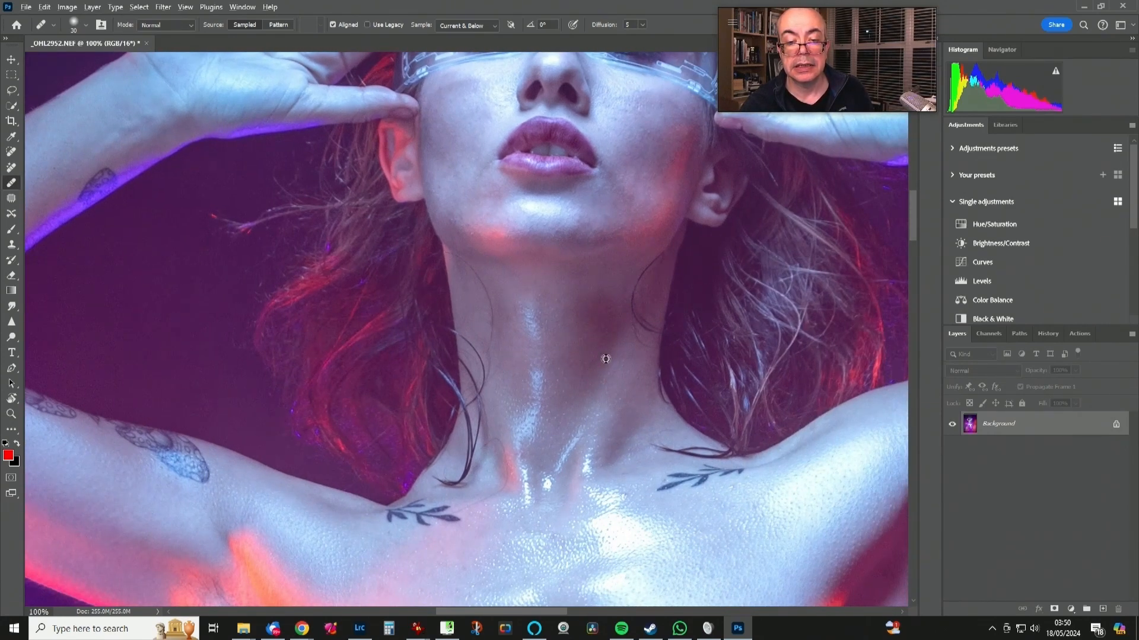
{"action": "left_click_drag", "start_coordinate": [605, 372], "coordinate": [292, 457]}
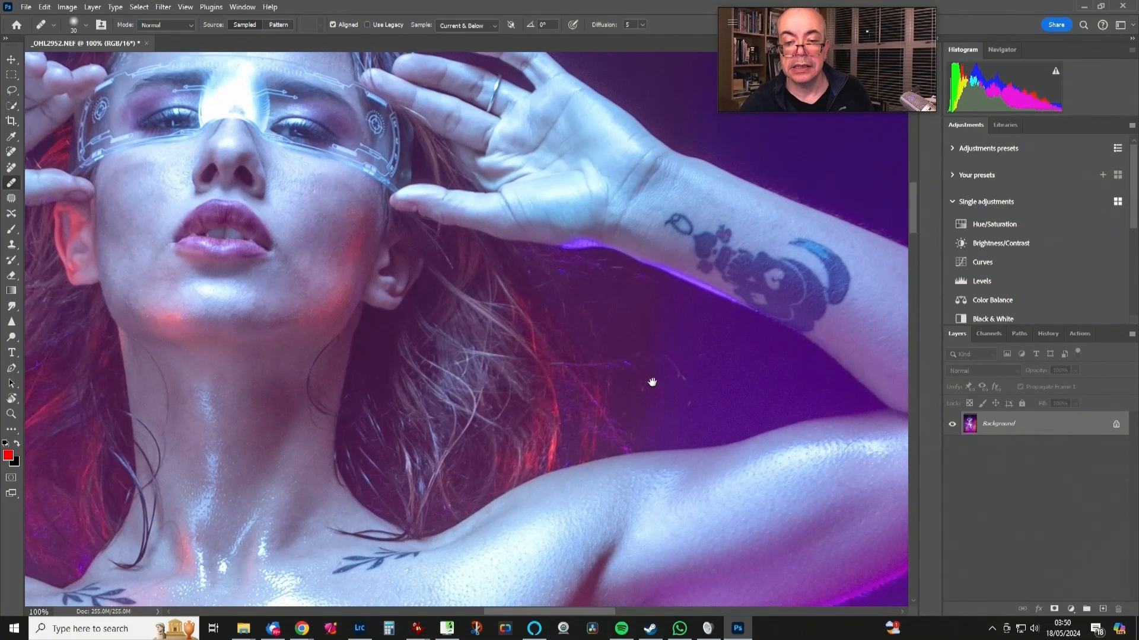
{"action": "left_click_drag", "start_coordinate": [653, 381], "coordinate": [424, 23]}
{"action": "left_click_drag", "start_coordinate": [652, 492], "coordinate": [462, 171]}
{"action": "left_click_drag", "start_coordinate": [691, 563], "coordinate": [522, 60]}
{"action": "left_click_drag", "start_coordinate": [643, 366], "coordinate": [621, 64]}
{"action": "left_click_drag", "start_coordinate": [453, 338], "coordinate": [247, 150]}
{"action": "mouse_move", "coordinate": [516, 323]}
{"action": "left_mouse_down"}
{"action": "mouse_move", "coordinate": [444, 373]}
{"action": "mouse_move", "coordinate": [855, 356]}
{"action": "left_mouse_up"}
Heal the uneven texture and small marks on the knee of the leg with the tattooed thigh, sampling nearby skin.
{"action": "left_click", "coordinate": [590, 281], "text": "alt"}
{"action": "left_click", "coordinate": [586, 263]}
{"action": "left_click_drag", "start_coordinate": [442, 407], "coordinate": [554, 140]}
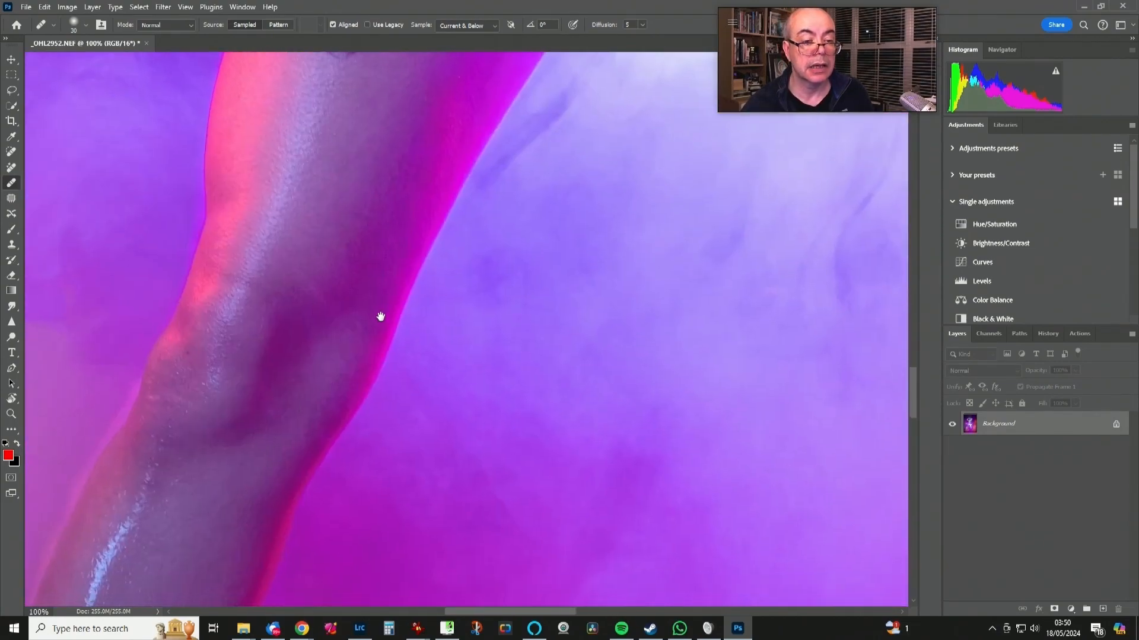
{"action": "left_click_drag", "start_coordinate": [428, 305], "coordinate": [606, 311]}
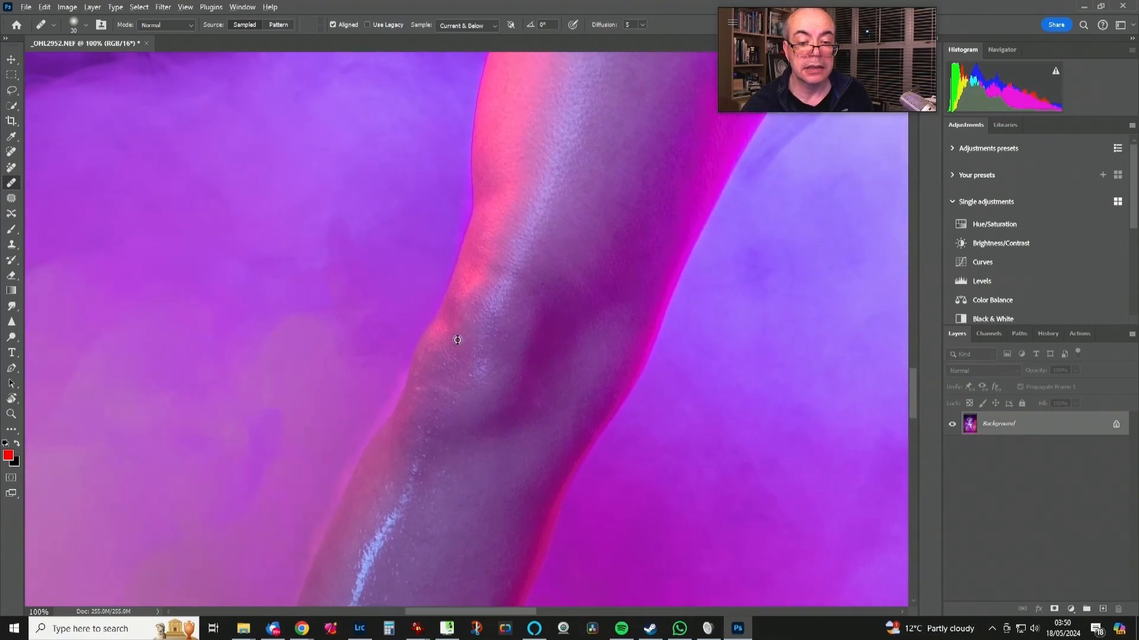
{"action": "mouse_move", "coordinate": [437, 355]}
{"action": "left_mouse_down"}
{"action": "mouse_move", "coordinate": [456, 379]}
{"action": "mouse_move", "coordinate": [419, 389]}
{"action": "mouse_move", "coordinate": [450, 392]}
{"action": "left_mouse_up"}
{"action": "left_click", "coordinate": [441, 377], "text": "alt"}
{"action": "left_click", "coordinate": [431, 368], "text": "alt"}
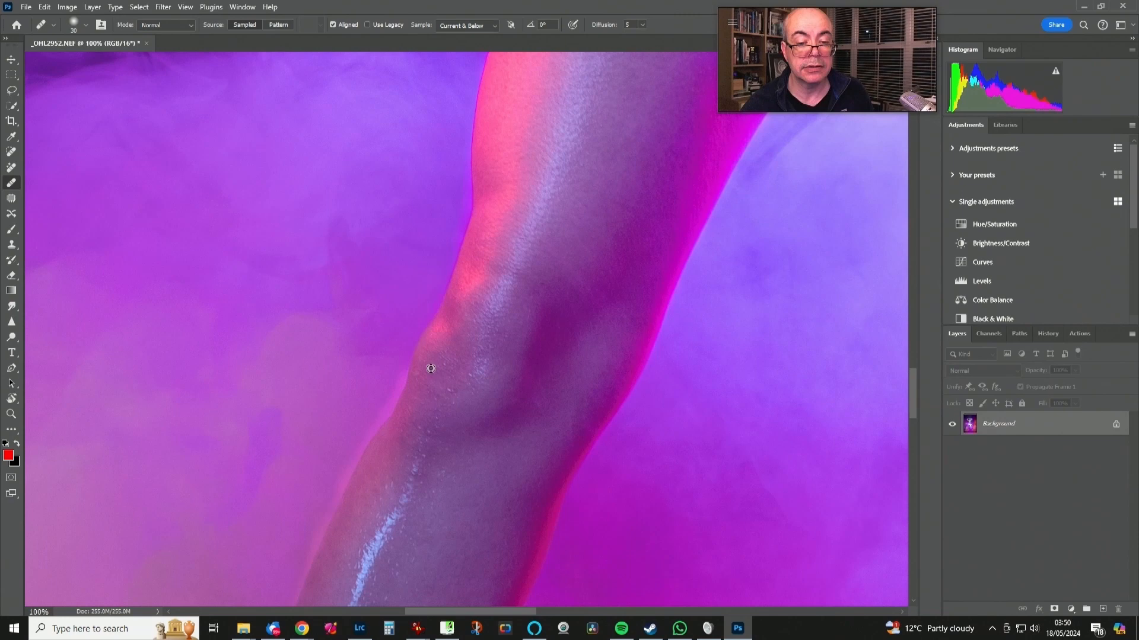
{"action": "left_click", "coordinate": [478, 368]}
{"action": "left_click", "coordinate": [435, 376], "text": "alt"}
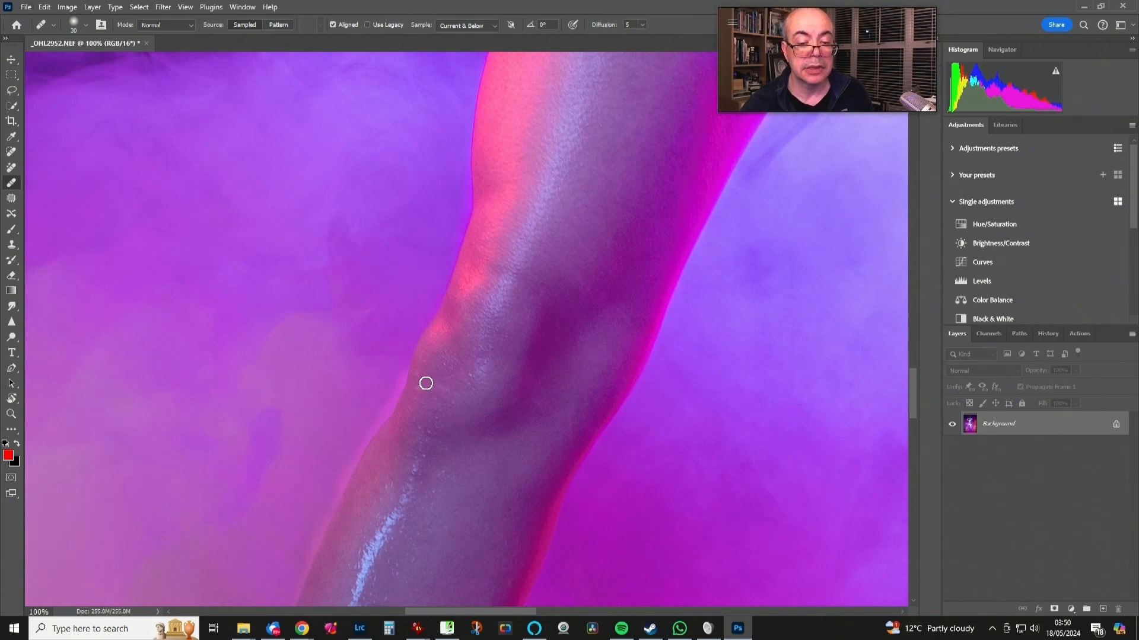
{"action": "left_click_drag", "start_coordinate": [425, 383], "coordinate": [420, 387]}
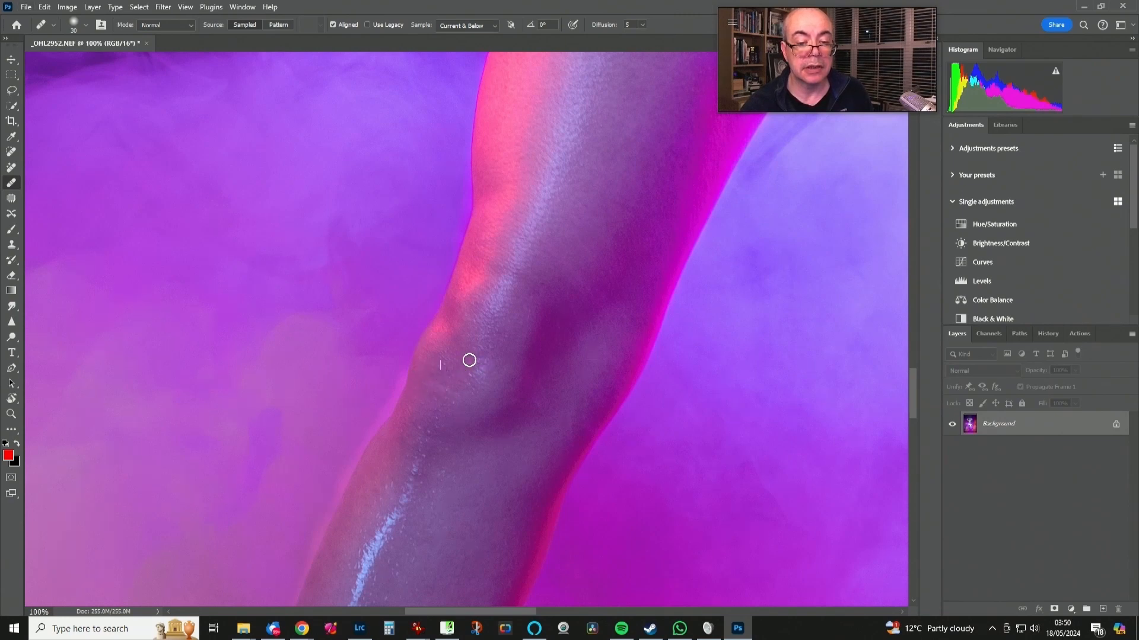
Heal the skin texture just above the knee with a larger healing brush and sample clean skin beside the shin highlight.
{"action": "left_click", "coordinate": [523, 247], "text": "alt"}
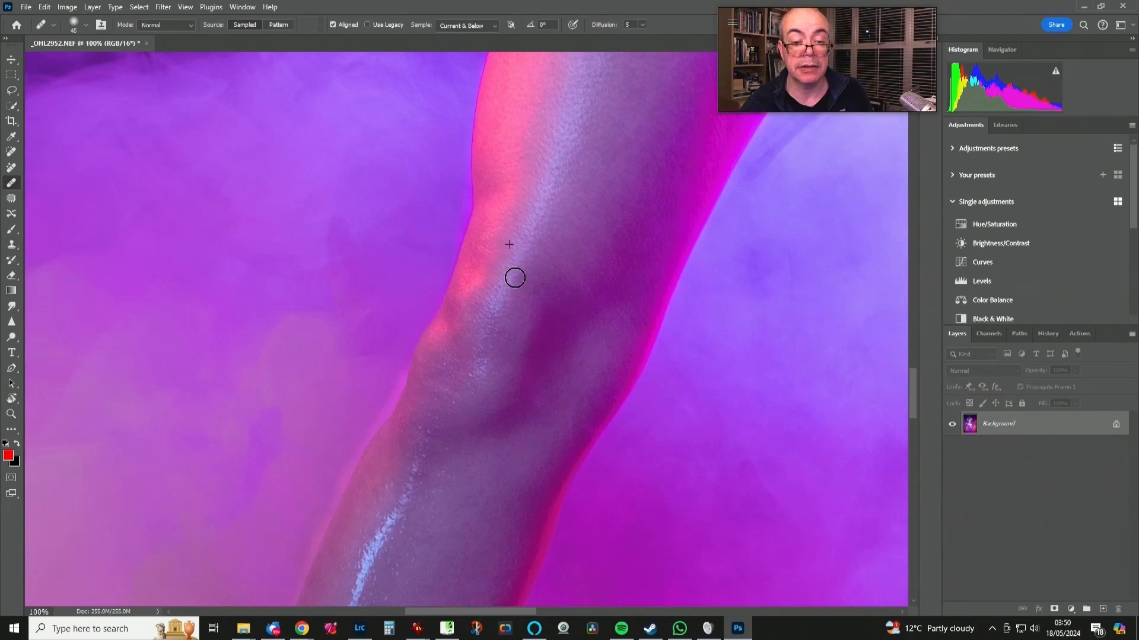
{"action": "mouse_move", "coordinate": [513, 275]}
{"action": "left_mouse_down"}
{"action": "mouse_move", "coordinate": [545, 293]}
{"action": "mouse_move", "coordinate": [575, 363]}
{"action": "mouse_move", "coordinate": [475, 262]}
{"action": "mouse_move", "coordinate": [510, 271]}
{"action": "left_mouse_up"}
{"action": "left_click", "coordinate": [481, 248], "text": "alt"}
{"action": "left_click_drag", "start_coordinate": [574, 379], "coordinate": [617, 159]}
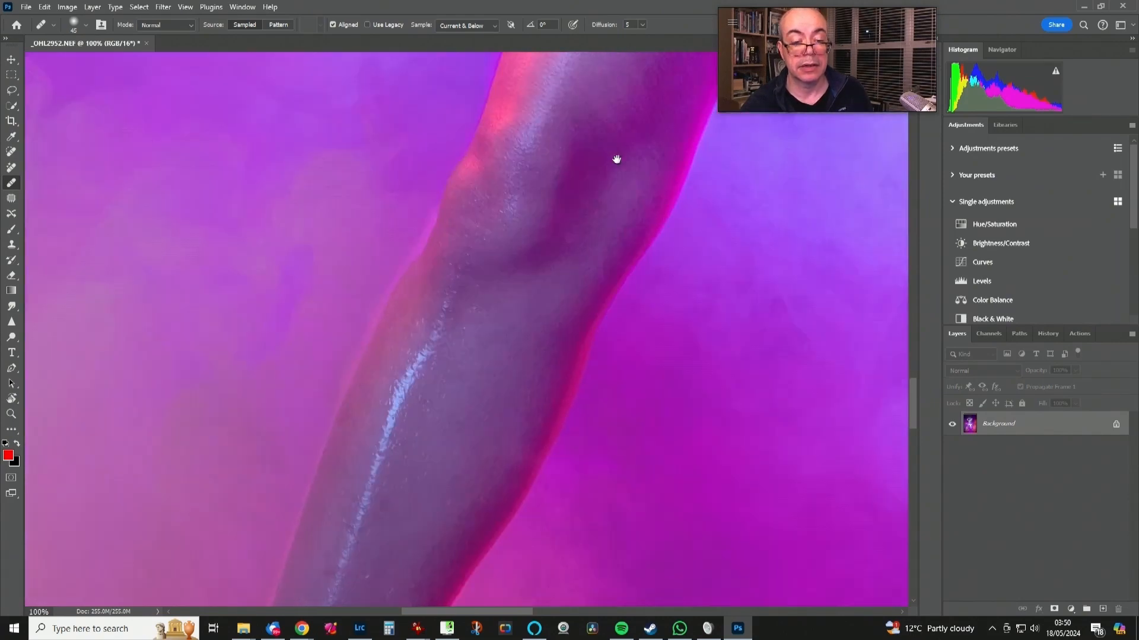
{"action": "left_click_drag", "start_coordinate": [576, 347], "coordinate": [597, 201]}
{"action": "mouse_move", "coordinate": [536, 317]}
{"action": "left_mouse_down"}
{"action": "mouse_move", "coordinate": [653, 133]}
{"action": "mouse_move", "coordinate": [671, 193]}
{"action": "left_mouse_up"}
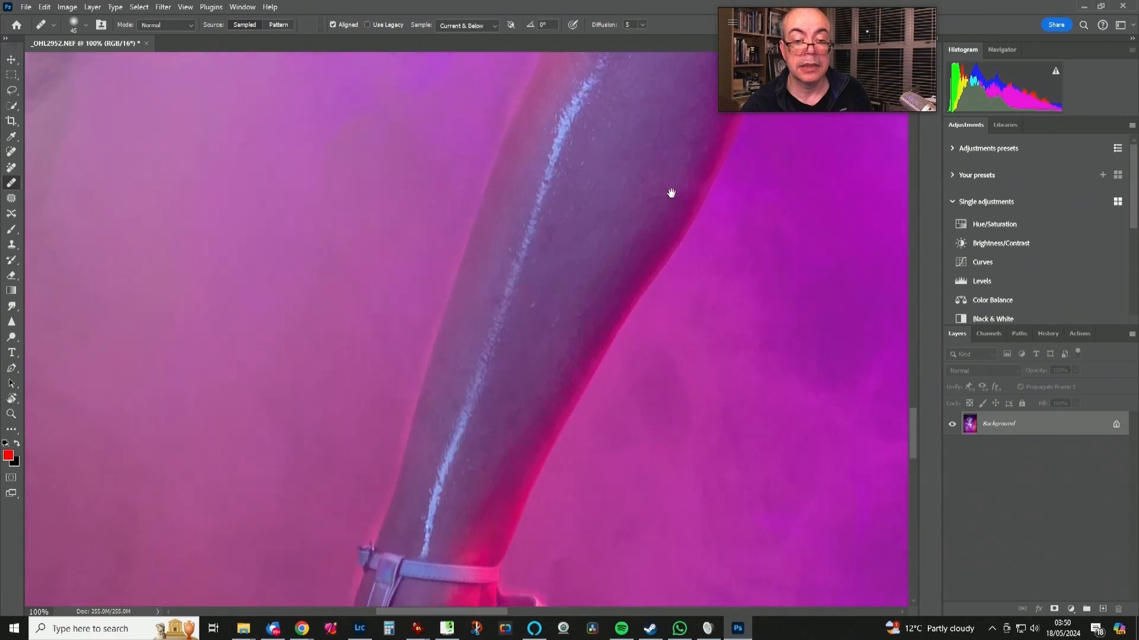
{"action": "left_click", "coordinate": [499, 298], "text": "alt"}
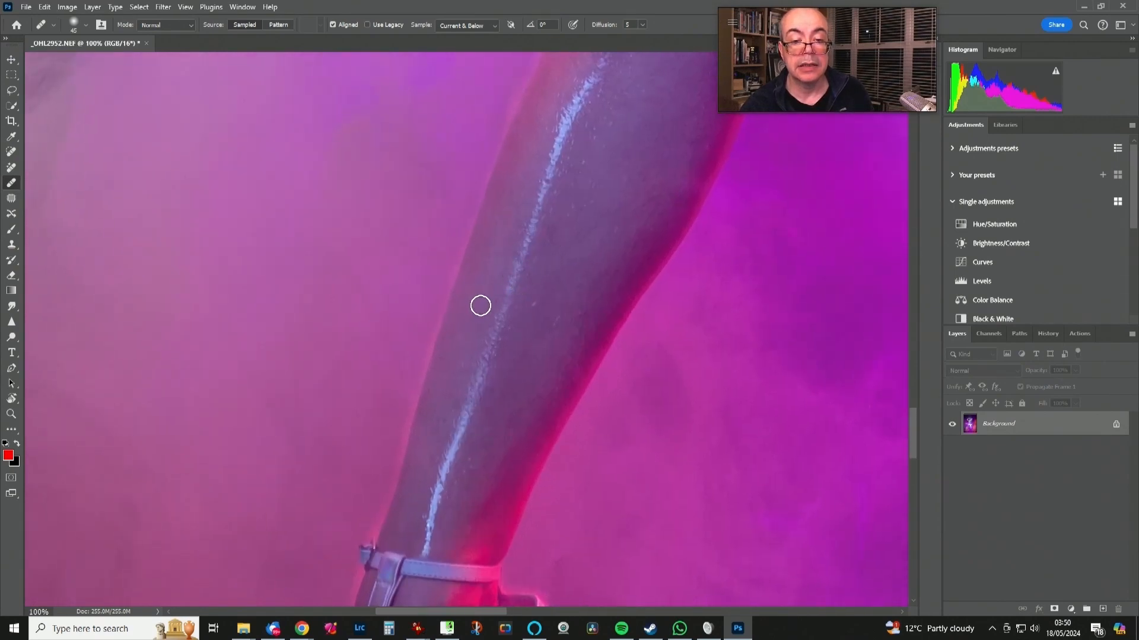
Examine both legs from the knees to the shoe straps and up to the thigh for remaining skin marks.
{"action": "left_click_drag", "start_coordinate": [579, 249], "coordinate": [470, 447]}
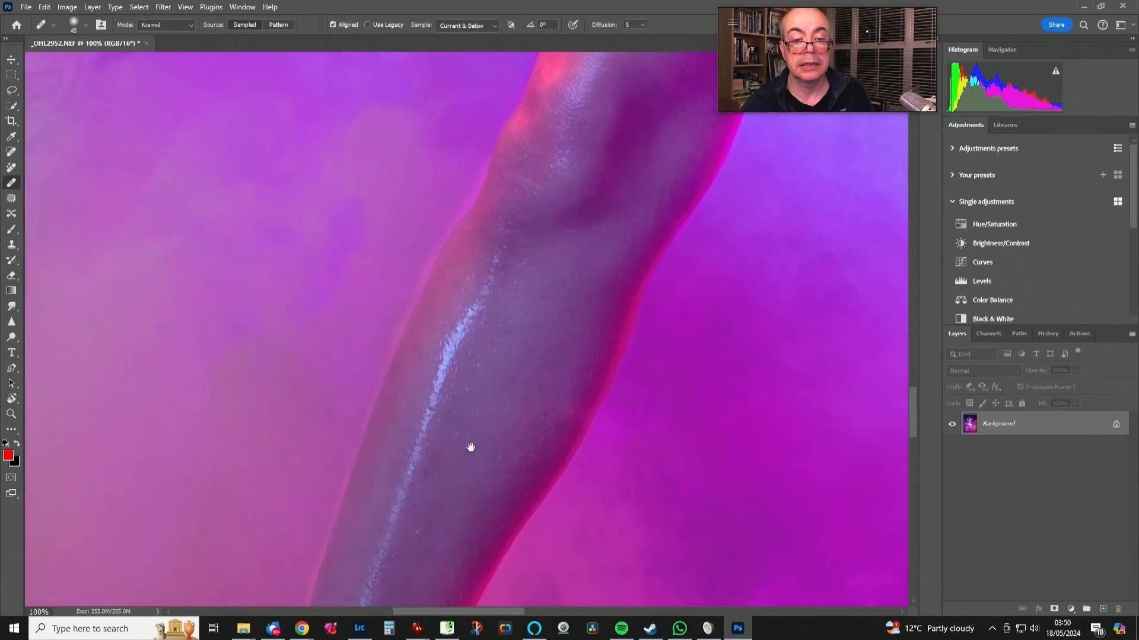
{"action": "left_click_drag", "start_coordinate": [394, 429], "coordinate": [190, 334]}
{"action": "left_click_drag", "start_coordinate": [706, 355], "coordinate": [252, 356]}
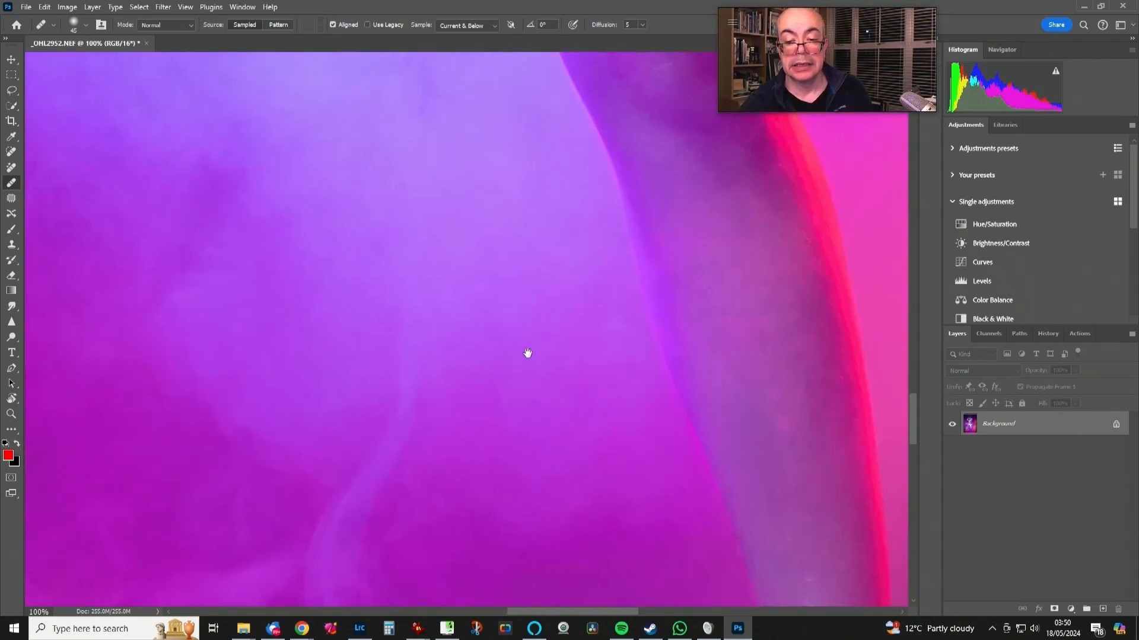
{"action": "left_click_drag", "start_coordinate": [560, 315], "coordinate": [311, 203]}
{"action": "left_click_drag", "start_coordinate": [478, 336], "coordinate": [457, 498]}
{"action": "left_click_drag", "start_coordinate": [481, 375], "coordinate": [405, 145]}
{"action": "left_click_drag", "start_coordinate": [481, 274], "coordinate": [434, 76]}
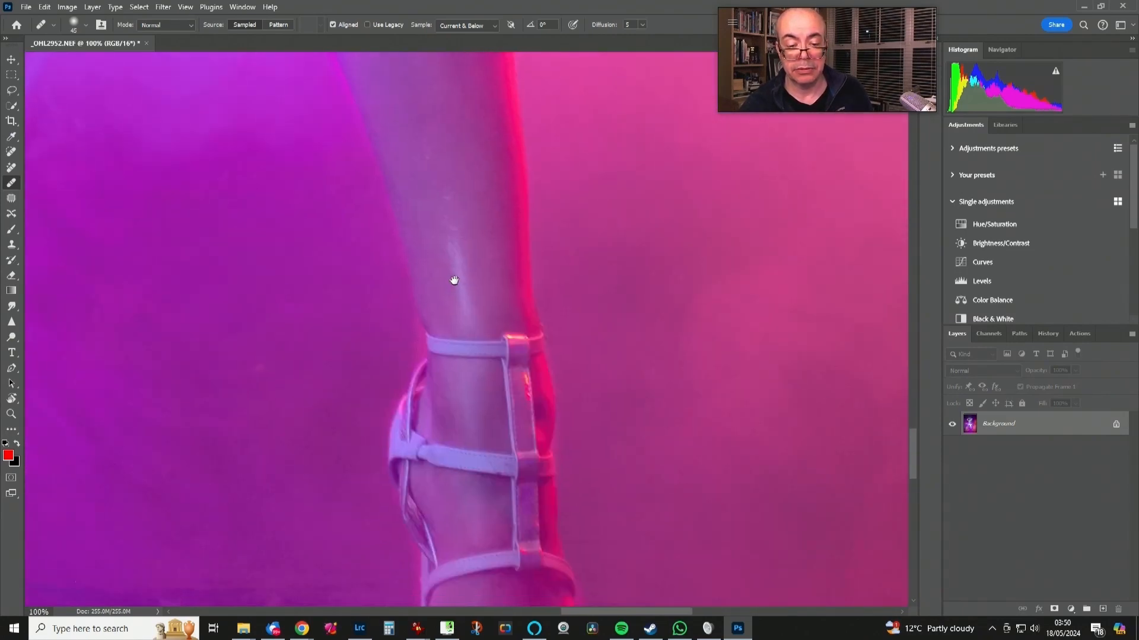
{"action": "left_click_drag", "start_coordinate": [452, 313], "coordinate": [490, 599]}
{"action": "left_click_drag", "start_coordinate": [480, 437], "coordinate": [515, 595]}
{"action": "left_click_drag", "start_coordinate": [535, 329], "coordinate": [526, 361]}
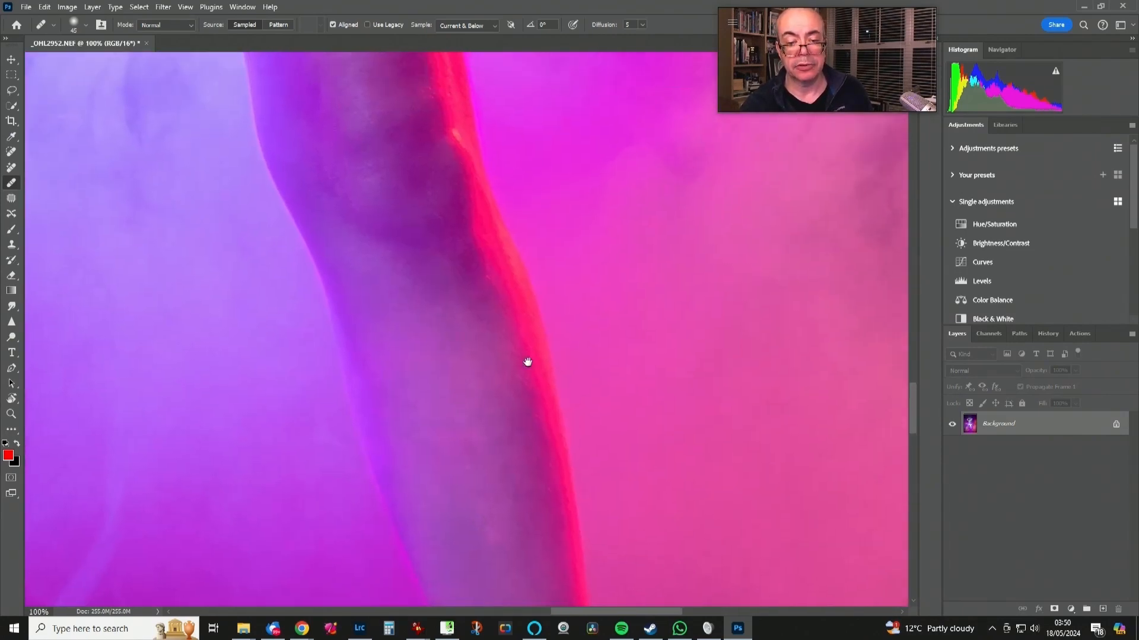
{"action": "left_click_drag", "start_coordinate": [468, 322], "coordinate": [513, 535]}
{"action": "left_click_drag", "start_coordinate": [447, 407], "coordinate": [475, 484]}
{"action": "left_click_drag", "start_coordinate": [453, 359], "coordinate": [460, 463]}
{"action": "left_click_drag", "start_coordinate": [457, 407], "coordinate": [460, 318]}
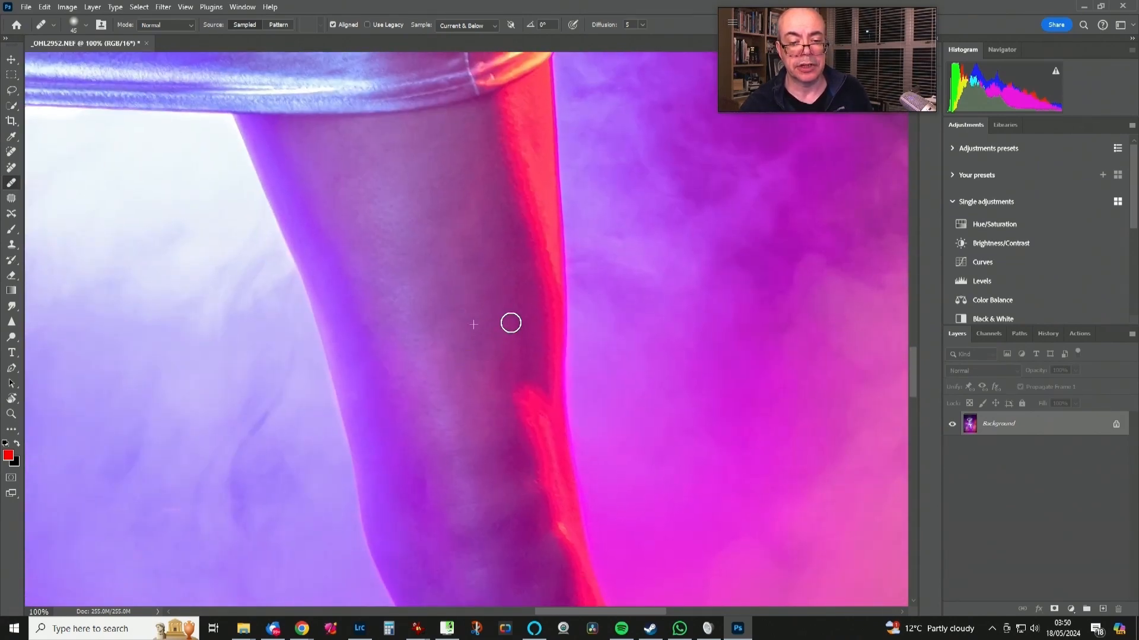
Examine the skirt, corset, neck and face for remaining flaws.
{"action": "left_click_drag", "start_coordinate": [399, 219], "coordinate": [488, 534]}
{"action": "mouse_move", "coordinate": [472, 308]}
{"action": "left_mouse_down"}
{"action": "mouse_move", "coordinate": [483, 447]}
{"action": "mouse_move", "coordinate": [521, 410]}
{"action": "mouse_move", "coordinate": [581, 388]}
{"action": "mouse_move", "coordinate": [602, 343]}
{"action": "left_mouse_up"}
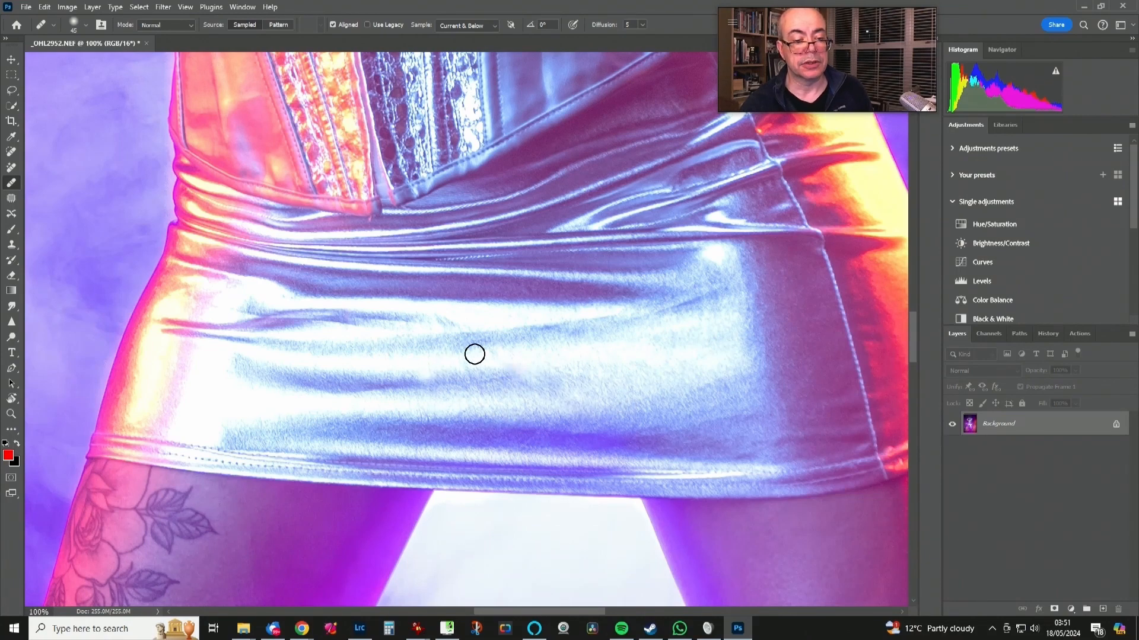
{"action": "left_click_drag", "start_coordinate": [714, 310], "coordinate": [614, 497]}
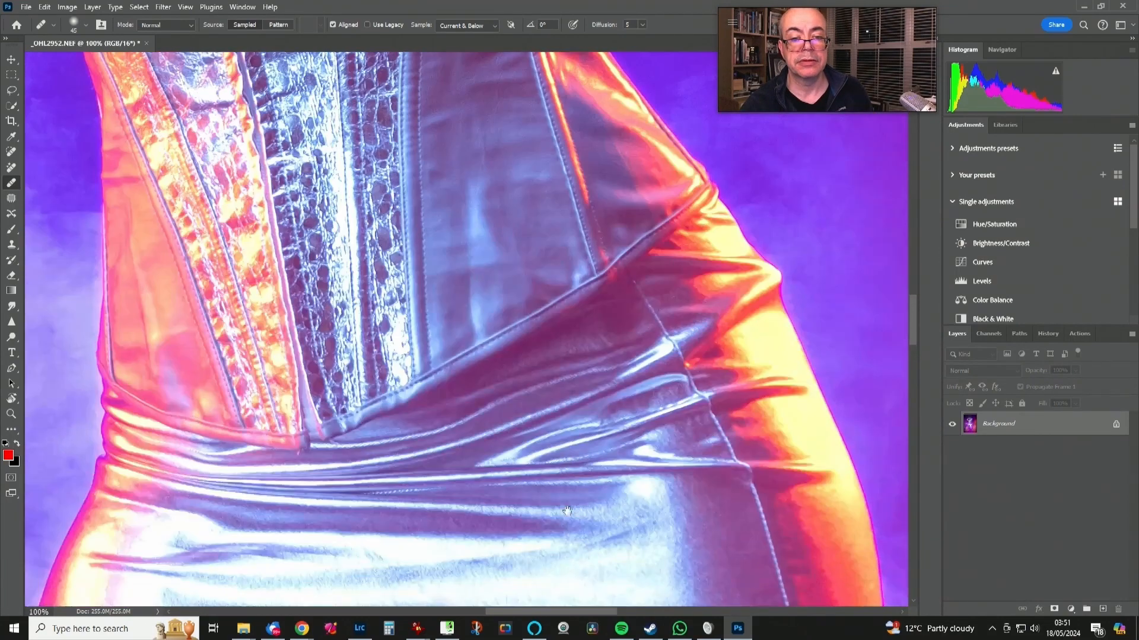
{"action": "left_click_drag", "start_coordinate": [527, 185], "coordinate": [557, 376]}
{"action": "left_click_drag", "start_coordinate": [446, 190], "coordinate": [607, 529]}
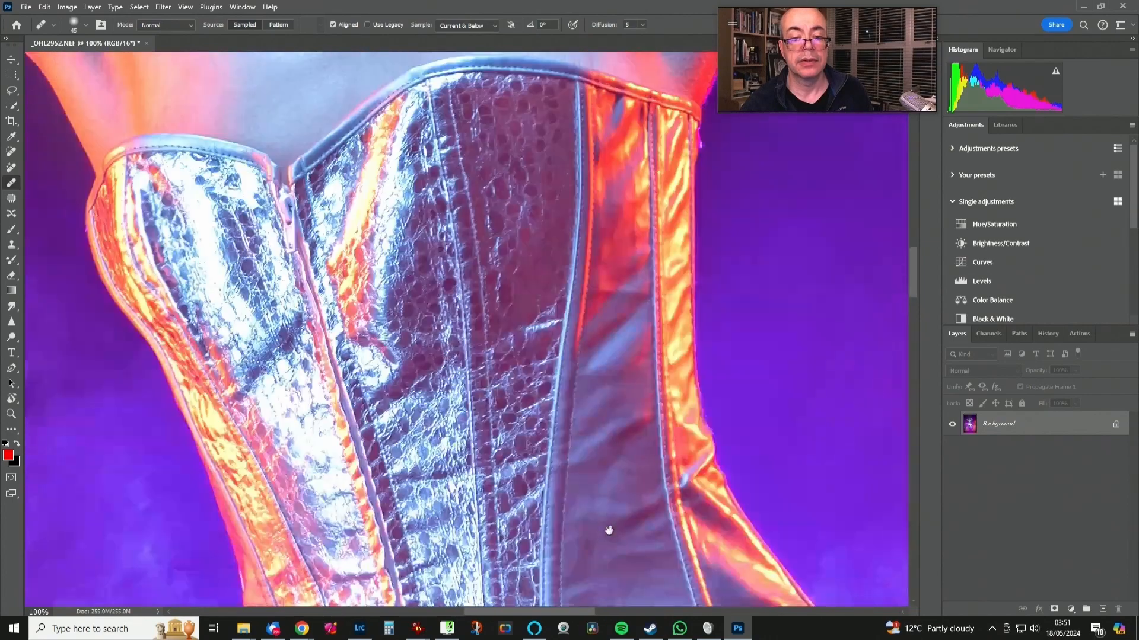
{"action": "left_click_drag", "start_coordinate": [533, 356], "coordinate": [610, 534]}
{"action": "left_click_drag", "start_coordinate": [489, 313], "coordinate": [519, 528]}
{"action": "left_click_drag", "start_coordinate": [509, 403], "coordinate": [523, 587]}
{"action": "left_click_drag", "start_coordinate": [502, 426], "coordinate": [514, 533]}
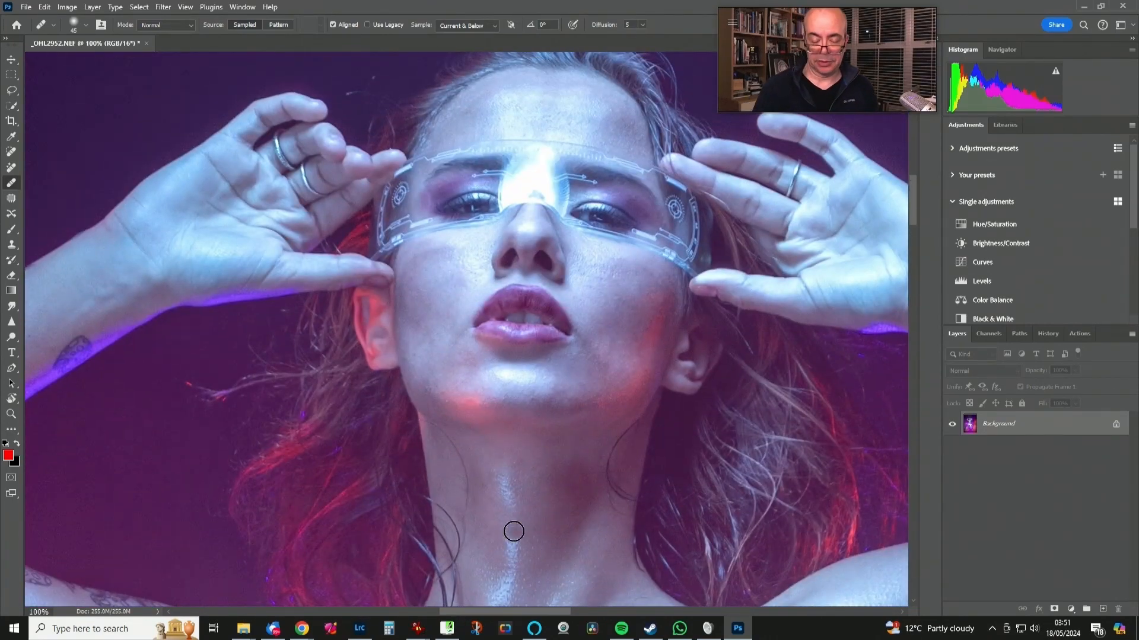
Run the frequency separation action on the whole image, accepting the proposed Gaussian Blur radius for the LF layer.
{"action": "key", "text": "ctrl+0"}
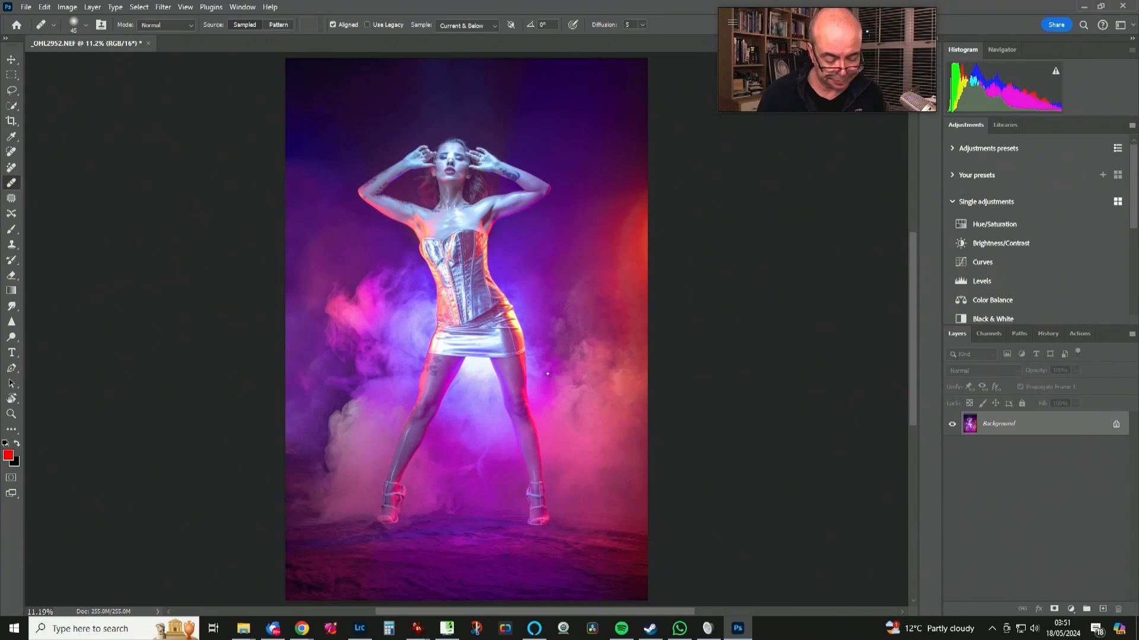
{"action": "key", "text": "F2"}
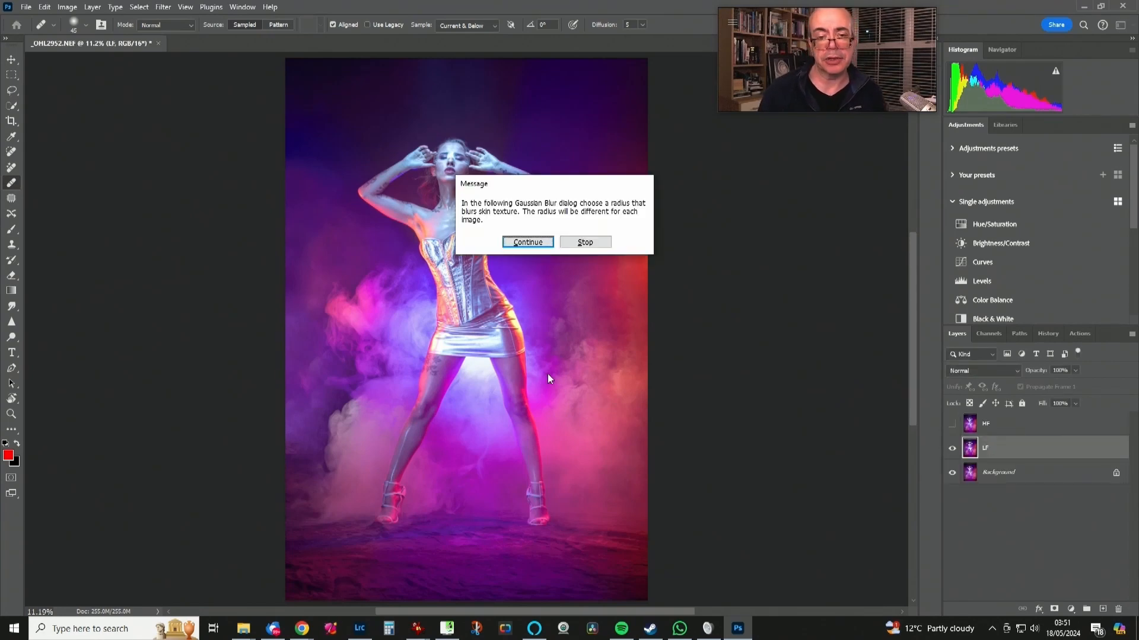
{"action": "left_click", "coordinate": [528, 243]}
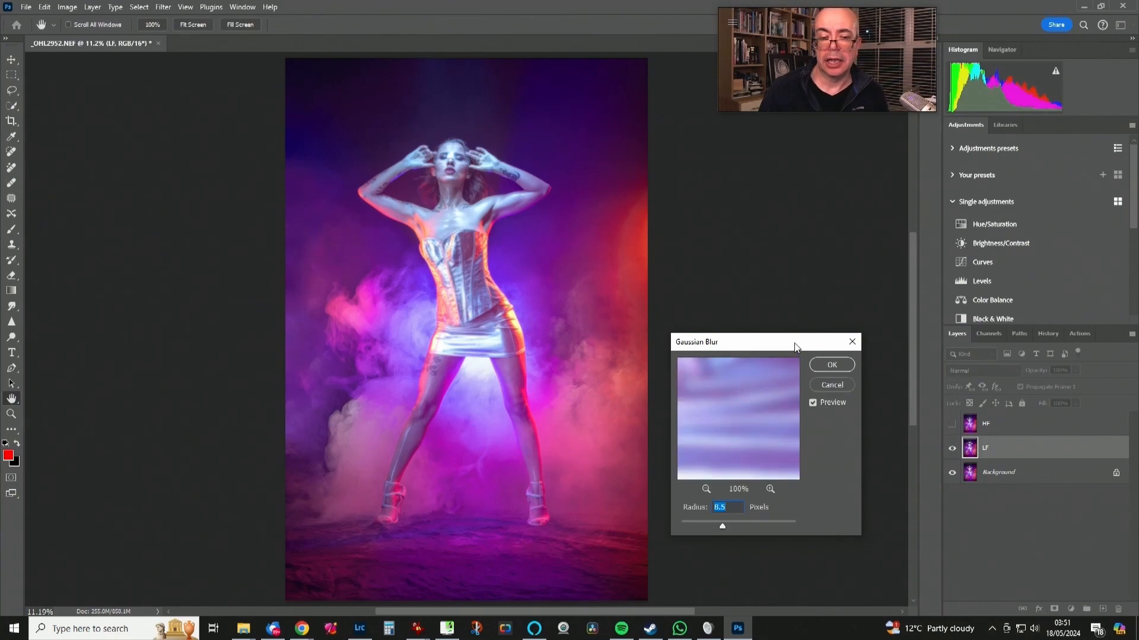
{"action": "left_click_drag", "start_coordinate": [795, 346], "coordinate": [801, 267]}
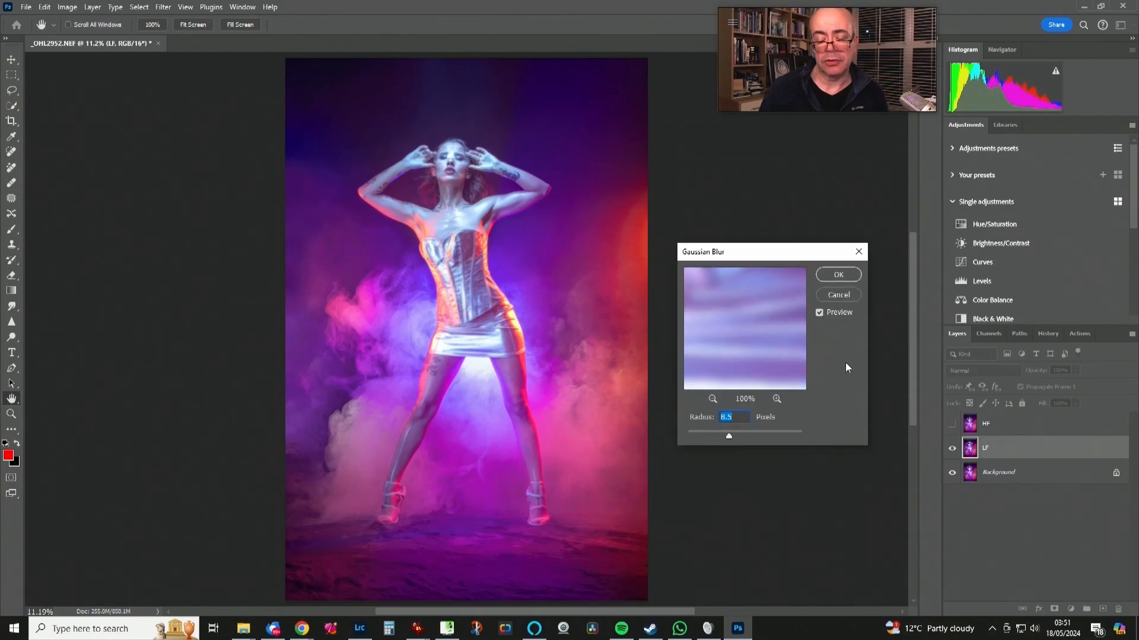
{"action": "key", "text": "Return"}
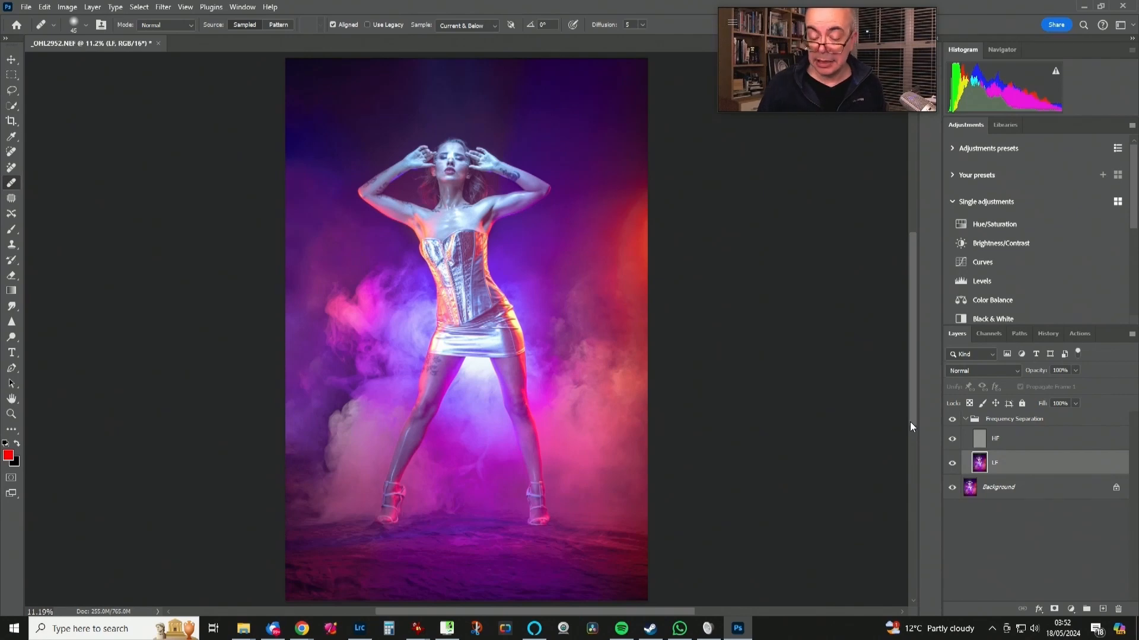
Outline the forehead above the visor on the LF layer with the Patch tool, and clear the selection.
{"action": "key", "text": "ctrl+plus"}
{"action": "key", "text": "ctrl+plus"}
{"action": "key", "text": "ctrl+plus"}
{"action": "key", "text": "ctrl+plus"}
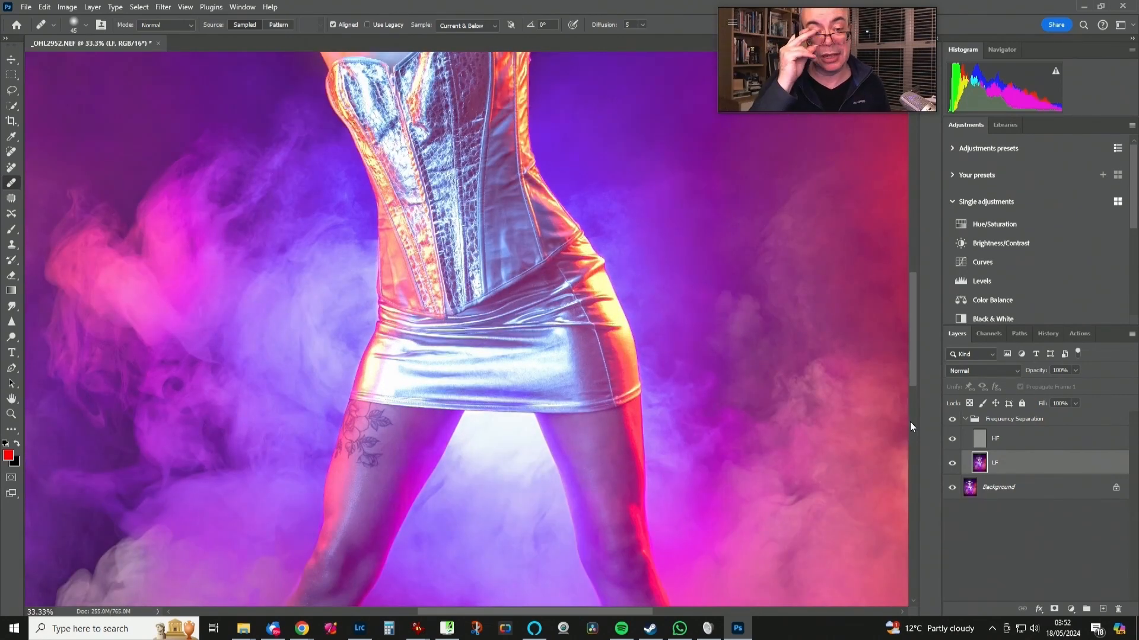
{"action": "key", "text": "ctrl+plus"}
{"action": "key", "text": "ctrl+plus"}
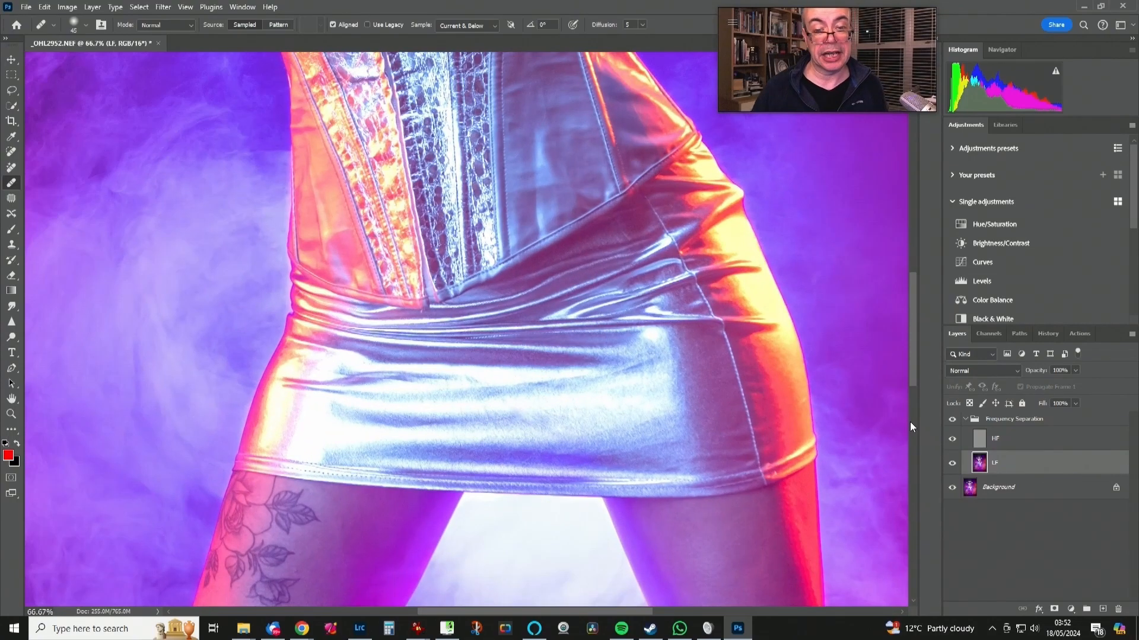
{"action": "left_click_drag", "start_coordinate": [581, 213], "coordinate": [643, 522]}
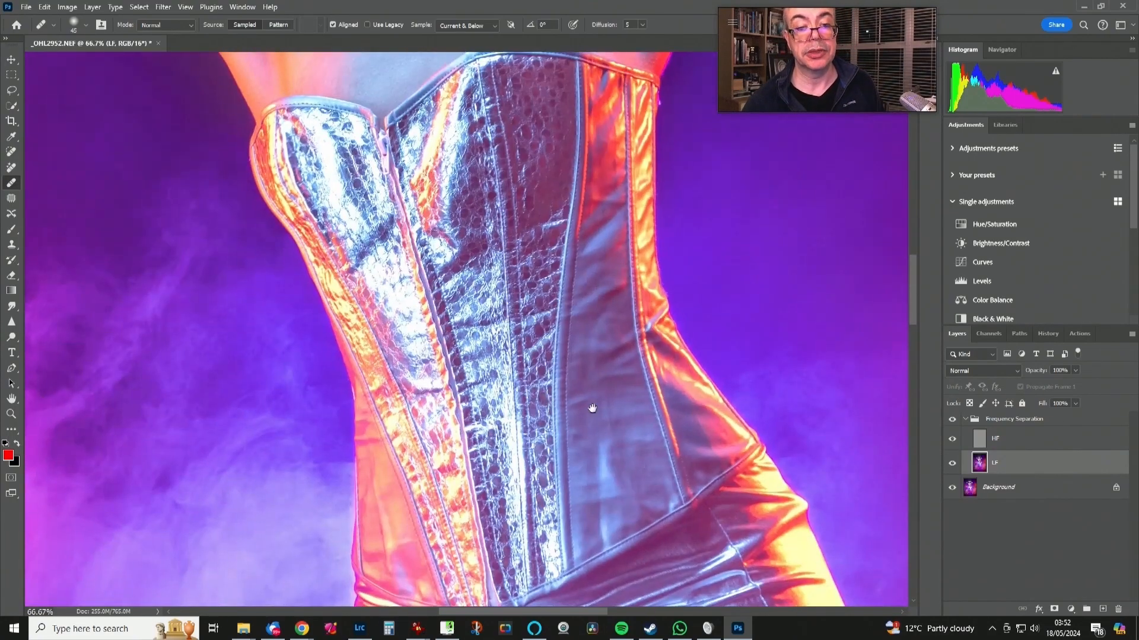
{"action": "left_click_drag", "start_coordinate": [536, 137], "coordinate": [586, 553]}
{"action": "left_click_drag", "start_coordinate": [545, 299], "coordinate": [550, 504]}
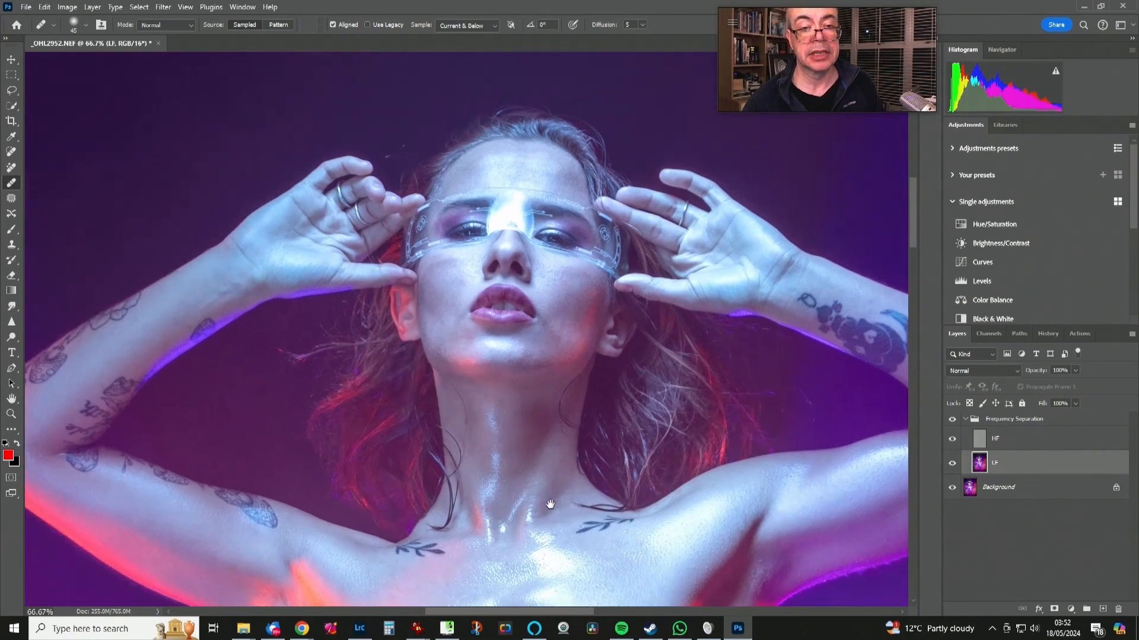
{"action": "left_click", "coordinate": [12, 93]}
{"action": "left_click", "coordinate": [11, 198]}
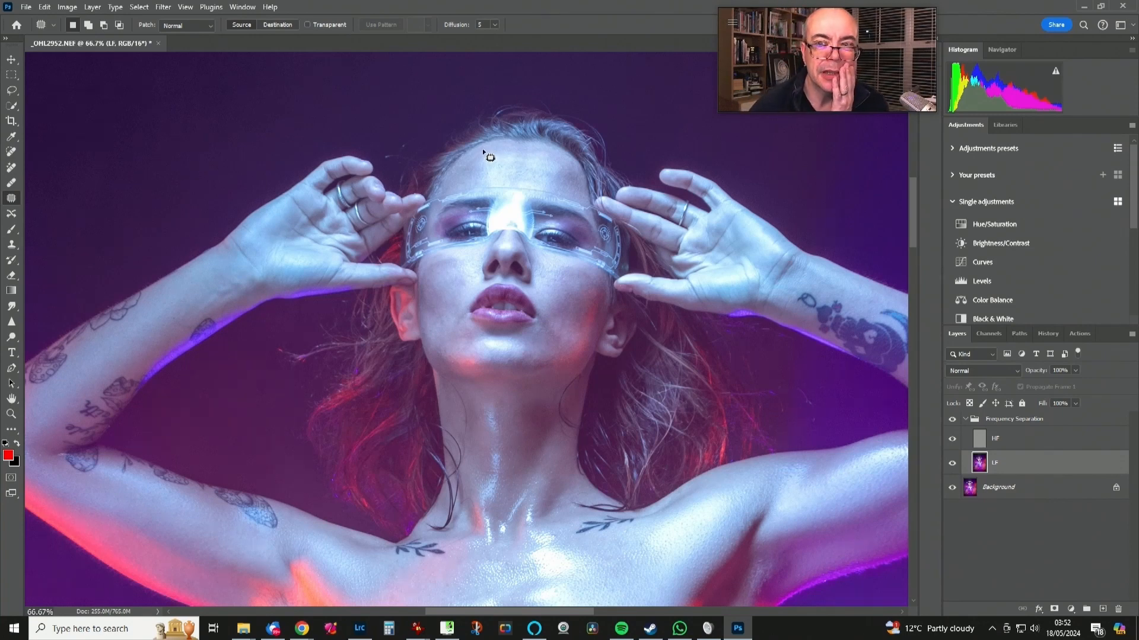
{"action": "mouse_move", "coordinate": [484, 140]}
{"action": "left_mouse_down"}
{"action": "mouse_move", "coordinate": [439, 189]}
{"action": "mouse_move", "coordinate": [585, 200]}
{"action": "mouse_move", "coordinate": [584, 174]}
{"action": "left_mouse_up"}
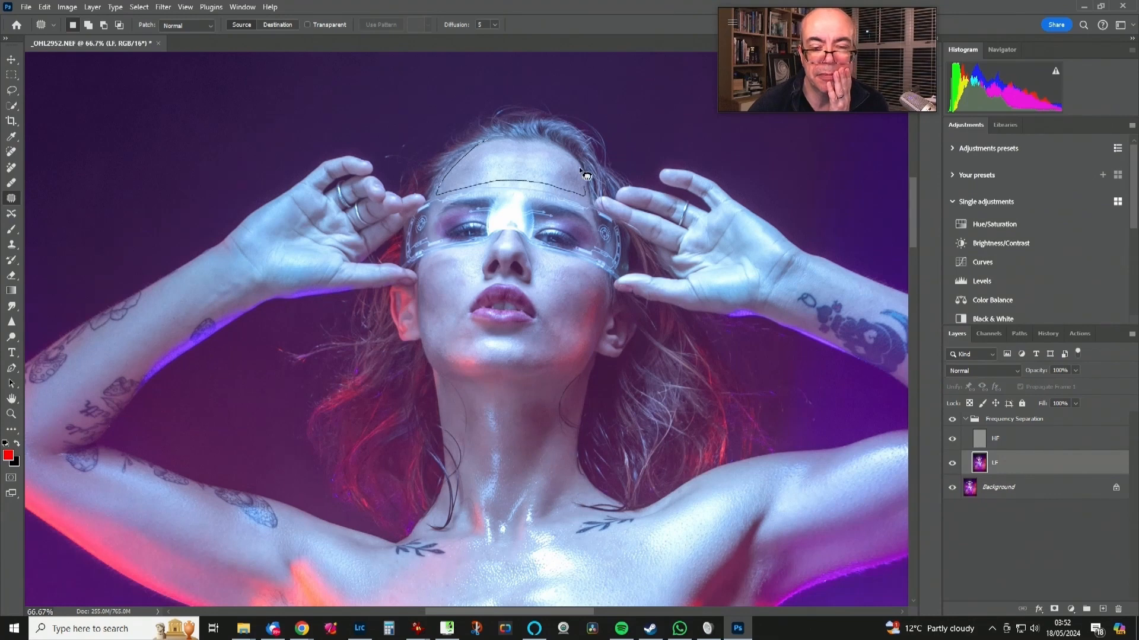
{"action": "left_click_drag", "start_coordinate": [538, 145], "coordinate": [463, 181]}
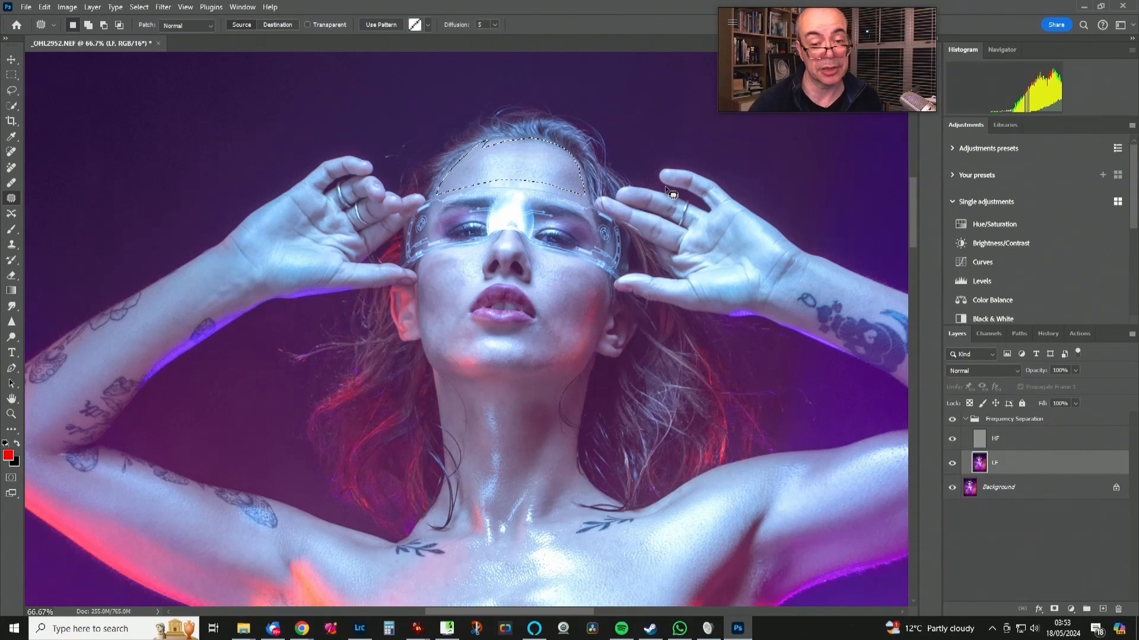
{"action": "key", "text": "ctrl+d"}
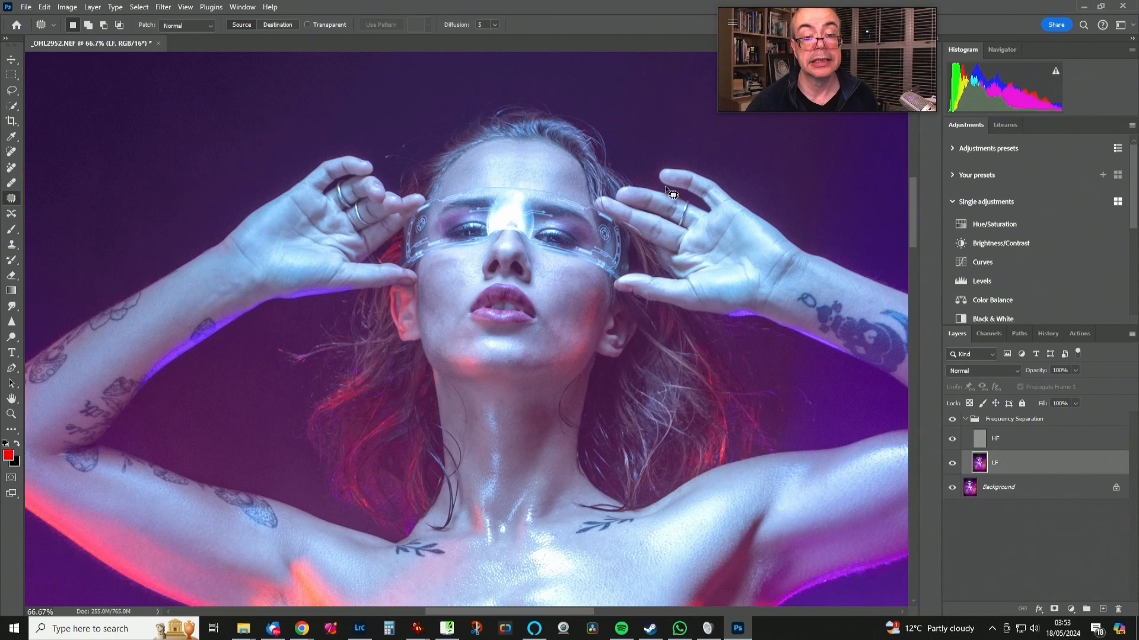
{"action": "left_click", "coordinate": [163, 8]}
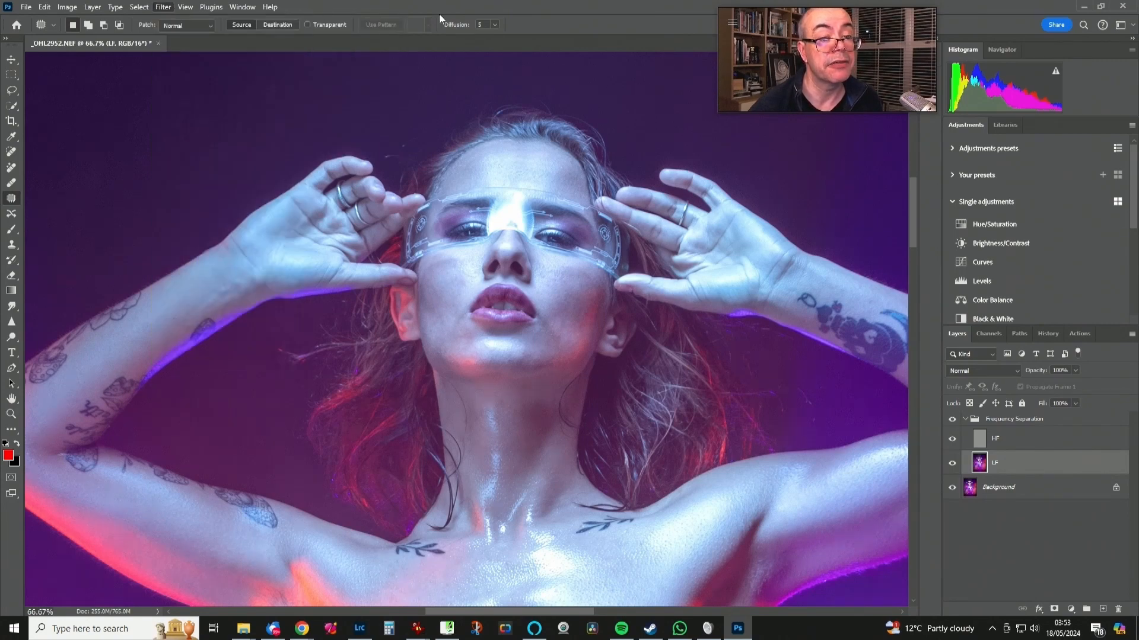
{"action": "left_click", "coordinate": [574, 106]}
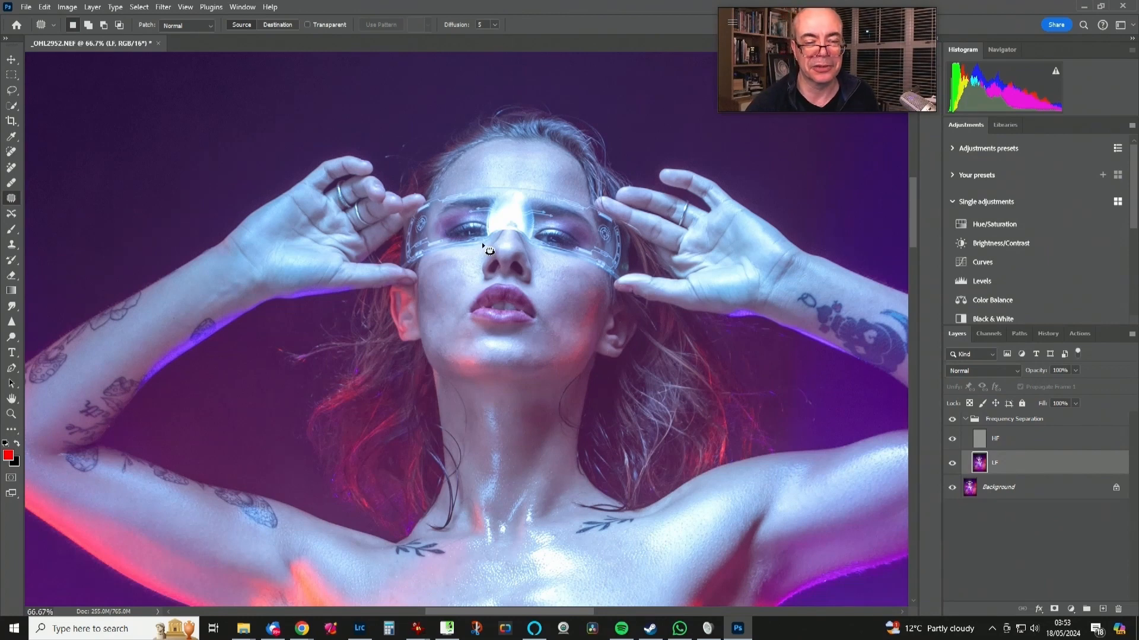
Select the facial skin below the visor on the LF layer with the Patch tool, excluding the nostrils and lips.
{"action": "mouse_move", "coordinate": [485, 243]}
{"action": "left_mouse_down"}
{"action": "mouse_move", "coordinate": [424, 269]}
{"action": "mouse_move", "coordinate": [434, 357]}
{"action": "mouse_move", "coordinate": [578, 368]}
{"action": "mouse_move", "coordinate": [609, 321]}
{"action": "mouse_move", "coordinate": [611, 274]}
{"action": "mouse_move", "coordinate": [528, 237]}
{"action": "mouse_move", "coordinate": [485, 243]}
{"action": "left_mouse_up"}
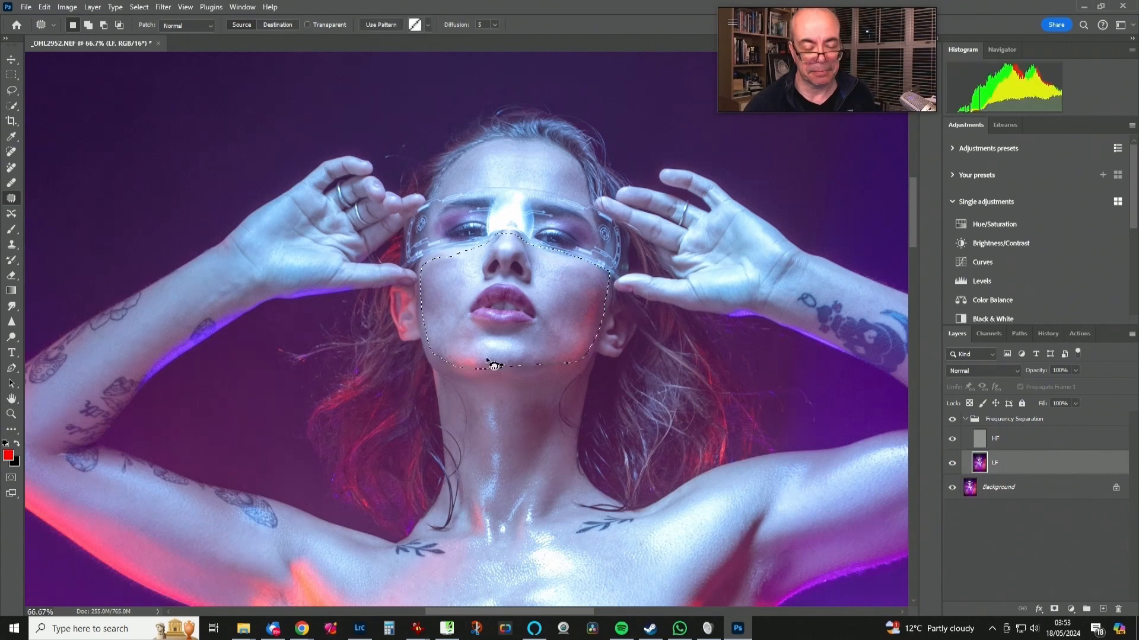
{"action": "mouse_move", "coordinate": [493, 282]}
{"action": "left_mouse_down"}
{"action": "mouse_move", "coordinate": [465, 311]}
{"action": "mouse_move", "coordinate": [496, 326]}
{"action": "mouse_move", "coordinate": [541, 325]}
{"action": "mouse_move", "coordinate": [537, 302]}
{"action": "mouse_move", "coordinate": [485, 276]}
{"action": "mouse_move", "coordinate": [530, 264]}
{"action": "mouse_move", "coordinate": [539, 288]}
{"action": "mouse_move", "coordinate": [519, 256]}
{"action": "mouse_move", "coordinate": [502, 265]}
{"action": "left_mouse_up"}
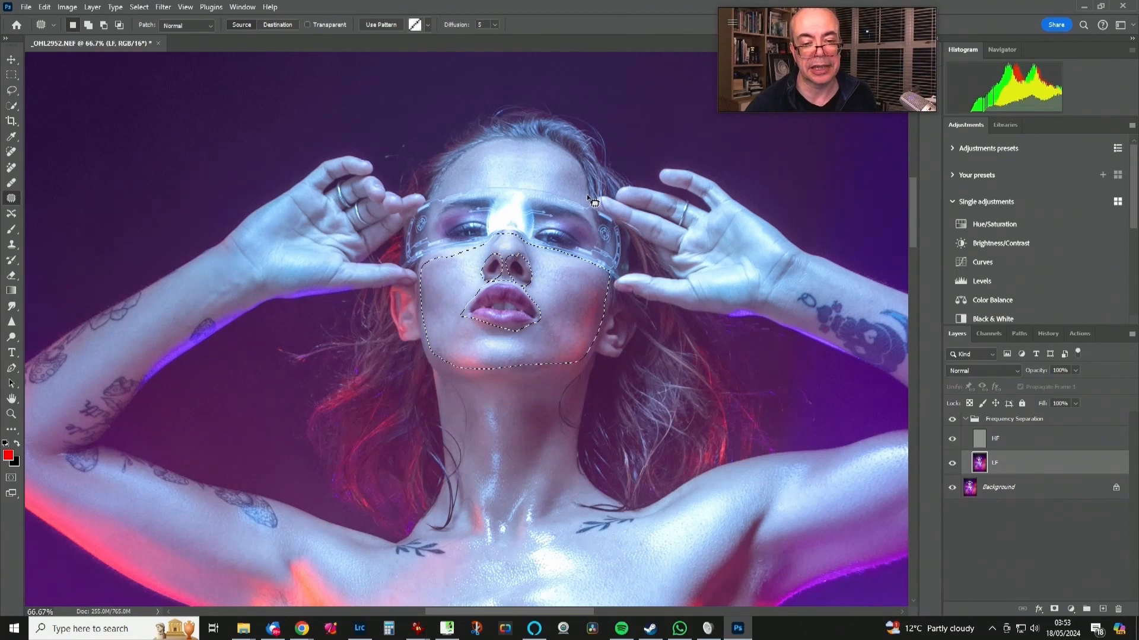
Clear the facial selection and outline the arms, neck and chest above the corset on the LF layer with the Patch tool.
{"action": "key", "text": "ctrl+d"}
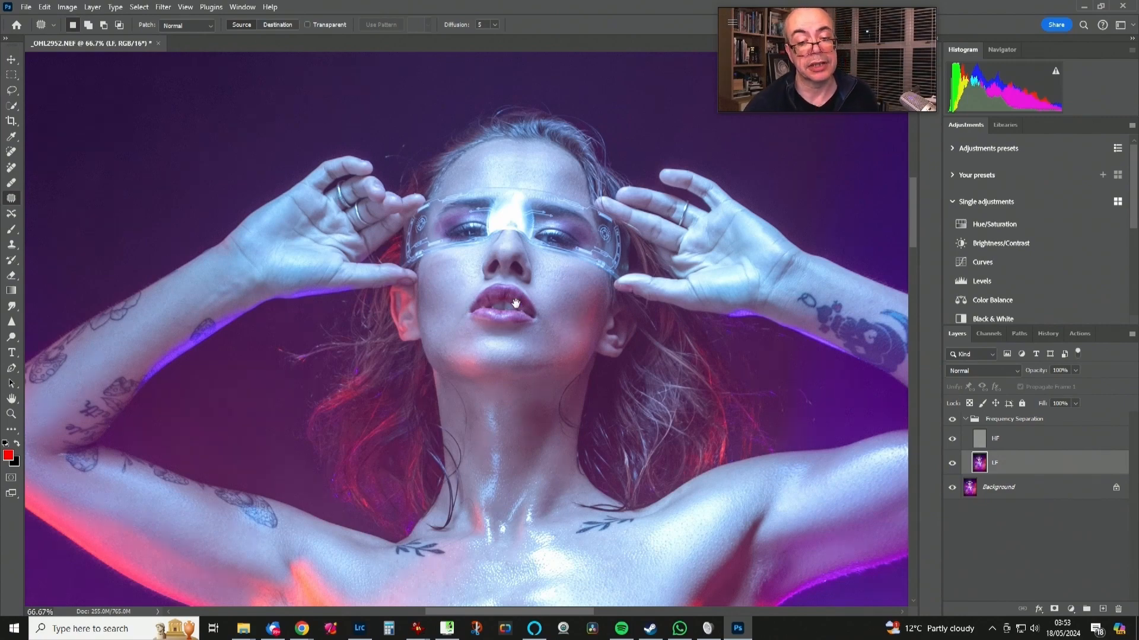
{"action": "left_click_drag", "start_coordinate": [493, 329], "coordinate": [529, 231]}
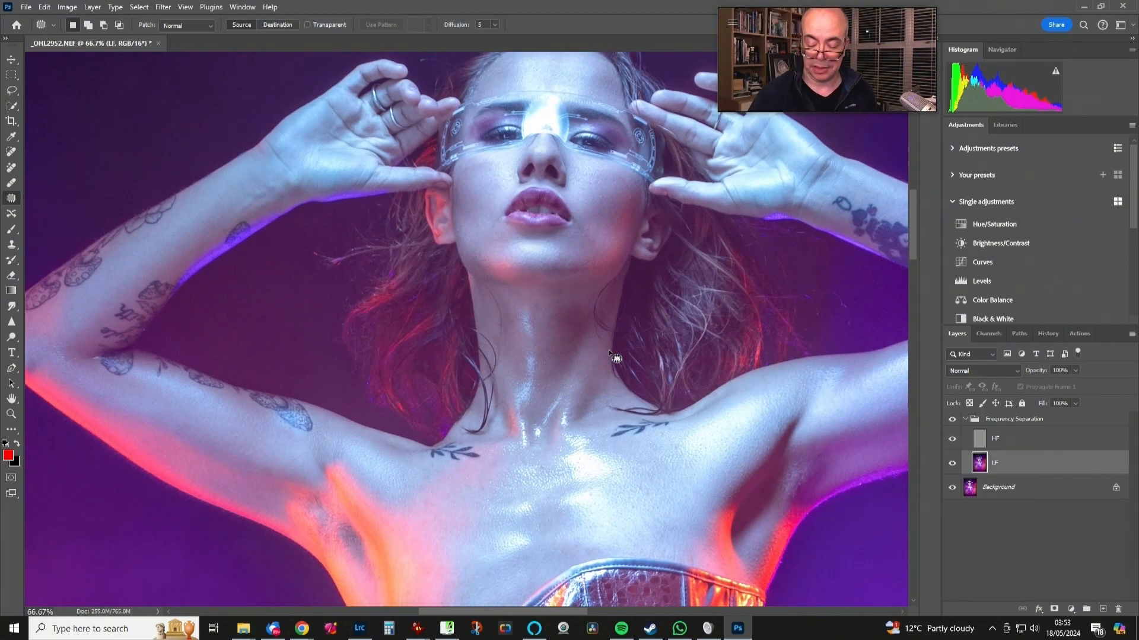
{"action": "key", "text": "ctrl+minus"}
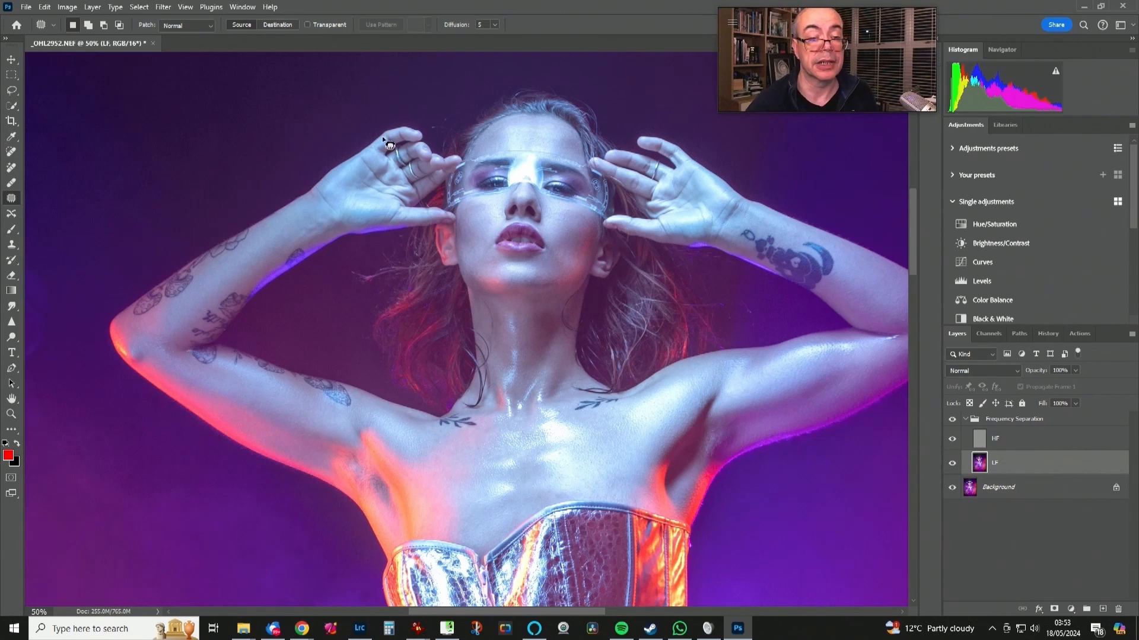
{"action": "mouse_move", "coordinate": [291, 214]}
{"action": "left_mouse_down"}
{"action": "mouse_move", "coordinate": [121, 319]}
{"action": "mouse_move", "coordinate": [119, 349]}
{"action": "mouse_move", "coordinate": [189, 410]}
{"action": "mouse_move", "coordinate": [267, 437]}
{"action": "mouse_move", "coordinate": [364, 509]}
{"action": "left_mouse_up"}
{"action": "mouse_move", "coordinate": [406, 551]}
{"action": "left_mouse_down"}
{"action": "mouse_move", "coordinate": [492, 548]}
{"action": "mouse_move", "coordinate": [597, 503]}
{"action": "mouse_move", "coordinate": [690, 512]}
{"action": "mouse_move", "coordinate": [721, 467]}
{"action": "mouse_move", "coordinate": [765, 437]}
{"action": "mouse_move", "coordinate": [926, 379]}
{"action": "mouse_move", "coordinate": [941, 338]}
{"action": "mouse_move", "coordinate": [929, 302]}
{"action": "mouse_move", "coordinate": [898, 275]}
{"action": "mouse_move", "coordinate": [729, 210]}
{"action": "mouse_move", "coordinate": [717, 247]}
{"action": "mouse_move", "coordinate": [794, 278]}
{"action": "mouse_move", "coordinate": [862, 338]}
{"action": "mouse_move", "coordinate": [714, 365]}
{"action": "mouse_move", "coordinate": [614, 403]}
{"action": "mouse_move", "coordinate": [579, 385]}
{"action": "mouse_move", "coordinate": [576, 290]}
{"action": "mouse_move", "coordinate": [468, 287]}
{"action": "mouse_move", "coordinate": [479, 382]}
{"action": "mouse_move", "coordinate": [440, 417]}
{"action": "mouse_move", "coordinate": [207, 344]}
{"action": "mouse_move", "coordinate": [292, 261]}
{"action": "mouse_move", "coordinate": [358, 226]}
{"action": "mouse_move", "coordinate": [346, 198]}
{"action": "mouse_move", "coordinate": [313, 193]}
{"action": "left_mouse_up"}
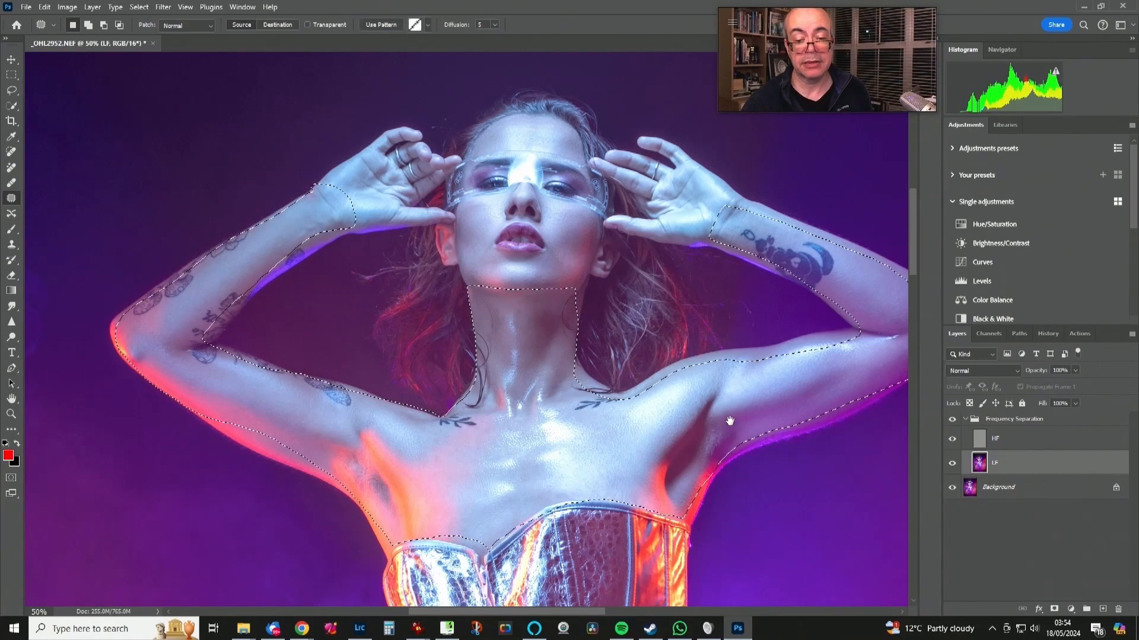
Extend and refine the body selection along the elbows, forearms, upper arms and neck, and clear the selection.
{"action": "left_click_drag", "start_coordinate": [721, 430], "coordinate": [607, 389]}
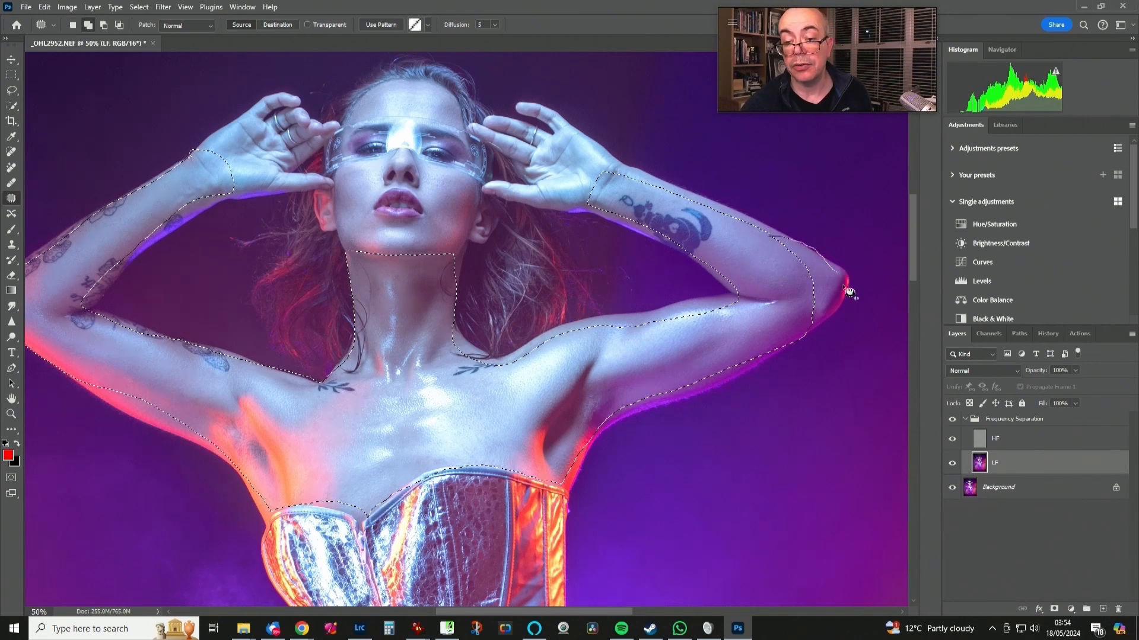
{"action": "left_click_drag", "start_coordinate": [721, 336], "coordinate": [735, 307]}
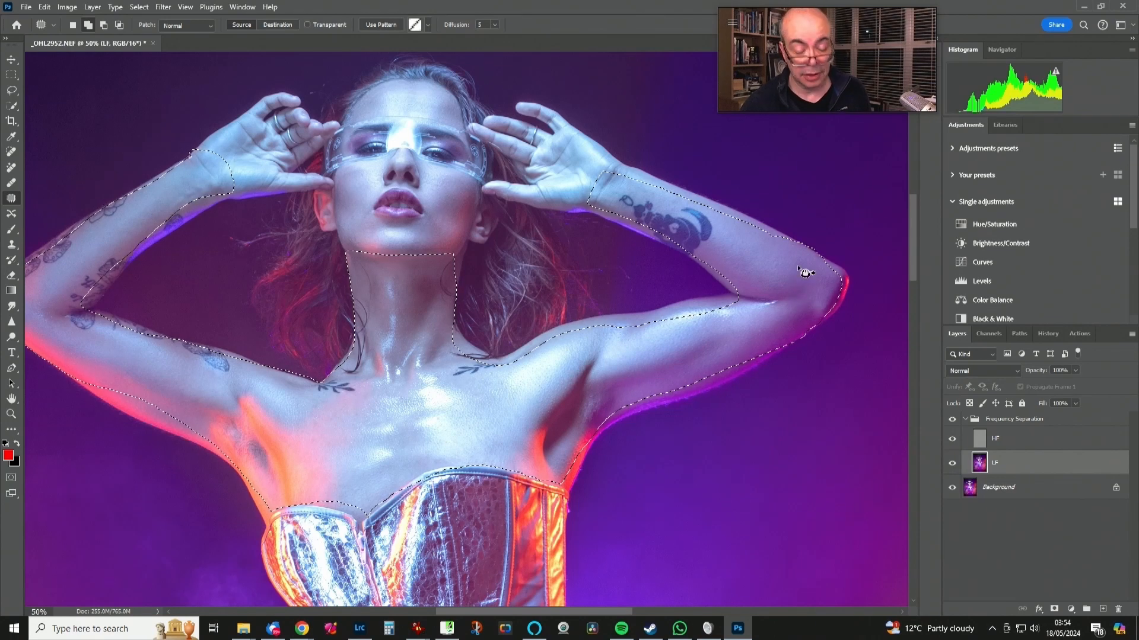
{"action": "mouse_move", "coordinate": [752, 221]}
{"action": "left_mouse_down"}
{"action": "mouse_move", "coordinate": [816, 251]}
{"action": "mouse_move", "coordinate": [858, 223]}
{"action": "left_mouse_up"}
{"action": "mouse_move", "coordinate": [779, 234]}
{"action": "left_mouse_down"}
{"action": "mouse_move", "coordinate": [811, 249]}
{"action": "mouse_move", "coordinate": [854, 245]}
{"action": "mouse_move", "coordinate": [852, 228]}
{"action": "mouse_move", "coordinate": [822, 257]}
{"action": "mouse_move", "coordinate": [882, 237]}
{"action": "mouse_move", "coordinate": [872, 227]}
{"action": "left_mouse_up"}
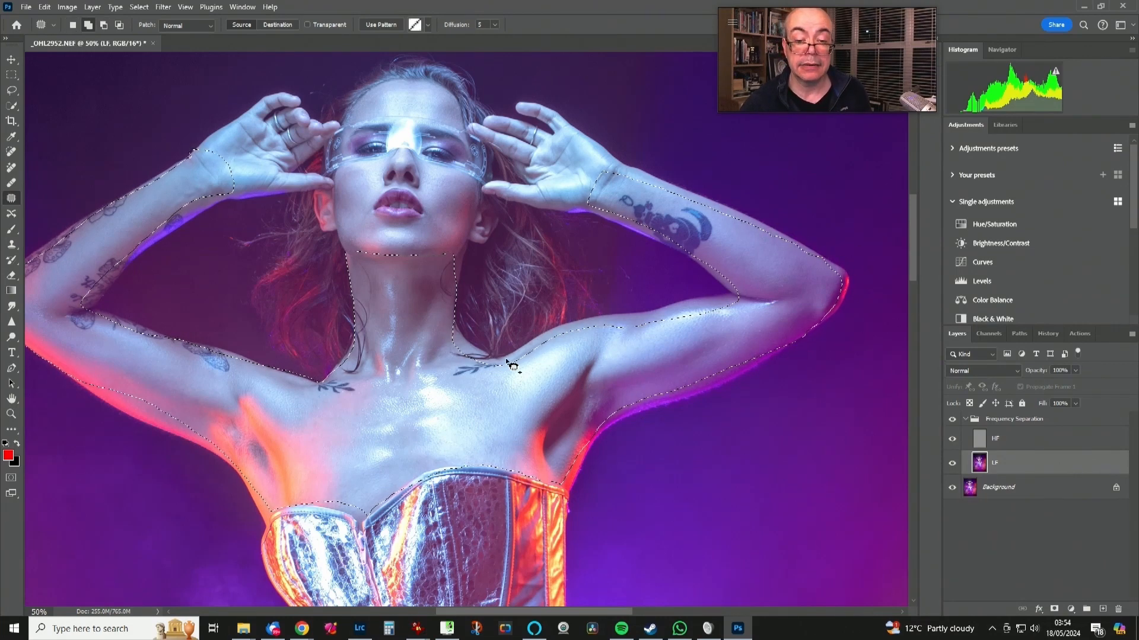
{"action": "mouse_move", "coordinate": [684, 318]}
{"action": "left_mouse_down"}
{"action": "mouse_move", "coordinate": [748, 298]}
{"action": "mouse_move", "coordinate": [748, 330]}
{"action": "mouse_move", "coordinate": [602, 387]}
{"action": "left_mouse_up"}
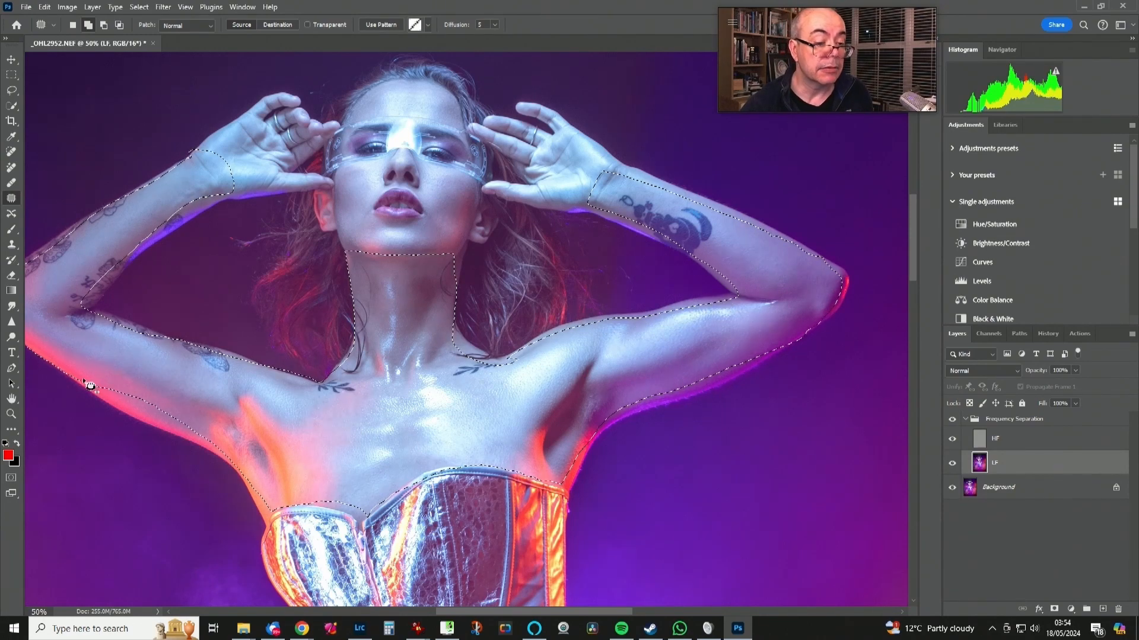
{"action": "mouse_move", "coordinate": [83, 380]}
{"action": "left_mouse_down"}
{"action": "mouse_move", "coordinate": [136, 420]}
{"action": "mouse_move", "coordinate": [207, 434]}
{"action": "mouse_move", "coordinate": [199, 399]}
{"action": "mouse_move", "coordinate": [114, 376]}
{"action": "left_mouse_up"}
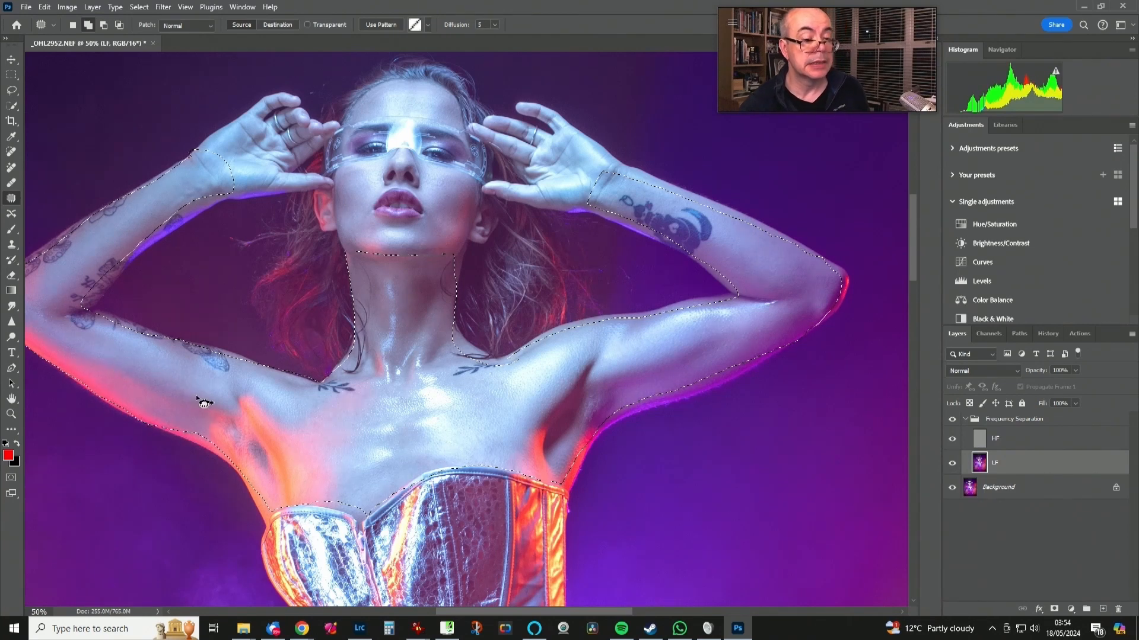
{"action": "left_click_drag", "start_coordinate": [191, 384], "coordinate": [371, 389]}
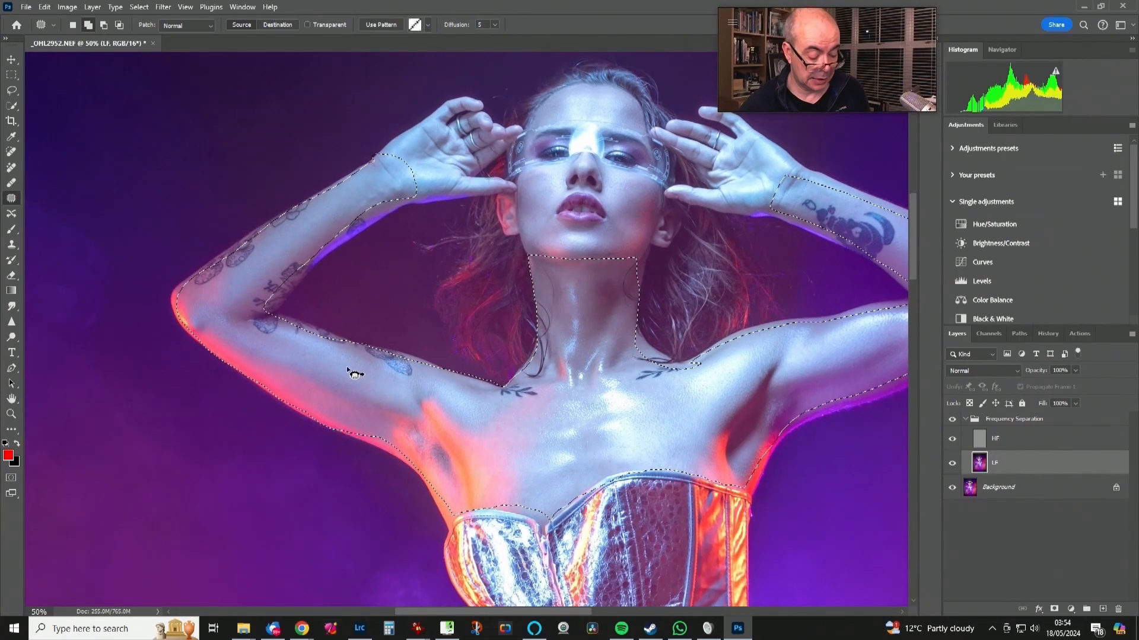
{"action": "left_click_drag", "start_coordinate": [288, 278], "coordinate": [413, 195]}
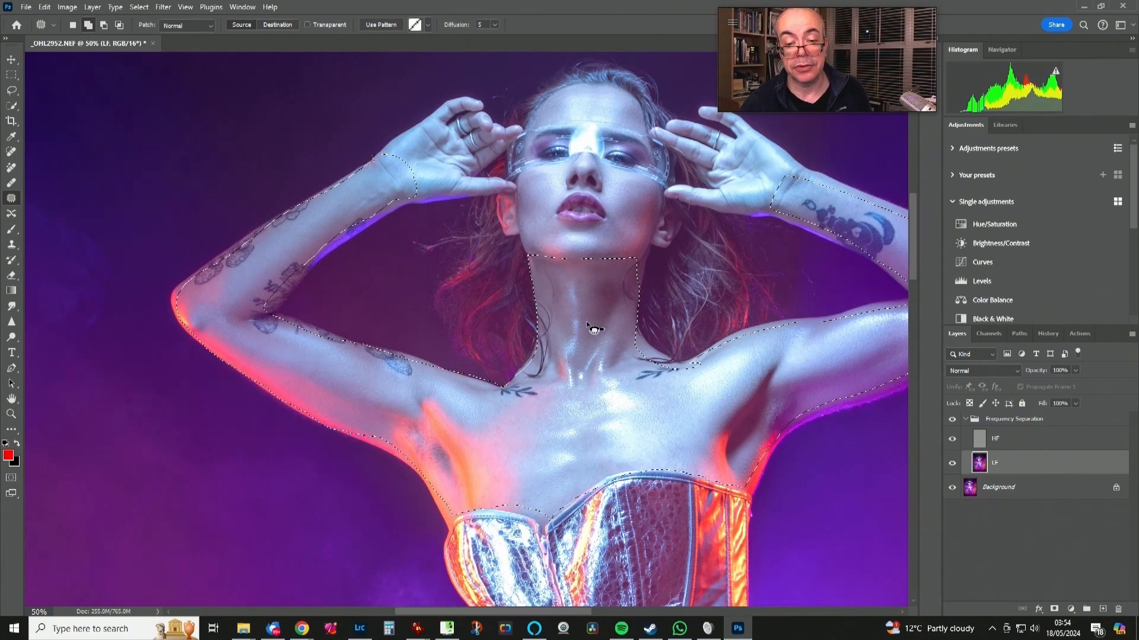
{"action": "left_click_drag", "start_coordinate": [622, 354], "coordinate": [502, 362]}
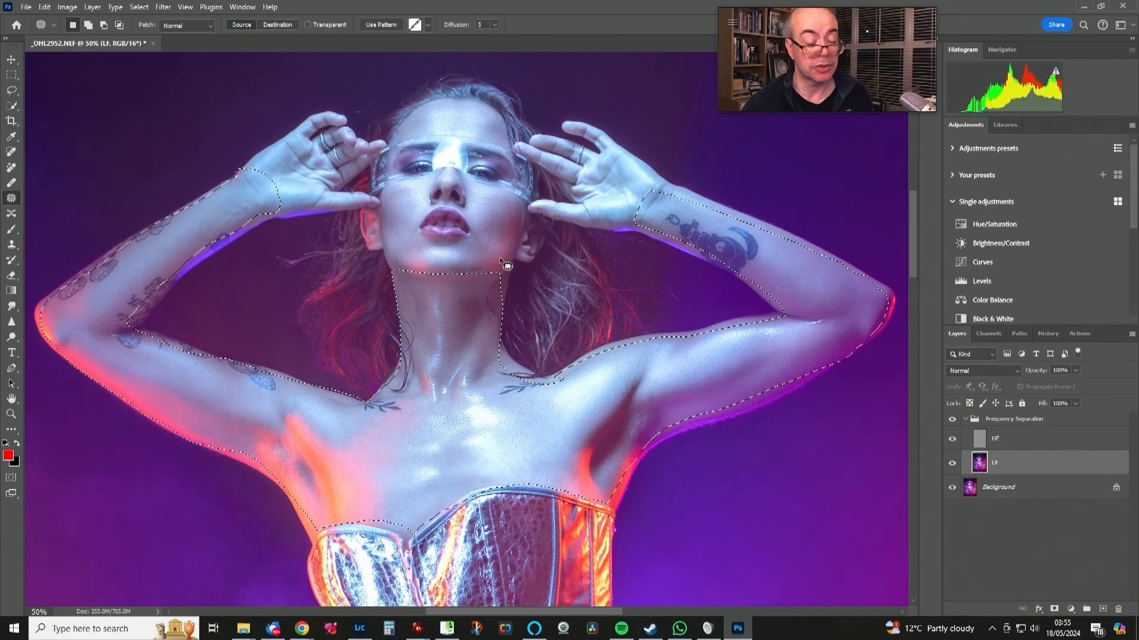
{"action": "key", "text": "ctrl+d"}
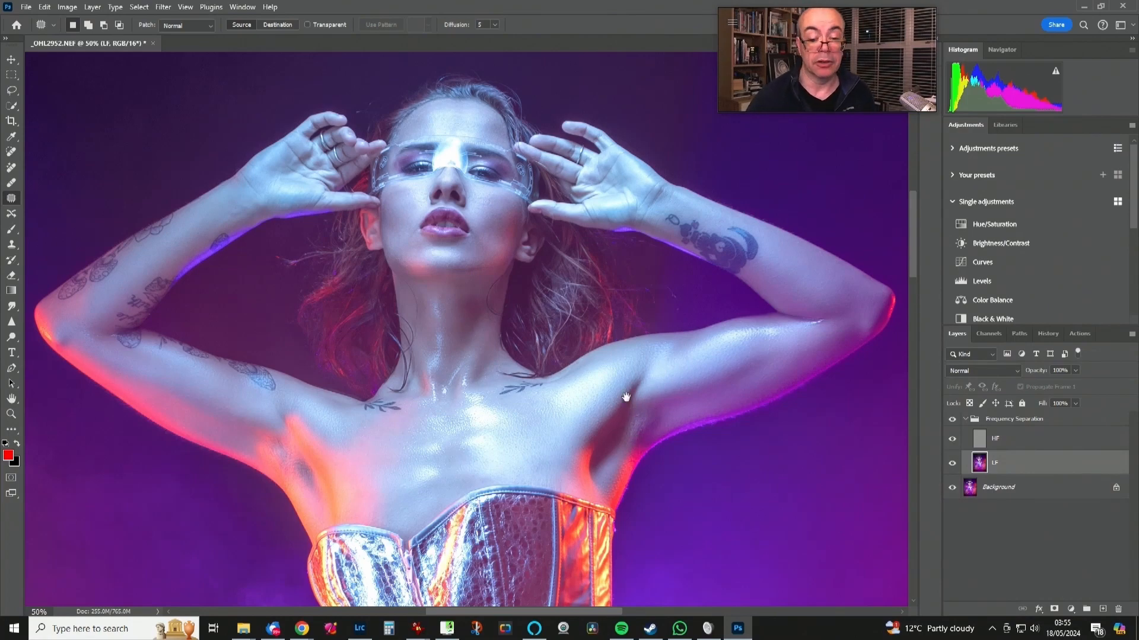
Outline the untattooed leg from the skirt hem to the ankle strap on the LF layer with the Patch tool.
{"action": "left_click_drag", "start_coordinate": [664, 494], "coordinate": [574, 127]}
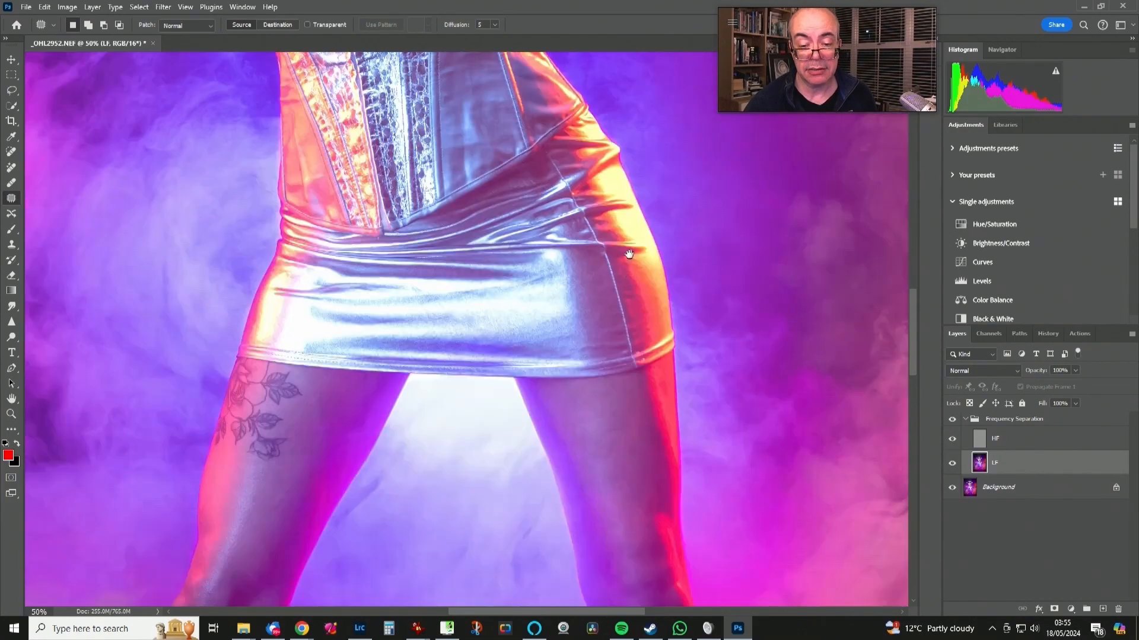
{"action": "left_click_drag", "start_coordinate": [659, 462], "coordinate": [656, 274]}
{"action": "left_click_drag", "start_coordinate": [656, 332], "coordinate": [539, 178]}
{"action": "key", "text": "ctrl+minus"}
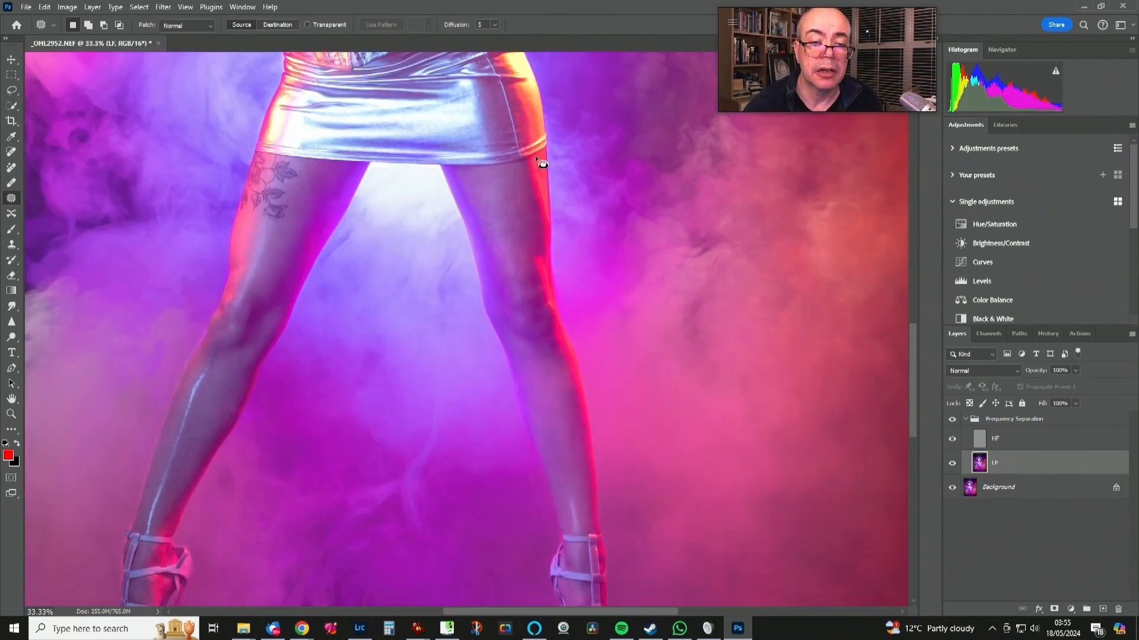
{"action": "mouse_move", "coordinate": [541, 153]}
{"action": "left_mouse_down"}
{"action": "mouse_move", "coordinate": [470, 178]}
{"action": "mouse_move", "coordinate": [457, 198]}
{"action": "mouse_move", "coordinate": [574, 530]}
{"action": "mouse_move", "coordinate": [596, 512]}
{"action": "mouse_move", "coordinate": [593, 442]}
{"action": "mouse_move", "coordinate": [547, 232]}
{"action": "mouse_move", "coordinate": [543, 169]}
{"action": "mouse_move", "coordinate": [558, 139]}
{"action": "left_mouse_up"}
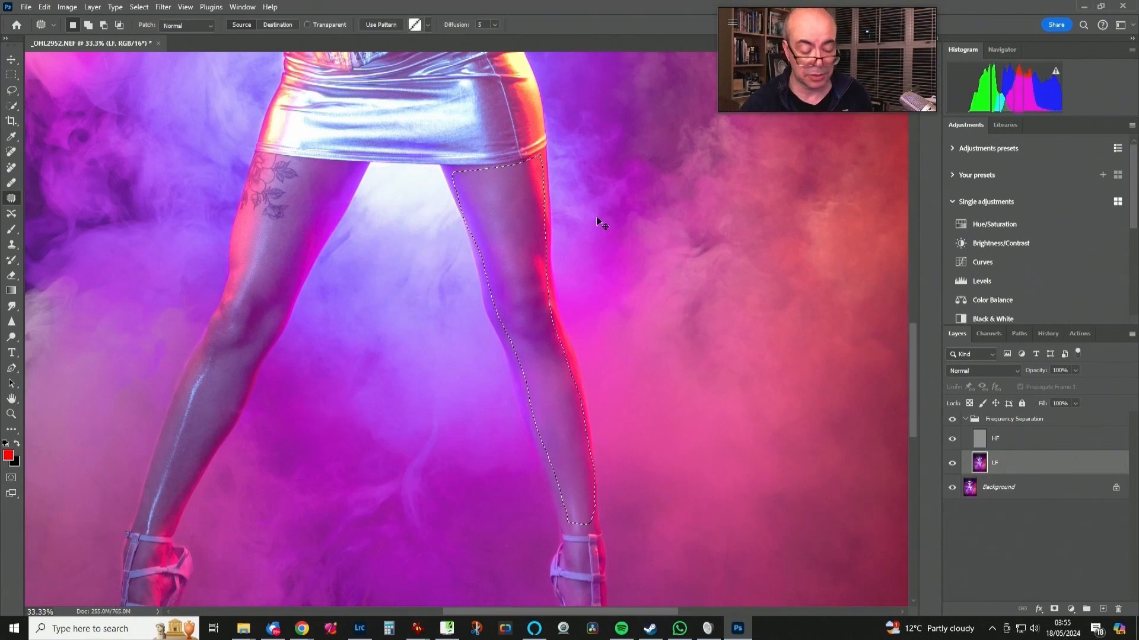
Outline the tattooed leg excluding its tattoo, and the other leg's upper thigh separately, with the Patch tool, and clear the selection.
{"action": "mouse_move", "coordinate": [301, 162]}
{"action": "left_mouse_down"}
{"action": "mouse_move", "coordinate": [276, 226]}
{"action": "mouse_move", "coordinate": [250, 228]}
{"action": "mouse_move", "coordinate": [236, 262]}
{"action": "mouse_move", "coordinate": [140, 524]}
{"action": "mouse_move", "coordinate": [154, 533]}
{"action": "mouse_move", "coordinate": [180, 512]}
{"action": "mouse_move", "coordinate": [354, 165]}
{"action": "mouse_move", "coordinate": [308, 178]}
{"action": "left_mouse_up"}
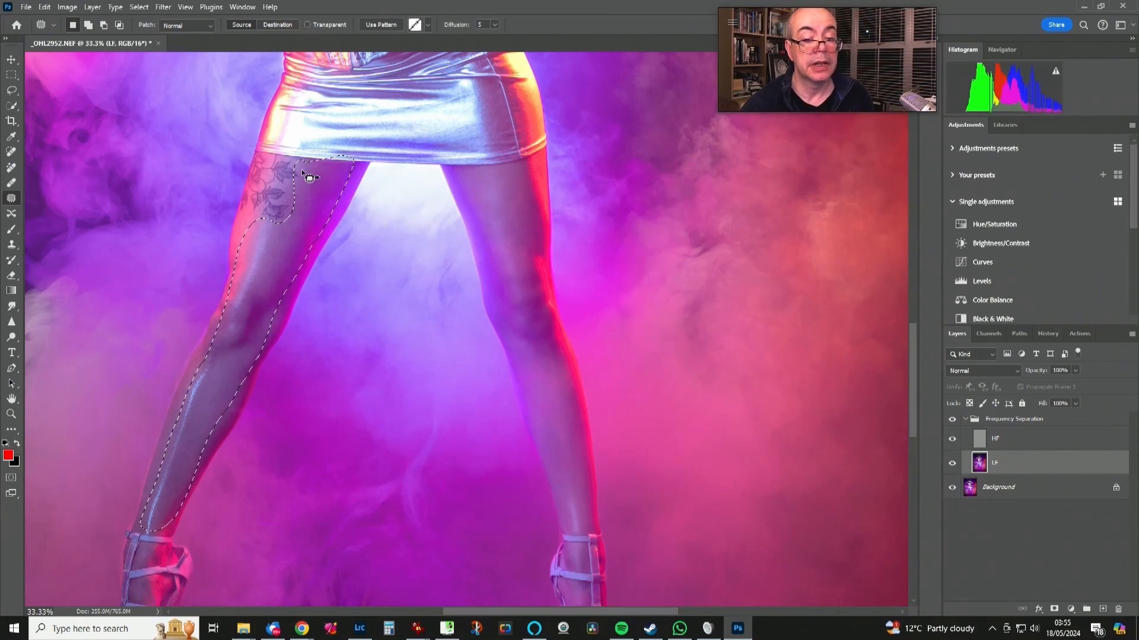
{"action": "mouse_move", "coordinate": [507, 168]}
{"action": "left_mouse_down"}
{"action": "mouse_move", "coordinate": [476, 200]}
{"action": "mouse_move", "coordinate": [499, 251]}
{"action": "mouse_move", "coordinate": [529, 248]}
{"action": "mouse_move", "coordinate": [522, 155]}
{"action": "left_mouse_up"}
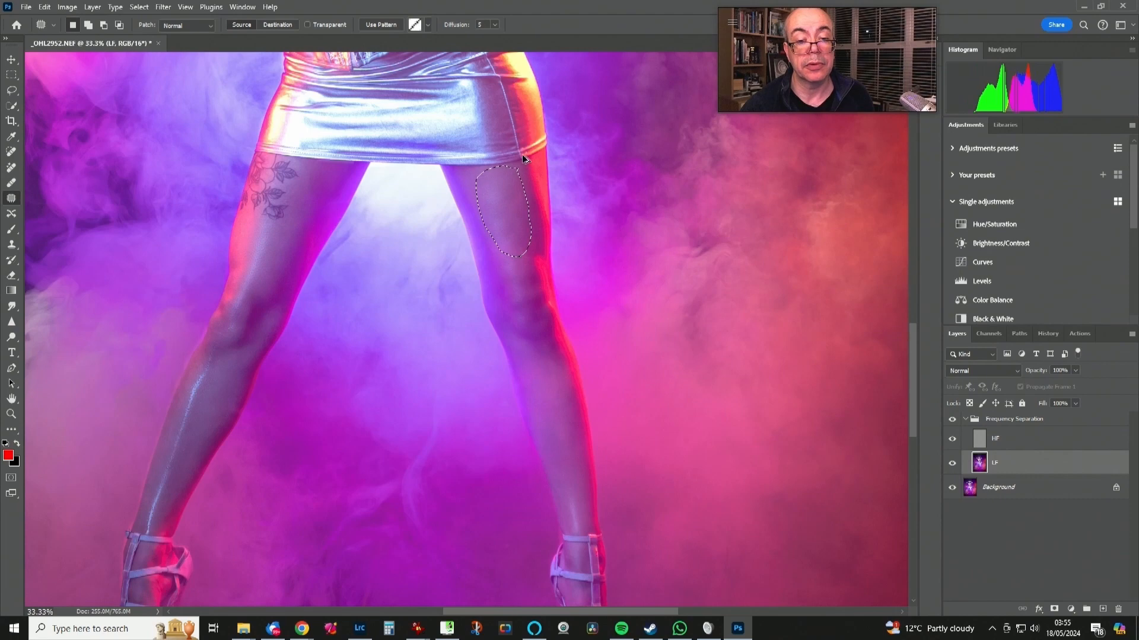
{"action": "key", "text": "ctrl+d"}
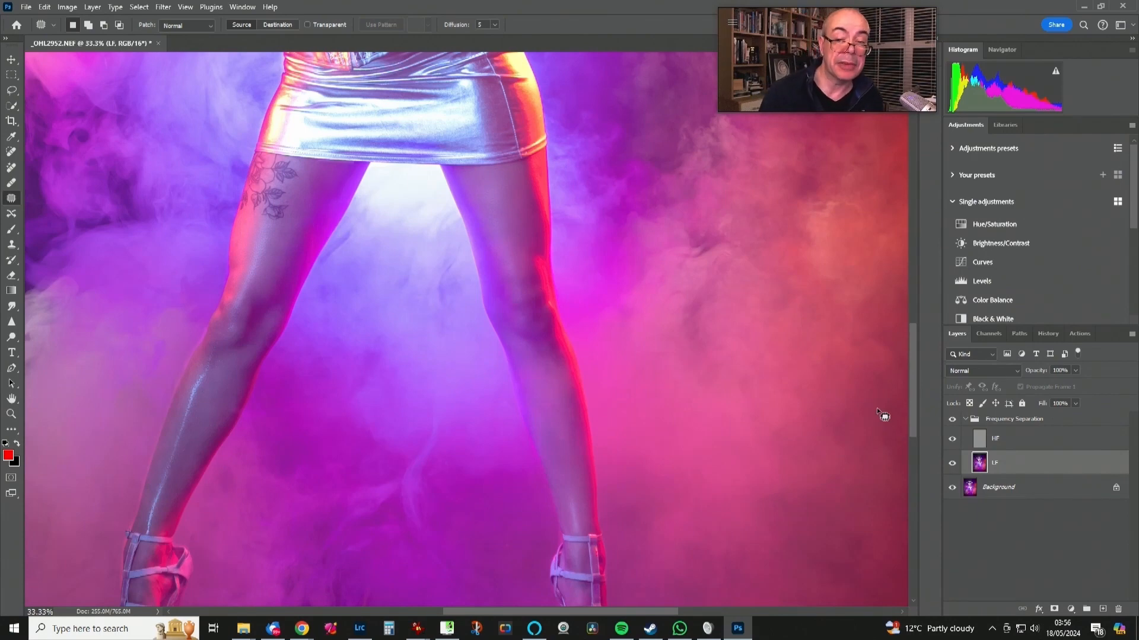
Duplicate the LF layer and activate the Mixer Brush for blending on the copy.
{"action": "key", "text": "ctrl+j"}
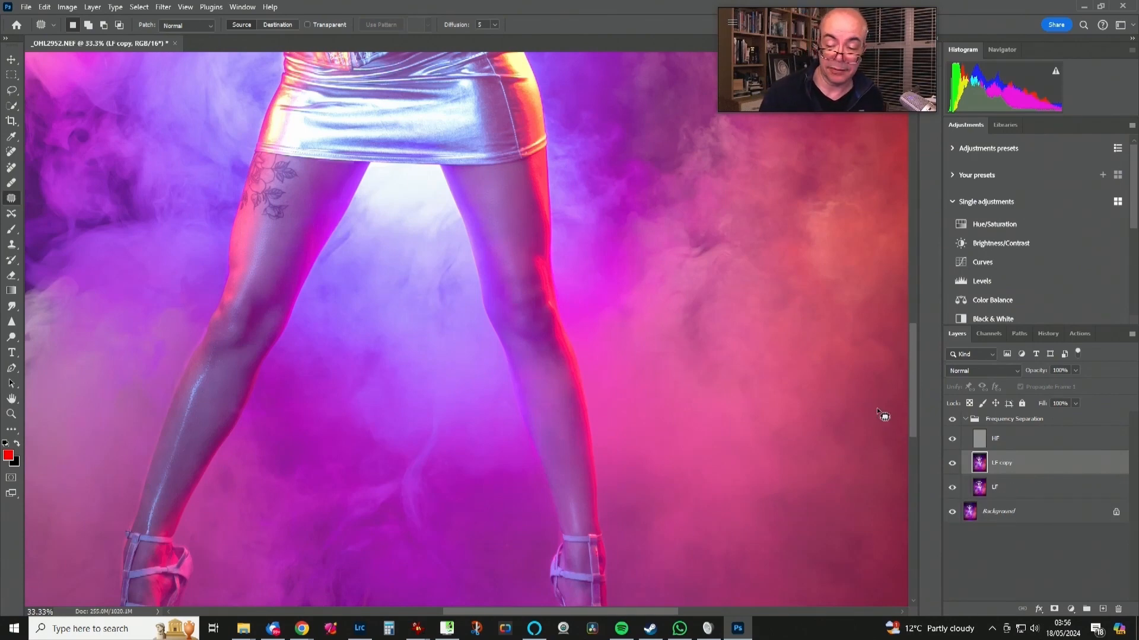
{"action": "key", "text": "b"}
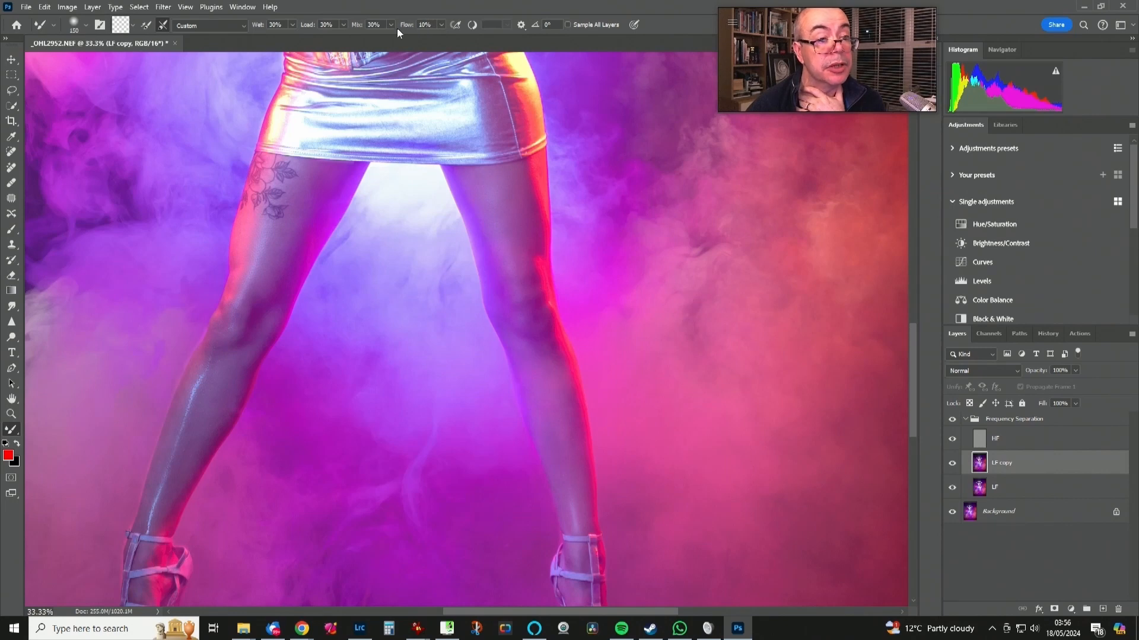
{"action": "left_click", "coordinate": [161, 26]}
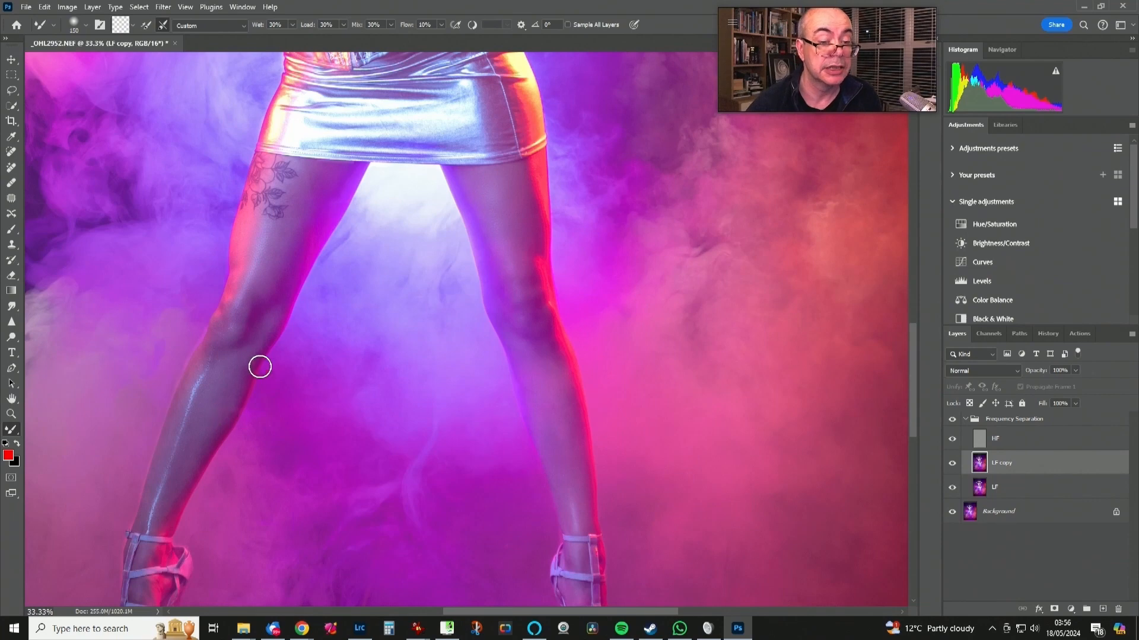
Blend the skin tones down the untattooed leg on the LF copy with the Mixer Brush, varying the brush size between 50 and 100.
{"action": "key", "text": "bracketleft"}
{"action": "key", "text": "bracketleft"}
{"action": "key", "text": "bracketleft"}
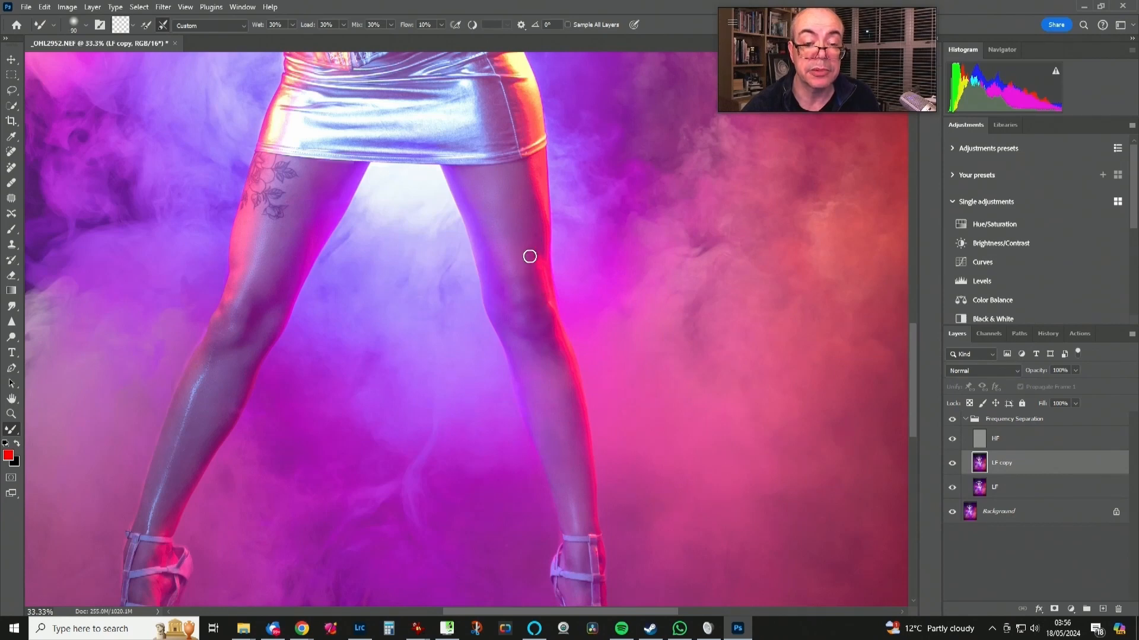
{"action": "key", "text": "bracketleft"}
{"action": "key", "text": "bracketleft"}
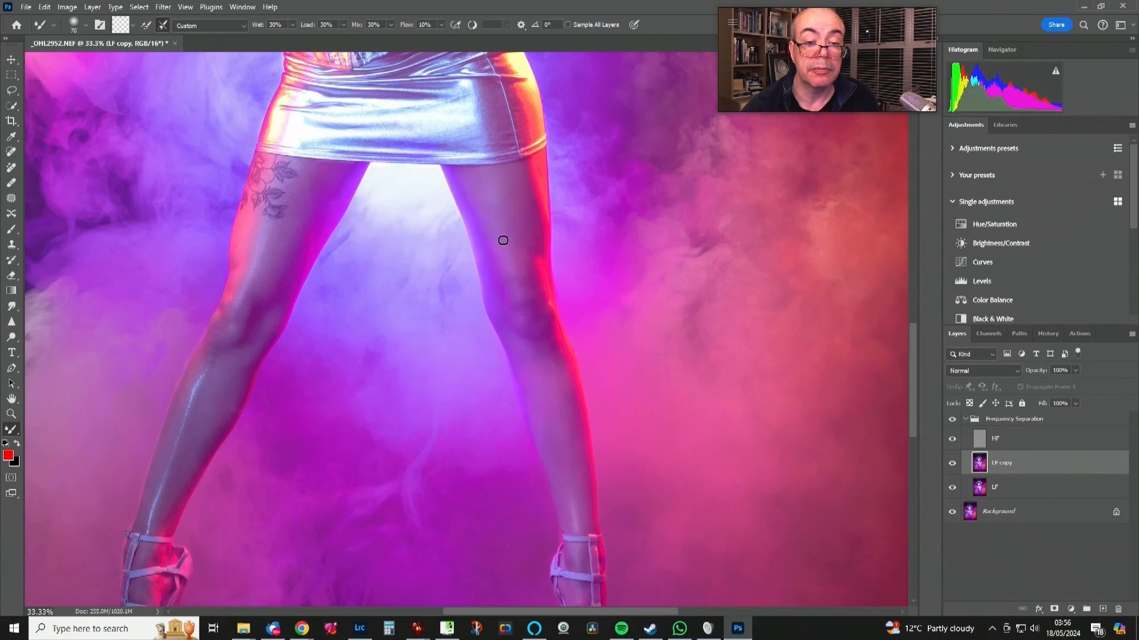
{"action": "key", "text": "bracketright"}
{"action": "key", "text": "bracketright"}
{"action": "key", "text": "bracketright"}
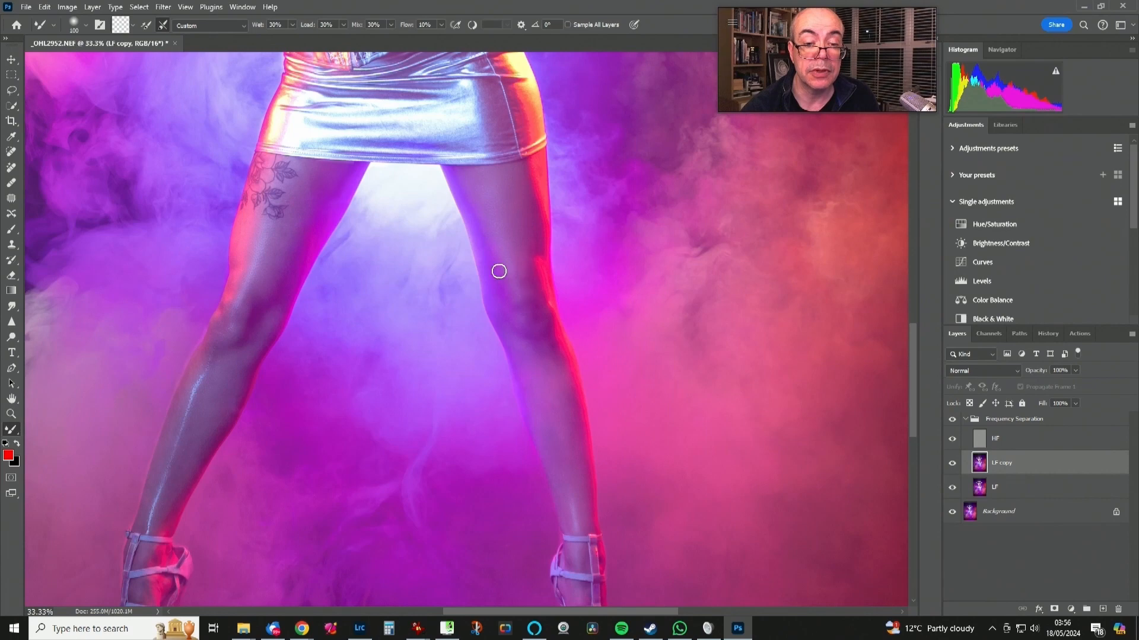
{"action": "key", "text": "bracketleft"}
{"action": "key", "text": "bracketleft"}
{"action": "key", "text": "bracketleft"}
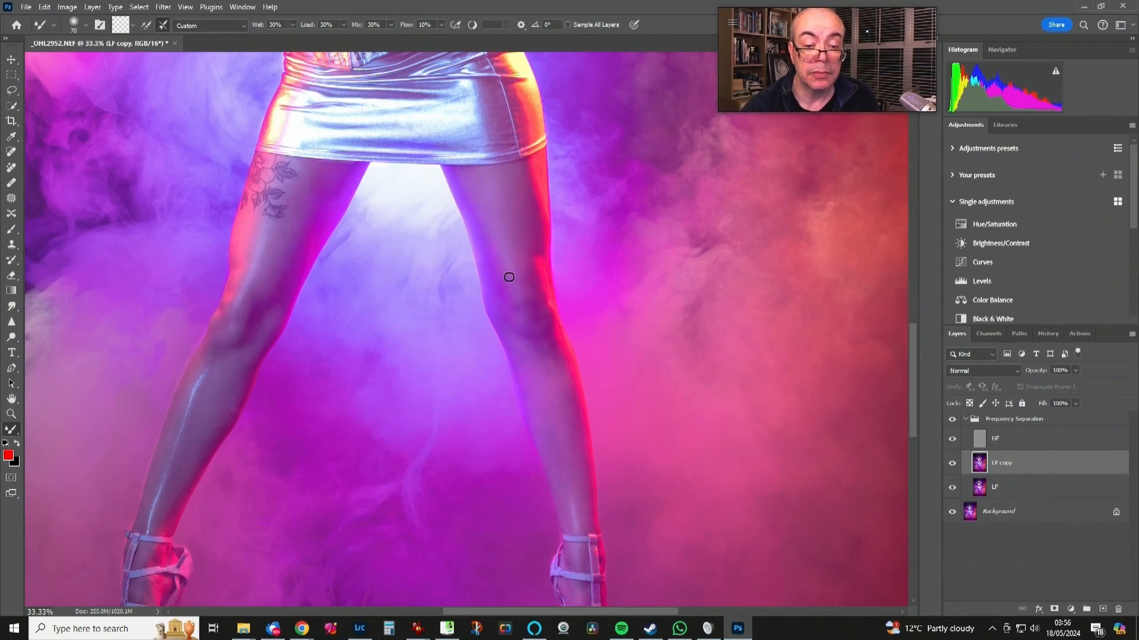
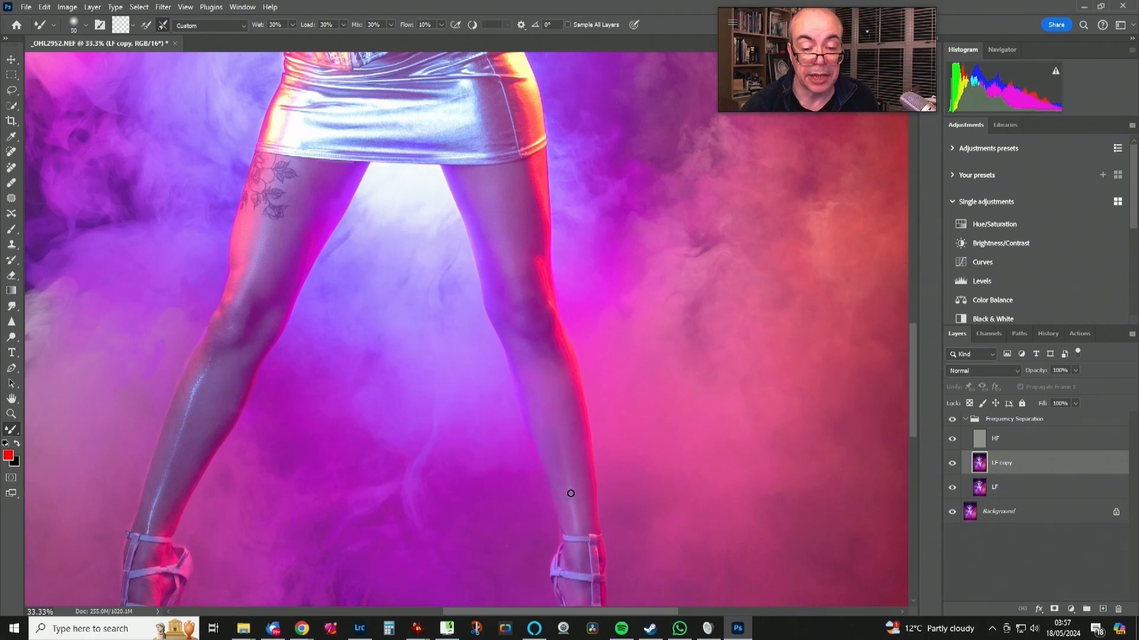
{"action": "key", "text": "bracketright"}
{"action": "key", "text": "bracketright"}
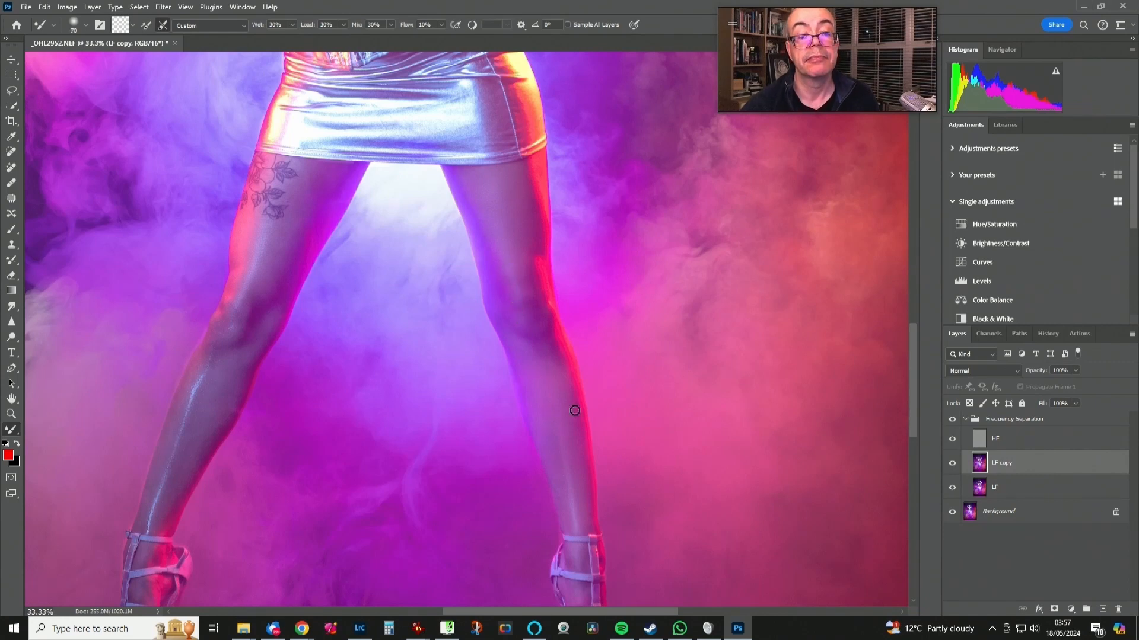
Compare the leg before and after blending by toggling the visibility of the LF copy layer.
{"action": "left_click", "coordinate": [952, 466]}
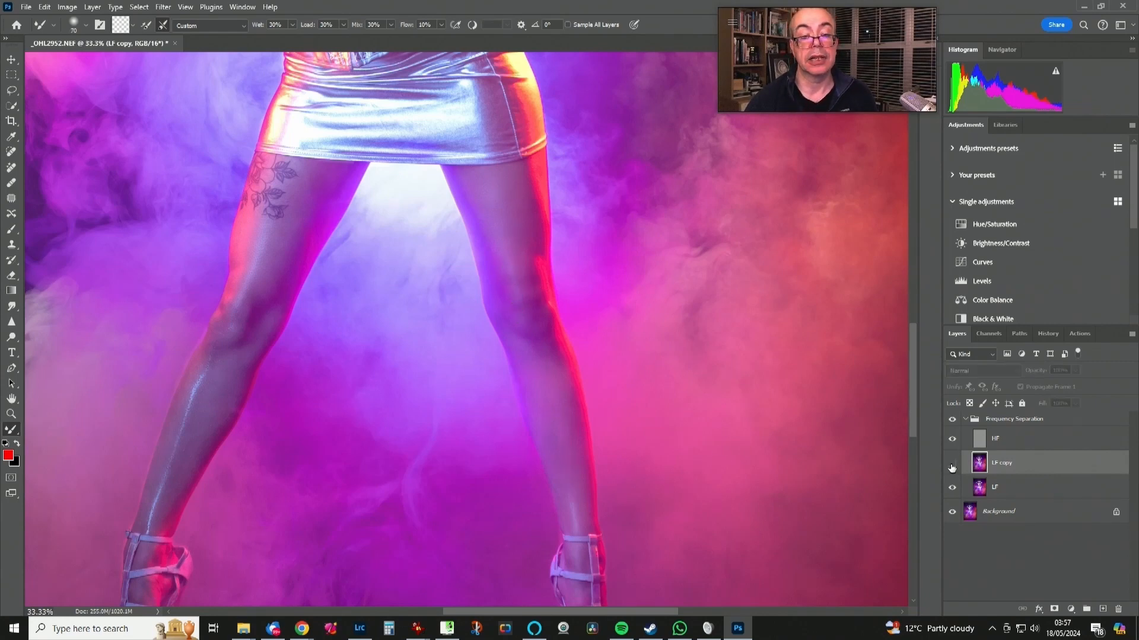
{"action": "left_click", "coordinate": [952, 466]}
{"action": "left_click", "coordinate": [952, 465]}
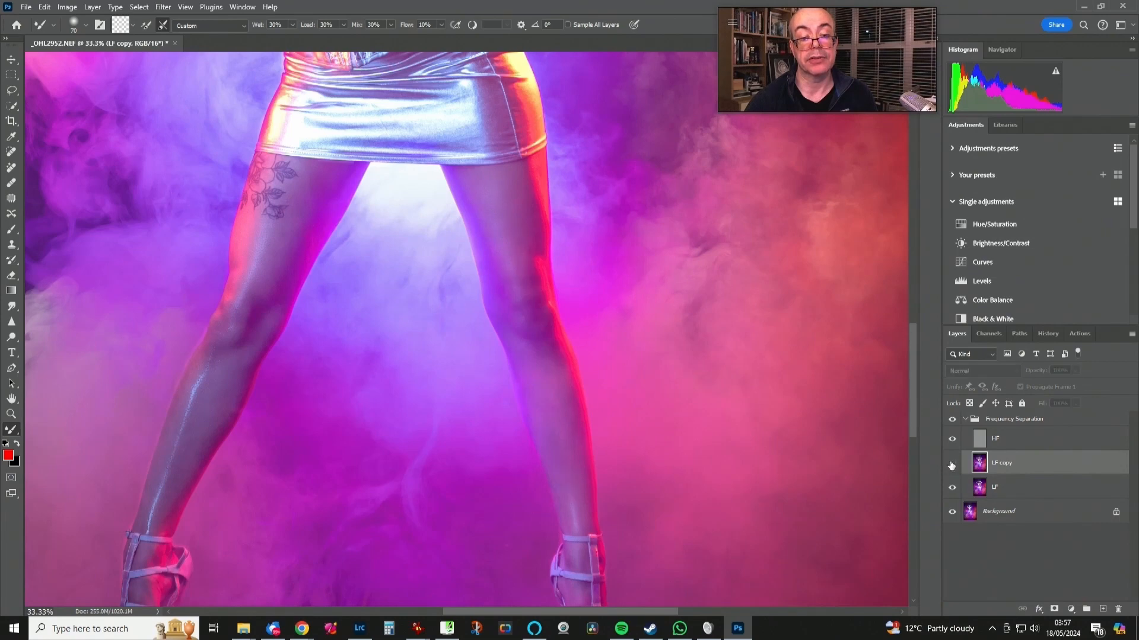
{"action": "left_click", "coordinate": [951, 466]}
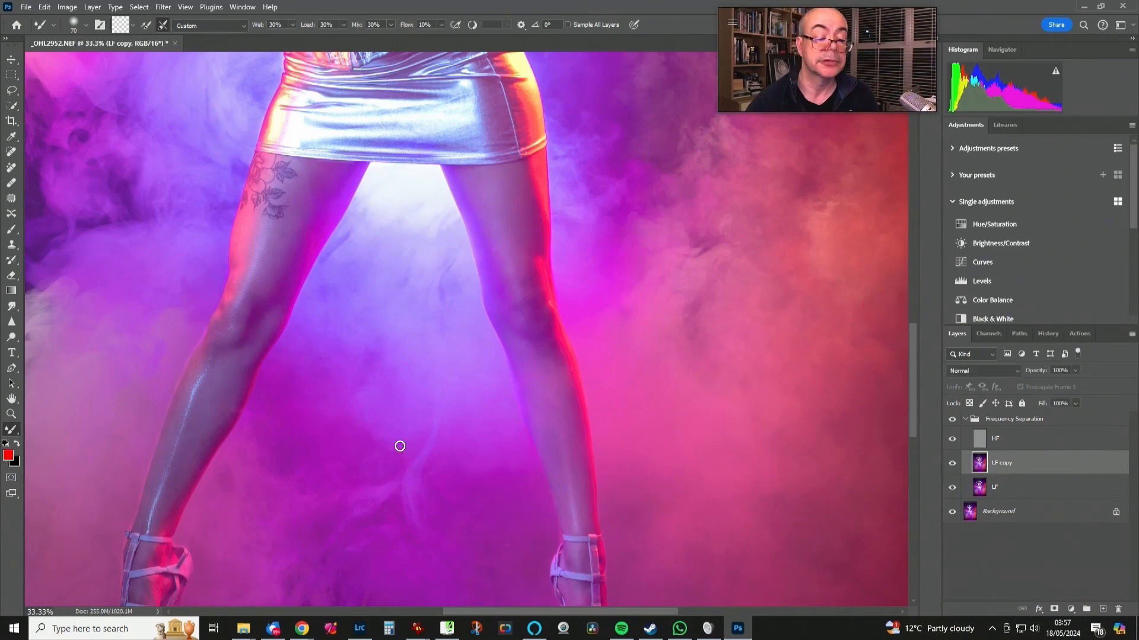
Blend the skin tones on the tattooed leg's knee and shin with the Mixer Brush, adjusting the brush size to fit each area.
{"action": "key", "text": "bracketleft"}
{"action": "key", "text": "bracketleft"}
{"action": "key", "text": "bracketleft"}
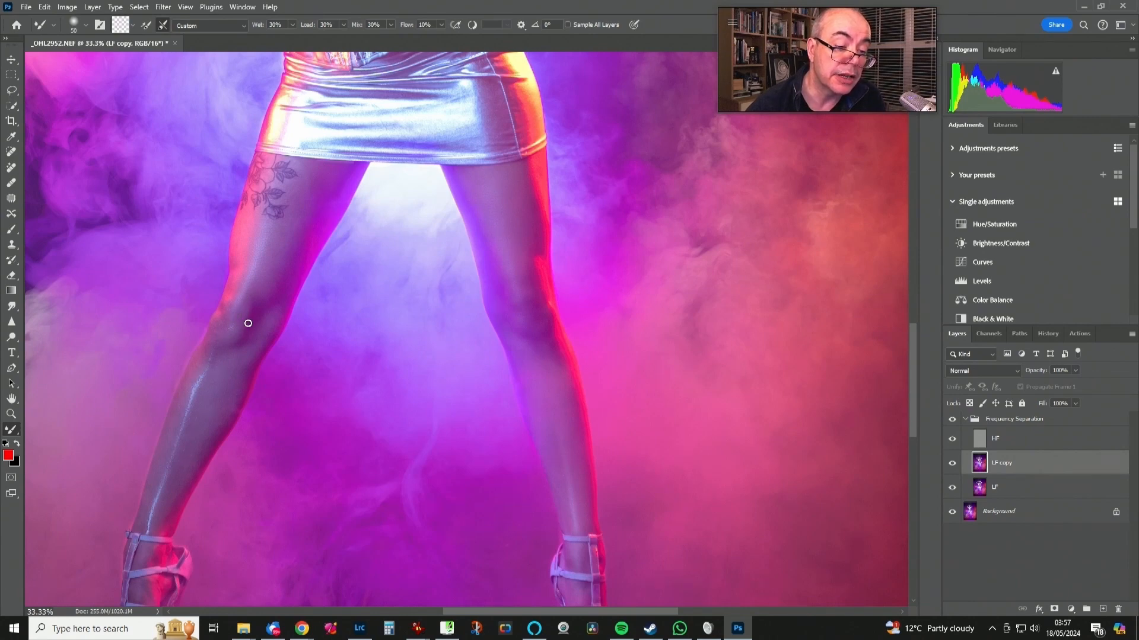
{"action": "key", "text": "bracketright"}
{"action": "key", "text": "bracketright"}
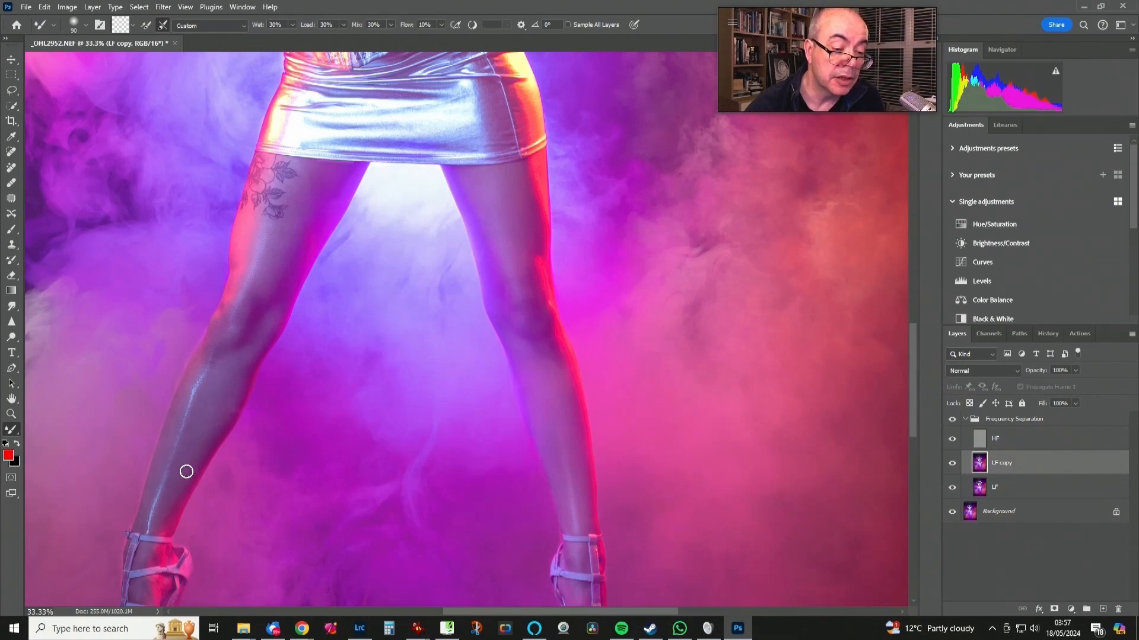
{"action": "key", "text": "bracketright"}
{"action": "key", "text": "bracketright"}
{"action": "key", "text": "bracketleft"}
{"action": "key", "text": "bracketleft"}
{"action": "key", "text": "bracketleft"}
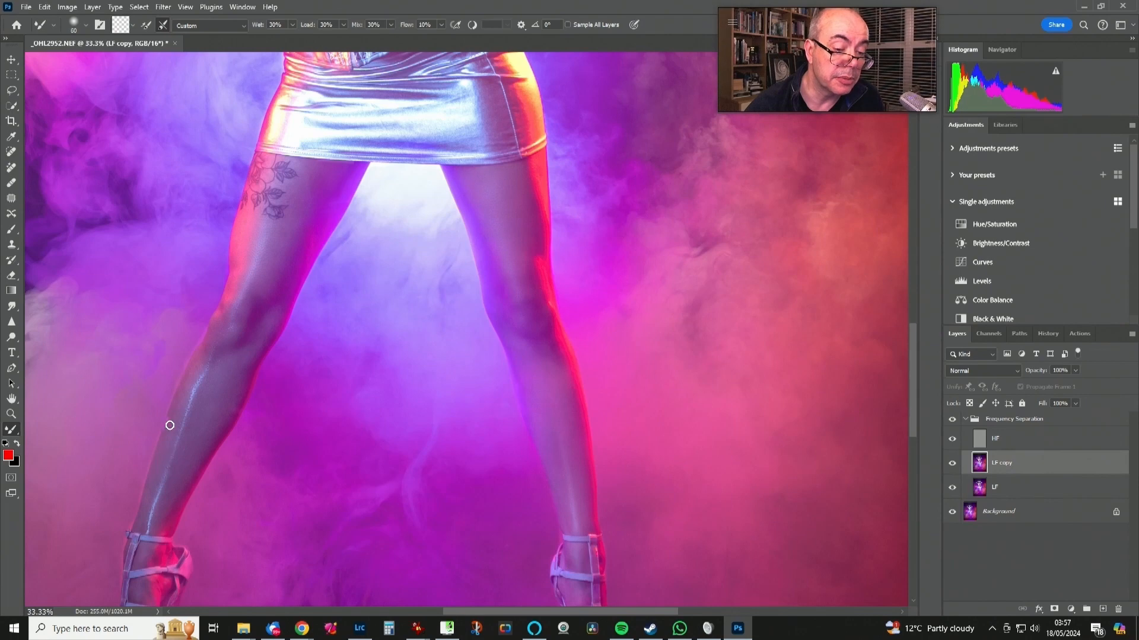
{"action": "mouse_move", "coordinate": [150, 507]}
{"action": "left_mouse_down"}
{"action": "mouse_move", "coordinate": [144, 518]}
{"action": "mouse_move", "coordinate": [148, 507]}
{"action": "left_mouse_up"}
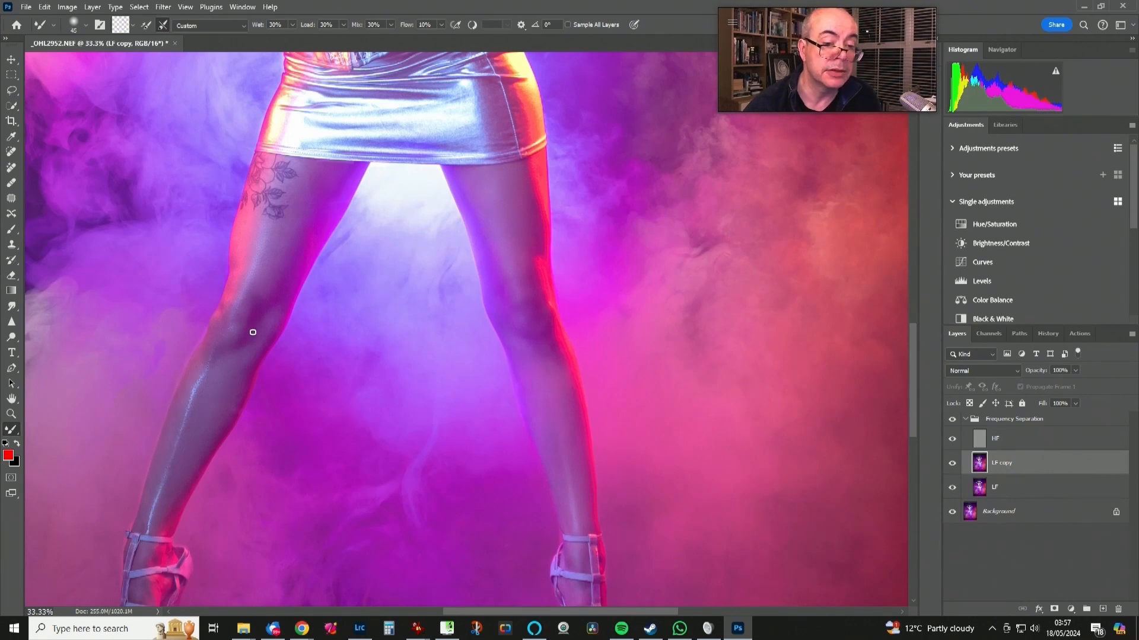
Blend the skin tones on the tattooed leg from the thigh below the tattoo to just under the knee, using a larger Mixer Brush.
{"action": "key", "text": "bracketright"}
{"action": "key", "text": "bracketright"}
{"action": "key", "text": "bracketright"}
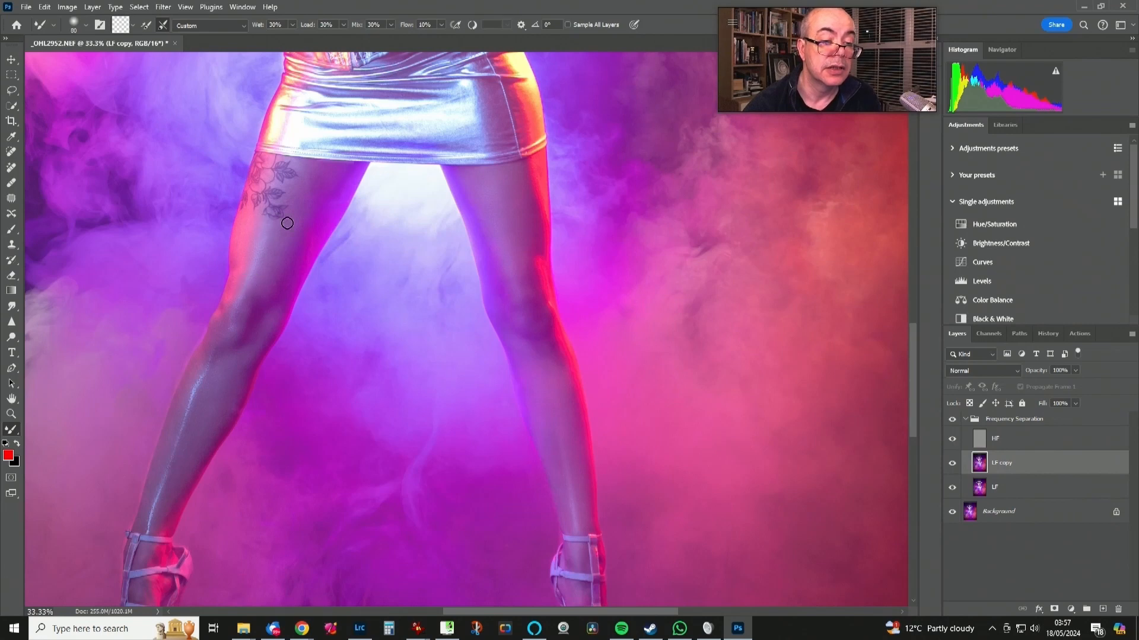
{"action": "mouse_move", "coordinate": [280, 257]}
{"action": "left_mouse_down"}
{"action": "mouse_move", "coordinate": [262, 285]}
{"action": "mouse_move", "coordinate": [274, 274]}
{"action": "left_mouse_up"}
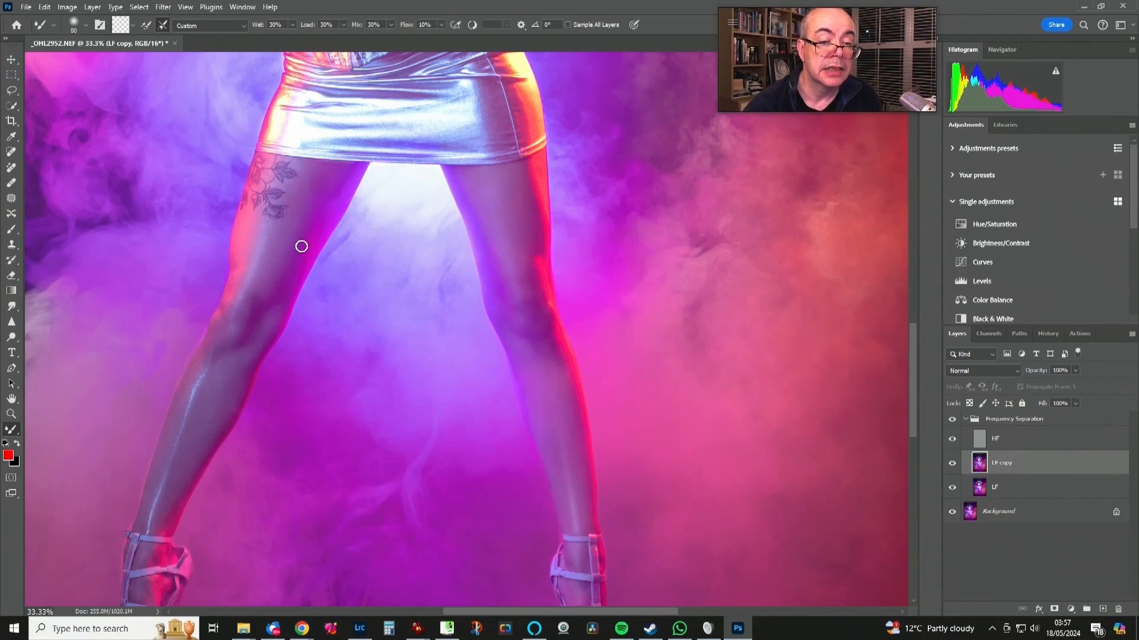
{"action": "left_click_drag", "start_coordinate": [246, 365], "coordinate": [241, 393]}
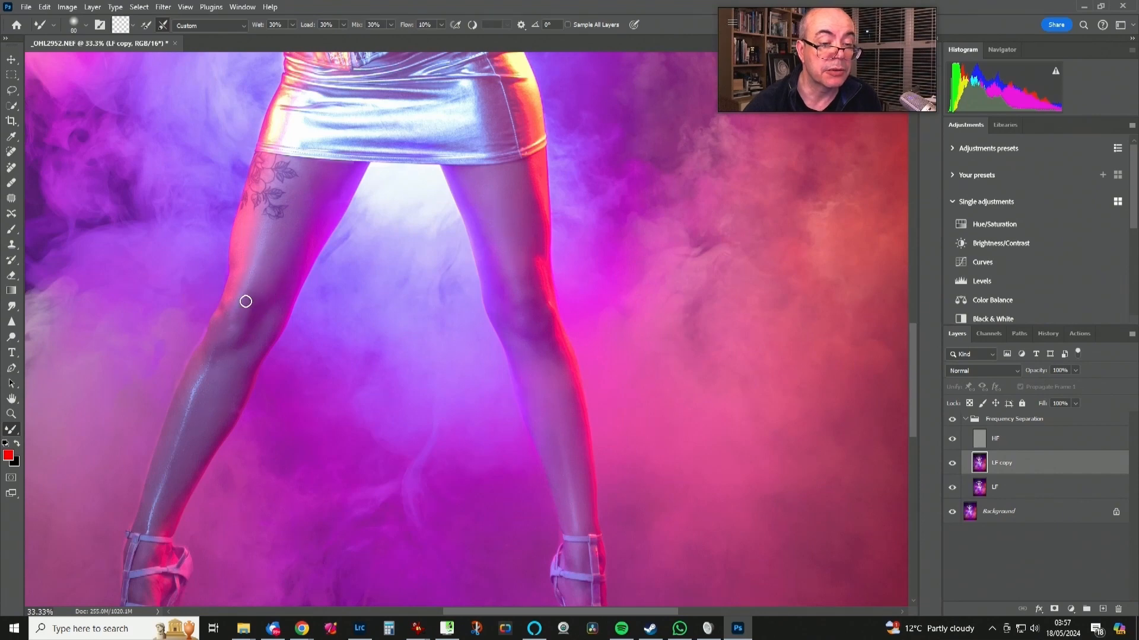
Touch up the skin blending on the thigh below the tattoo with the Mixer Brush, adjusting the brush size to 50.
{"action": "left_click_drag", "start_coordinate": [557, 372], "coordinate": [602, 559]}
{"action": "left_click_drag", "start_coordinate": [526, 385], "coordinate": [592, 577]}
{"action": "mouse_move", "coordinate": [492, 271]}
{"action": "left_mouse_down"}
{"action": "mouse_move", "coordinate": [512, 411]}
{"action": "mouse_move", "coordinate": [472, 447]}
{"action": "left_mouse_up"}
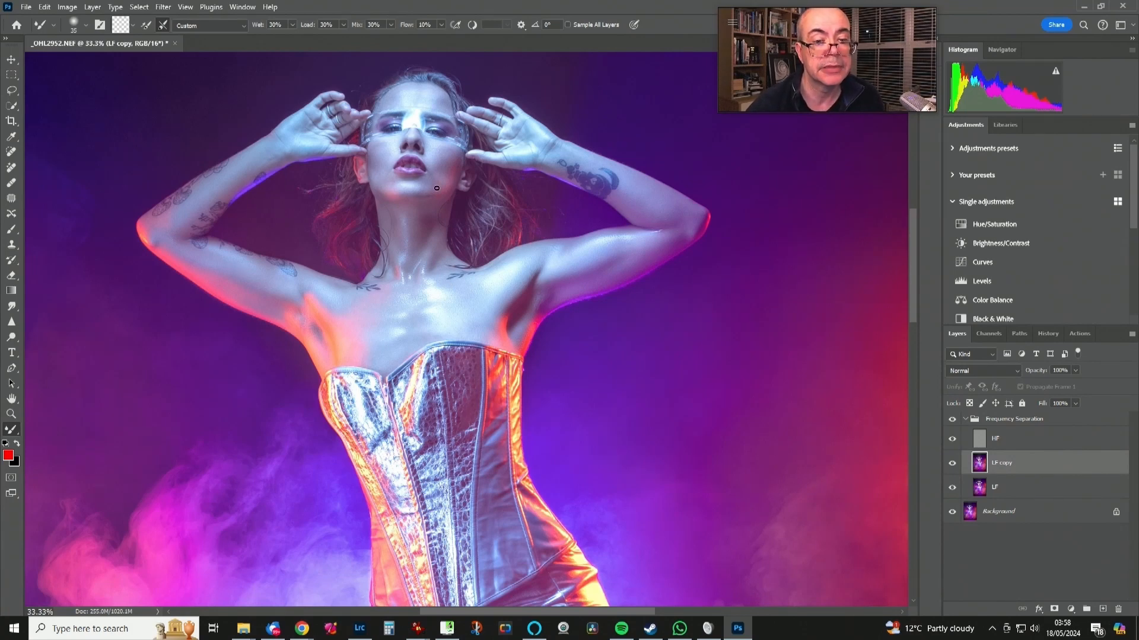
{"action": "left_click_drag", "start_coordinate": [563, 391], "coordinate": [606, 169]}
{"action": "left_click_drag", "start_coordinate": [650, 299], "coordinate": [686, 112]}
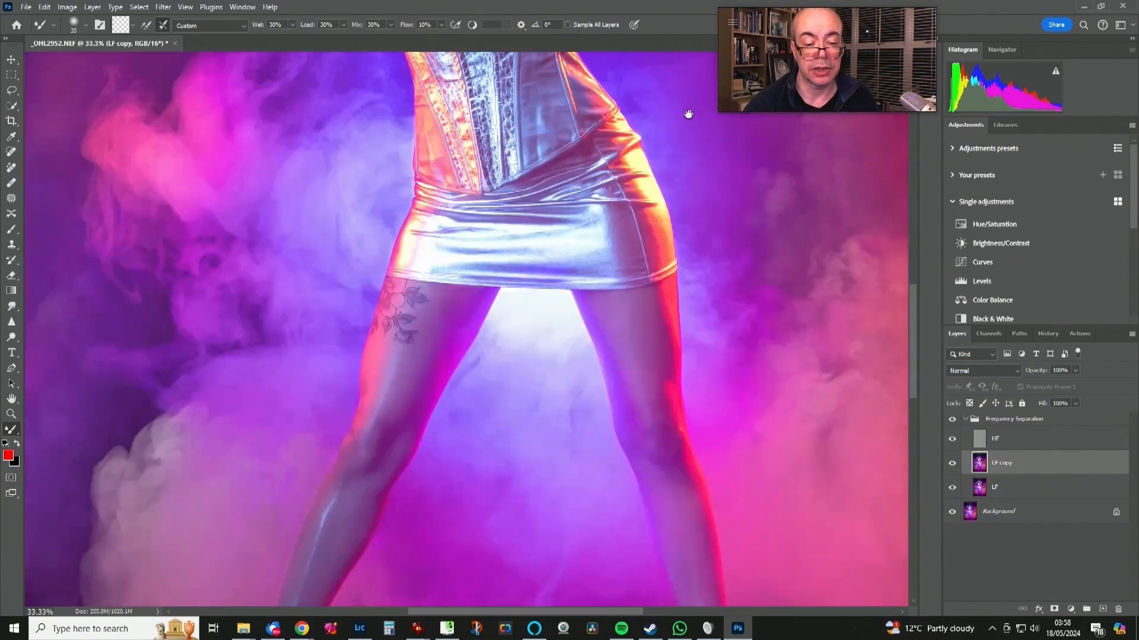
{"action": "left_click_drag", "start_coordinate": [656, 345], "coordinate": [648, 213]}
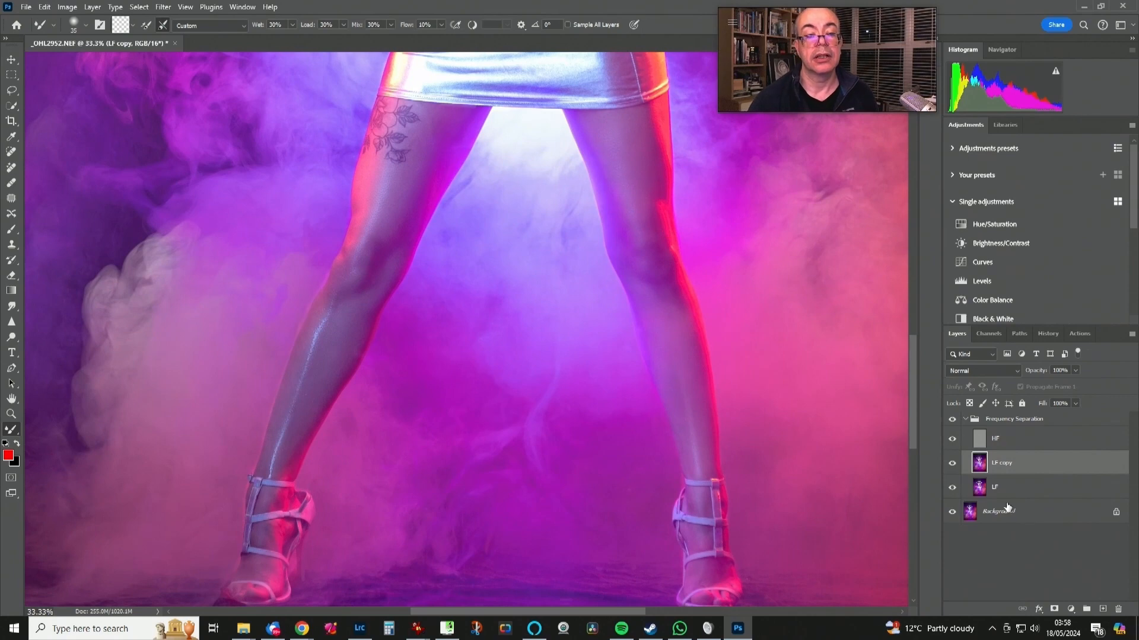
{"action": "key", "text": "bracketright"}
{"action": "key", "text": "bracketright"}
{"action": "key", "text": "bracketright"}
{"action": "key", "text": "bracketright"}
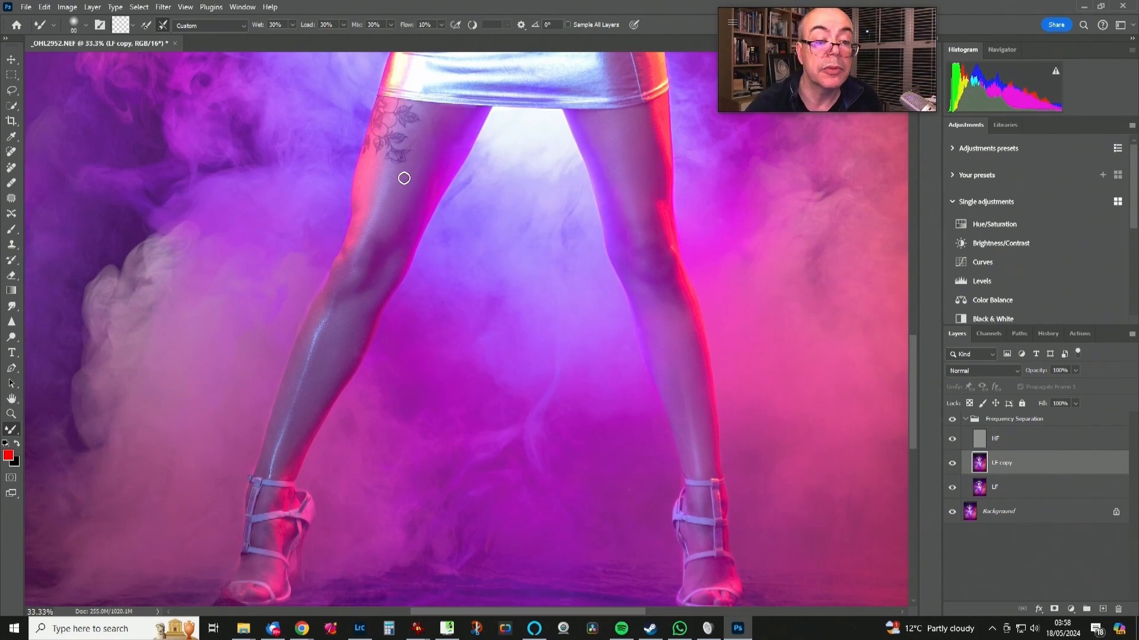
{"action": "key", "text": "bracketleft"}
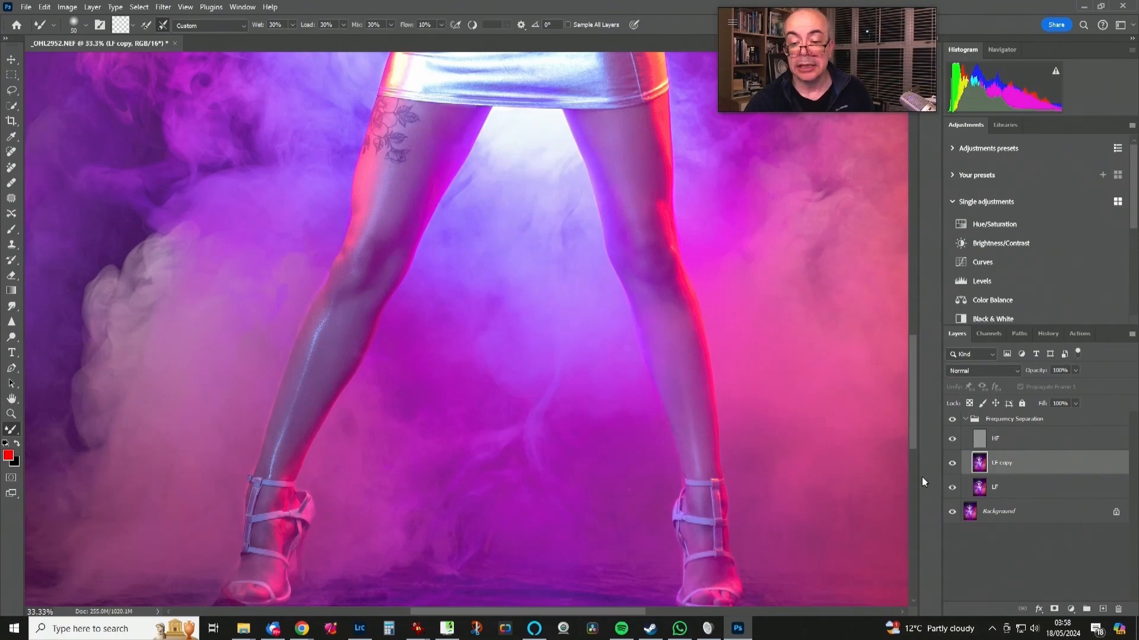
Compare the legs before and after all skin retouching by toggling the visibility of the Frequency Separation group.
{"action": "left_click", "coordinate": [953, 421]}
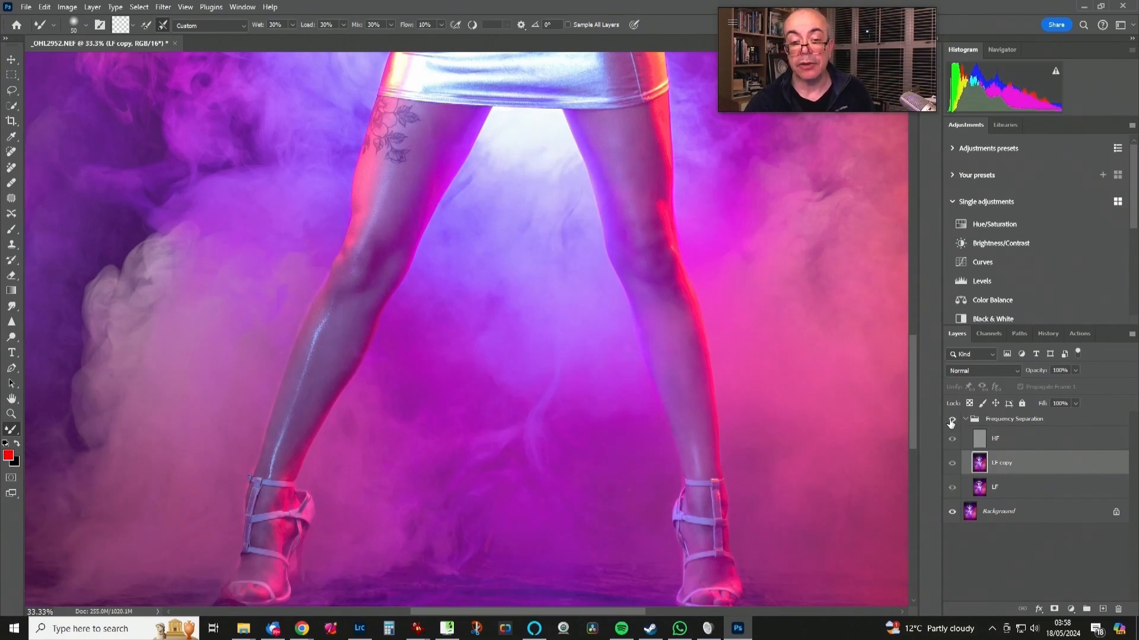
{"action": "left_click", "coordinate": [951, 421]}
{"action": "left_click", "coordinate": [950, 422]}
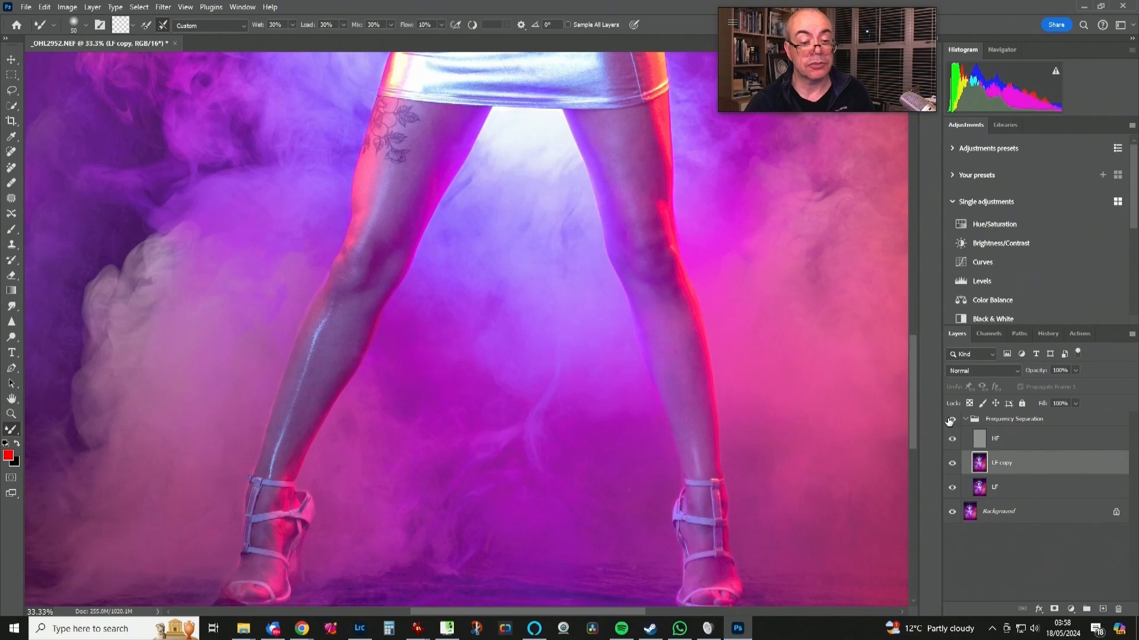
{"action": "left_click", "coordinate": [950, 421]}
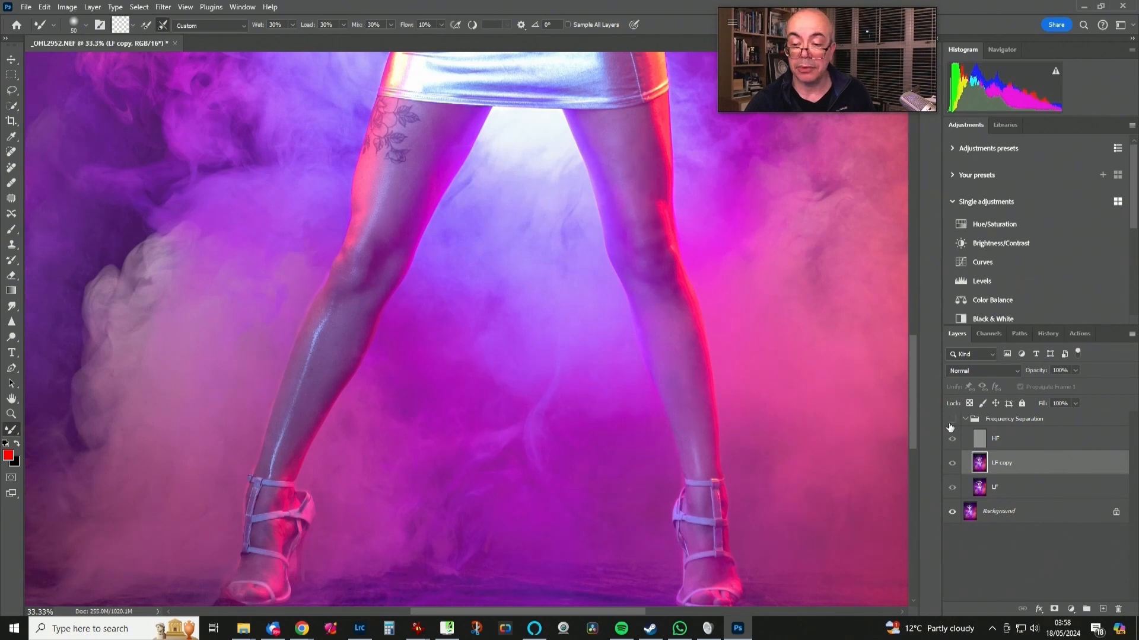
{"action": "left_click", "coordinate": [951, 421]}
Add a white layer mask to the Frequency Separation group and set up a small black Brush for painting on it.
{"action": "left_click", "coordinate": [1014, 421]}
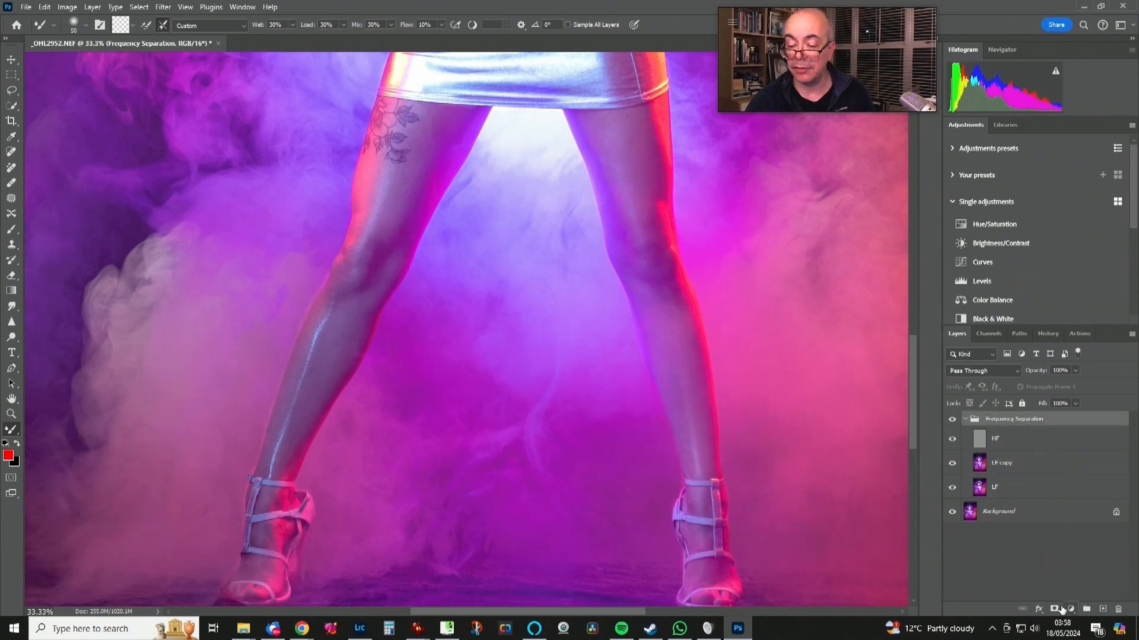
{"action": "left_click", "coordinate": [1055, 608]}
{"action": "key", "text": "b"}
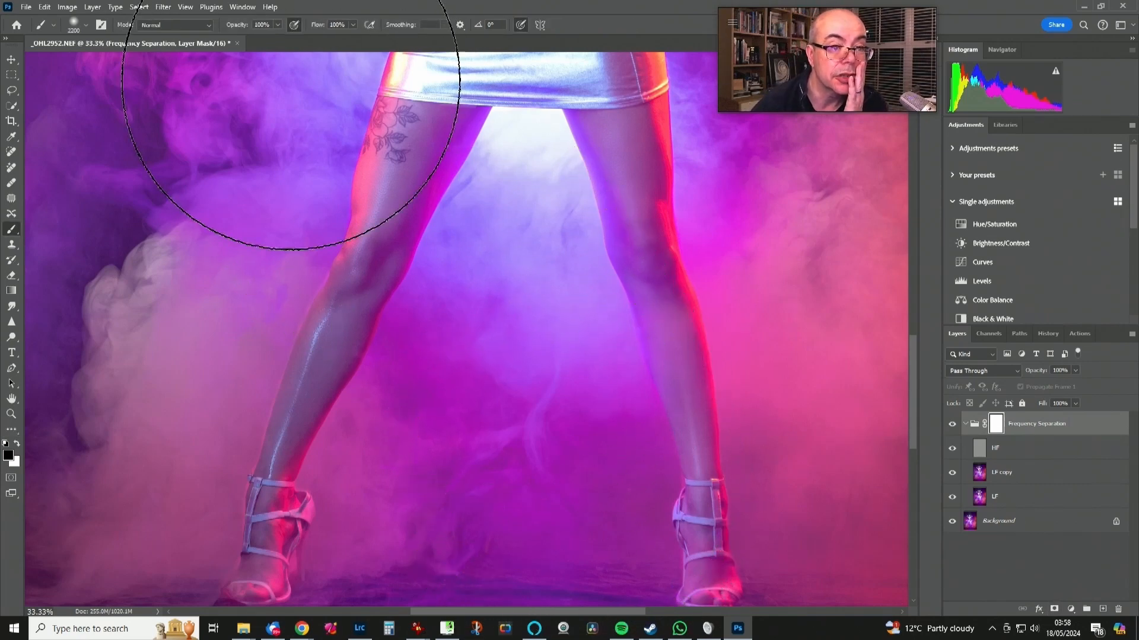
{"action": "key", "text": "bracketleft"}
{"action": "key", "text": "bracketleft"}
{"action": "key", "text": "bracketleft"}
{"action": "key", "text": "bracketleft"}
{"action": "key", "text": "bracketleft"}
{"action": "key", "text": "bracketleft"}
{"action": "key", "text": "bracketleft"}
{"action": "key", "text": "bracketleft"}
{"action": "key", "text": "bracketleft"}
{"action": "key", "text": "bracketleft"}
{"action": "key", "text": "bracketleft"}
{"action": "key", "text": "bracketleft"}
{"action": "key", "text": "bracketleft"}
{"action": "key", "text": "bracketleft"}
{"action": "key", "text": "bracketleft"}
{"action": "key", "text": "bracketleft"}
{"action": "key", "text": "bracketleft"}
{"action": "key", "text": "bracketleft"}
{"action": "key", "text": "bracketleft"}
{"action": "key", "text": "bracketleft"}
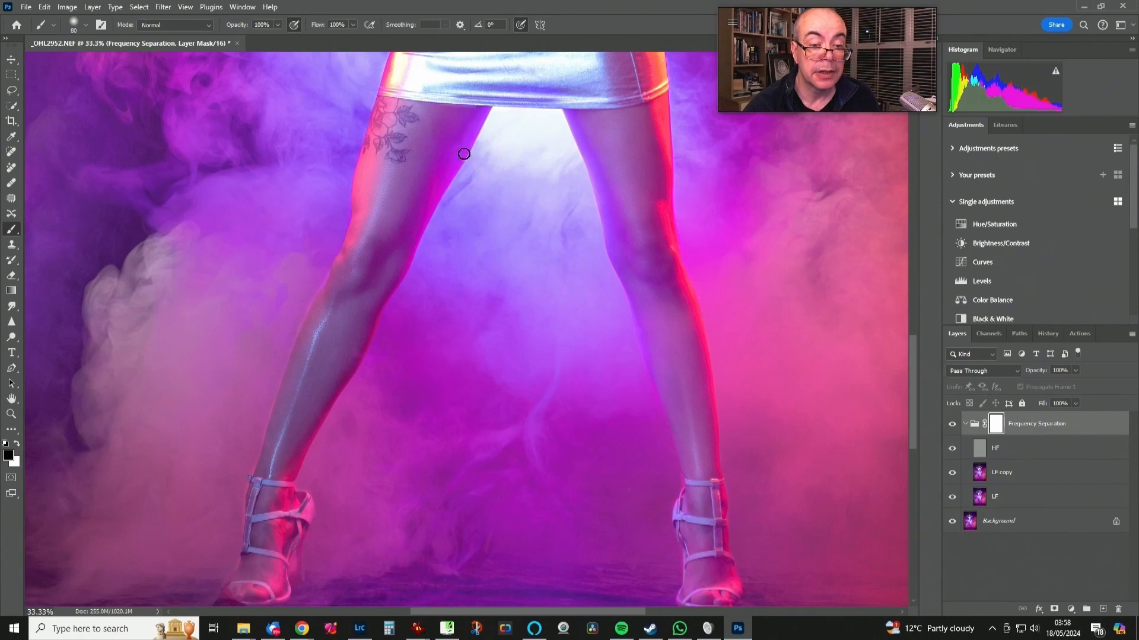
Check which leg areas the retouching affects by repeatedly hiding and showing the masked Frequency Separation group.
{"action": "left_click", "coordinate": [954, 426]}
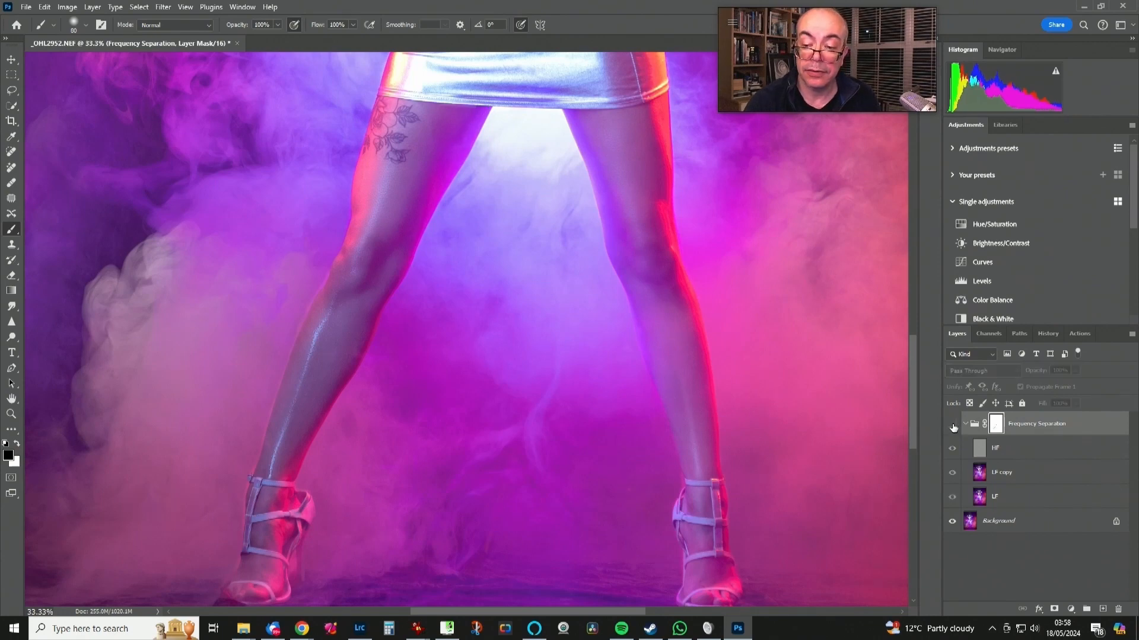
{"action": "left_click", "coordinate": [954, 425]}
{"action": "left_click", "coordinate": [952, 424]}
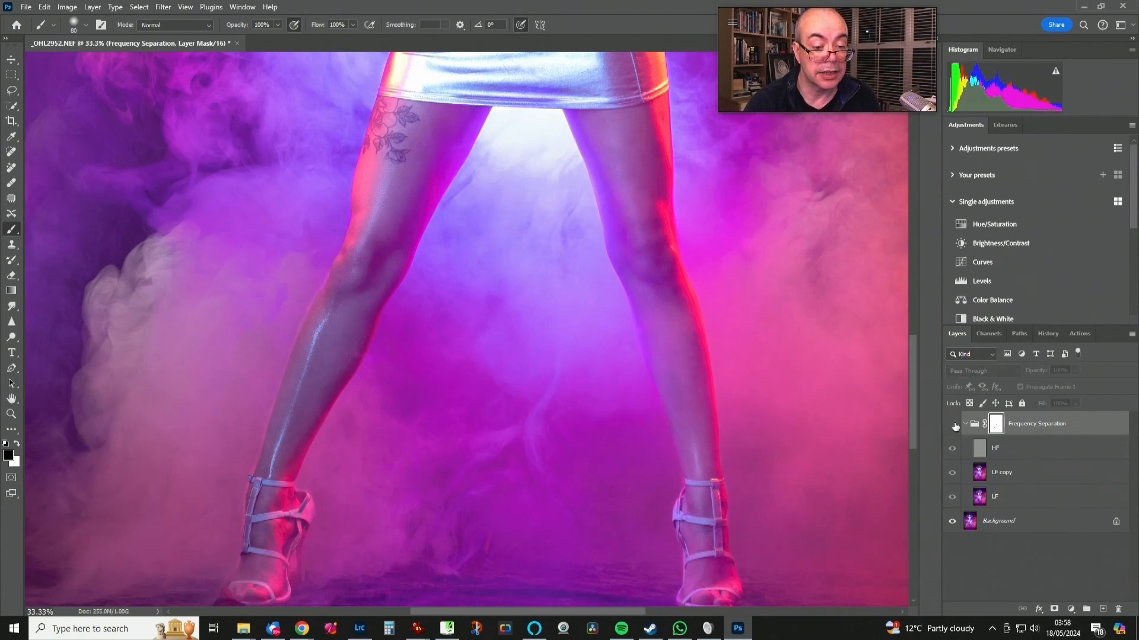
{"action": "left_click", "coordinate": [953, 424]}
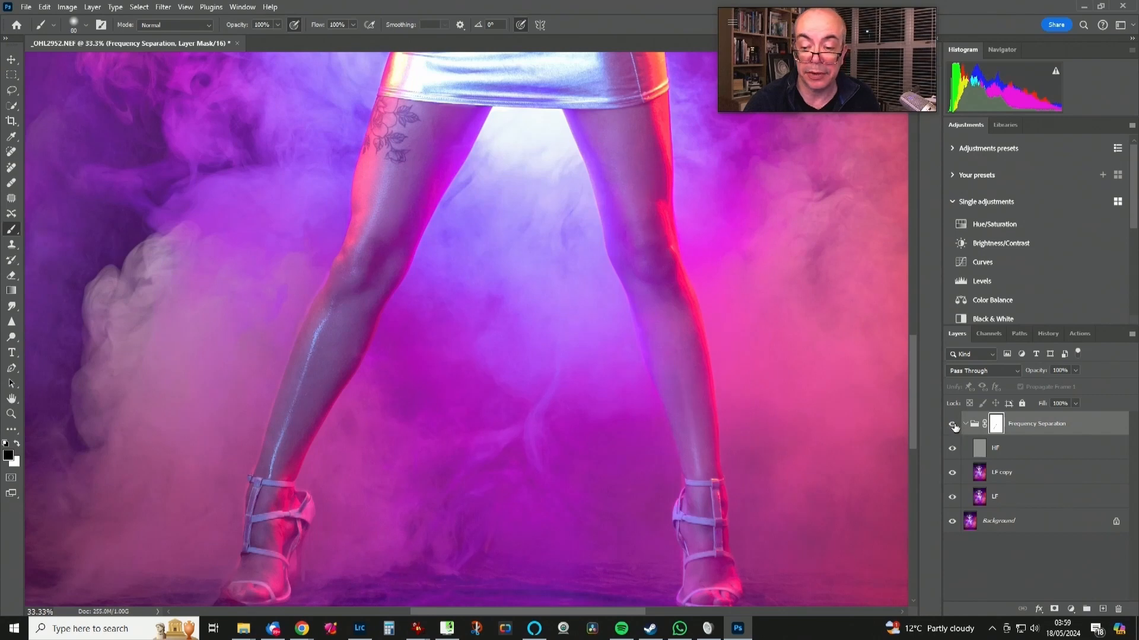
{"action": "left_click", "coordinate": [953, 425]}
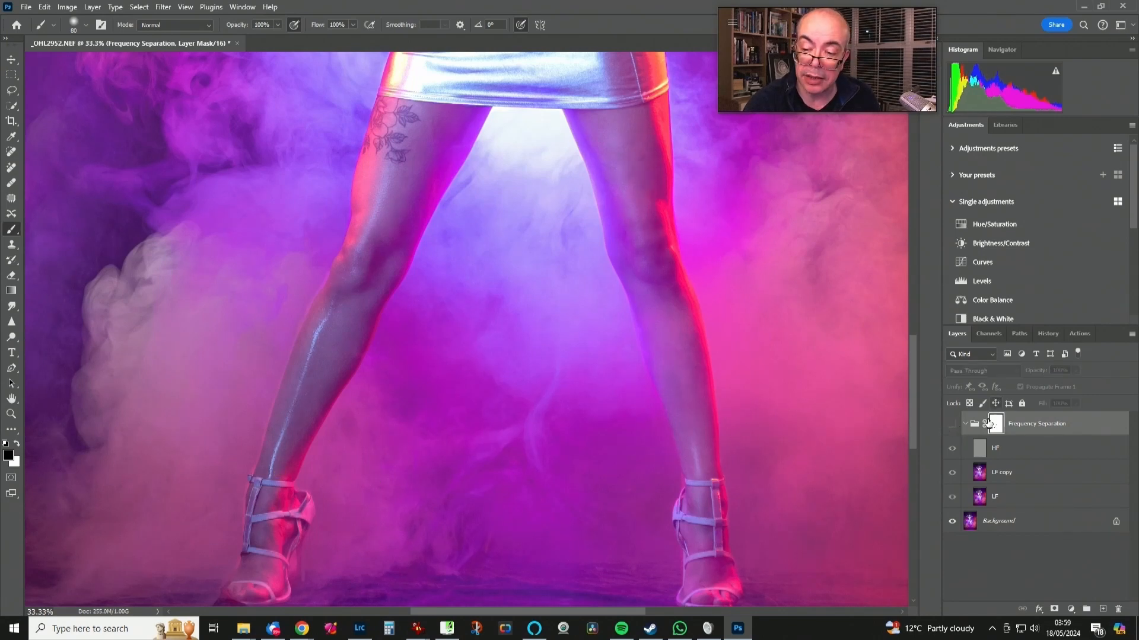
{"action": "left_click", "coordinate": [952, 423]}
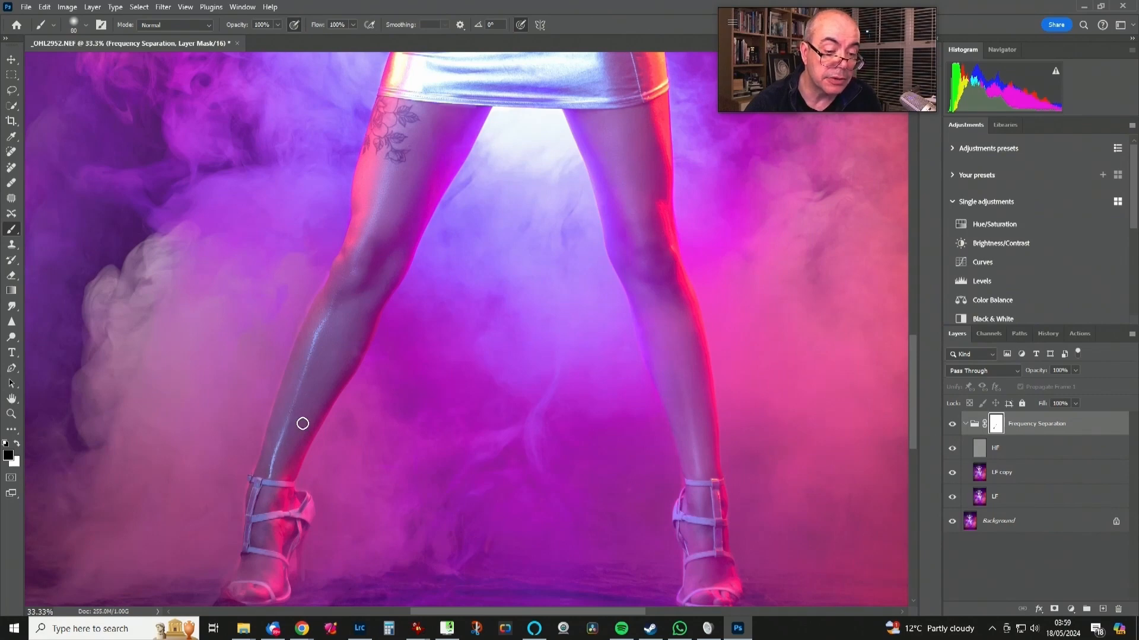
Refine the Frequency Separation group's mask around the shins and ankle straps, alternating black and white paint and checking against the original.
{"action": "key", "text": "x"}
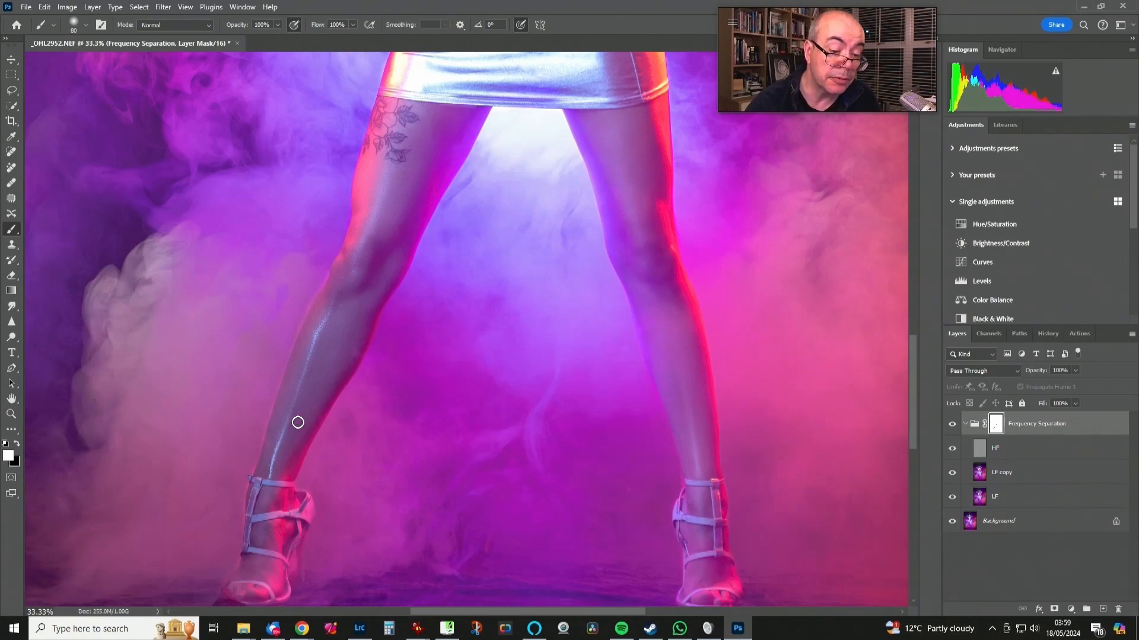
{"action": "key", "text": "x"}
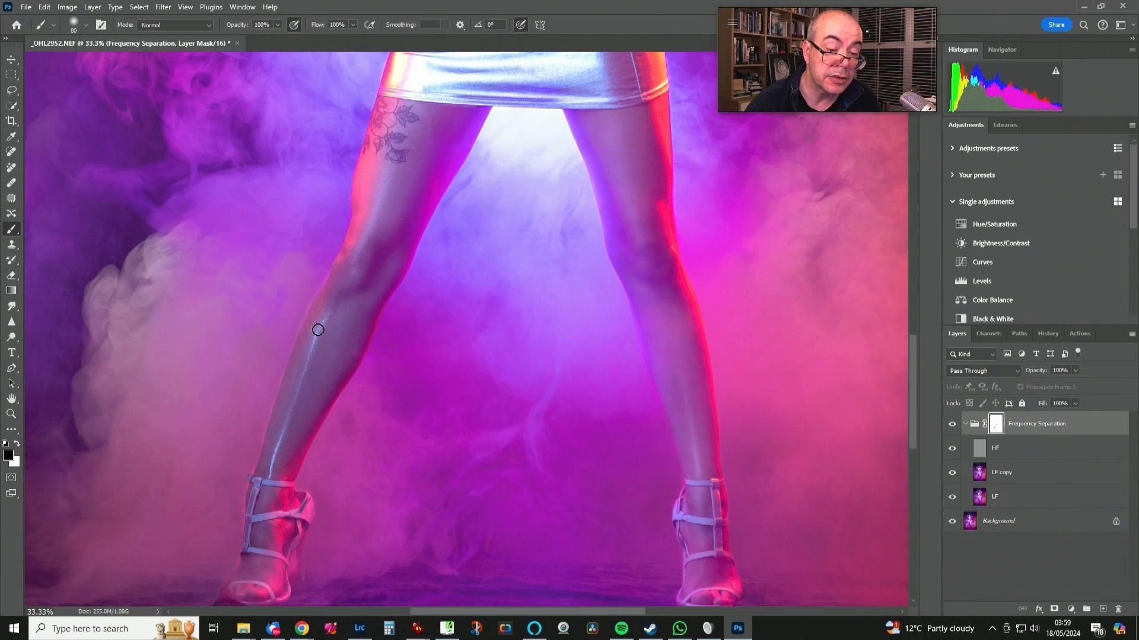
{"action": "key", "text": "x"}
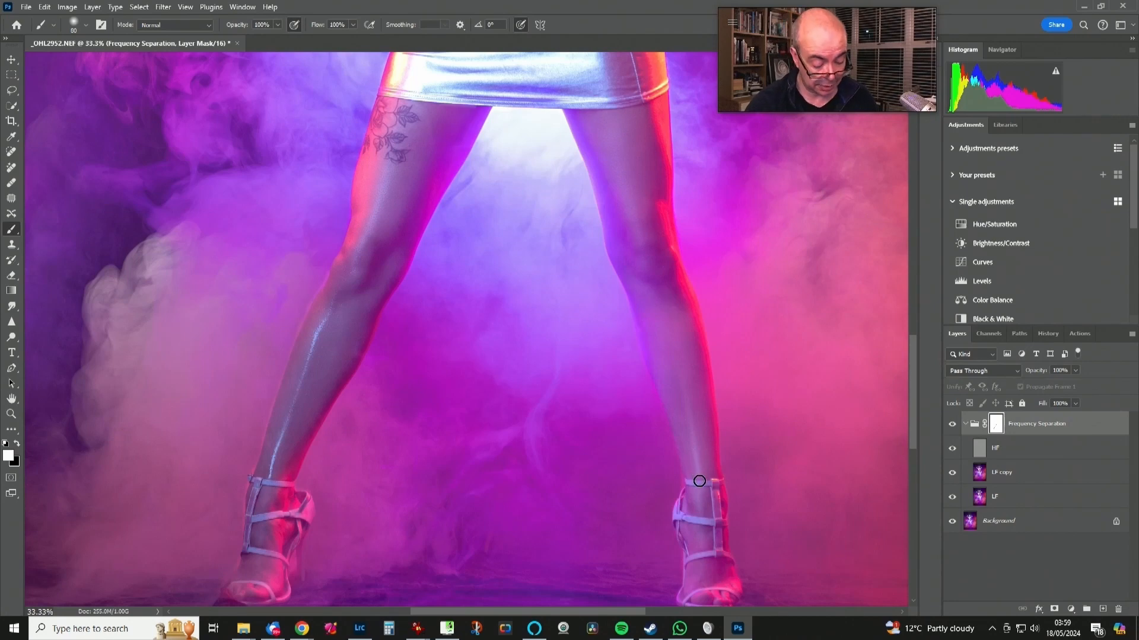
{"action": "left_click", "coordinate": [953, 426]}
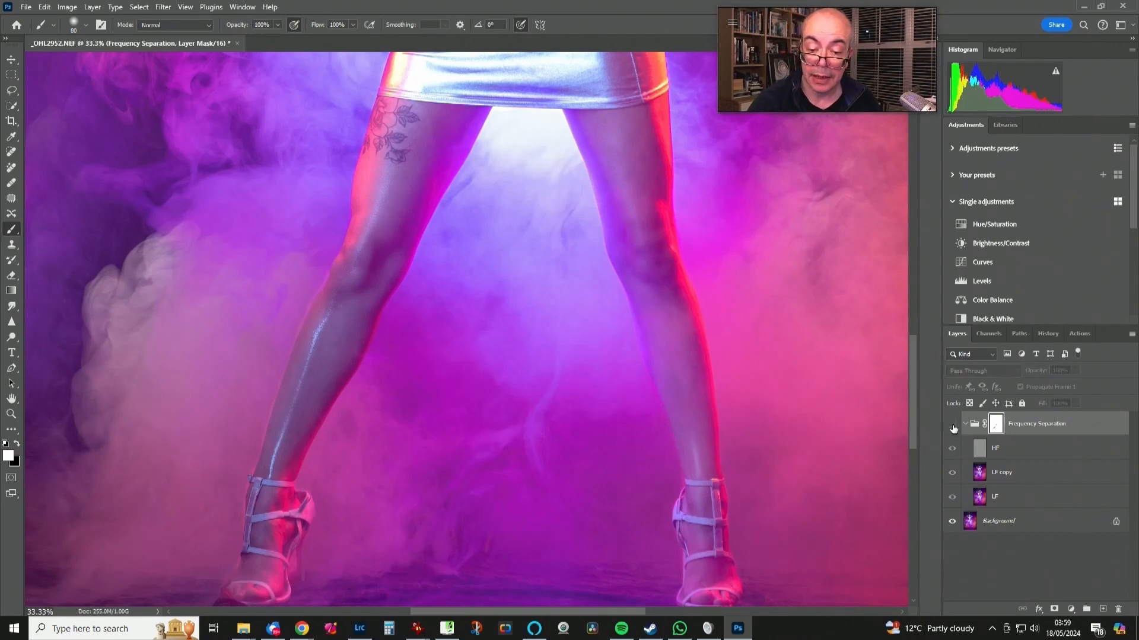
{"action": "left_click", "coordinate": [953, 425]}
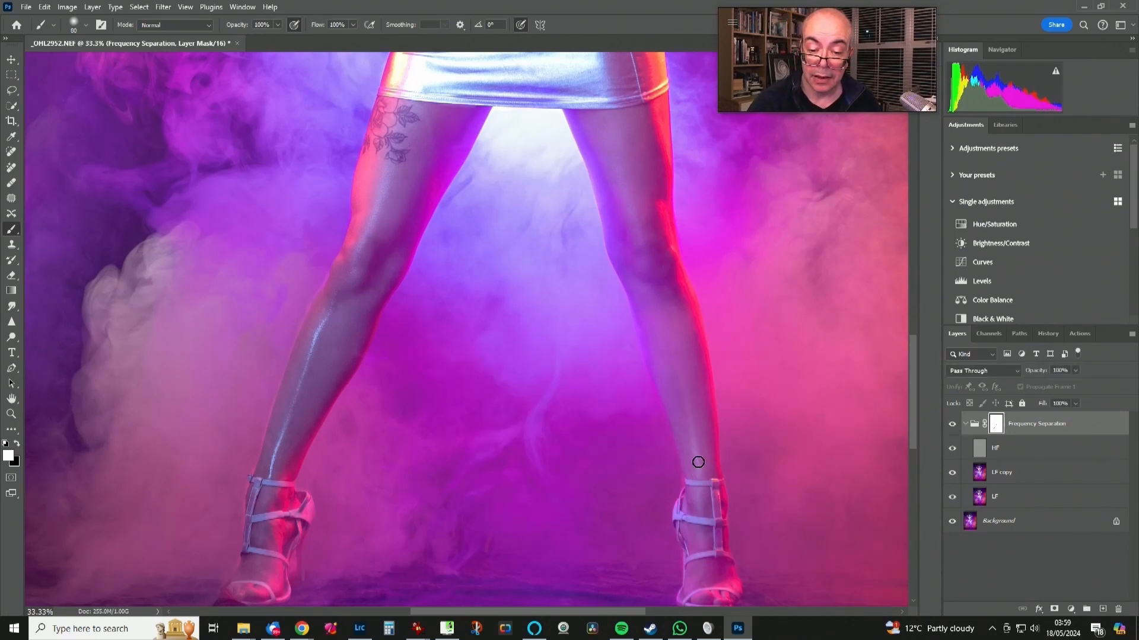
{"action": "key", "text": "x"}
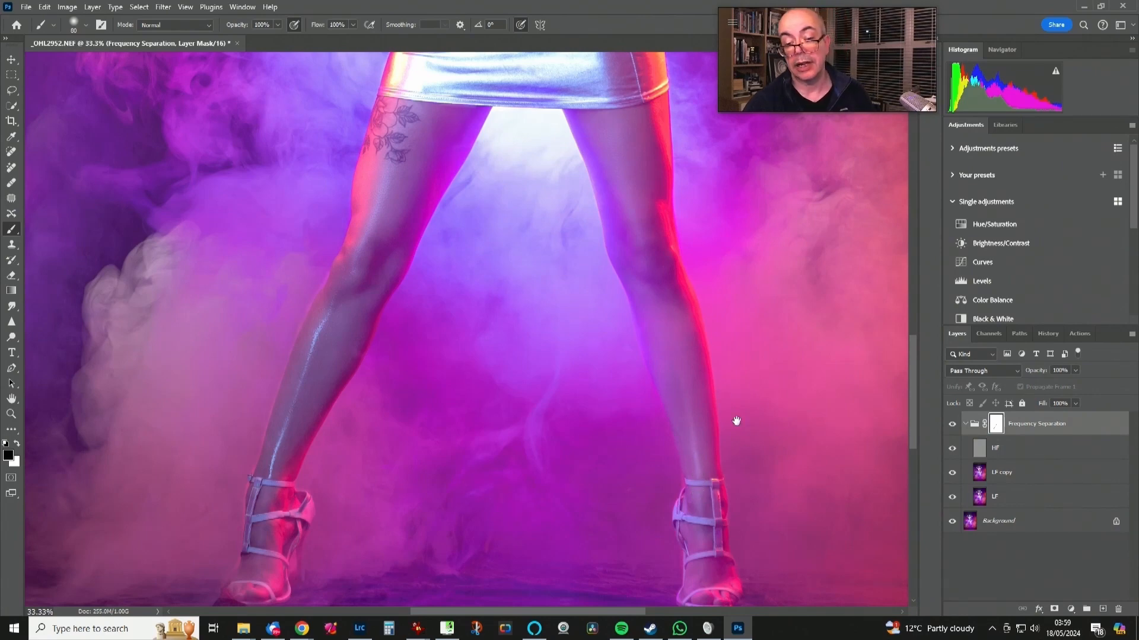
Paint black on the group's mask around the skirt hem and legs to restore the original detail there.
{"action": "left_click_drag", "start_coordinate": [741, 397], "coordinate": [752, 554]}
{"action": "left_click_drag", "start_coordinate": [608, 412], "coordinate": [606, 549]}
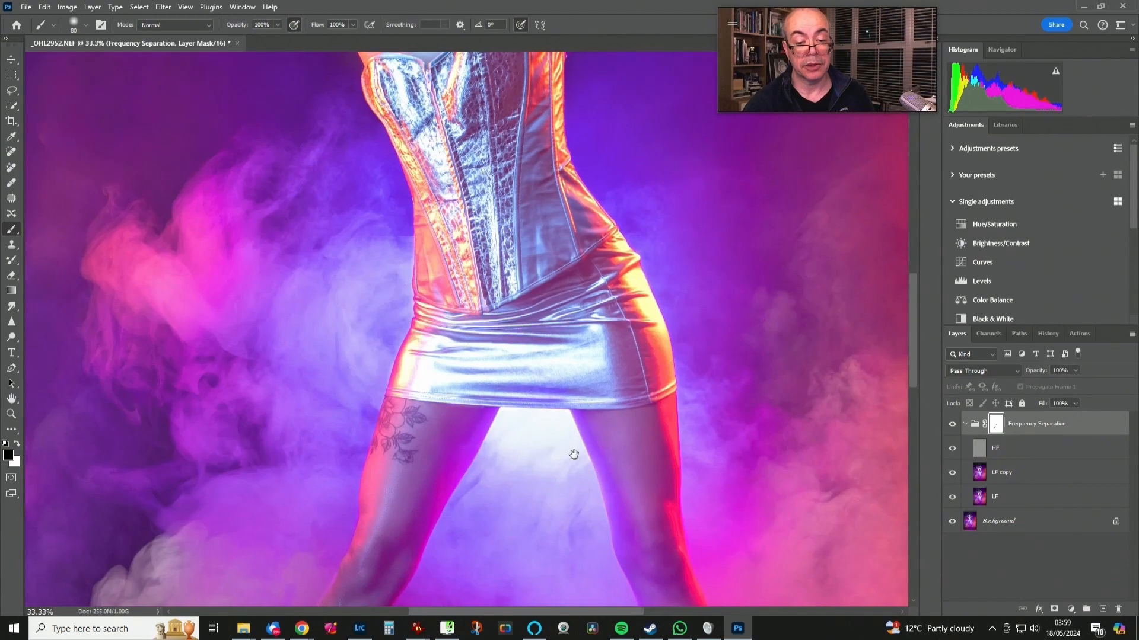
{"action": "left_click_drag", "start_coordinate": [575, 453], "coordinate": [560, 488]}
{"action": "mouse_move", "coordinate": [574, 446]}
{"action": "left_mouse_down"}
{"action": "mouse_move", "coordinate": [573, 475]}
{"action": "mouse_move", "coordinate": [552, 356]}
{"action": "mouse_move", "coordinate": [487, 247]}
{"action": "mouse_move", "coordinate": [462, 248]}
{"action": "left_mouse_up"}
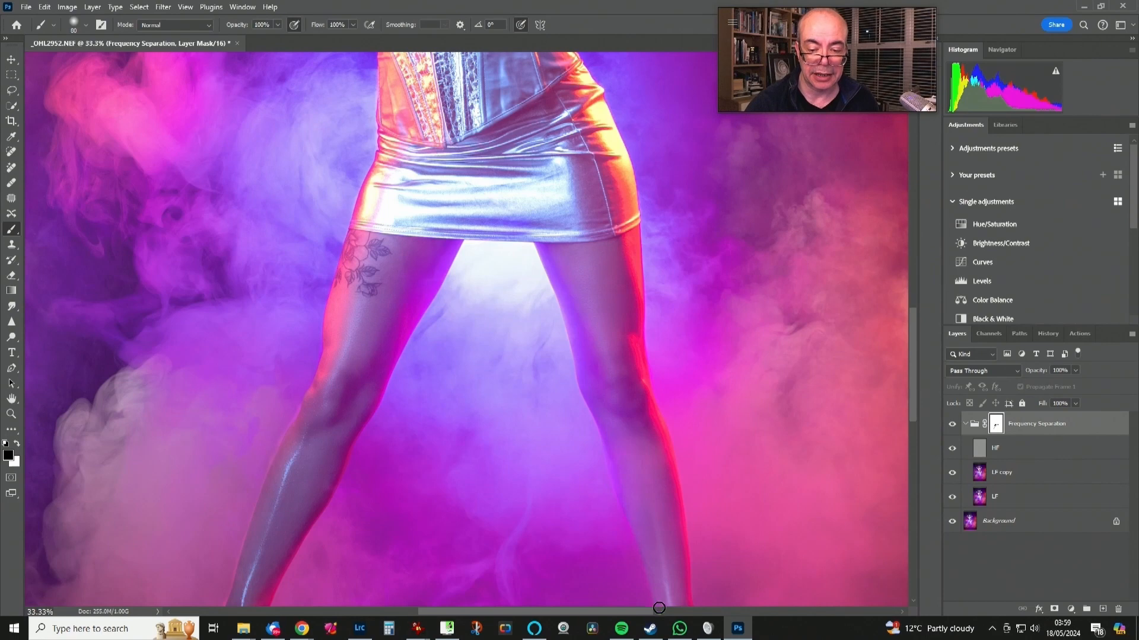
{"action": "left_click_drag", "start_coordinate": [681, 456], "coordinate": [649, 293]}
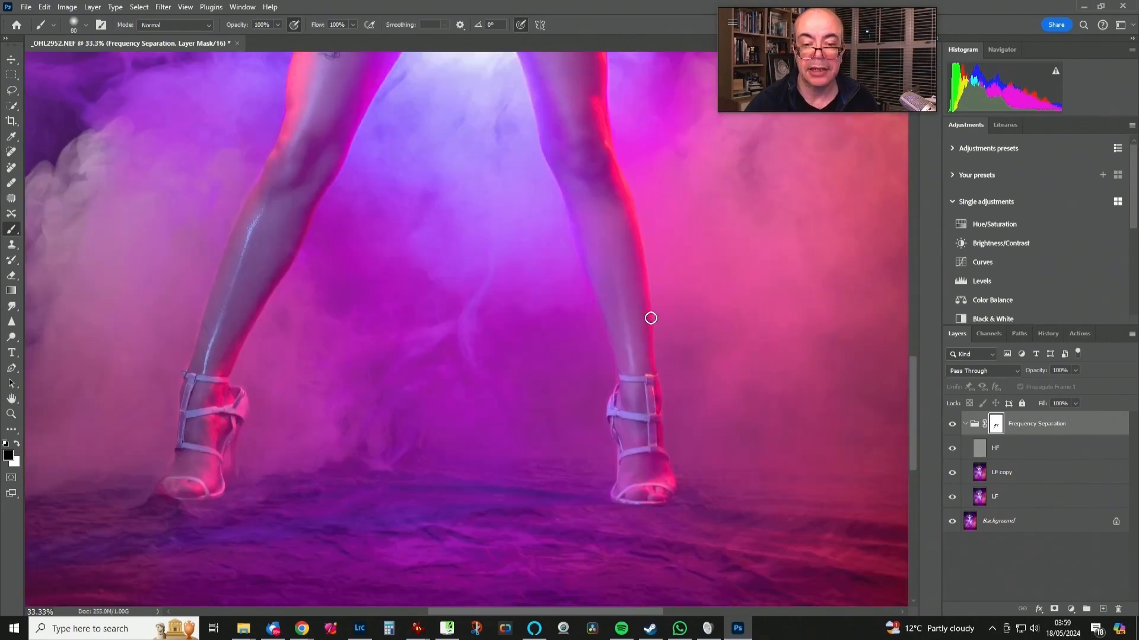
Paint black on the Frequency Separation group's mask over the upper body: arm edges, tattoos, goggles, lips, hair and collarbones.
{"action": "left_click_drag", "start_coordinate": [625, 168], "coordinate": [577, 504]}
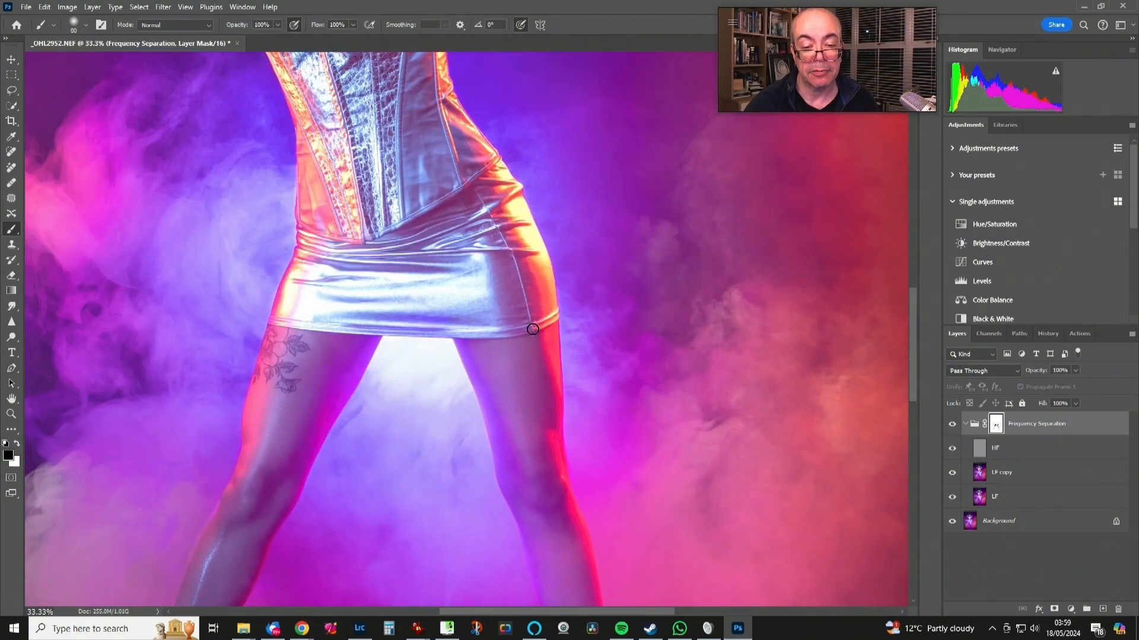
{"action": "mouse_move", "coordinate": [547, 281]}
{"action": "left_mouse_down"}
{"action": "mouse_move", "coordinate": [580, 355]}
{"action": "mouse_move", "coordinate": [626, 371]}
{"action": "left_mouse_up"}
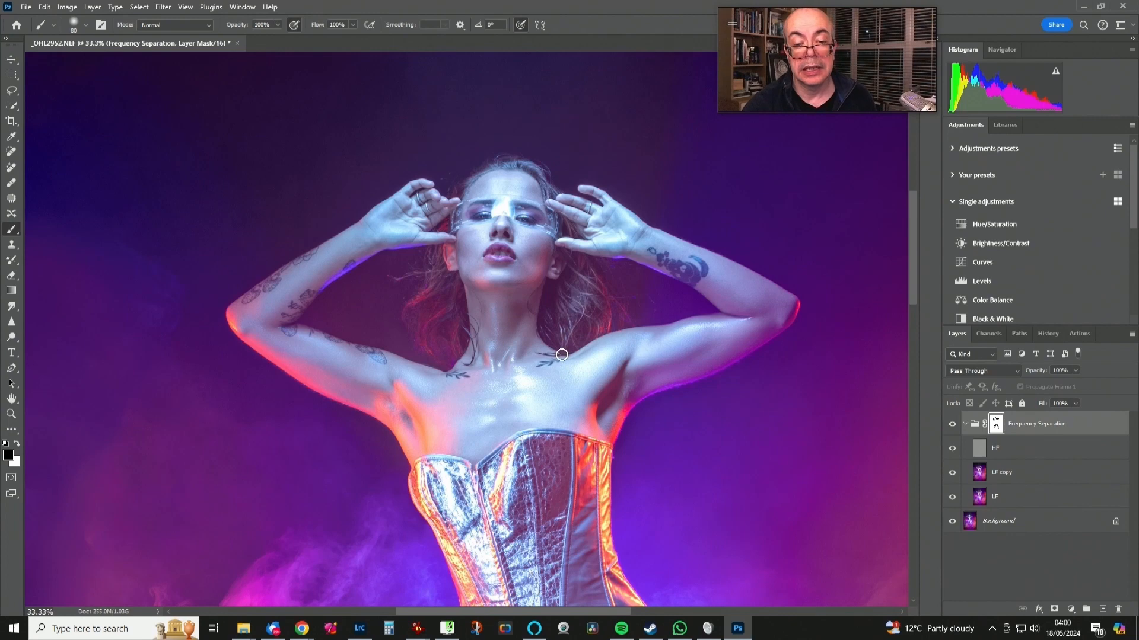
Compare the masked retouching on the face, arms and chest with the original by repeatedly hiding and showing the group.
{"action": "left_click", "coordinate": [953, 425]}
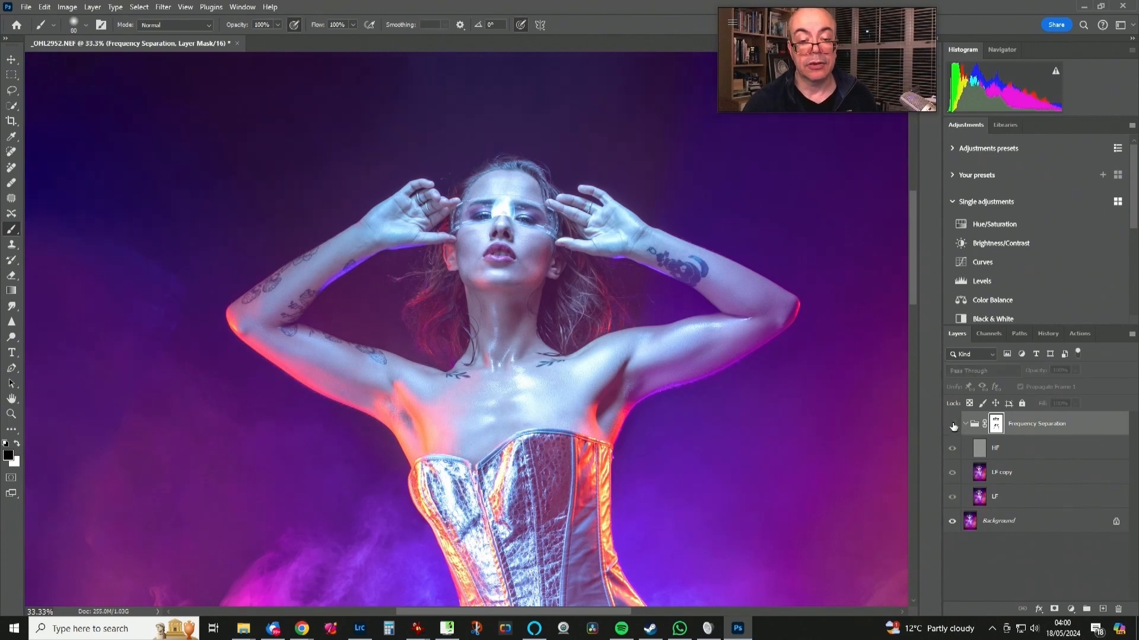
{"action": "left_click", "coordinate": [952, 425]}
{"action": "left_click", "coordinate": [953, 425]}
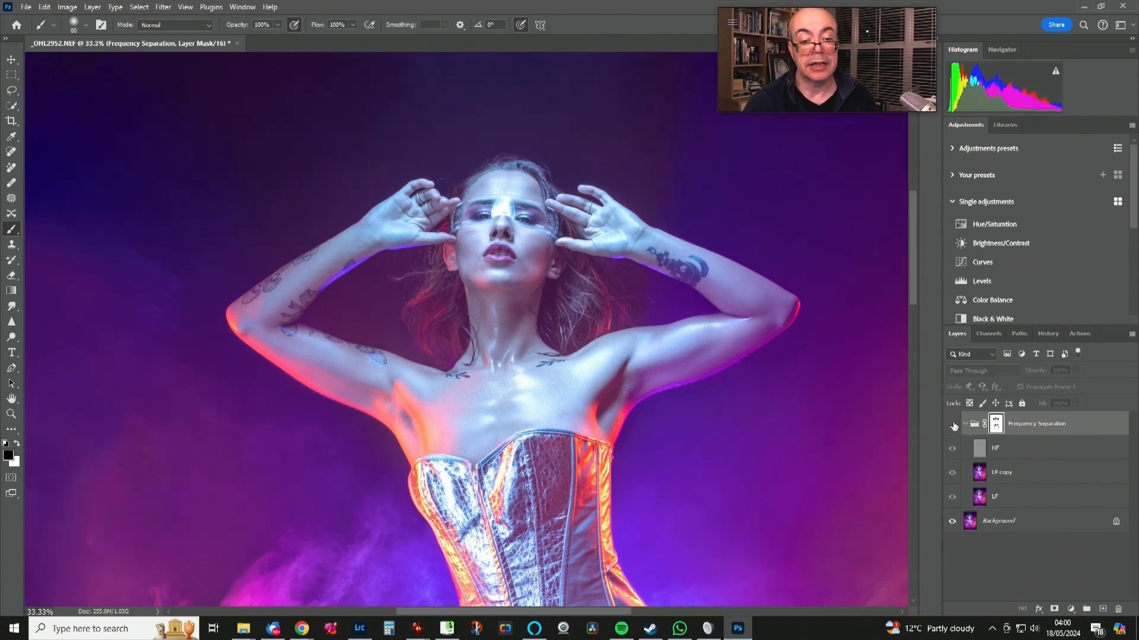
{"action": "left_click", "coordinate": [952, 424]}
{"action": "left_click", "coordinate": [952, 424]}
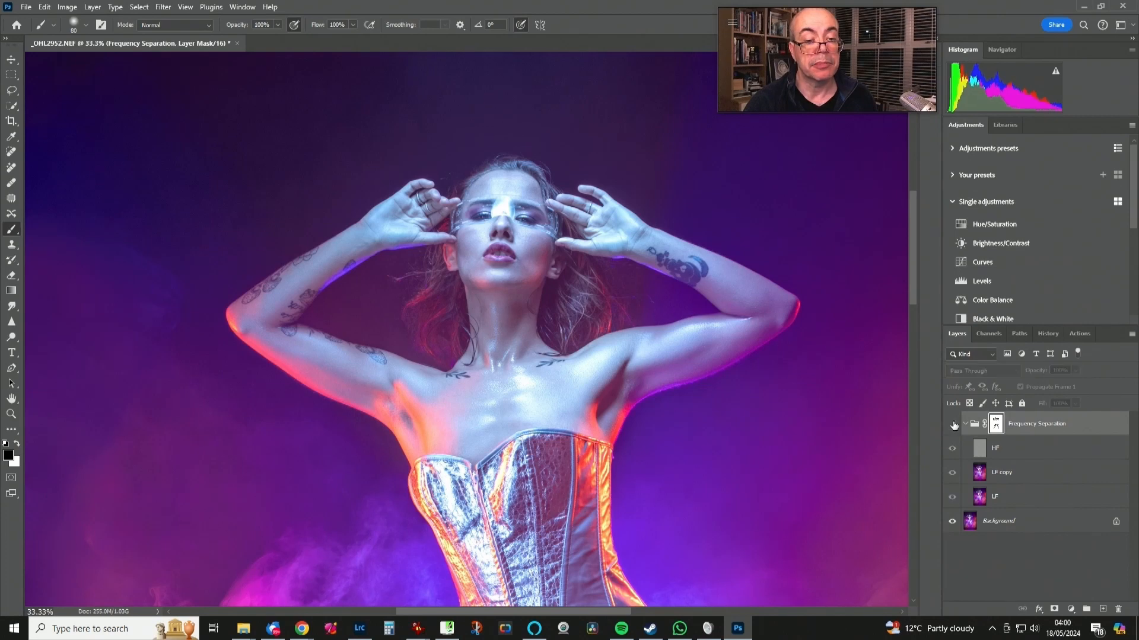
{"action": "left_click", "coordinate": [952, 424]}
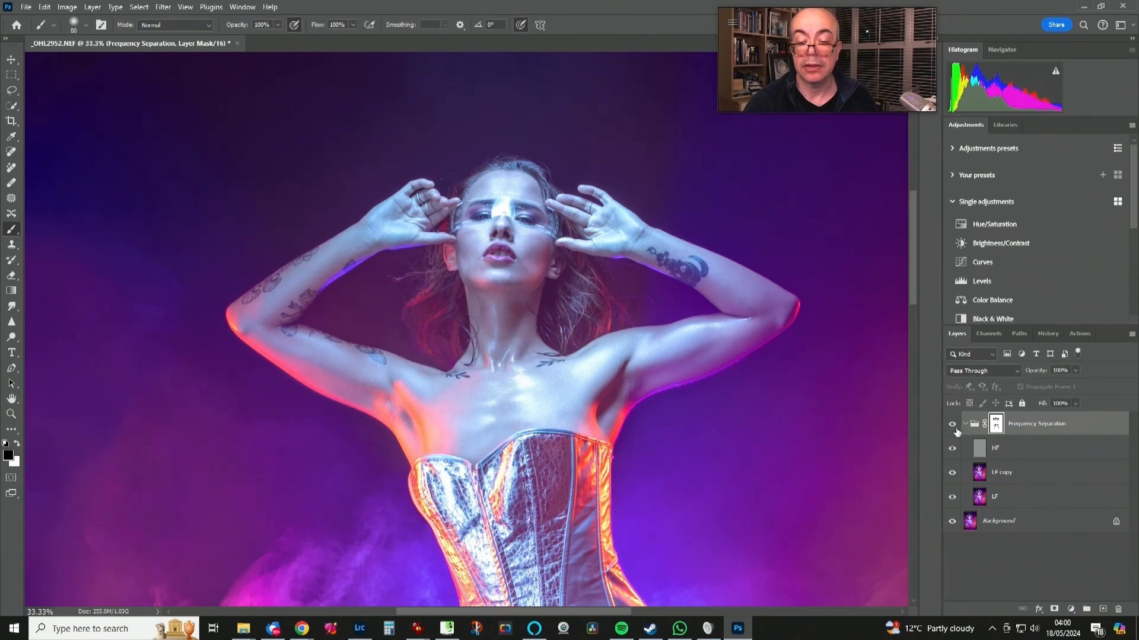
{"action": "left_click", "coordinate": [953, 425]}
{"action": "left_click", "coordinate": [952, 424]}
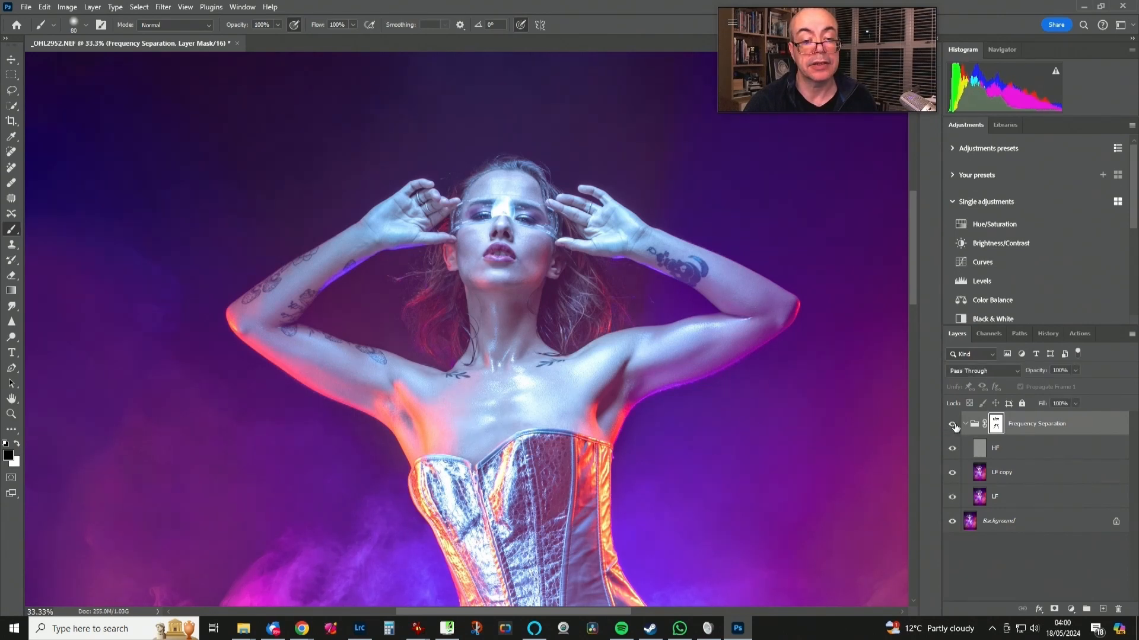
Touch up the group's mask on the face in white with a 50-pixel brush, compare with the original and inspect the mask alone.
{"action": "key", "text": "x"}
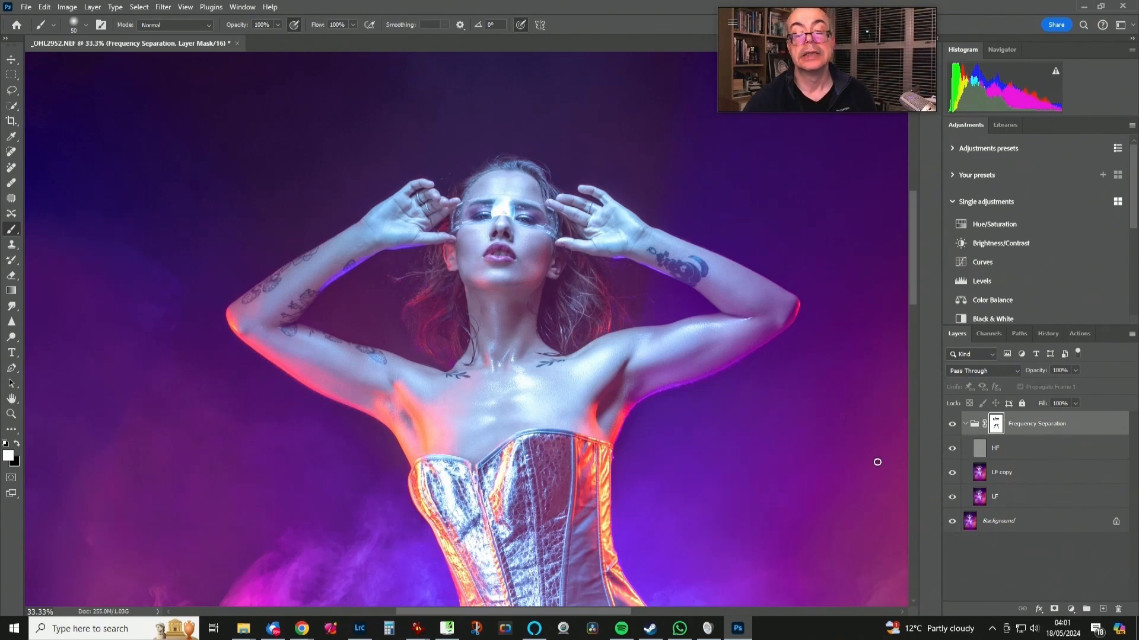
{"action": "left_click", "coordinate": [951, 425]}
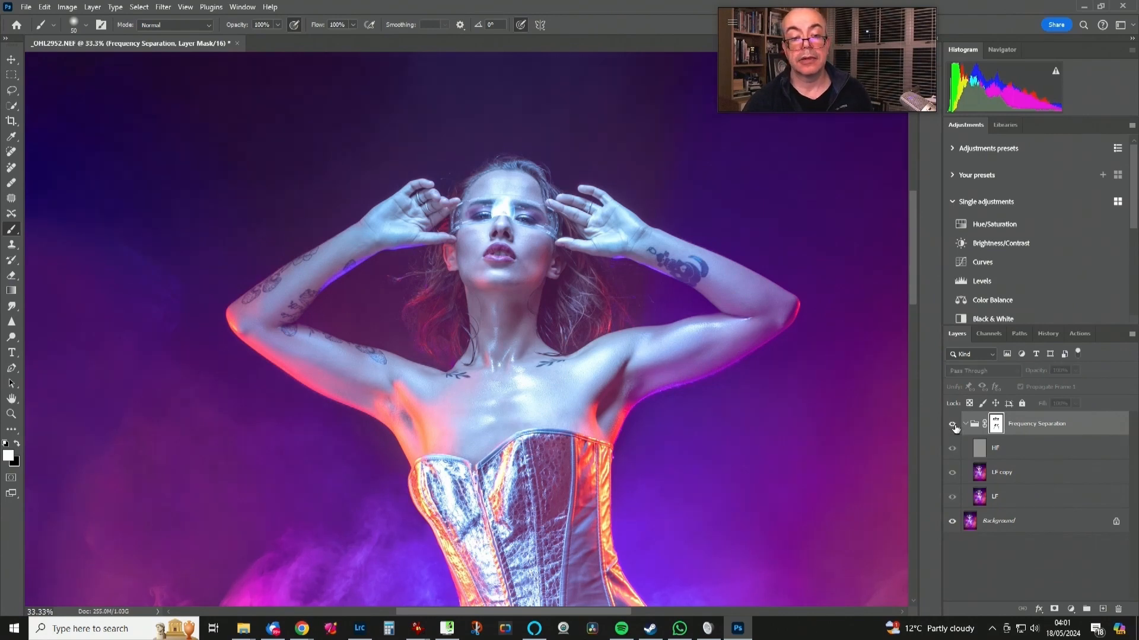
{"action": "left_click", "coordinate": [951, 425]}
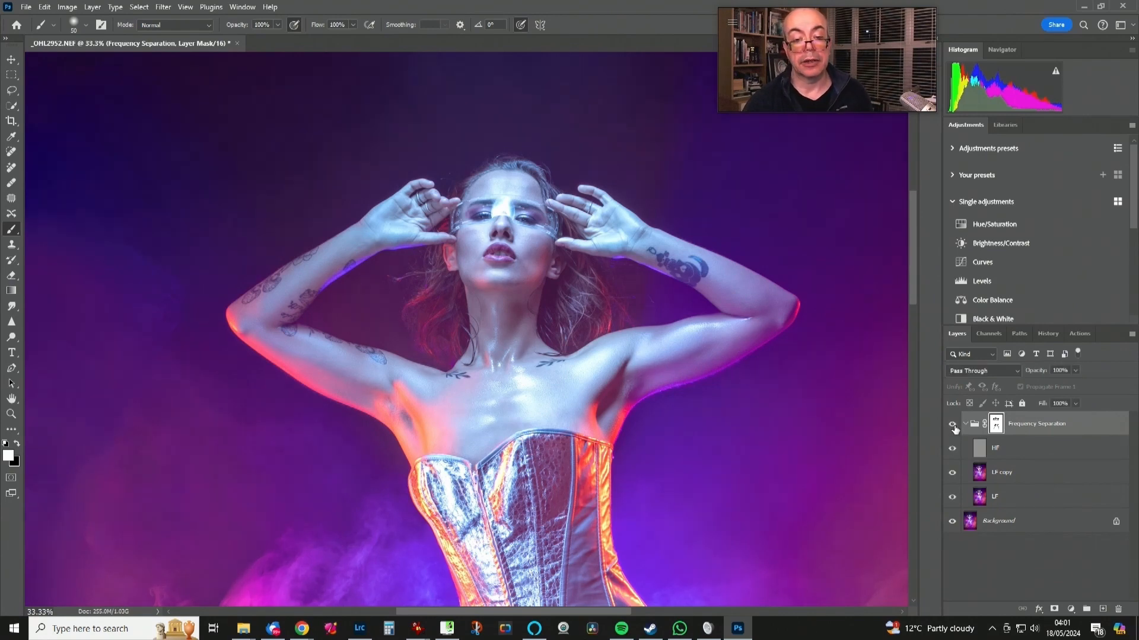
{"action": "left_click", "coordinate": [997, 425], "text": "alt"}
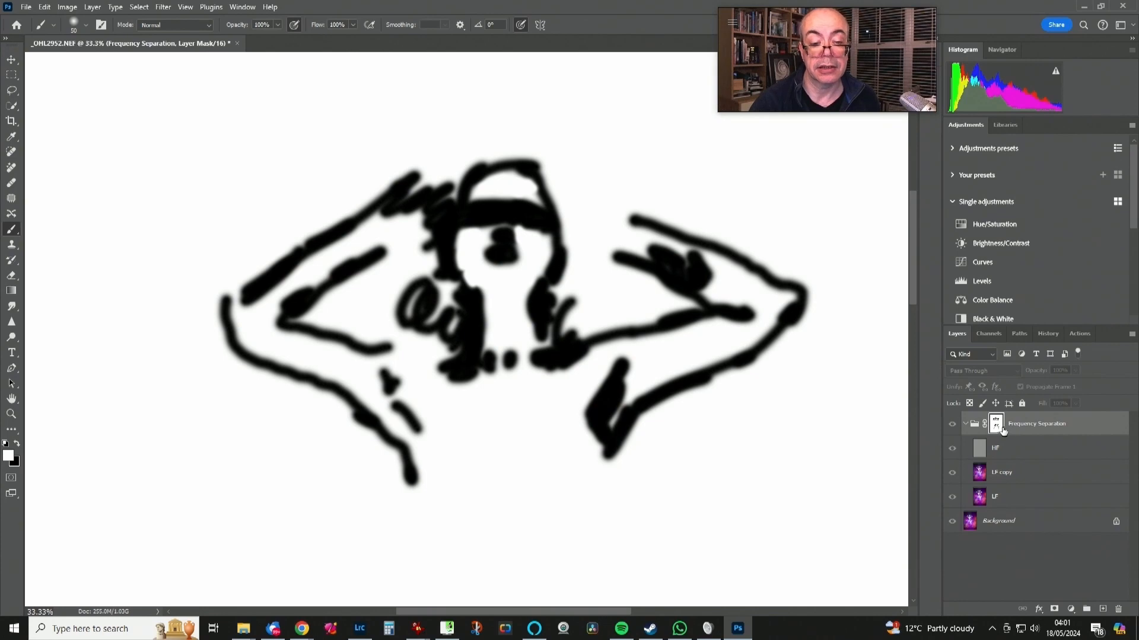
{"action": "left_click", "coordinate": [989, 427], "text": "alt"}
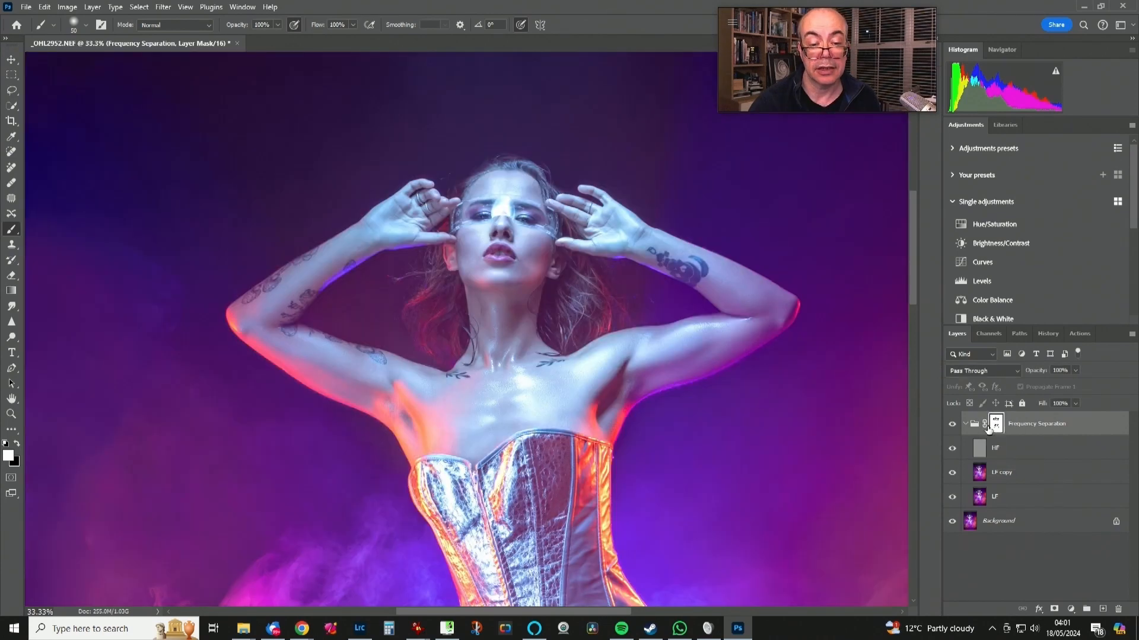
Enlarge the brush to 100 and paint white over the mask strokes below both armpits, checking the mask on its own.
{"action": "key", "text": "bracketright"}
{"action": "key", "text": "bracketright"}
{"action": "key", "text": "bracketright"}
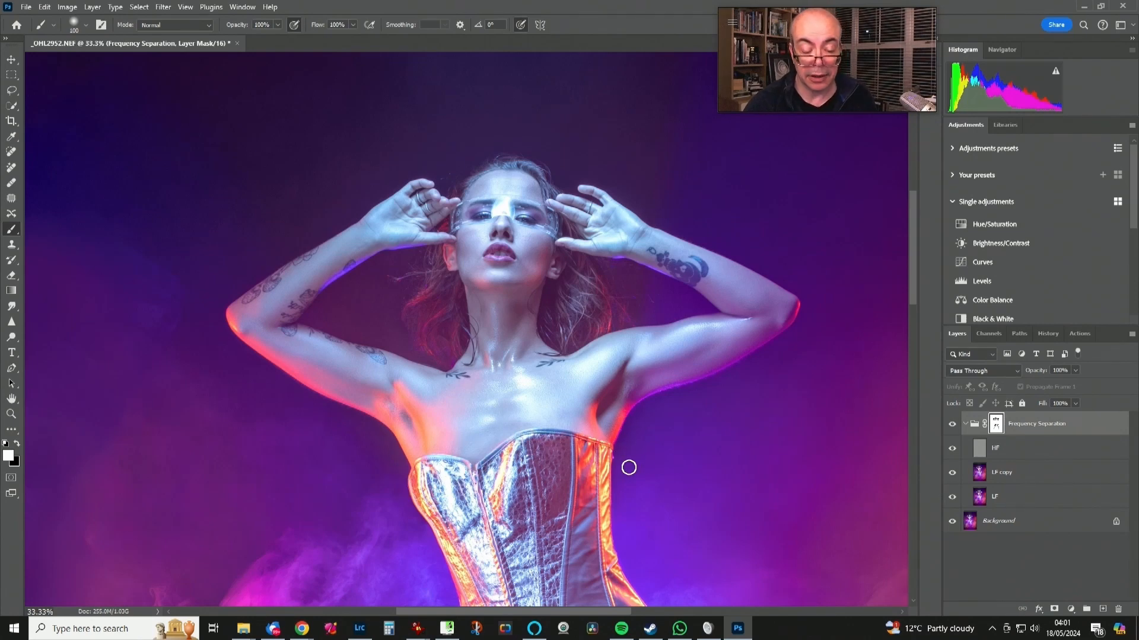
{"action": "left_click", "coordinate": [997, 425], "text": "alt"}
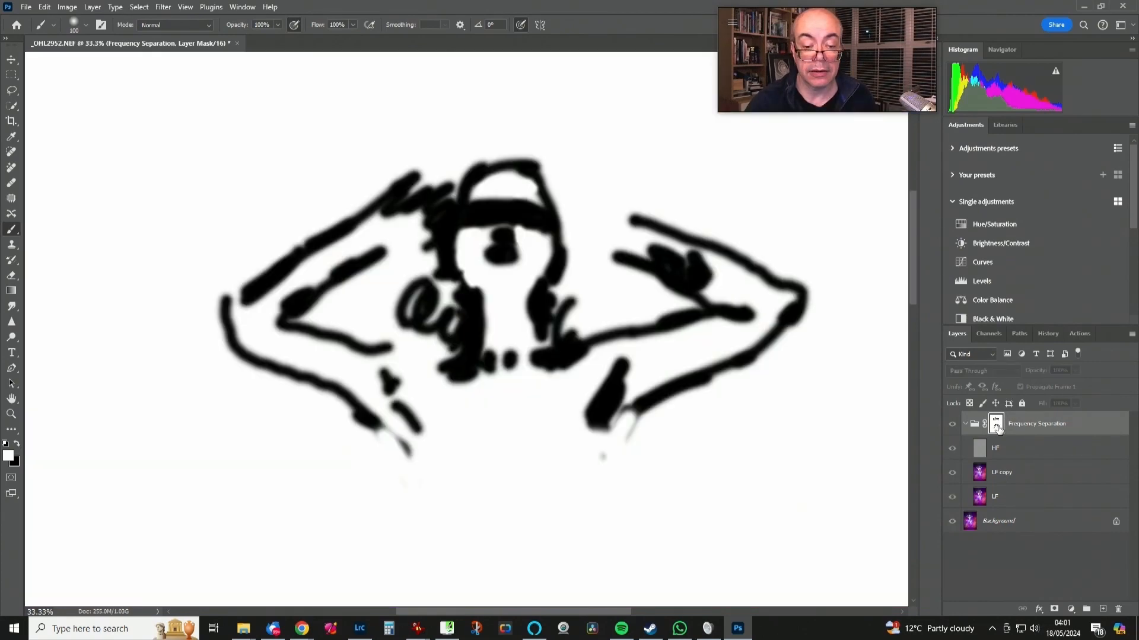
{"action": "left_click", "coordinate": [997, 426], "text": "alt"}
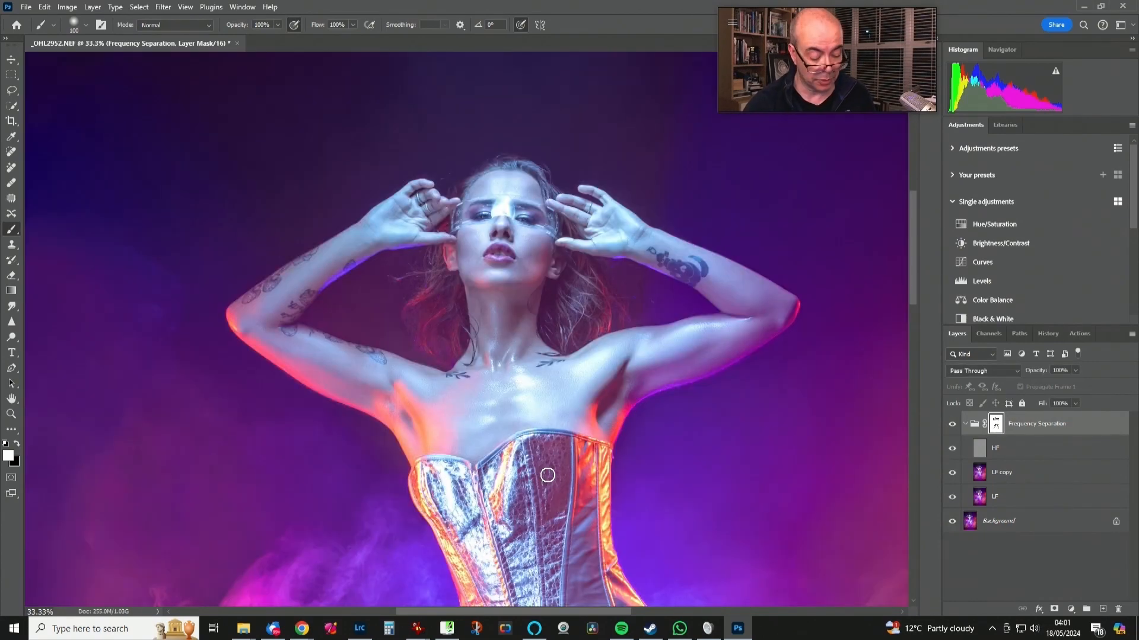
Paint a continuous black stroke on the group's mask along the corset's top edge, joining both armpits, and inspect the mask alone.
{"action": "key", "text": "x"}
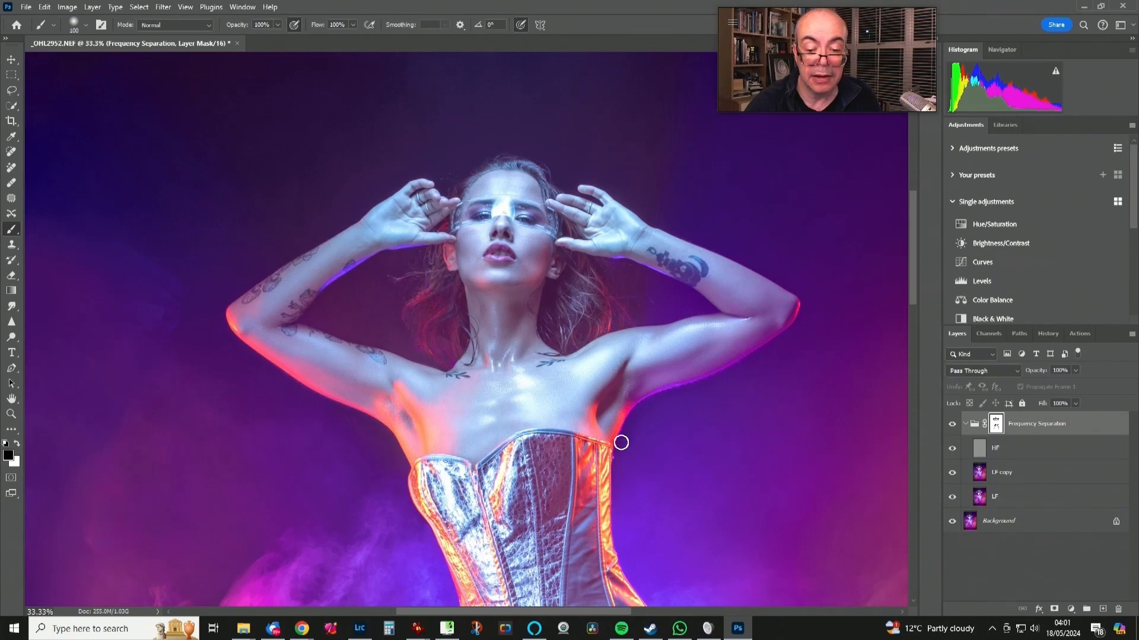
{"action": "left_click", "coordinate": [996, 431], "text": "alt"}
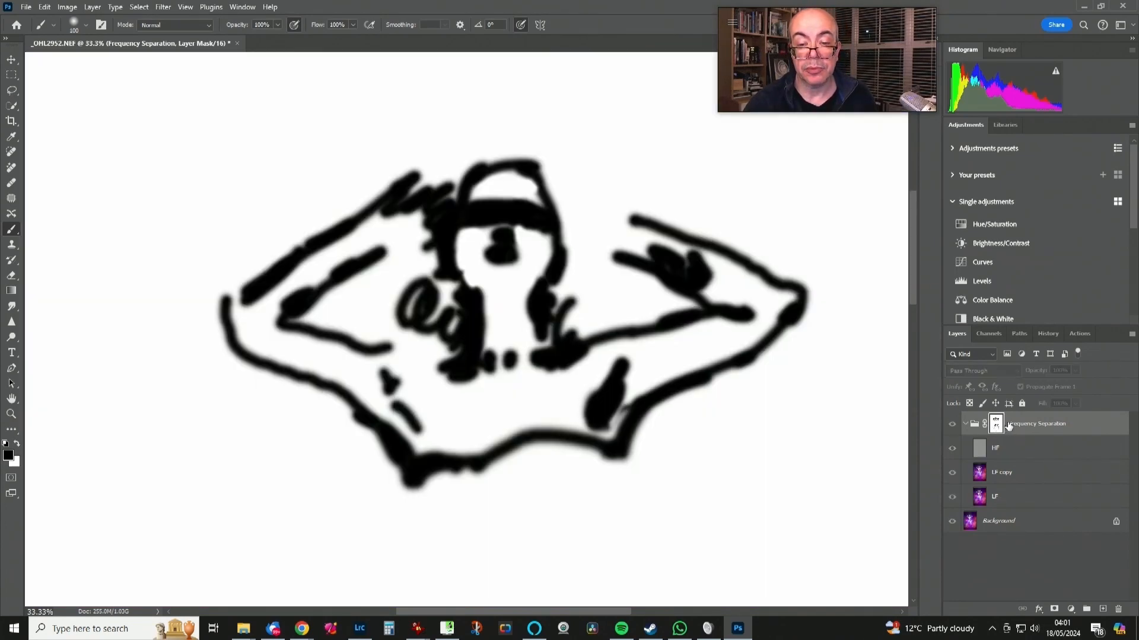
{"action": "left_click", "coordinate": [1008, 425], "text": "alt"}
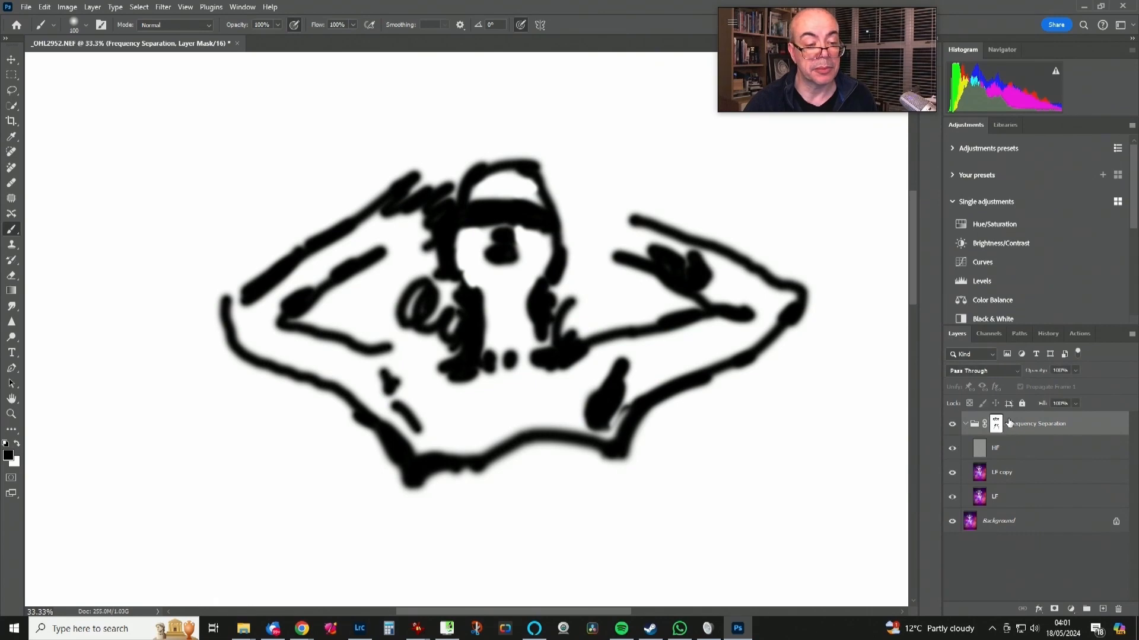
Reactivate the group's mask and paint black around the outer forearm and elbow of the picture's left arm at 50% zoom, checking the mask.
{"action": "key", "text": "ctrl+0"}
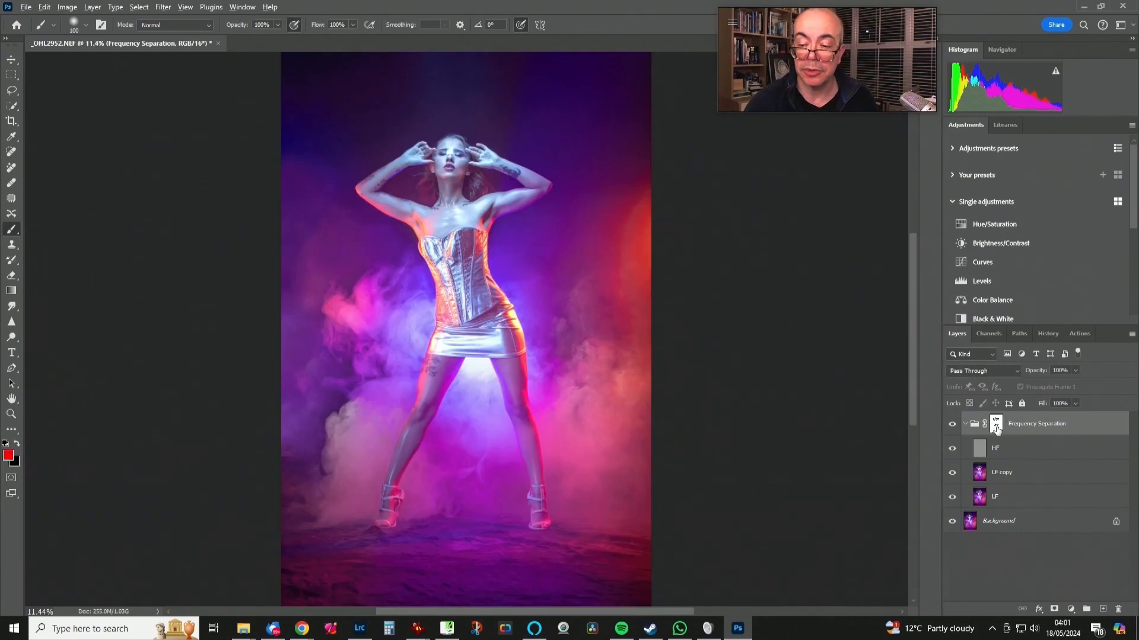
{"action": "key", "text": "ctrl+1"}
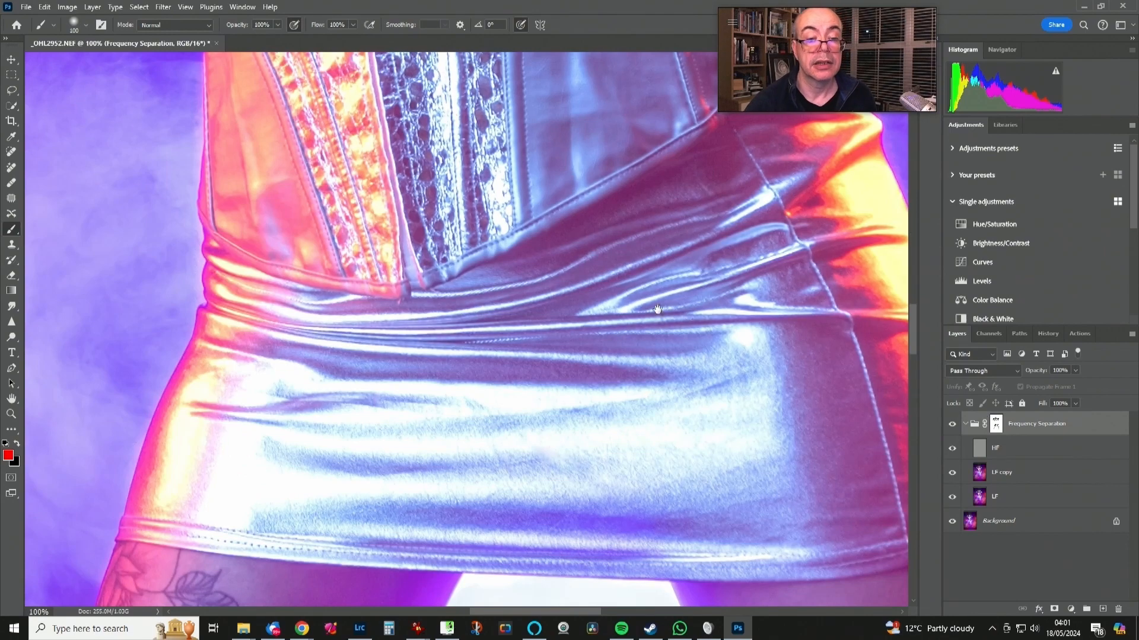
{"action": "left_click_drag", "start_coordinate": [656, 310], "coordinate": [724, 610]}
{"action": "key", "text": "ctrl+minus"}
{"action": "key", "text": "ctrl+minus"}
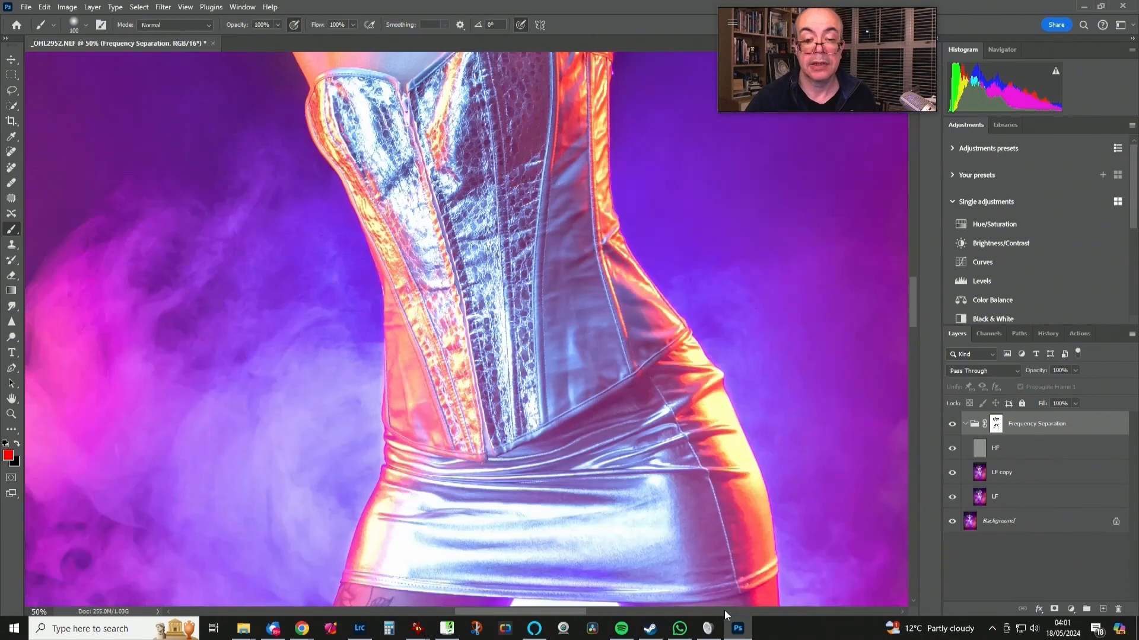
{"action": "left_click_drag", "start_coordinate": [587, 257], "coordinate": [645, 448]}
{"action": "left_click_drag", "start_coordinate": [498, 318], "coordinate": [567, 503]}
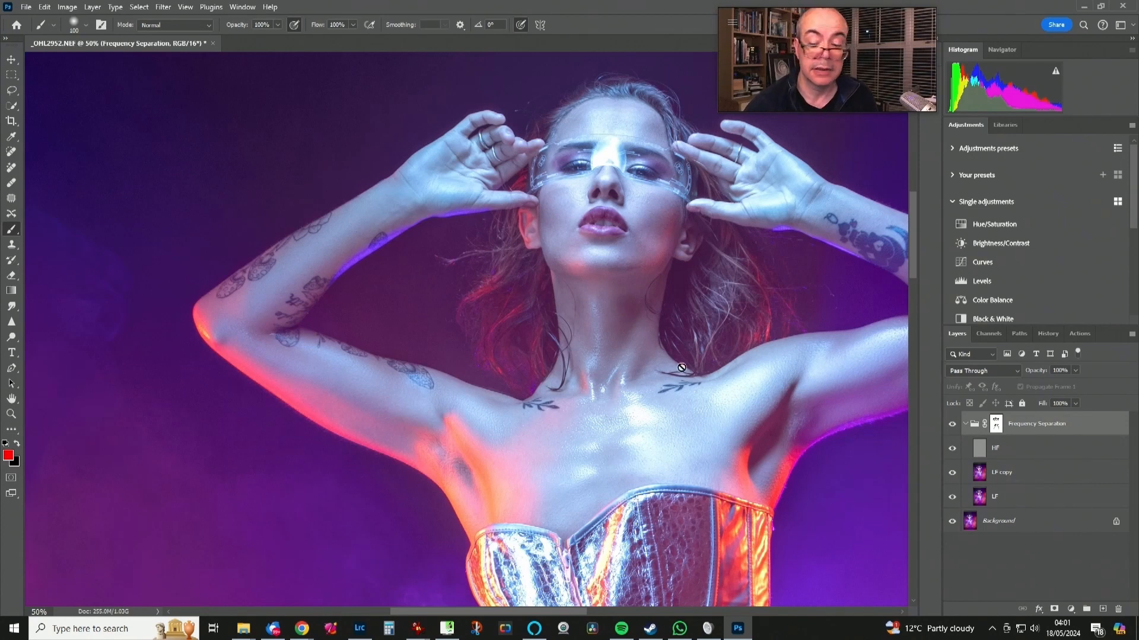
{"action": "left_click", "coordinate": [997, 424]}
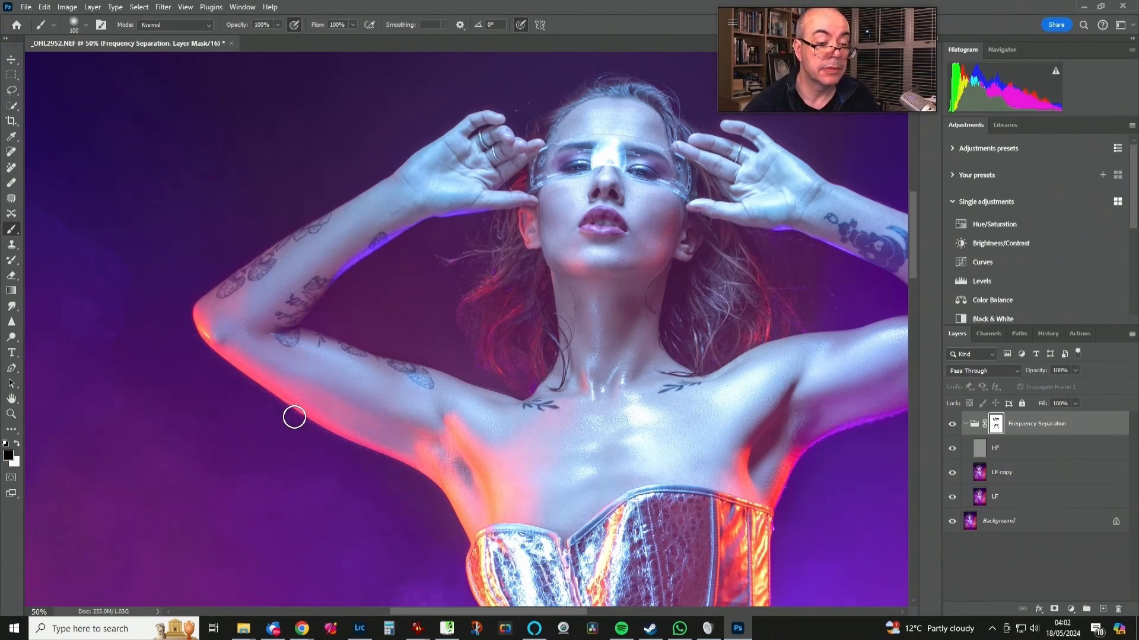
{"action": "left_click", "coordinate": [997, 425], "text": "alt"}
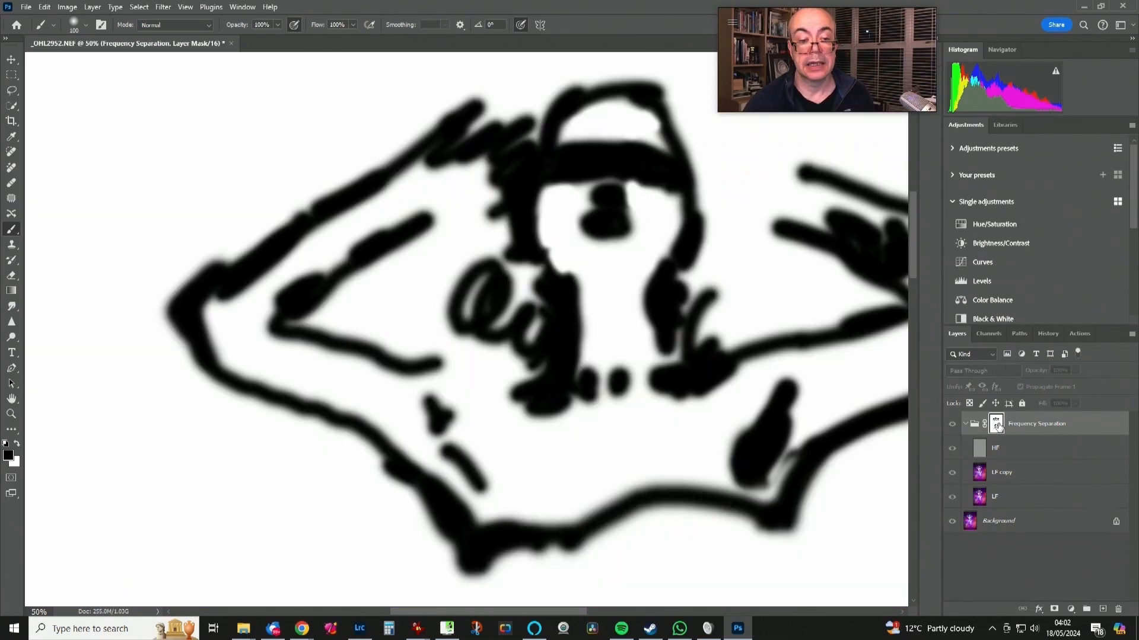
{"action": "left_click", "coordinate": [996, 424], "text": "alt"}
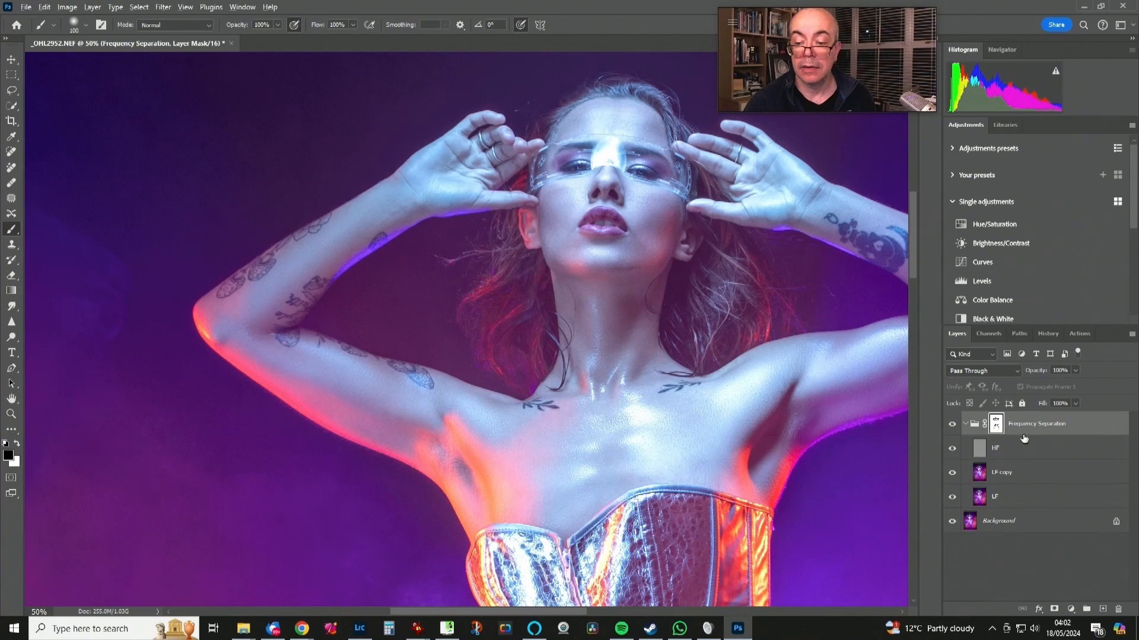
Paint black on the mask along the inner edges of both raised arms and across the shoulders, checking the mask alone for gaps.
{"action": "left_click", "coordinate": [997, 426], "text": "alt"}
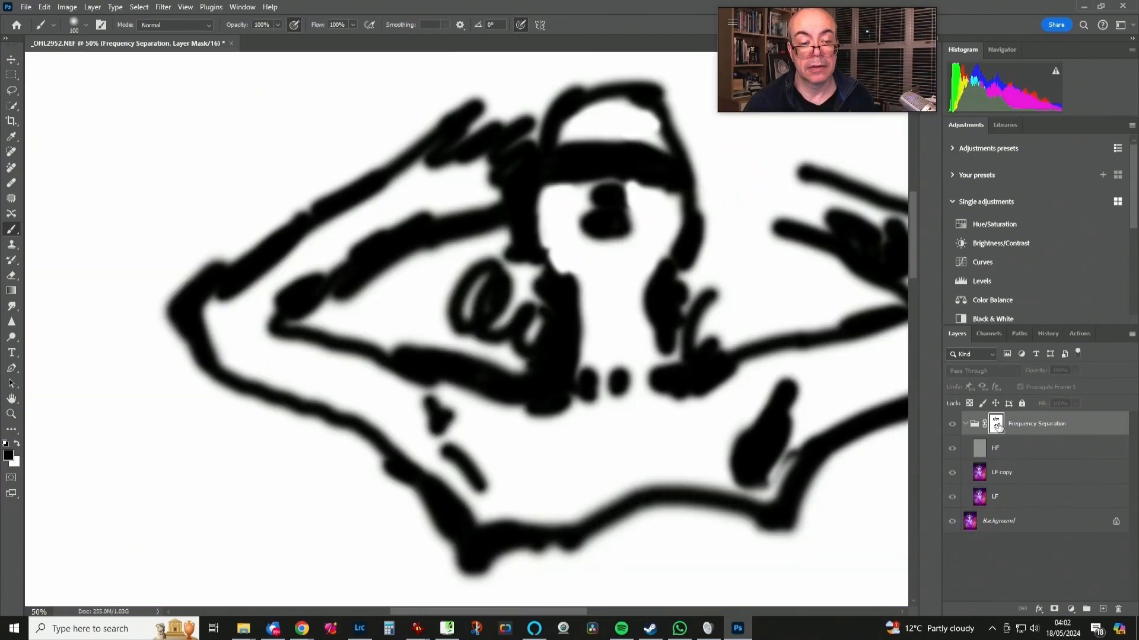
{"action": "left_click", "coordinate": [996, 425], "text": "alt"}
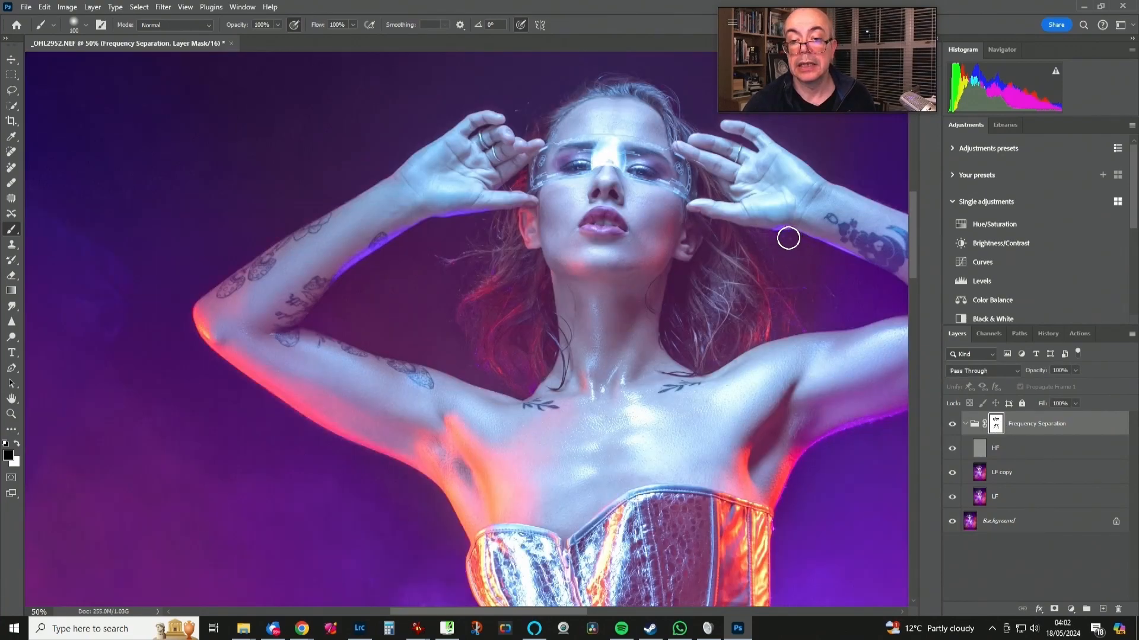
{"action": "left_click_drag", "start_coordinate": [802, 284], "coordinate": [580, 331]}
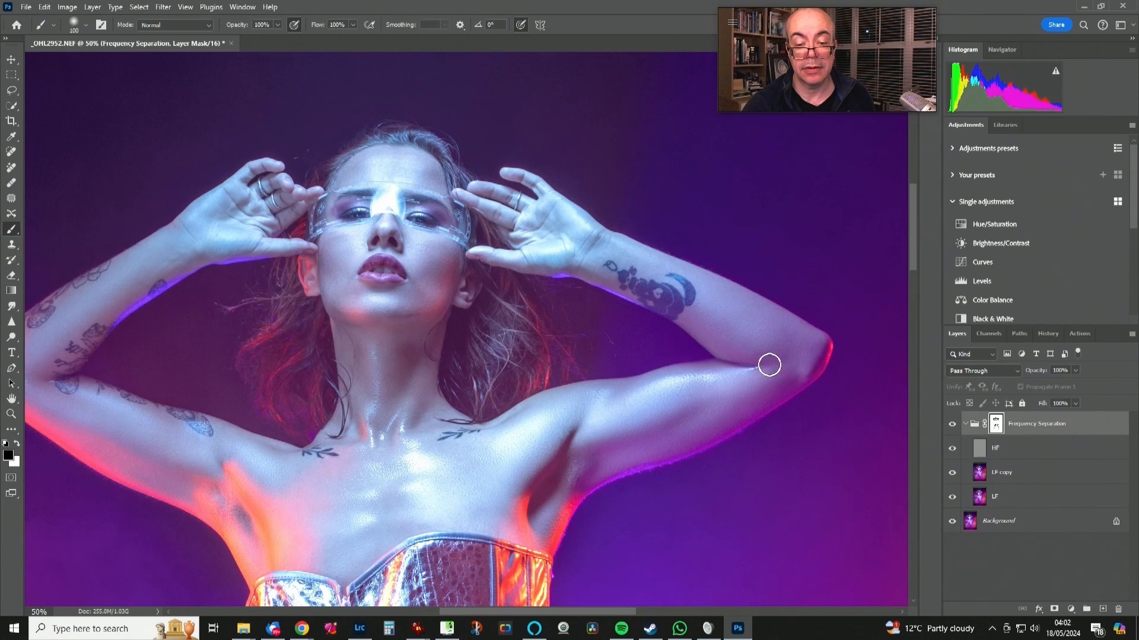
{"action": "left_click", "coordinate": [995, 424], "text": "alt"}
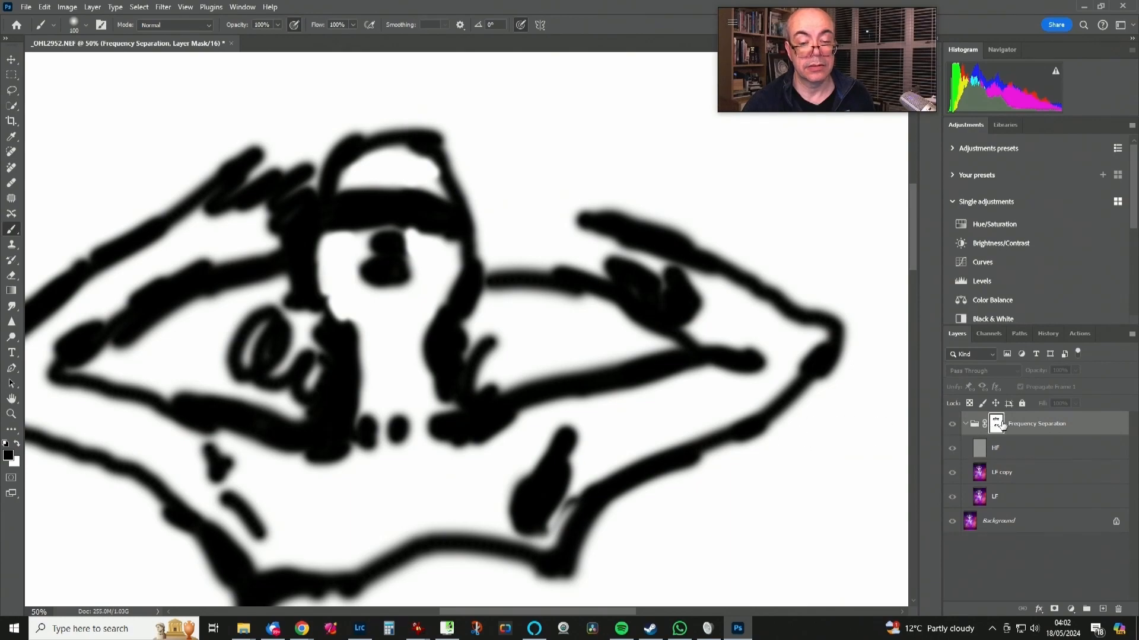
{"action": "left_click", "coordinate": [995, 429], "text": "alt"}
Close the mask gap along the outer thigh and knee of the tattooed leg with black paint, checking the mask alone.
{"action": "left_click_drag", "start_coordinate": [626, 499], "coordinate": [659, 178]}
{"action": "left_click_drag", "start_coordinate": [662, 447], "coordinate": [644, 179]}
{"action": "left_click_drag", "start_coordinate": [701, 368], "coordinate": [693, 156]}
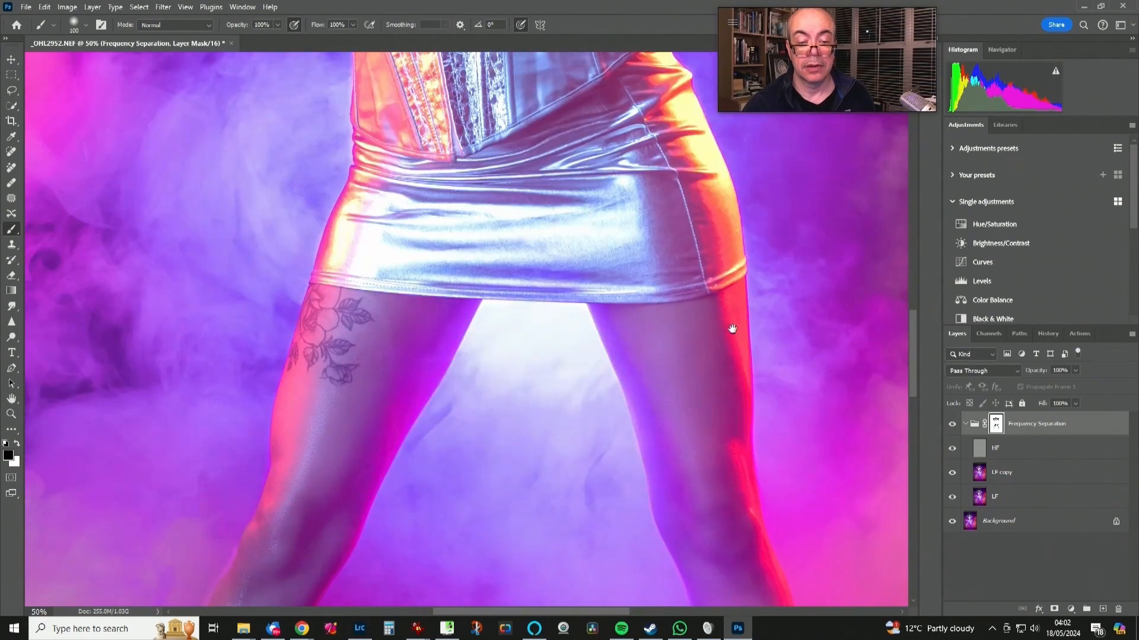
{"action": "left_click_drag", "start_coordinate": [754, 351], "coordinate": [712, 209]}
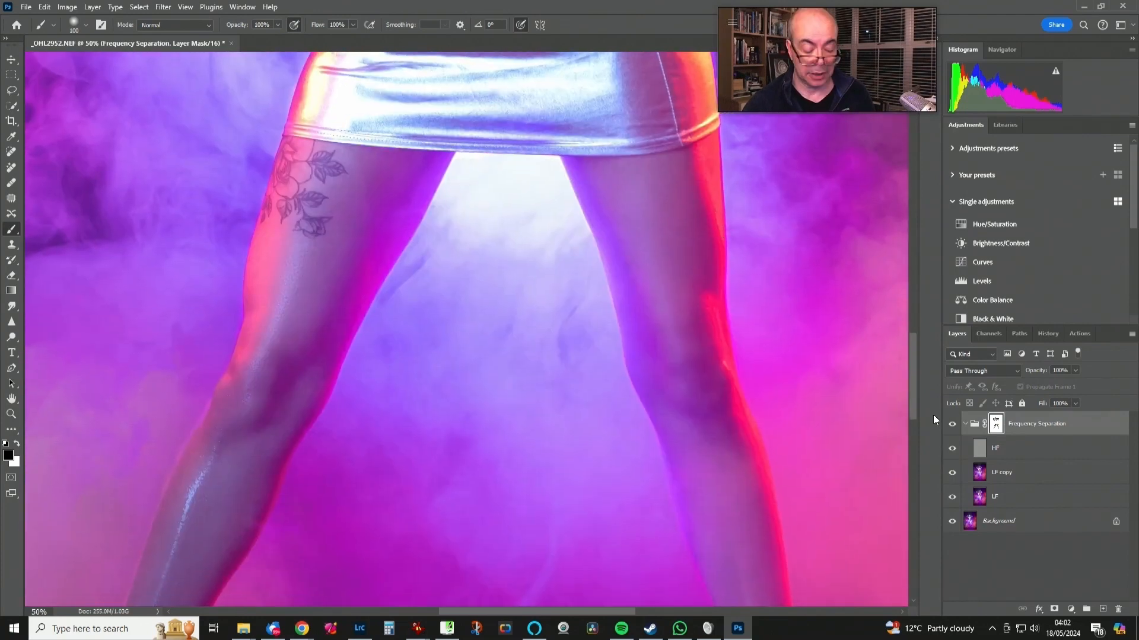
{"action": "left_click", "coordinate": [996, 429], "text": "alt"}
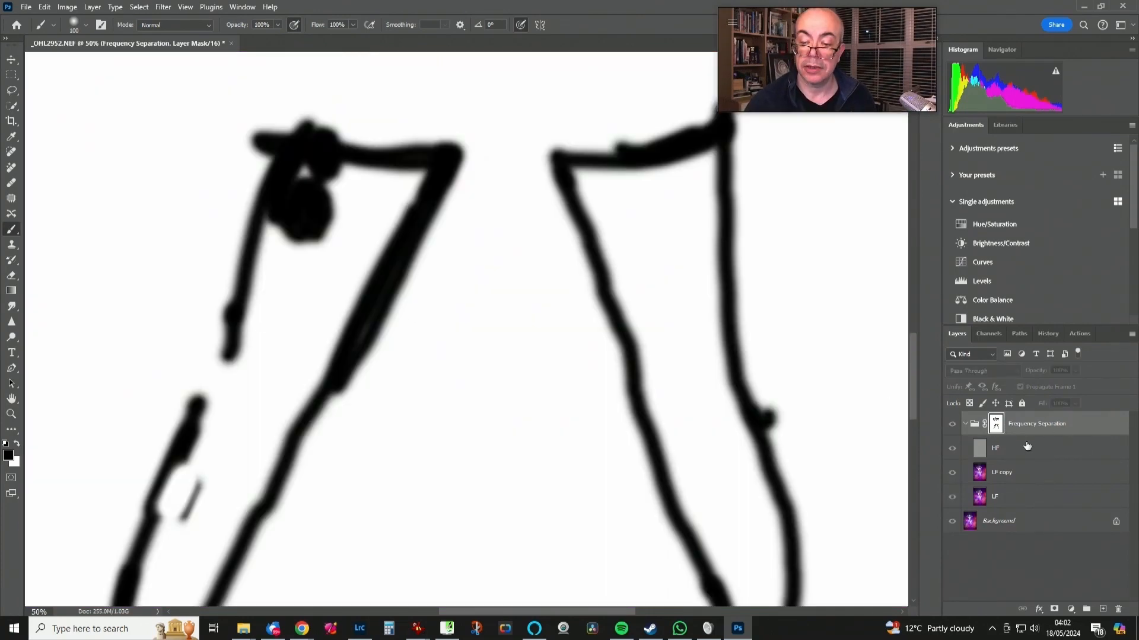
{"action": "left_click", "coordinate": [996, 428], "text": "alt"}
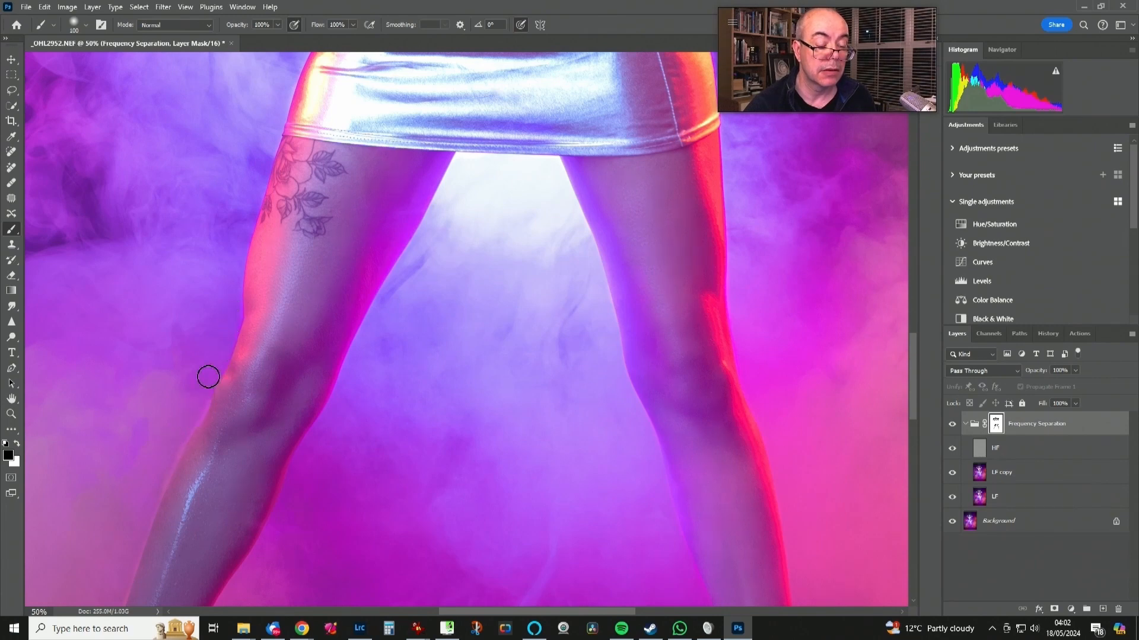
{"action": "left_click", "coordinate": [996, 429], "text": "alt"}
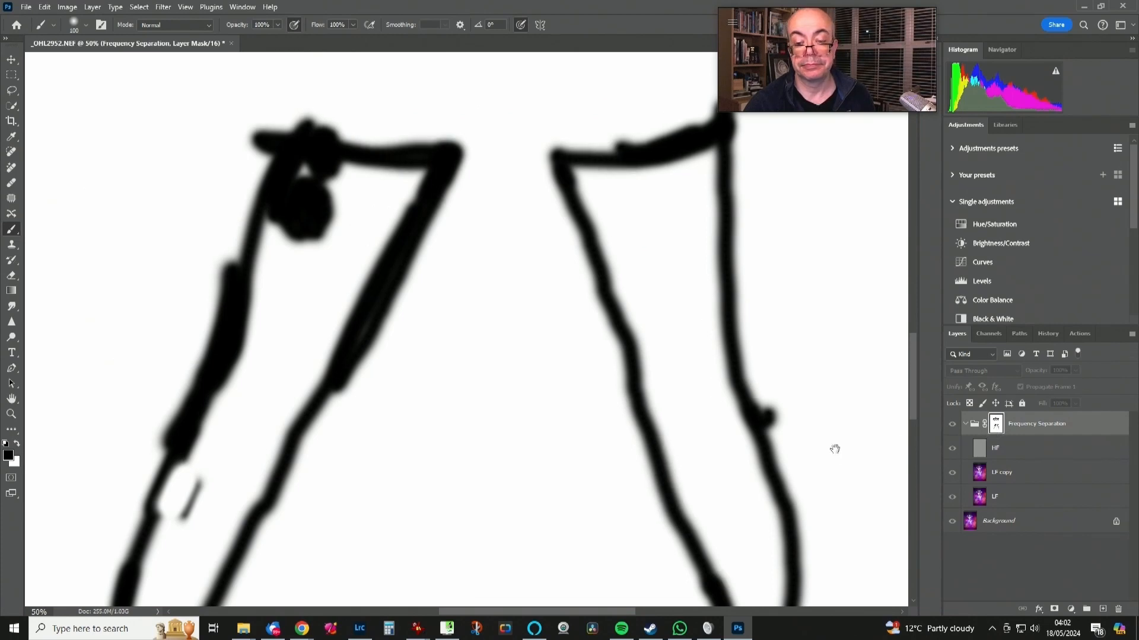
{"action": "left_click_drag", "start_coordinate": [834, 447], "coordinate": [775, 531]}
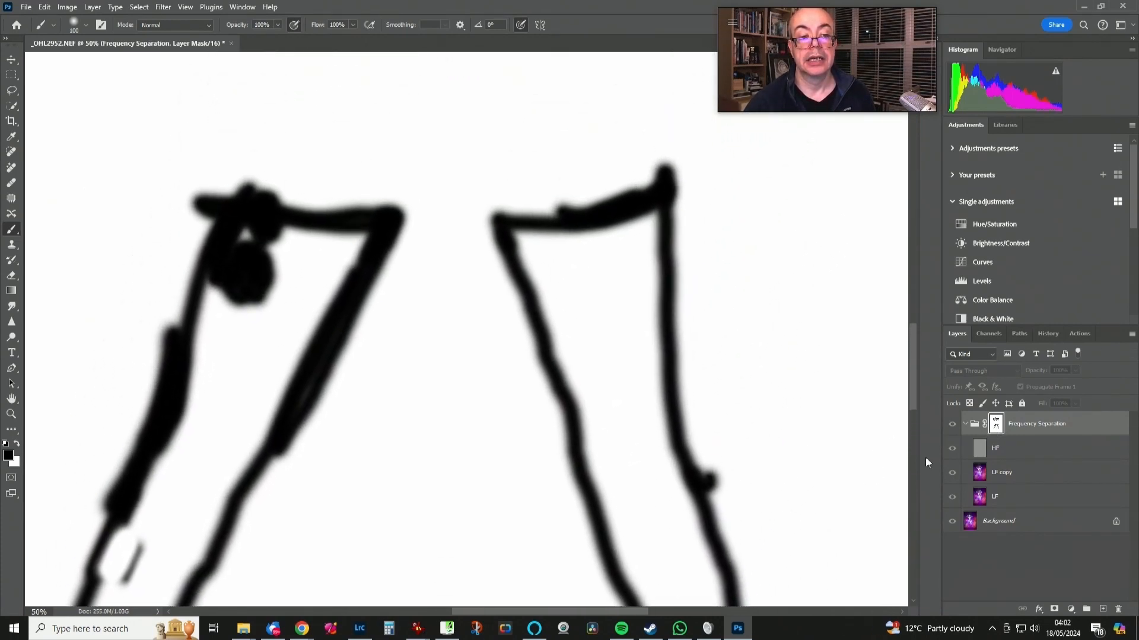
Exit the mask-only view, fit the whole image on screen, and compare it with the Frequency Separation group hidden and shown.
{"action": "left_click", "coordinate": [996, 427], "text": "alt"}
{"action": "key", "text": "ctrl+0"}
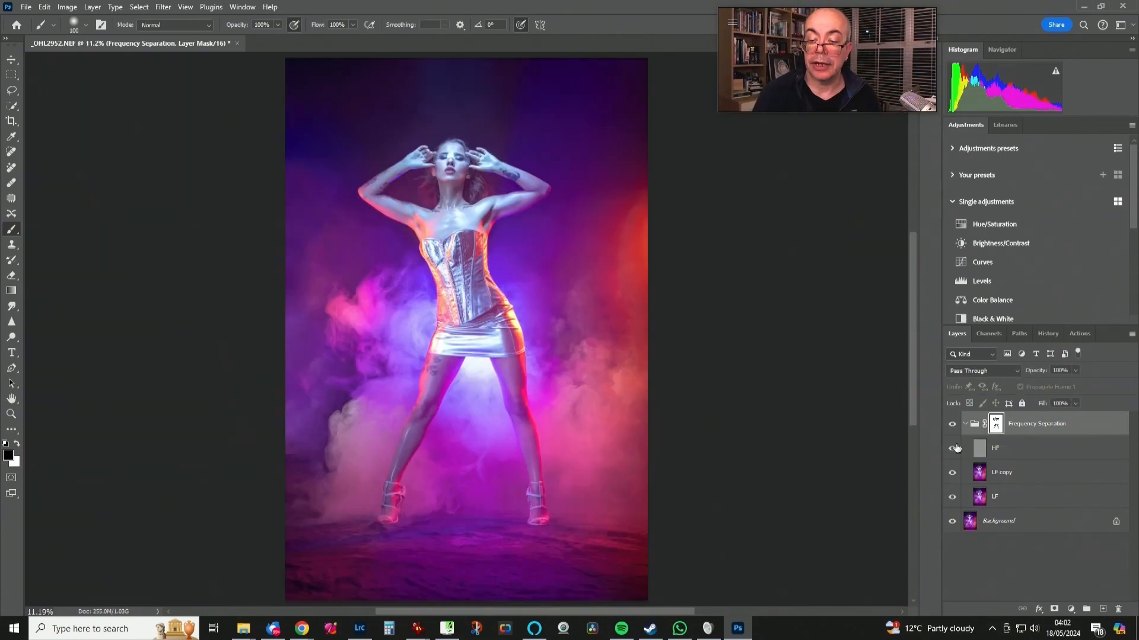
{"action": "left_click", "coordinate": [951, 425]}
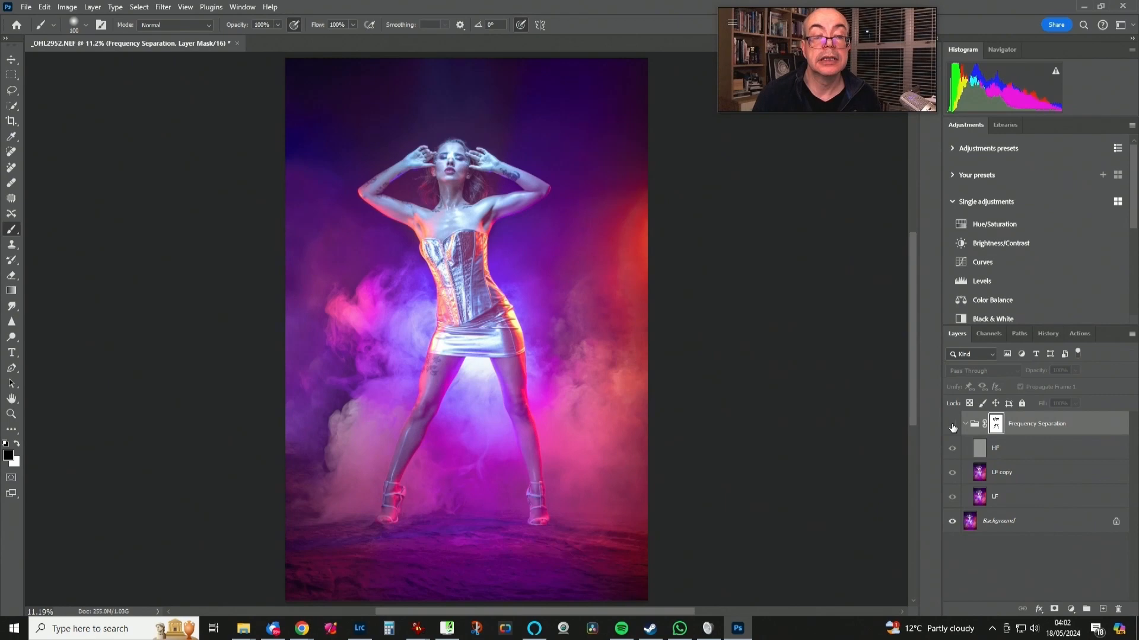
{"action": "left_click", "coordinate": [952, 425]}
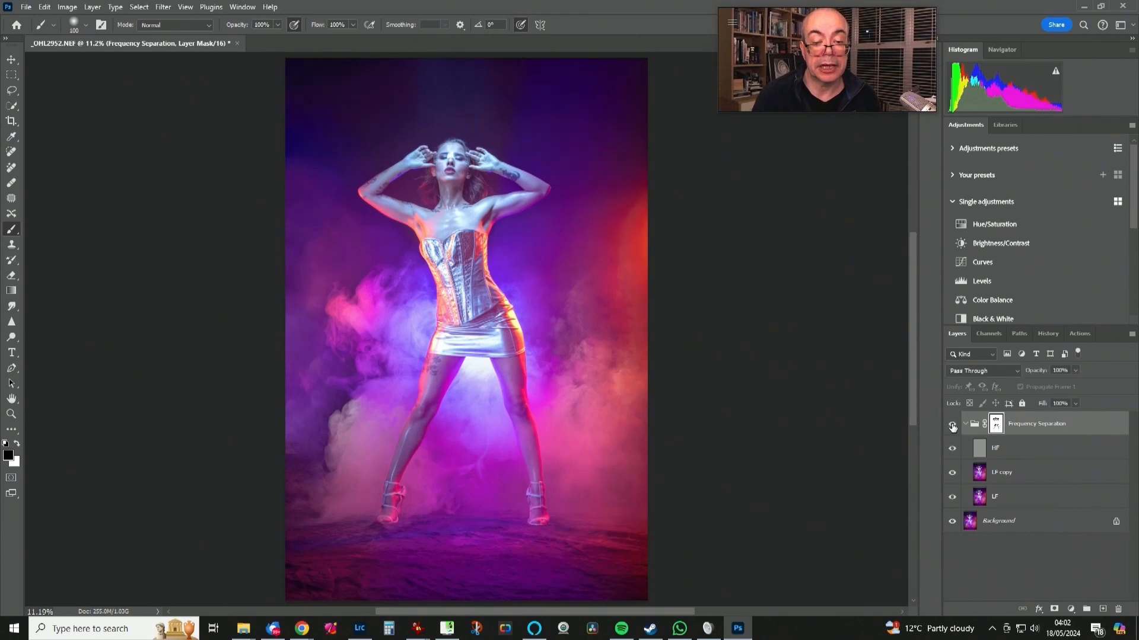
{"action": "left_click", "coordinate": [952, 425]}
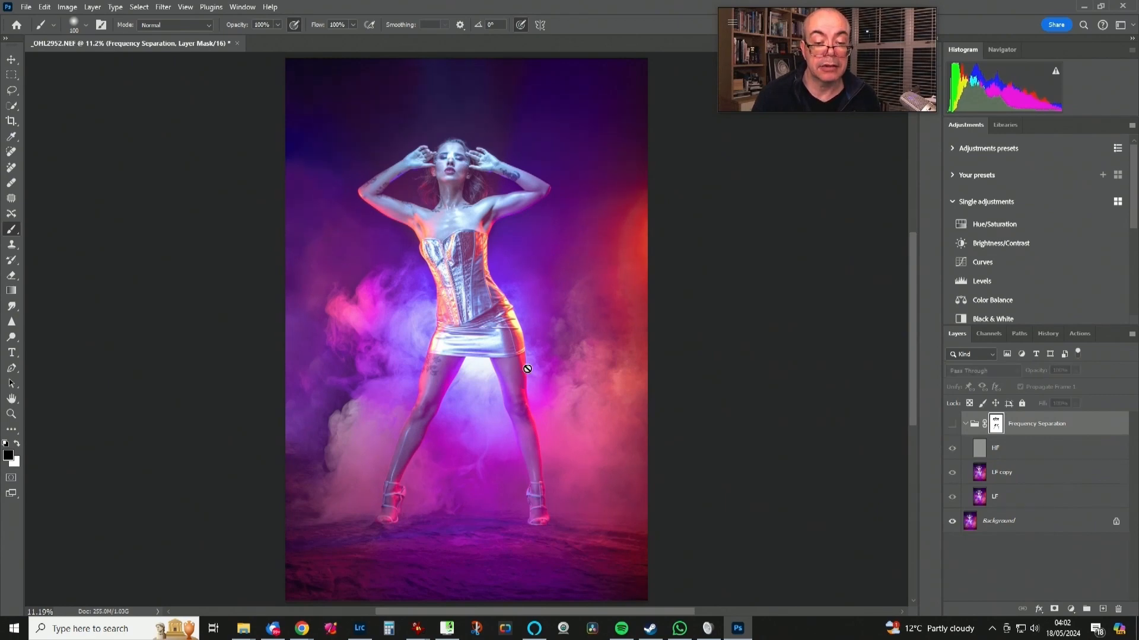
{"action": "left_click", "coordinate": [952, 425]}
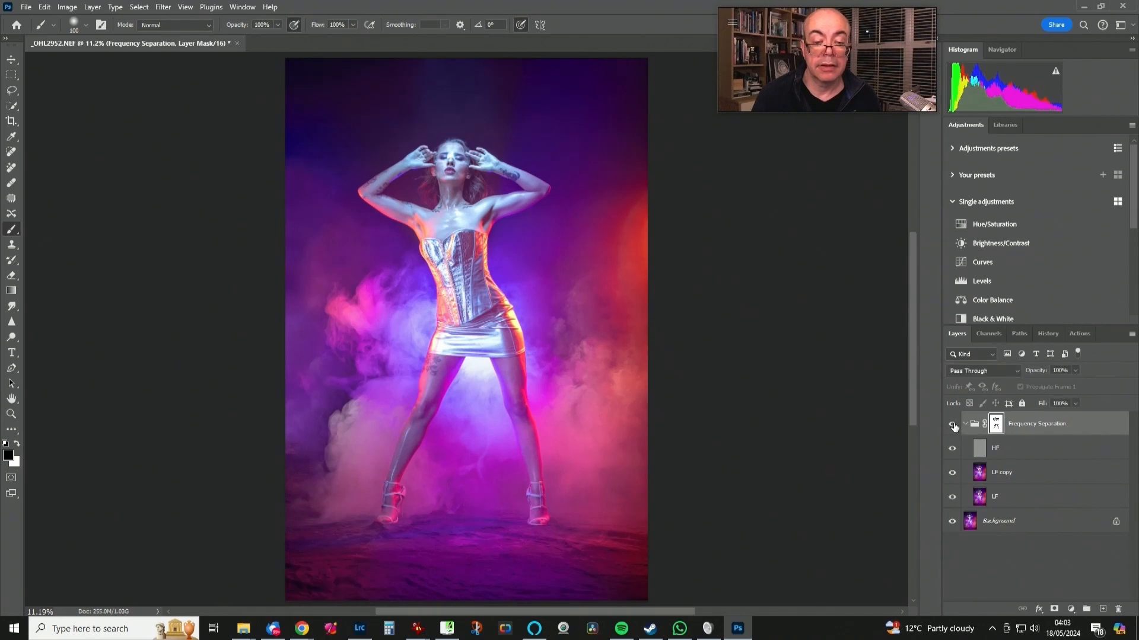
{"action": "left_click", "coordinate": [951, 425]}
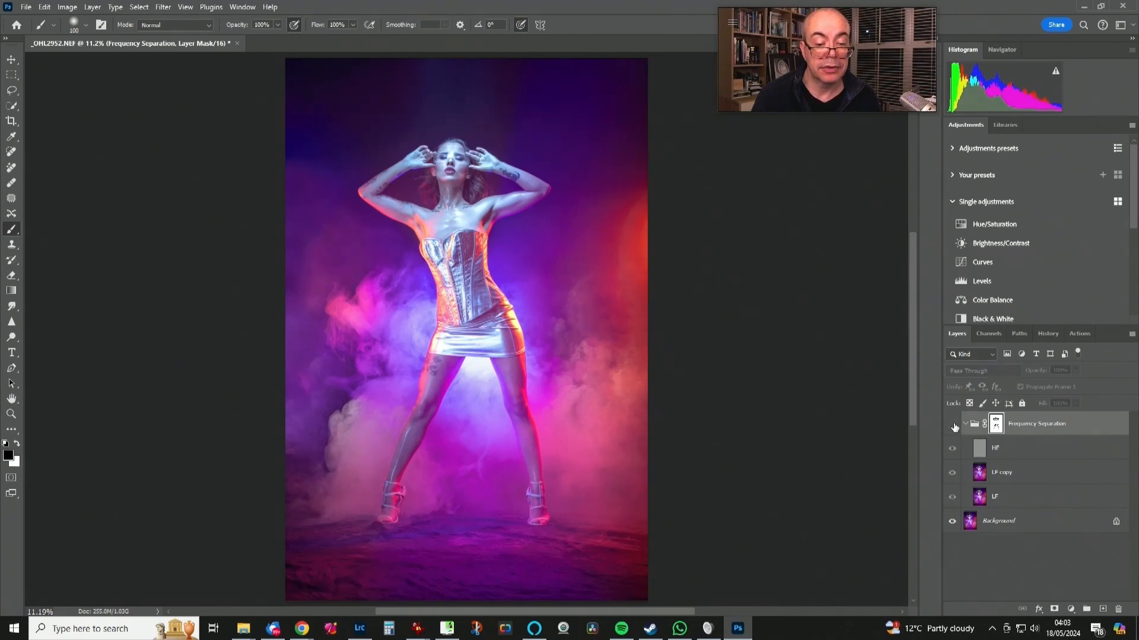
{"action": "left_click", "coordinate": [952, 425]}
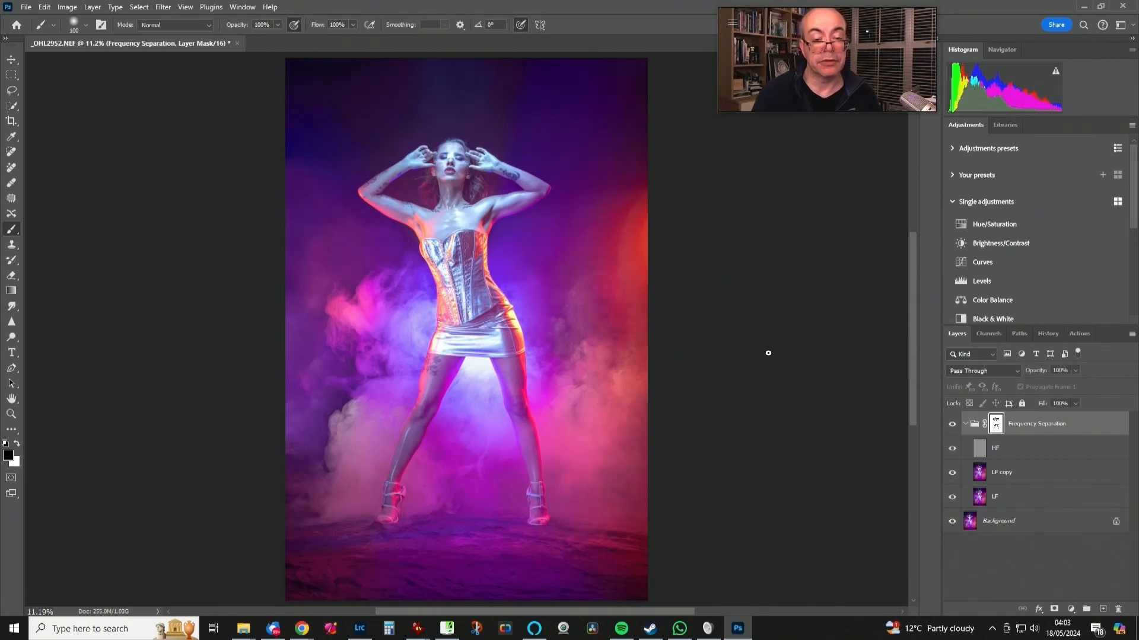
Flatten the image and stack three duplicates of the Background, all in Screen blend mode.
{"action": "left_click", "coordinate": [94, 11]}
{"action": "left_click", "coordinate": [119, 471]}
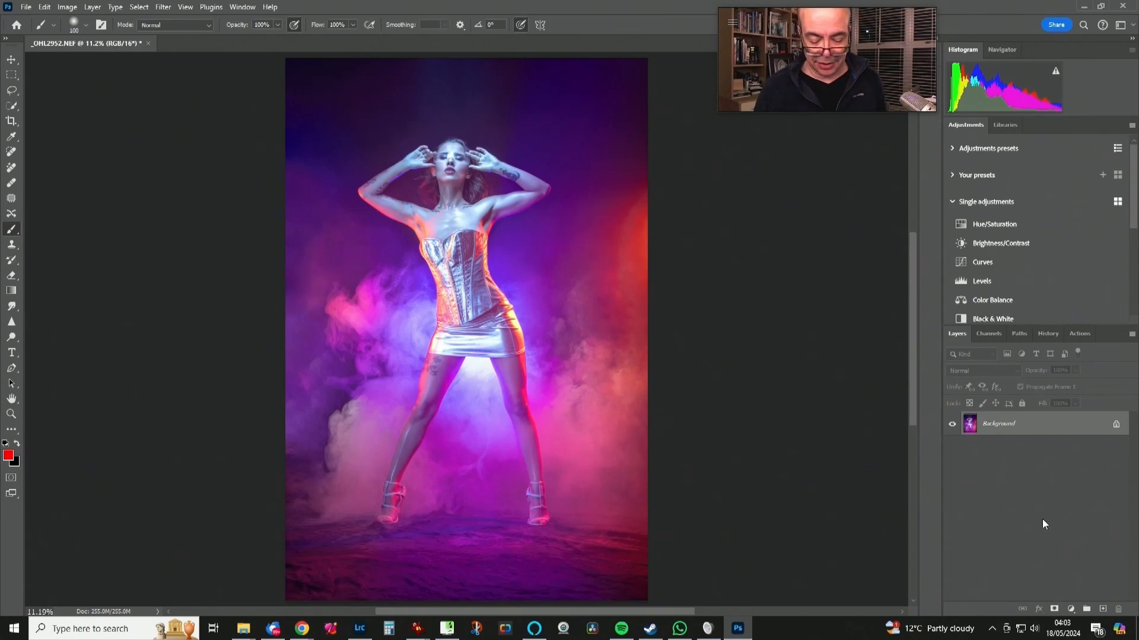
{"action": "key", "text": "ctrl+j"}
{"action": "left_click", "coordinate": [965, 370]}
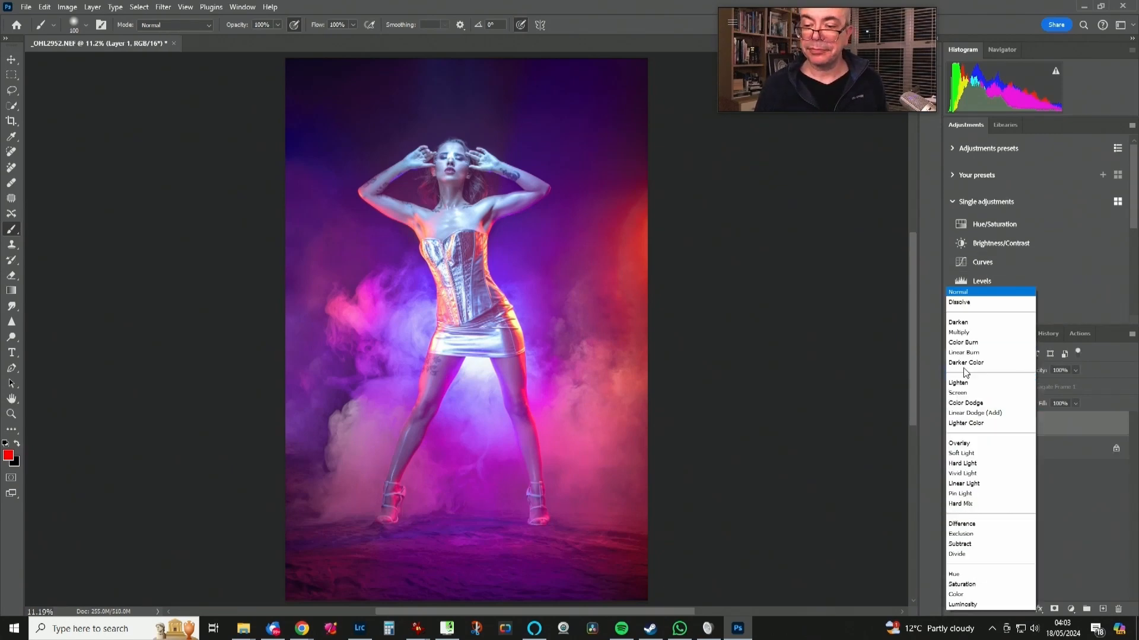
{"action": "left_click", "coordinate": [977, 393]}
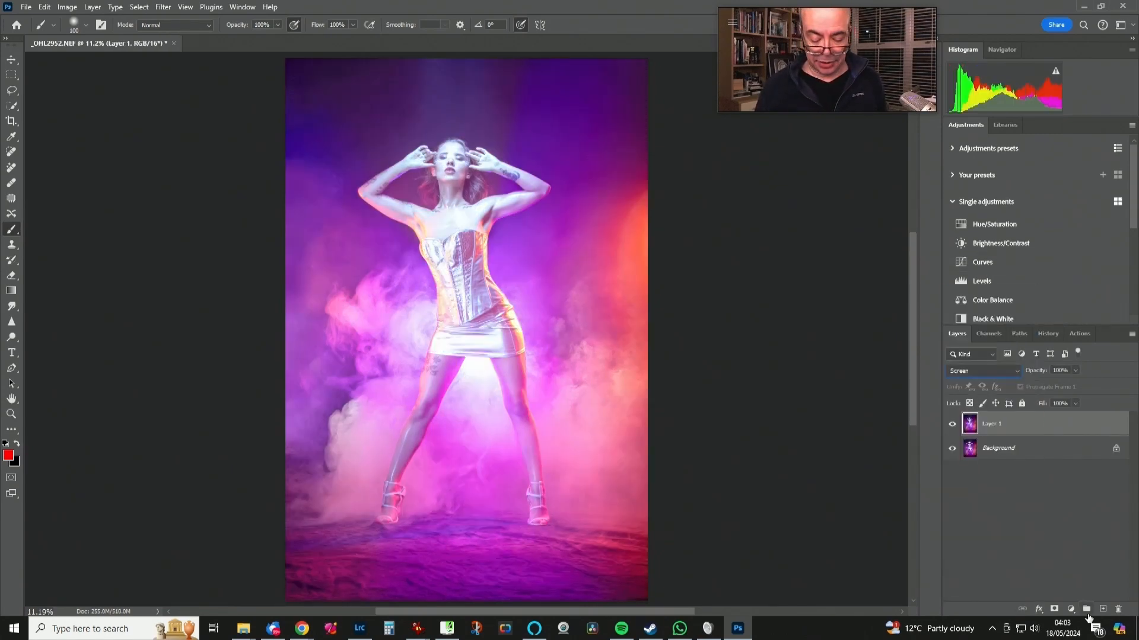
{"action": "key", "text": "ctrl+j"}
{"action": "key", "text": "ctrl+j"}
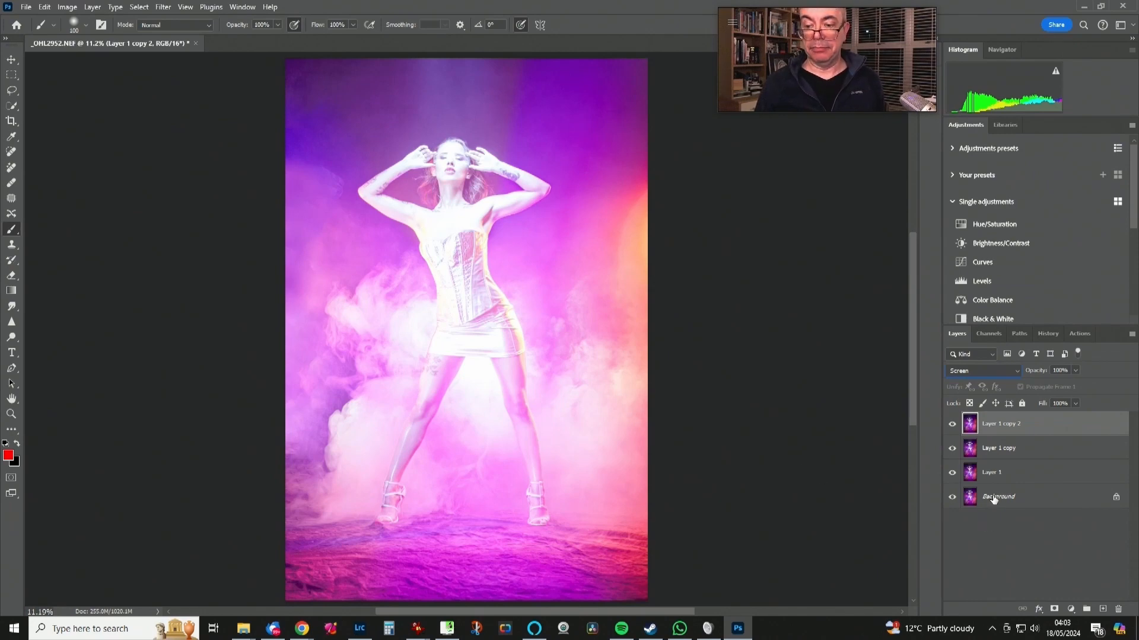
Select the model on the Background layer with Select Subject and save the selection as a new unnamed channel.
{"action": "left_click", "coordinate": [994, 499]}
{"action": "key", "text": "w"}
{"action": "key", "text": "alt+w"}
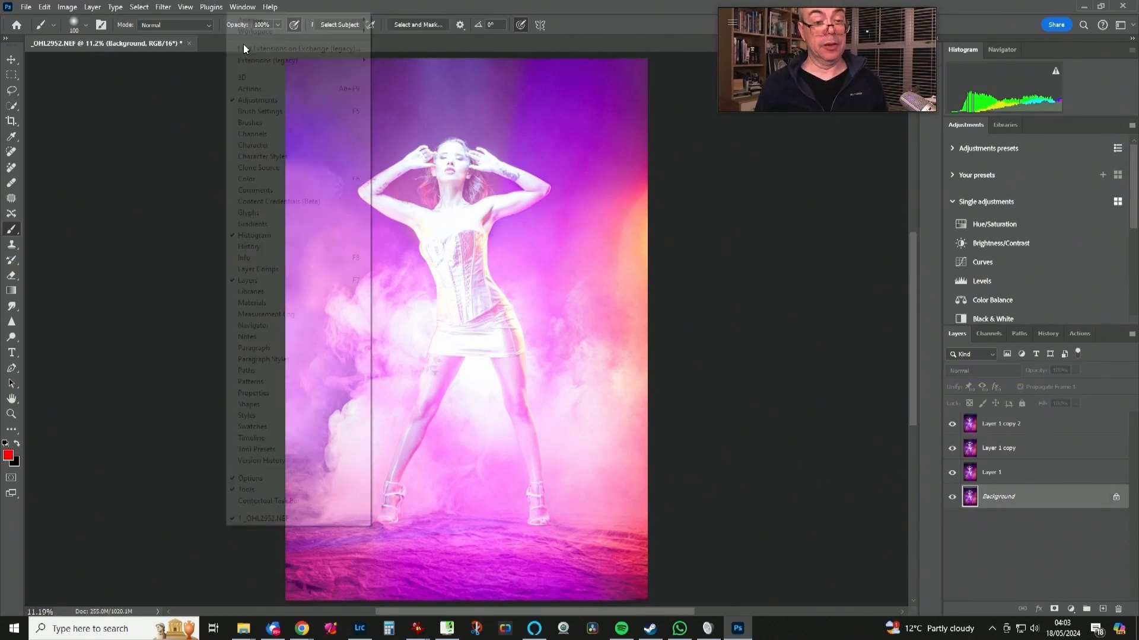
{"action": "left_click", "coordinate": [505, 26]}
{"action": "left_click", "coordinate": [346, 26]}
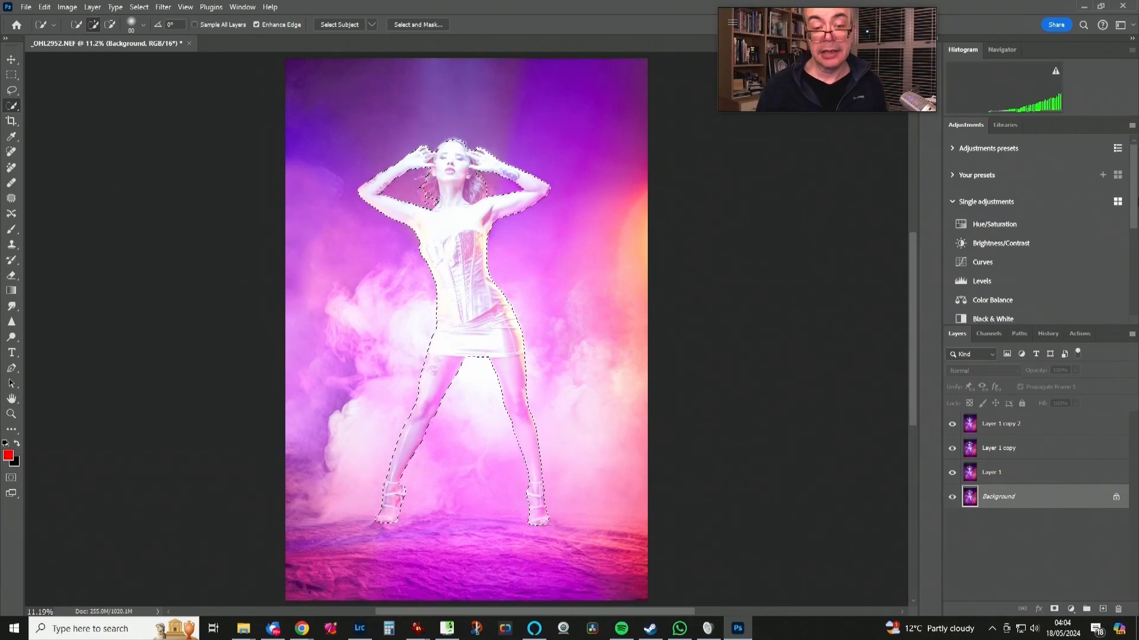
{"action": "left_click", "coordinate": [138, 7]}
{"action": "left_click", "coordinate": [152, 276]}
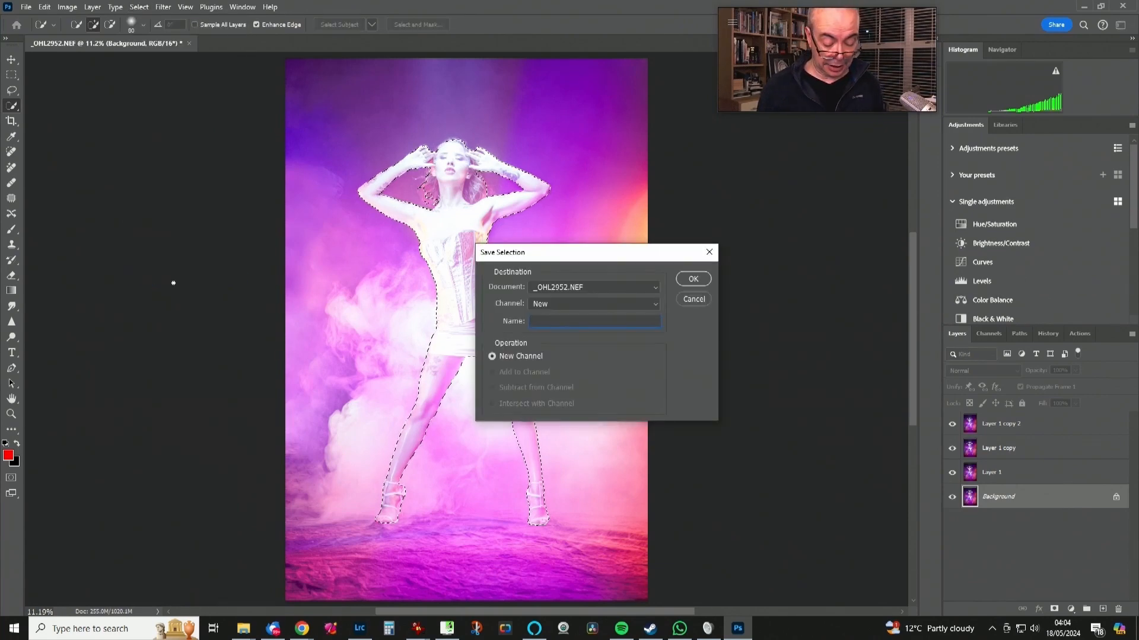
{"action": "key", "text": "Return"}
{"action": "key", "text": "b"}
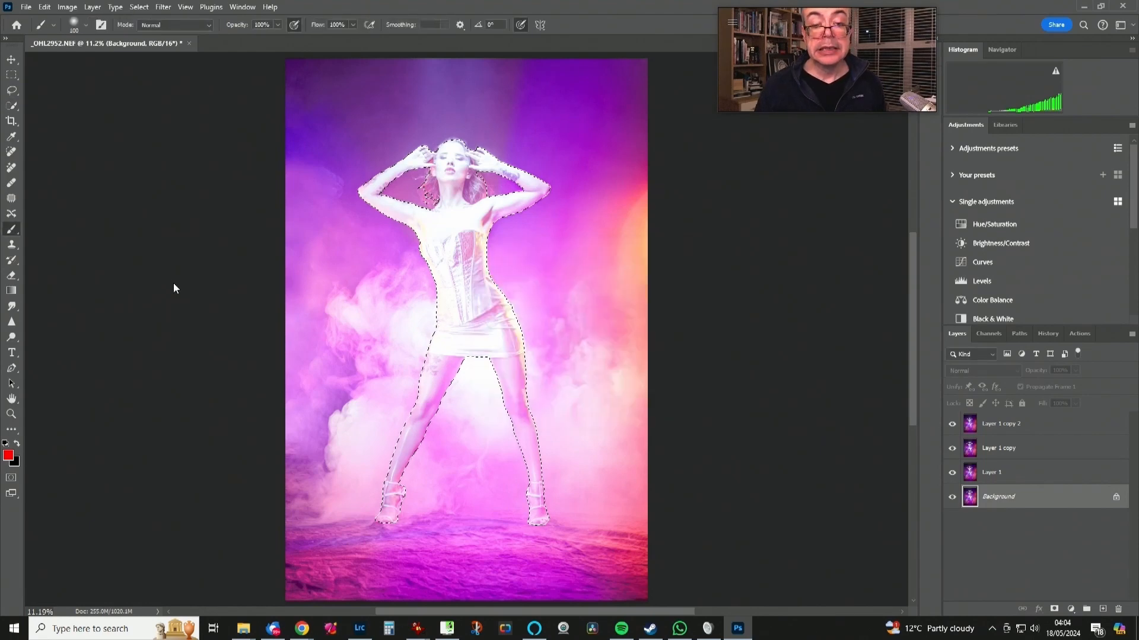
Group the three Screen layers and mask the group with the active selection of the model.
{"action": "left_click", "coordinate": [1064, 472]}
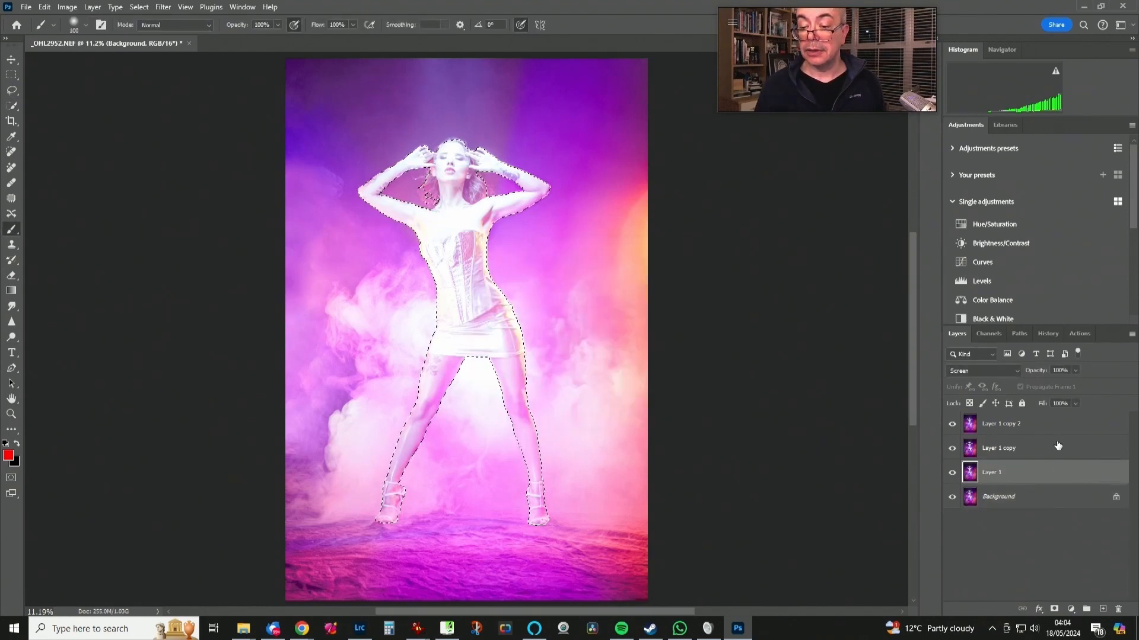
{"action": "left_click", "coordinate": [1056, 433], "text": "shift"}
{"action": "key", "text": "ctrl+g"}
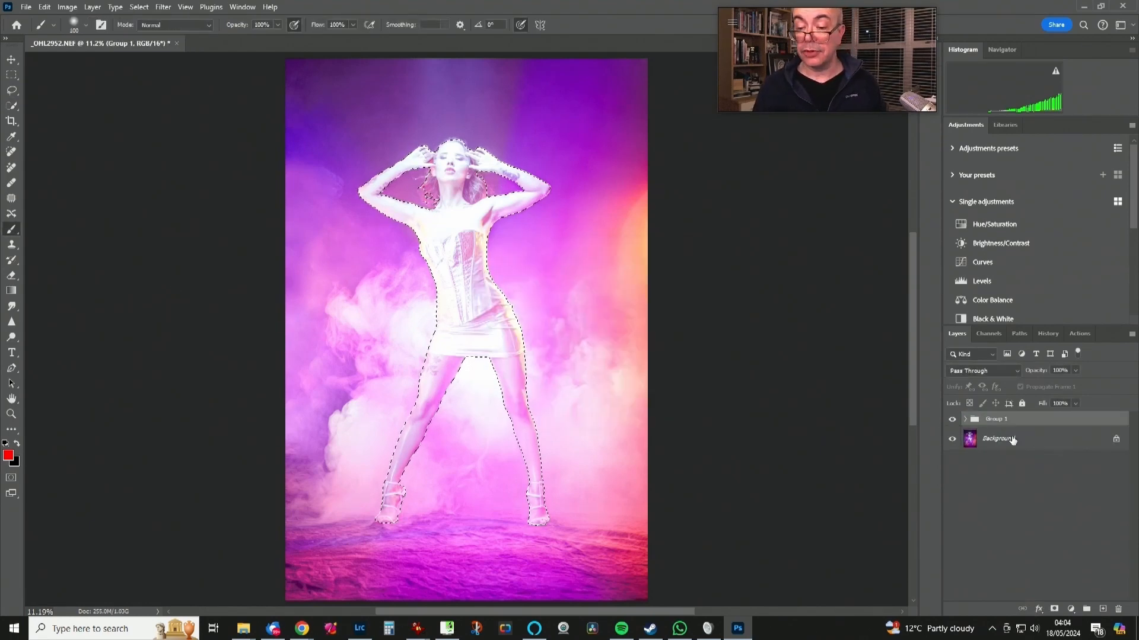
{"action": "left_click", "coordinate": [1055, 609]}
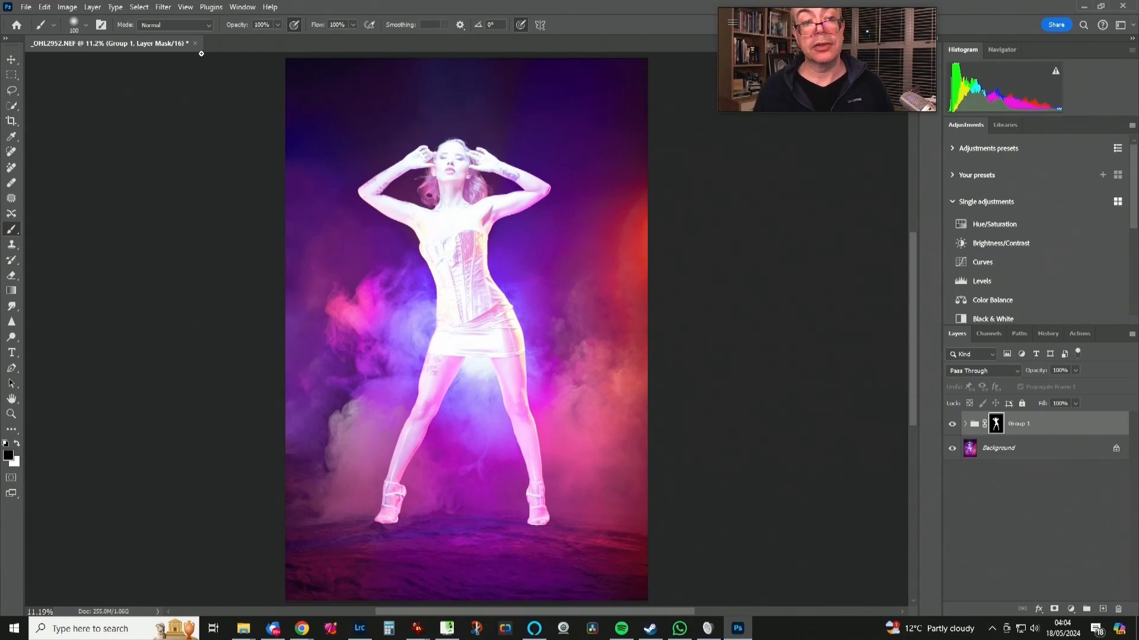
Expand Group 1 and hide Layer 1 copy 2 and Layer 1 copy, keeping only Layer 1 visible.
{"action": "key", "text": "w"}
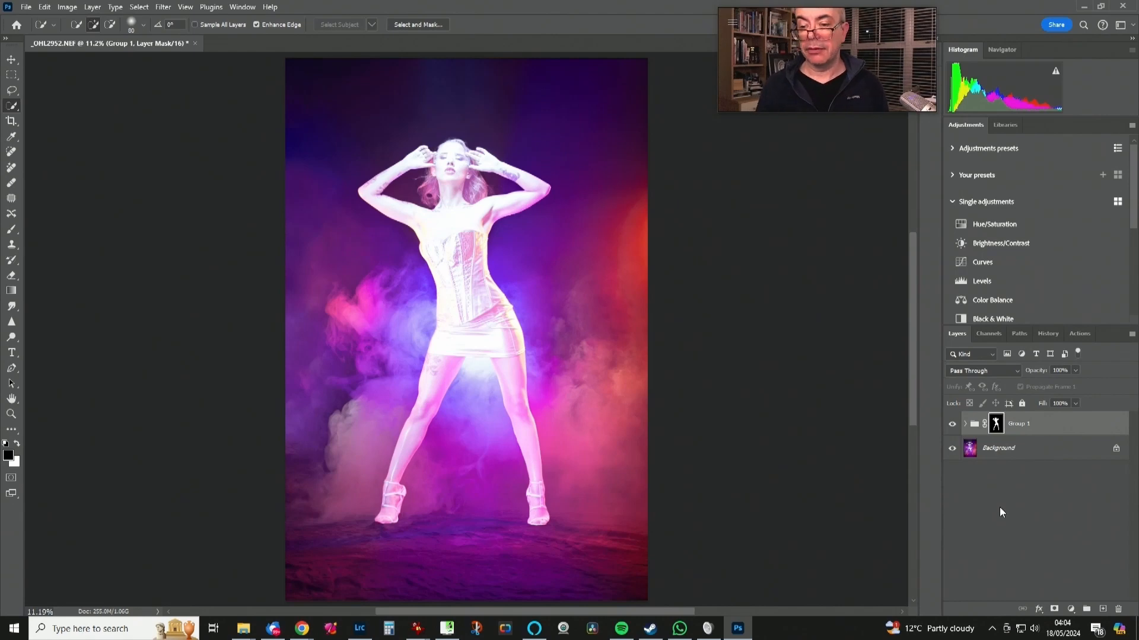
{"action": "left_click", "coordinate": [964, 424]}
{"action": "left_click", "coordinate": [952, 448]}
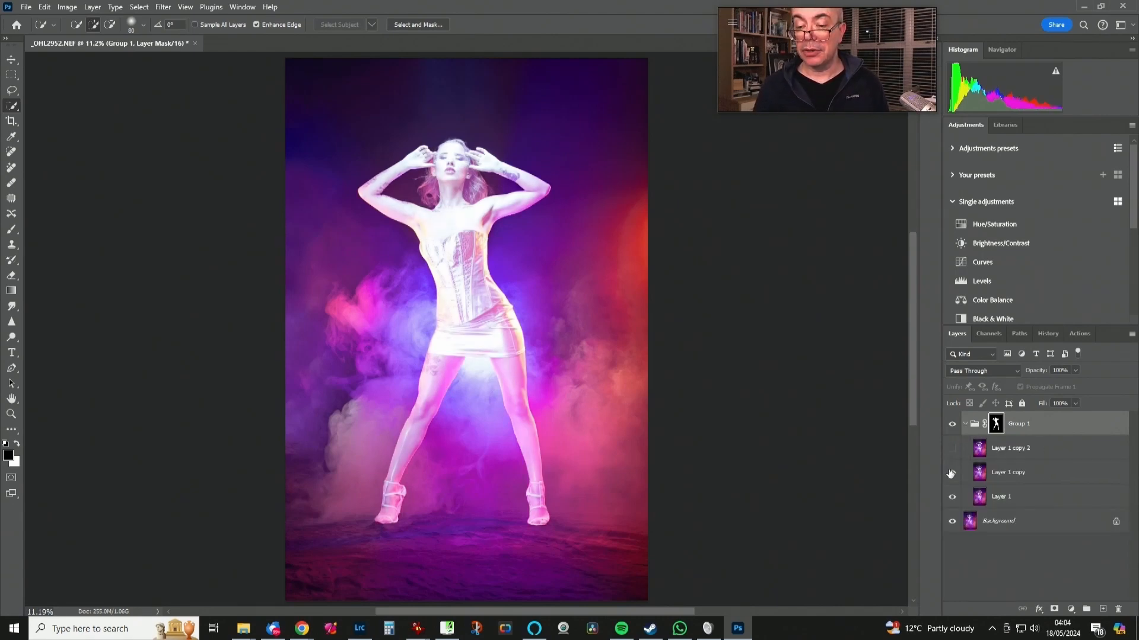
{"action": "left_click", "coordinate": [951, 473]}
In Layer 1's blending options, split the Blend If black slider for the underlying layer and set it to 102 / 255.
{"action": "left_click", "coordinate": [1109, 496]}
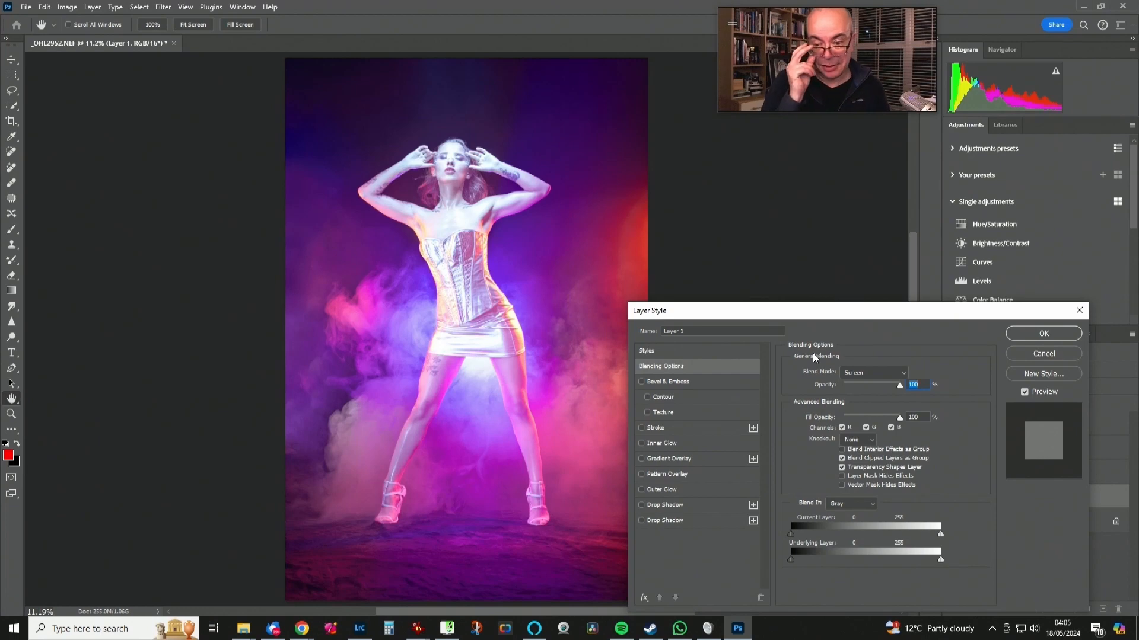
{"action": "left_click_drag", "start_coordinate": [854, 315], "coordinate": [875, 150]}
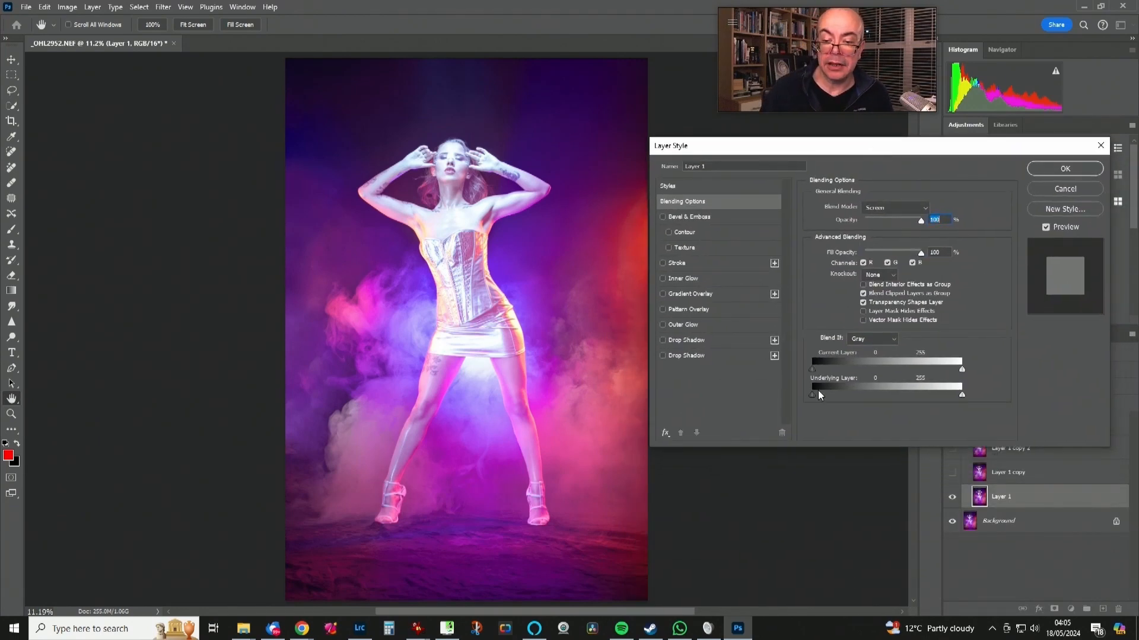
{"action": "left_click_drag", "start_coordinate": [824, 392], "coordinate": [869, 394]}
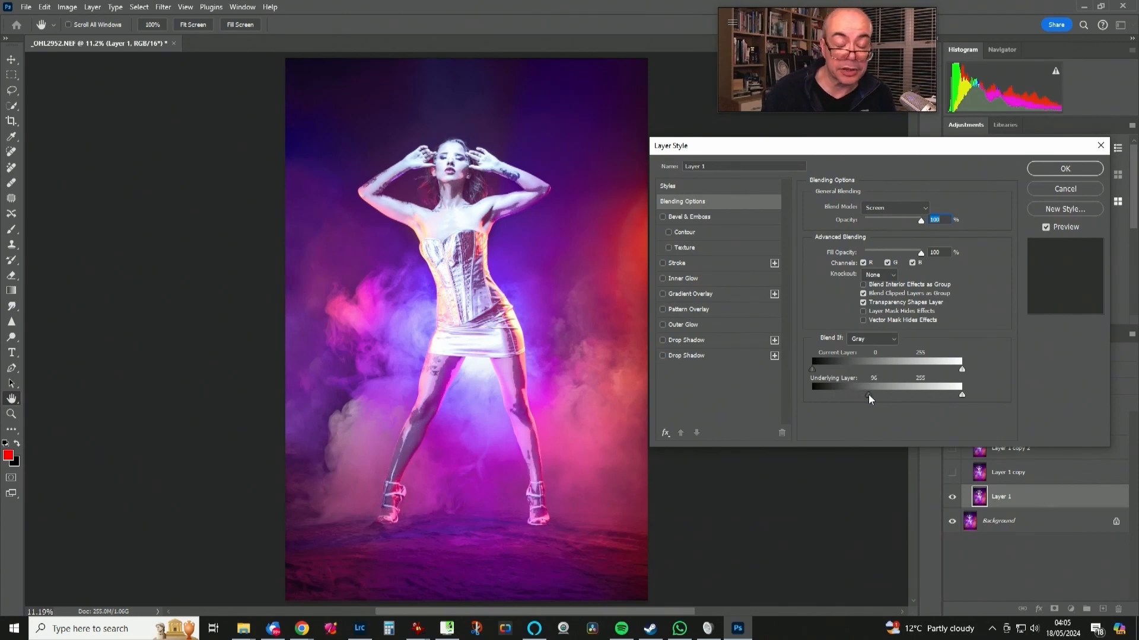
{"action": "mouse_move", "coordinate": [868, 394]}
{"action": "left_mouse_down"}
{"action": "mouse_move", "coordinate": [878, 391]}
{"action": "mouse_move", "coordinate": [867, 393]}
{"action": "left_mouse_up"}
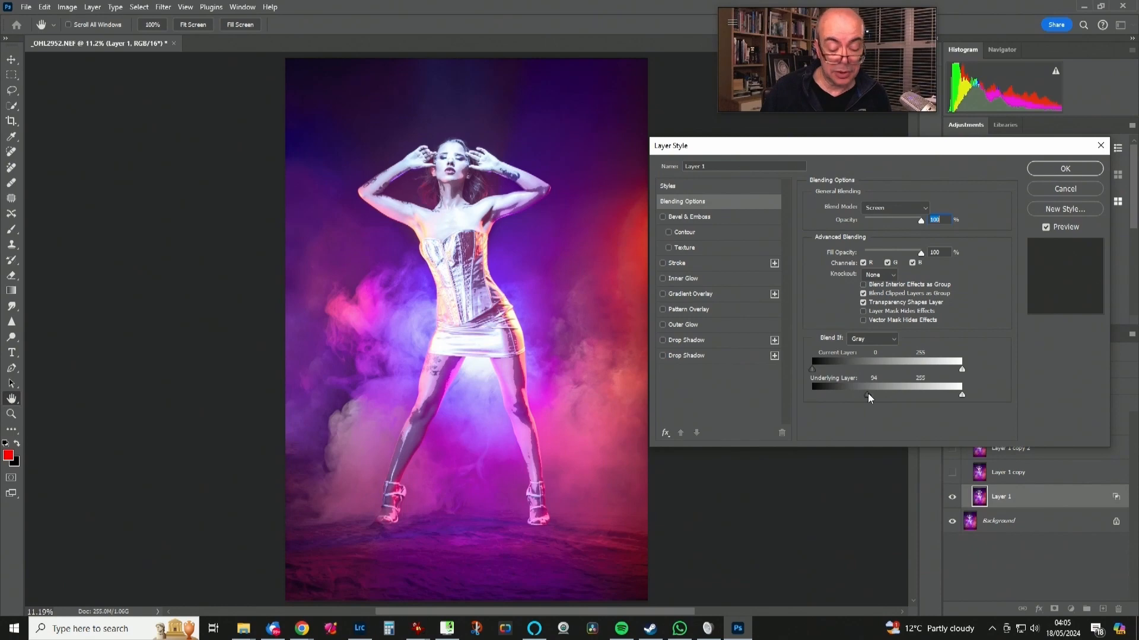
{"action": "key", "text": "alt"}
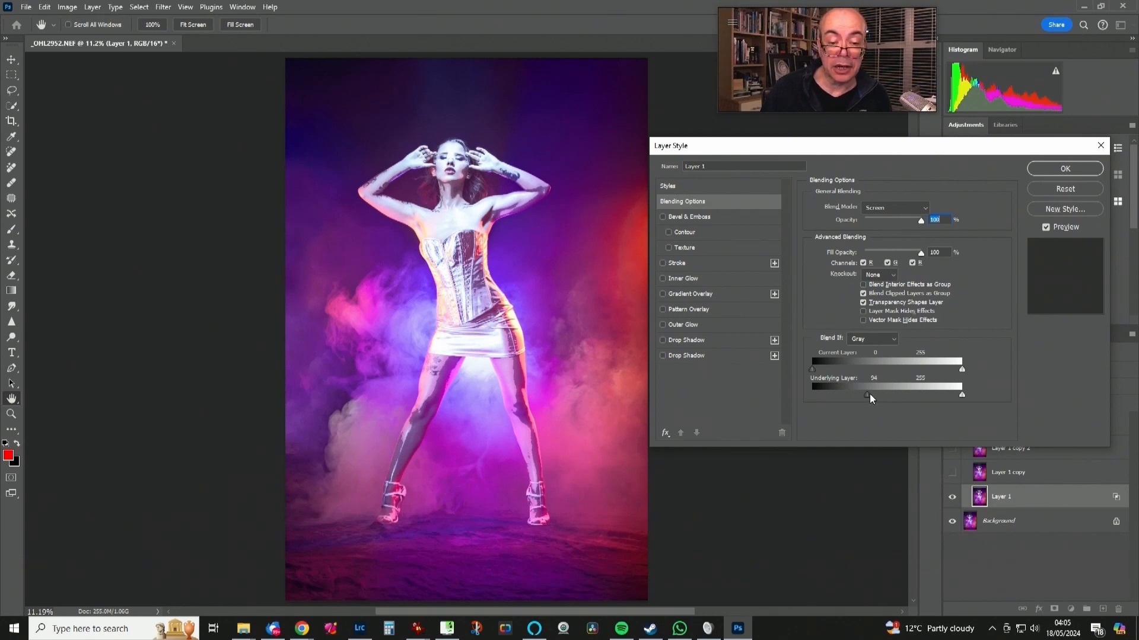
{"action": "left_click_drag", "start_coordinate": [869, 394], "coordinate": [873, 393]}
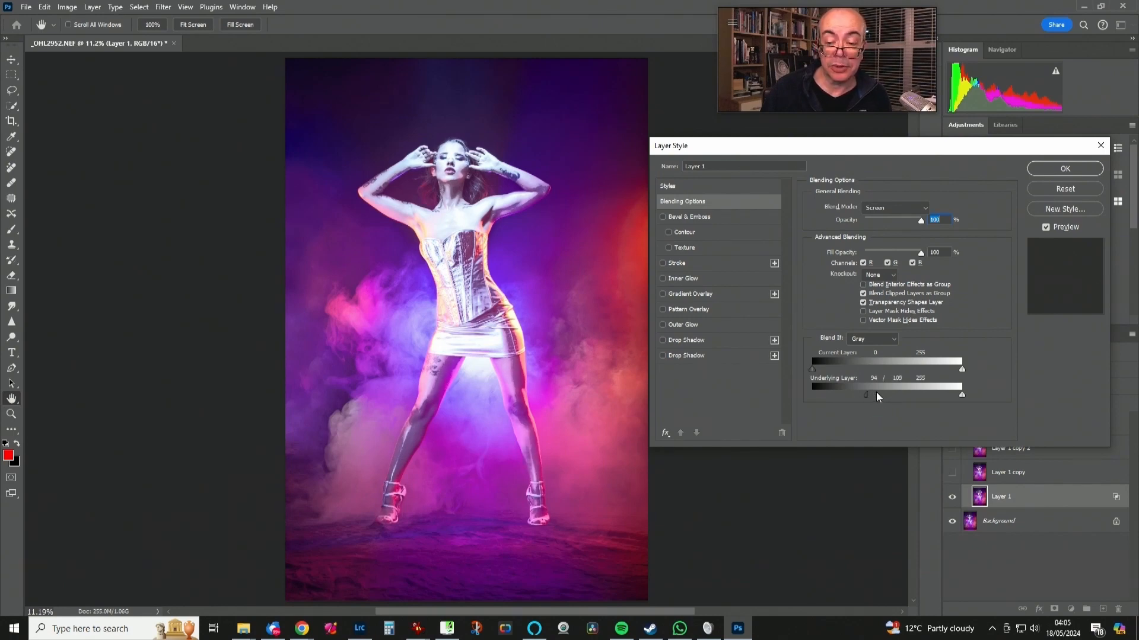
{"action": "left_click_drag", "start_coordinate": [882, 396], "coordinate": [973, 394]}
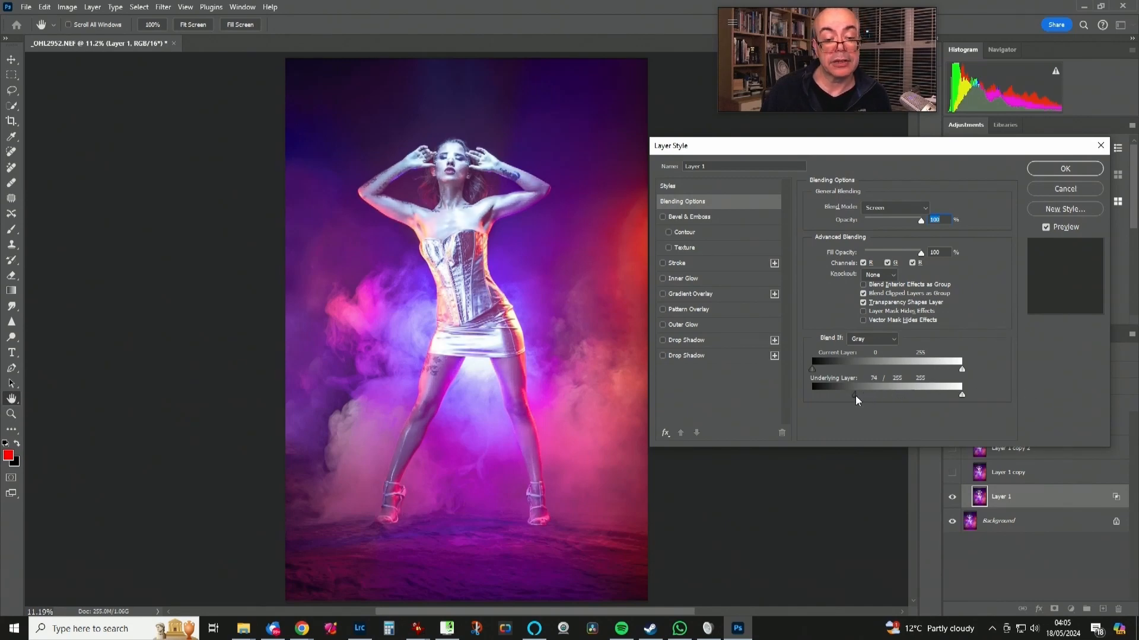
{"action": "mouse_move", "coordinate": [867, 396]}
{"action": "left_mouse_down"}
{"action": "mouse_move", "coordinate": [894, 391]}
{"action": "mouse_move", "coordinate": [857, 387]}
{"action": "left_mouse_up"}
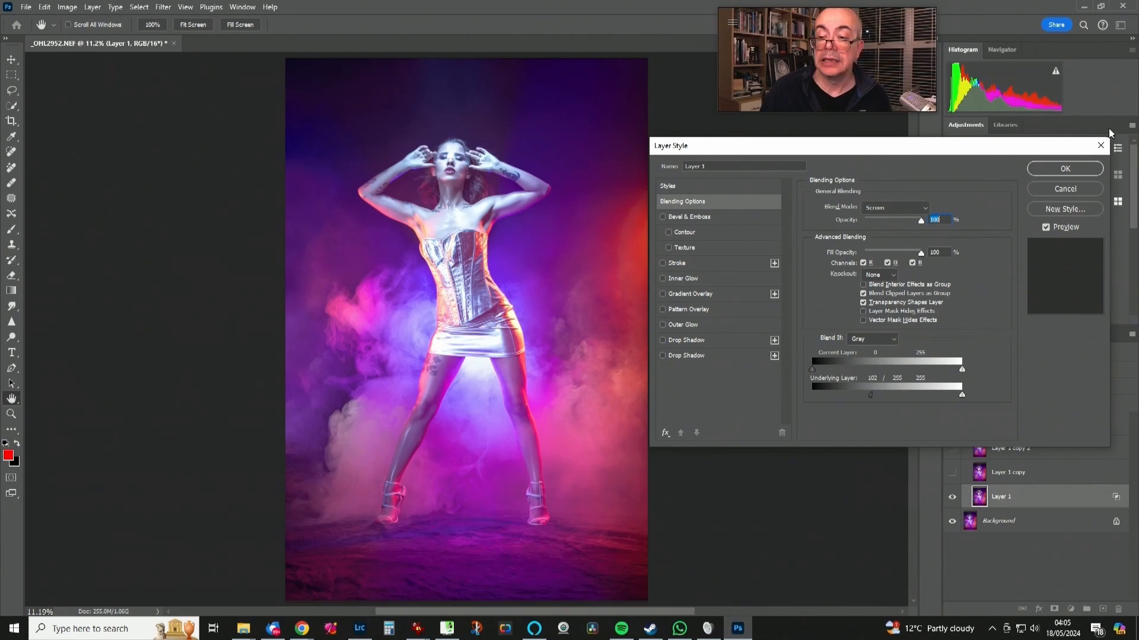
{"action": "left_click", "coordinate": [1067, 170]}
Compare the model with Layer 1 hidden and shown to judge the brightening effect.
{"action": "left_click", "coordinate": [953, 498]}
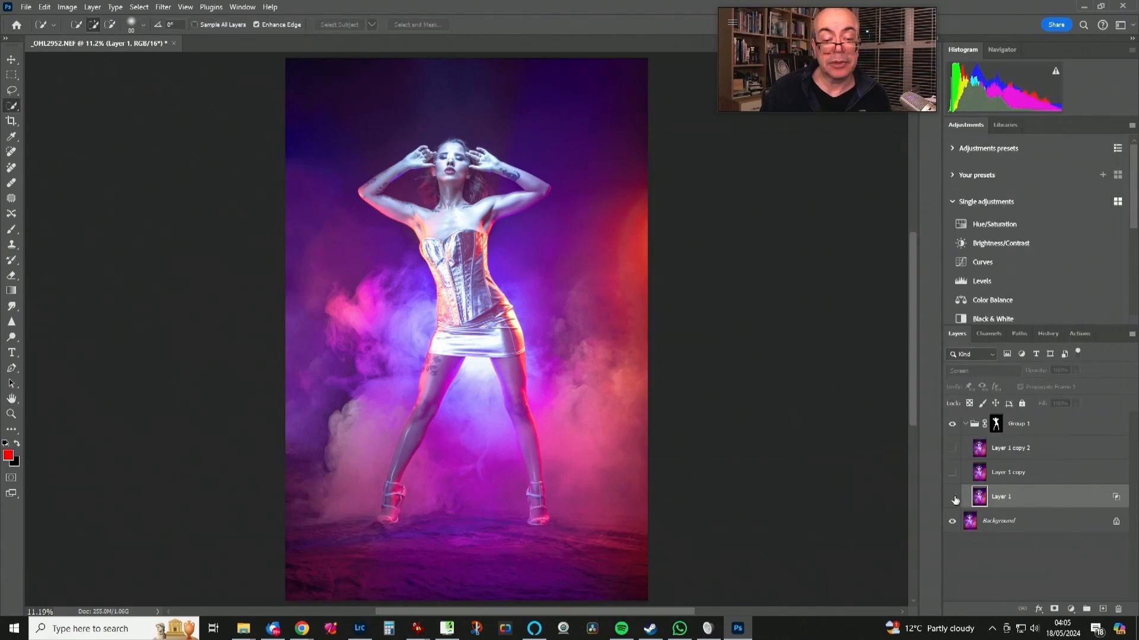
{"action": "left_click", "coordinate": [953, 499]}
{"action": "left_click", "coordinate": [953, 498]}
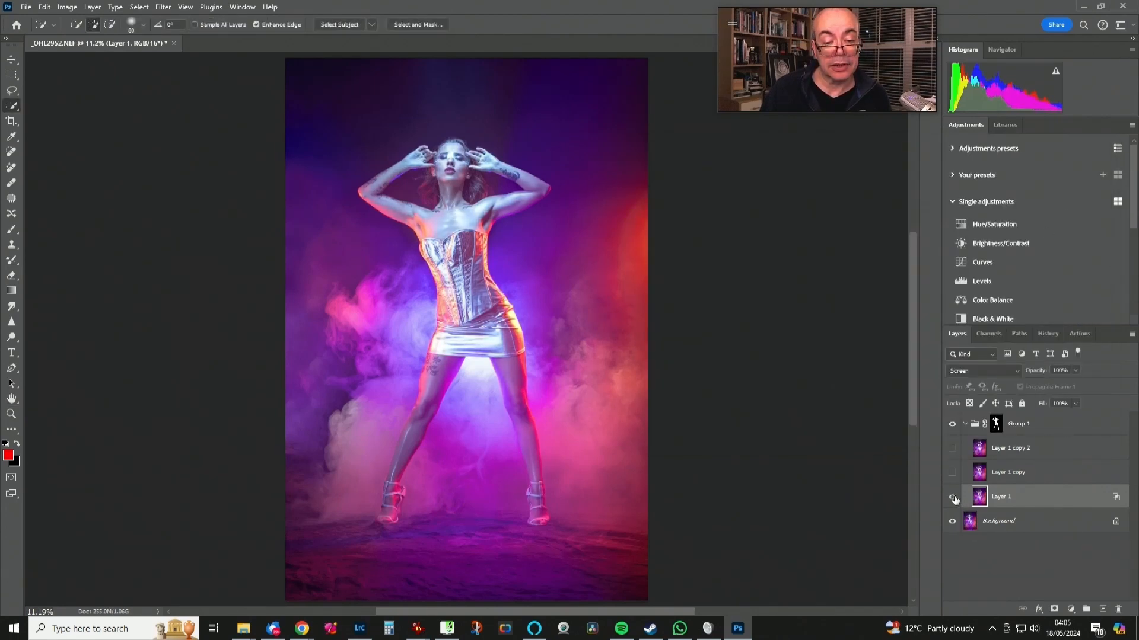
{"action": "left_click", "coordinate": [953, 498]}
{"action": "left_click", "coordinate": [953, 499]}
{"action": "left_click", "coordinate": [953, 498]}
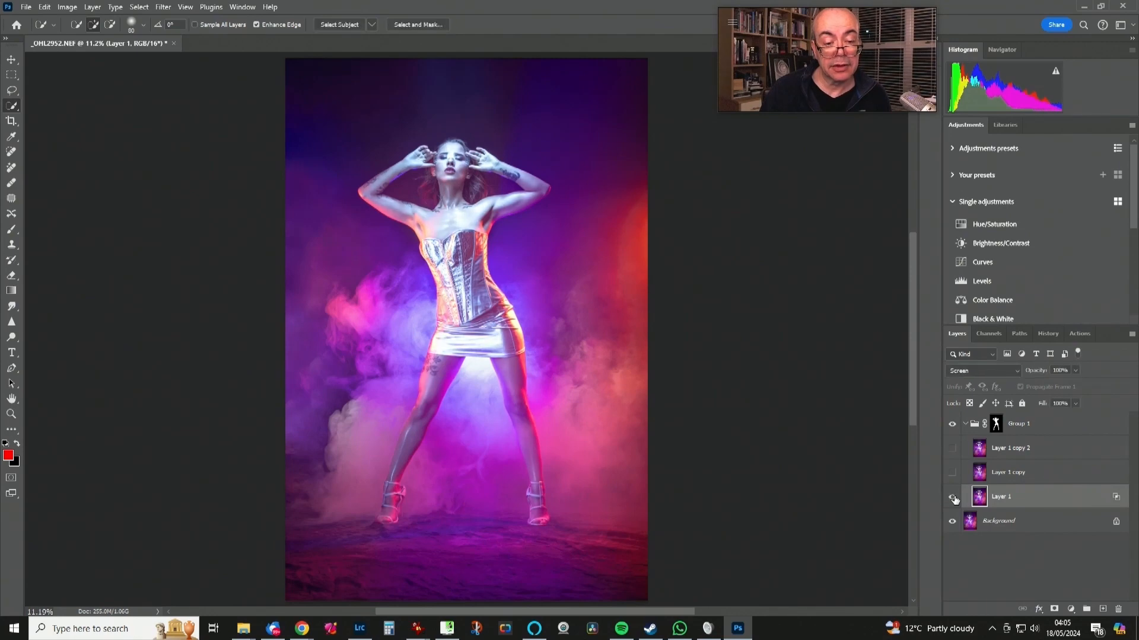
Add a black hide-all mask to Layer 1 and set up a white brush at 400 px.
{"action": "left_click", "coordinate": [1054, 609], "text": "alt"}
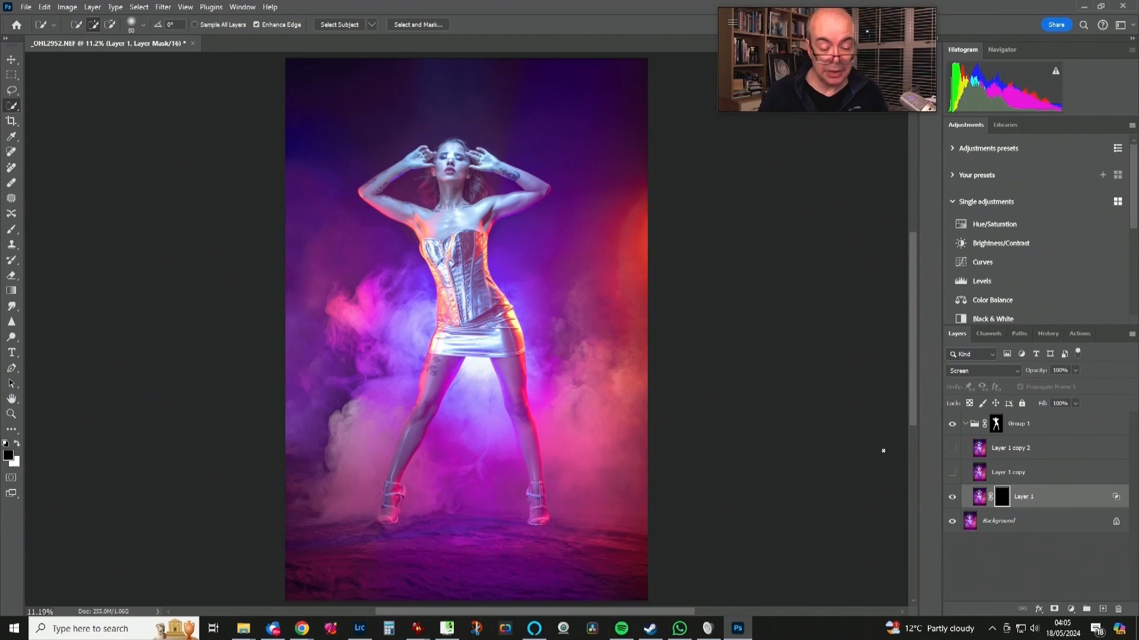
{"action": "key", "text": "b"}
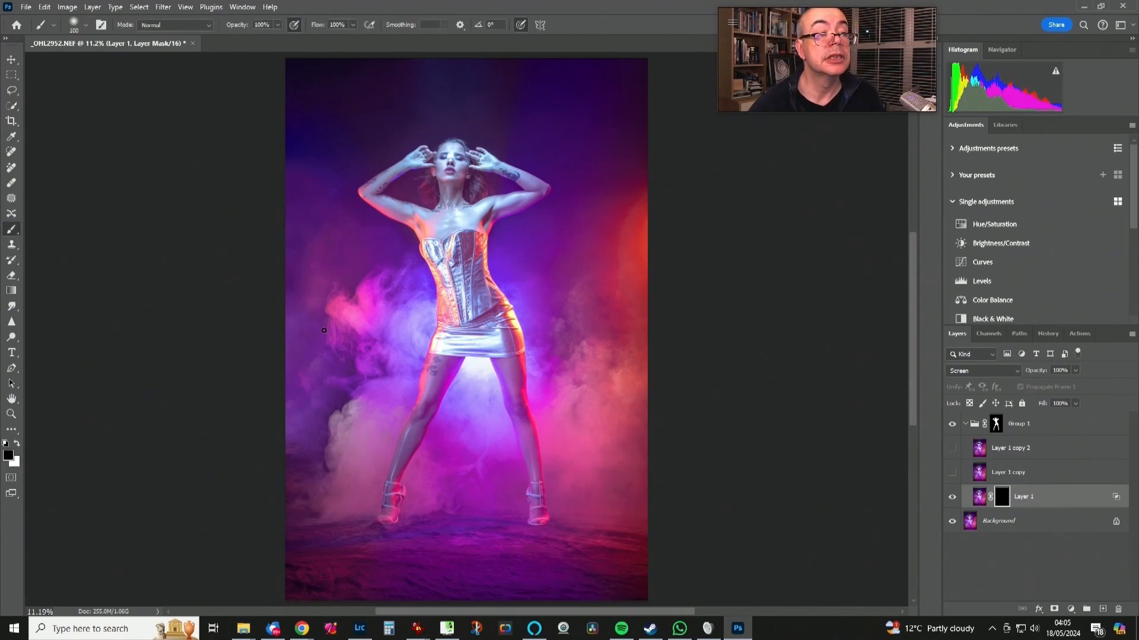
{"action": "key", "text": "x"}
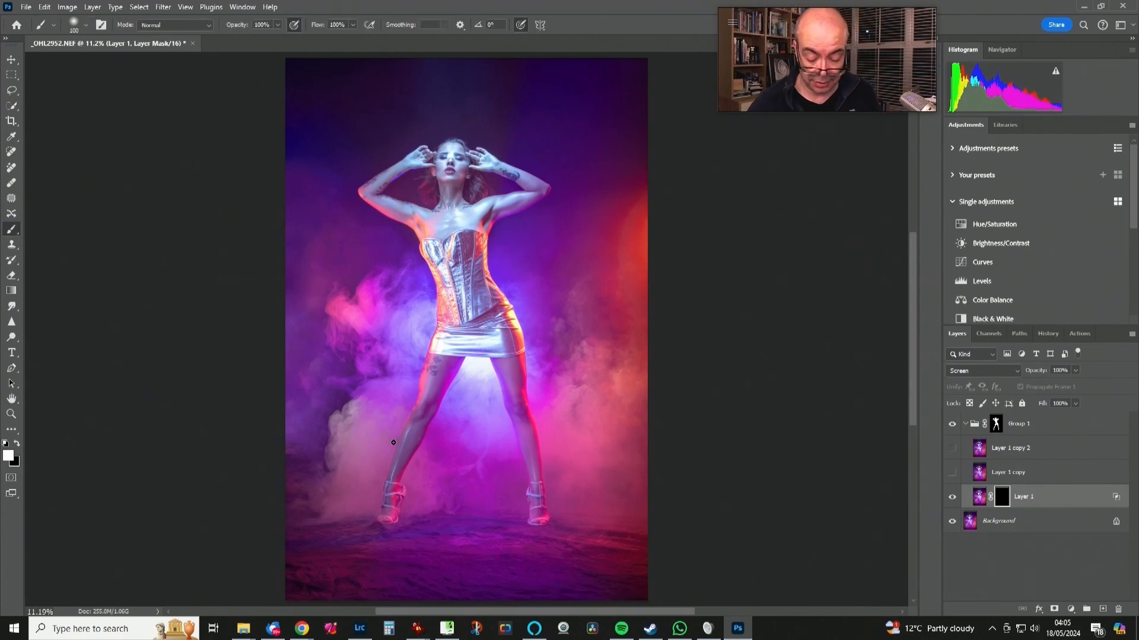
{"action": "key", "text": "bracketright"}
{"action": "key", "text": "bracketright"}
{"action": "key", "text": "bracketright"}
{"action": "key", "text": "bracketright"}
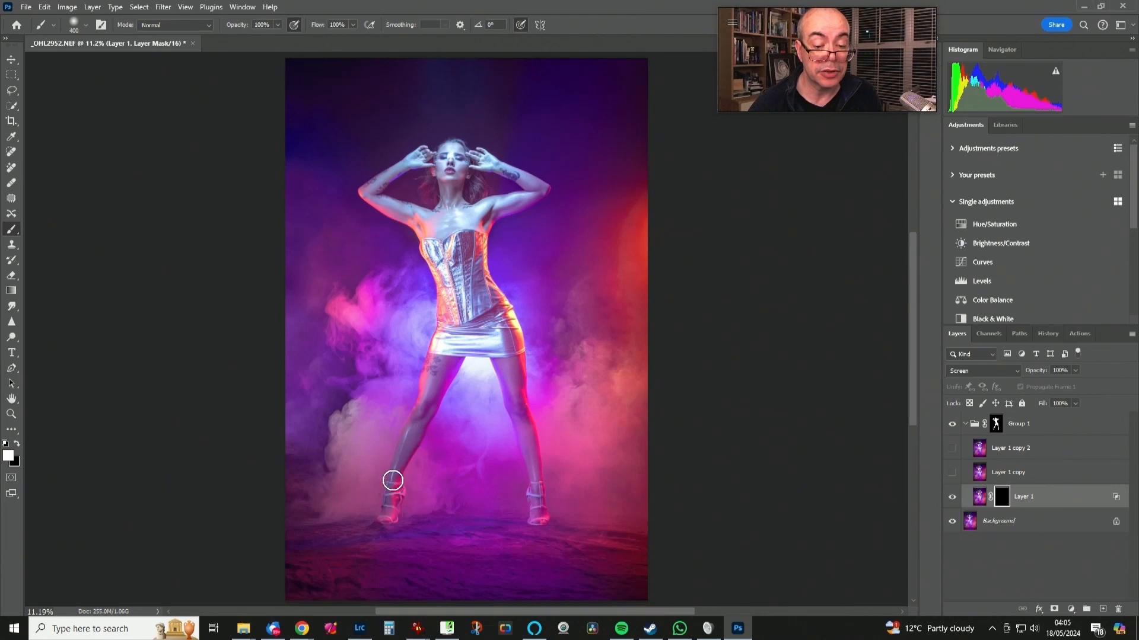
Paint white over both of the model's legs on the Layer 1 mask, and compare the image with that layer hidden and shown.
{"action": "mouse_move", "coordinate": [420, 411]}
{"action": "left_mouse_down"}
{"action": "mouse_move", "coordinate": [437, 382]}
{"action": "mouse_move", "coordinate": [432, 416]}
{"action": "mouse_move", "coordinate": [415, 402]}
{"action": "mouse_move", "coordinate": [395, 455]}
{"action": "left_mouse_up"}
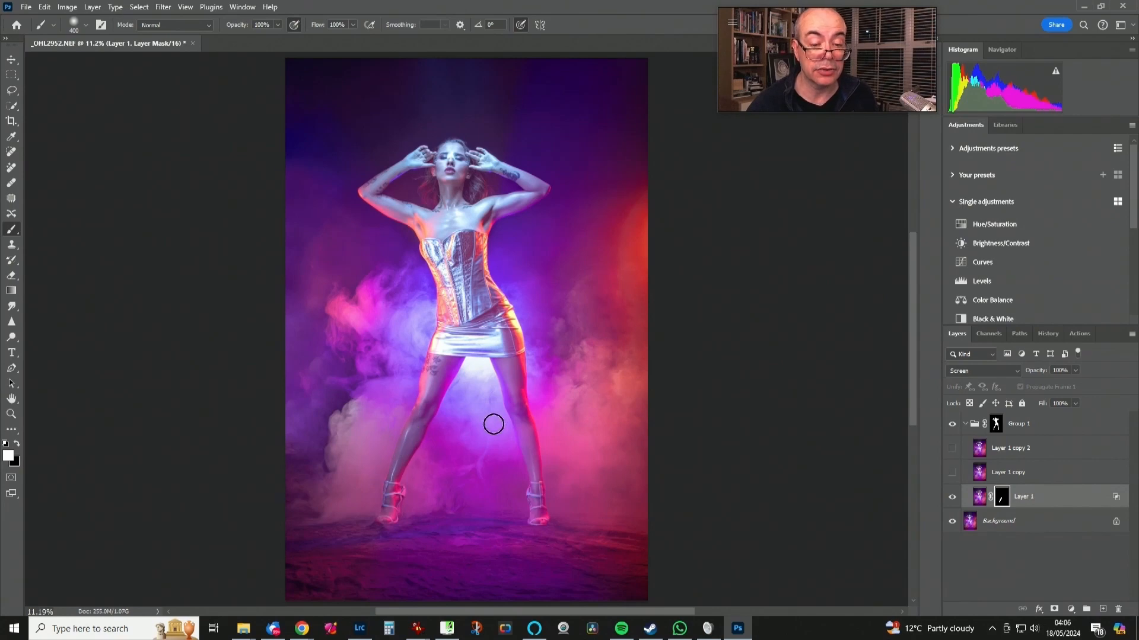
{"action": "mouse_move", "coordinate": [515, 390]}
{"action": "left_mouse_down"}
{"action": "mouse_move", "coordinate": [516, 411]}
{"action": "mouse_move", "coordinate": [508, 367]}
{"action": "mouse_move", "coordinate": [528, 458]}
{"action": "left_mouse_up"}
{"action": "left_click_drag", "start_coordinate": [409, 460], "coordinate": [454, 369]}
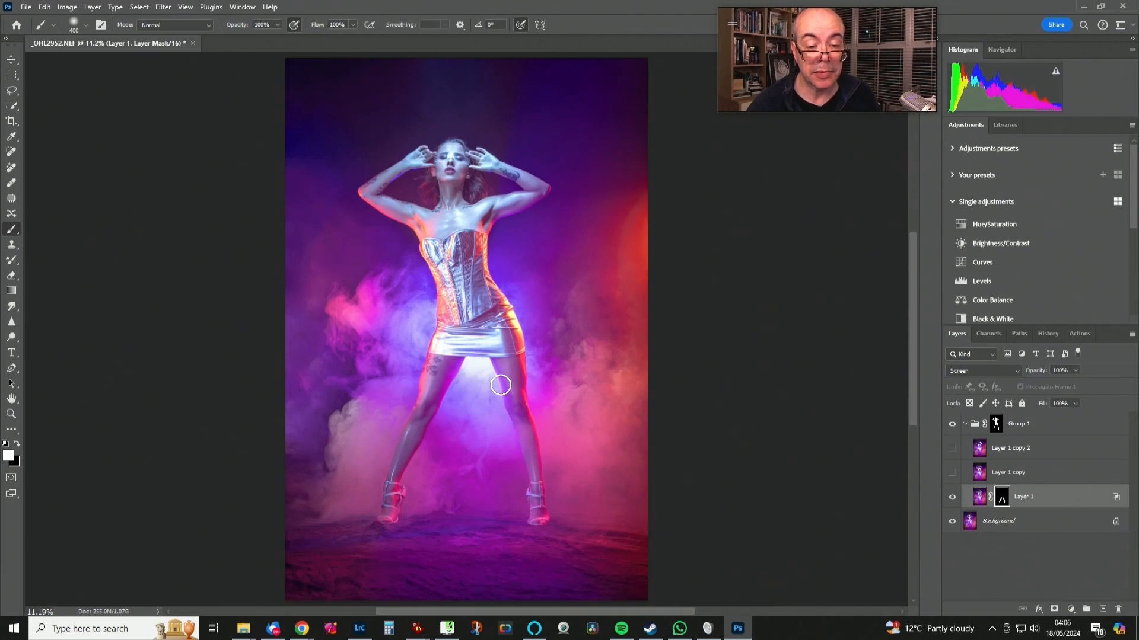
{"action": "key", "text": "x"}
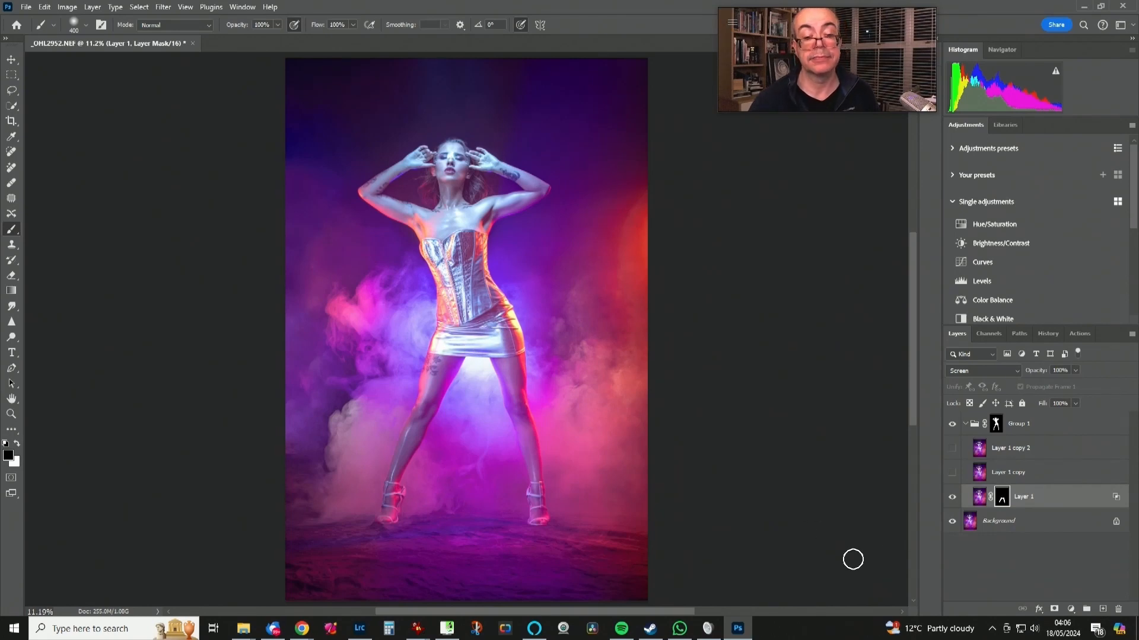
{"action": "left_click", "coordinate": [953, 499]}
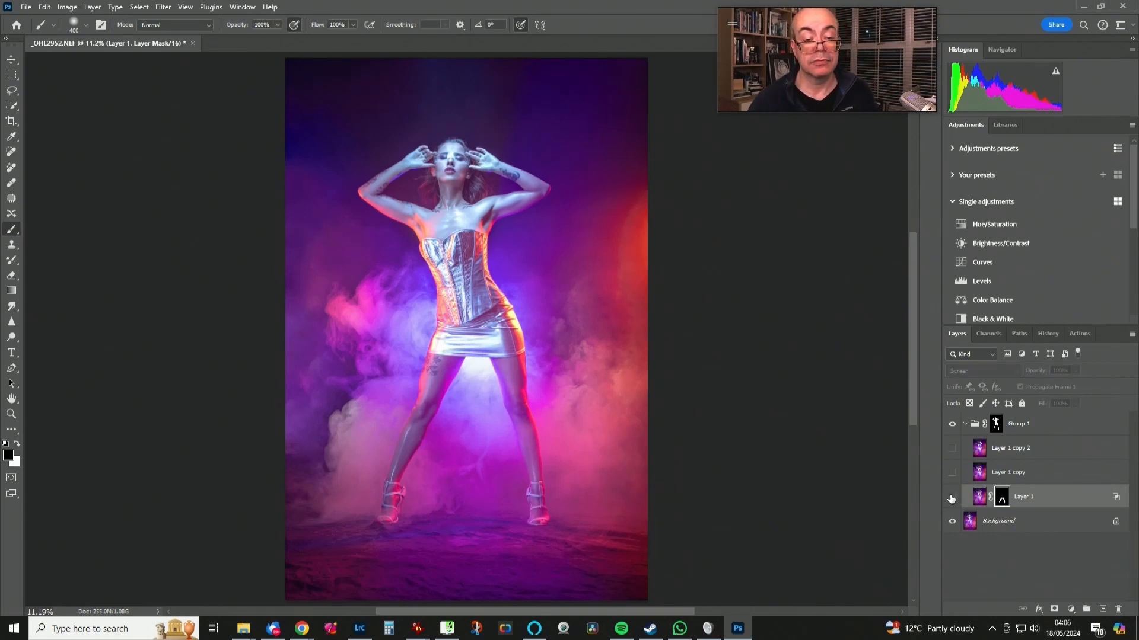
{"action": "left_click", "coordinate": [951, 498]}
{"action": "left_click", "coordinate": [950, 499]}
{"action": "left_click", "coordinate": [950, 499]}
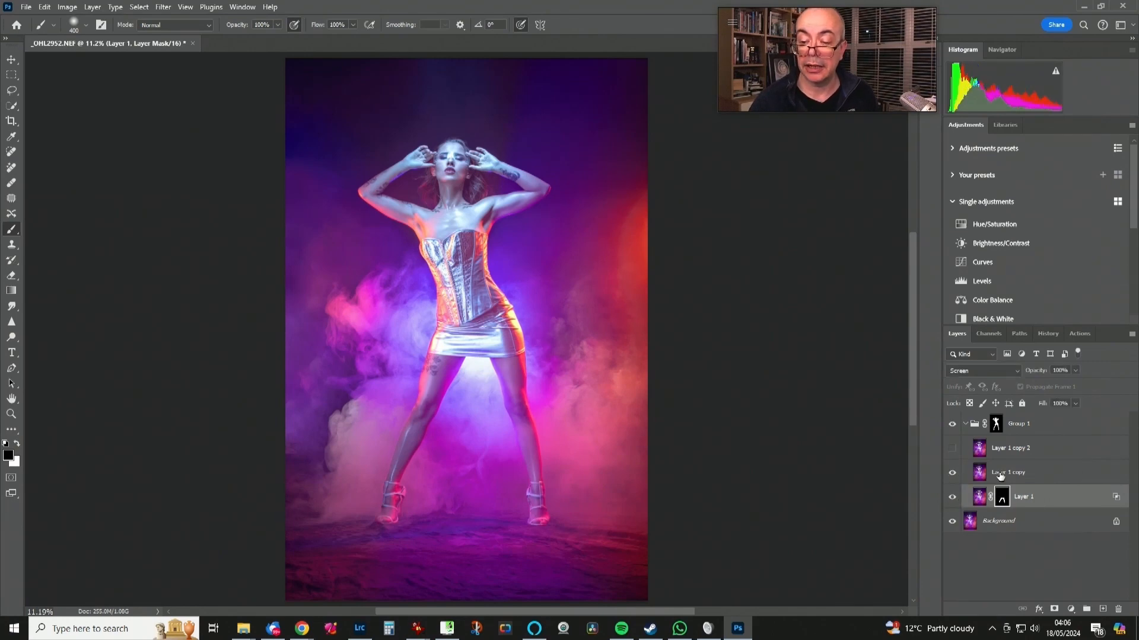
Show Layer 1 copy and split its Underlying Layer Blend If black slider to about 166 / 255, then compare with and without the layer.
{"action": "left_click", "coordinate": [951, 473]}
{"action": "left_click", "coordinate": [1113, 475]}
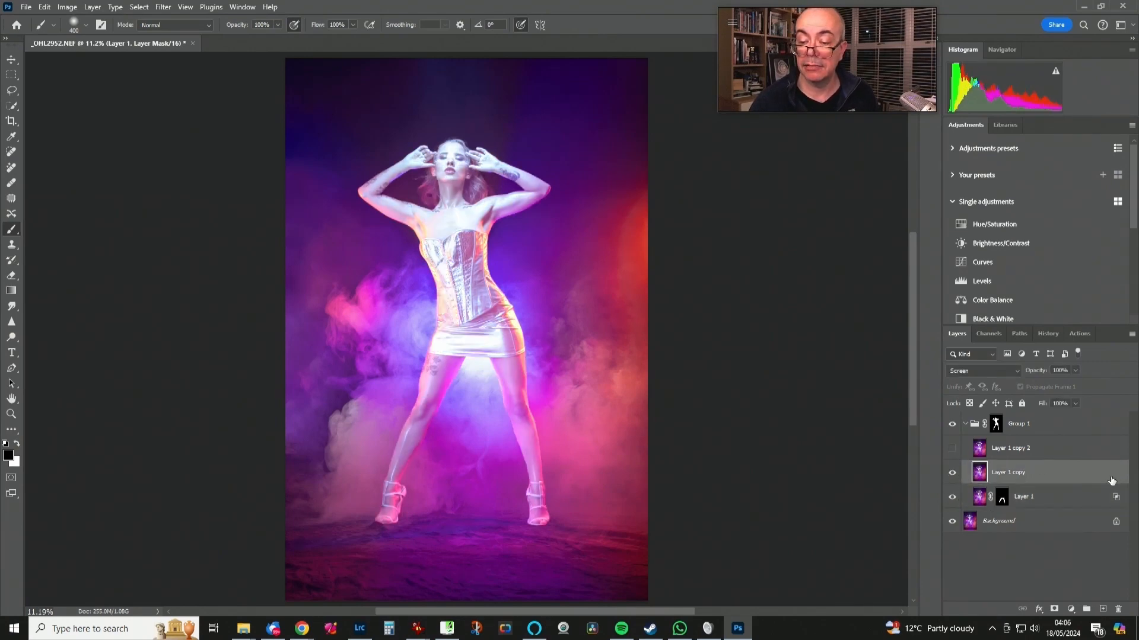
{"action": "double_click", "coordinate": [1076, 482]}
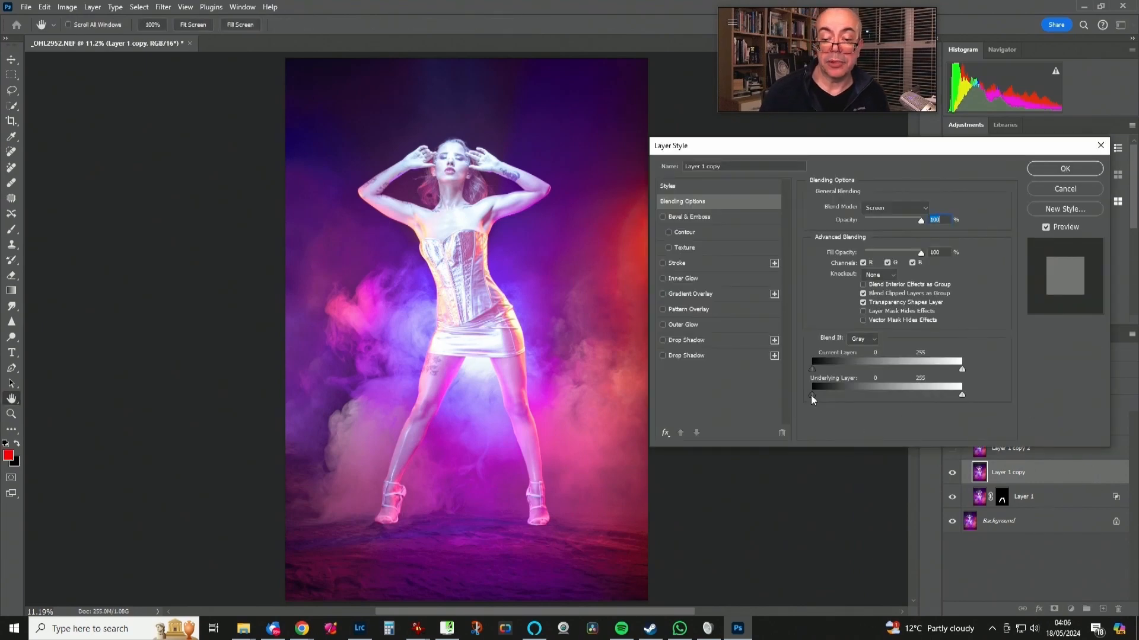
{"action": "left_click_drag", "start_coordinate": [811, 396], "coordinate": [1001, 394]}
{"action": "key", "text": "alt"}
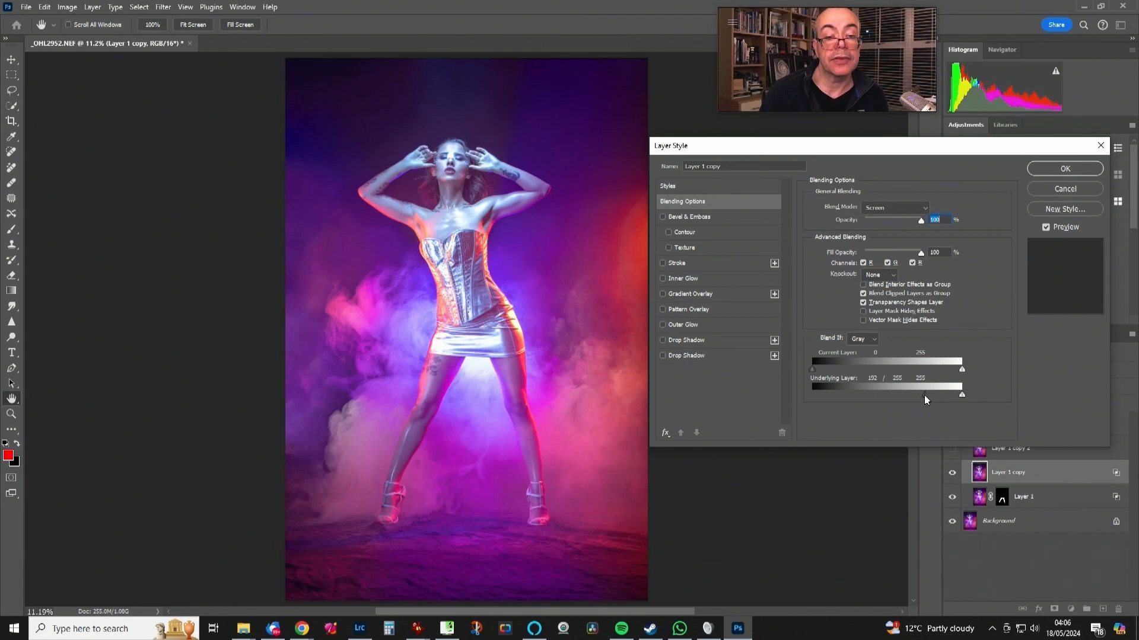
{"action": "left_click_drag", "start_coordinate": [925, 399], "coordinate": [911, 397]}
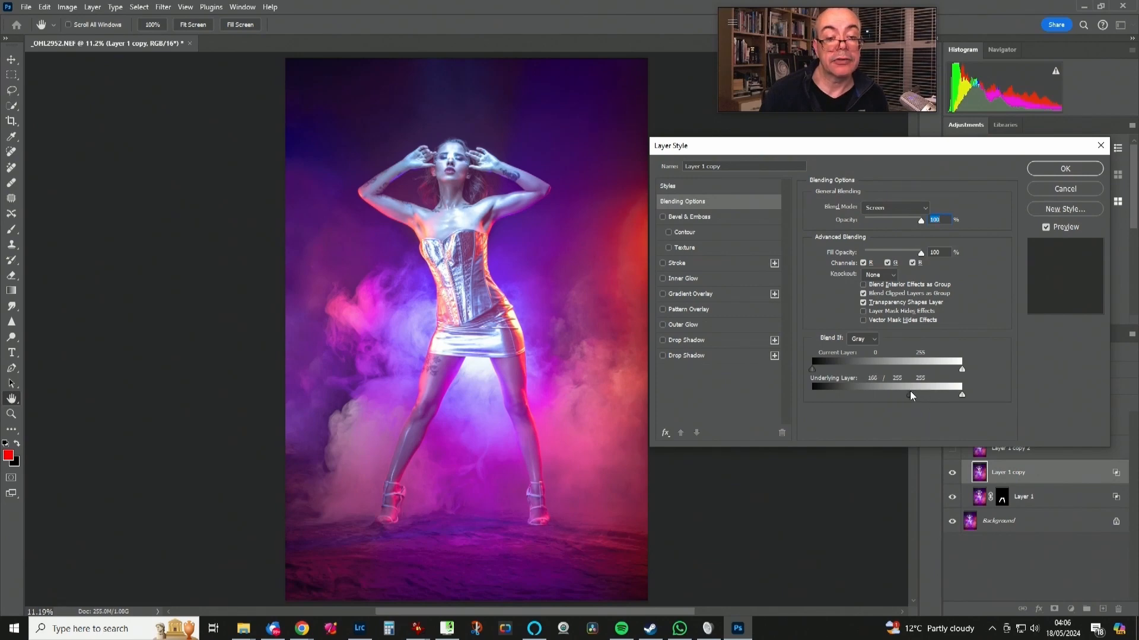
{"action": "left_click", "coordinate": [1080, 169]}
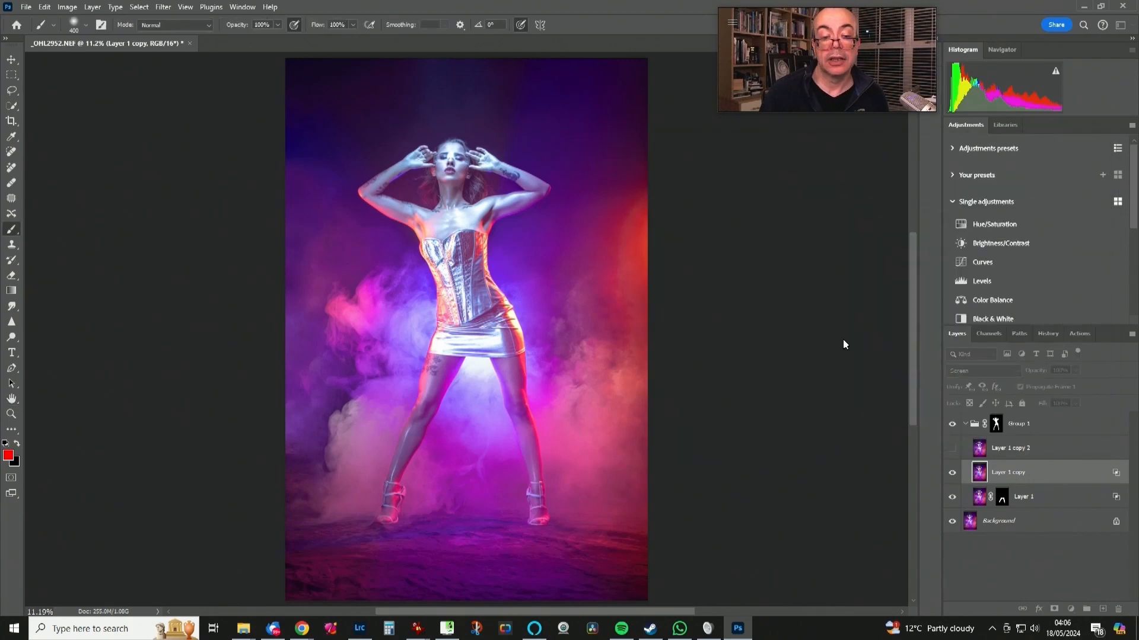
{"action": "left_click", "coordinate": [952, 473]}
{"action": "left_click", "coordinate": [953, 473]}
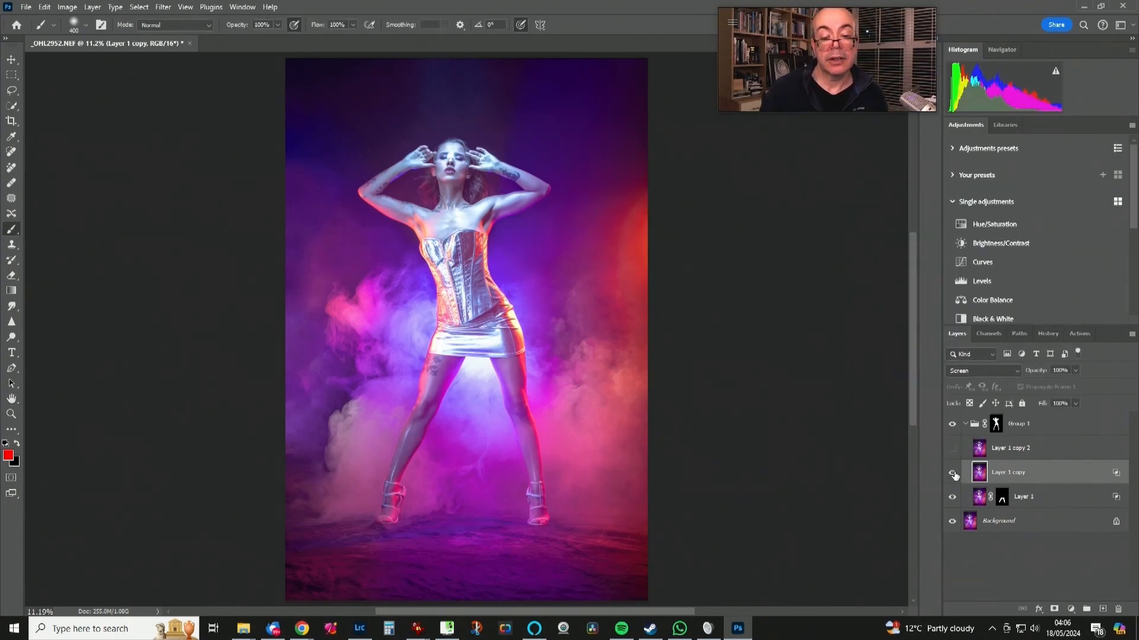
{"action": "left_click", "coordinate": [953, 473]}
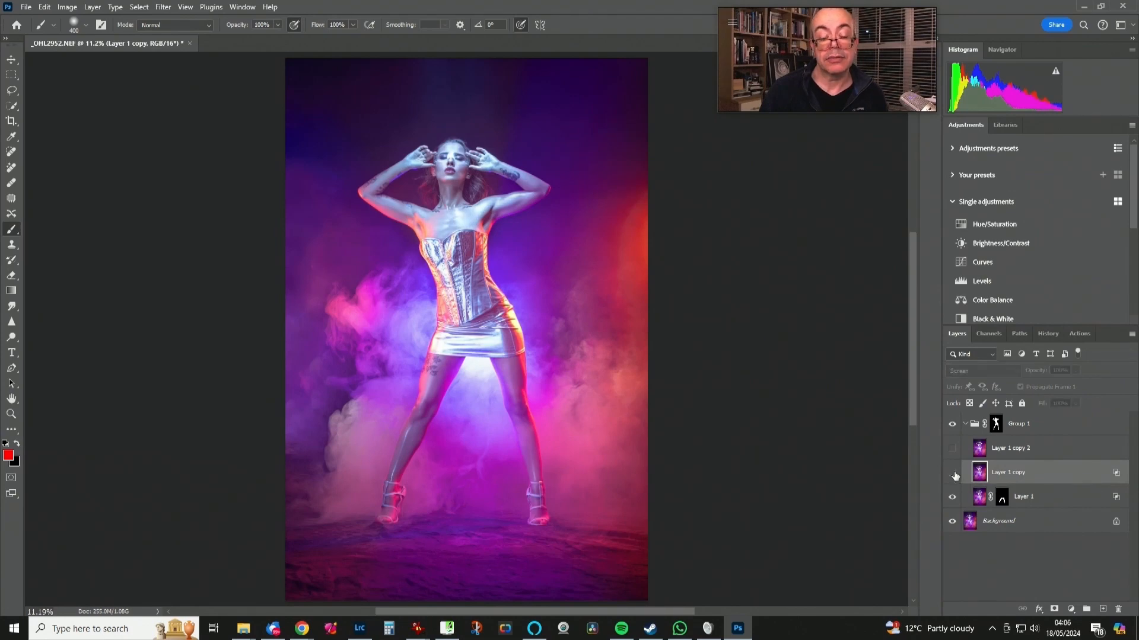
{"action": "left_click", "coordinate": [953, 474]}
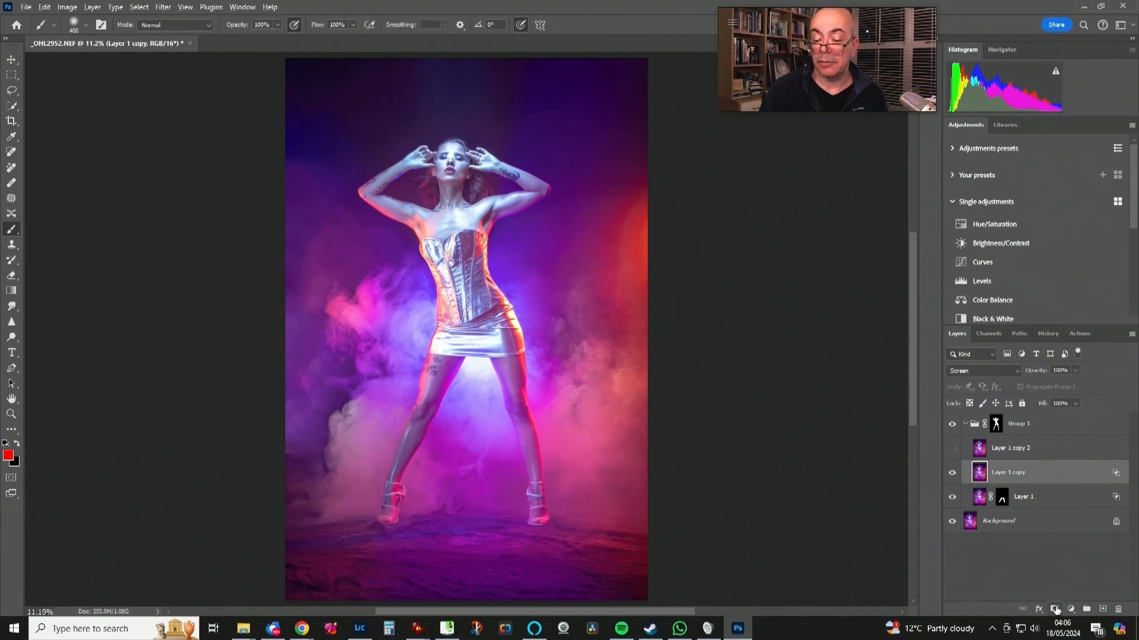
Add a black mask to Layer 1 copy and paint white over the model's arms, chest and upper corset with a 600 px brush.
{"action": "left_click", "coordinate": [1055, 609], "text": "alt"}
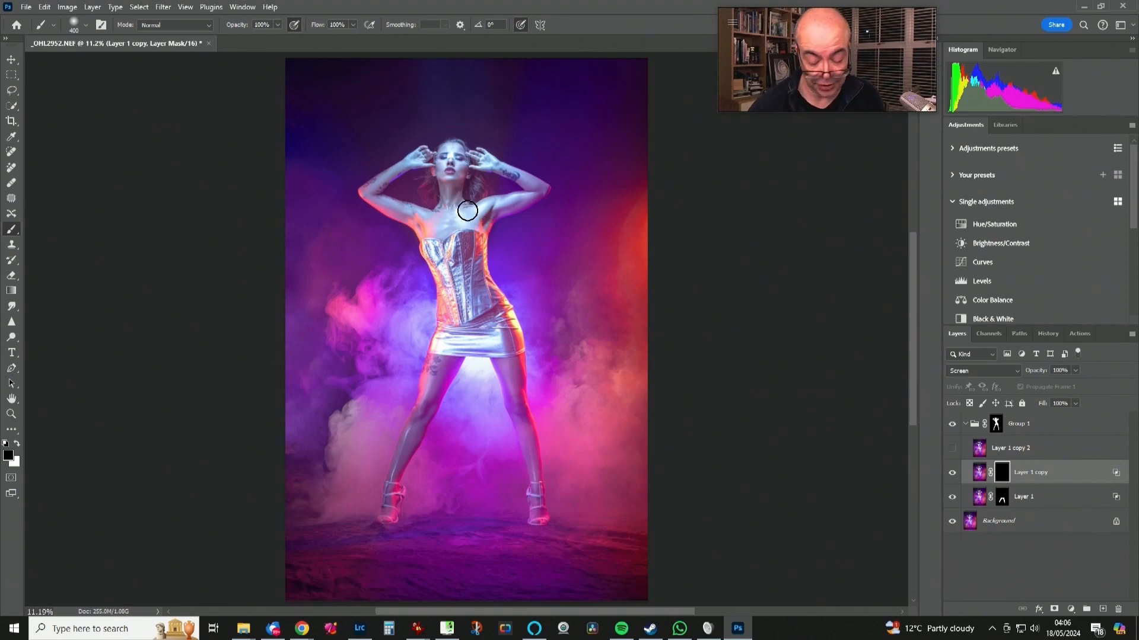
{"action": "key", "text": "bracketright"}
{"action": "key", "text": "bracketright"}
{"action": "key", "text": "bracketright"}
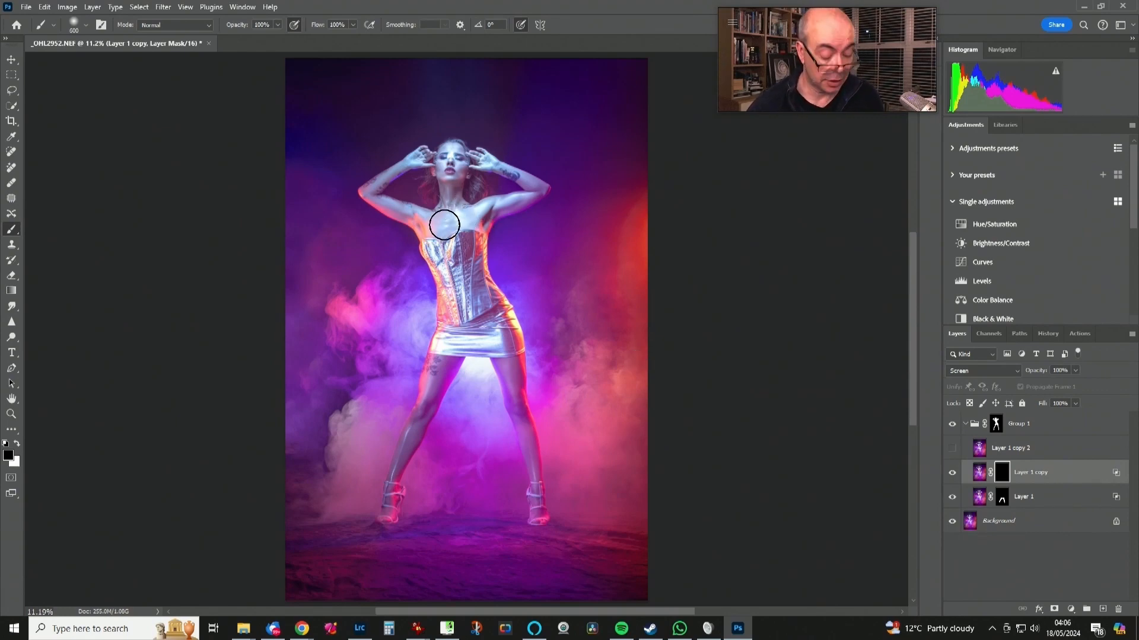
{"action": "key", "text": "x"}
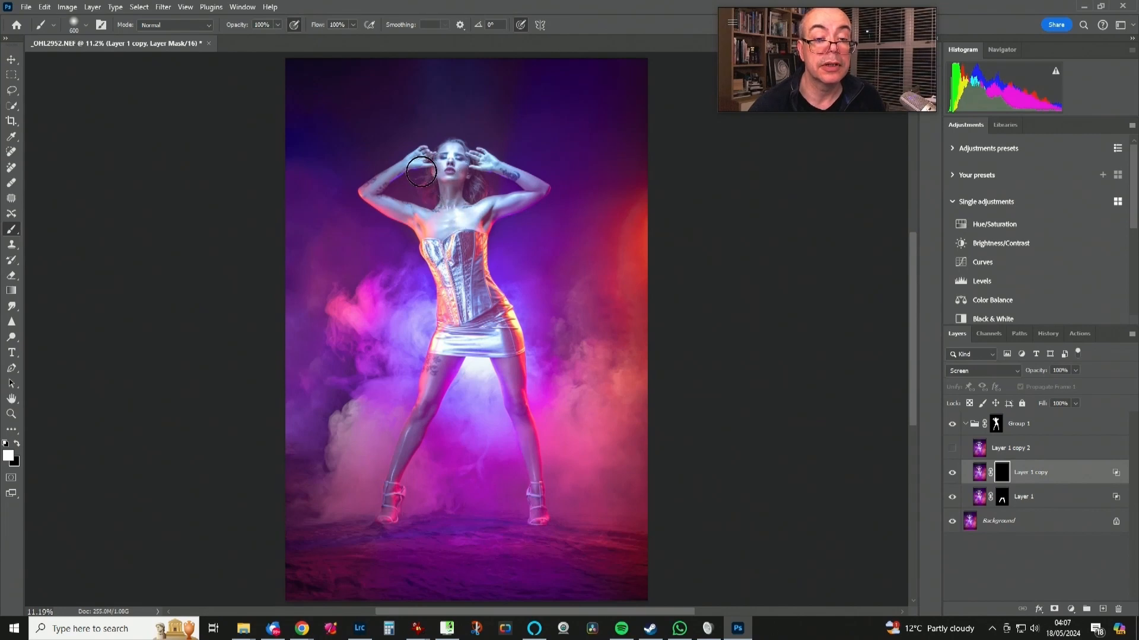
{"action": "left_click_drag", "start_coordinate": [532, 194], "coordinate": [431, 225]}
{"action": "mouse_move", "coordinate": [454, 275]}
{"action": "left_mouse_down"}
{"action": "mouse_move", "coordinate": [439, 250]}
{"action": "mouse_move", "coordinate": [449, 298]}
{"action": "mouse_move", "coordinate": [488, 288]}
{"action": "mouse_move", "coordinate": [480, 235]}
{"action": "mouse_move", "coordinate": [507, 208]}
{"action": "left_mouse_up"}
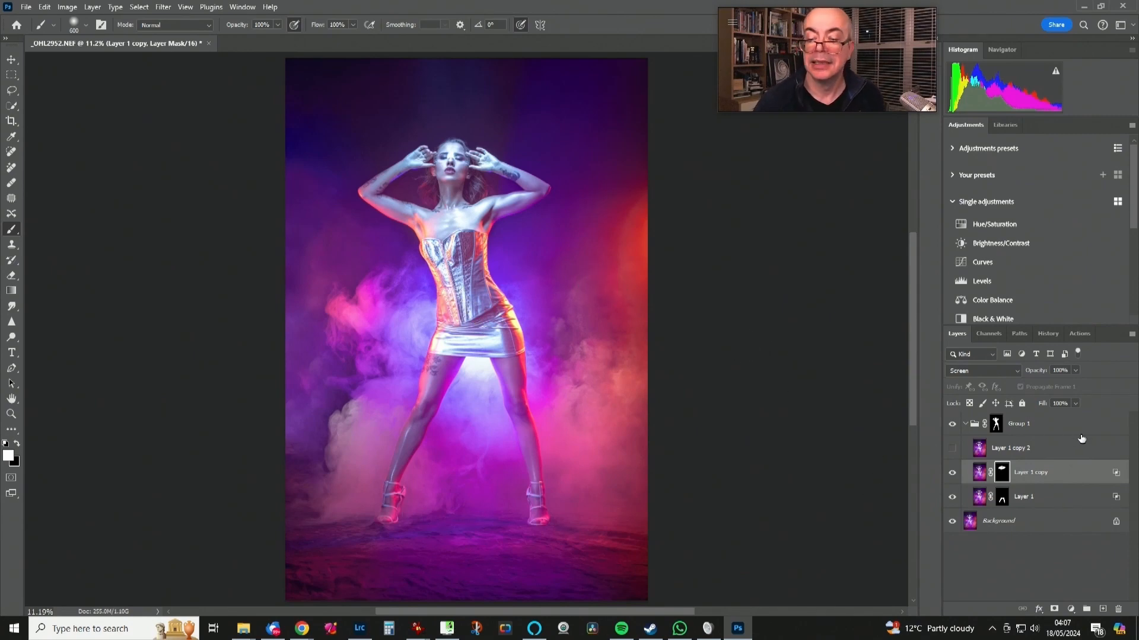
Reduce the opacity of Layer 1 copy to 52% and compare the image with Group 1 hidden and shown.
{"action": "left_click_drag", "start_coordinate": [1037, 373], "coordinate": [1006, 371]}
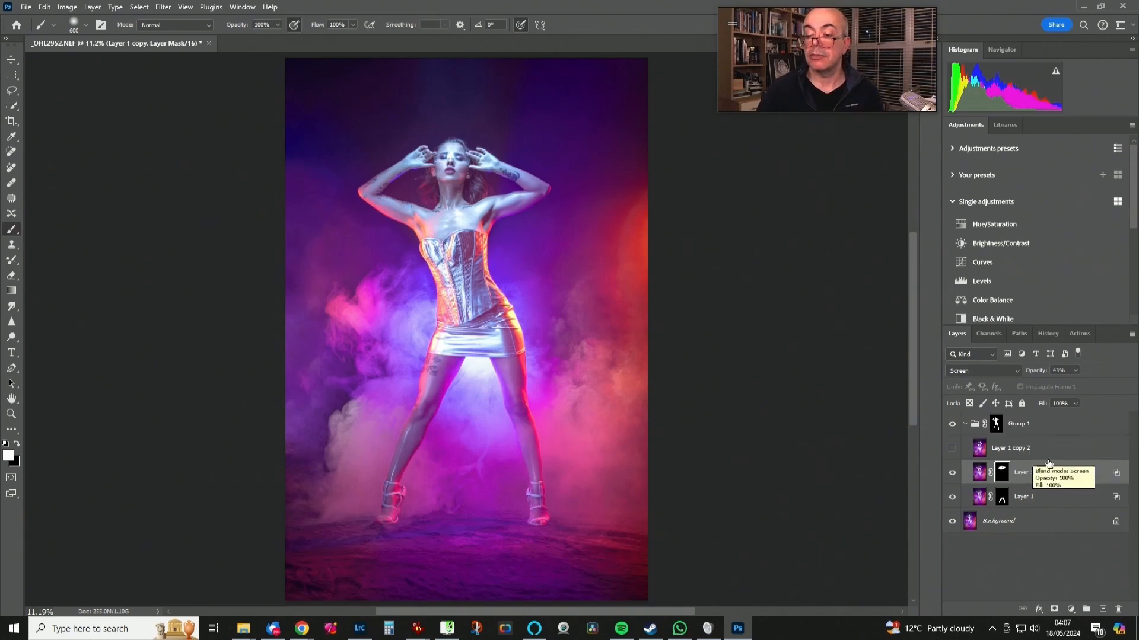
{"action": "left_click_drag", "start_coordinate": [1031, 369], "coordinate": [1042, 374]}
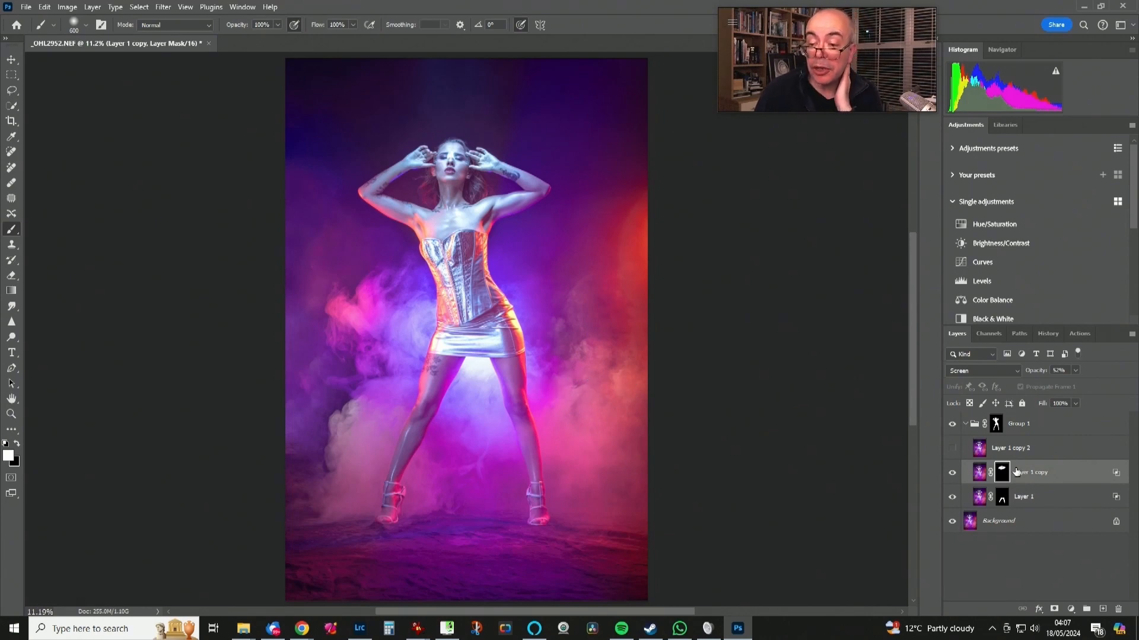
{"action": "left_click", "coordinate": [953, 424]}
{"action": "left_click", "coordinate": [953, 424]}
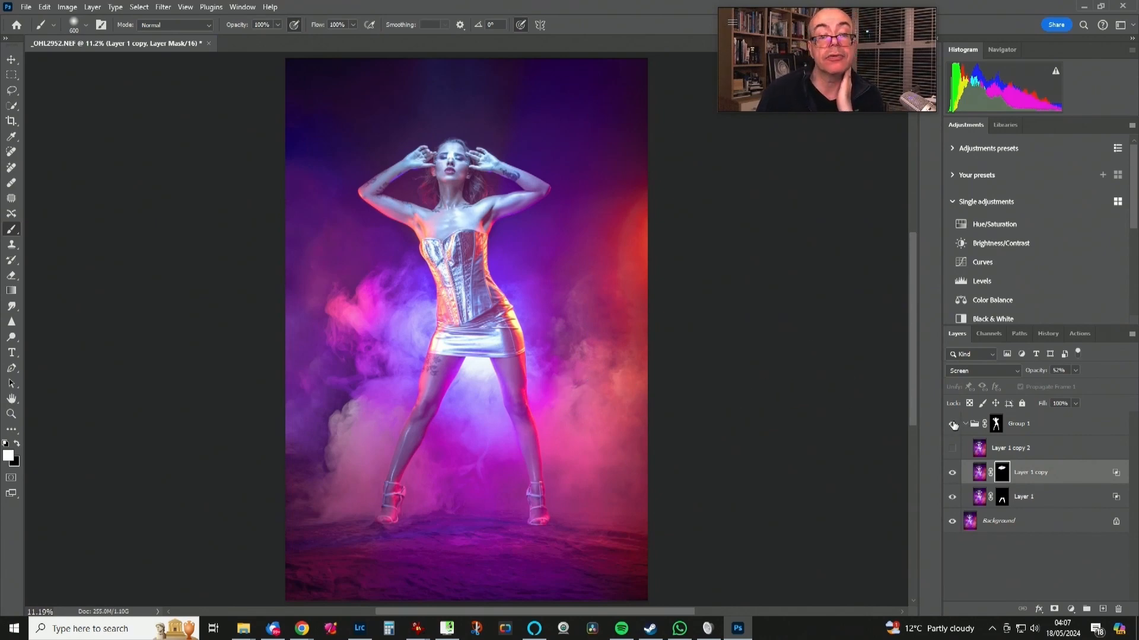
Flatten the image into a single background layer, discarding the hidden layer.
{"action": "left_click", "coordinate": [93, 8]}
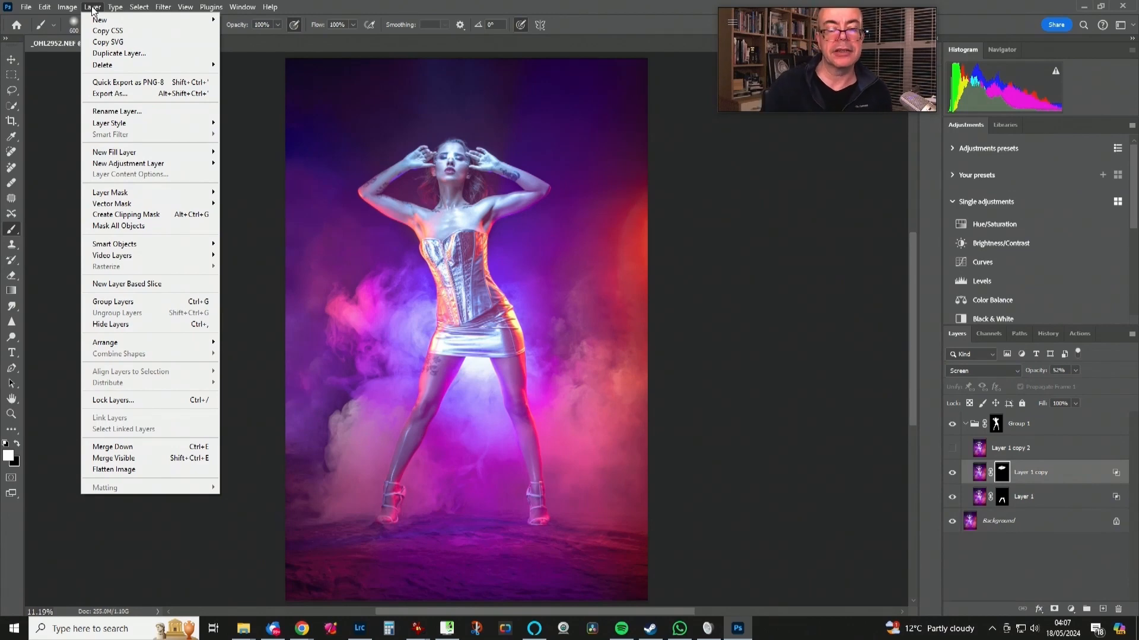
{"action": "mouse_move", "coordinate": [270, 8]}
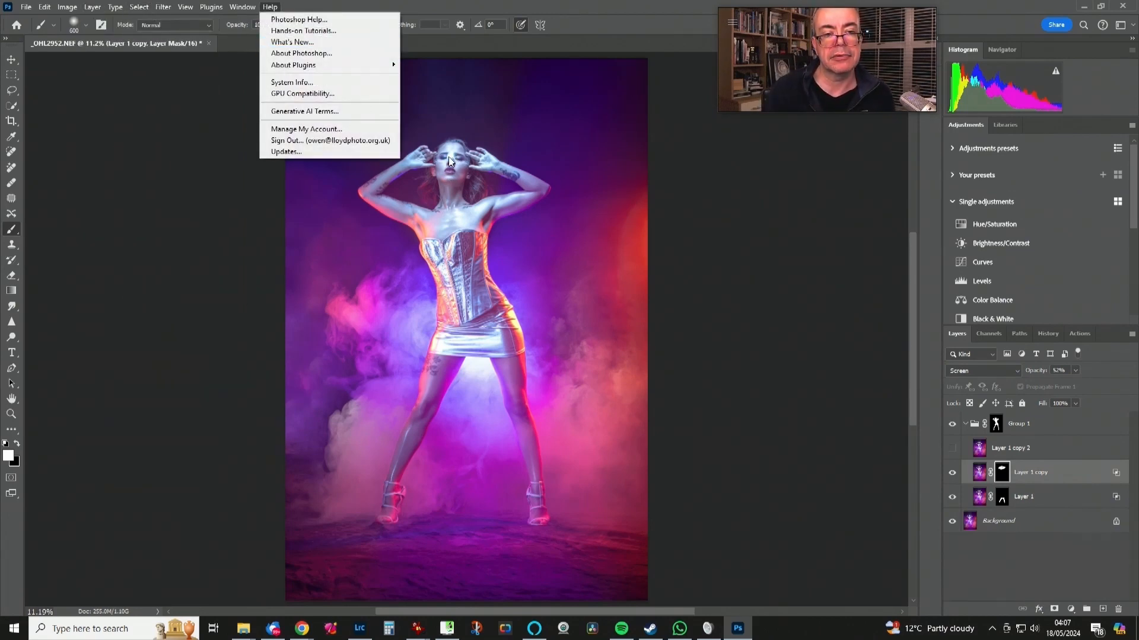
{"action": "mouse_move", "coordinate": [97, 10]}
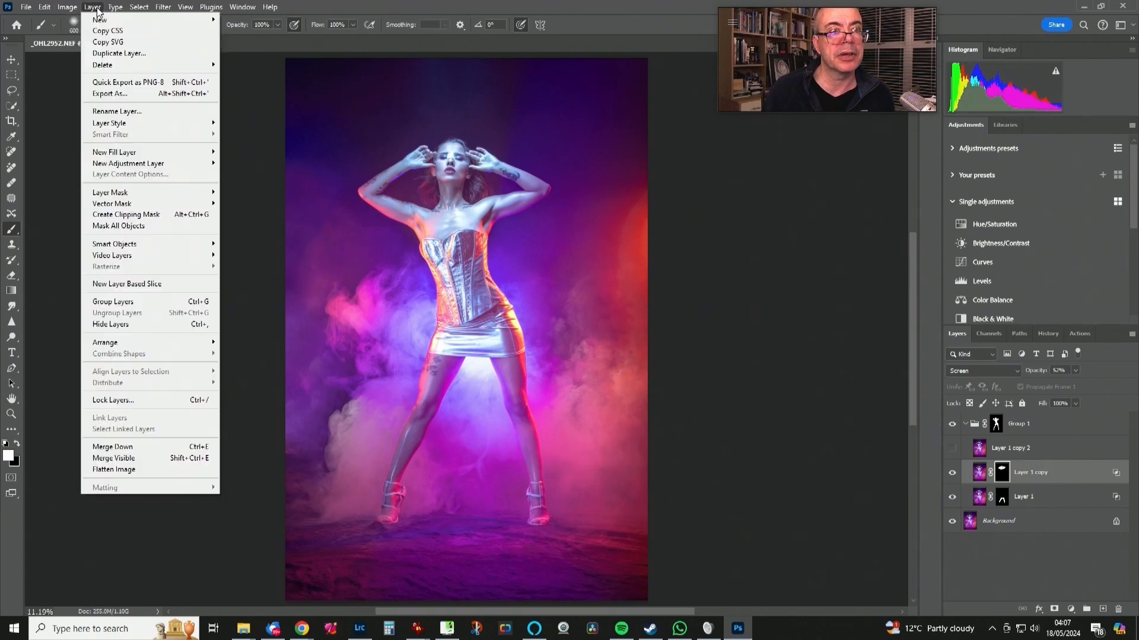
{"action": "left_click", "coordinate": [127, 470]}
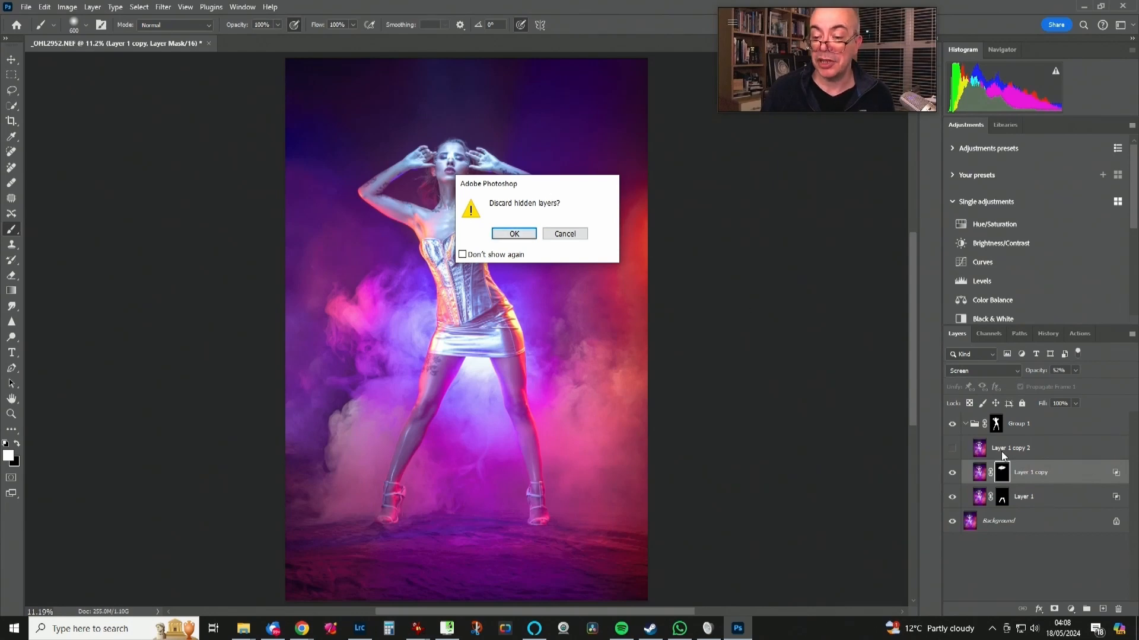
{"action": "left_click", "coordinate": [524, 237]}
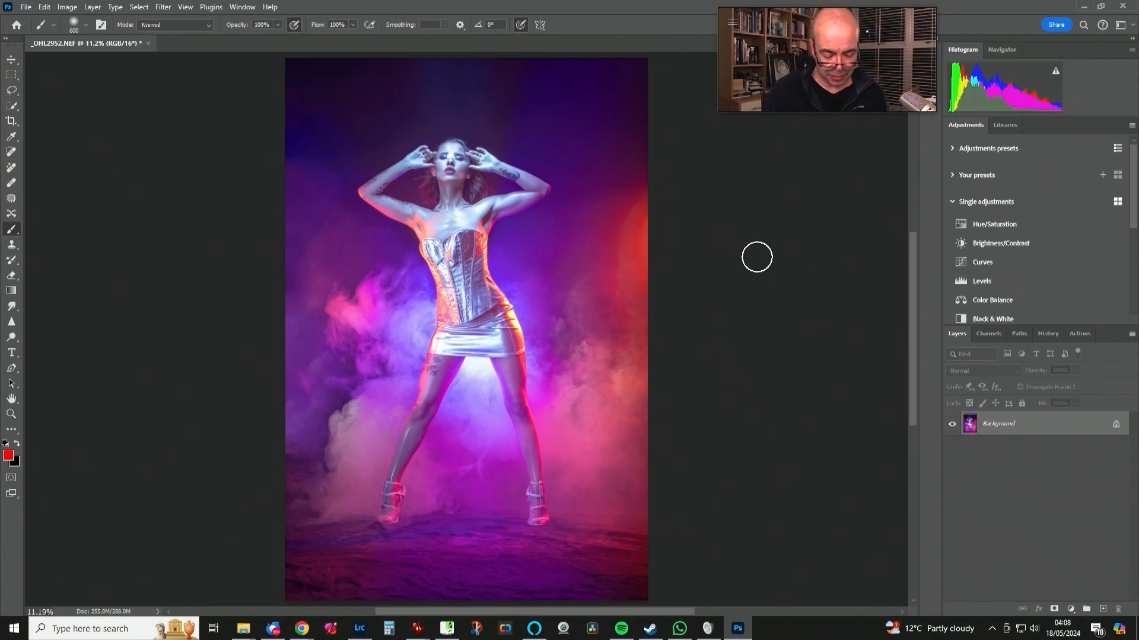
Create a desaturated duplicate of the background layer and apply a High Pass filter with a 2-pixel radius to it.
{"action": "key", "text": "ctrl+j"}
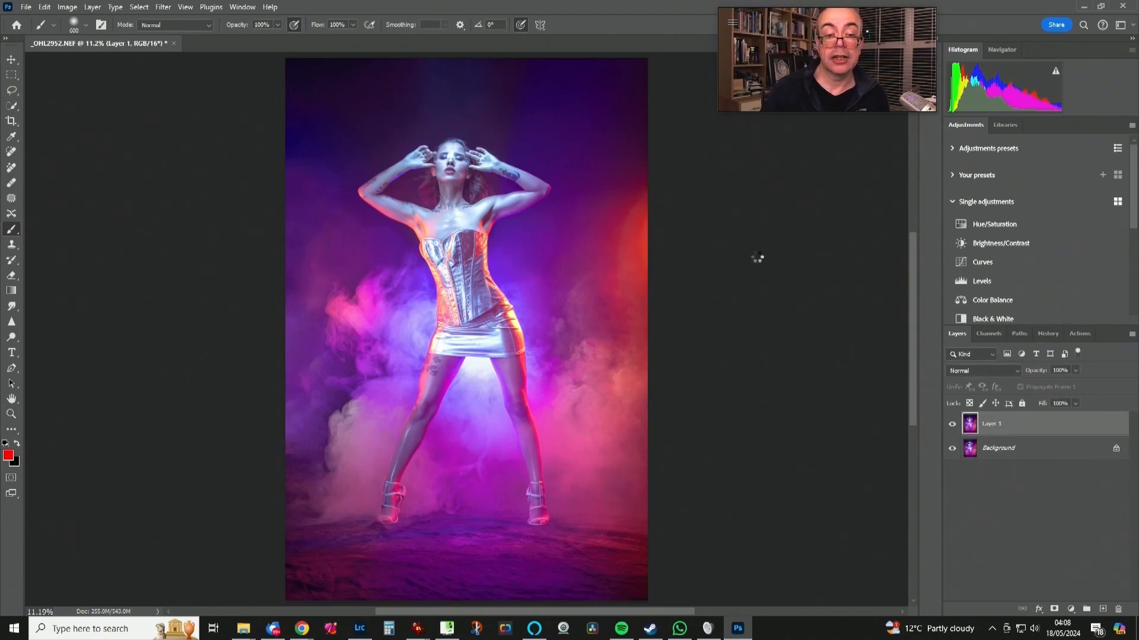
{"action": "left_click", "coordinate": [162, 7]}
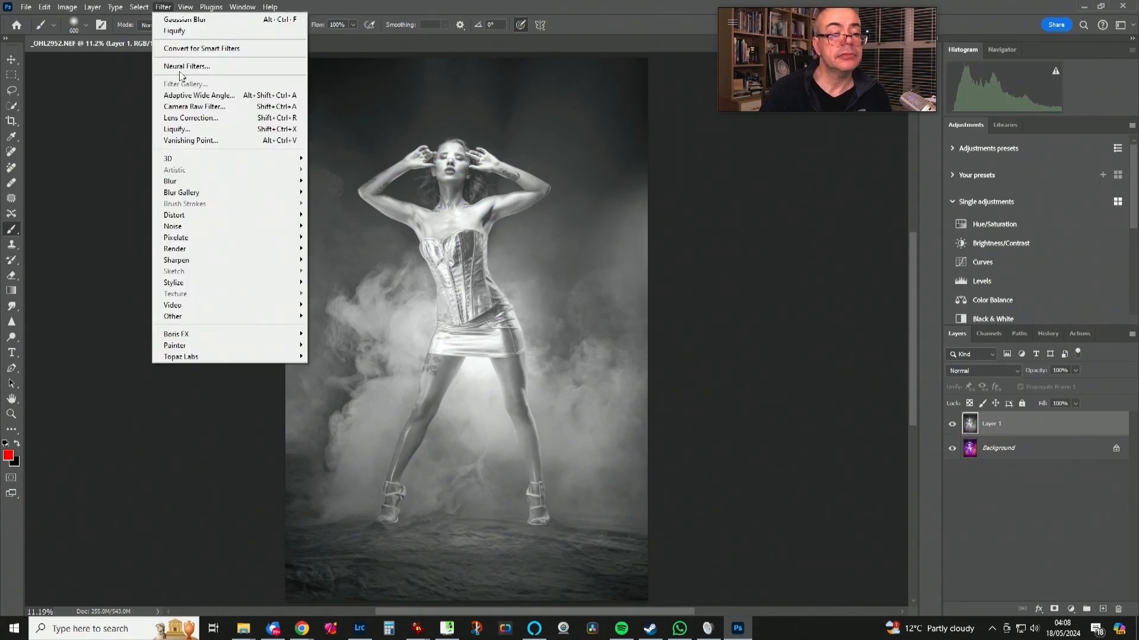
{"action": "mouse_move", "coordinate": [196, 315]}
{"action": "left_click", "coordinate": [333, 328]}
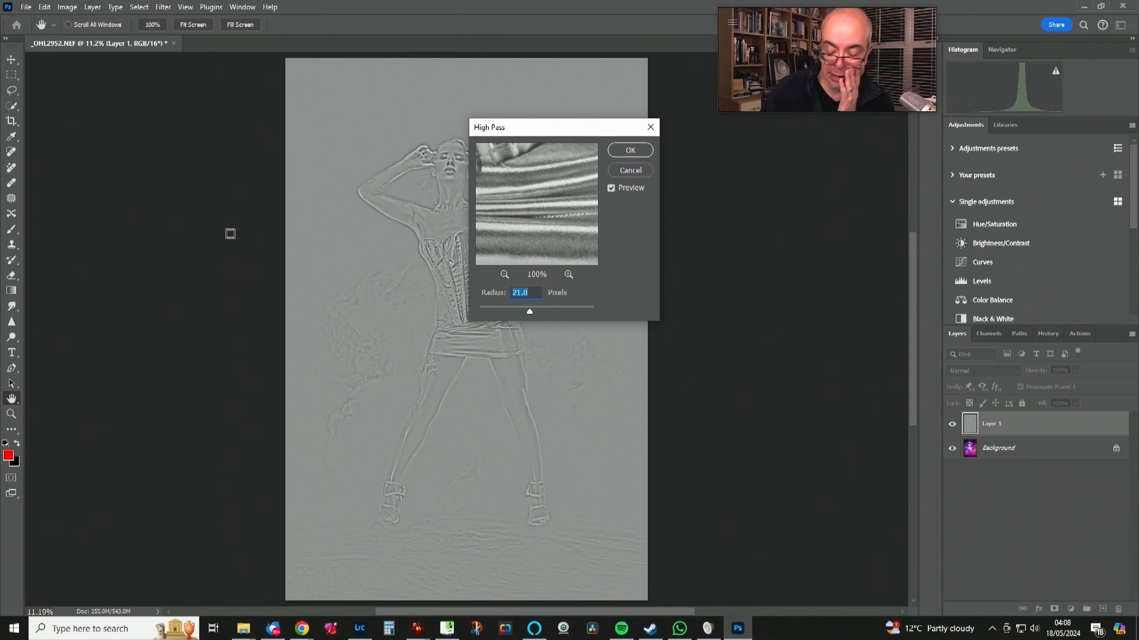
{"action": "type", "text": "2"}
{"action": "key", "text": "Return"}
{"action": "key", "text": "b"}
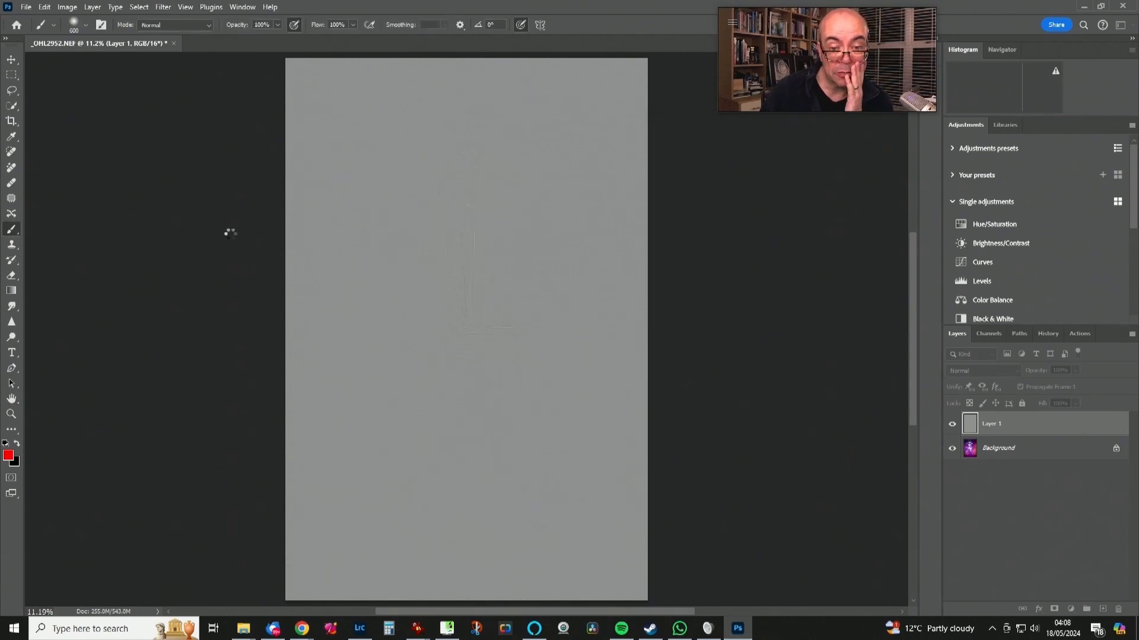
Set the High Pass layer's blend mode to Overlay, compare the sharpening on and off, and merge it down into the background.
{"action": "left_click", "coordinate": [989, 371]}
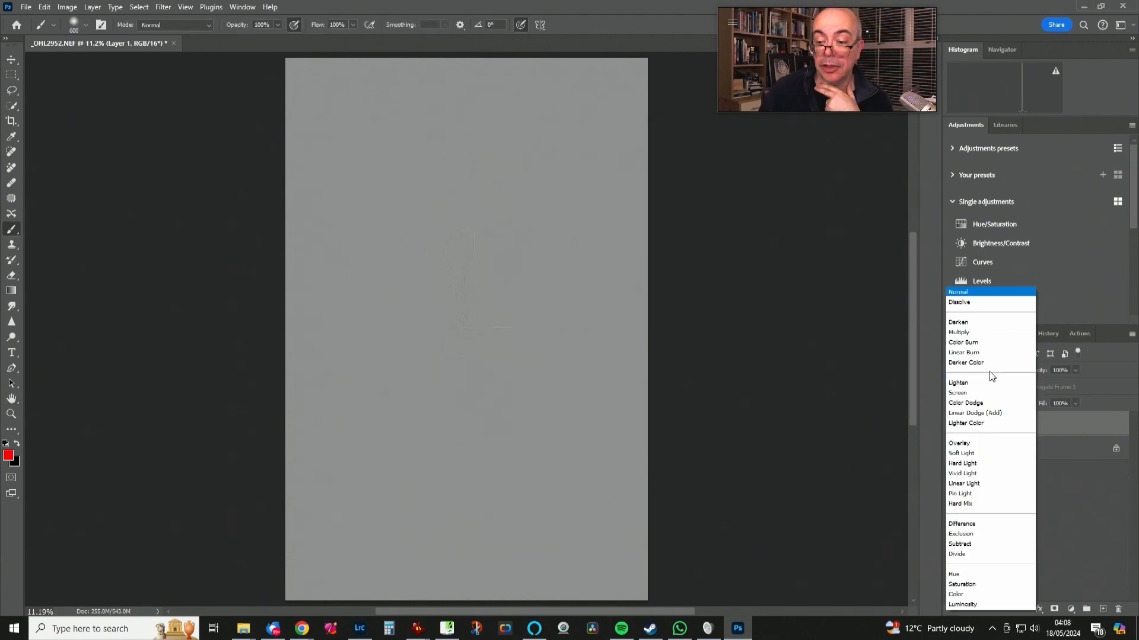
{"action": "left_click", "coordinate": [981, 446]}
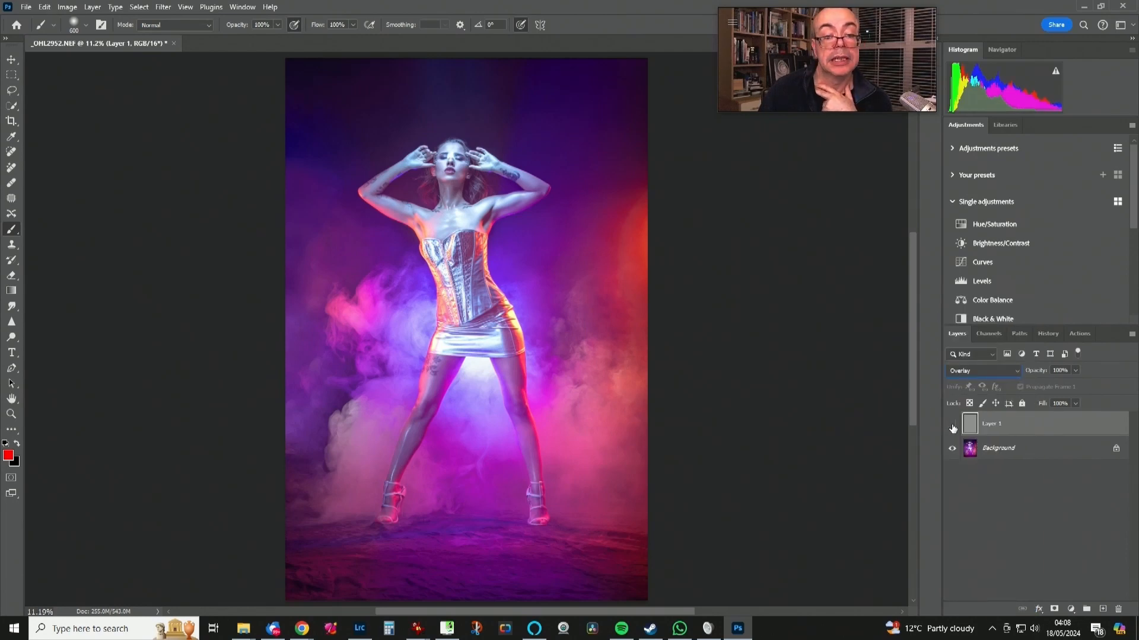
{"action": "left_click", "coordinate": [952, 427]}
{"action": "left_click", "coordinate": [952, 425]}
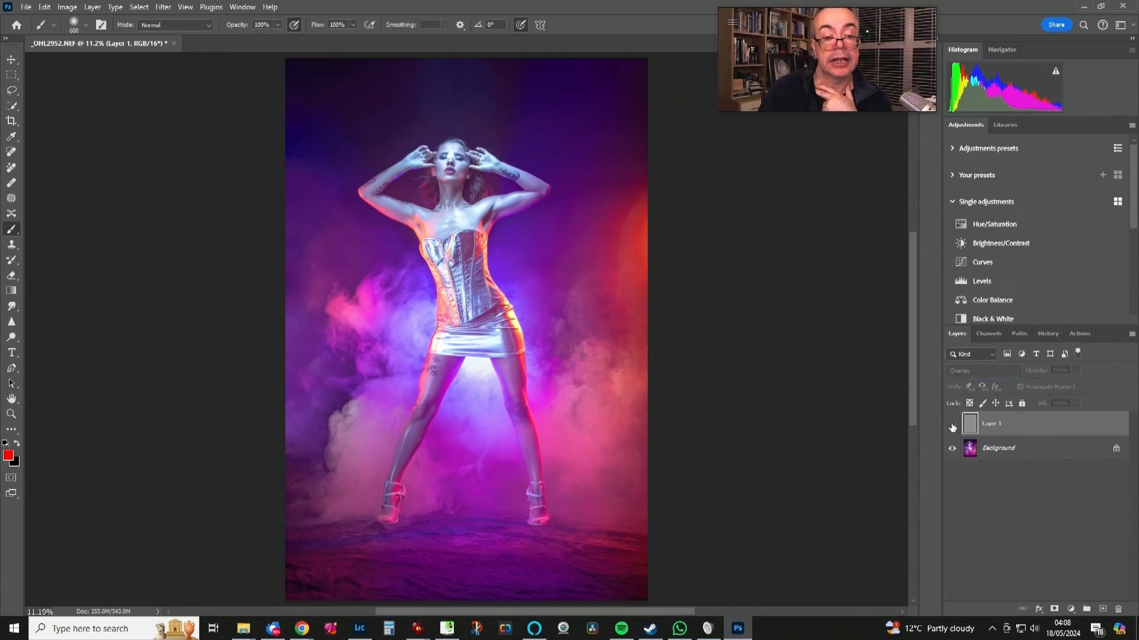
{"action": "left_click", "coordinate": [952, 426]}
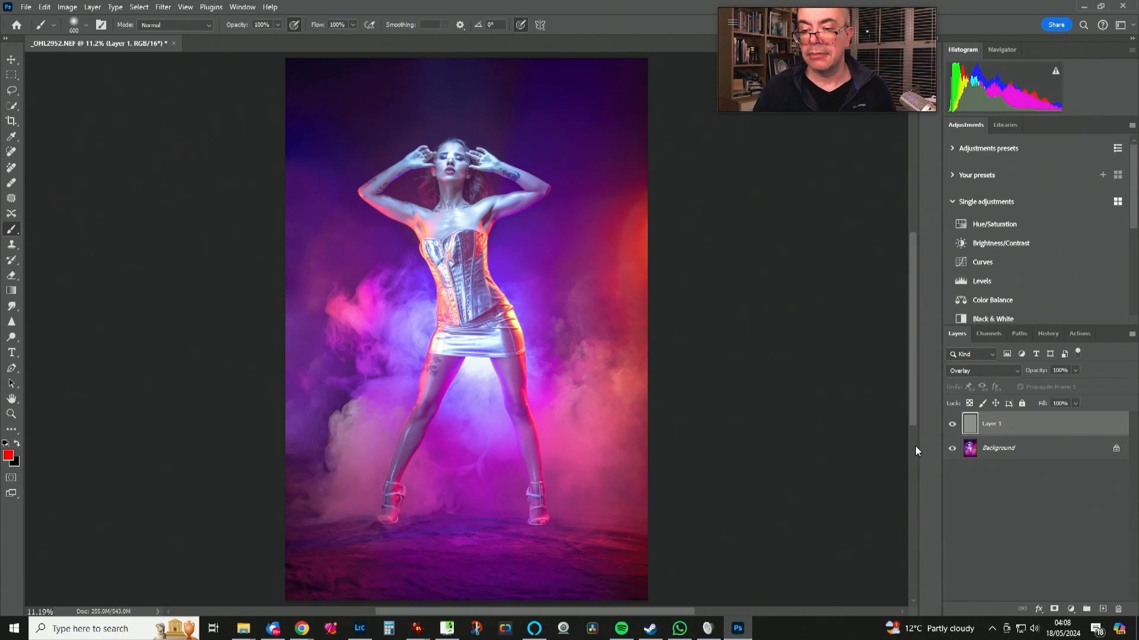
{"action": "key", "text": "ctrl+e"}
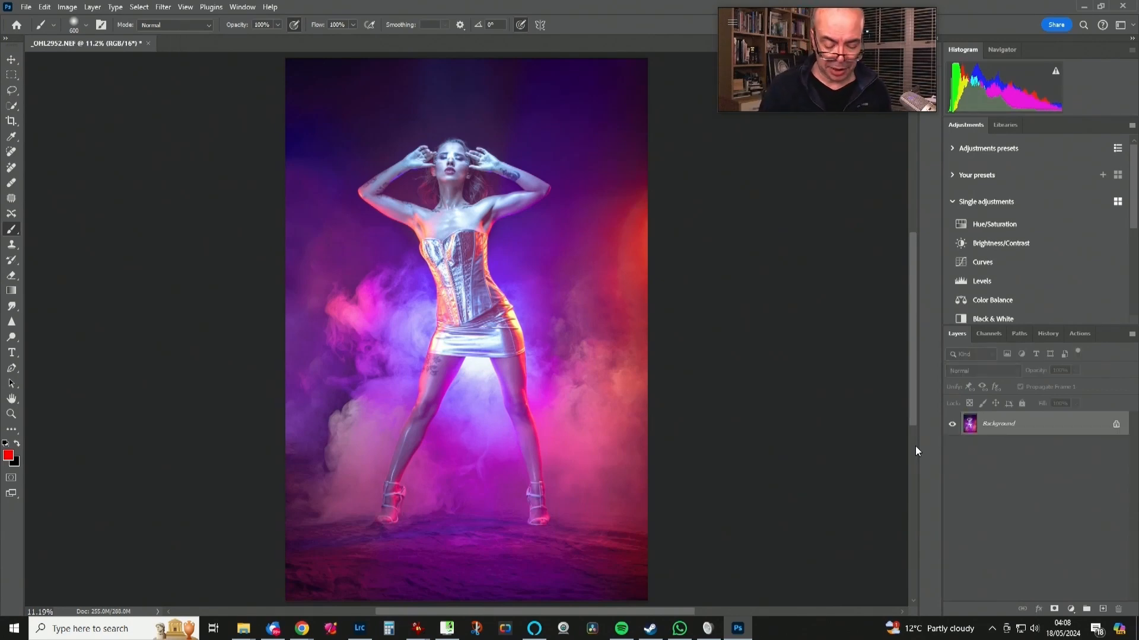
Duplicate the background layer and apply the merged image to the copy with Multiply blending at 100% opacity.
{"action": "key", "text": "ctrl+j"}
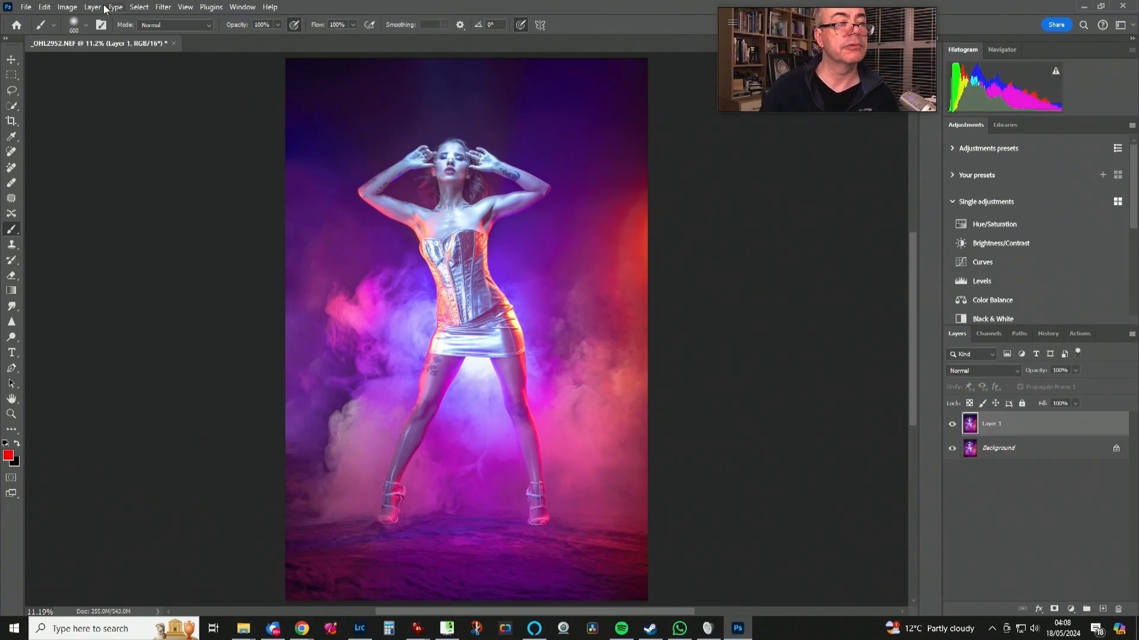
{"action": "left_click", "coordinate": [67, 8]}
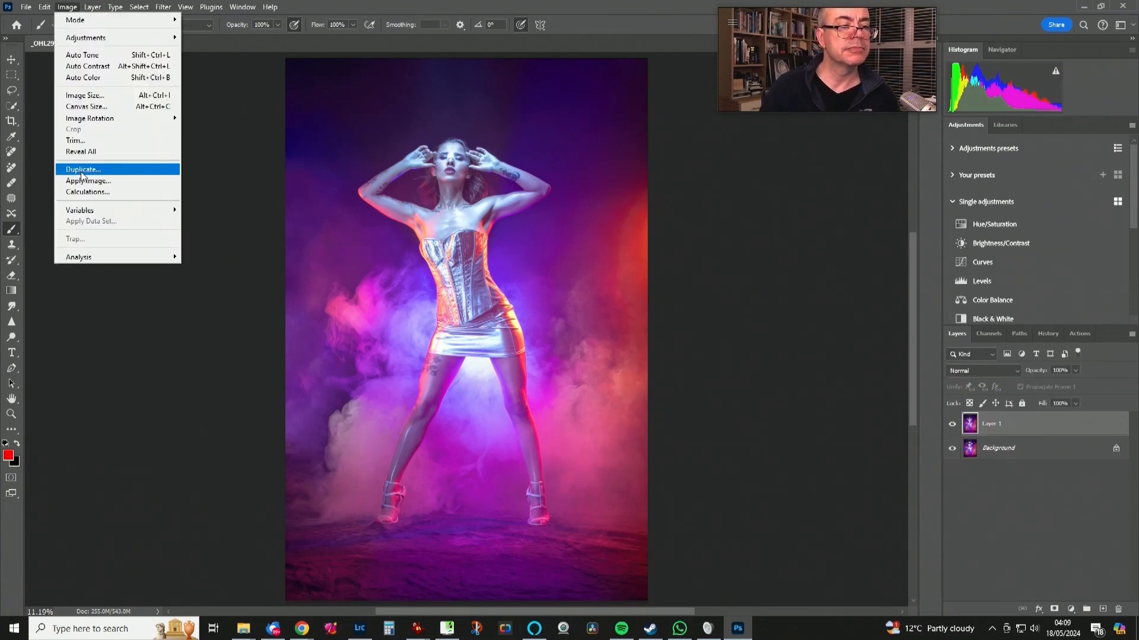
{"action": "left_click", "coordinate": [102, 185]}
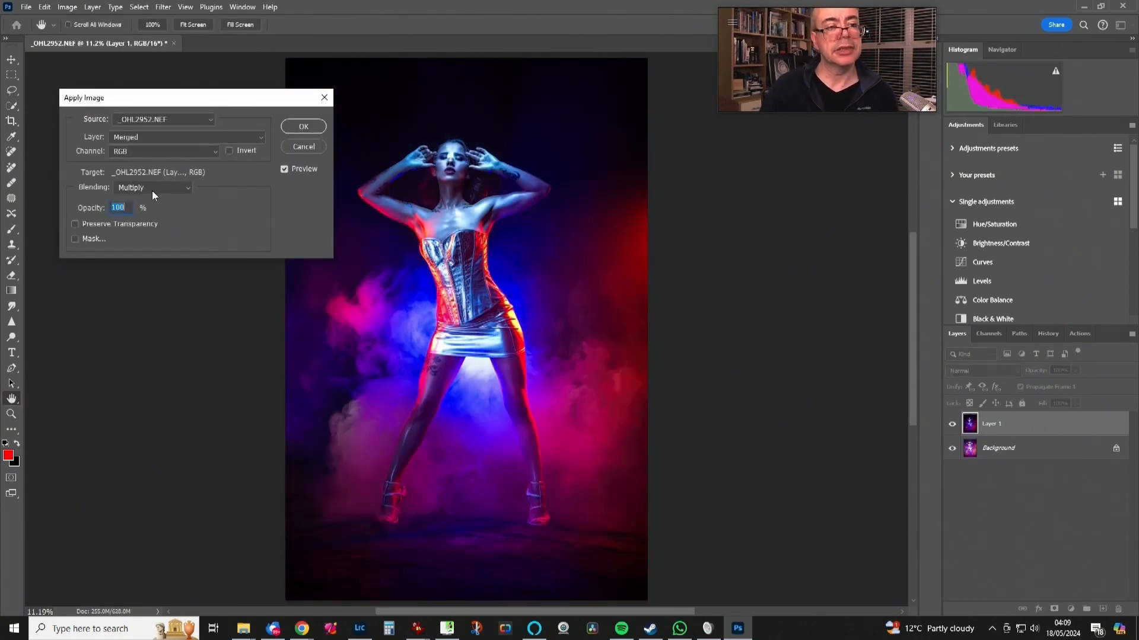
{"action": "left_click", "coordinate": [304, 127]}
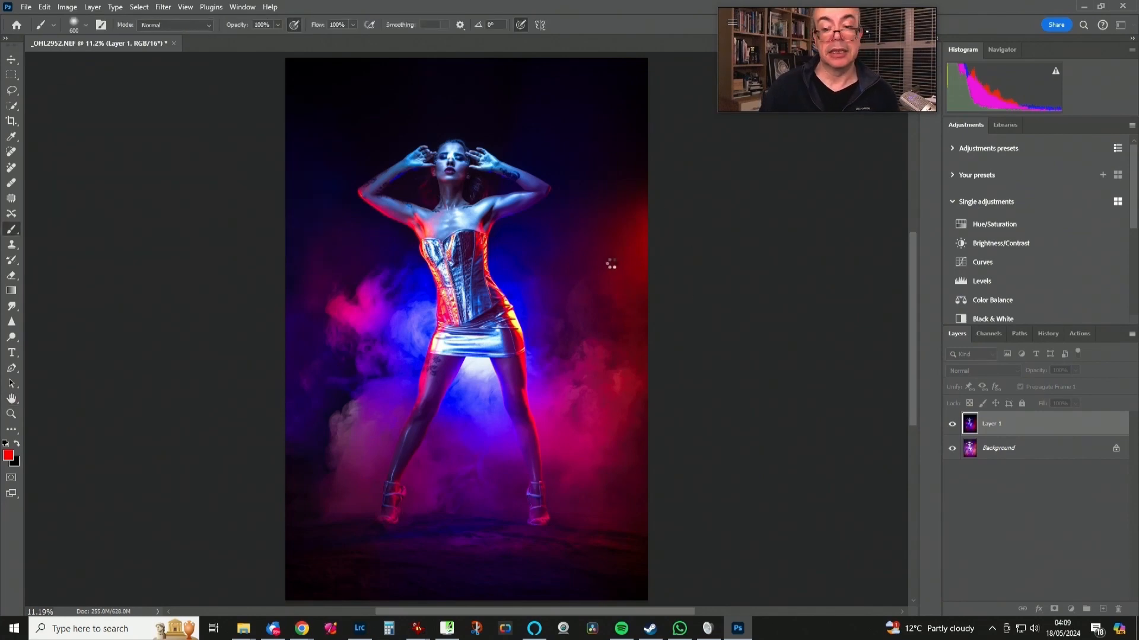
Set Layer 1's blend mode to Screen and apply a Gaussian Blur with a 45-pixel radius to it.
{"action": "left_click", "coordinate": [977, 369]}
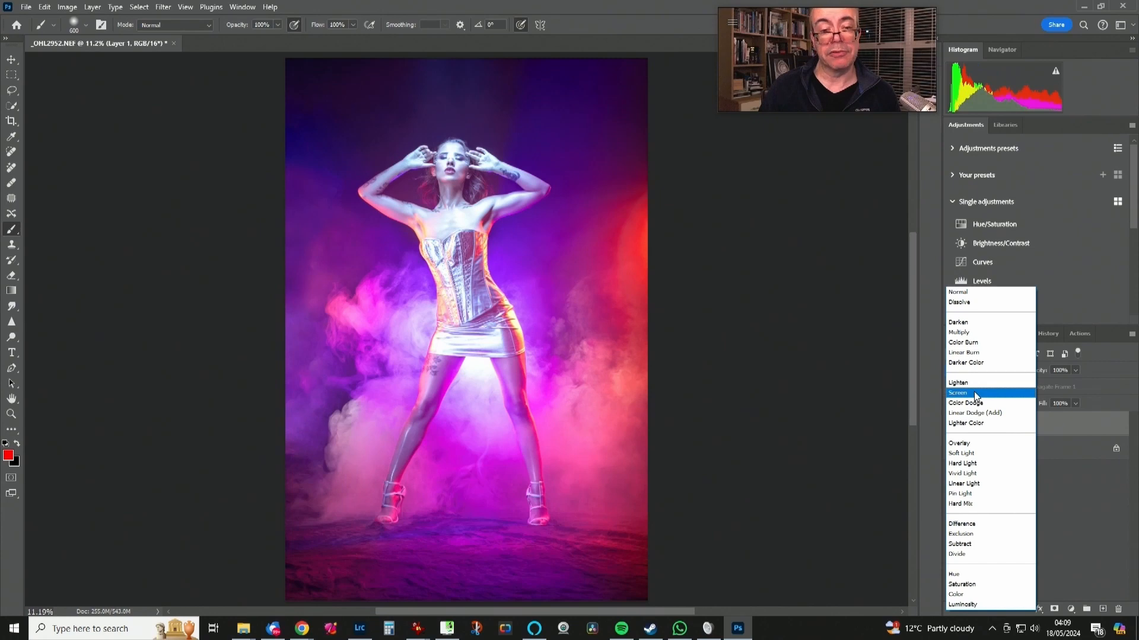
{"action": "left_click", "coordinate": [974, 391]}
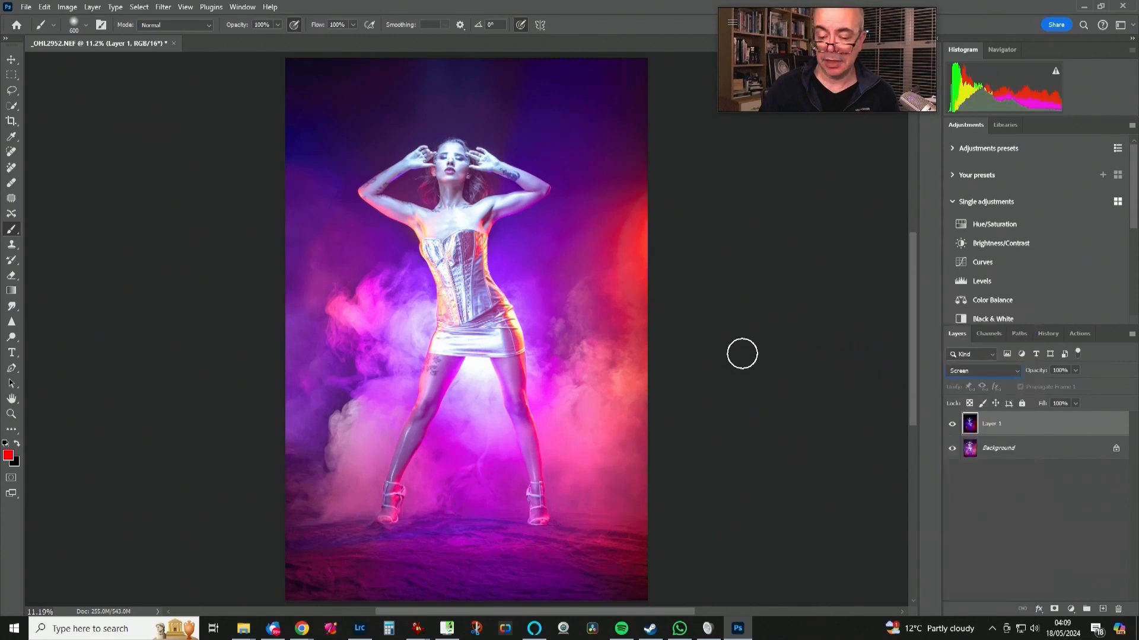
{"action": "key", "text": "ctrl+alt+f"}
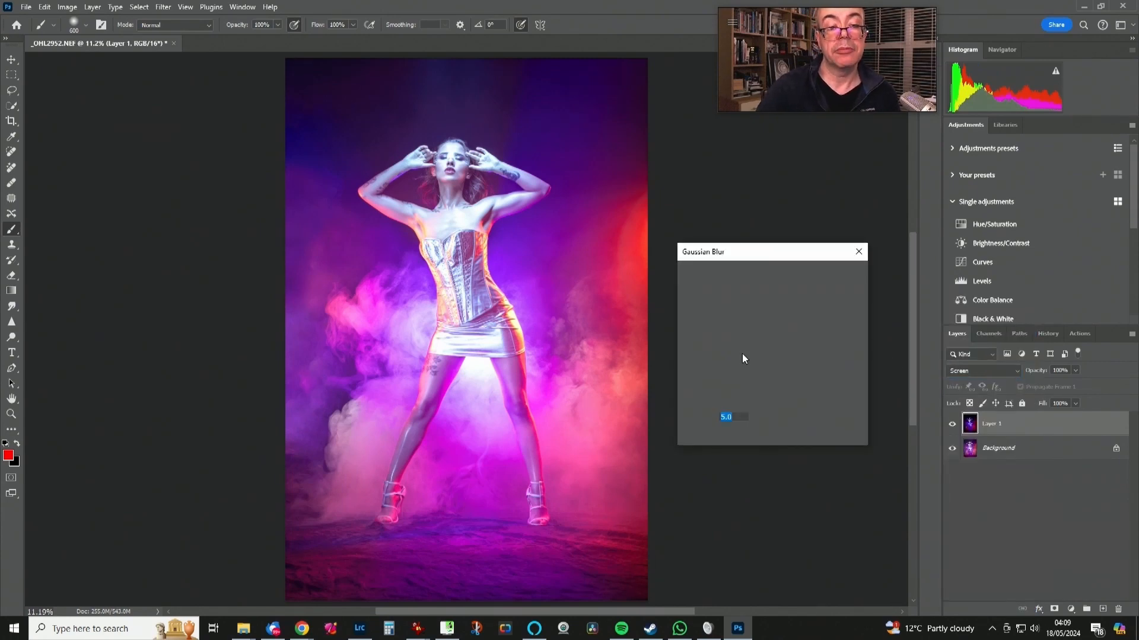
{"action": "type", "text": "45"}
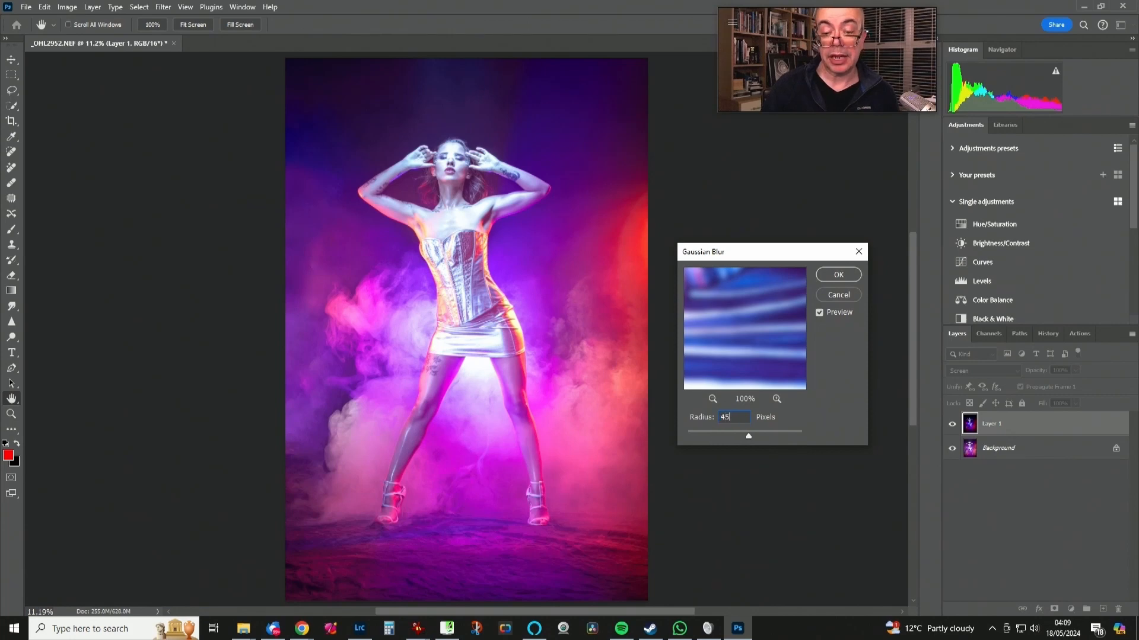
{"action": "key", "text": "Return"}
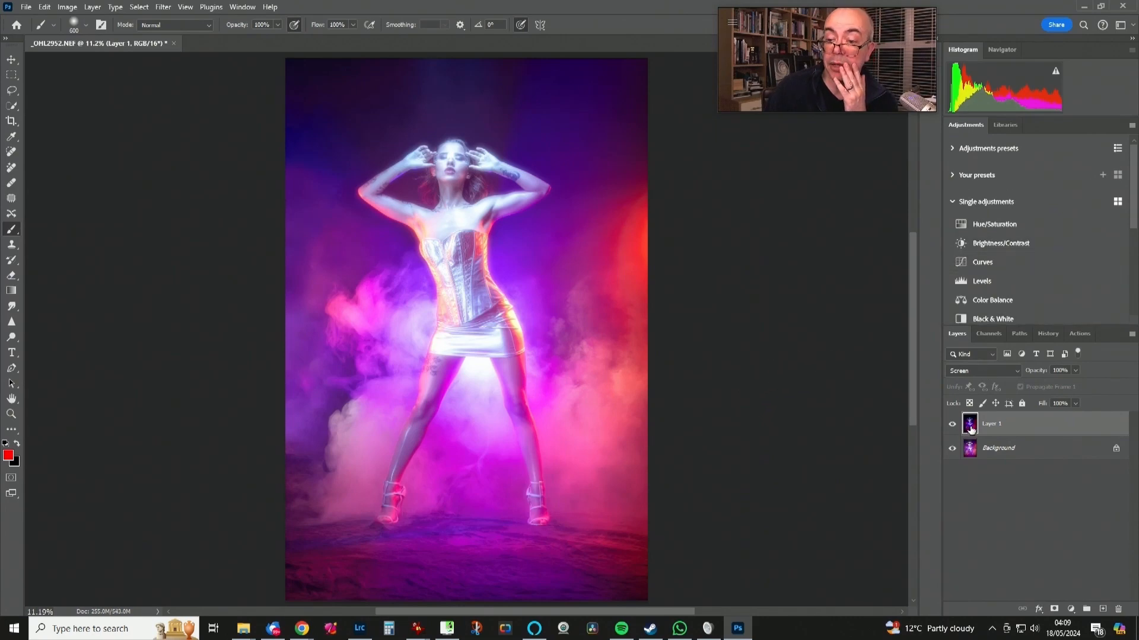
{"action": "left_click", "coordinate": [952, 424]}
{"action": "left_click", "coordinate": [952, 424]}
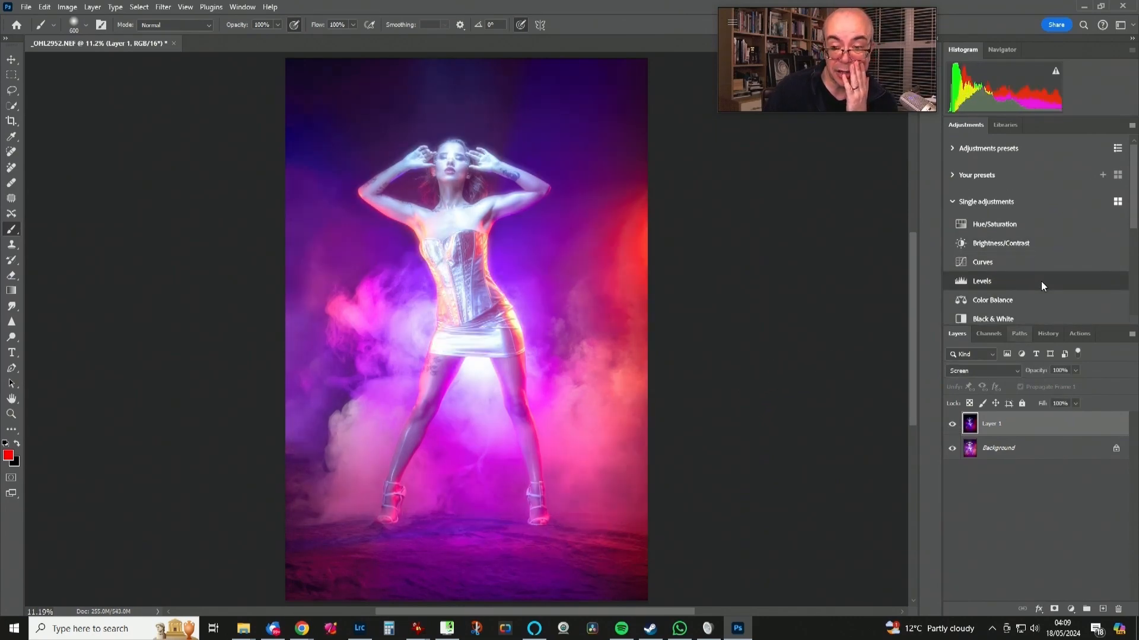
Add a Curves adjustment layer above Layer 1 and darken the midtones by mapping input 138 to output 115.
{"action": "left_click", "coordinate": [983, 264]}
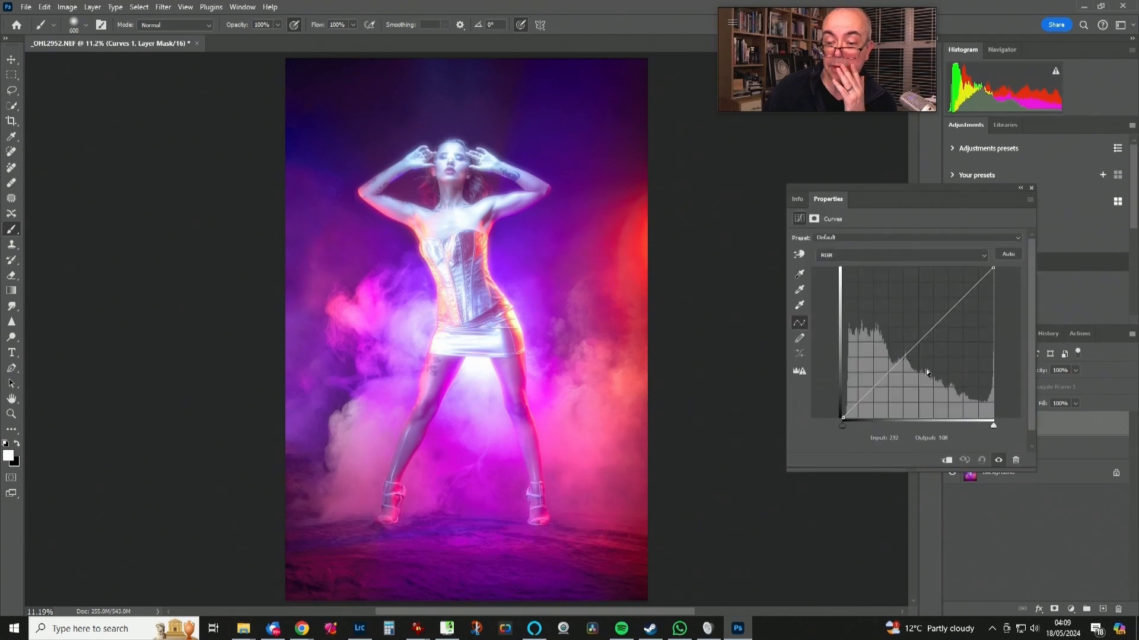
{"action": "left_click_drag", "start_coordinate": [920, 344], "coordinate": [924, 350]}
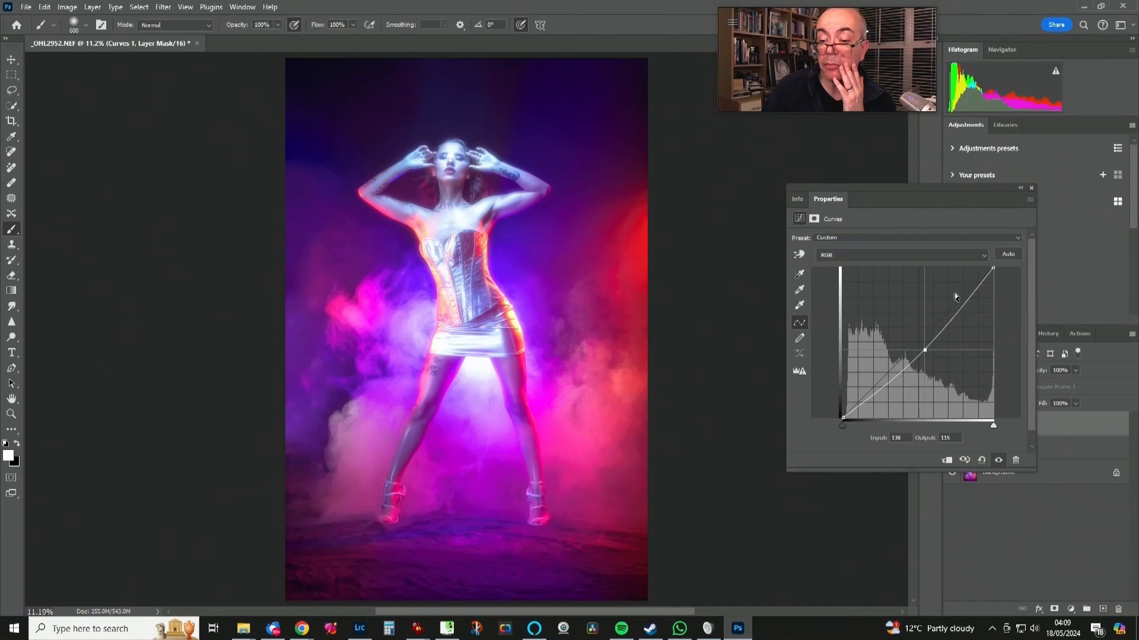
{"action": "left_click", "coordinate": [1031, 188]}
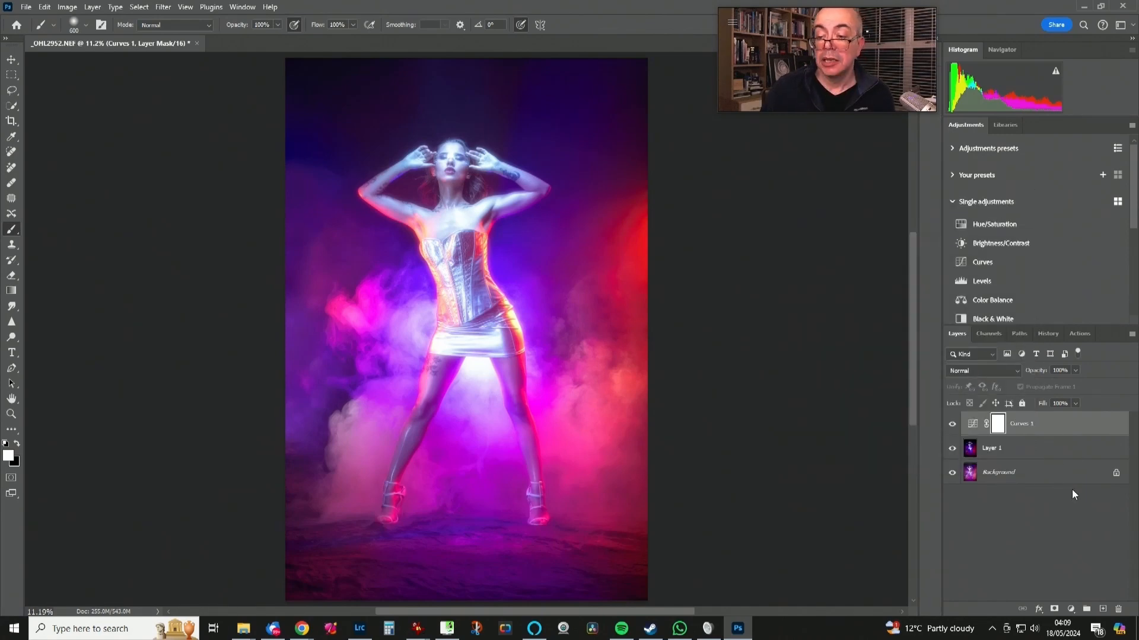
Group the Curves adjustment with Layer 1 and compare the image with the group hidden and shown.
{"action": "left_click", "coordinate": [1067, 449]}
{"action": "key", "text": "ctrl+g"}
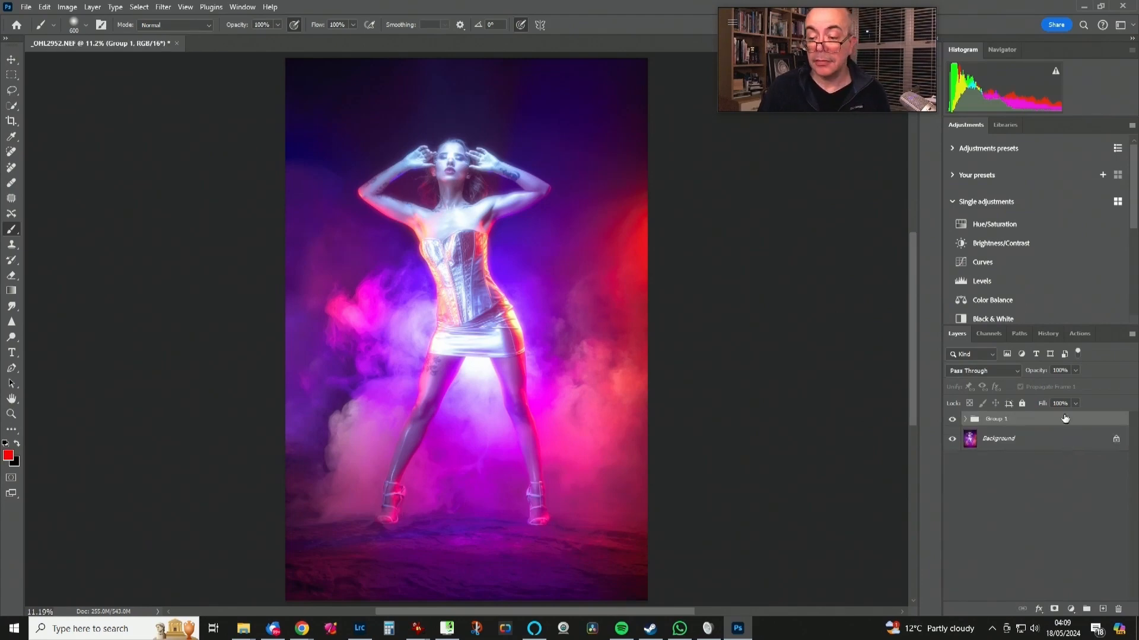
{"action": "left_click", "coordinate": [950, 421]}
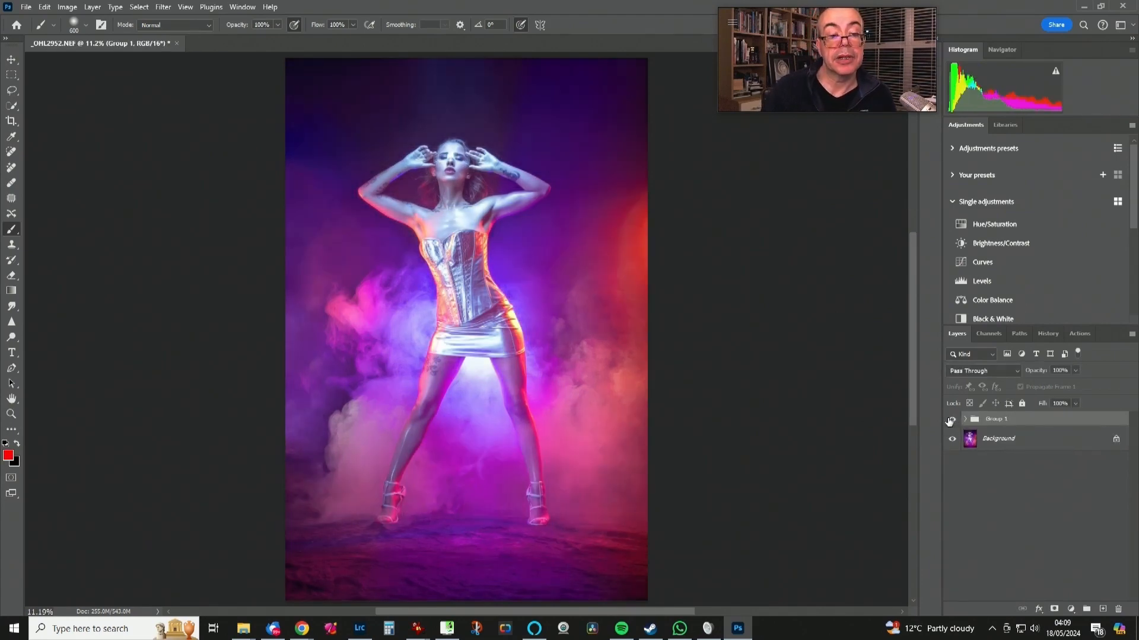
{"action": "left_click", "coordinate": [948, 421]}
{"action": "left_click", "coordinate": [949, 421]}
{"action": "left_click", "coordinate": [950, 420]}
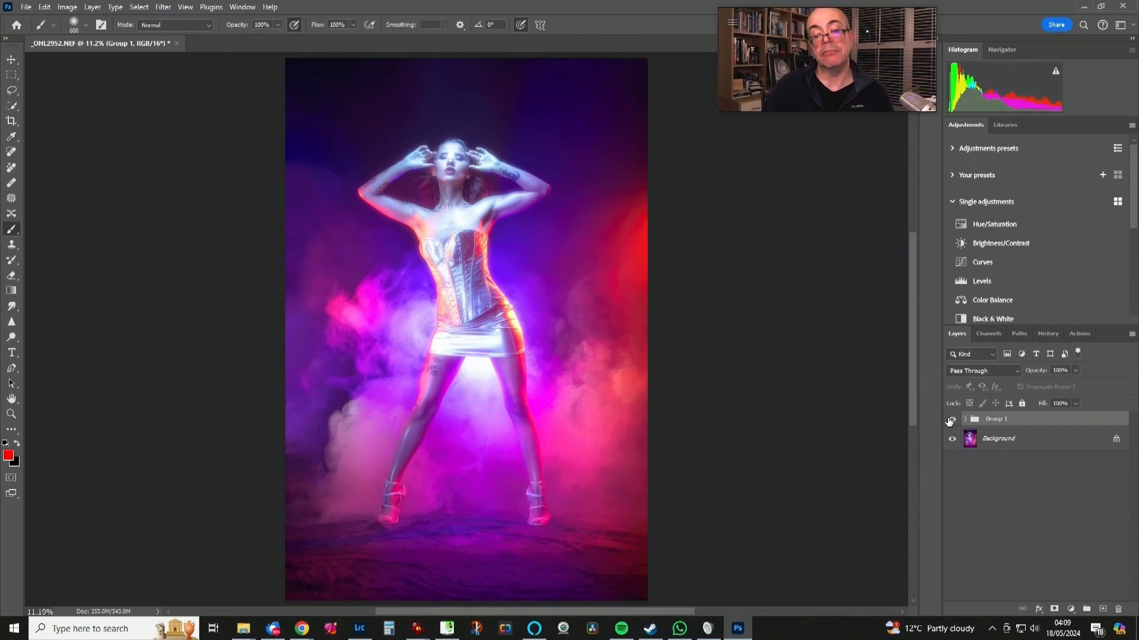
{"action": "left_click", "coordinate": [949, 421]}
{"action": "left_click", "coordinate": [950, 421]}
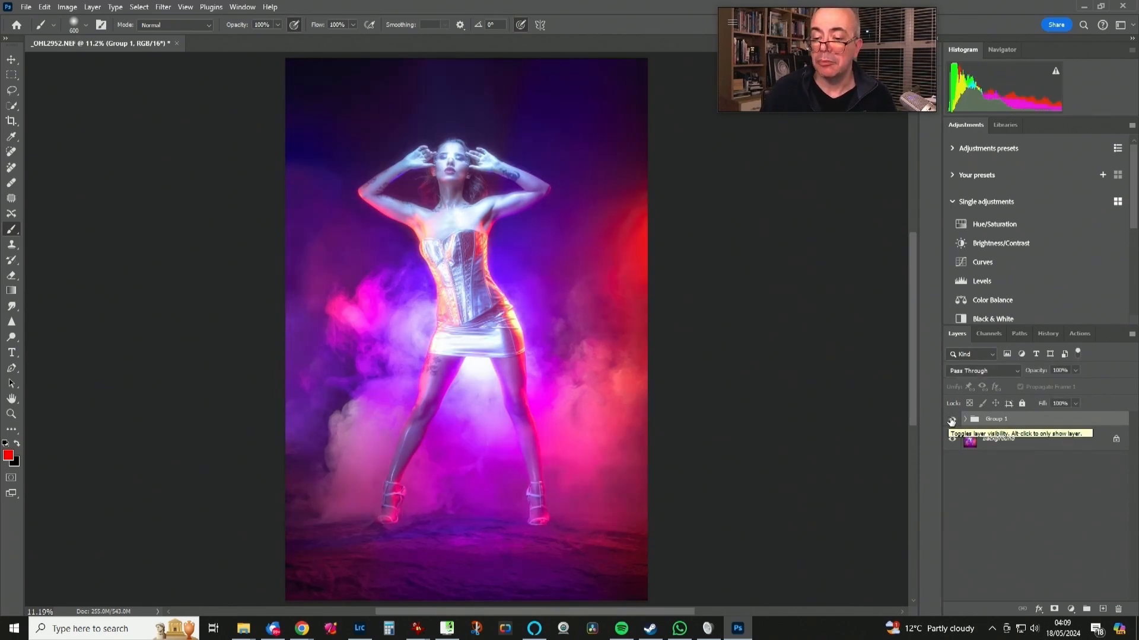
Reduce the opacity of Group 1 to 30% and compare the image with and without the glow effect.
{"action": "left_click_drag", "start_coordinate": [1041, 372], "coordinate": [1001, 374]}
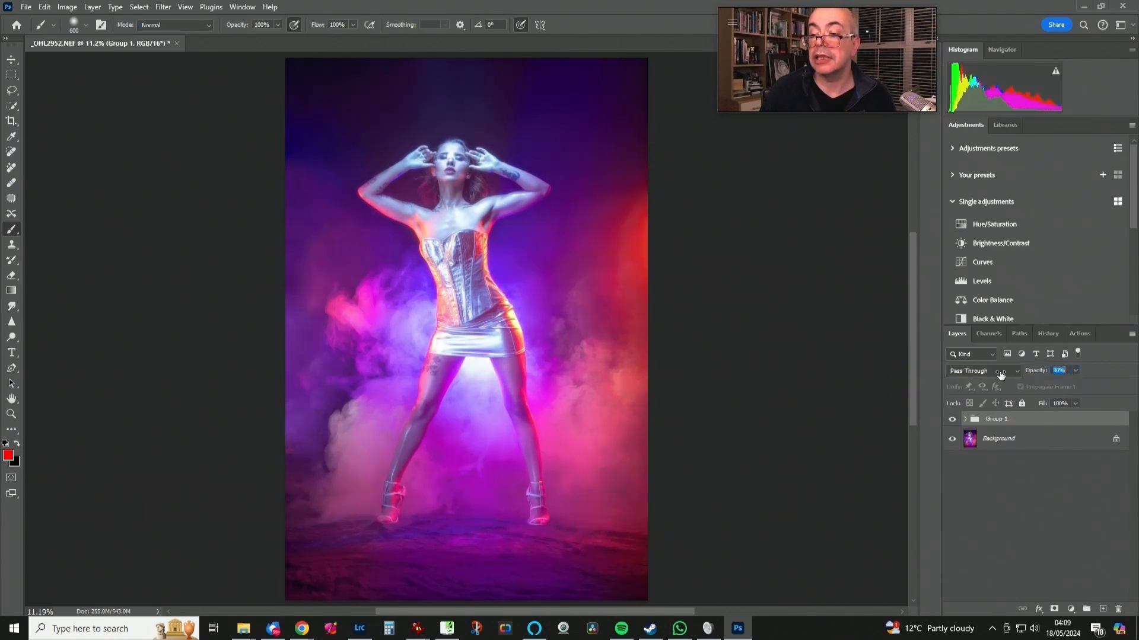
{"action": "left_click", "coordinate": [955, 419]}
{"action": "left_click", "coordinate": [953, 419]}
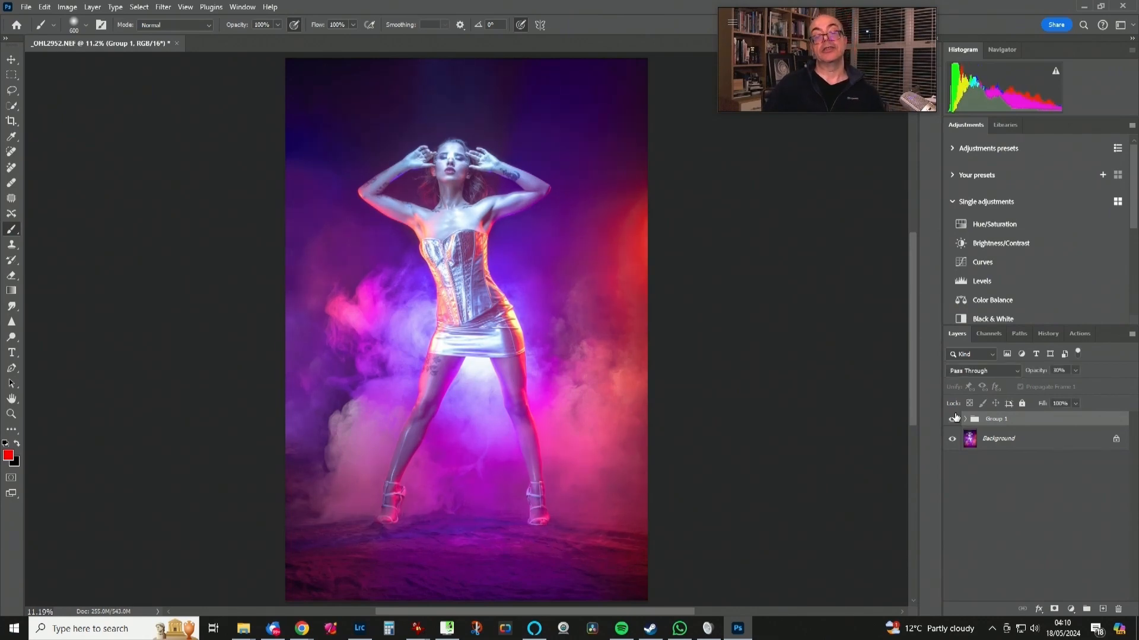
{"action": "left_click", "coordinate": [955, 419]}
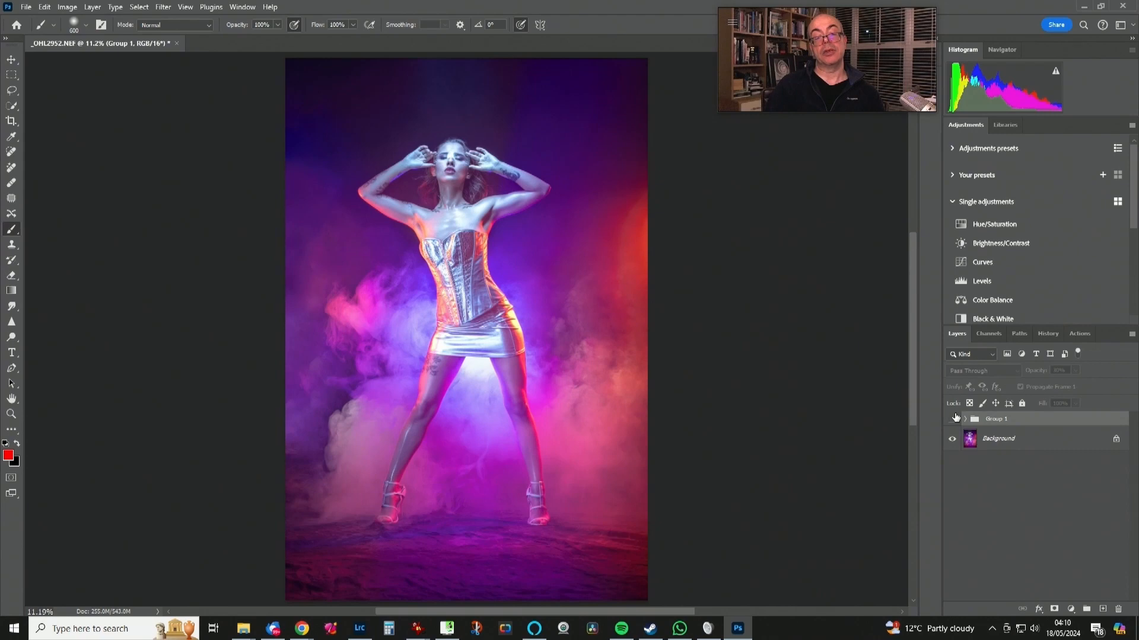
{"action": "left_click", "coordinate": [954, 418]}
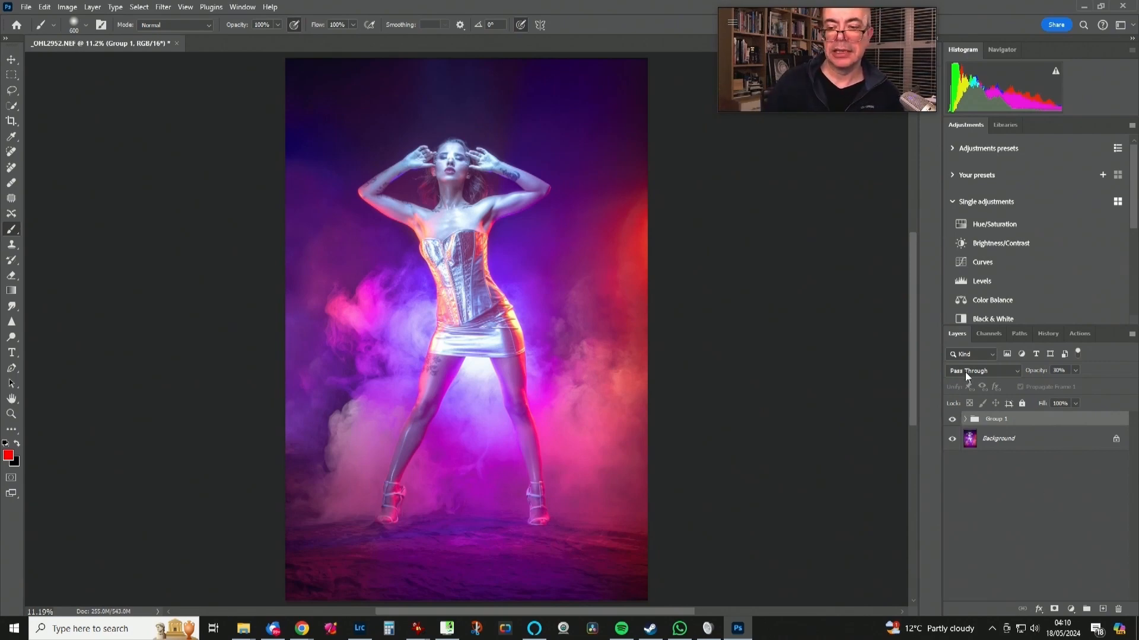
{"action": "left_click", "coordinate": [951, 421]}
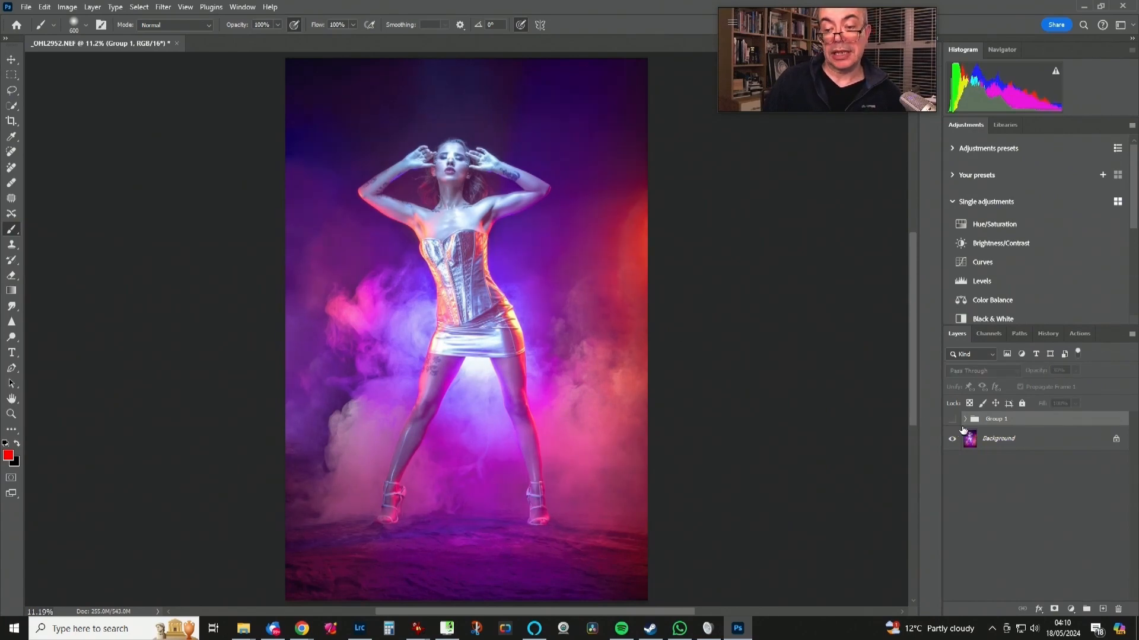
{"action": "left_click", "coordinate": [953, 420]}
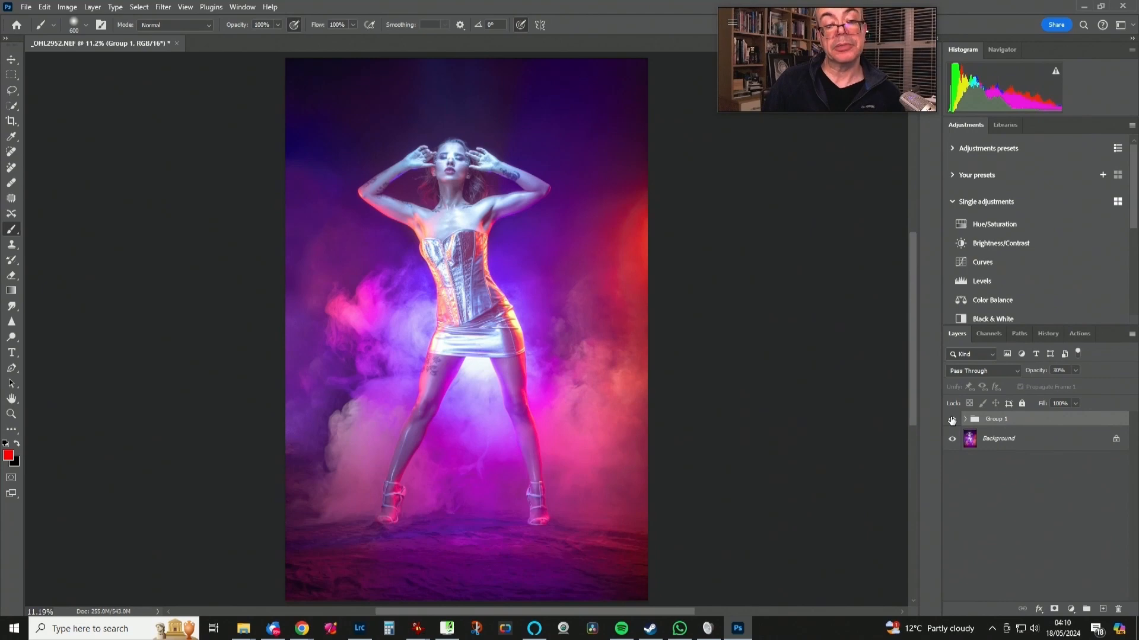
{"action": "left_click", "coordinate": [952, 421]}
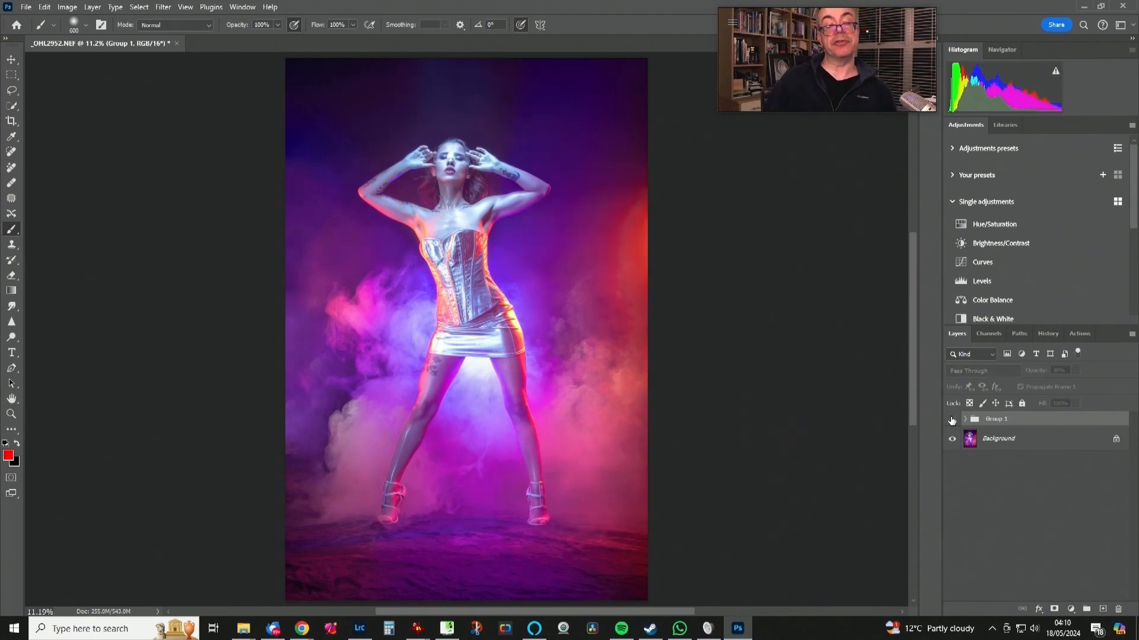
{"action": "left_click", "coordinate": [952, 421]}
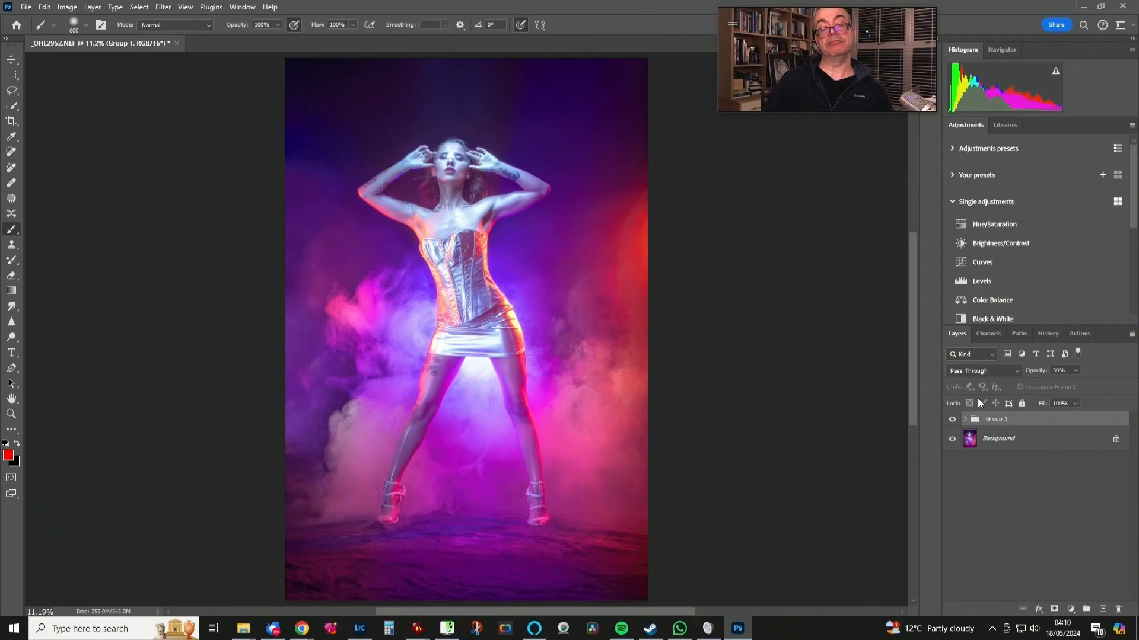
Lower the opacity of Group 1 to 19% and check the effect by toggling the group's visibility.
{"action": "left_click_drag", "start_coordinate": [1042, 373], "coordinate": [1035, 374]}
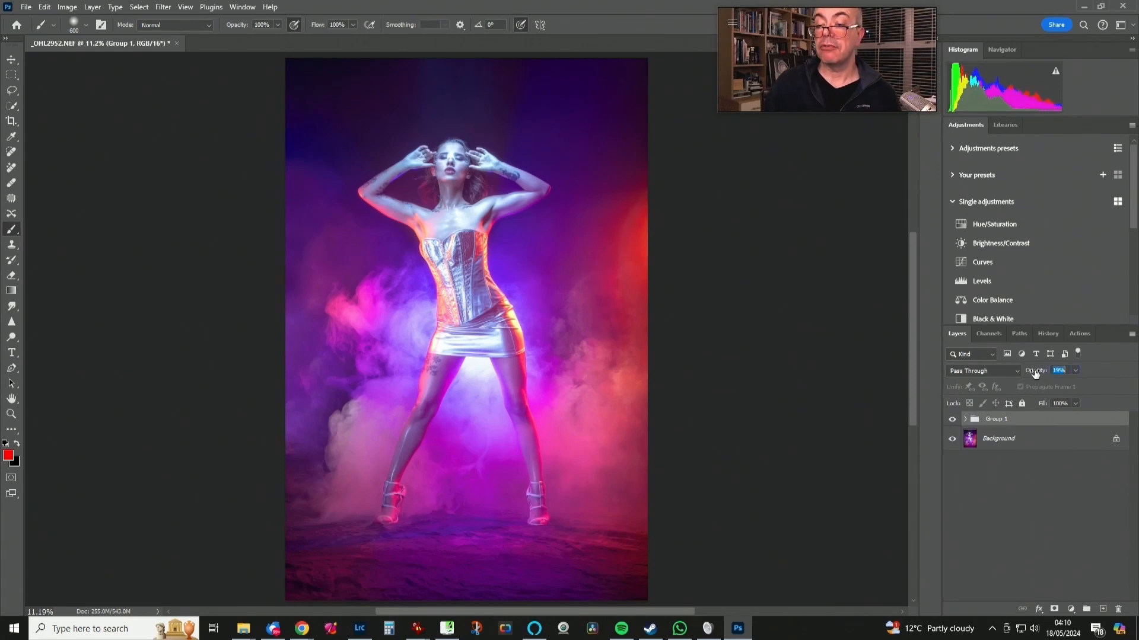
{"action": "left_click", "coordinate": [953, 420]}
{"action": "left_click", "coordinate": [953, 420]}
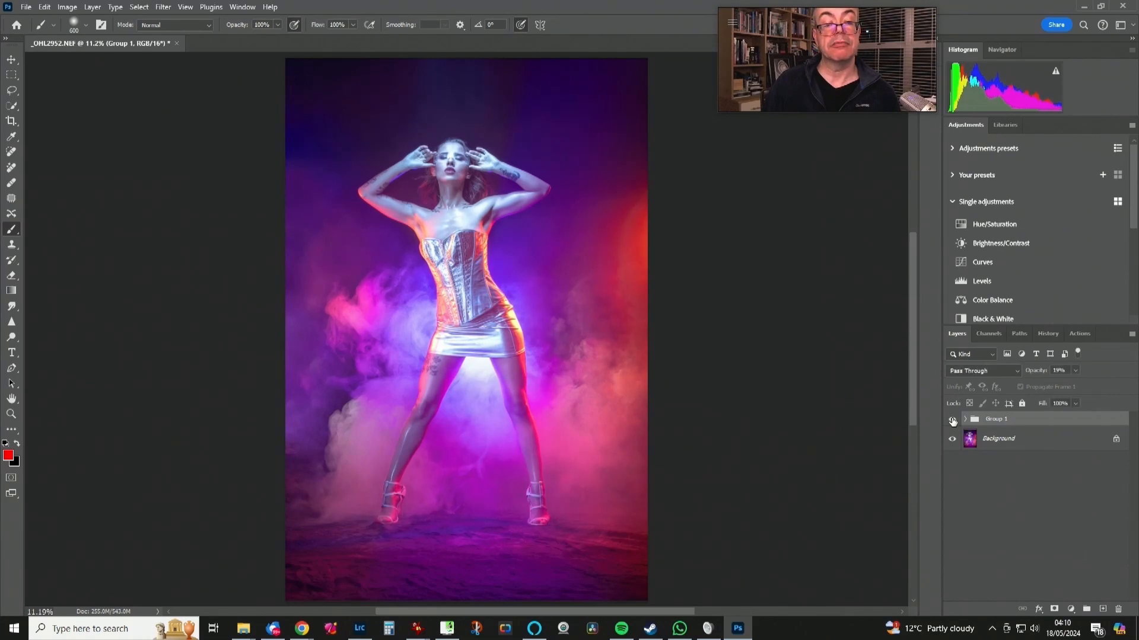
{"action": "left_click", "coordinate": [953, 420]}
{"action": "left_click", "coordinate": [953, 420]}
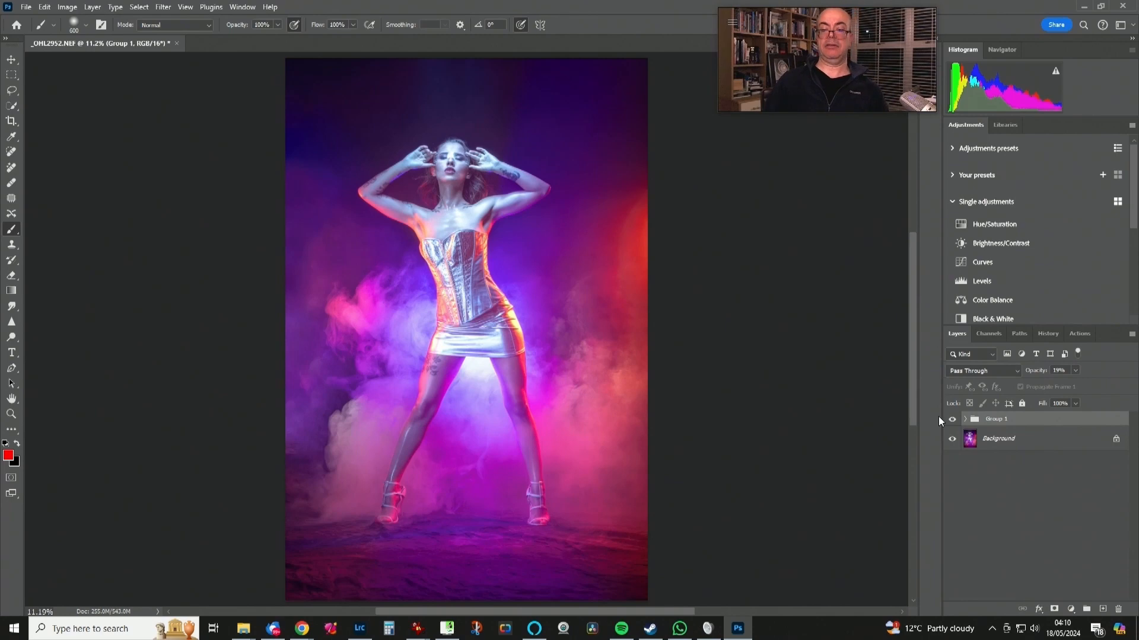
Hide Group 1 and delete it together with its layers, leaving only the background layer.
{"action": "left_click", "coordinate": [951, 421]}
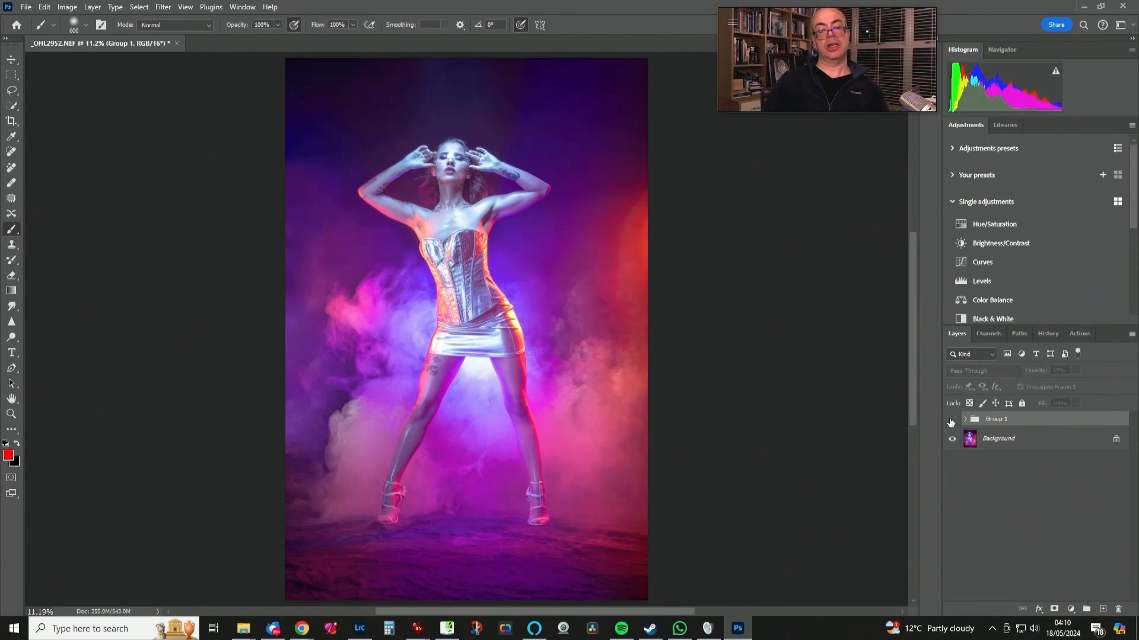
{"action": "left_click_drag", "start_coordinate": [1048, 422], "coordinate": [1115, 610]}
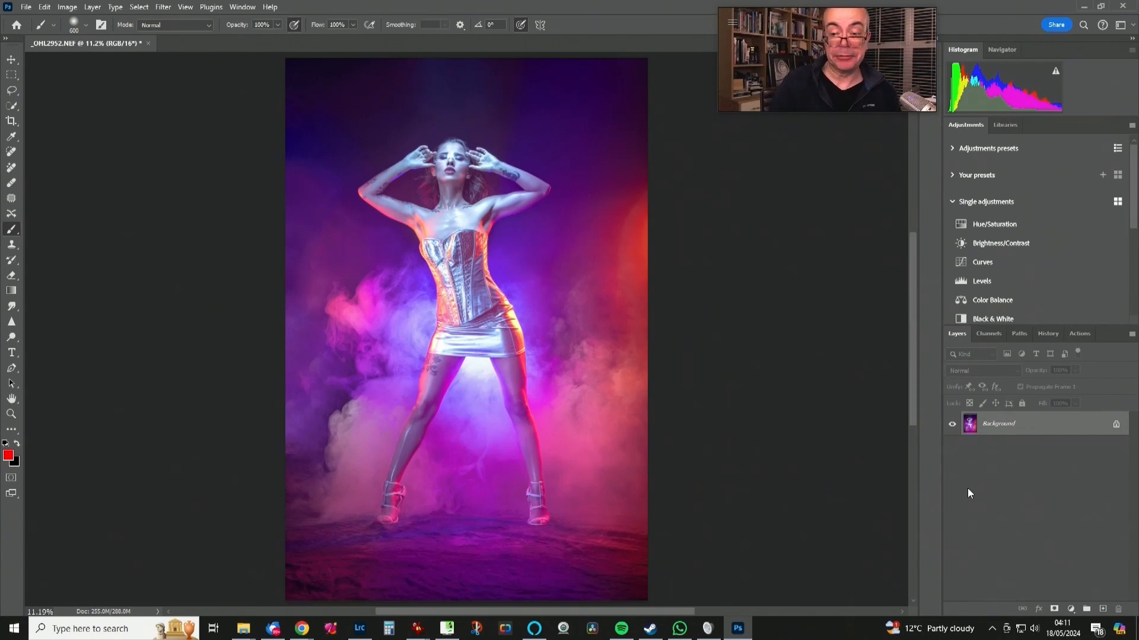
Browse the saved images and color swatches in the Backgrounds library down to the end of the list.
{"action": "left_click", "coordinate": [1003, 127]}
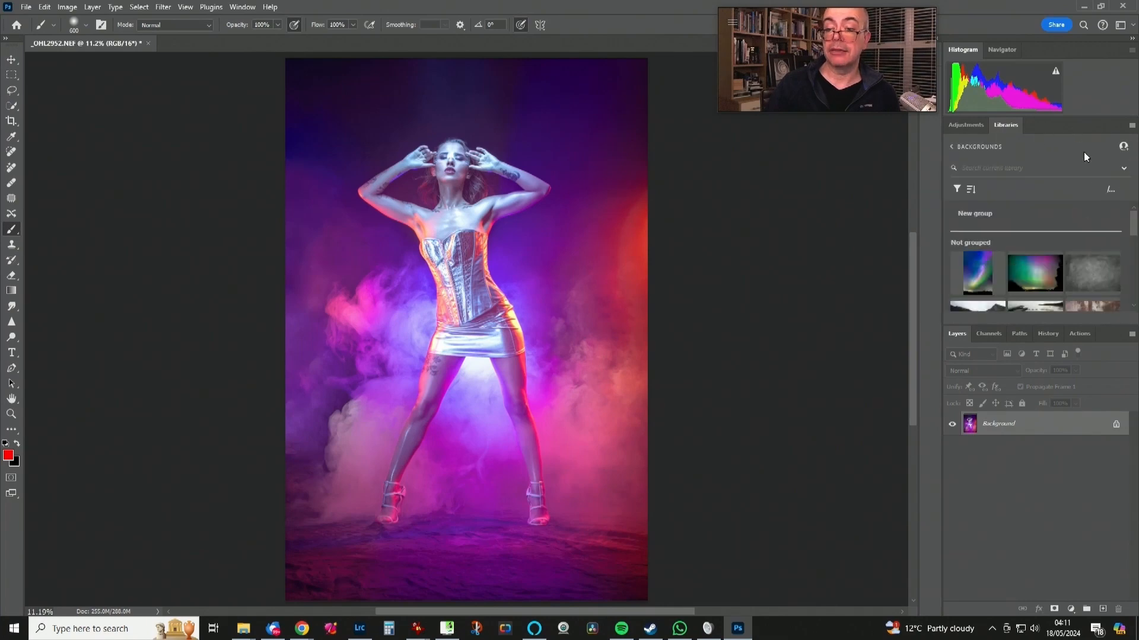
{"action": "scroll", "coordinate": [1047, 236], "scroll_direction": "down", "scroll_amount": 3}
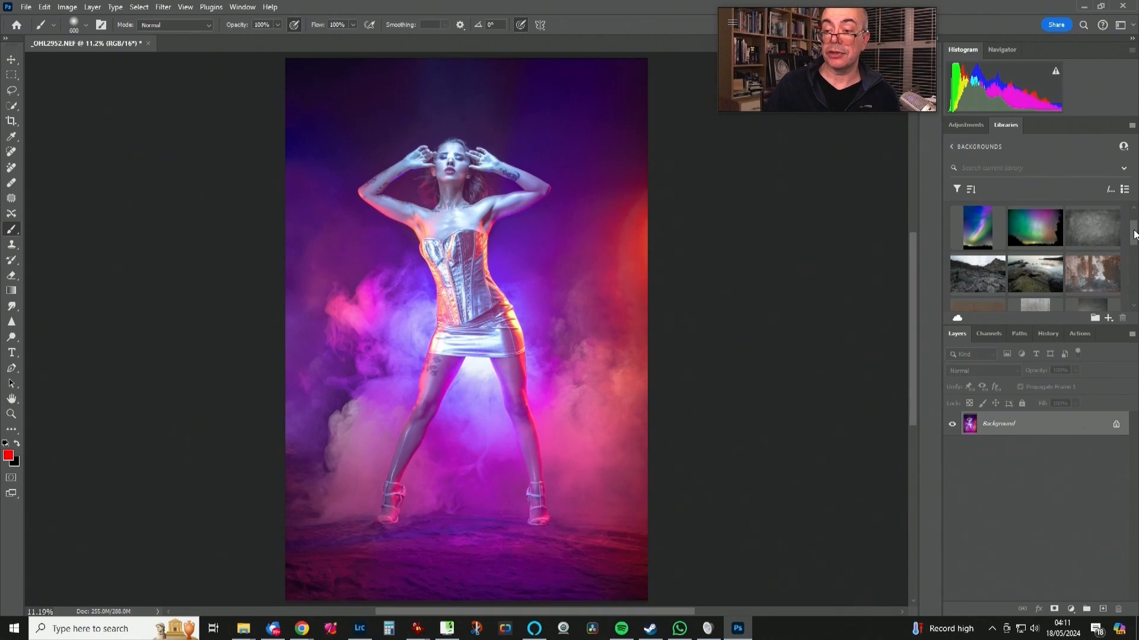
{"action": "left_click_drag", "start_coordinate": [1134, 236], "coordinate": [1133, 263]}
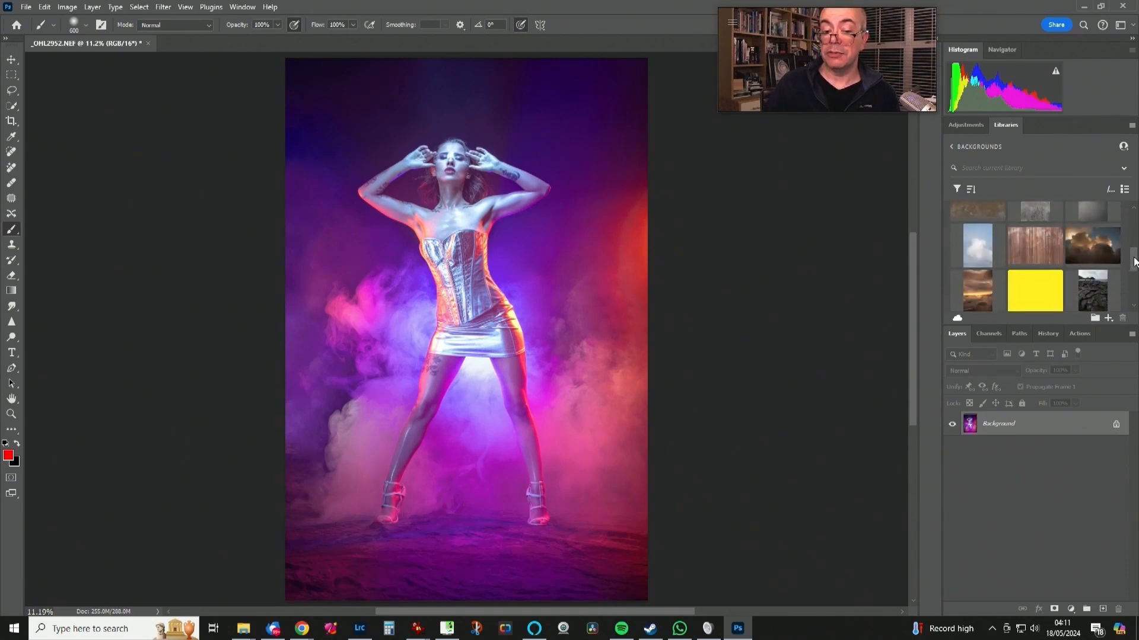
{"action": "scroll", "coordinate": [1132, 261], "scroll_direction": "down", "scroll_amount": 4}
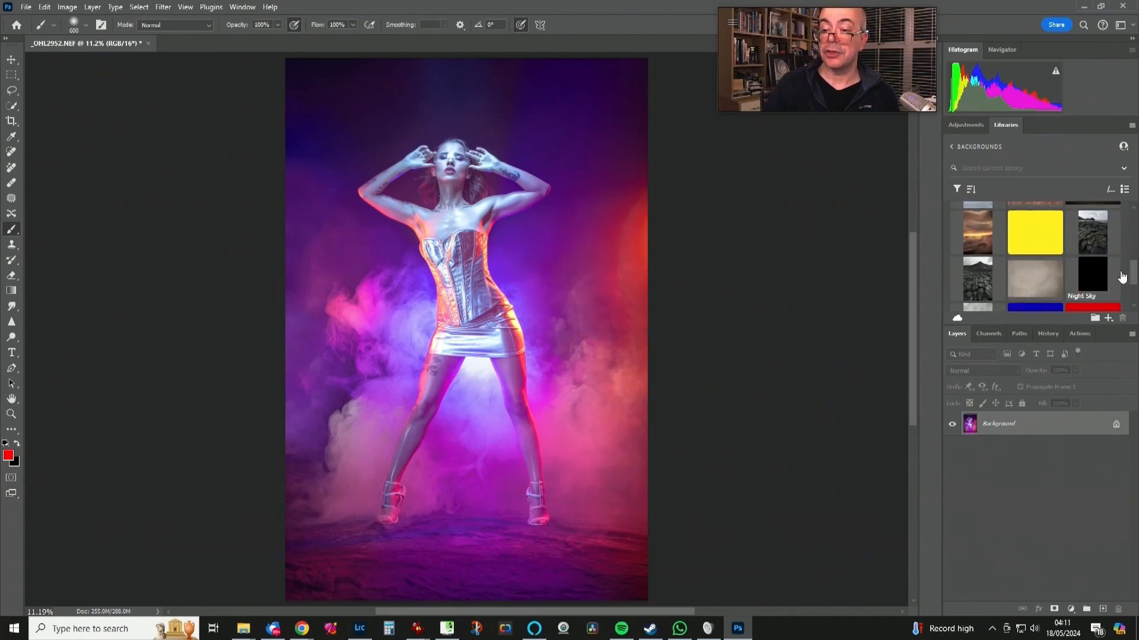
{"action": "left_click_drag", "start_coordinate": [1134, 271], "coordinate": [1133, 286]}
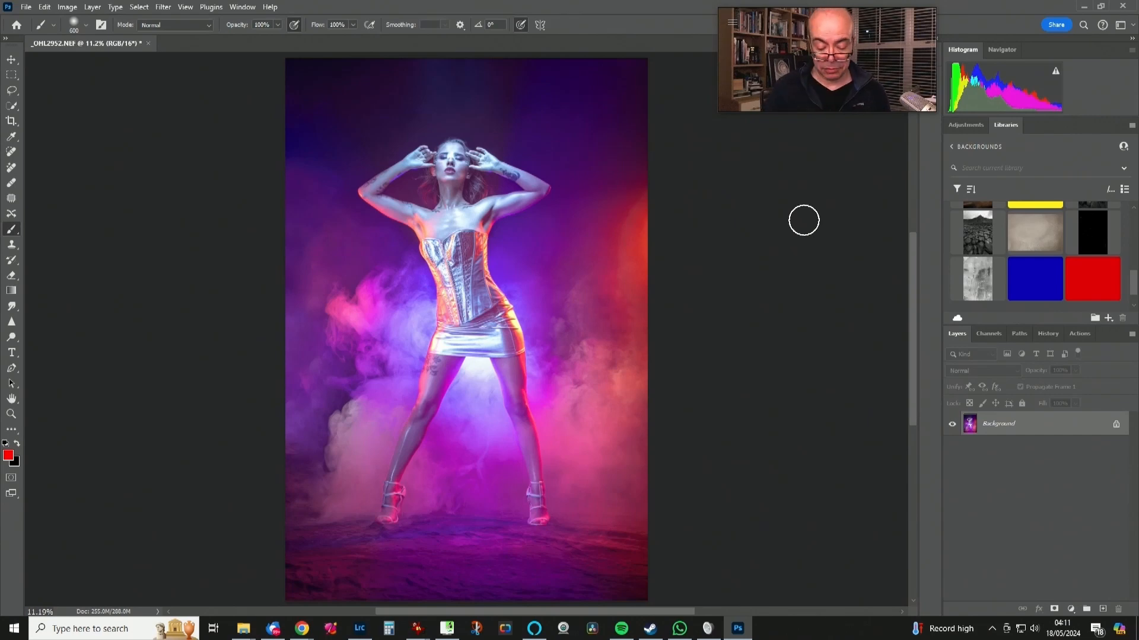
Duplicate the background layer and flip the copy vertically.
{"action": "key", "text": "ctrl+j"}
{"action": "key", "text": "ctrl+minus"}
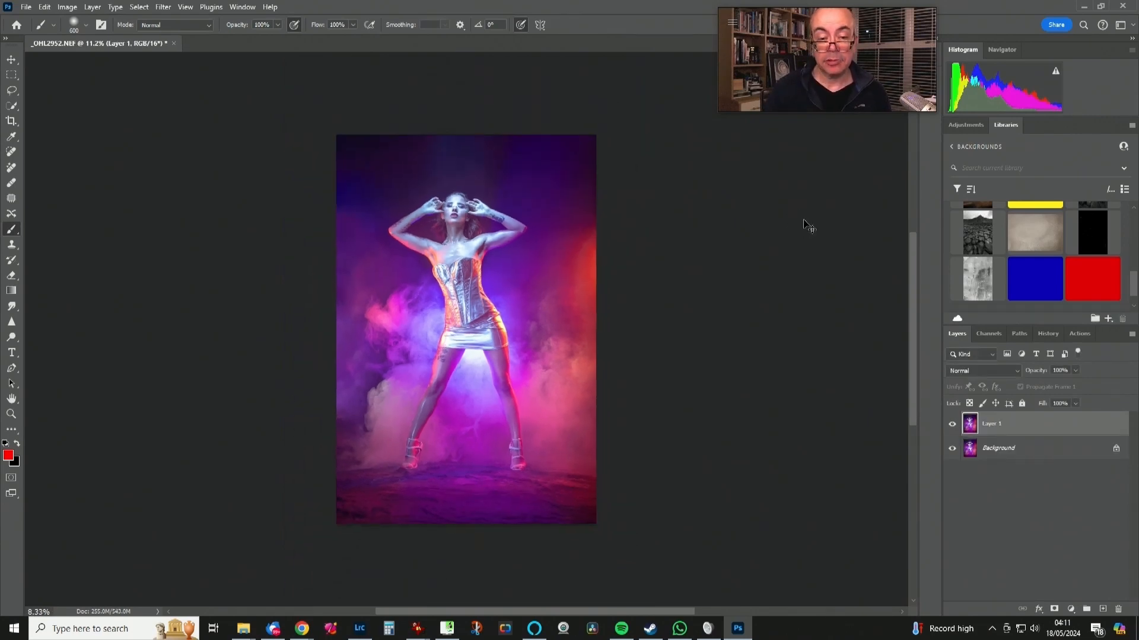
{"action": "key", "text": "ctrl+minus"}
{"action": "key", "text": "ctrl+minus"}
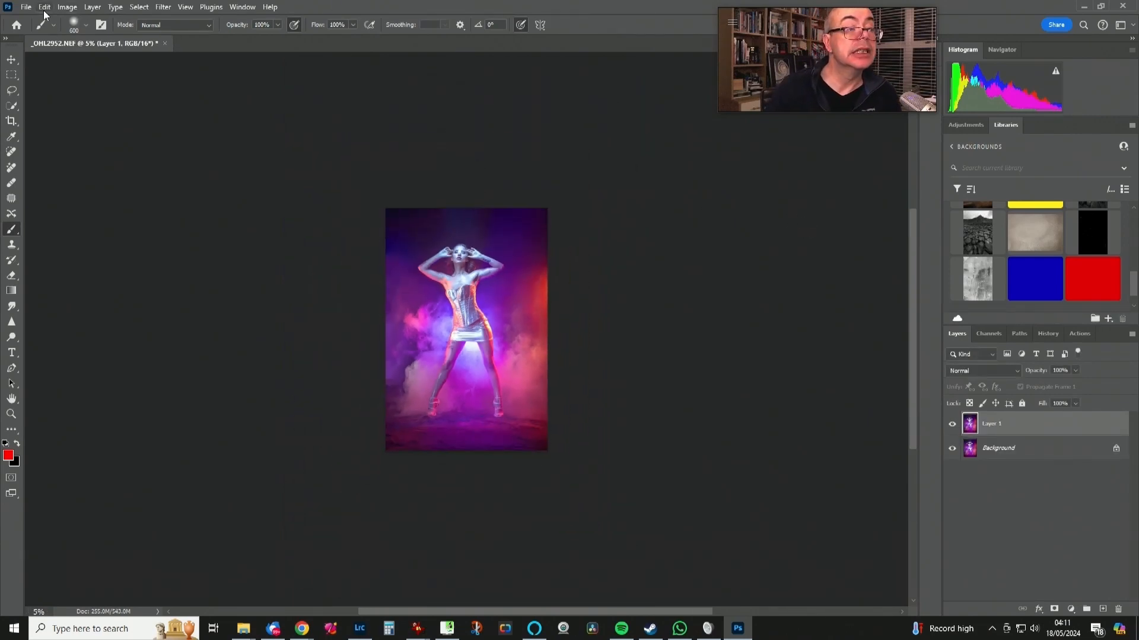
{"action": "left_click", "coordinate": [44, 7]}
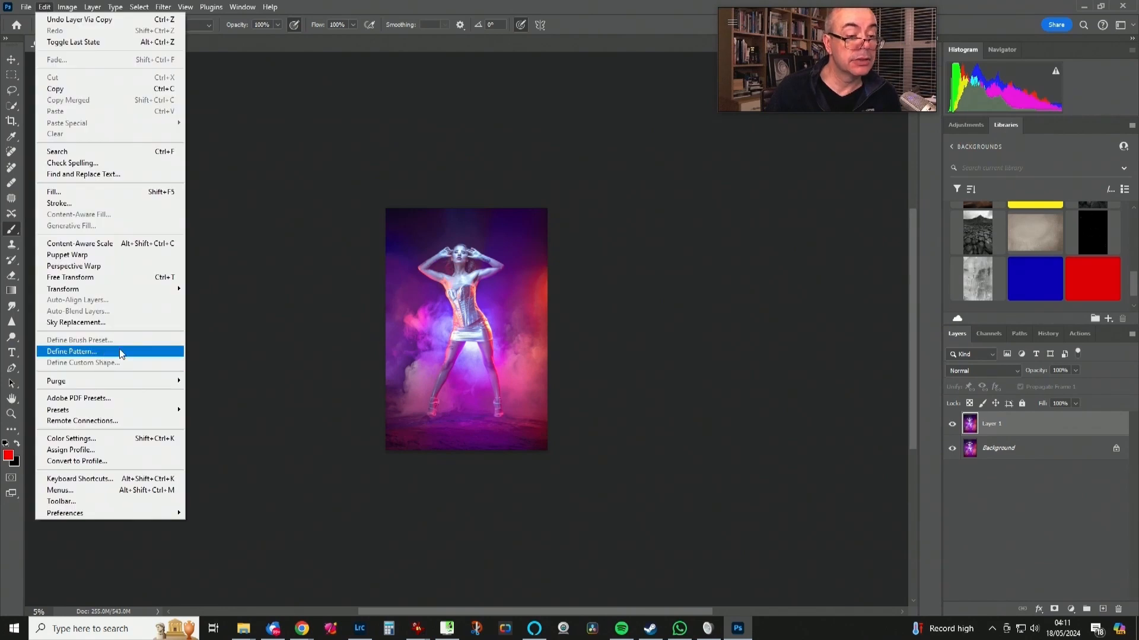
{"action": "mouse_move", "coordinate": [104, 289]}
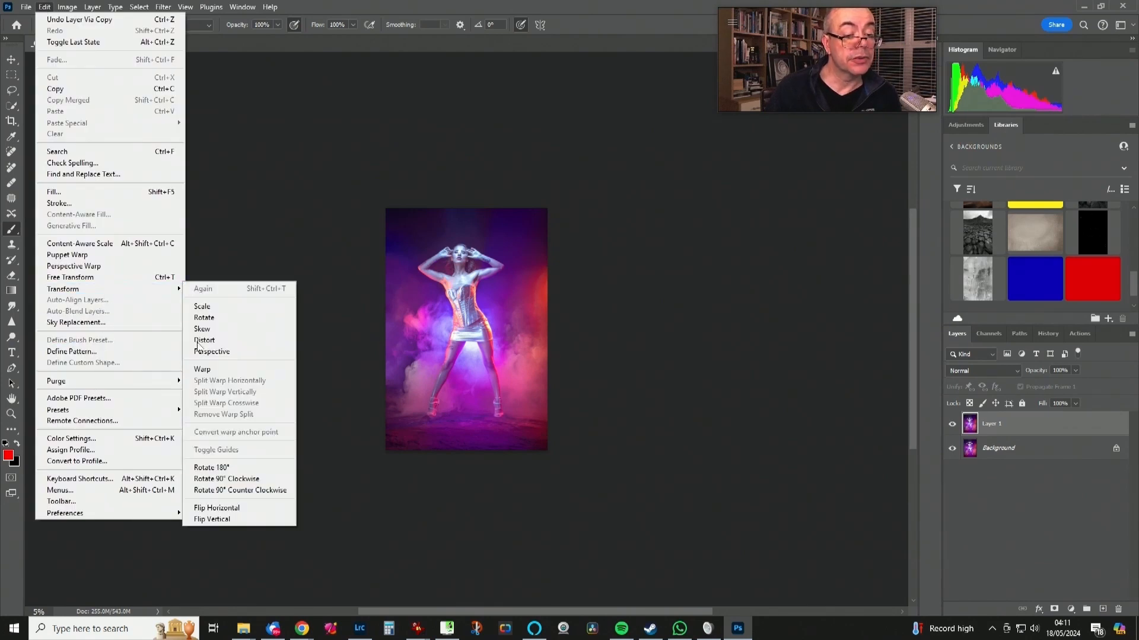
{"action": "left_click", "coordinate": [227, 519]}
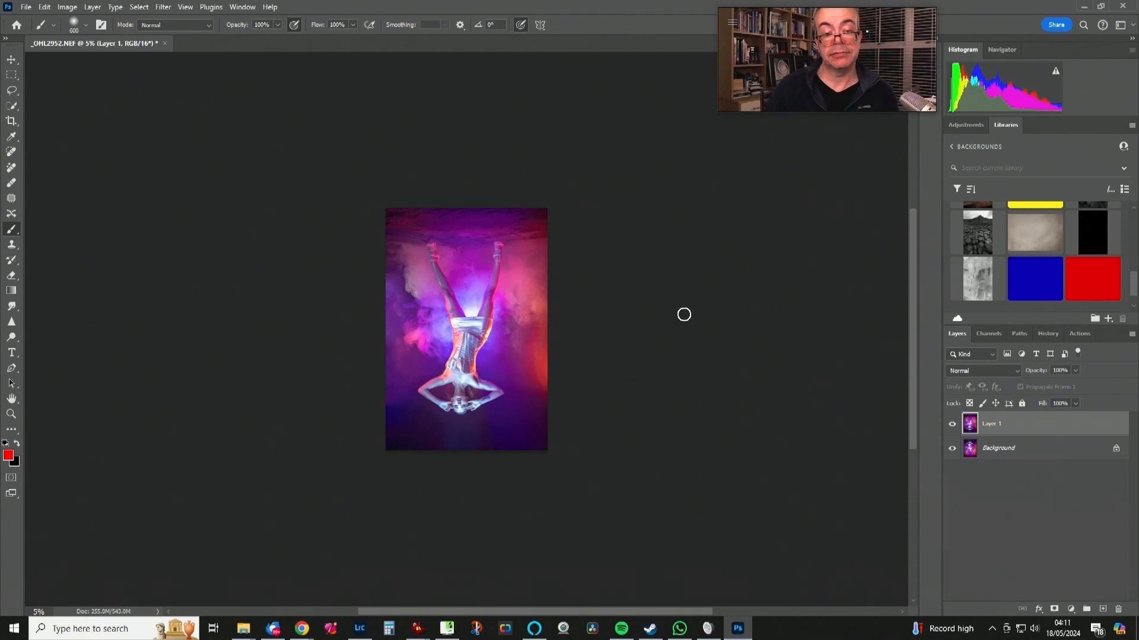
Move the flipped copy down at 50% opacity until its feet meet the model's feet, then restore its opacity to 100%.
{"action": "key", "text": "ctrl+minus"}
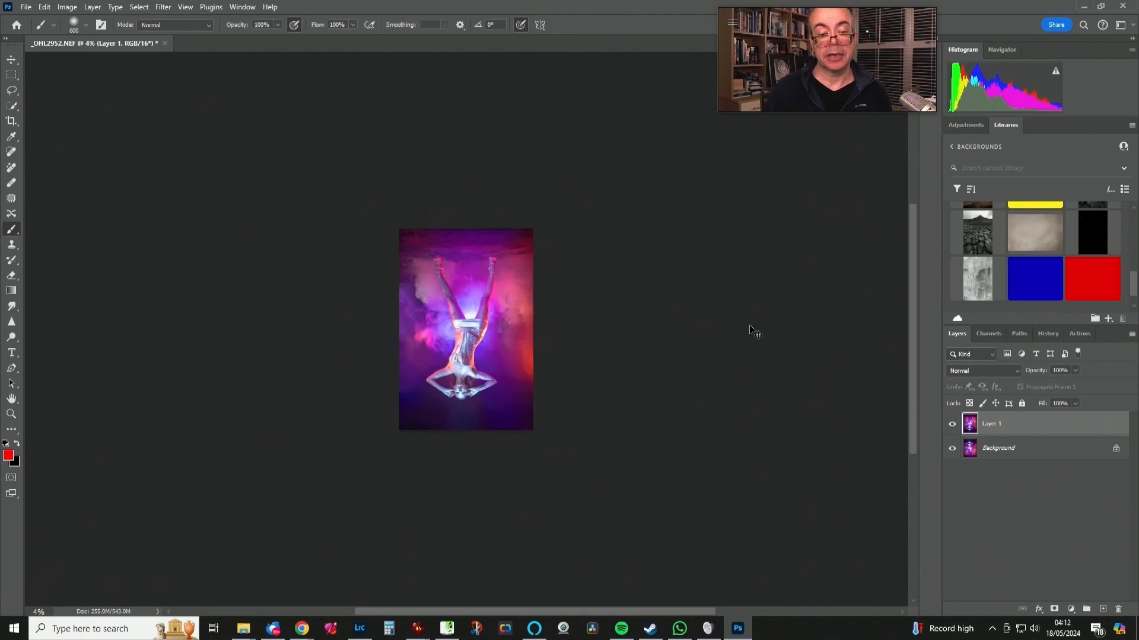
{"action": "key", "text": "ctrl+plus"}
{"action": "key", "text": "ctrl+plus"}
{"action": "key", "text": "ctrl+plus"}
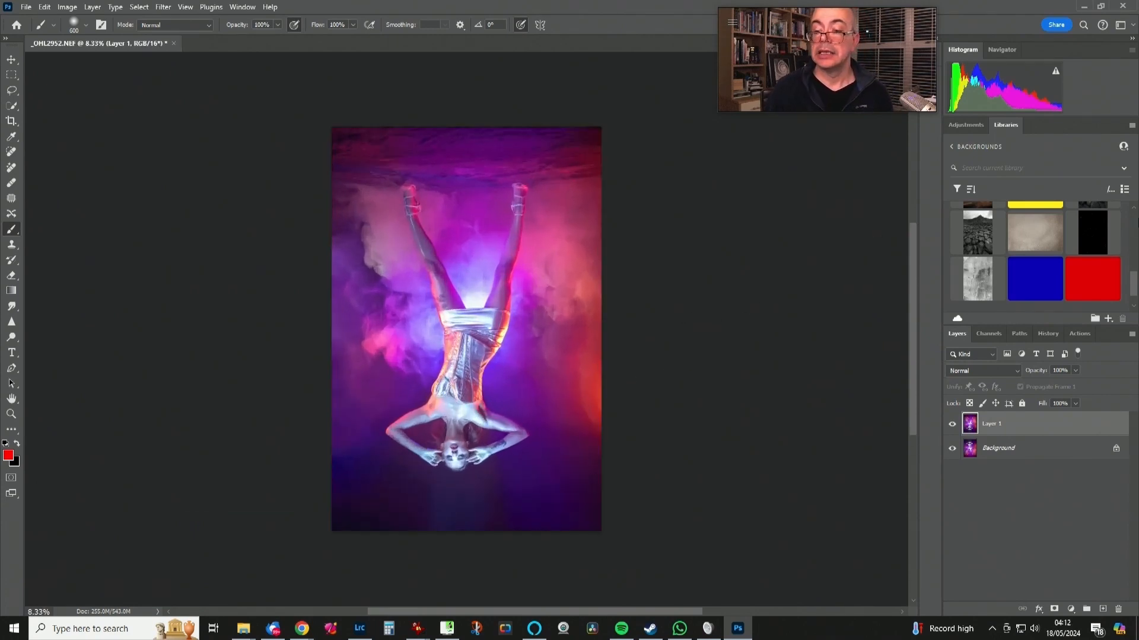
{"action": "left_click", "coordinate": [1045, 376]}
{"action": "type", "text": "50"}
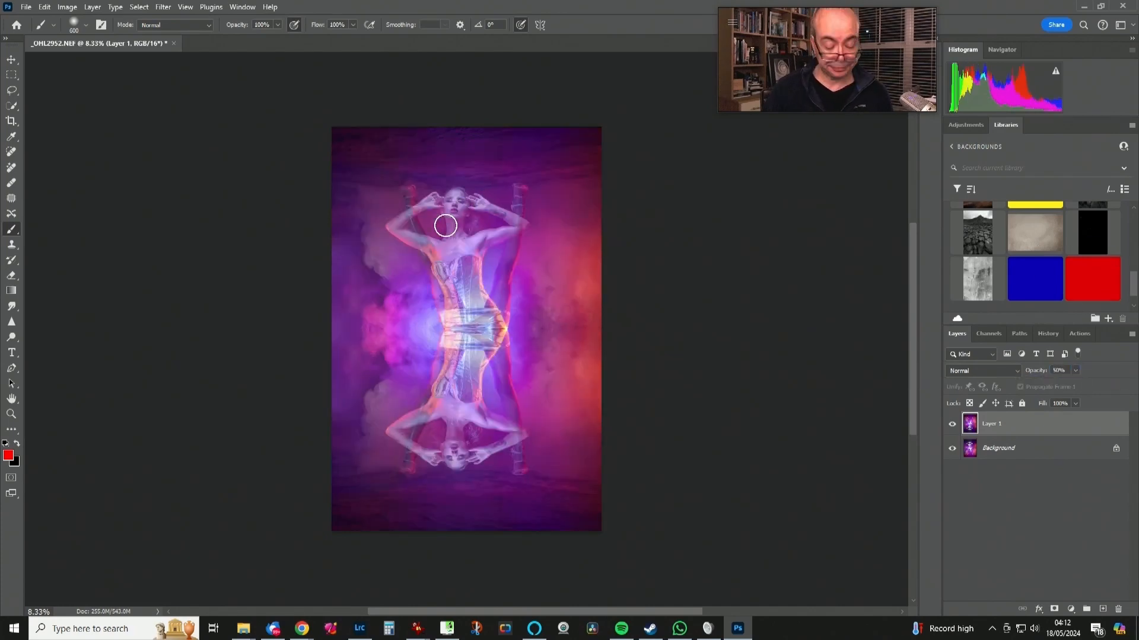
{"action": "left_click", "coordinate": [13, 60]}
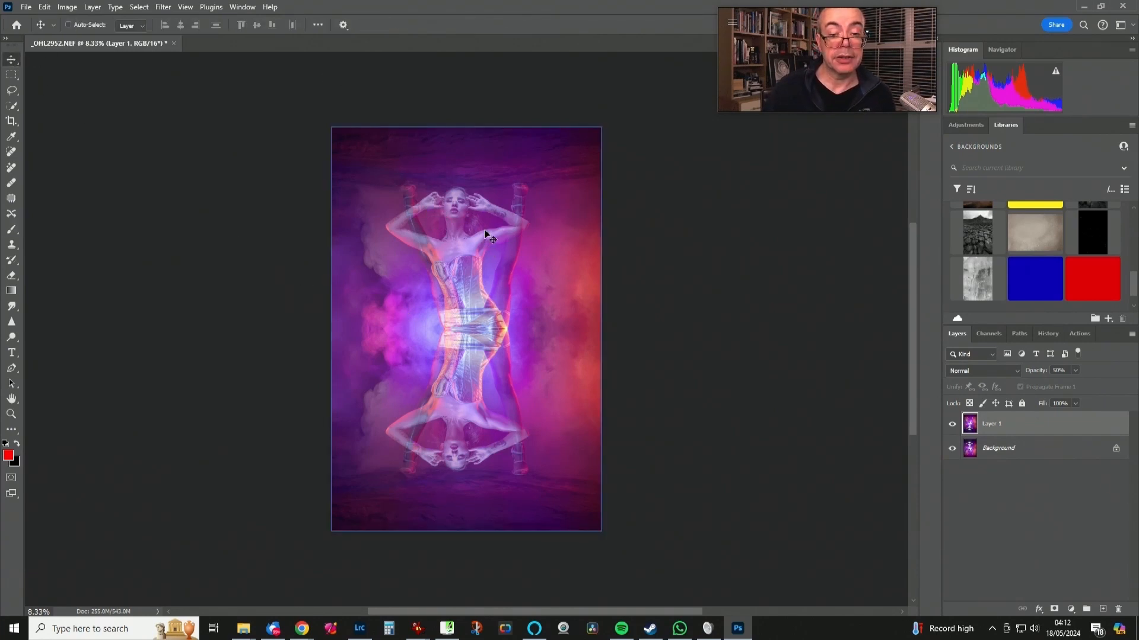
{"action": "left_click_drag", "start_coordinate": [485, 235], "coordinate": [503, 523]}
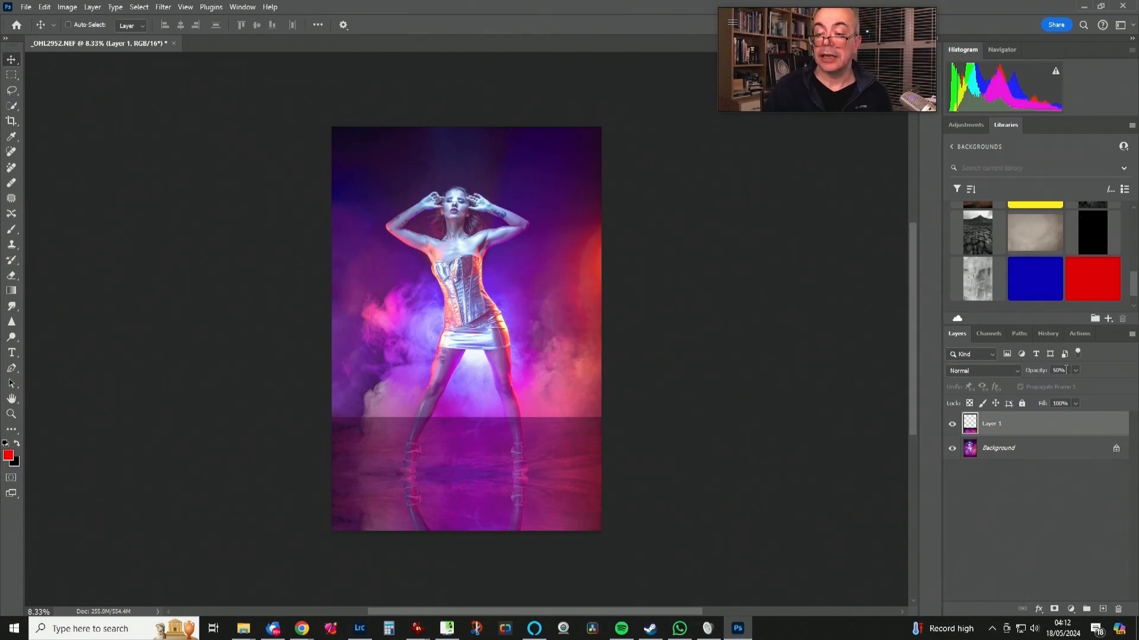
{"action": "left_click_drag", "start_coordinate": [1035, 370], "coordinate": [1085, 372]}
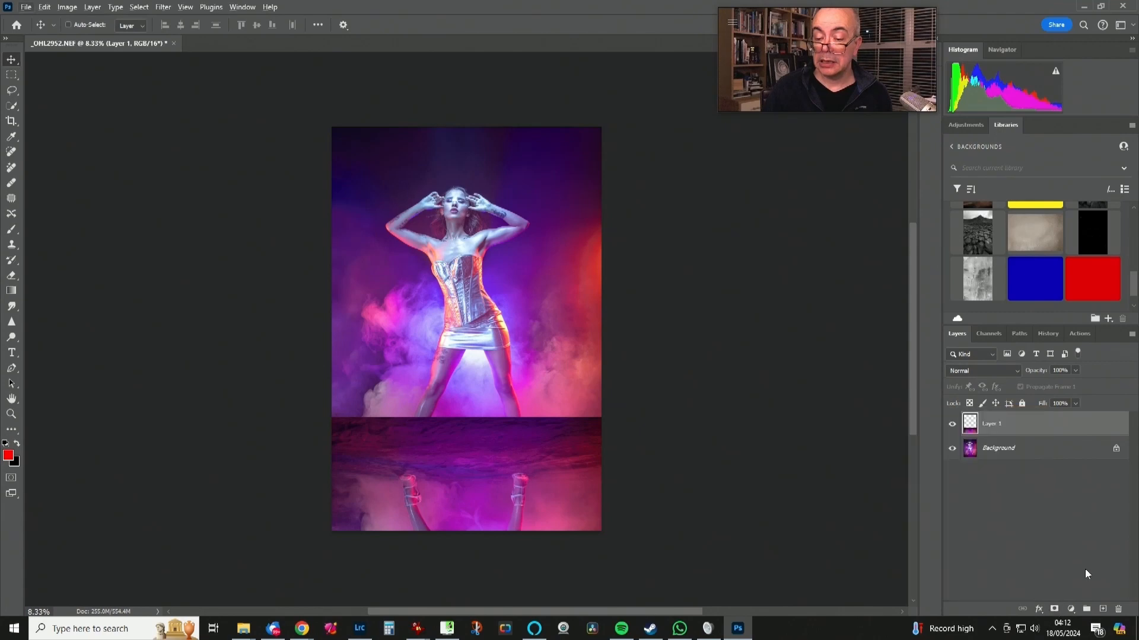
Add a black mask to Layer 1 and paint white over the floor below the feet to reveal the reflection.
{"action": "left_click", "coordinate": [1055, 609], "text": "alt"}
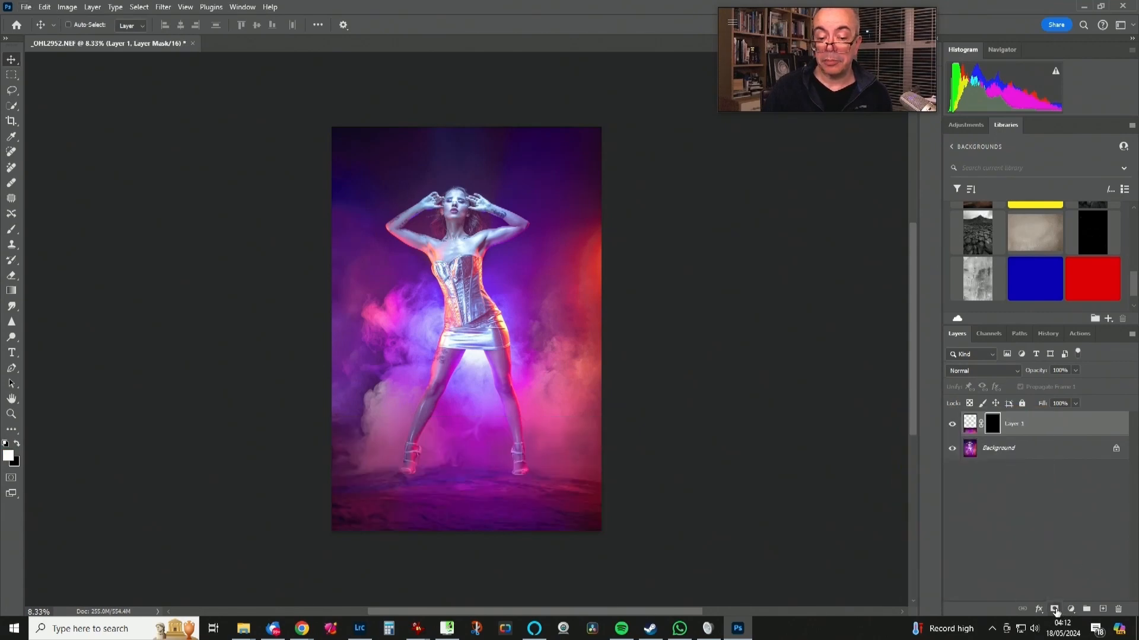
{"action": "key", "text": "d"}
{"action": "key", "text": "b"}
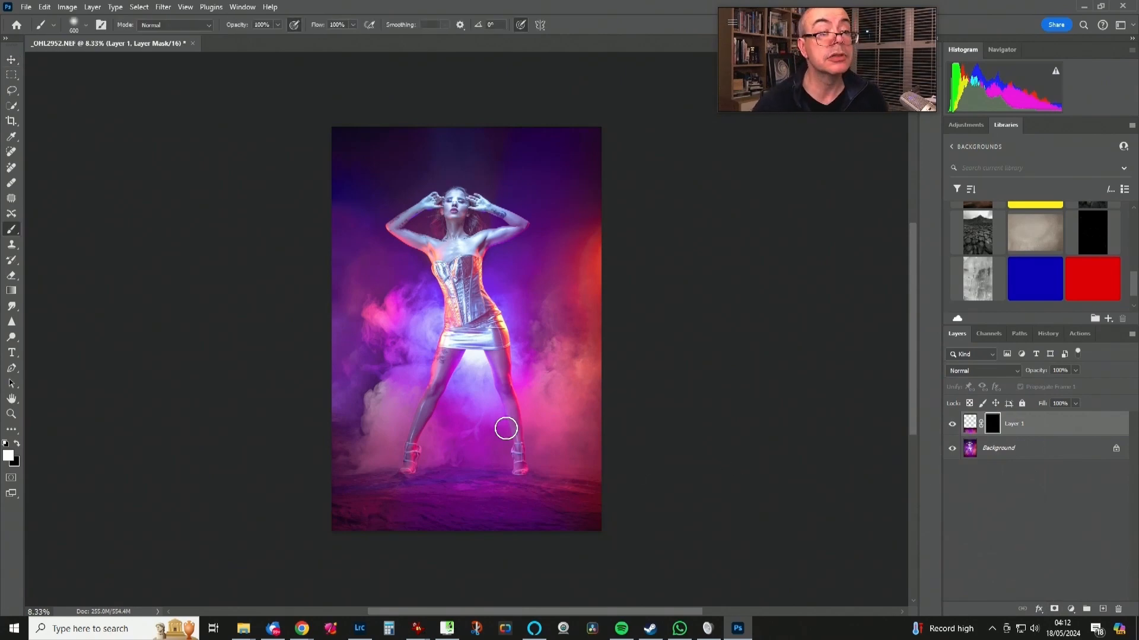
{"action": "mouse_move", "coordinate": [485, 508]}
{"action": "left_mouse_down"}
{"action": "mouse_move", "coordinate": [440, 520]}
{"action": "mouse_move", "coordinate": [506, 532]}
{"action": "mouse_move", "coordinate": [519, 521]}
{"action": "mouse_move", "coordinate": [493, 503]}
{"action": "mouse_move", "coordinate": [506, 495]}
{"action": "mouse_move", "coordinate": [572, 488]}
{"action": "mouse_move", "coordinate": [536, 499]}
{"action": "mouse_move", "coordinate": [542, 517]}
{"action": "mouse_move", "coordinate": [584, 503]}
{"action": "mouse_move", "coordinate": [505, 496]}
{"action": "mouse_move", "coordinate": [492, 492]}
{"action": "mouse_move", "coordinate": [504, 483]}
{"action": "mouse_move", "coordinate": [472, 479]}
{"action": "mouse_move", "coordinate": [399, 503]}
{"action": "mouse_move", "coordinate": [372, 503]}
{"action": "mouse_move", "coordinate": [420, 496]}
{"action": "mouse_move", "coordinate": [339, 491]}
{"action": "mouse_move", "coordinate": [373, 501]}
{"action": "mouse_move", "coordinate": [355, 545]}
{"action": "mouse_move", "coordinate": [401, 538]}
{"action": "mouse_move", "coordinate": [368, 500]}
{"action": "mouse_move", "coordinate": [334, 486]}
{"action": "mouse_move", "coordinate": [430, 499]}
{"action": "mouse_move", "coordinate": [589, 480]}
{"action": "mouse_move", "coordinate": [540, 483]}
{"action": "mouse_move", "coordinate": [597, 486]}
{"action": "mouse_move", "coordinate": [602, 497]}
{"action": "mouse_move", "coordinate": [541, 535]}
{"action": "mouse_move", "coordinate": [495, 533]}
{"action": "mouse_move", "coordinate": [463, 502]}
{"action": "mouse_move", "coordinate": [478, 489]}
{"action": "mouse_move", "coordinate": [442, 487]}
{"action": "mouse_move", "coordinate": [467, 496]}
{"action": "mouse_move", "coordinate": [454, 466]}
{"action": "mouse_move", "coordinate": [438, 486]}
{"action": "mouse_move", "coordinate": [496, 487]}
{"action": "mouse_move", "coordinate": [471, 453]}
{"action": "mouse_move", "coordinate": [476, 479]}
{"action": "mouse_move", "coordinate": [503, 491]}
{"action": "left_mouse_up"}
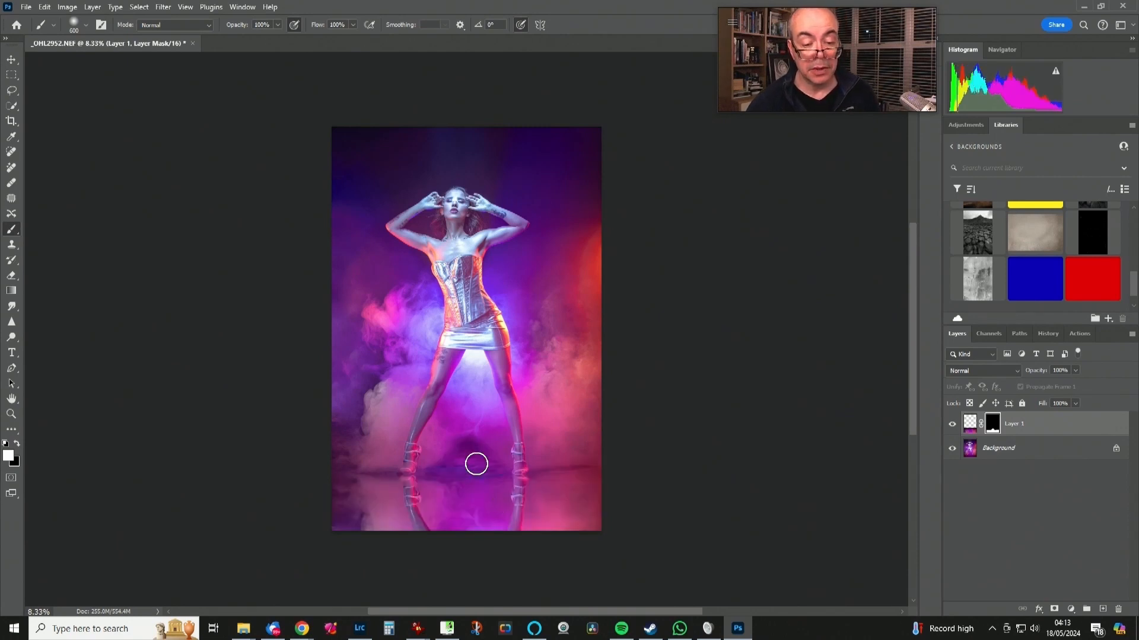
Paint black on the mask to remove the excess reflection between the legs and check the mask on its own.
{"action": "key", "text": "x"}
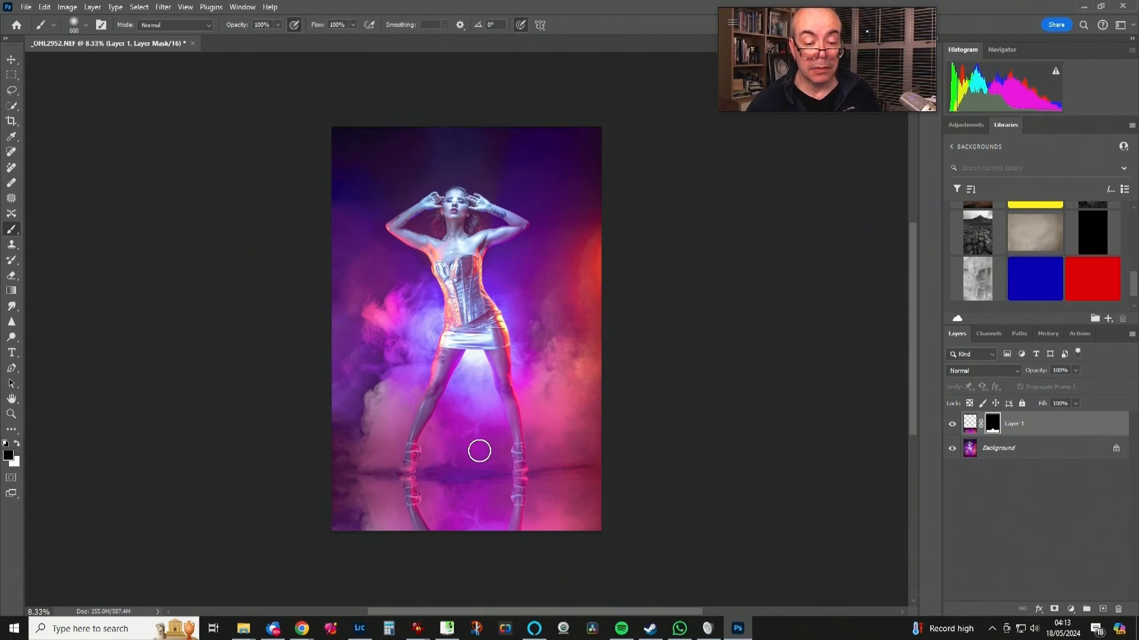
{"action": "key", "text": "x"}
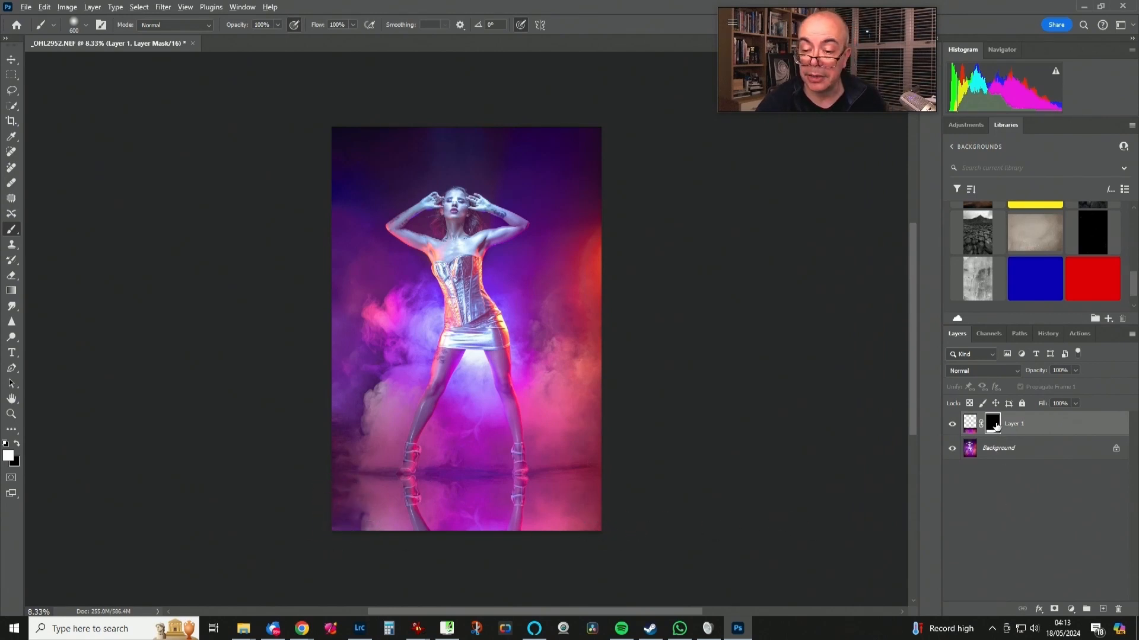
{"action": "left_click", "coordinate": [1000, 430], "text": "alt"}
{"action": "left_click", "coordinate": [999, 430], "text": "alt"}
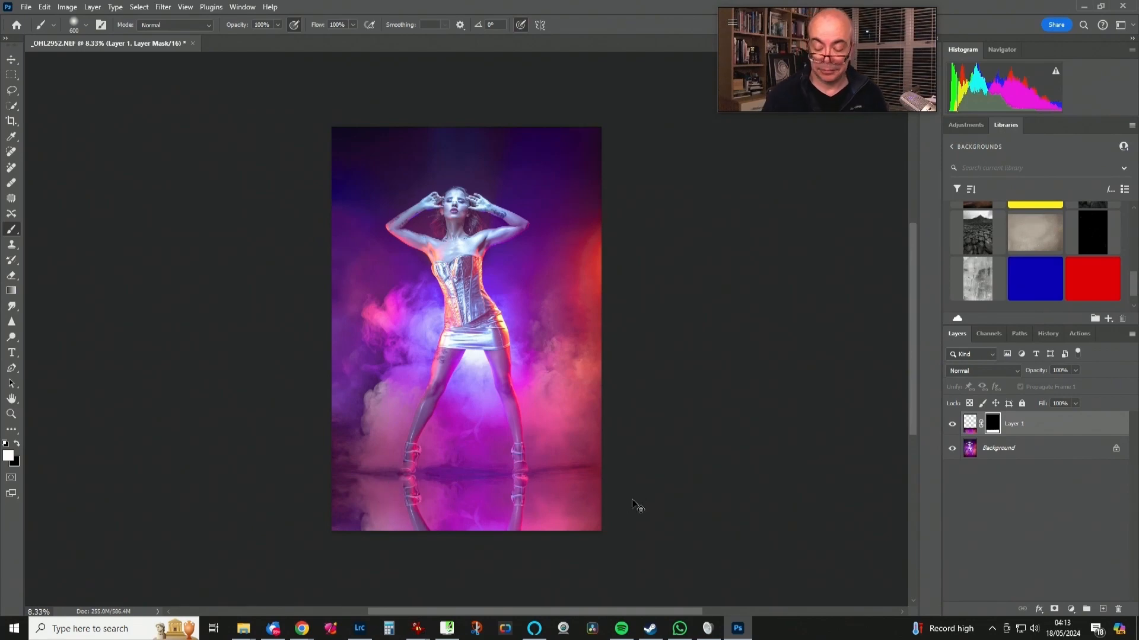
Refine Layer 1's mask around both shoes with a much smaller brush, alternating black and white, where the reflection meets the feet.
{"action": "key", "text": "ctrl+plus"}
{"action": "key", "text": "ctrl+plus"}
{"action": "left_click_drag", "start_coordinate": [631, 496], "coordinate": [582, 216]}
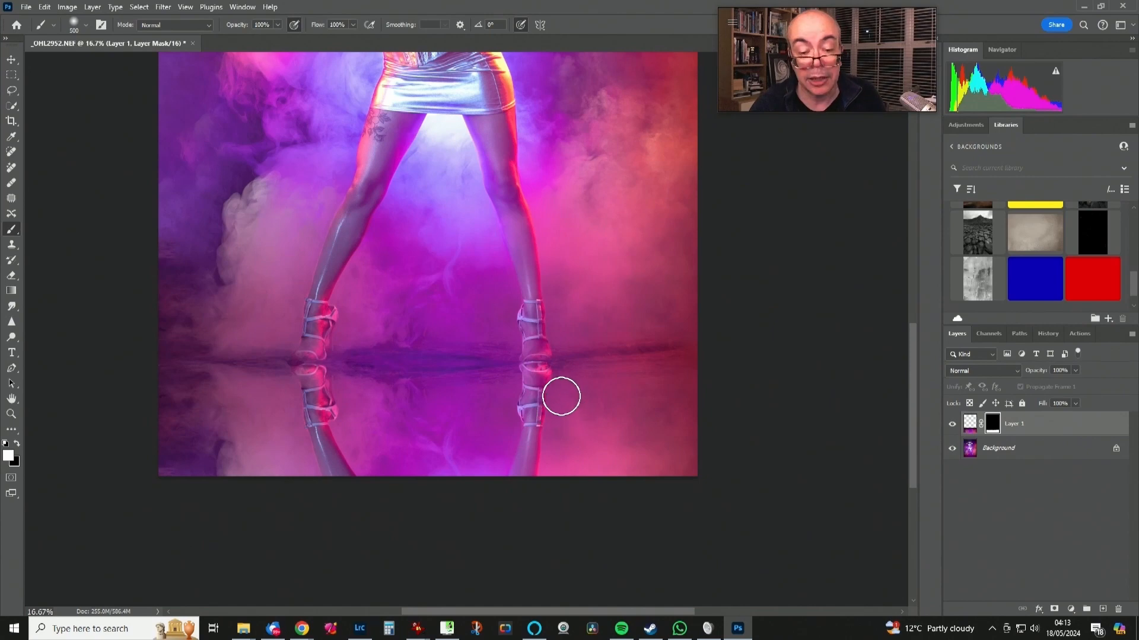
{"action": "key", "text": "bracketleft"}
{"action": "key", "text": "bracketleft"}
{"action": "key", "text": "bracketleft"}
{"action": "key", "text": "bracketleft"}
{"action": "key", "text": "bracketleft"}
{"action": "key", "text": "bracketleft"}
{"action": "key", "text": "bracketleft"}
{"action": "key", "text": "bracketleft"}
{"action": "key", "text": "bracketleft"}
{"action": "key", "text": "bracketleft"}
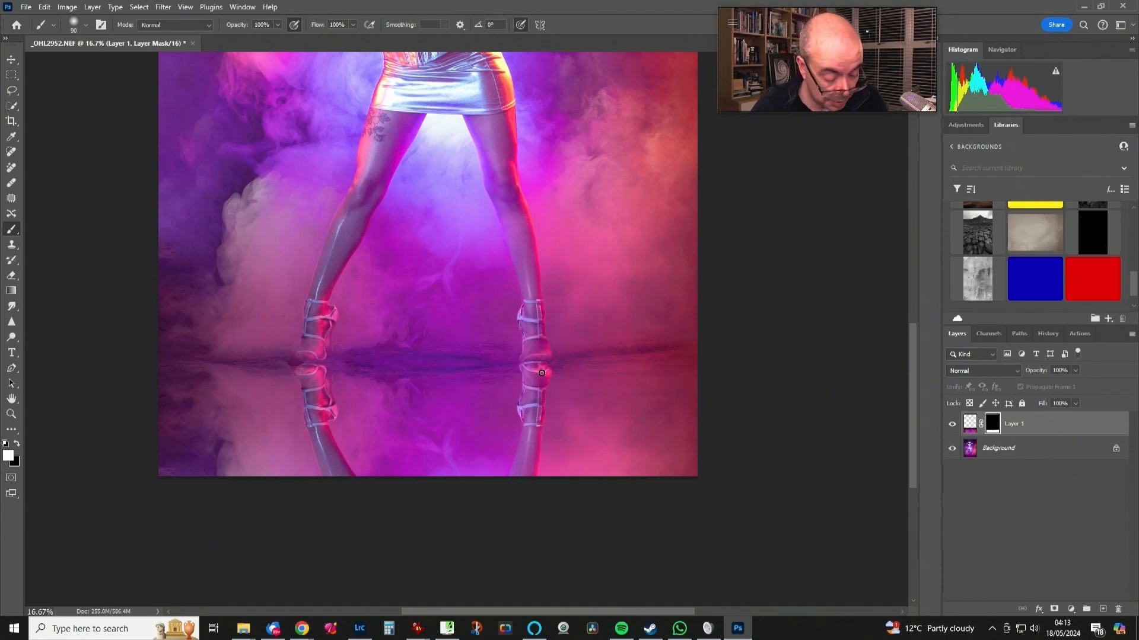
{"action": "key", "text": "x"}
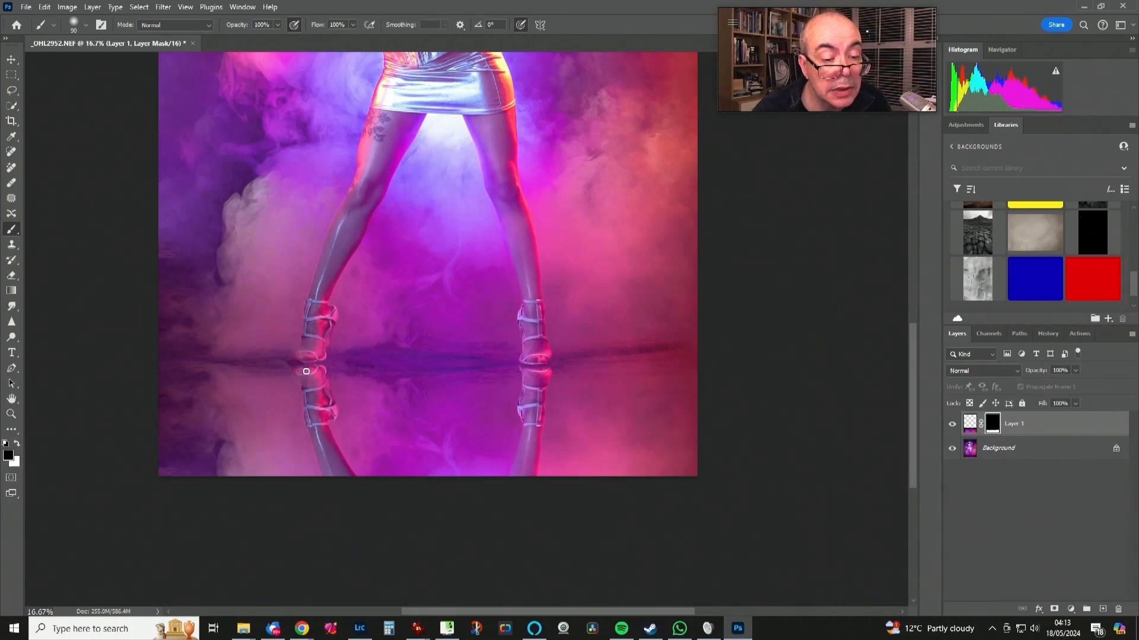
{"action": "key", "text": "x"}
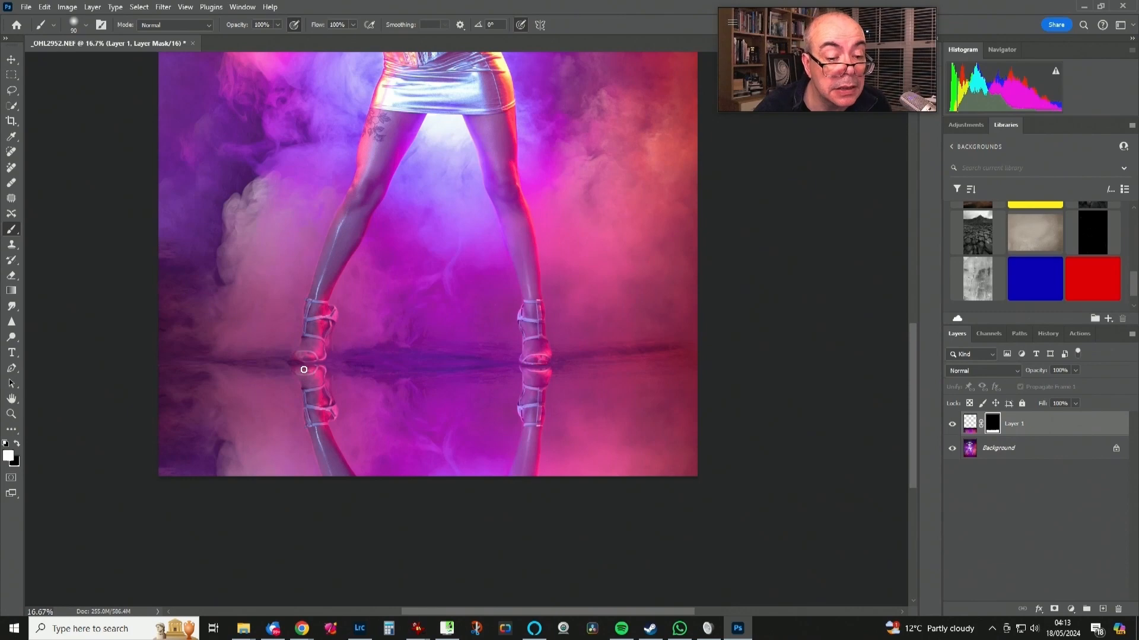
{"action": "key", "text": "x"}
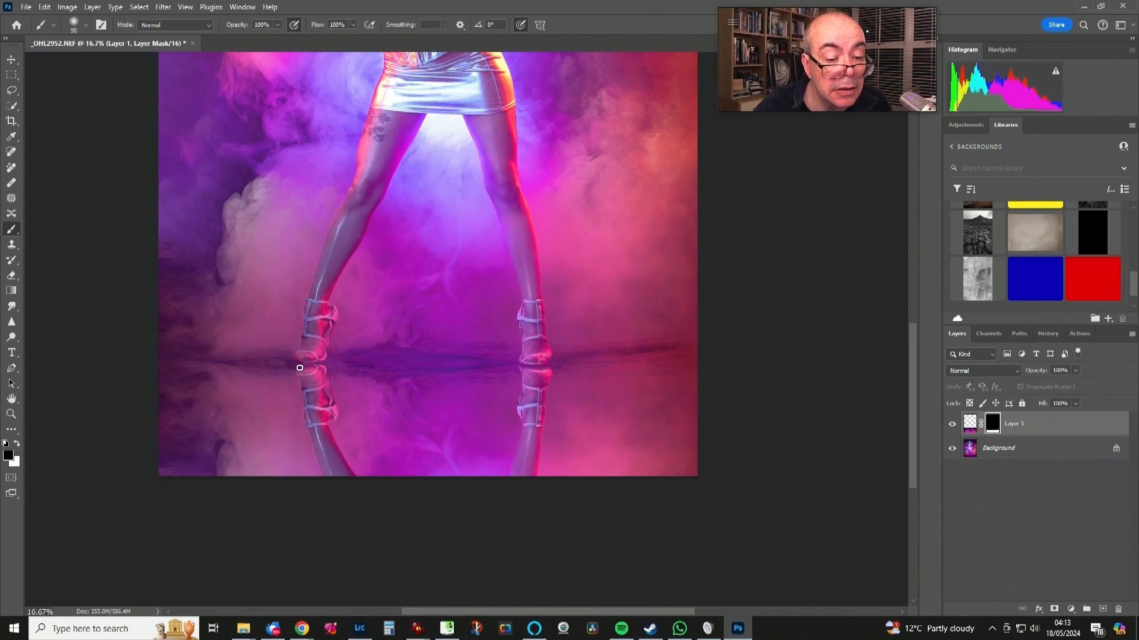
{"action": "key", "text": "x"}
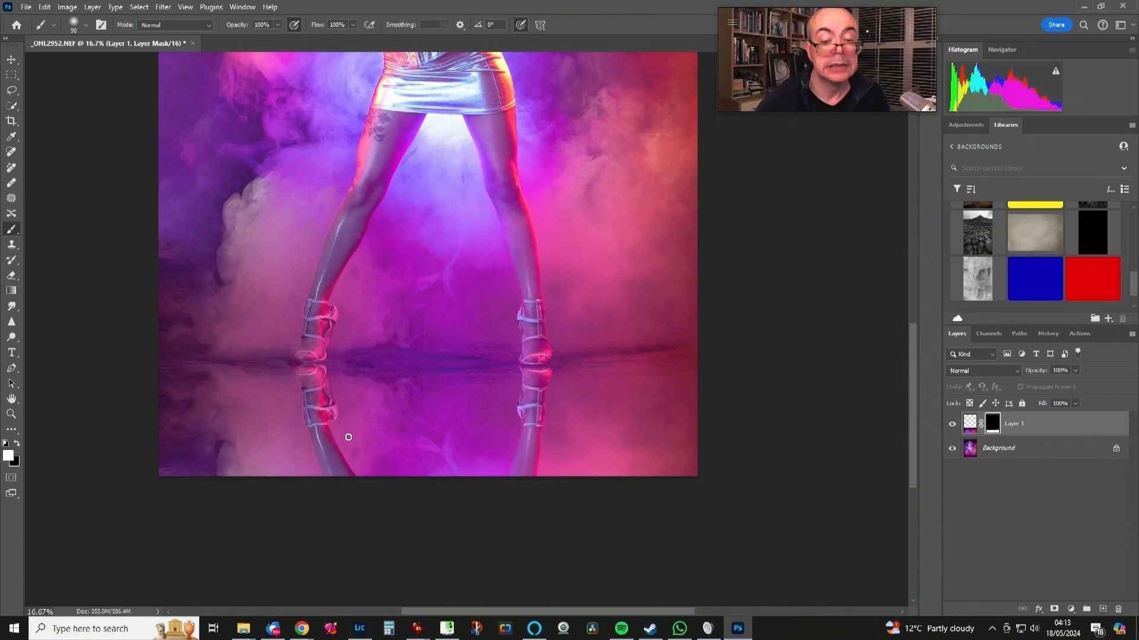
Try the reflection layer at 61% opacity and return it to 100%.
{"action": "key", "text": "ctrl+0"}
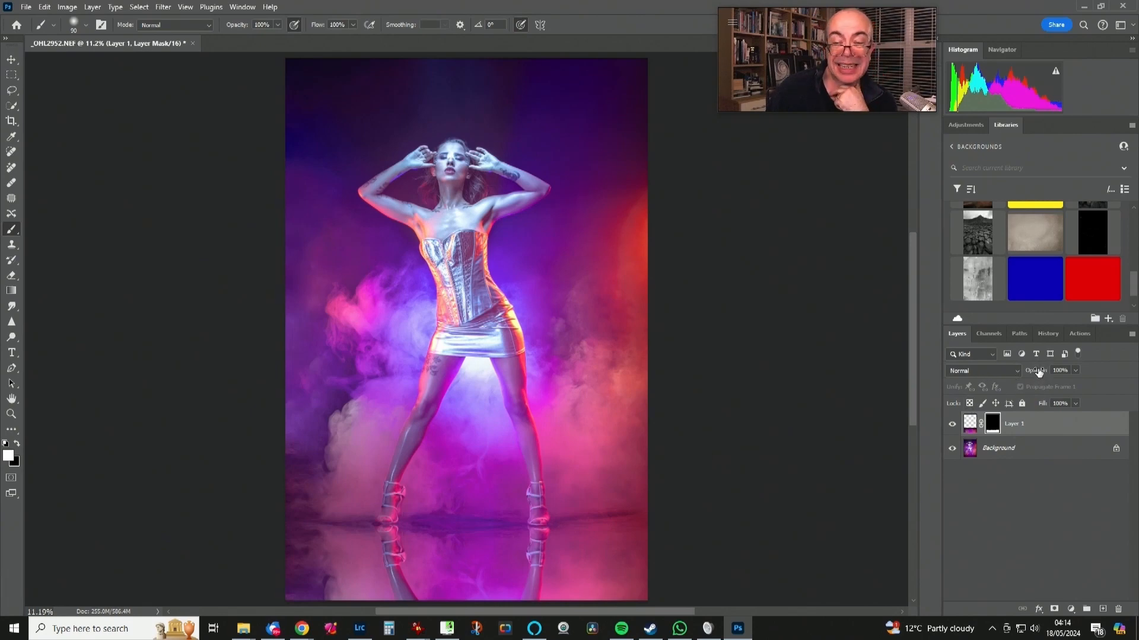
{"action": "left_click_drag", "start_coordinate": [1039, 372], "coordinate": [1015, 374]}
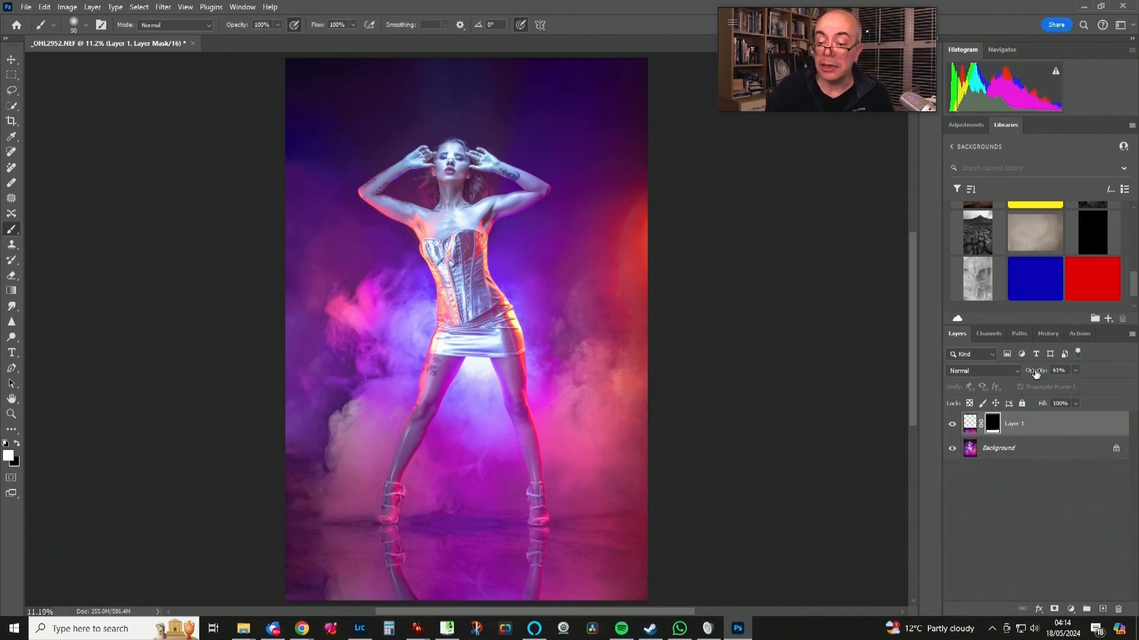
{"action": "left_click_drag", "start_coordinate": [1035, 374], "coordinate": [1107, 376]}
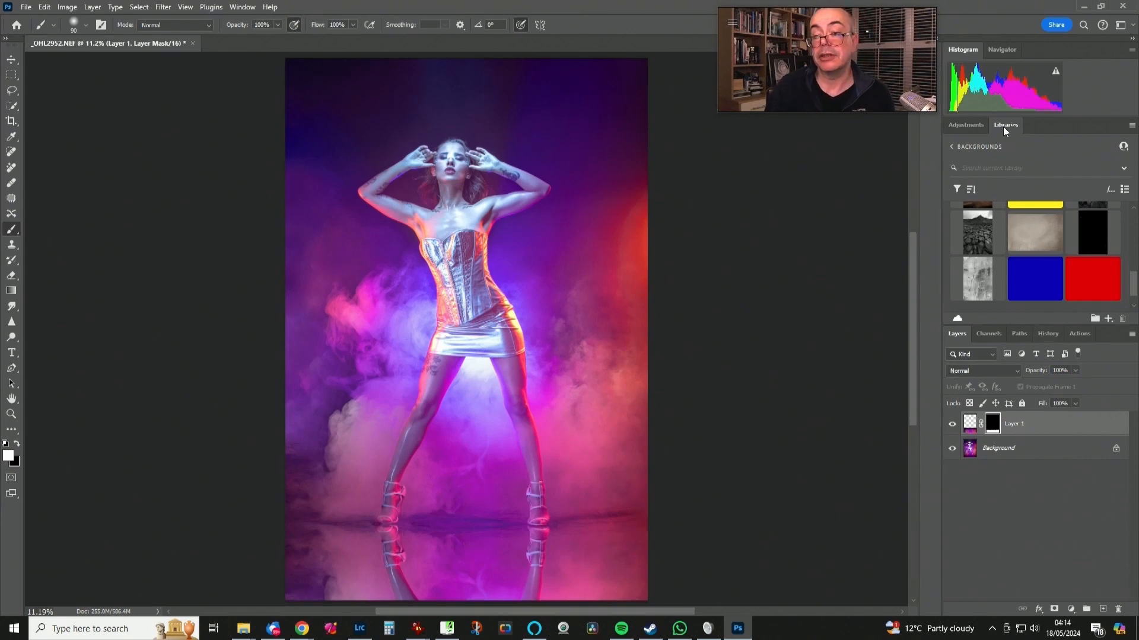
Add a Curves adjustment clipped to Layer 1 and darken the reflection with a midtone point at input 144, output 117.
{"action": "left_click", "coordinate": [967, 124]}
{"action": "left_click", "coordinate": [978, 261]}
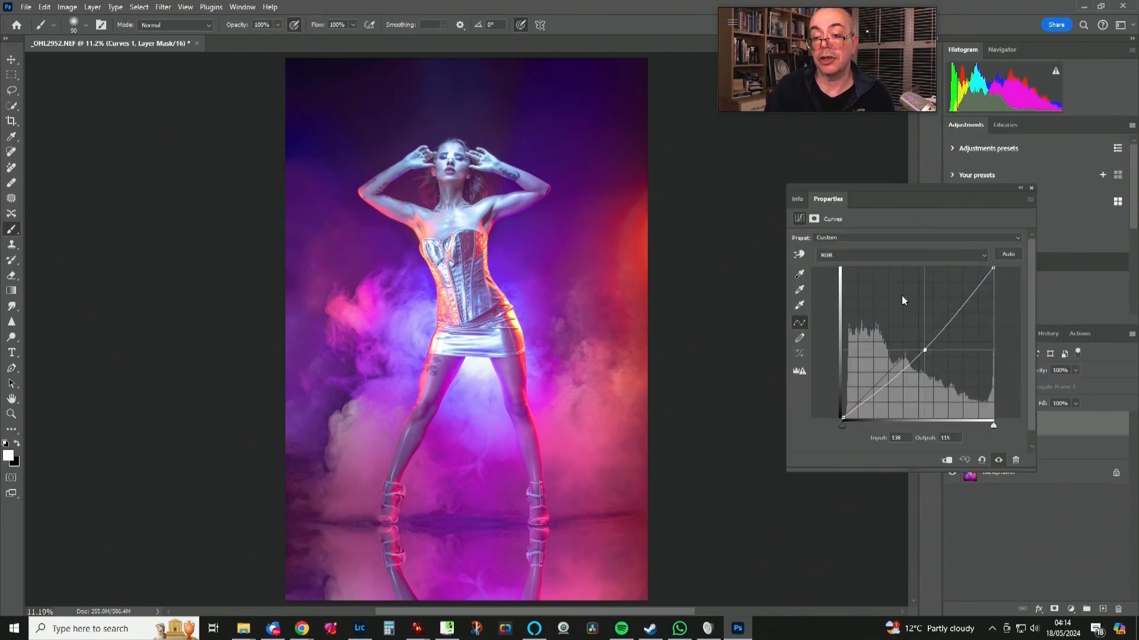
{"action": "left_click_drag", "start_coordinate": [920, 189], "coordinate": [787, 178]}
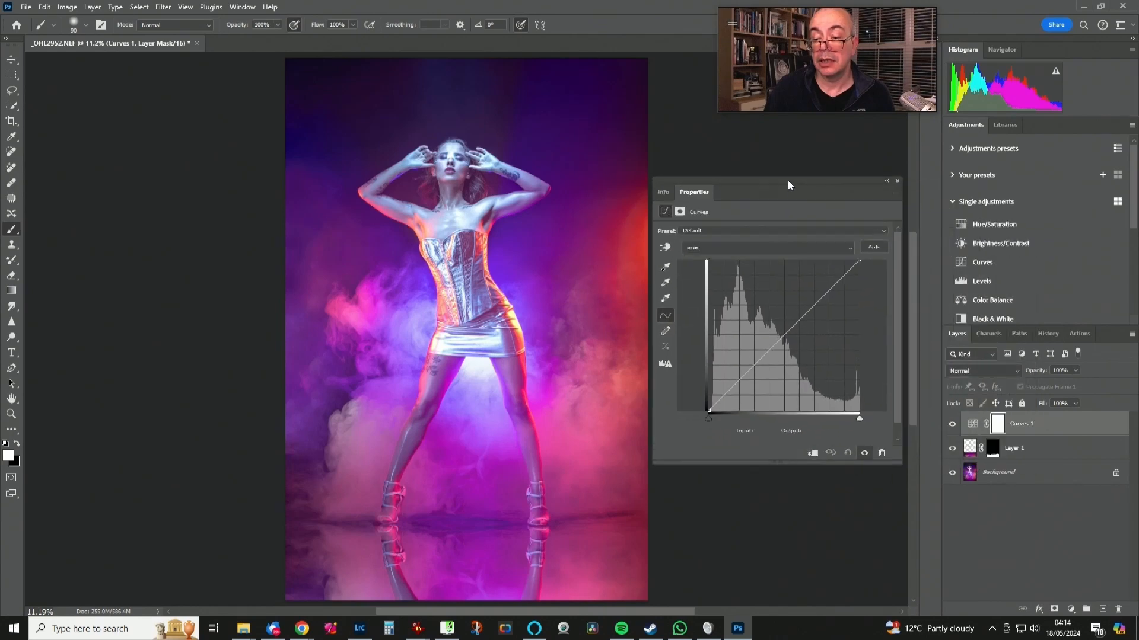
{"action": "left_click", "coordinate": [813, 449]}
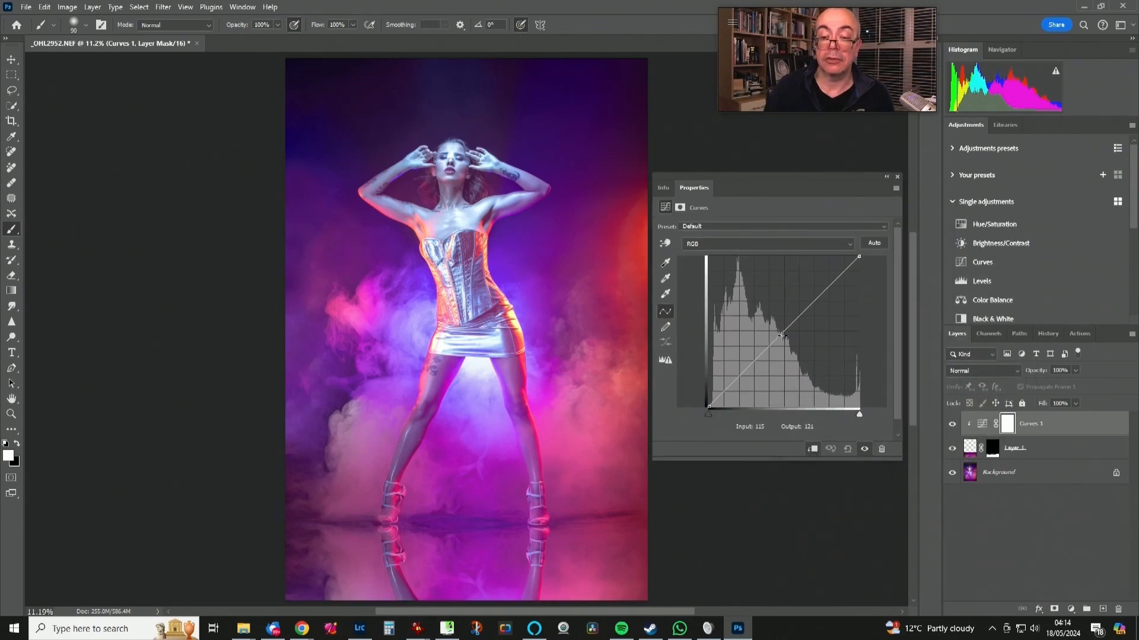
{"action": "left_click_drag", "start_coordinate": [784, 335], "coordinate": [794, 337]}
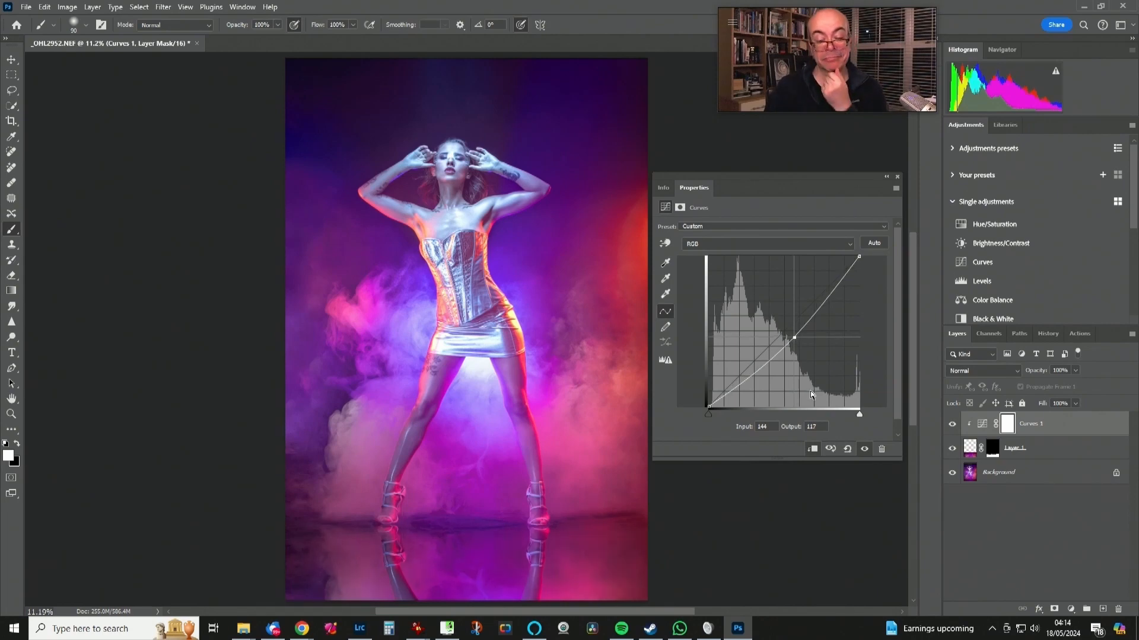
Compare the reflection with and without the Curves adjustment, then close its properties and return to the Backgrounds library.
{"action": "left_click", "coordinate": [952, 426]}
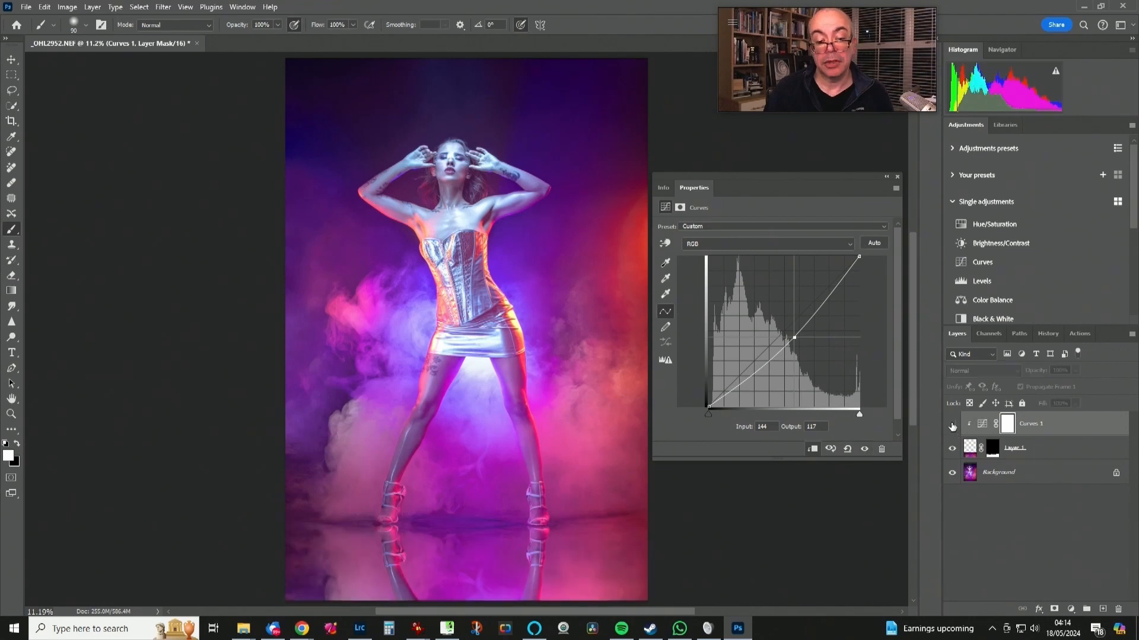
{"action": "left_click", "coordinate": [952, 426]}
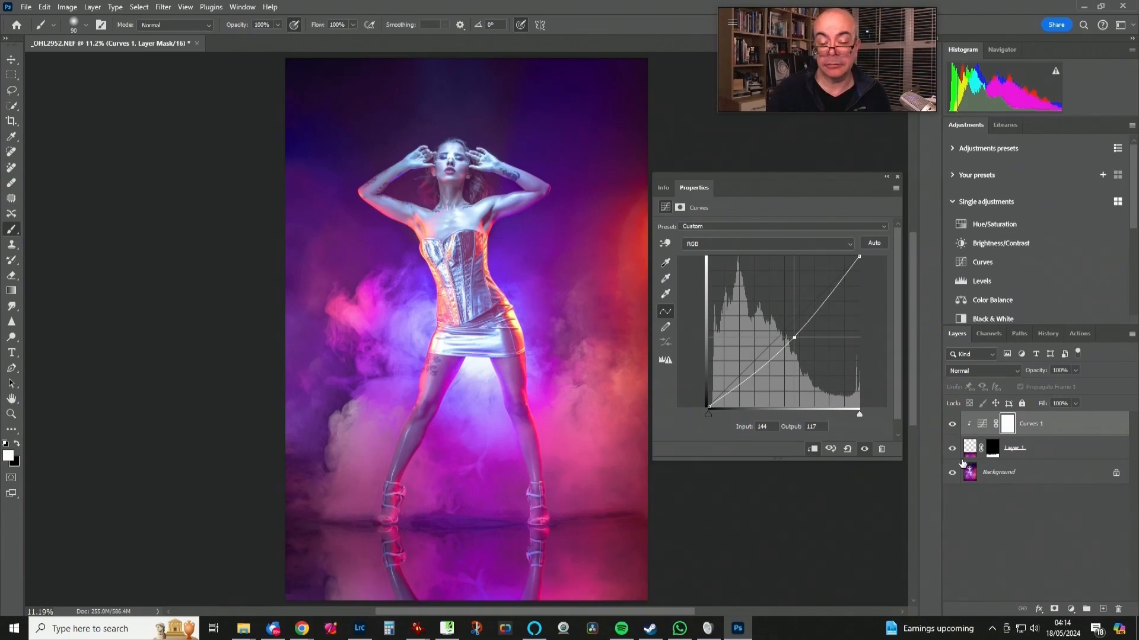
{"action": "key", "text": "ctrl+minus"}
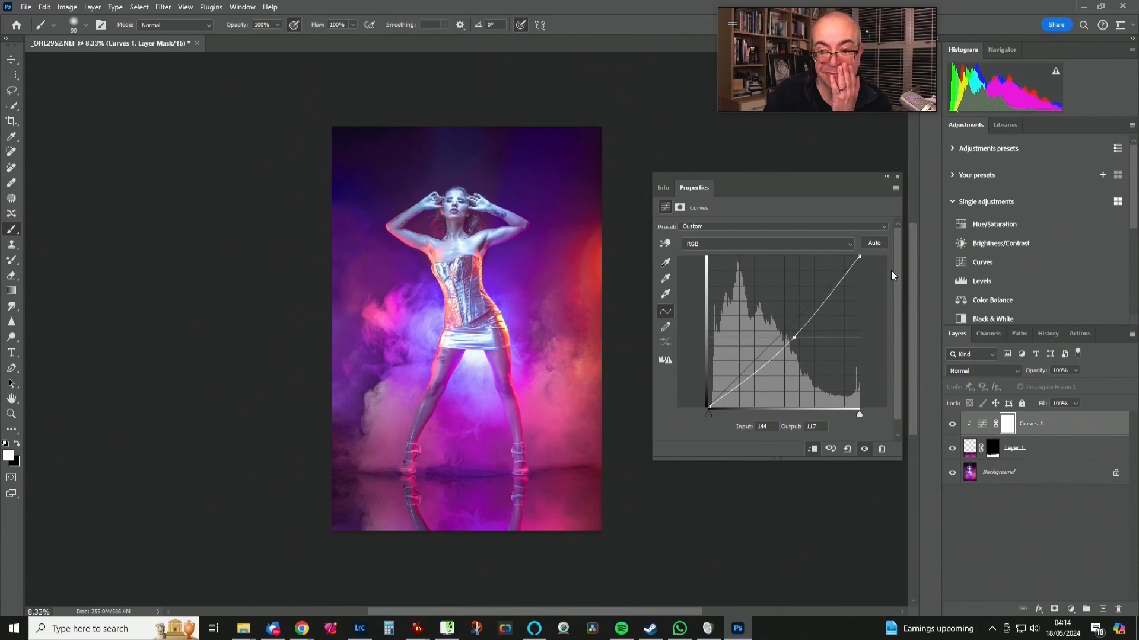
{"action": "left_click", "coordinate": [898, 178]}
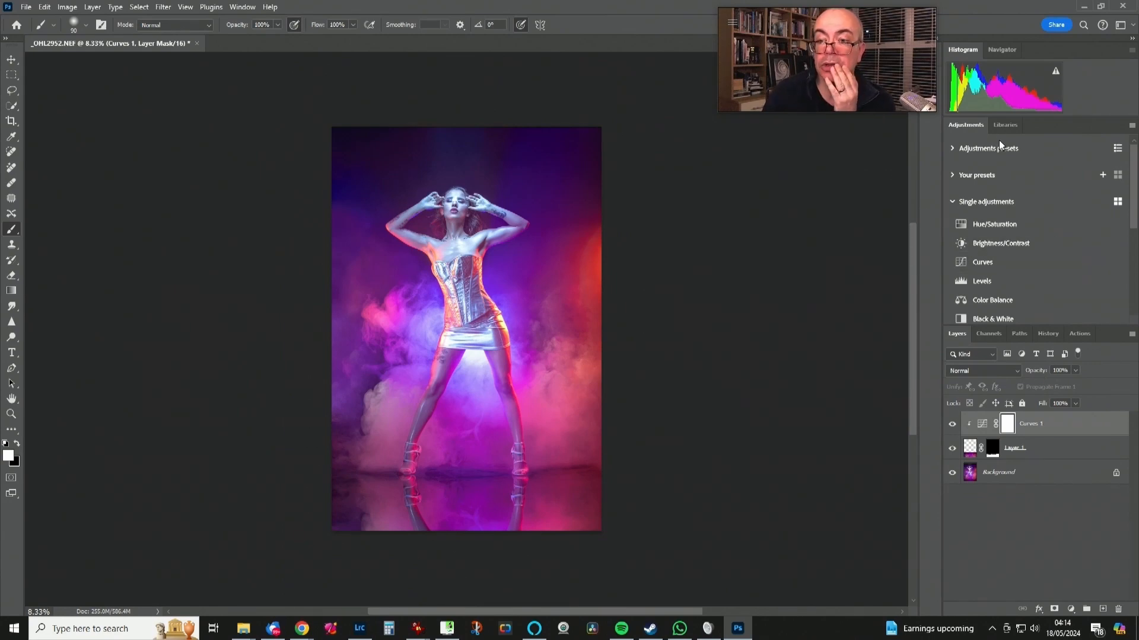
{"action": "left_click", "coordinate": [999, 124]}
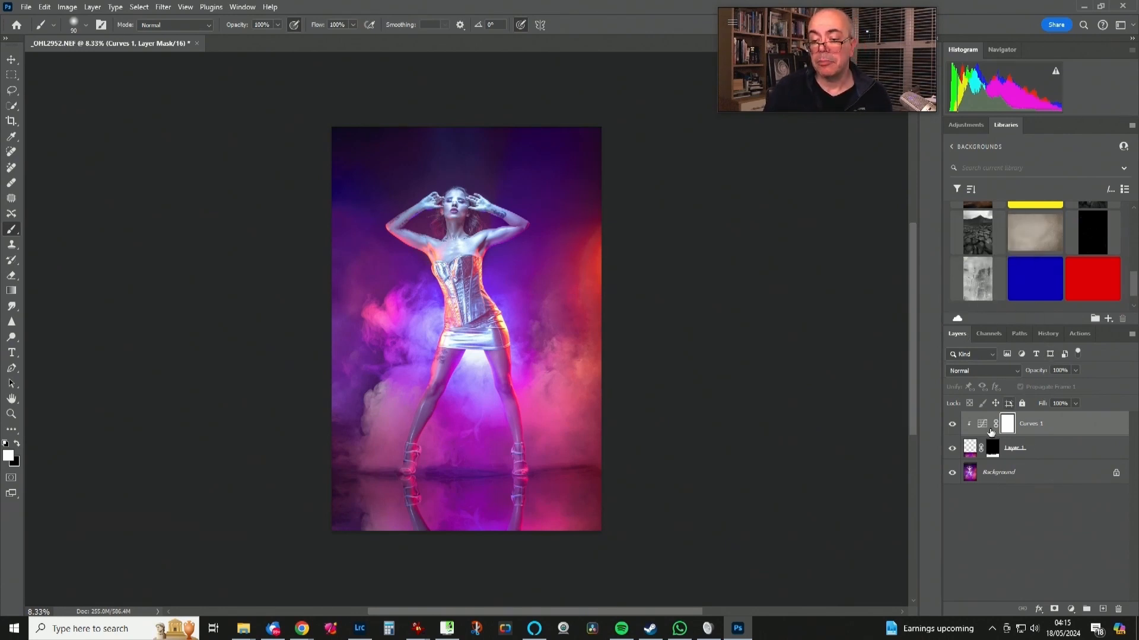
Place the Quartz library texture over the image from the model's shoulders downward, at about 111% scale, and rasterize it.
{"action": "left_click_drag", "start_coordinate": [977, 279], "coordinate": [461, 470]}
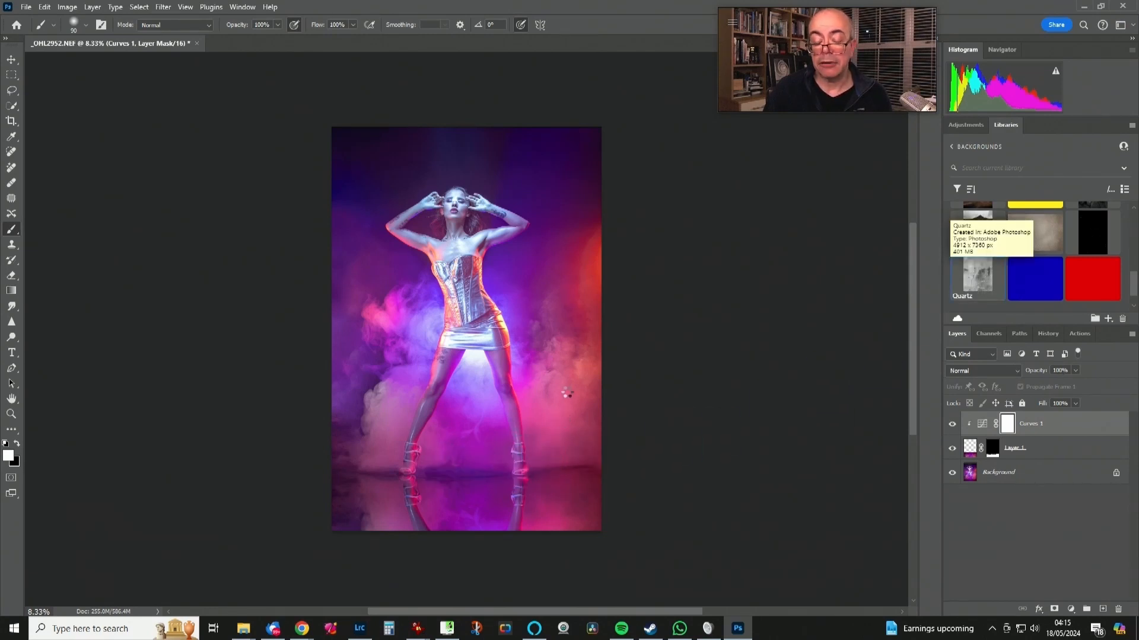
{"action": "left_click_drag", "start_coordinate": [525, 454], "coordinate": [606, 426]}
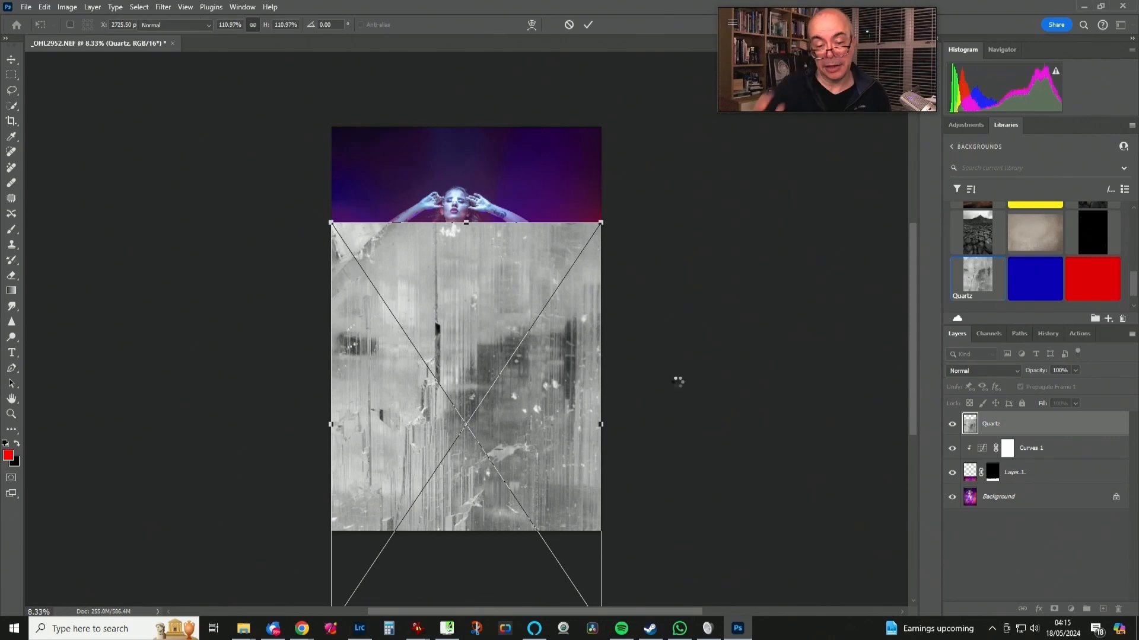
{"action": "right_click", "coordinate": [1001, 424]}
{"action": "left_click", "coordinate": [1038, 318]}
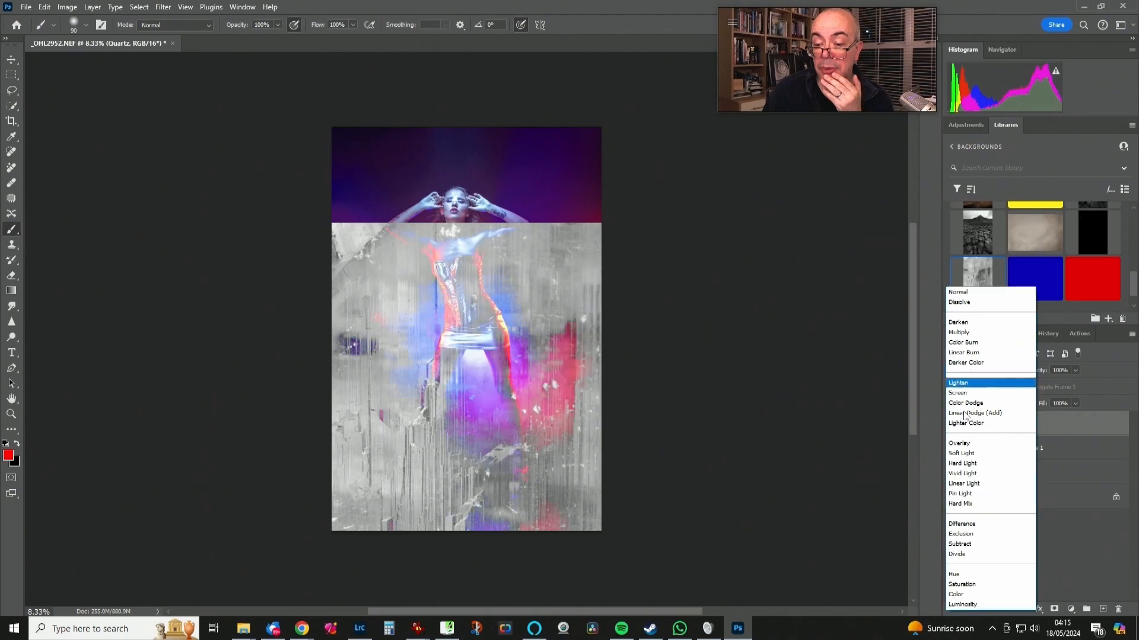
Set the Quartz layer's blend mode to Overlay and move the texture slightly upward.
{"action": "left_click", "coordinate": [960, 443]}
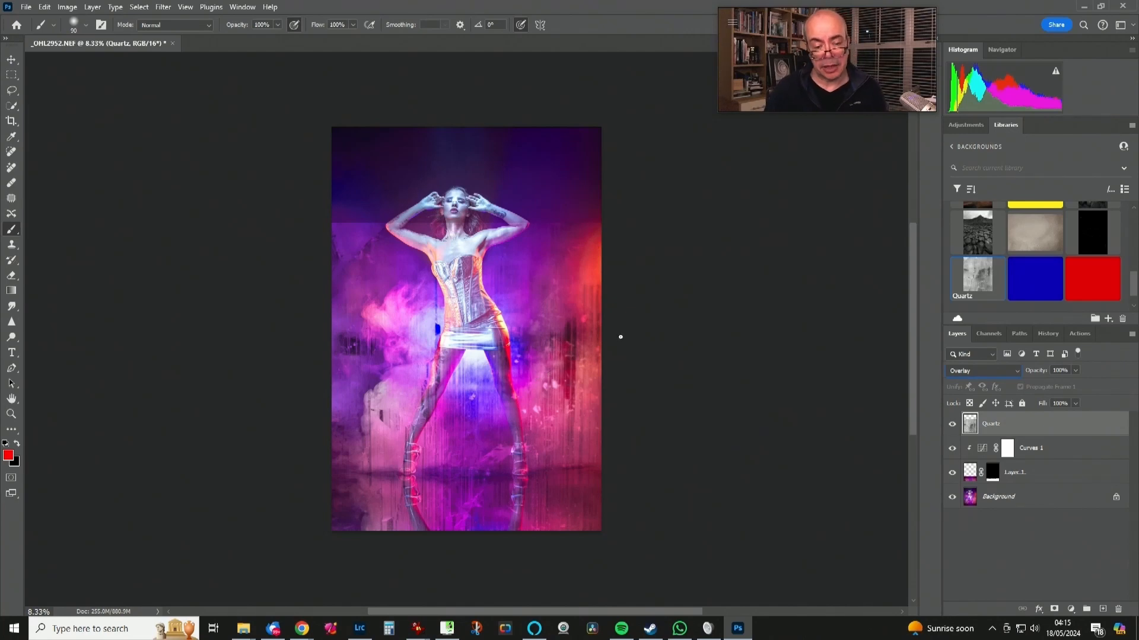
{"action": "key", "text": "ctrl+minus"}
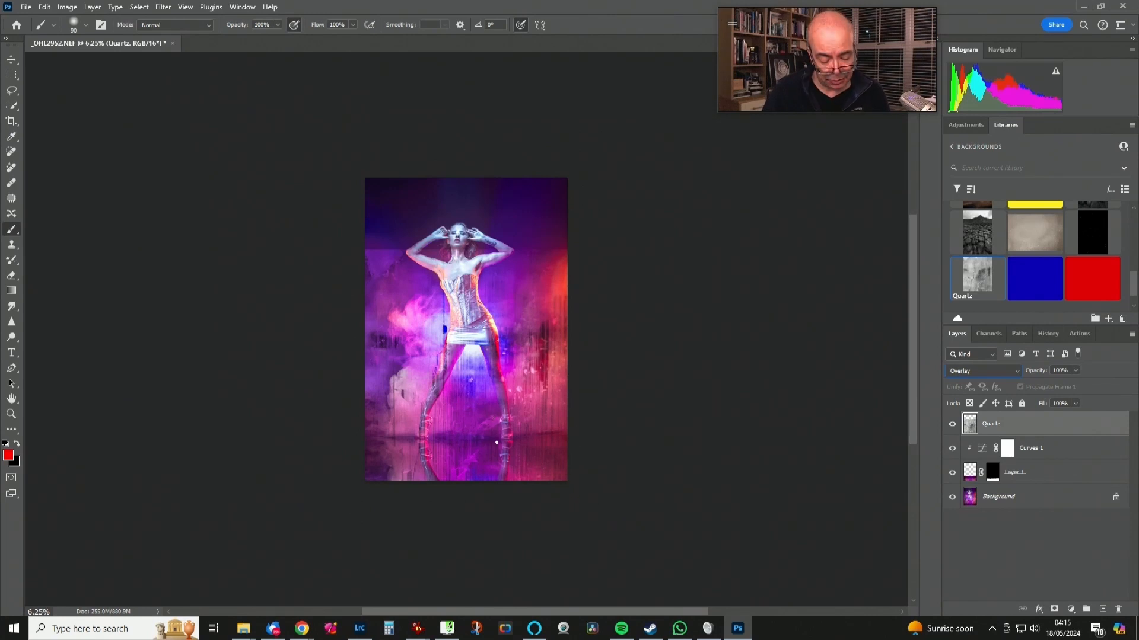
{"action": "left_click", "coordinate": [11, 59]}
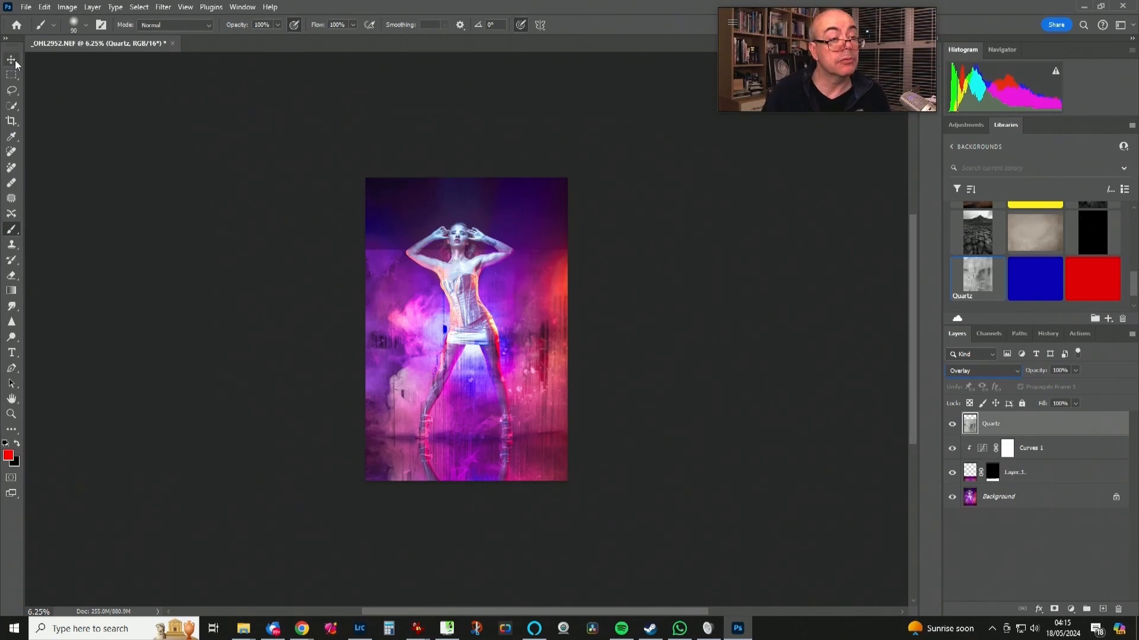
{"action": "mouse_move", "coordinate": [515, 313]}
{"action": "left_mouse_down"}
{"action": "mouse_move", "coordinate": [505, 427]}
{"action": "mouse_move", "coordinate": [508, 303]}
{"action": "left_mouse_up"}
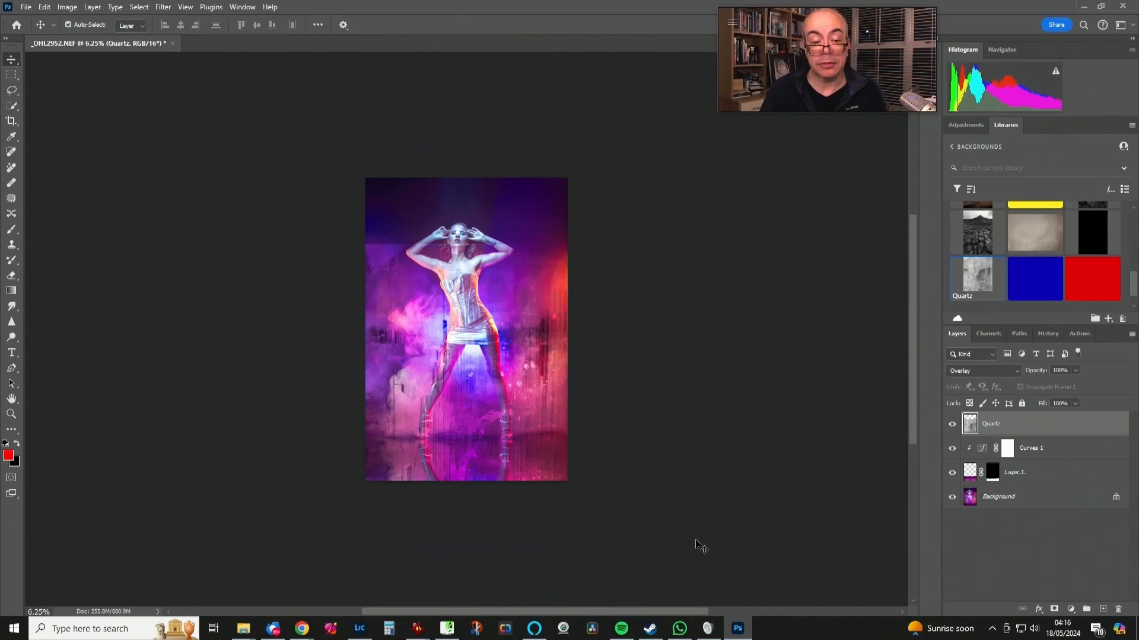
{"action": "key", "text": "ctrl+t"}
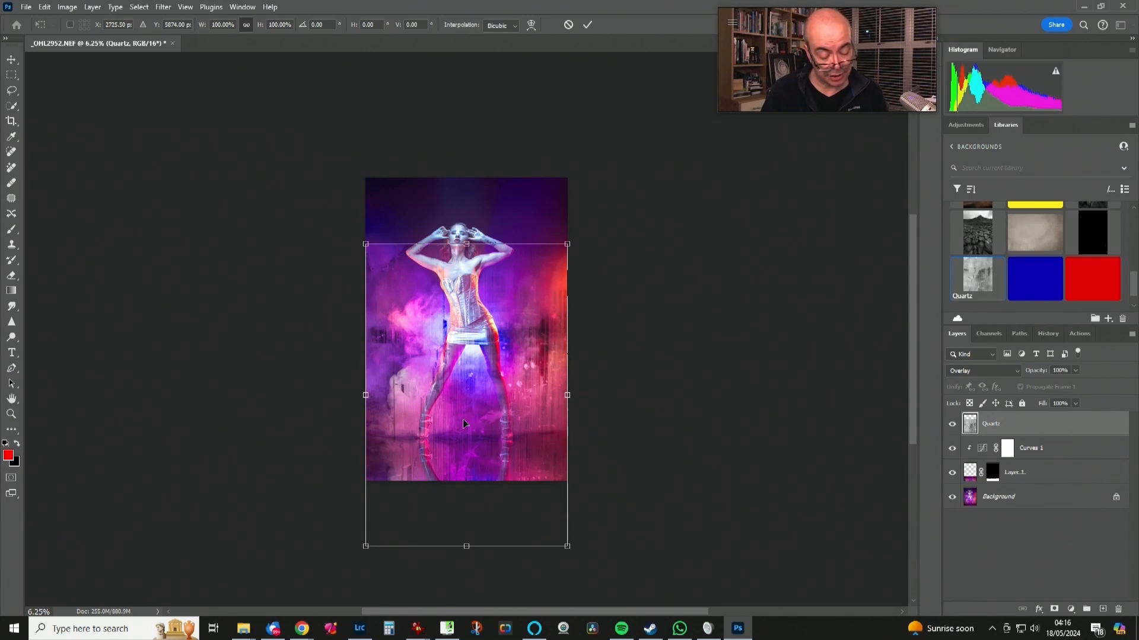
{"action": "key", "text": "Return"}
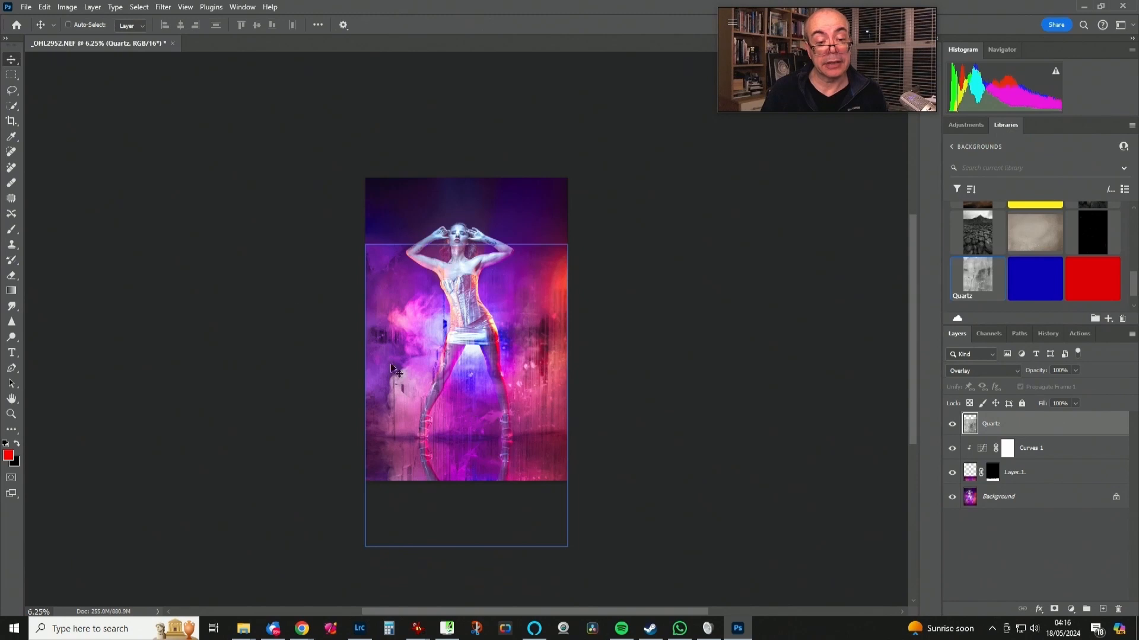
Select the lowest quarter of the Quartz texture and widen its bottom edge with a Perspective transform so it recedes like a floor.
{"action": "left_click", "coordinate": [12, 75]}
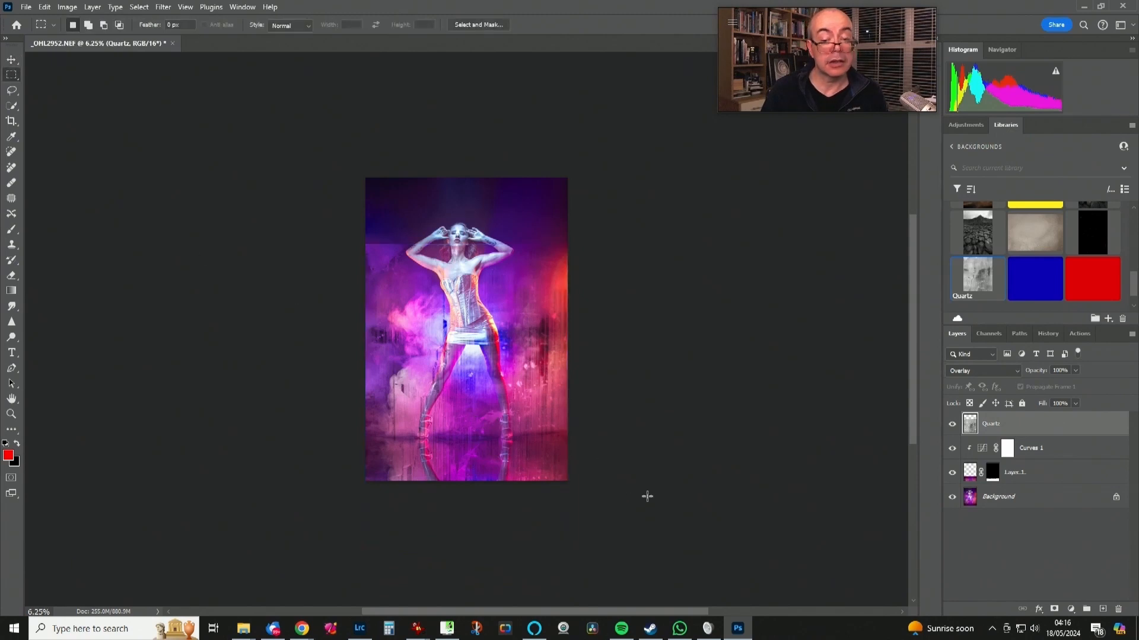
{"action": "left_click_drag", "start_coordinate": [576, 483], "coordinate": [279, 404]}
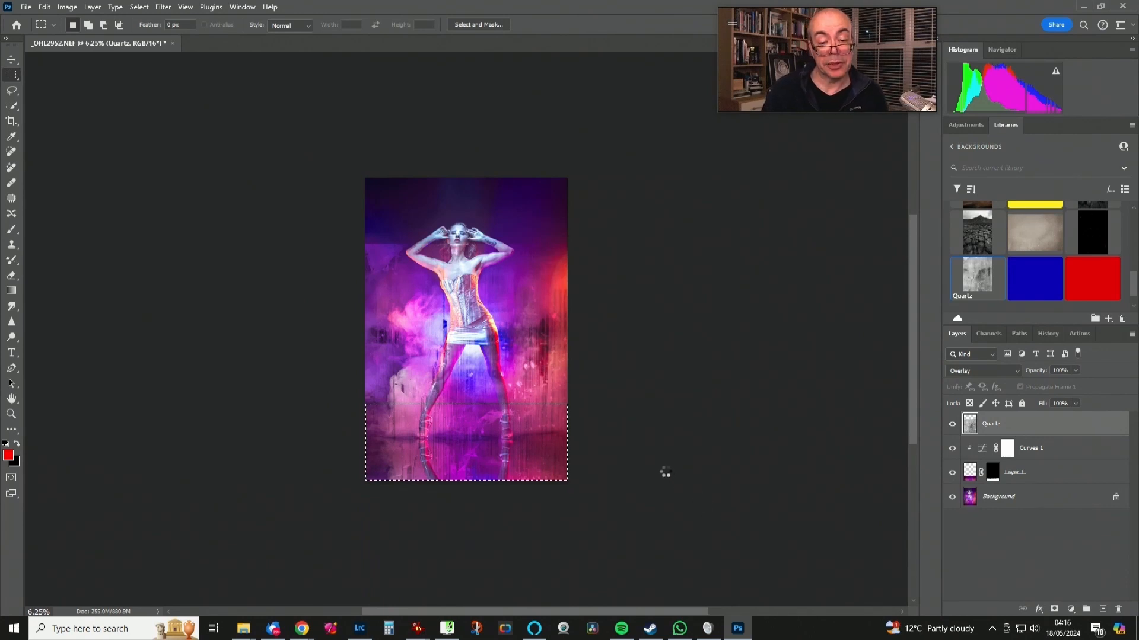
{"action": "key", "text": "ctrl+t"}
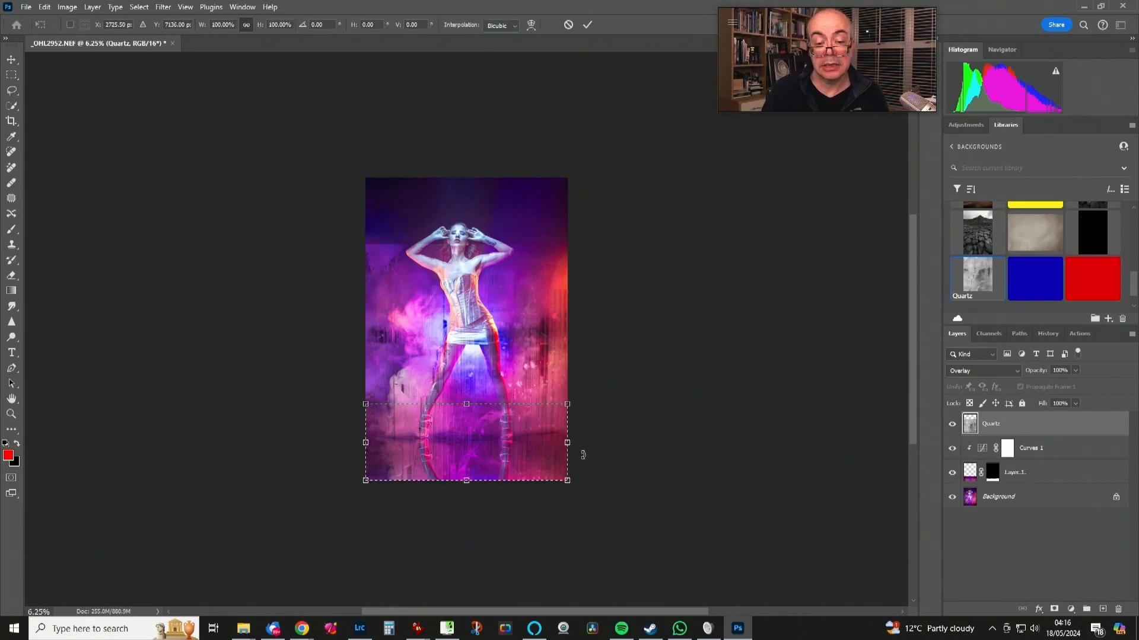
{"action": "right_click", "coordinate": [478, 425]}
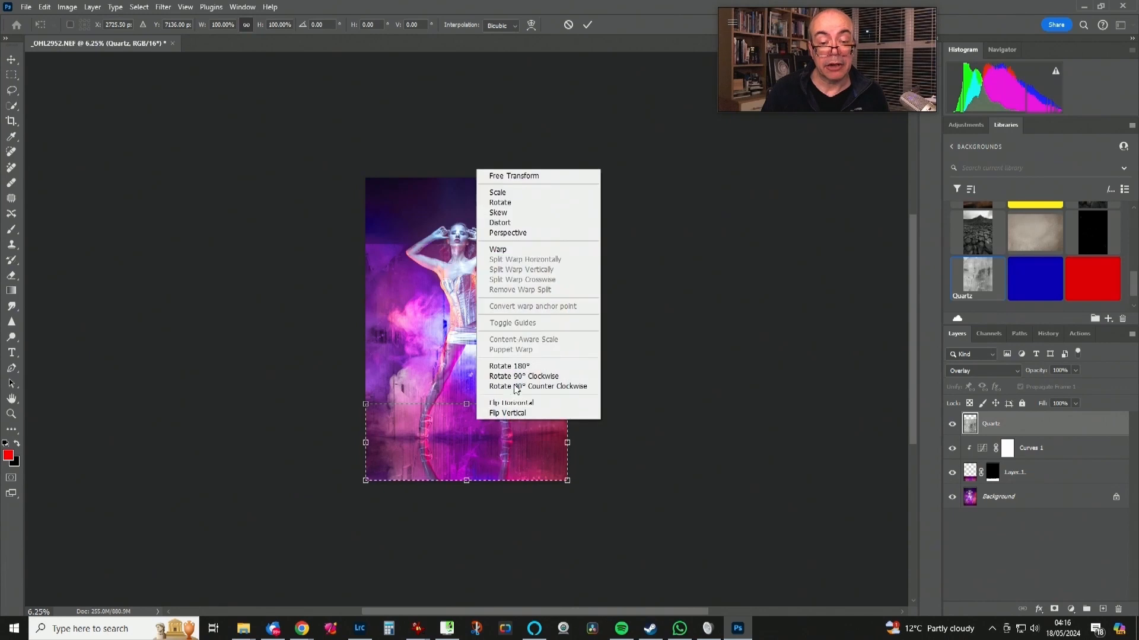
{"action": "left_click", "coordinate": [528, 234]}
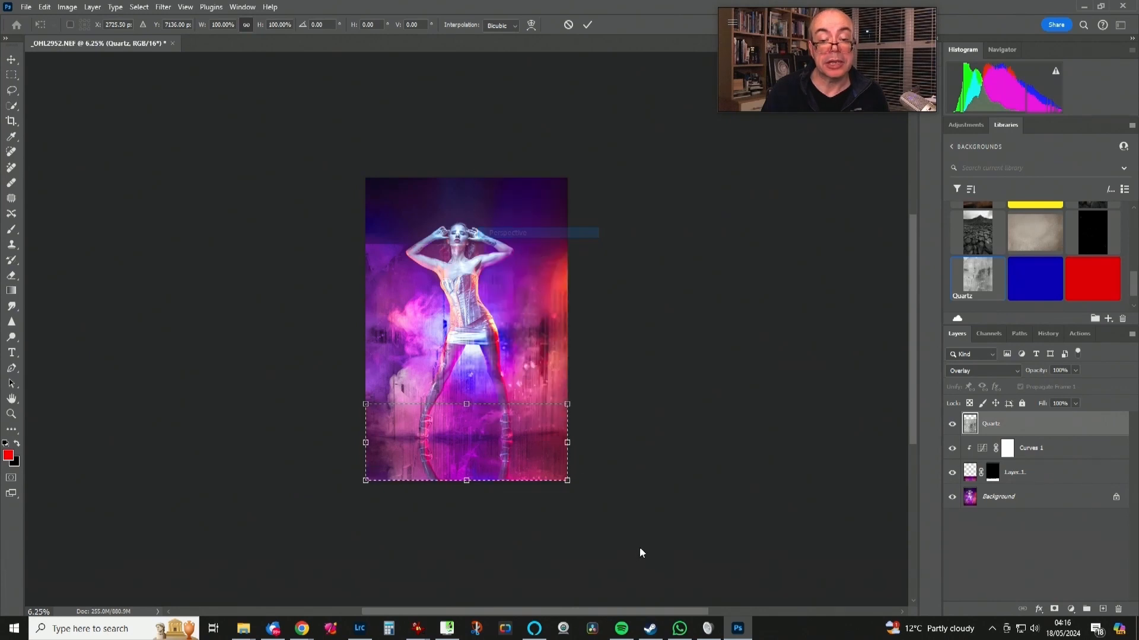
{"action": "left_click_drag", "start_coordinate": [569, 481], "coordinate": [908, 517]}
{"action": "key", "text": "Return"}
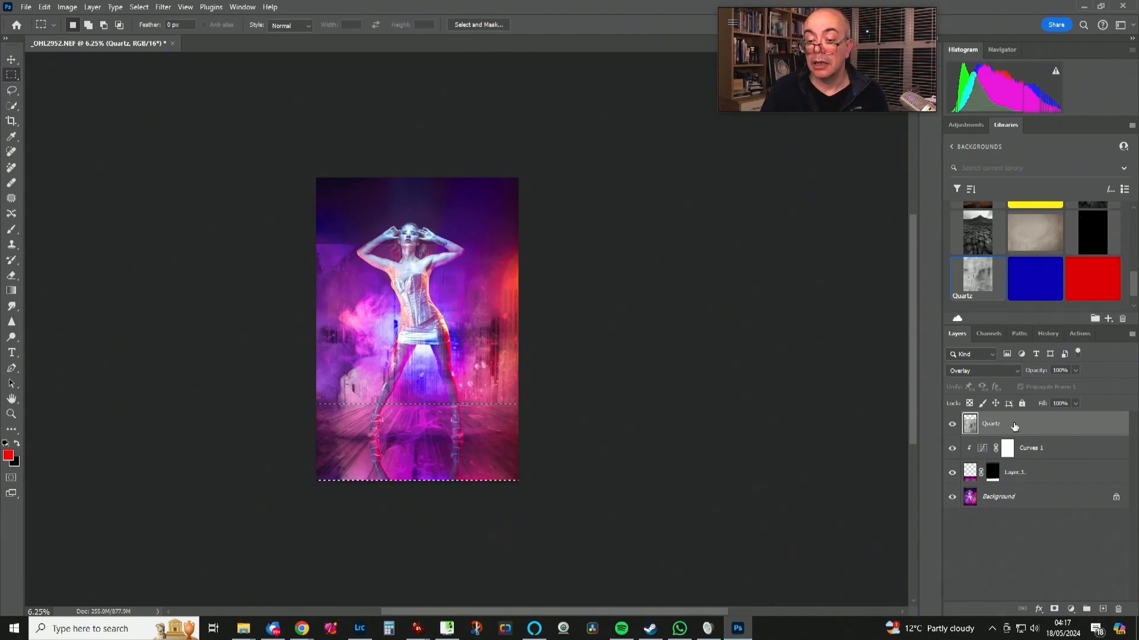
Group the Quartz layer and mask the model out of the group using the saved Model selection.
{"action": "key", "text": "ctrl+g"}
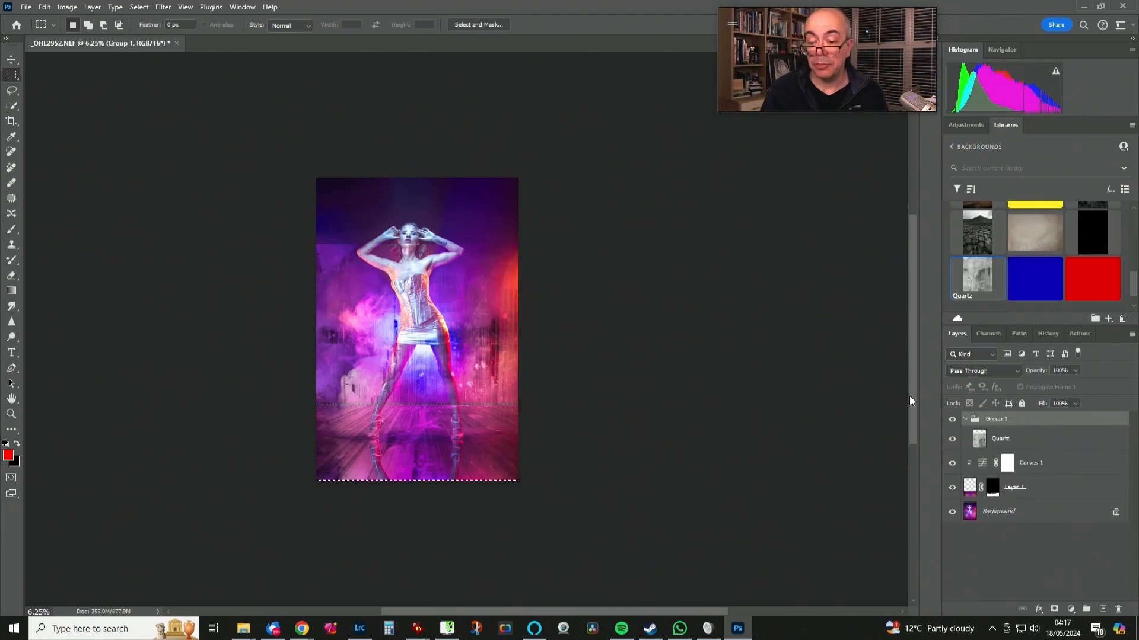
{"action": "key", "text": "ctrl+d"}
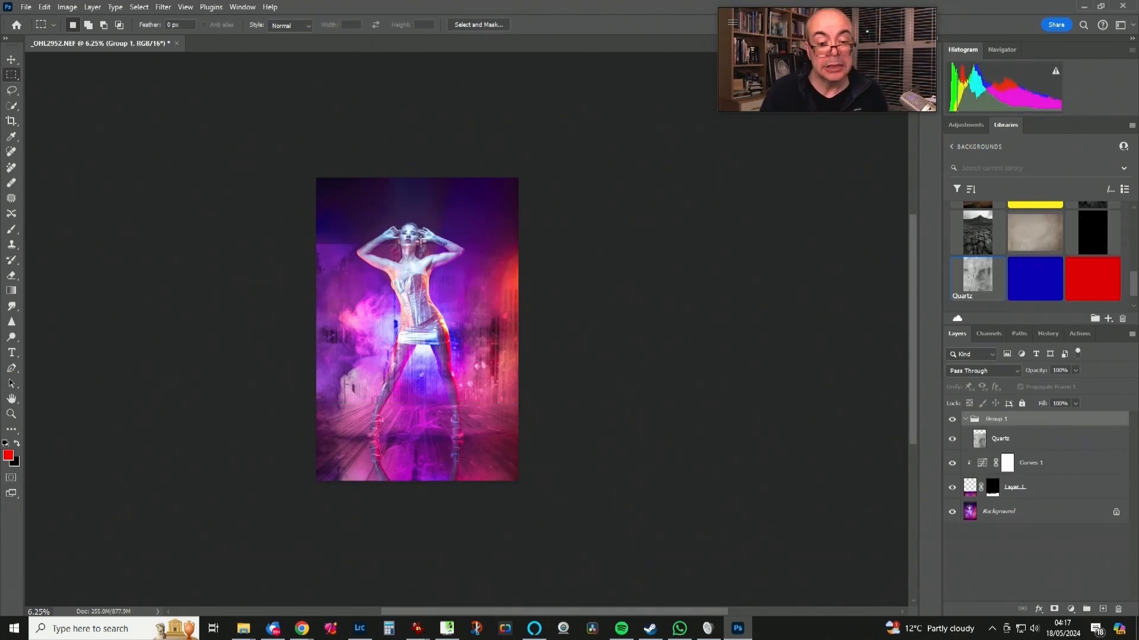
{"action": "left_click", "coordinate": [142, 7]}
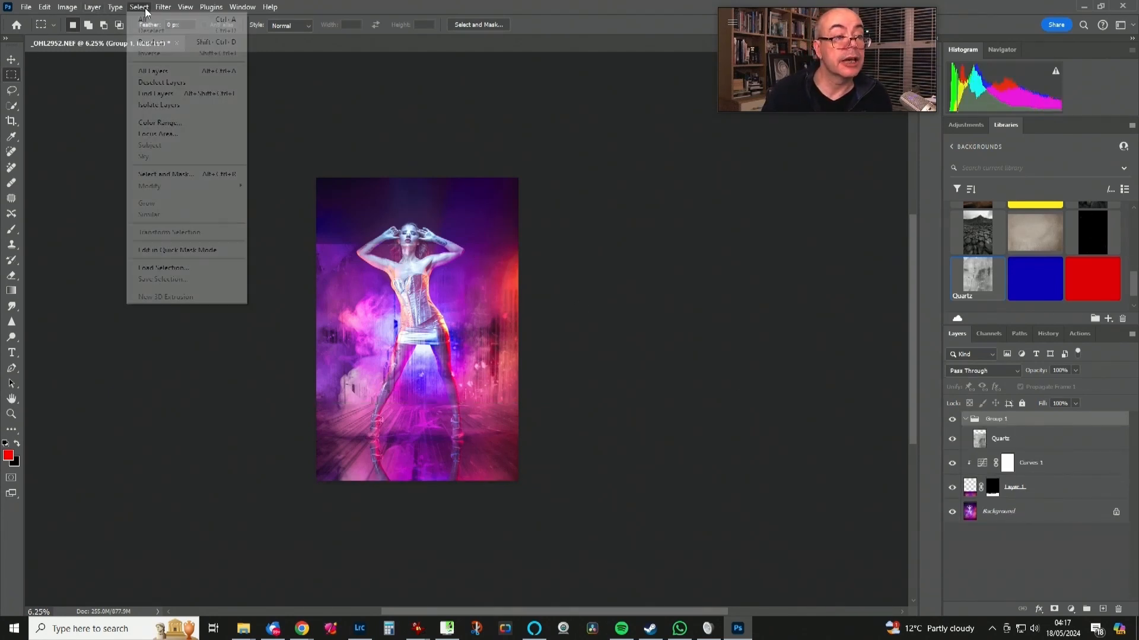
{"action": "left_click", "coordinate": [173, 268]}
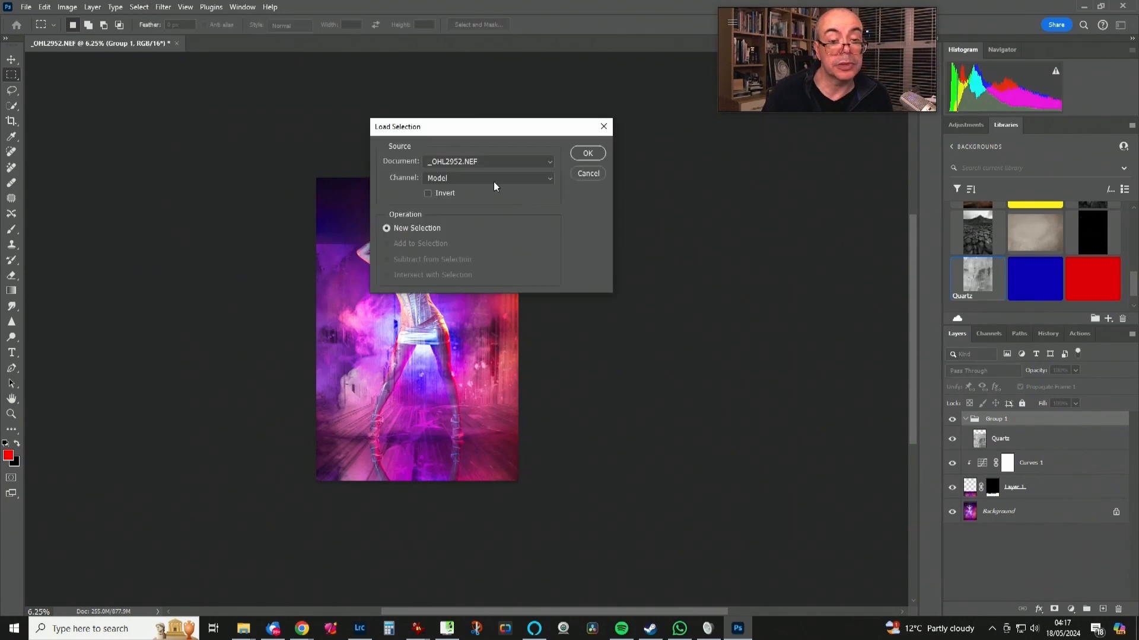
{"action": "left_click", "coordinate": [587, 153]}
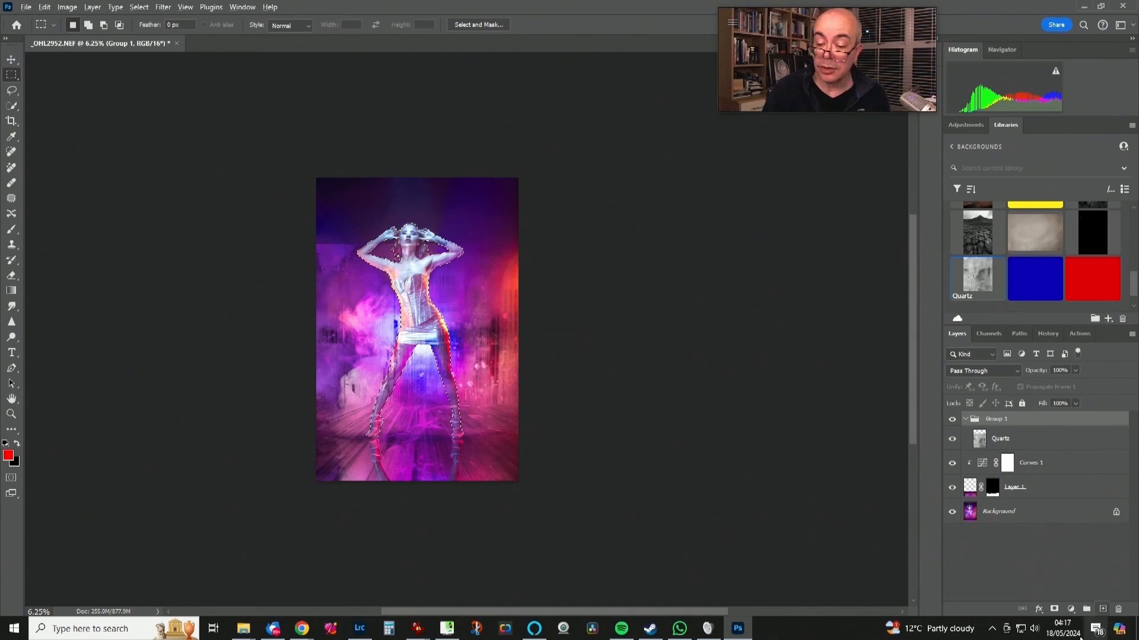
{"action": "left_click", "coordinate": [1053, 609]}
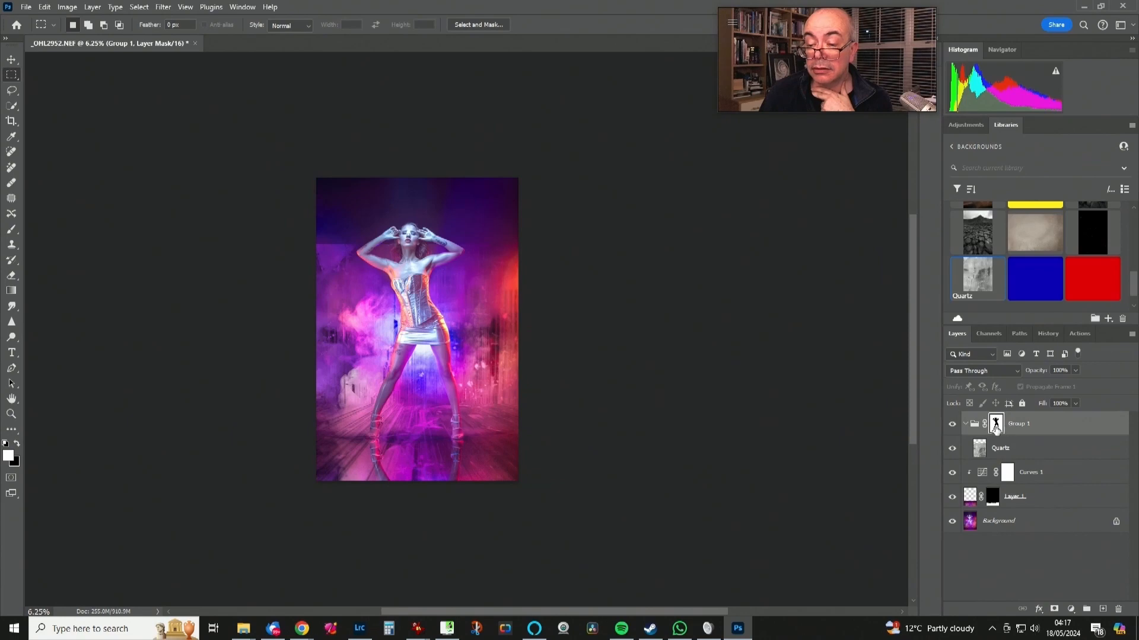
Add a layer mask to the Quartz layer inside the group and invert it to black.
{"action": "left_click", "coordinate": [1011, 454]}
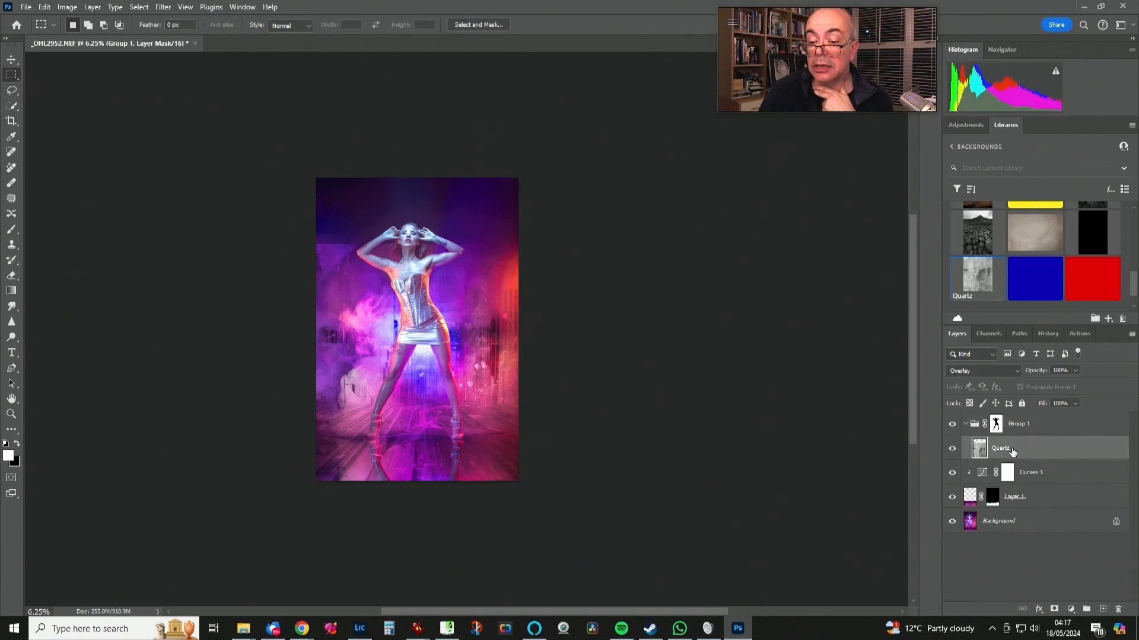
{"action": "left_click", "coordinate": [1054, 609]}
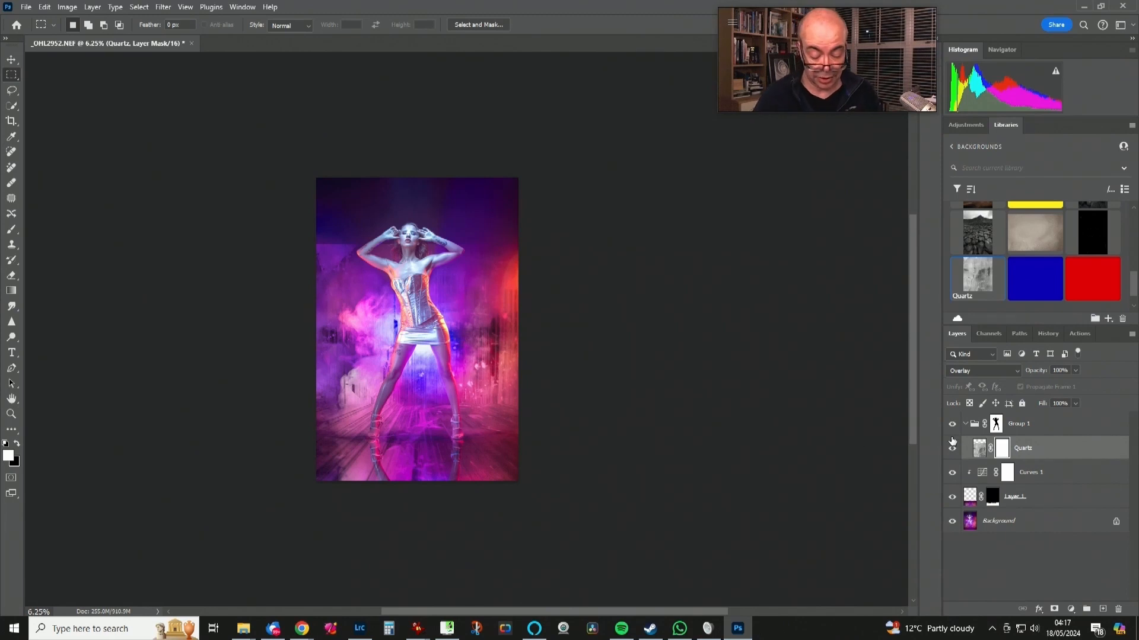
{"action": "key", "text": "ctrl+i"}
Paint white on the Quartz mask with a 1000 to 2000 px soft brush to reveal the texture across the floor, then compare its visibility.
{"action": "key", "text": "b"}
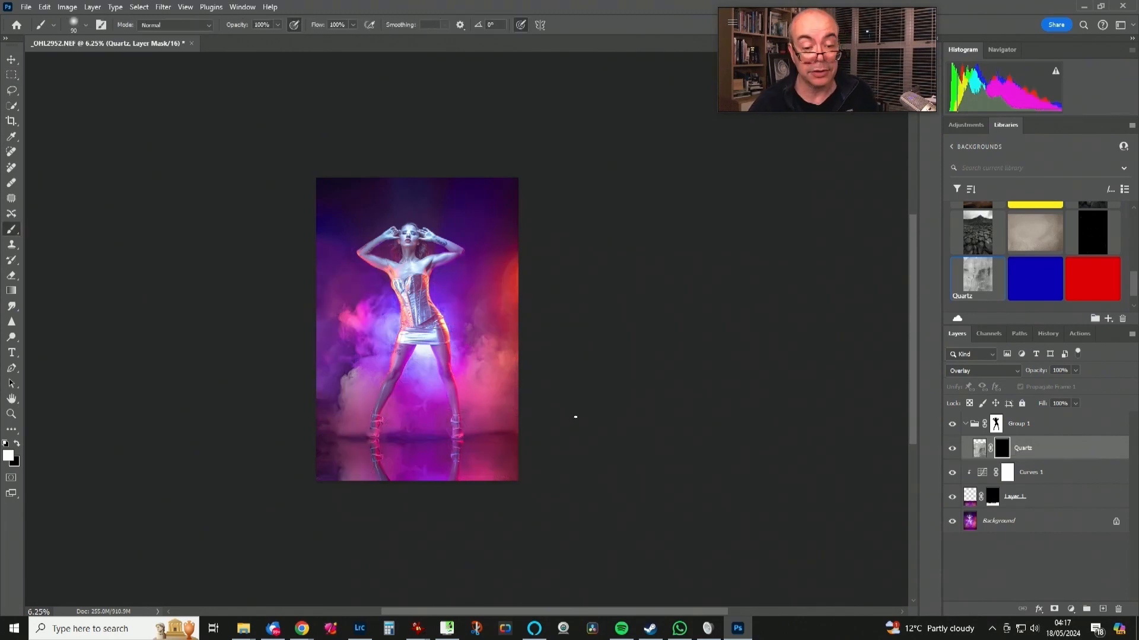
{"action": "key", "text": "bracketright"}
{"action": "key", "text": "bracketright"}
{"action": "key", "text": "bracketright"}
{"action": "key", "text": "bracketright"}
{"action": "key", "text": "bracketright"}
{"action": "key", "text": "bracketright"}
{"action": "key", "text": "bracketright"}
{"action": "key", "text": "bracketright"}
{"action": "key", "text": "bracketright"}
{"action": "key", "text": "bracketright"}
{"action": "key", "text": "bracketright"}
{"action": "key", "text": "bracketright"}
{"action": "key", "text": "bracketright"}
{"action": "key", "text": "bracketright"}
{"action": "key", "text": "bracketright"}
{"action": "key", "text": "bracketright"}
{"action": "key", "text": "bracketright"}
{"action": "key", "text": "bracketright"}
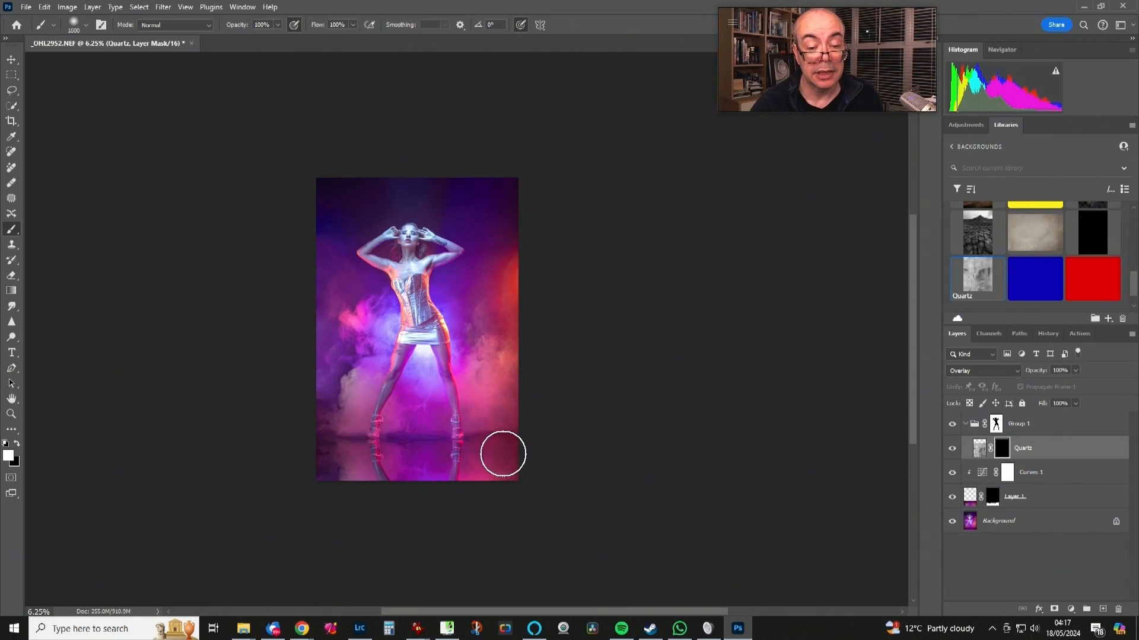
{"action": "mouse_move", "coordinate": [501, 462]}
{"action": "left_mouse_down"}
{"action": "mouse_move", "coordinate": [308, 455]}
{"action": "mouse_move", "coordinate": [311, 428]}
{"action": "mouse_move", "coordinate": [300, 463]}
{"action": "mouse_move", "coordinate": [311, 434]}
{"action": "mouse_move", "coordinate": [346, 472]}
{"action": "mouse_move", "coordinate": [338, 464]}
{"action": "mouse_move", "coordinate": [404, 468]}
{"action": "mouse_move", "coordinate": [413, 449]}
{"action": "mouse_move", "coordinate": [457, 477]}
{"action": "mouse_move", "coordinate": [507, 471]}
{"action": "mouse_move", "coordinate": [531, 431]}
{"action": "mouse_move", "coordinate": [551, 450]}
{"action": "mouse_move", "coordinate": [510, 491]}
{"action": "mouse_move", "coordinate": [418, 501]}
{"action": "mouse_move", "coordinate": [515, 492]}
{"action": "left_mouse_up"}
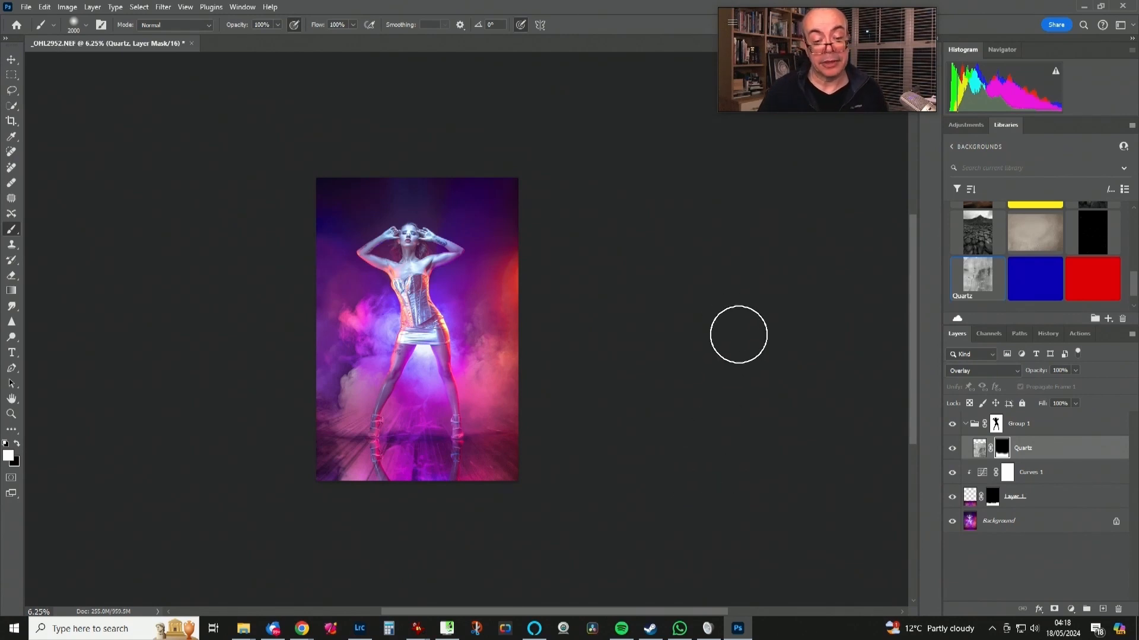
{"action": "left_click", "coordinate": [951, 449]}
{"action": "left_click", "coordinate": [952, 449]}
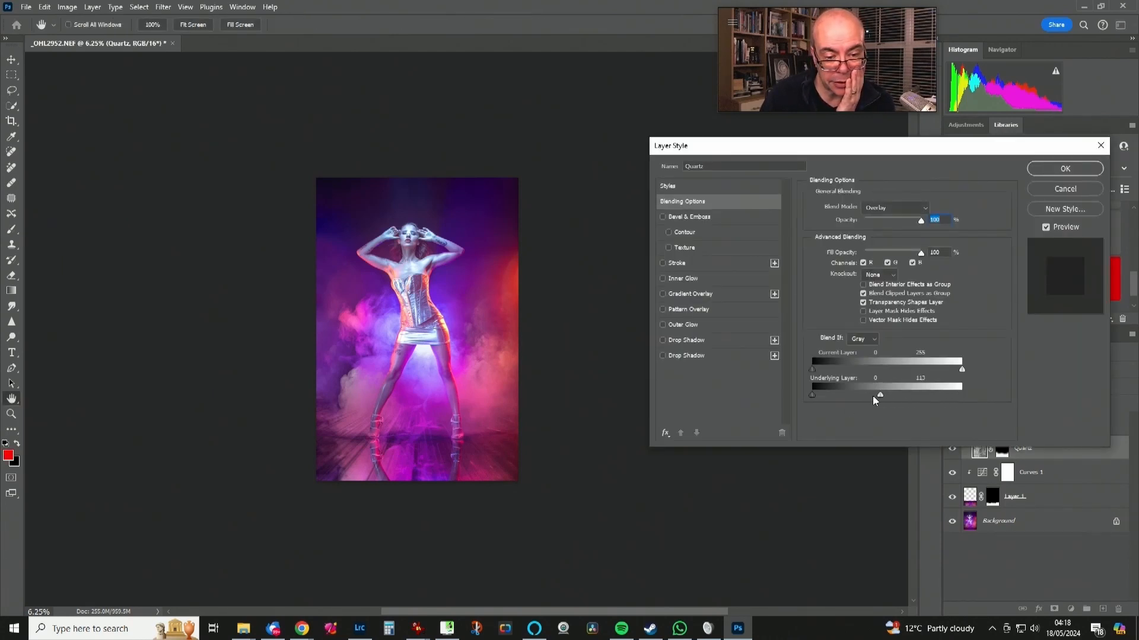
Split the Quartz layer's Underlying Layer Blend If highlight range to 0 / 91 in gray, and compare the floor with the preview off and on.
{"action": "mouse_move", "coordinate": [873, 397]}
{"action": "left_mouse_down"}
{"action": "mouse_move", "coordinate": [841, 396]}
{"action": "mouse_move", "coordinate": [868, 392]}
{"action": "left_mouse_up"}
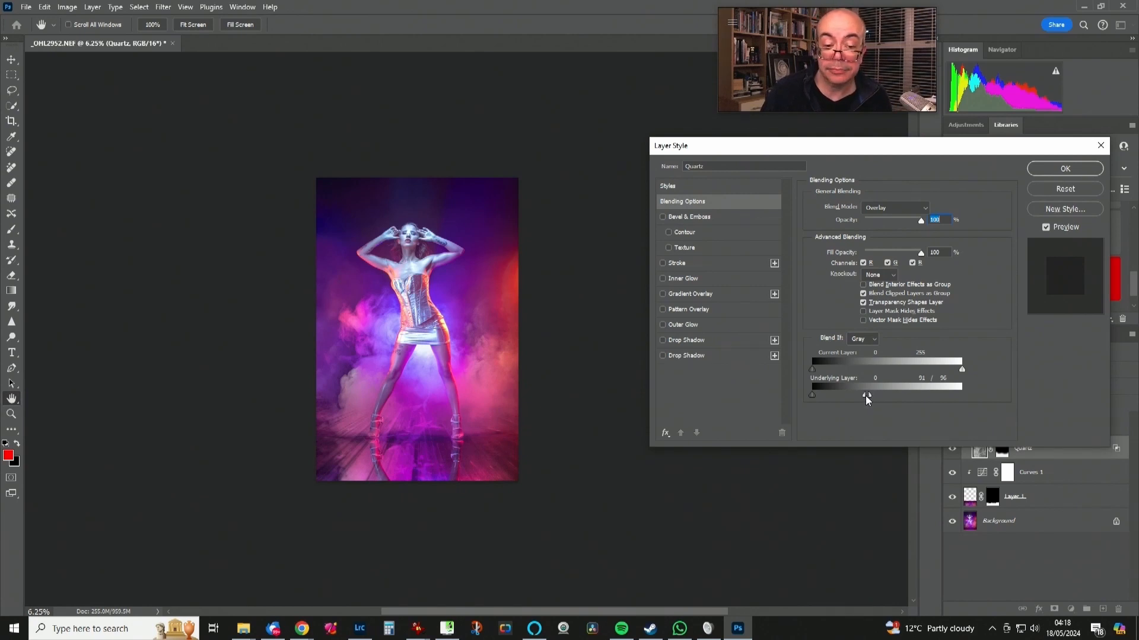
{"action": "left_click_drag", "start_coordinate": [867, 394], "coordinate": [765, 399], "text": "alt"}
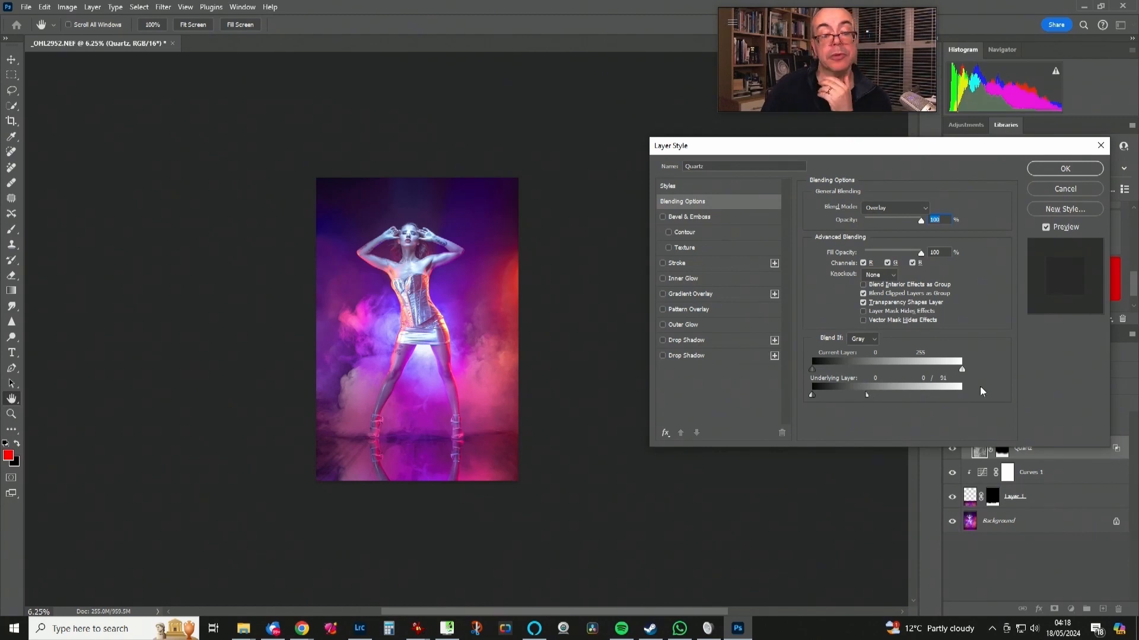
{"action": "left_click", "coordinate": [1047, 229]}
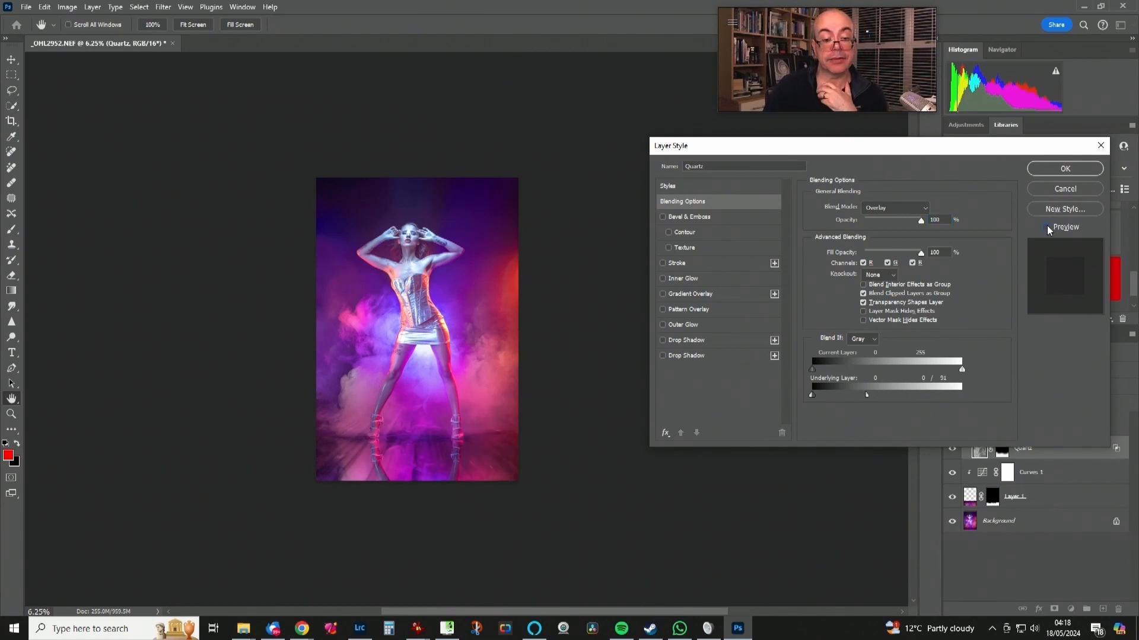
{"action": "left_click", "coordinate": [1046, 228]}
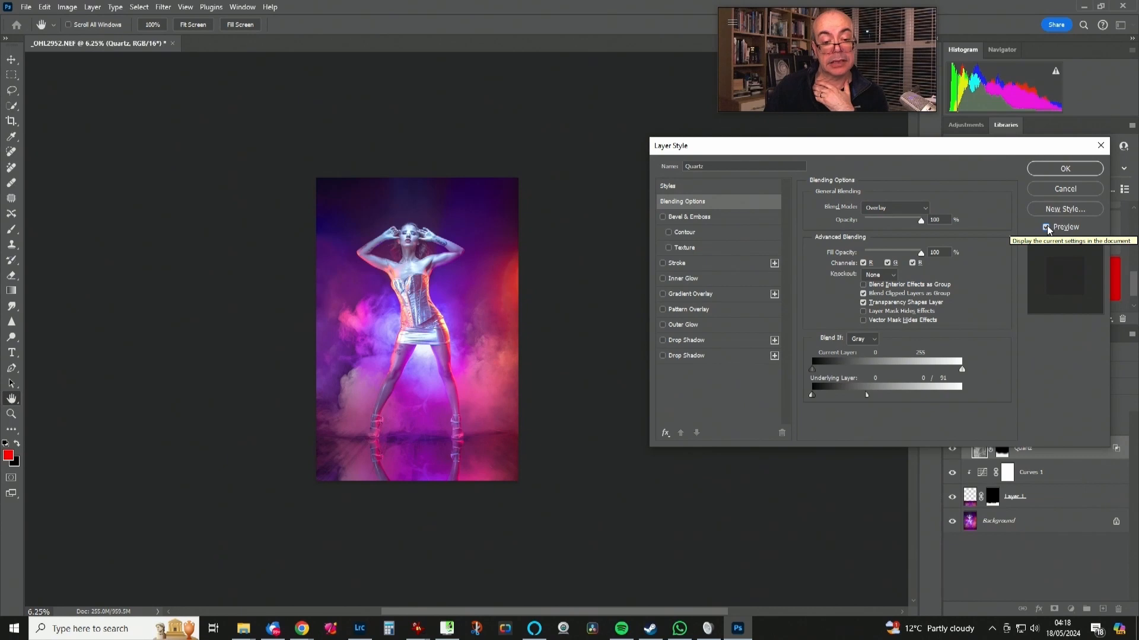
{"action": "left_click", "coordinate": [1046, 229]}
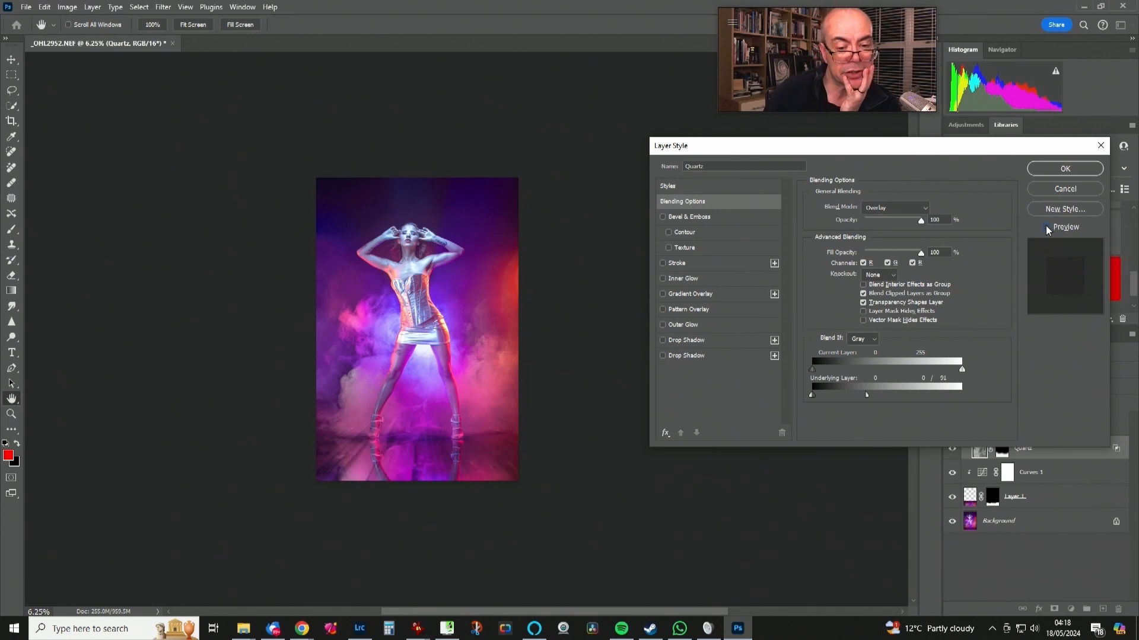
{"action": "left_click", "coordinate": [1047, 229]}
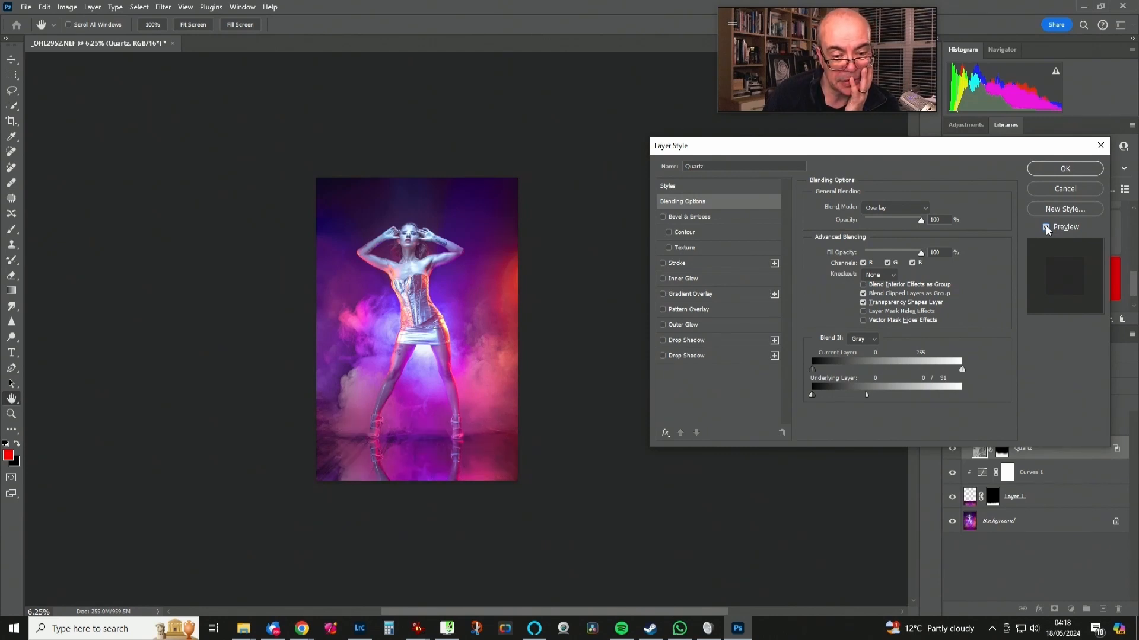
{"action": "left_click", "coordinate": [1047, 228]}
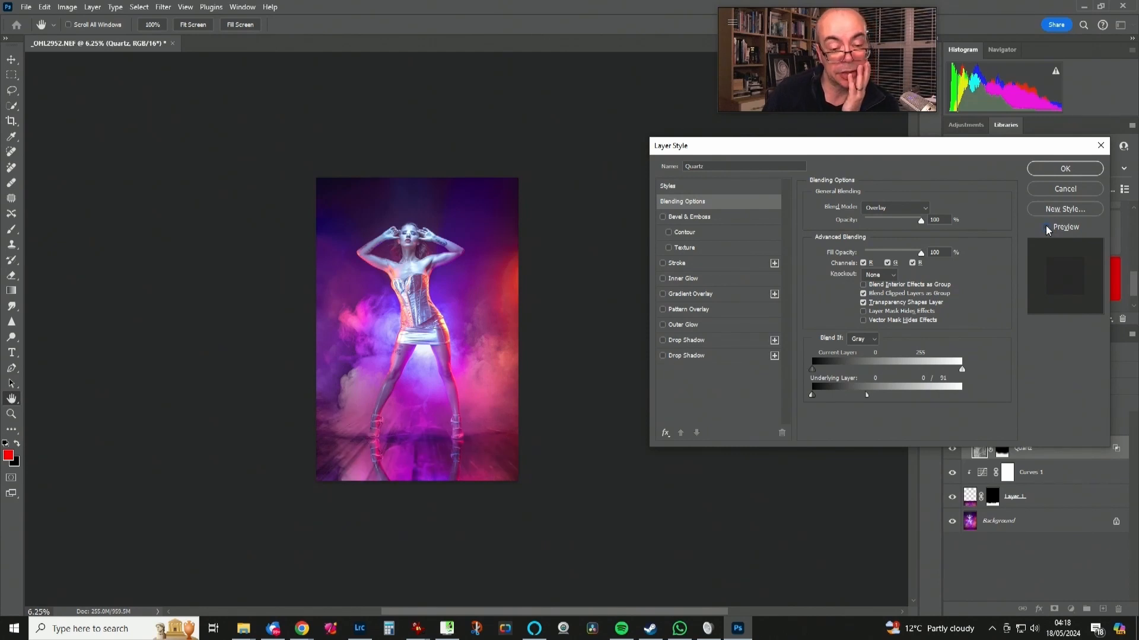
{"action": "left_click", "coordinate": [1046, 228]}
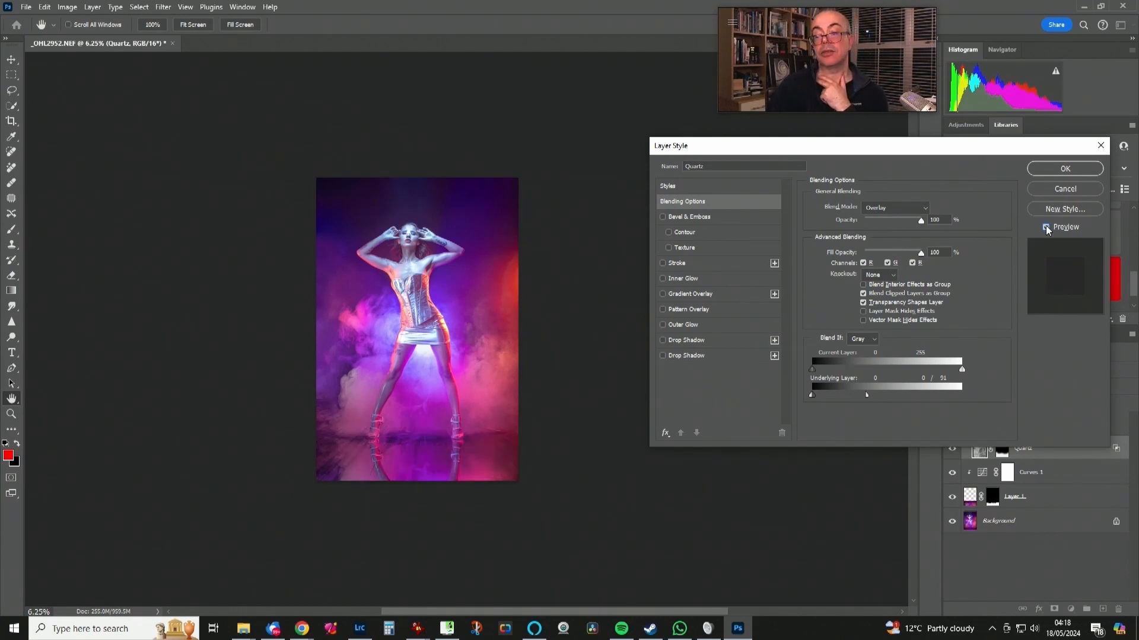
{"action": "left_click", "coordinate": [1046, 229]}
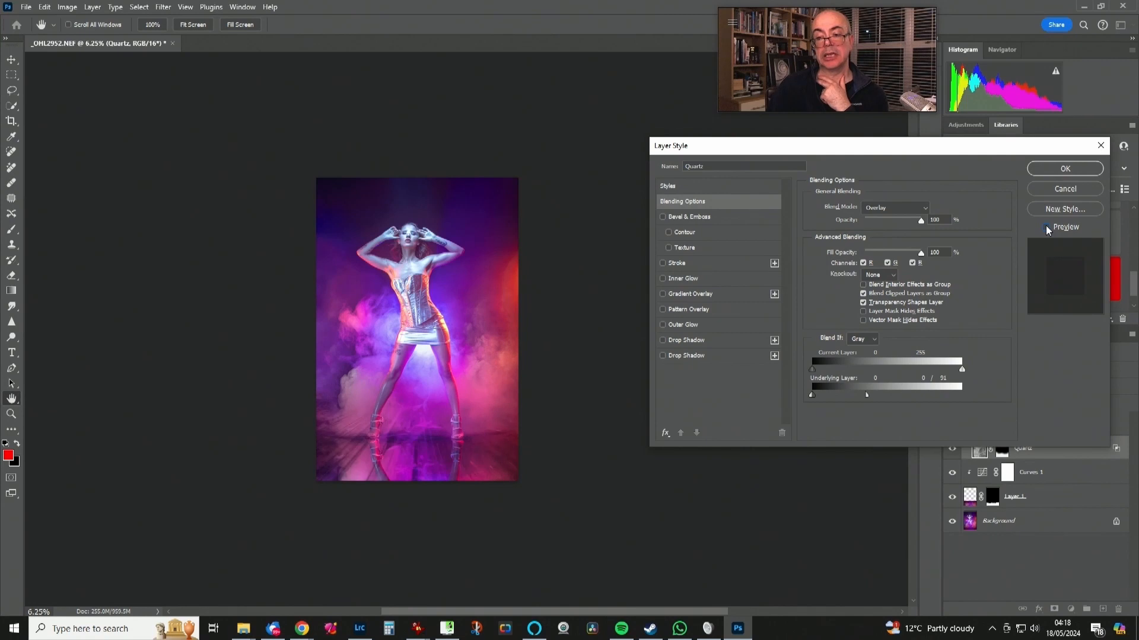
{"action": "left_click", "coordinate": [1046, 228]}
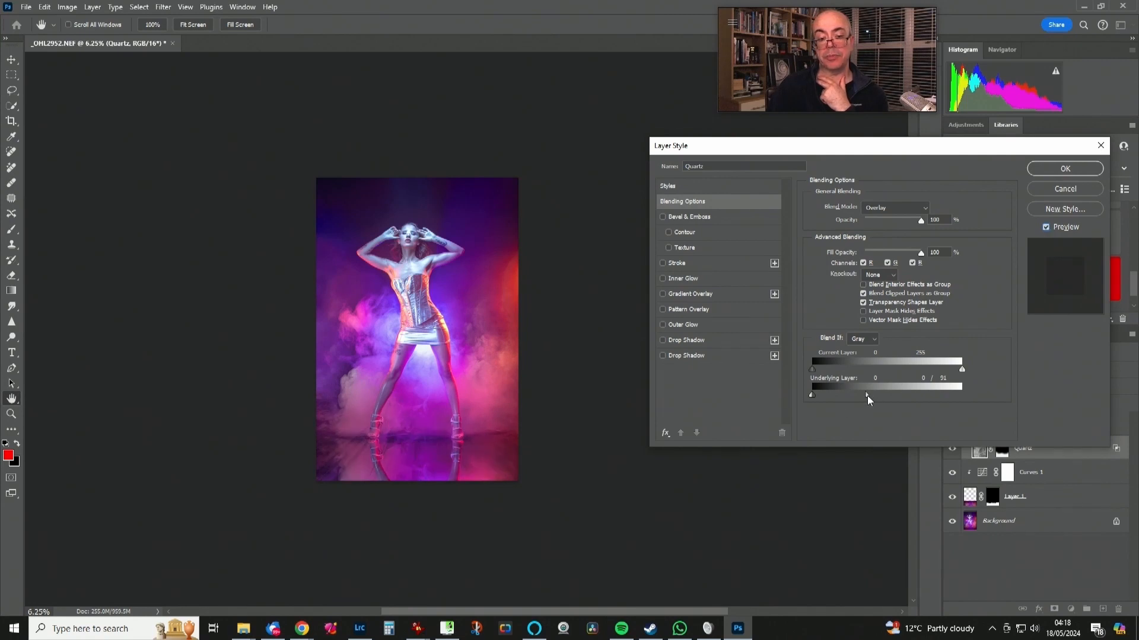
Try tighter Underlying Layer highlight splits for Quartz, set the range to 0 / 255, compare the preview, and accept the blending options.
{"action": "left_click_drag", "start_coordinate": [867, 395], "coordinate": [892, 396]}
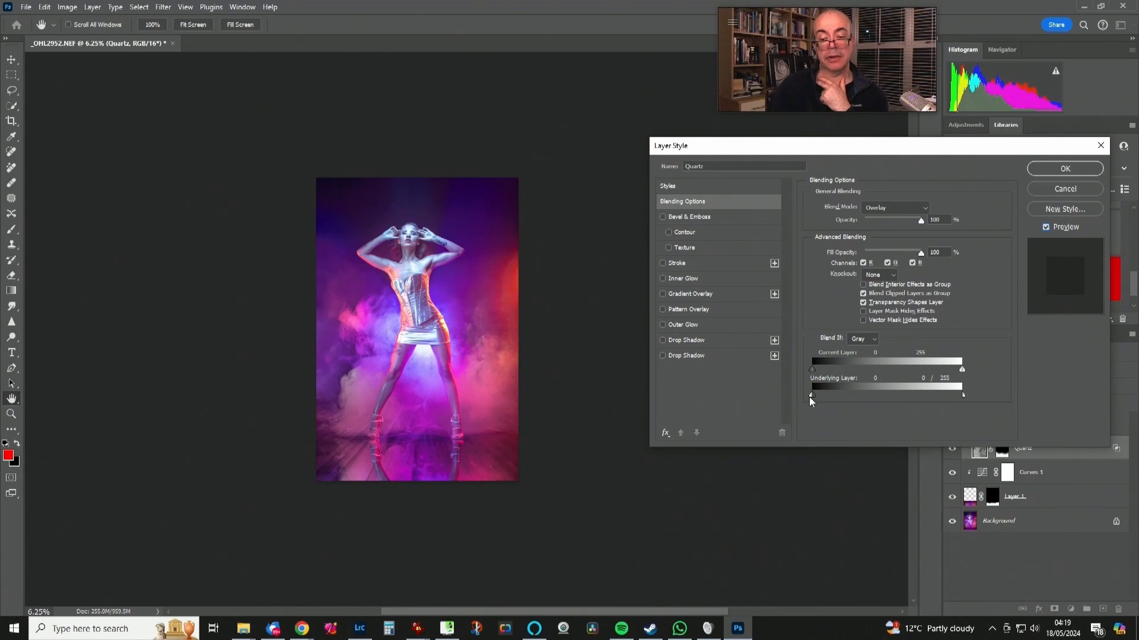
{"action": "left_click_drag", "start_coordinate": [810, 396], "coordinate": [814, 396]}
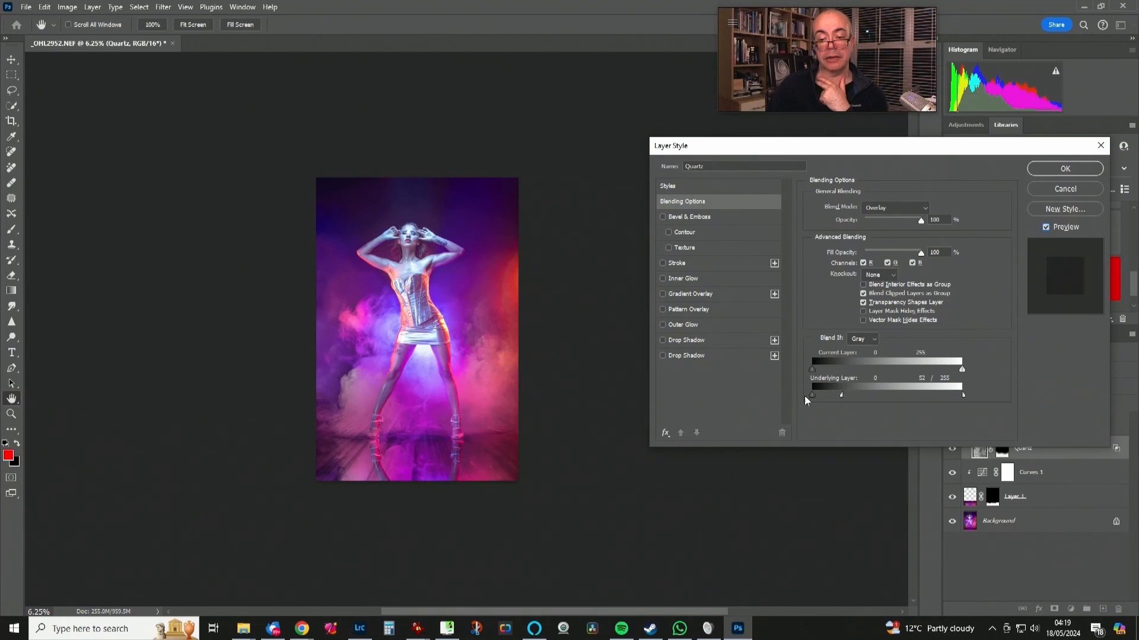
{"action": "left_click_drag", "start_coordinate": [841, 395], "coordinate": [809, 398]}
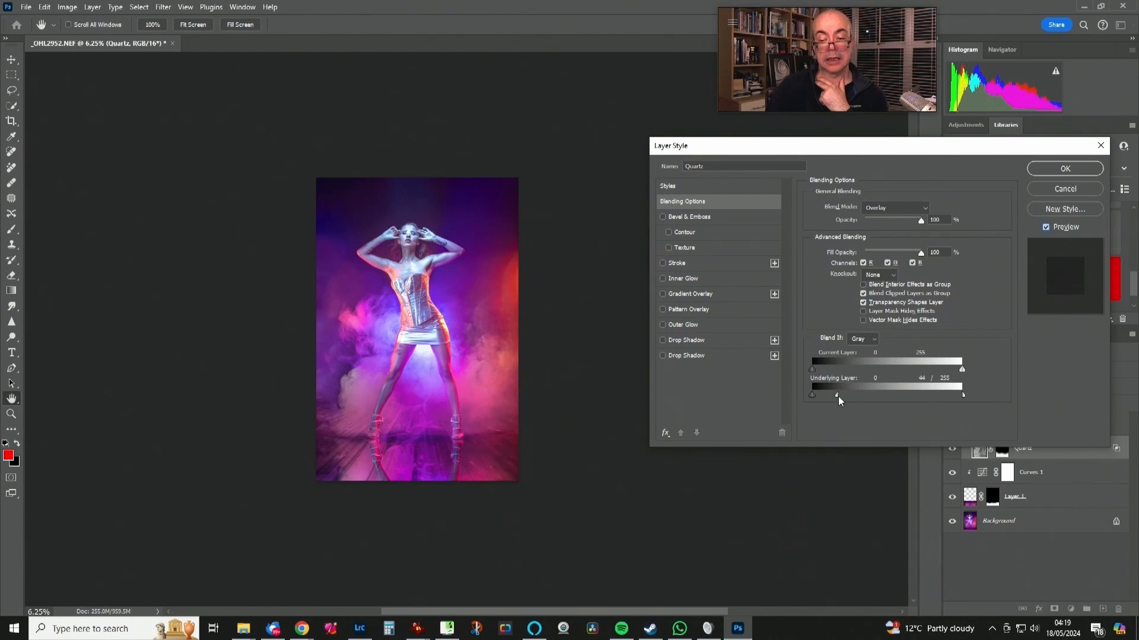
{"action": "left_click_drag", "start_coordinate": [963, 395], "coordinate": [877, 393]}
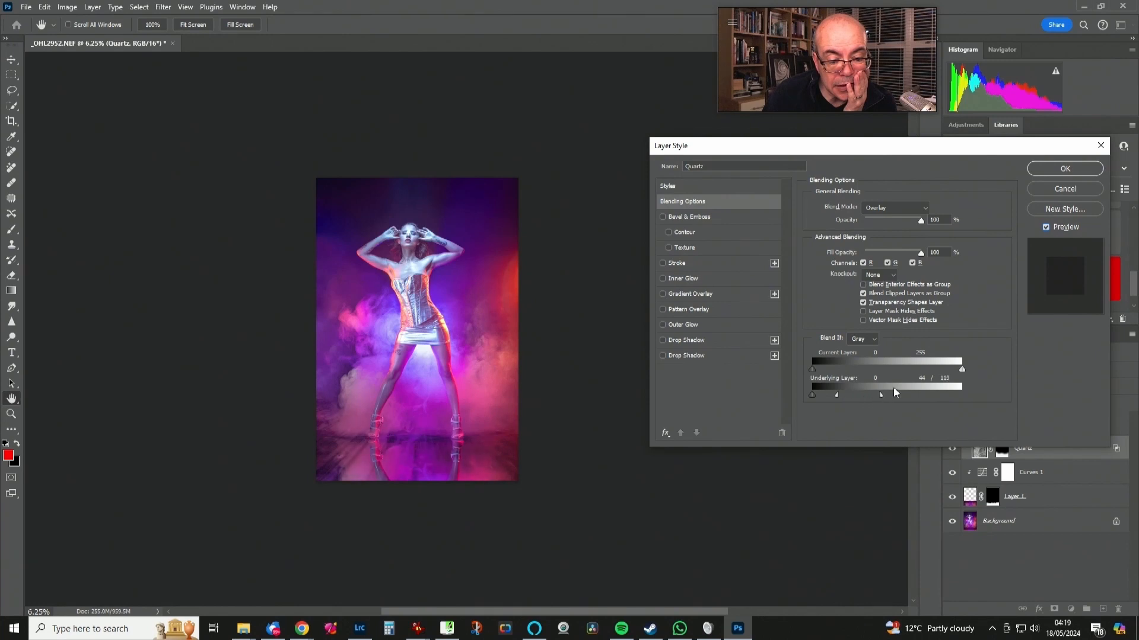
{"action": "left_click_drag", "start_coordinate": [902, 386], "coordinate": [987, 394]}
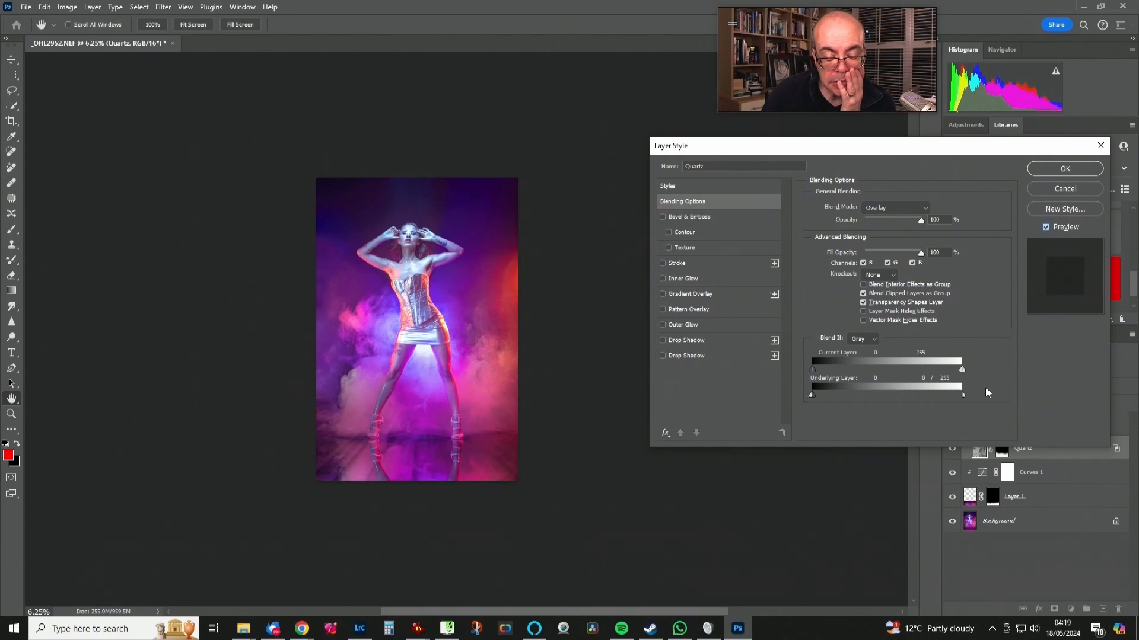
{"action": "left_click", "coordinate": [1045, 228]}
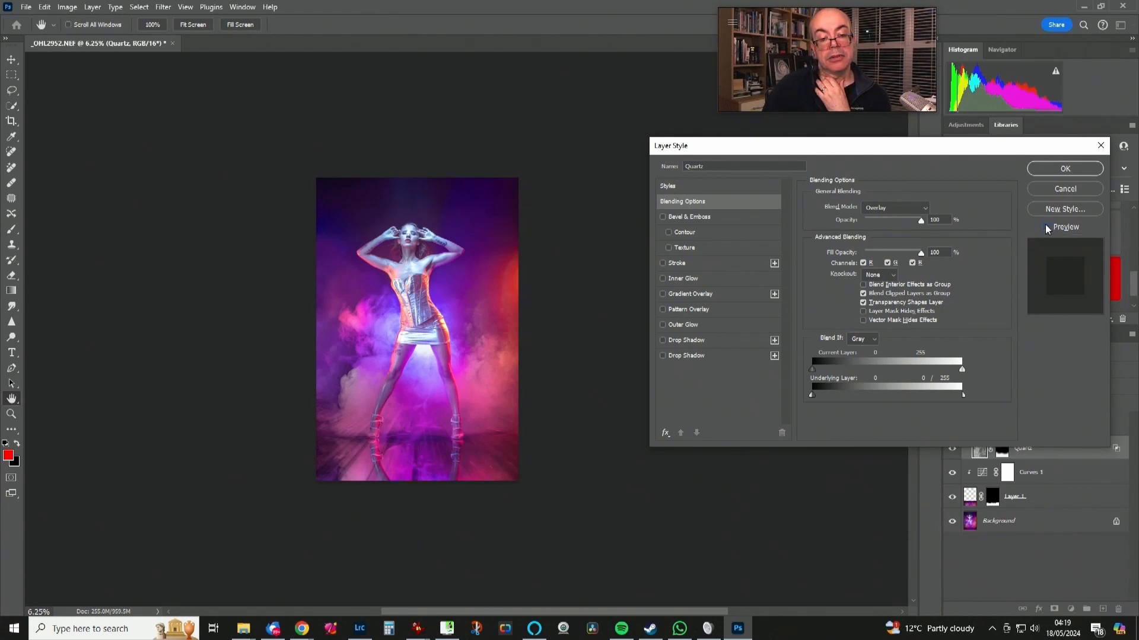
{"action": "left_click", "coordinate": [1045, 228]}
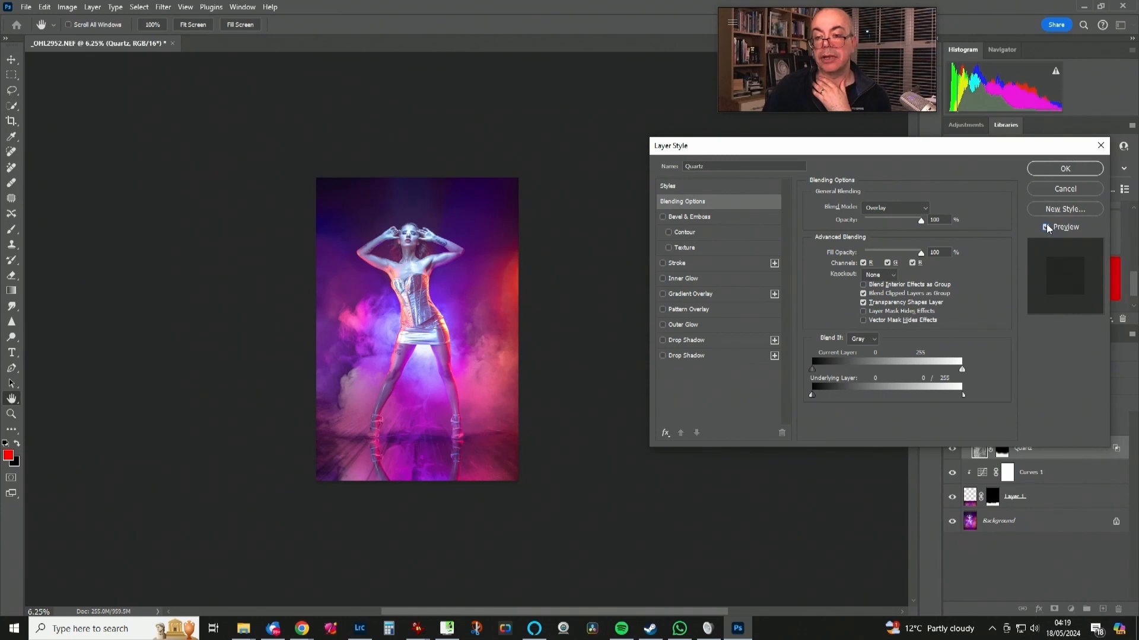
{"action": "left_click", "coordinate": [1067, 171]}
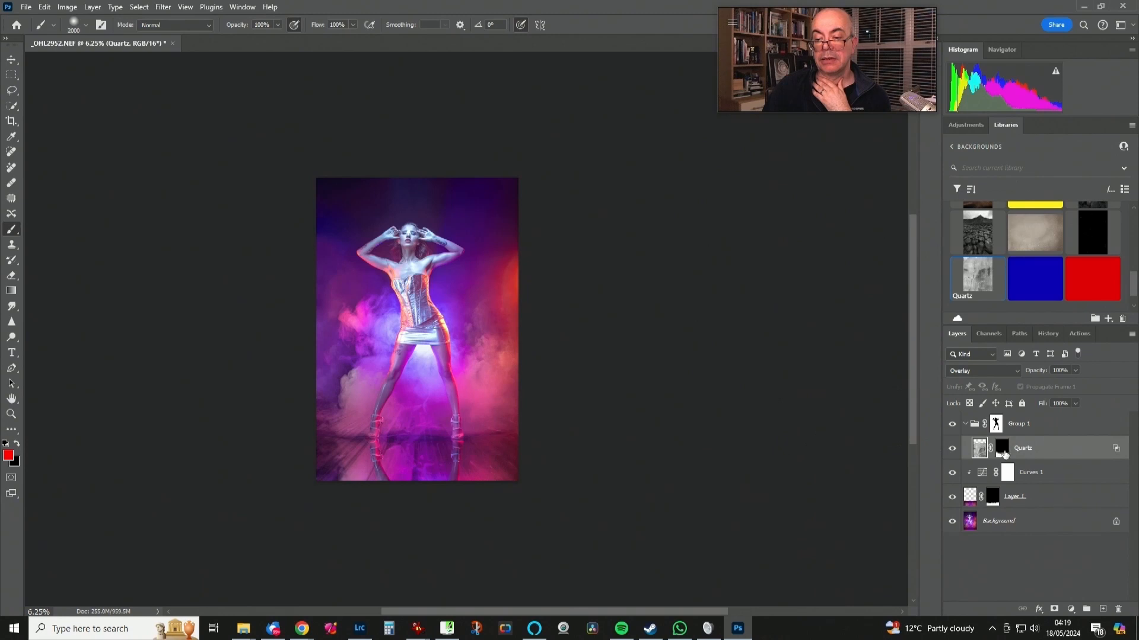
Lower the Quartz layer's opacity to 66%, comparing the floor with Group 1 and the Quartz layer hidden and shown.
{"action": "left_click", "coordinate": [952, 424]}
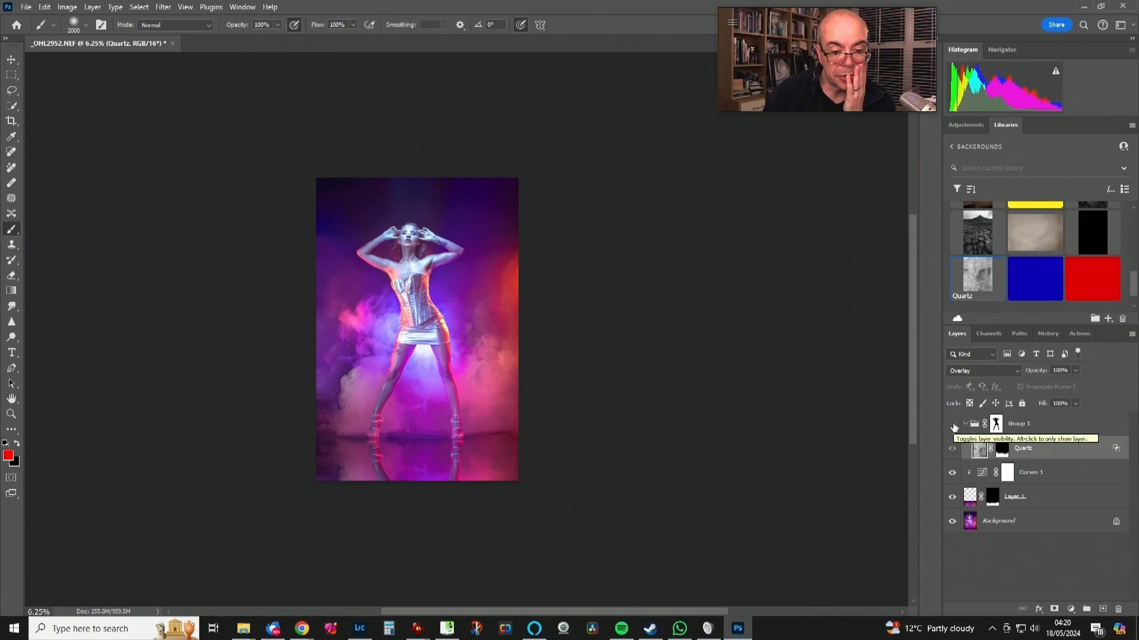
{"action": "left_click", "coordinate": [953, 425]}
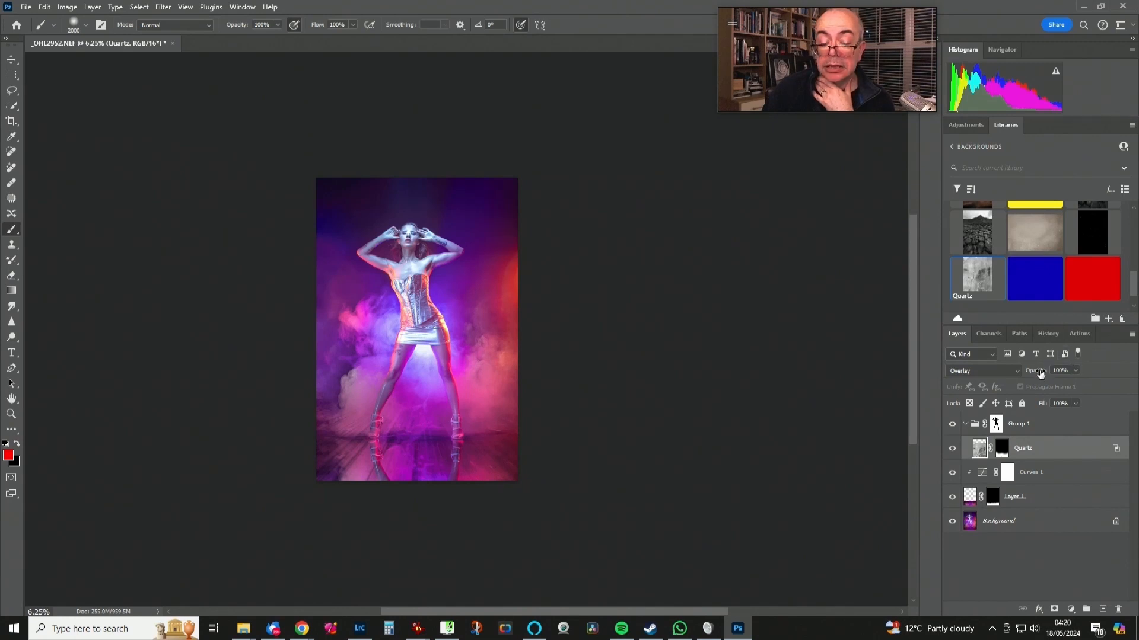
{"action": "mouse_move", "coordinate": [1040, 373]}
{"action": "left_mouse_down"}
{"action": "mouse_move", "coordinate": [988, 377]}
{"action": "mouse_move", "coordinate": [1051, 366]}
{"action": "left_mouse_up"}
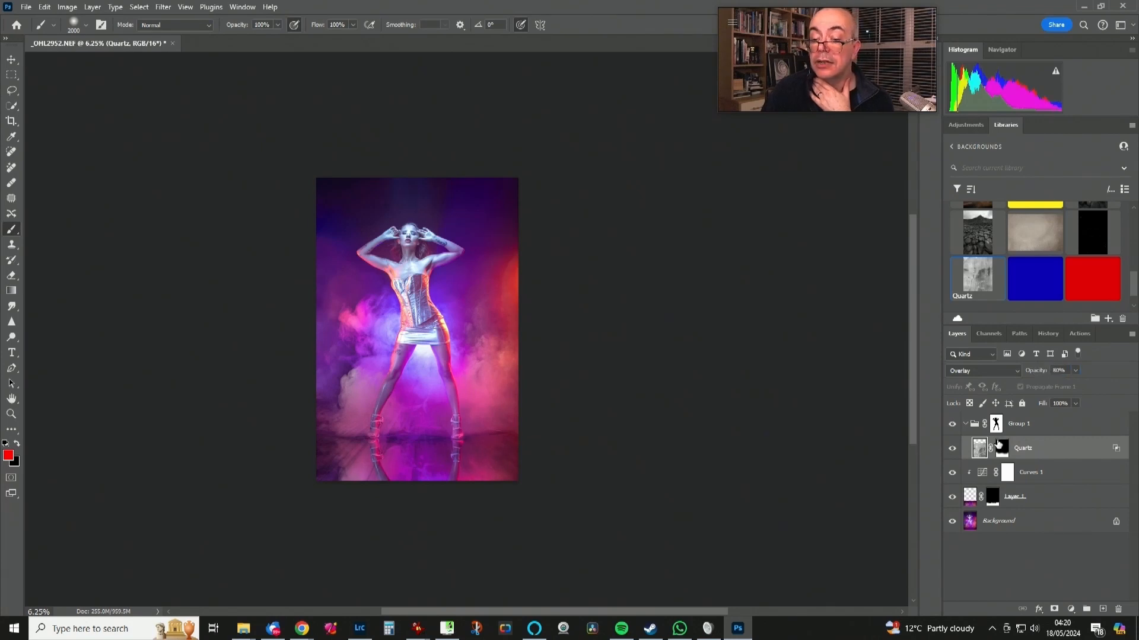
{"action": "left_click", "coordinate": [952, 448]}
{"action": "left_click", "coordinate": [952, 449]}
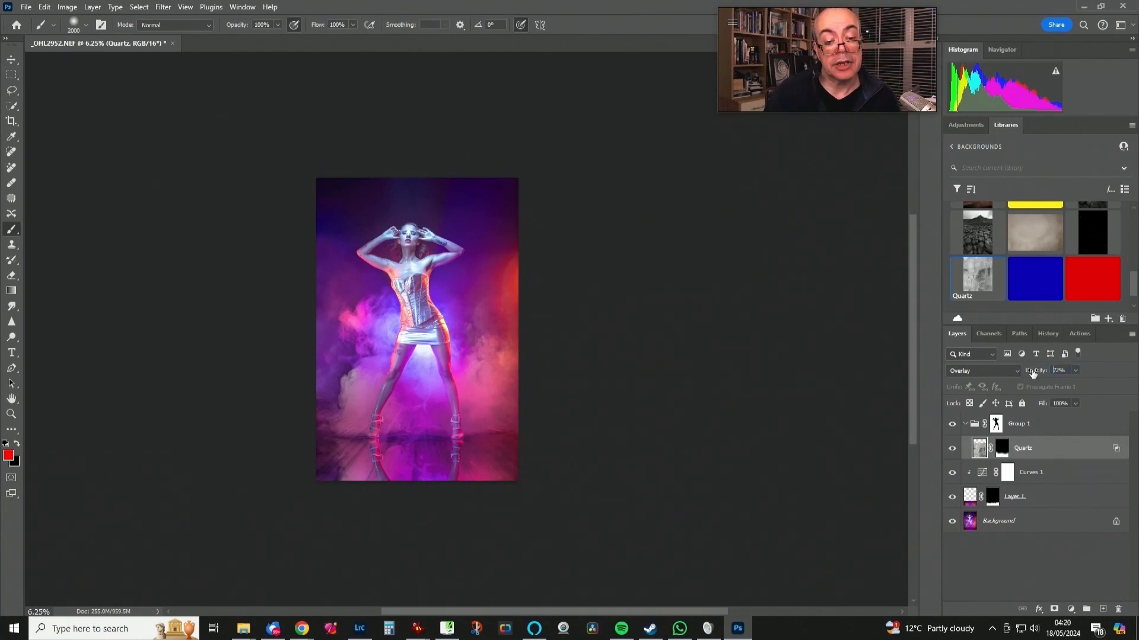
{"action": "left_click_drag", "start_coordinate": [1036, 372], "coordinate": [1030, 372]}
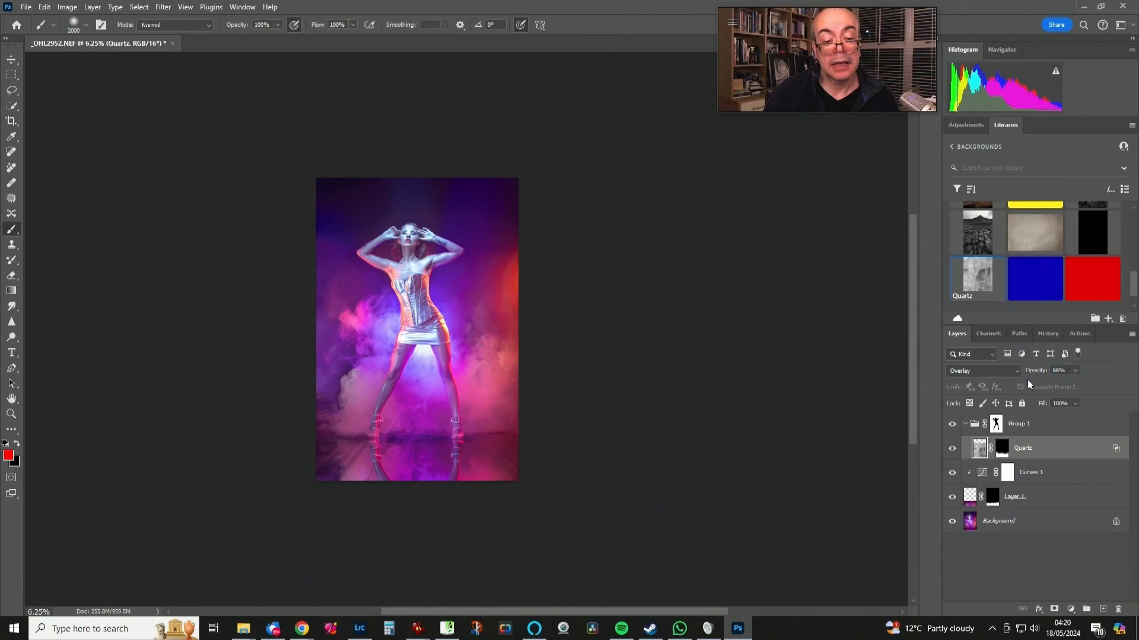
{"action": "left_click", "coordinate": [952, 449]}
{"action": "left_click", "coordinate": [952, 449]}
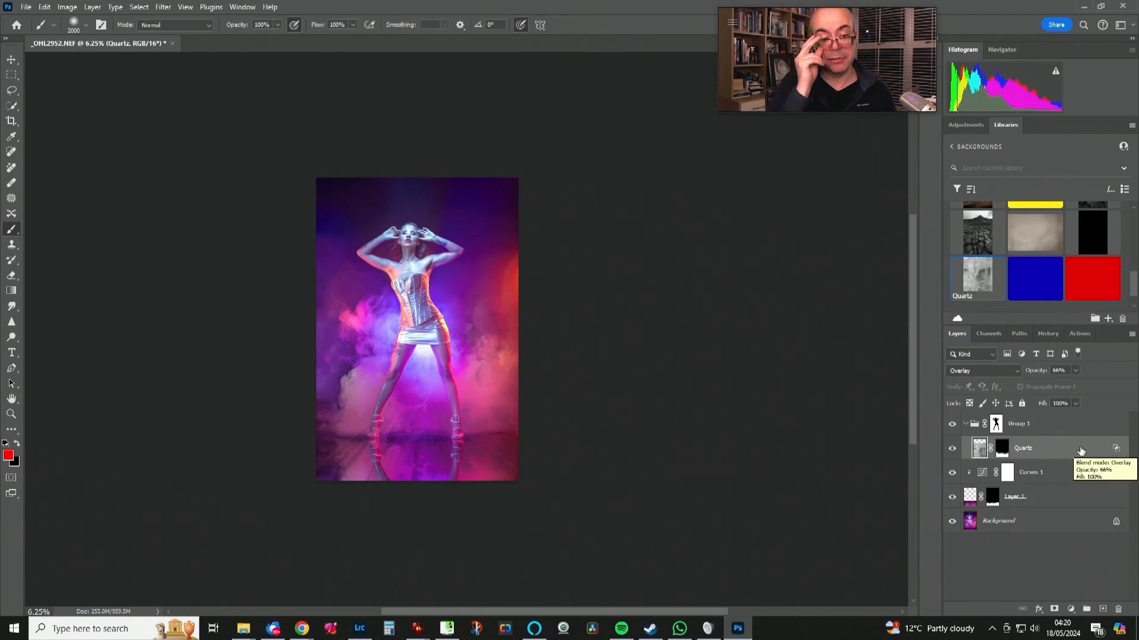
{"action": "left_click", "coordinate": [93, 7]}
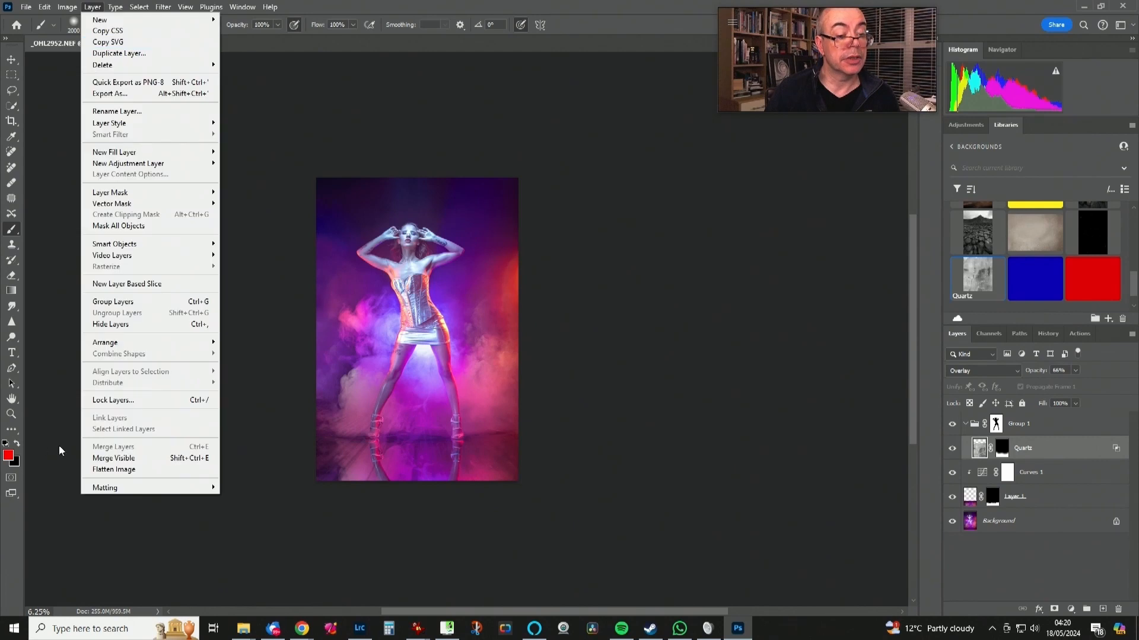
{"action": "left_click", "coordinate": [115, 471]}
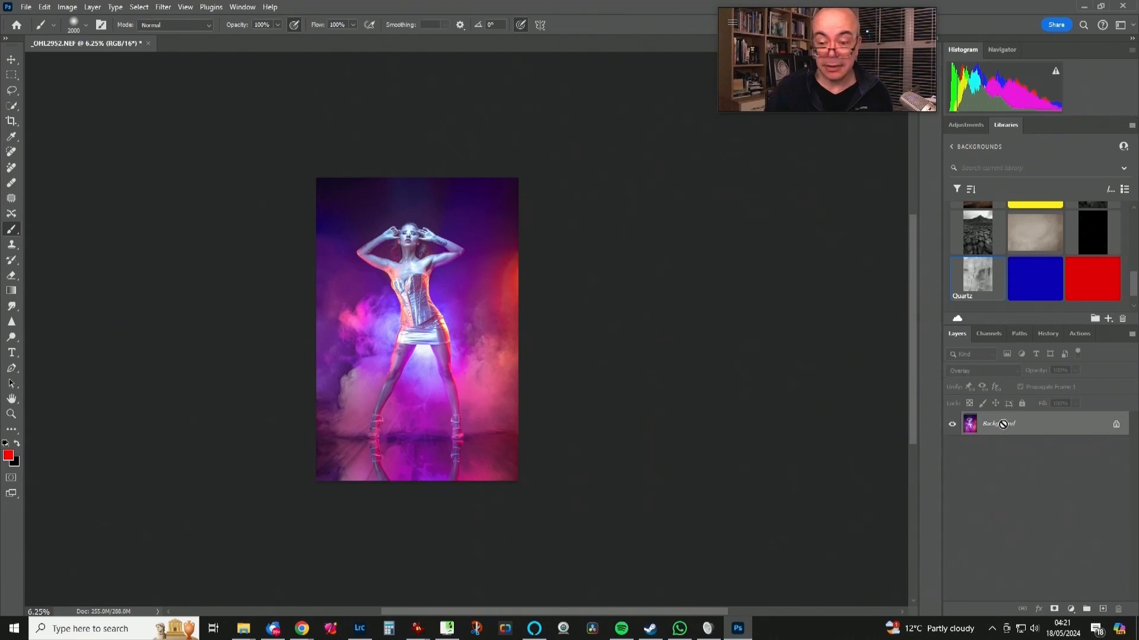
{"action": "key", "text": "ctrl+z"}
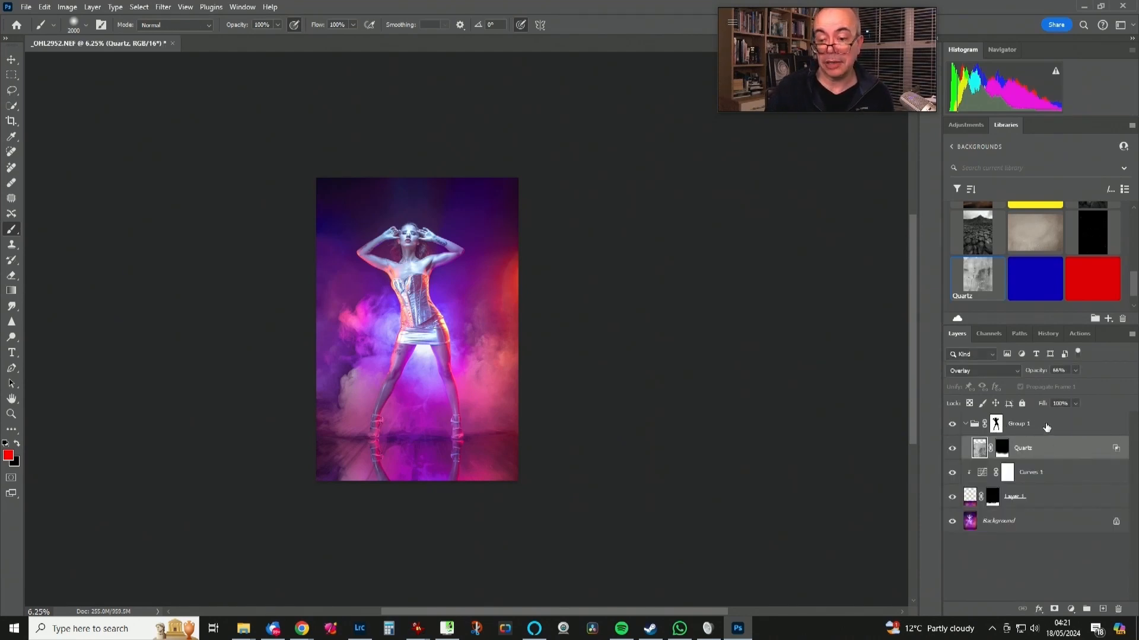
Duplicate the Background layer beneath the reflection layer.
{"action": "left_click", "coordinate": [1036, 426]}
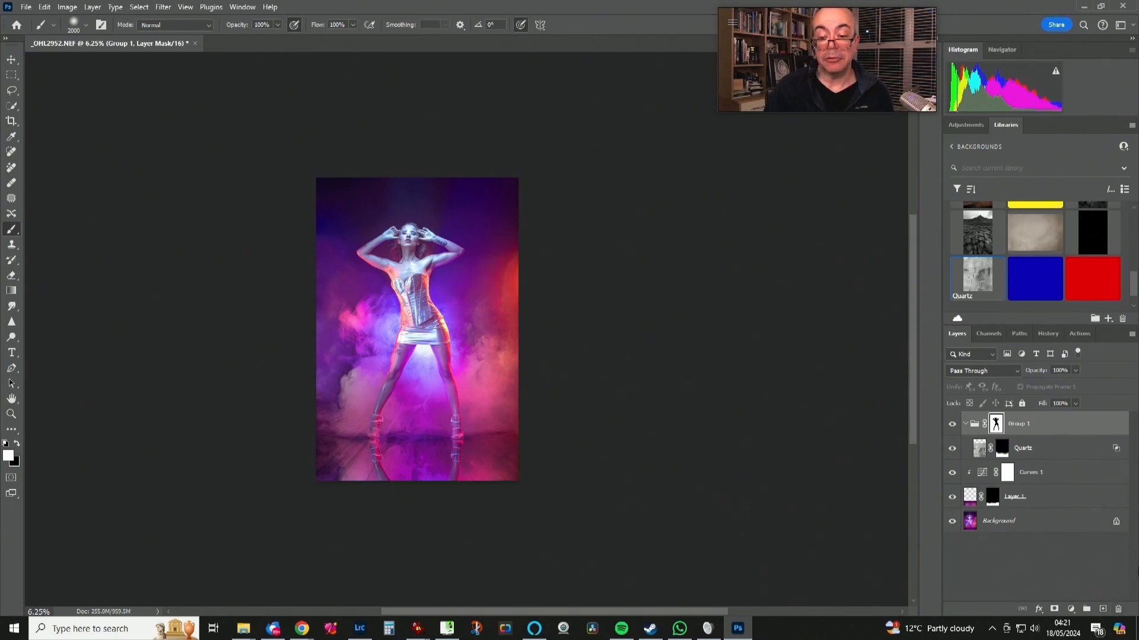
{"action": "left_click", "coordinate": [1030, 525]}
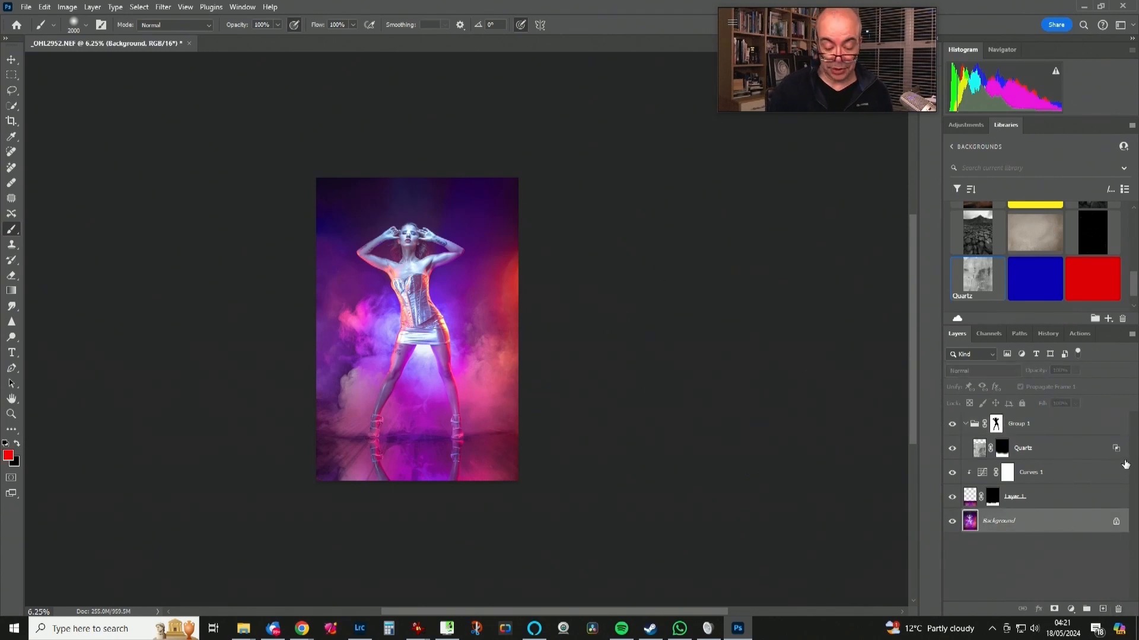
{"action": "key", "text": "ctrl+j"}
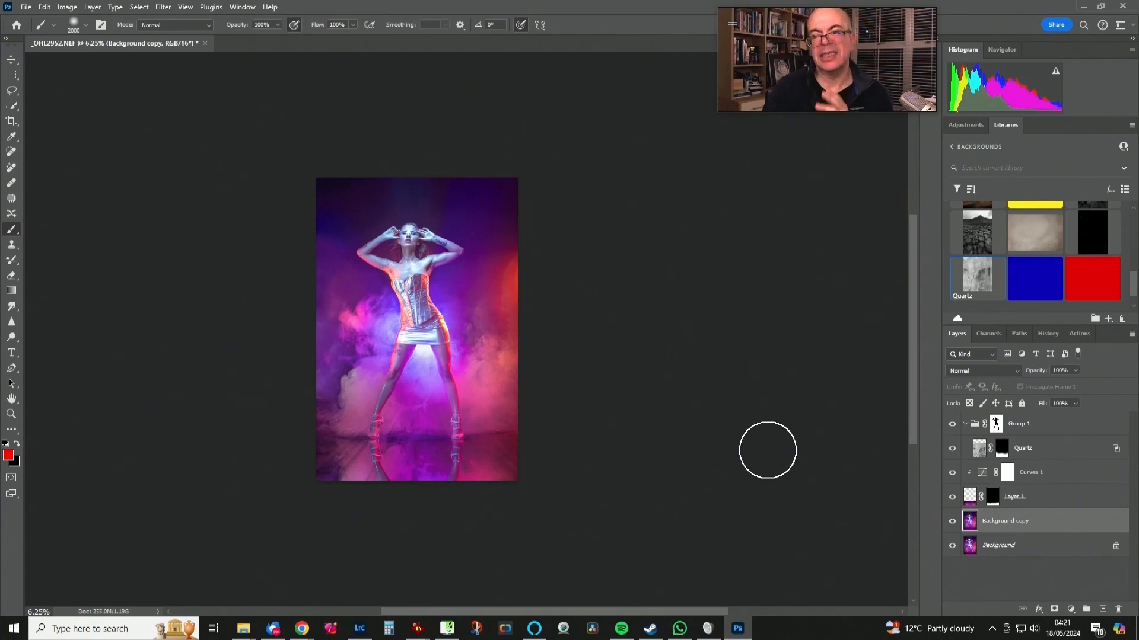
Flatten the image and duplicate the flattened Background onto a new layer.
{"action": "left_click", "coordinate": [92, 7]}
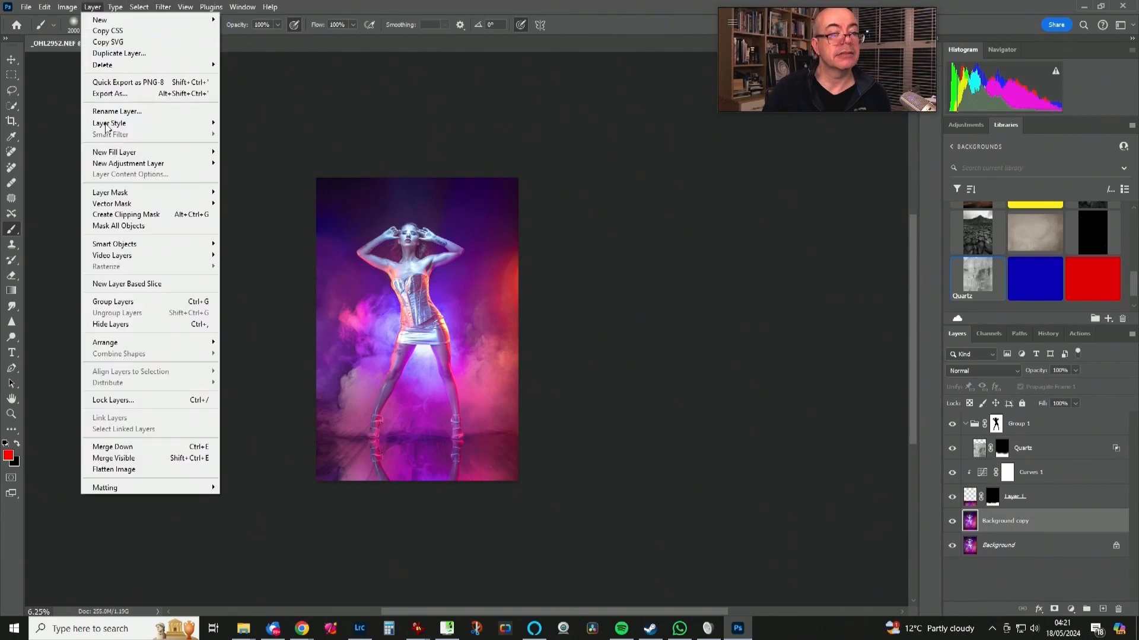
{"action": "left_click", "coordinate": [143, 469]}
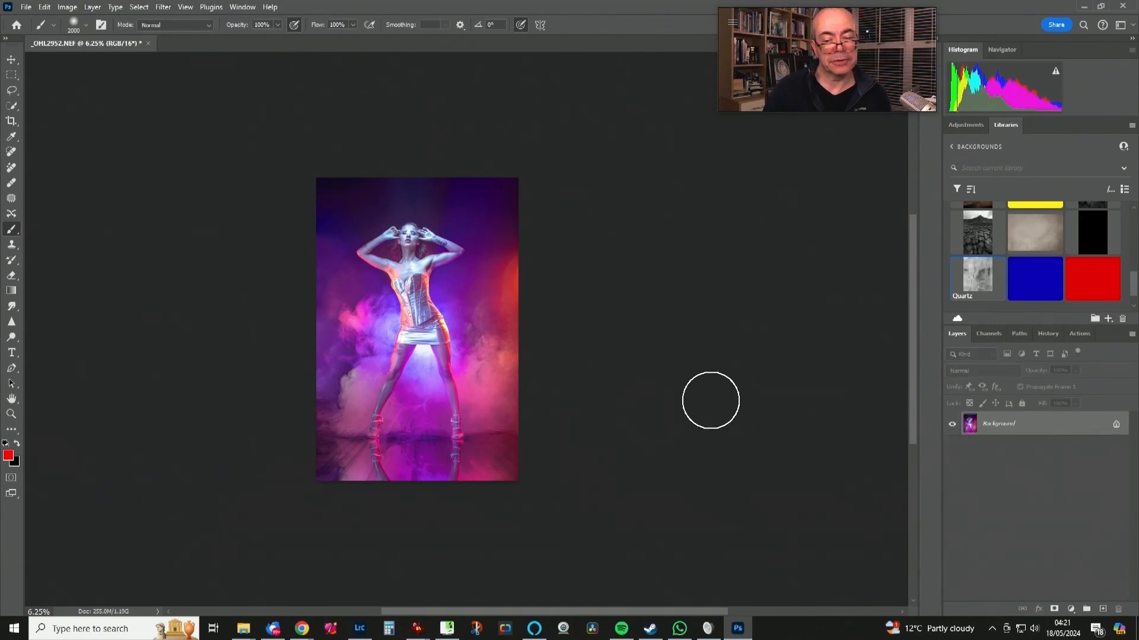
{"action": "key", "text": "ctrl+j"}
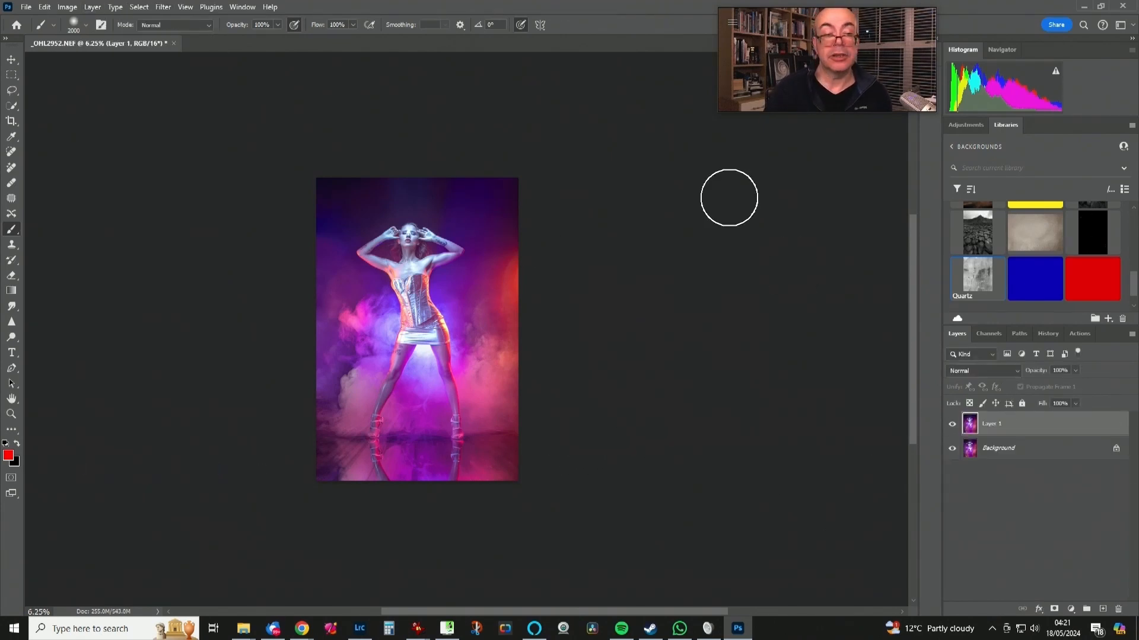
Open the duplicated layer in the Boris FX Optics filter.
{"action": "left_click", "coordinate": [163, 7]}
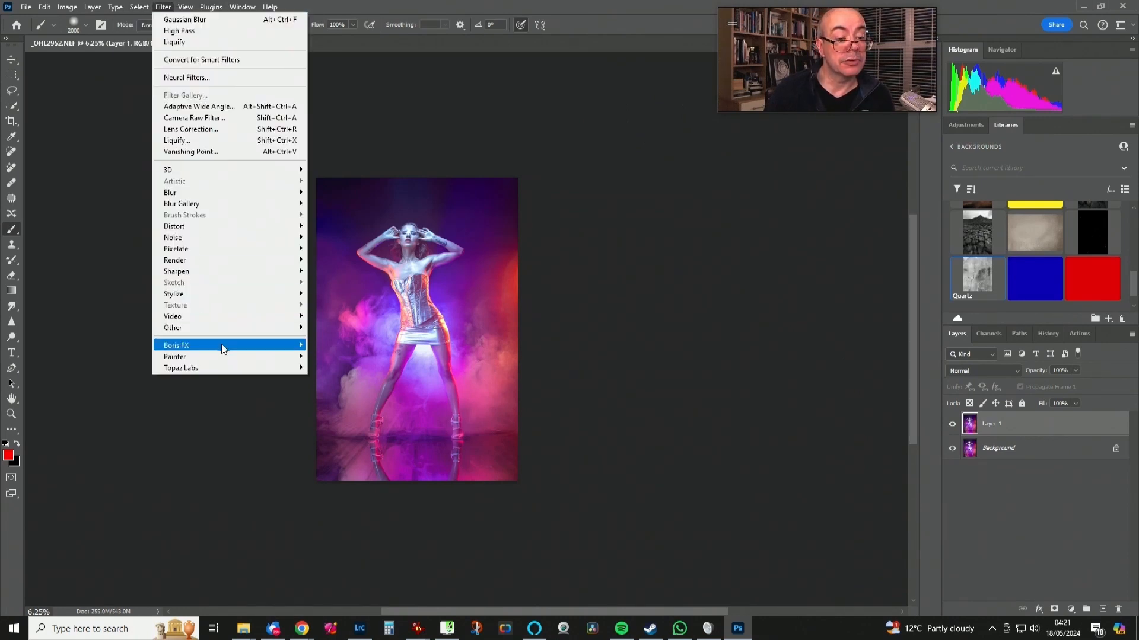
{"action": "mouse_move", "coordinate": [227, 346]}
{"action": "left_click", "coordinate": [328, 345]}
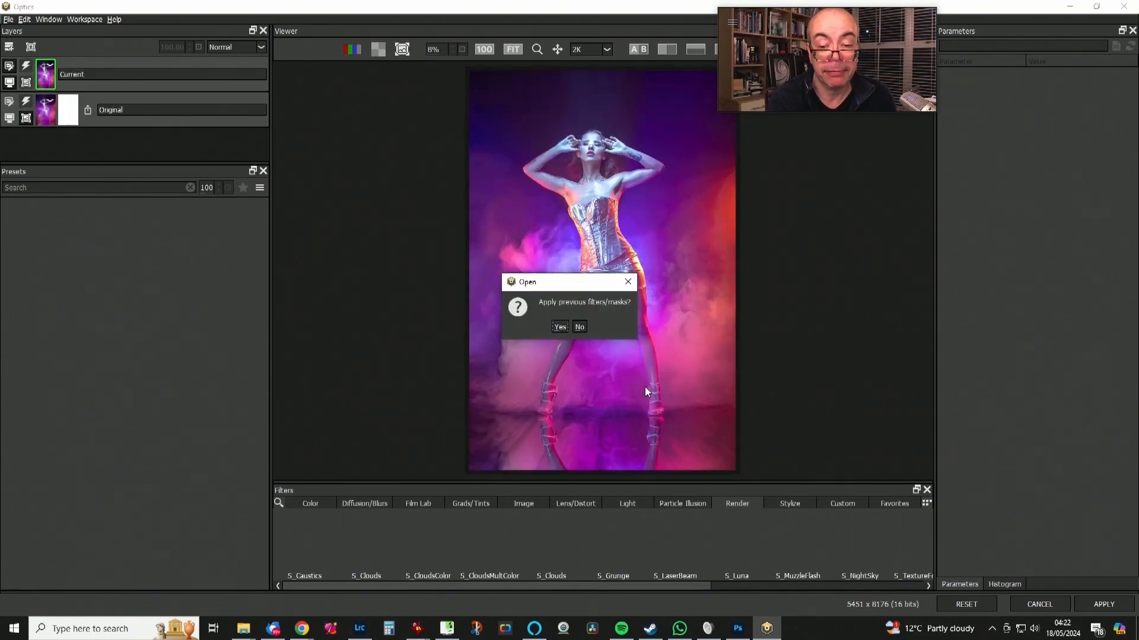
Decline to reapply the previous filters and masks, and add the S_NightSky render filter to the current layer.
{"action": "left_click", "coordinate": [580, 327]}
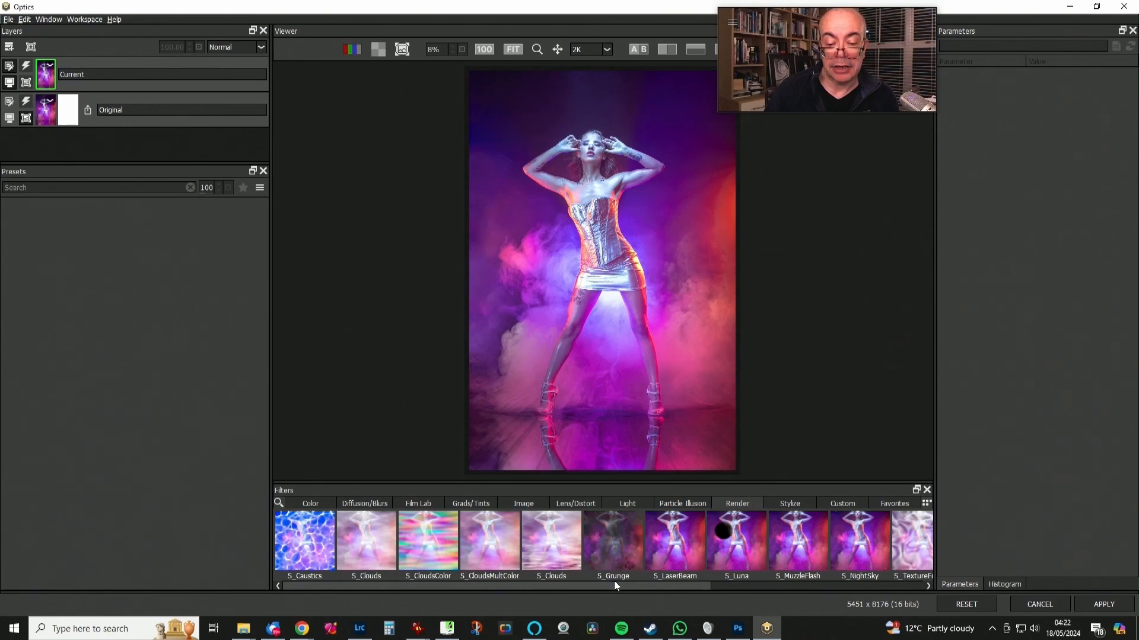
{"action": "left_click_drag", "start_coordinate": [614, 581], "coordinate": [833, 592]}
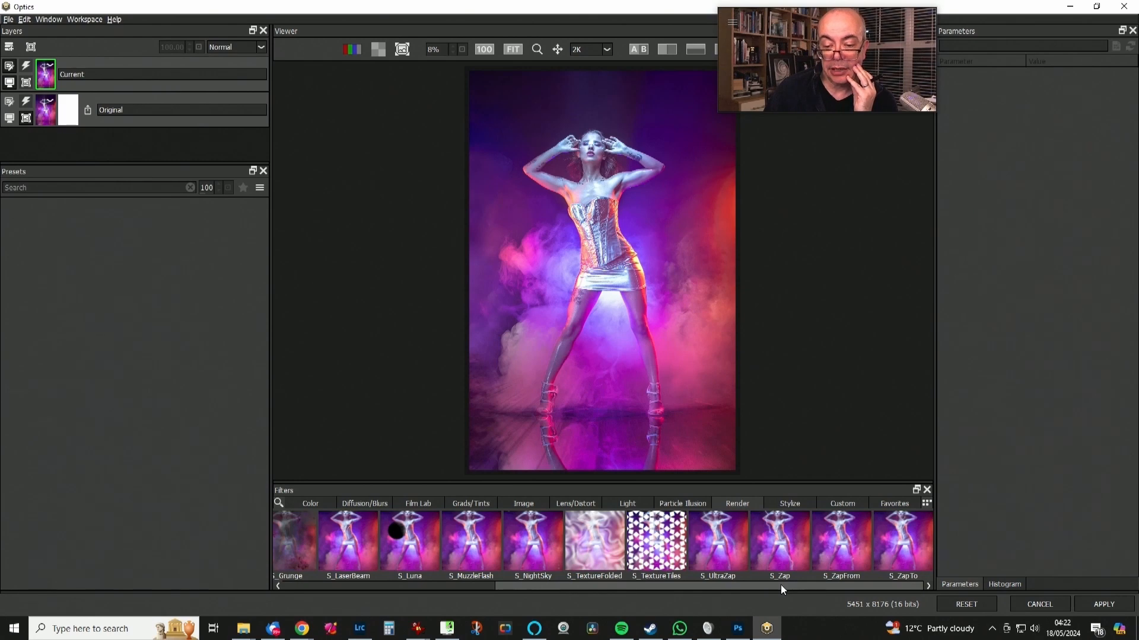
{"action": "left_click", "coordinate": [538, 535]}
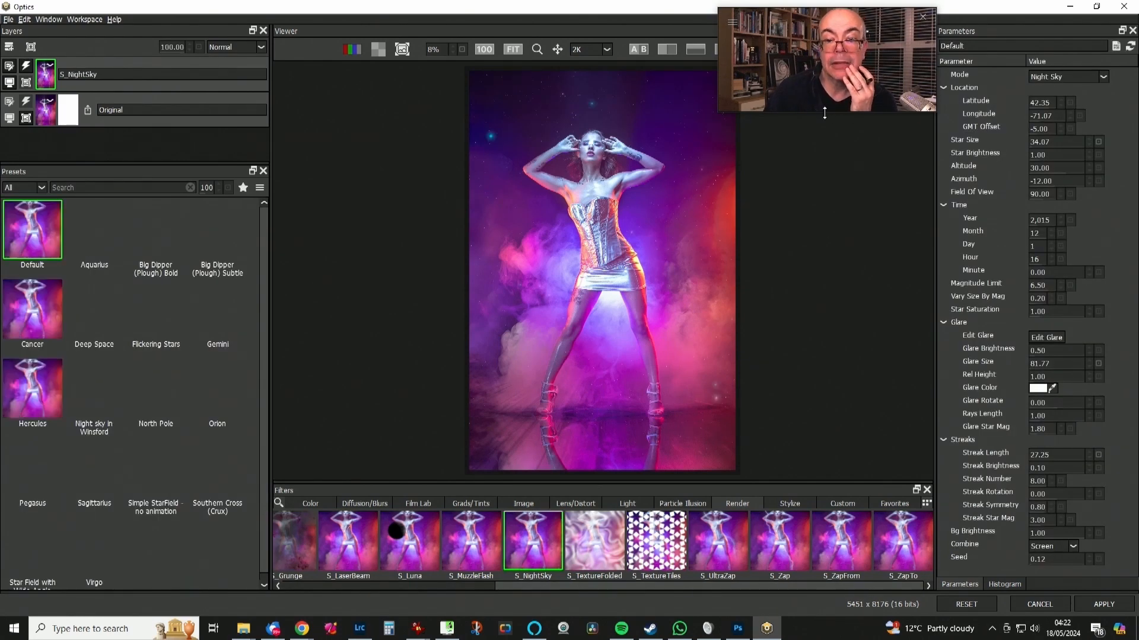
Postpone the Windows upgrade notice and choose the Night sky in Winsford preset.
{"action": "left_click_drag", "start_coordinate": [820, 17], "coordinate": [875, 23]}
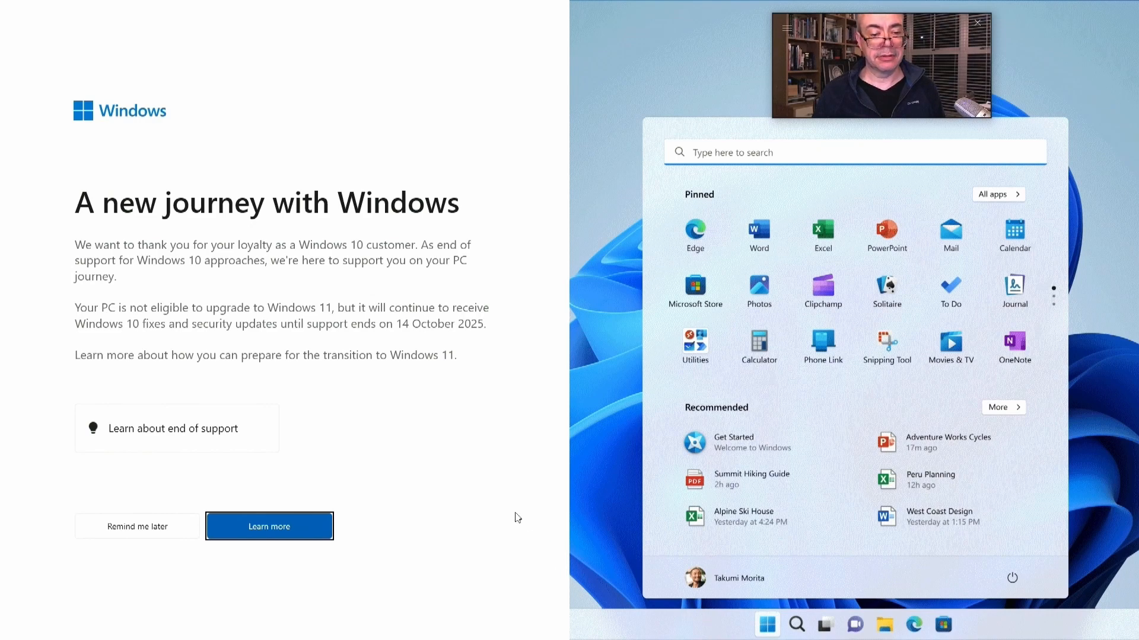
{"action": "left_click", "coordinate": [131, 524]}
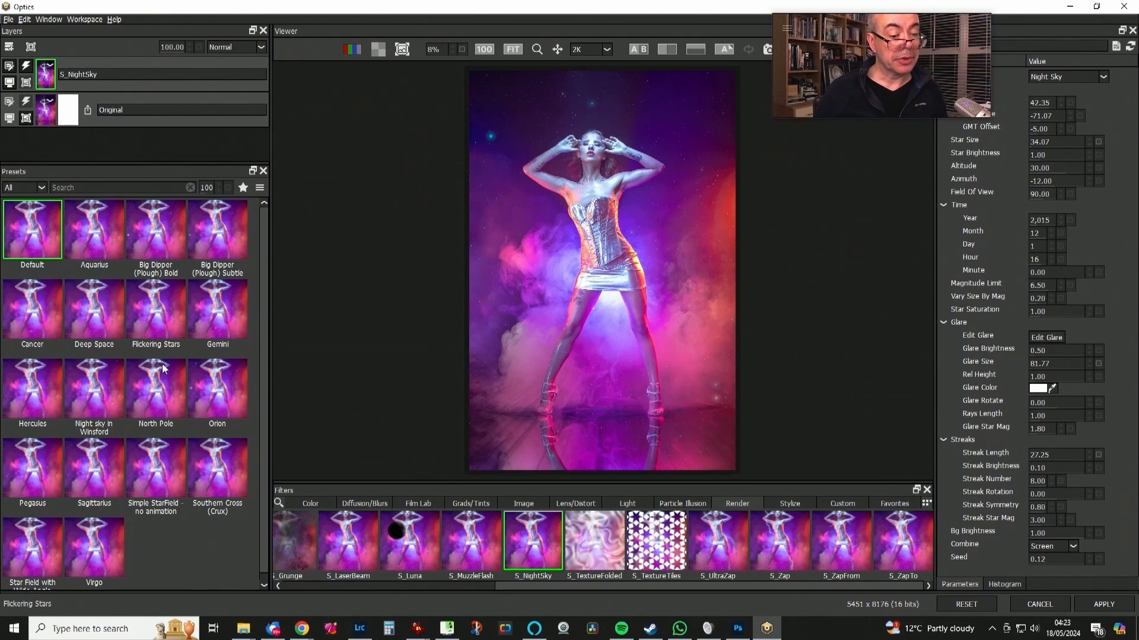
{"action": "left_click", "coordinate": [100, 386]}
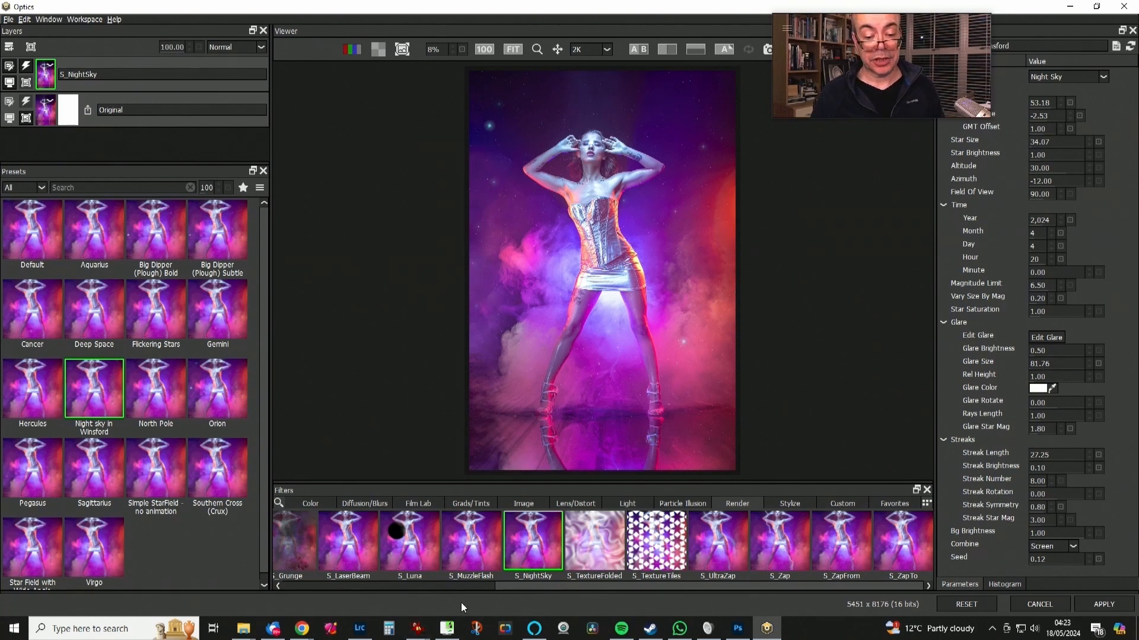
Switch to Lightroom Classic, look up the capture date and time of _OHL2952.NEF, and return to the filter window.
{"action": "mouse_move", "coordinate": [362, 633]}
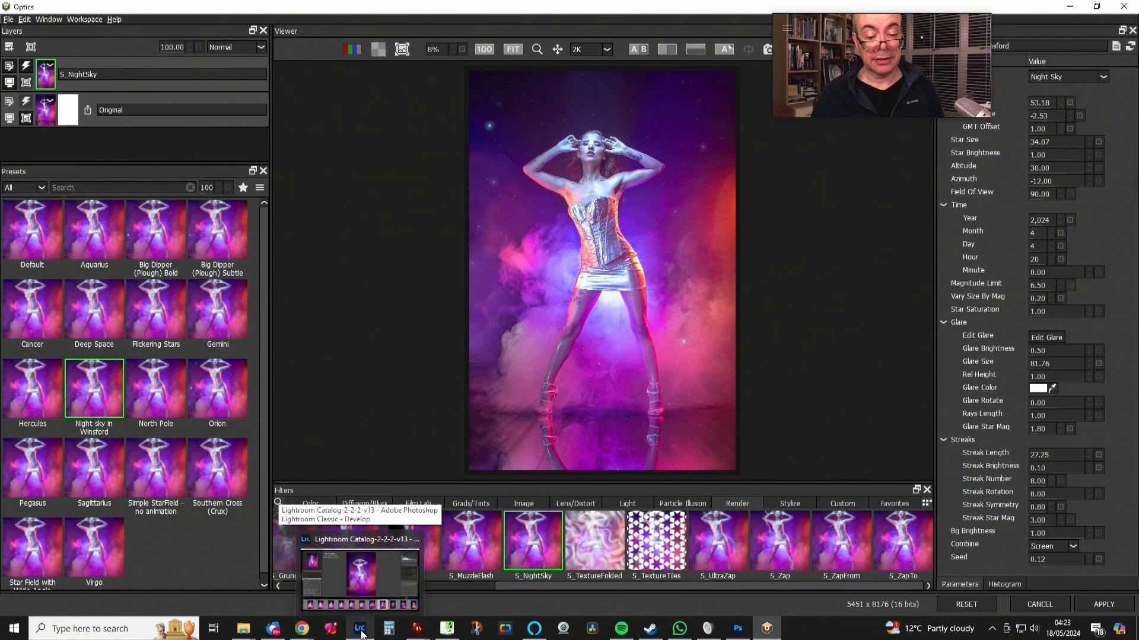
{"action": "left_click", "coordinate": [361, 633]}
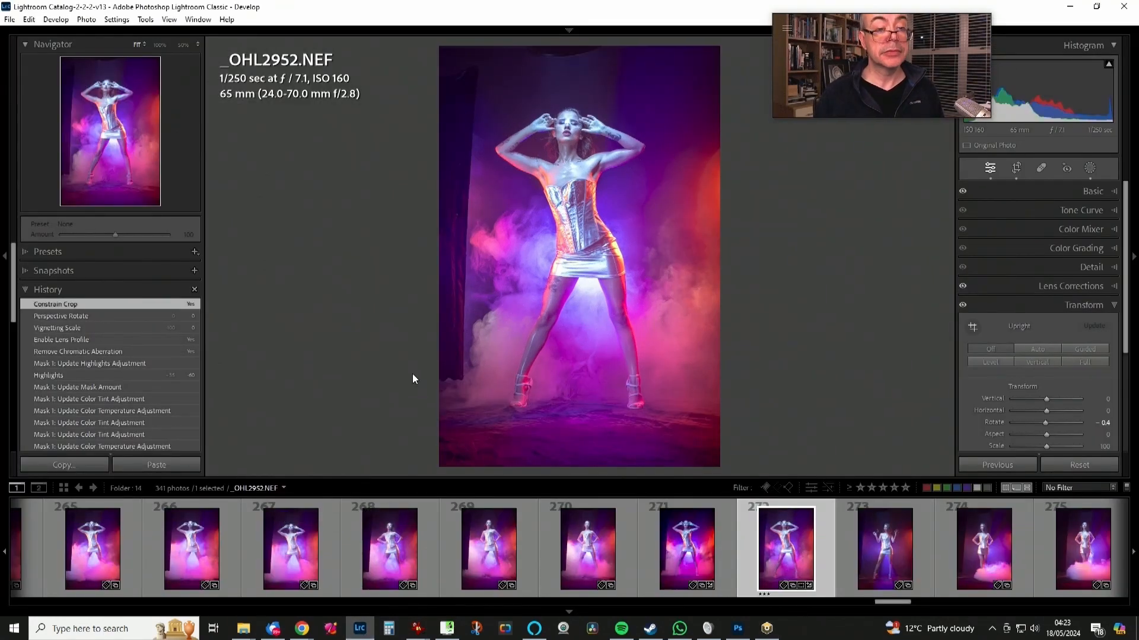
{"action": "key", "text": "i"}
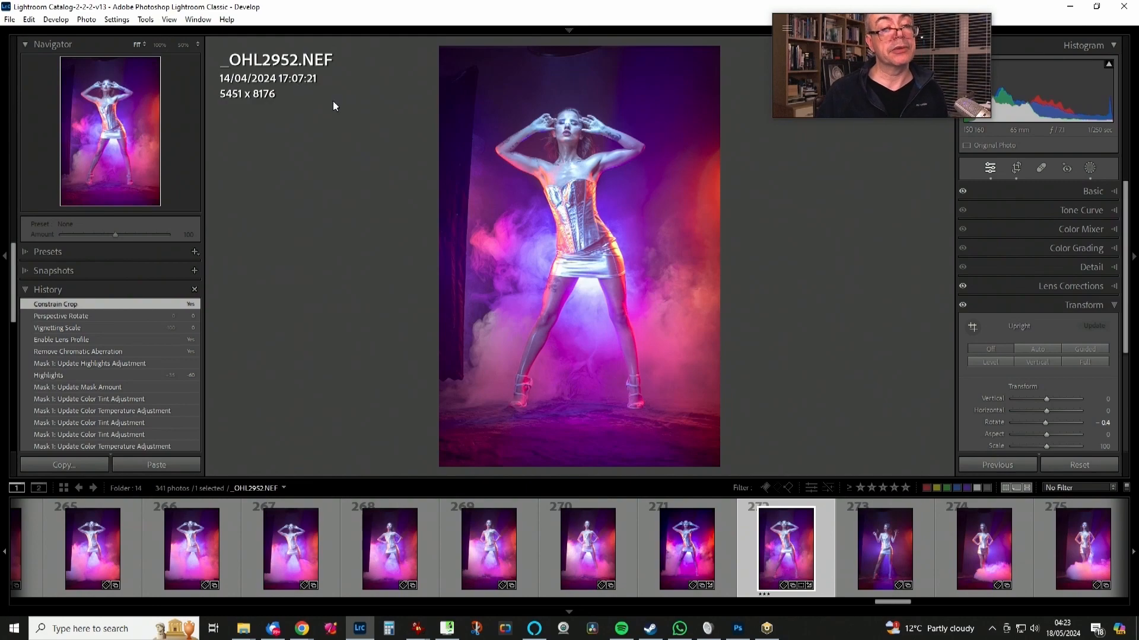
{"action": "left_click", "coordinate": [1071, 9]}
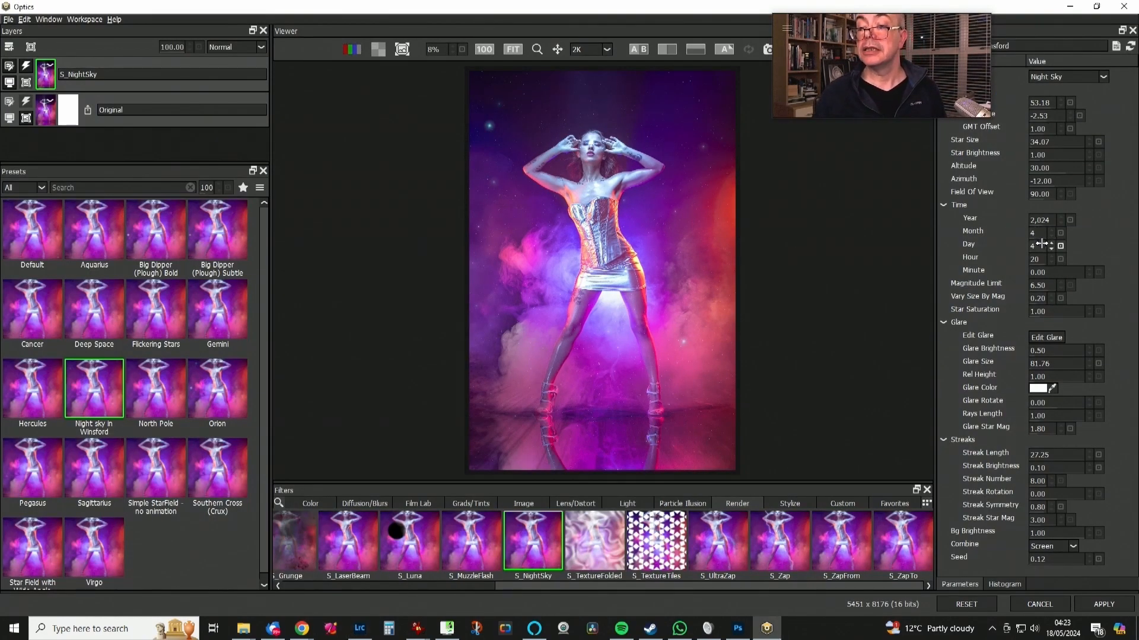
Set the night sky's day to 14, hour to 17 and minute to 7.
{"action": "left_click", "coordinate": [1035, 245]}
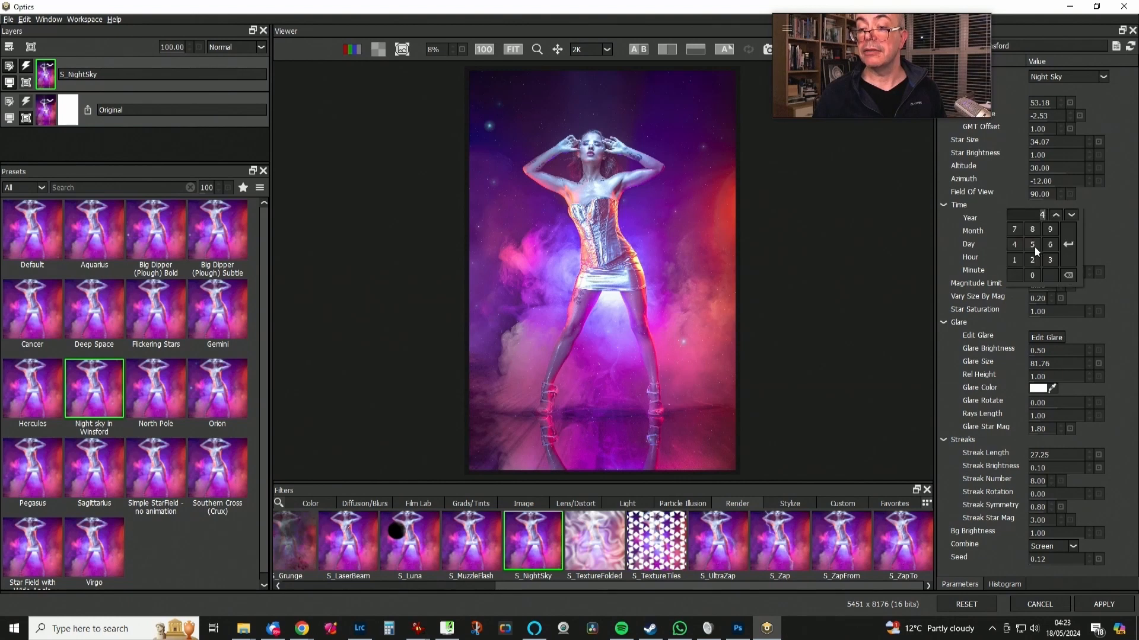
{"action": "left_click", "coordinate": [1067, 245]}
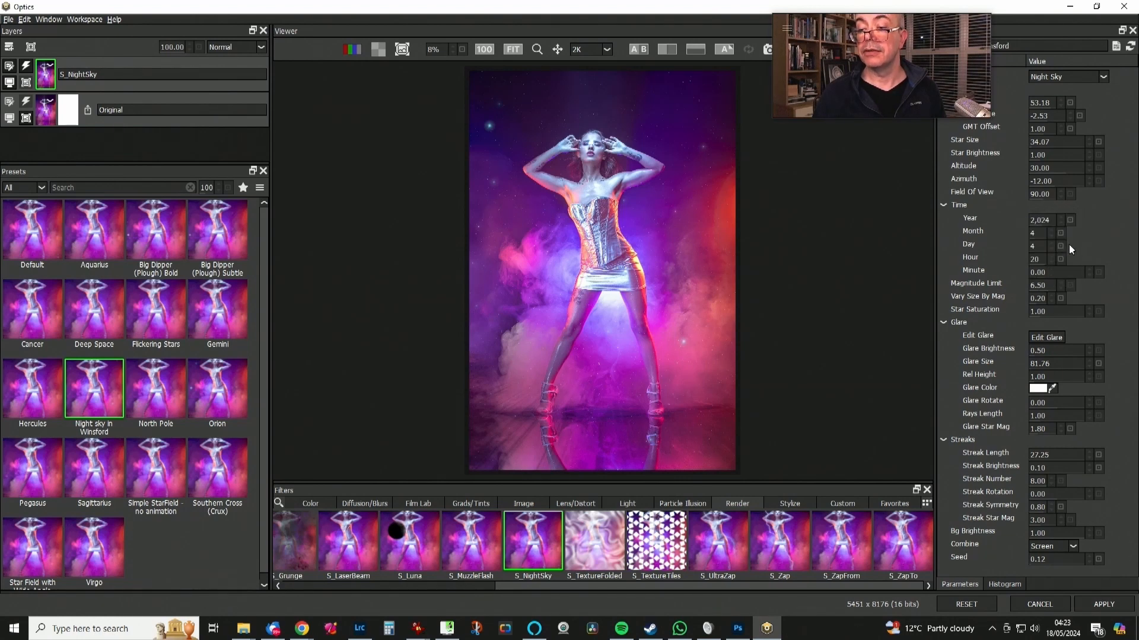
{"action": "left_click", "coordinate": [1035, 260]}
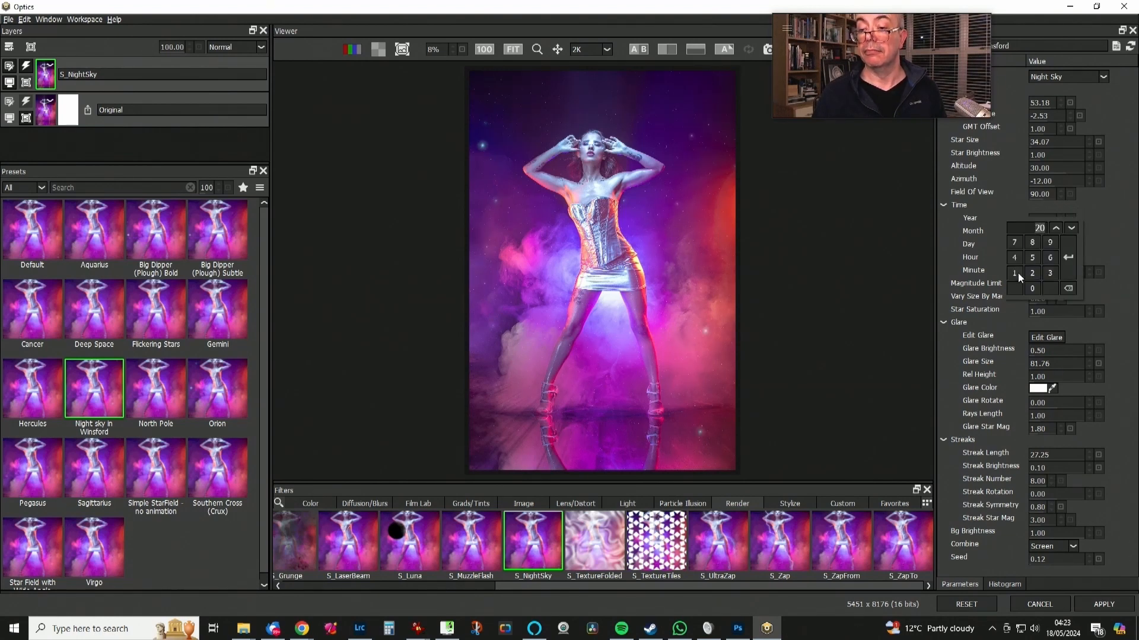
{"action": "left_click", "coordinate": [1013, 272]}
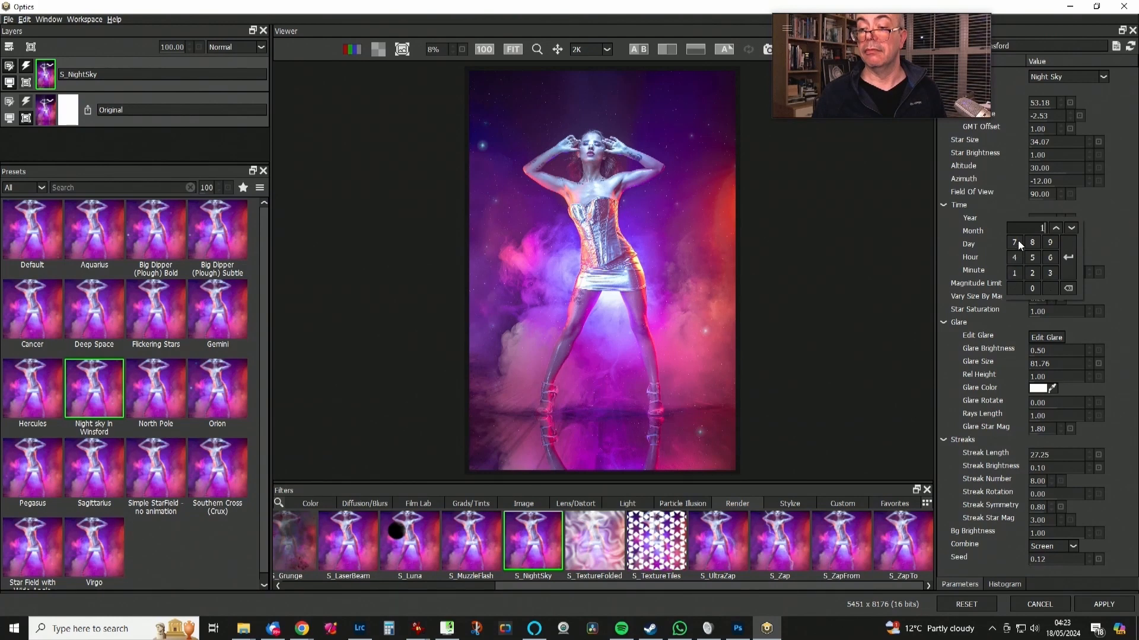
{"action": "left_click", "coordinate": [1069, 256]}
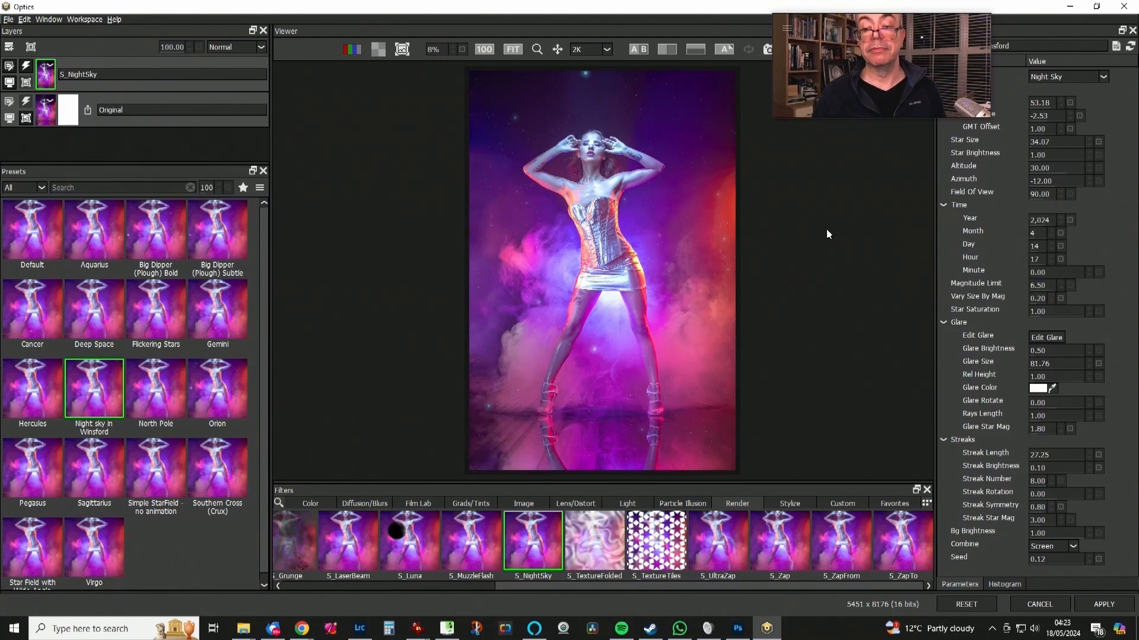
{"action": "left_click", "coordinate": [1038, 275]}
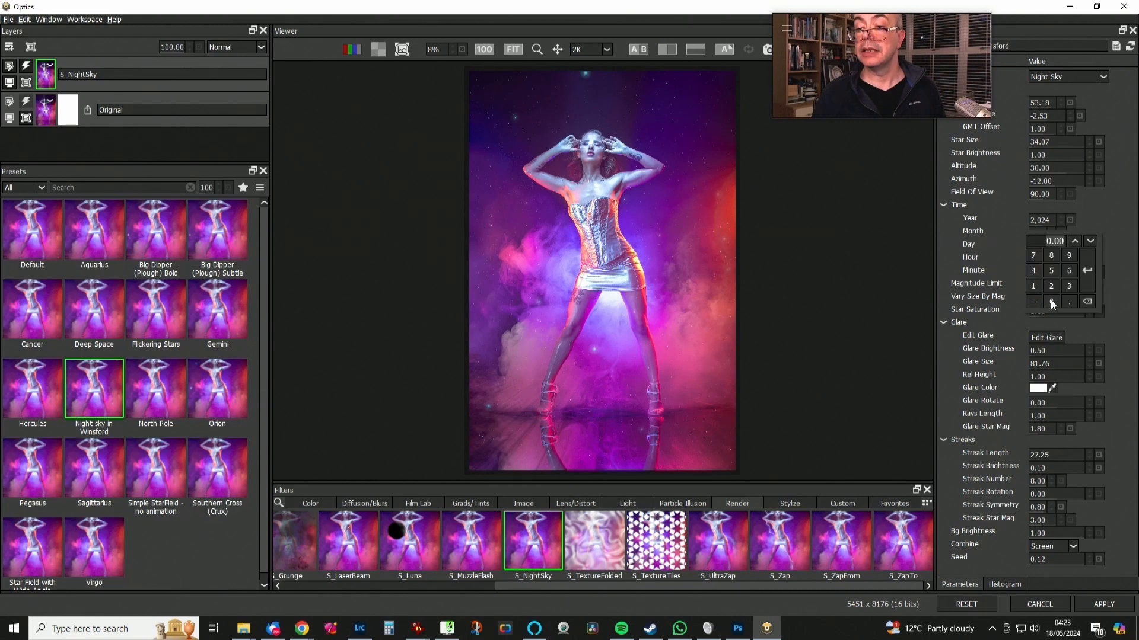
{"action": "left_click", "coordinate": [1092, 272]}
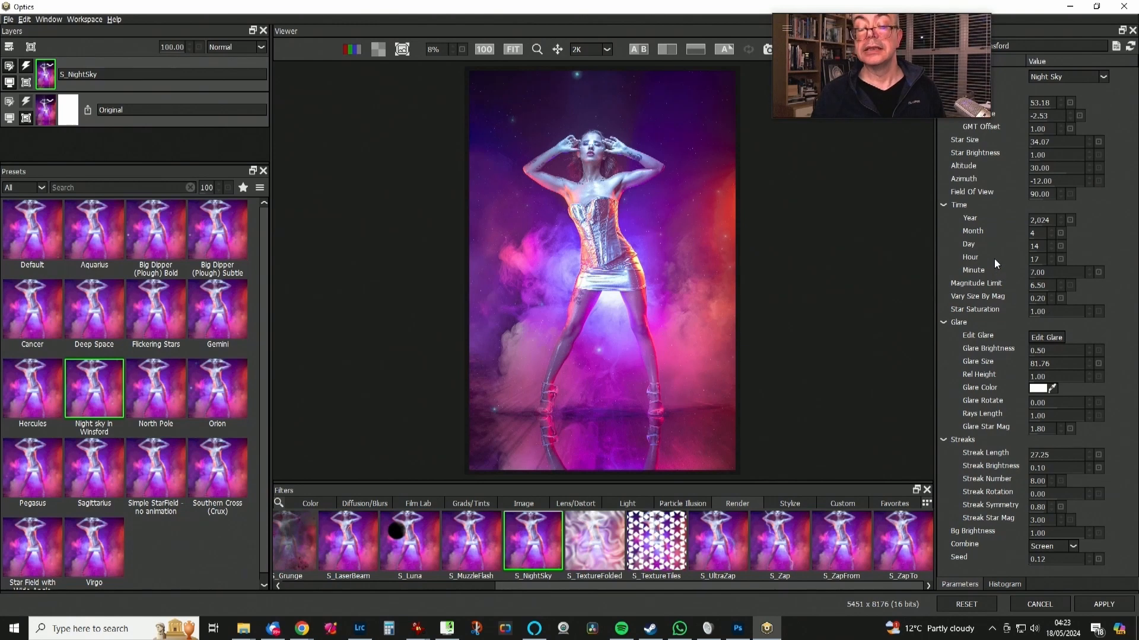
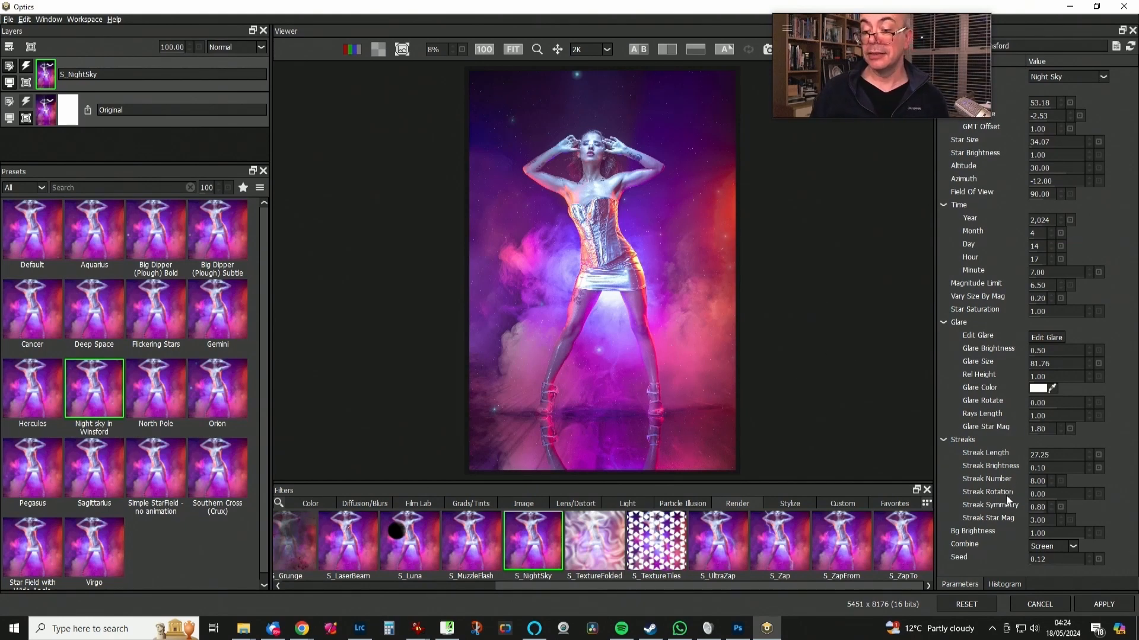
Set the night sky's Bg Brightness to 0 and apply the filter to the Photoshop layer.
{"action": "left_click_drag", "start_coordinate": [1052, 534], "coordinate": [939, 531]}
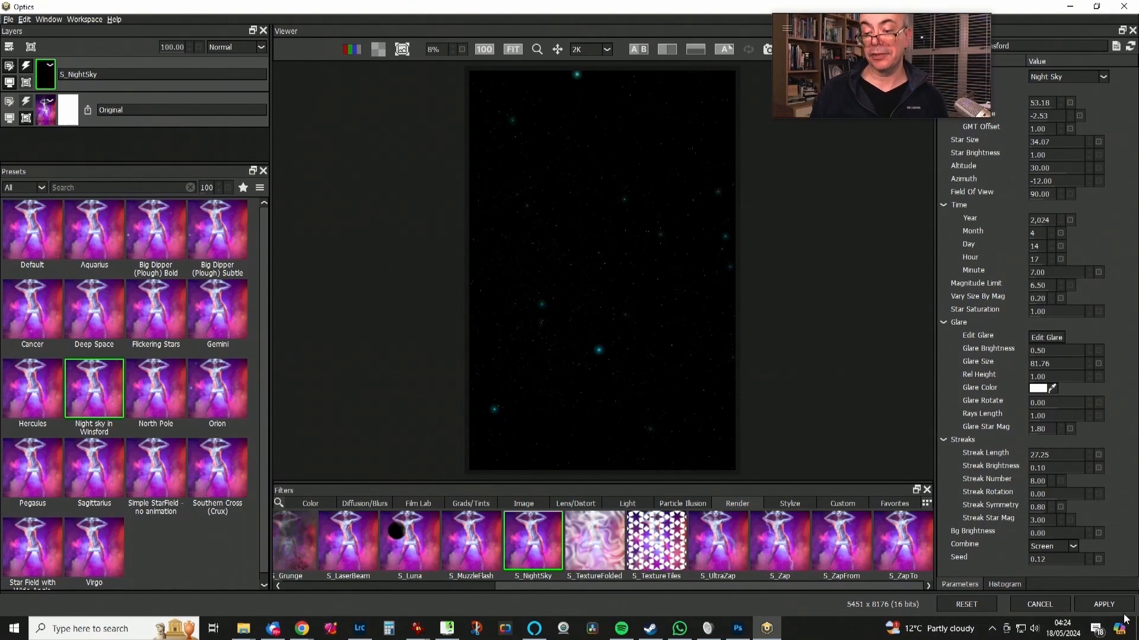
{"action": "left_click", "coordinate": [1104, 604]}
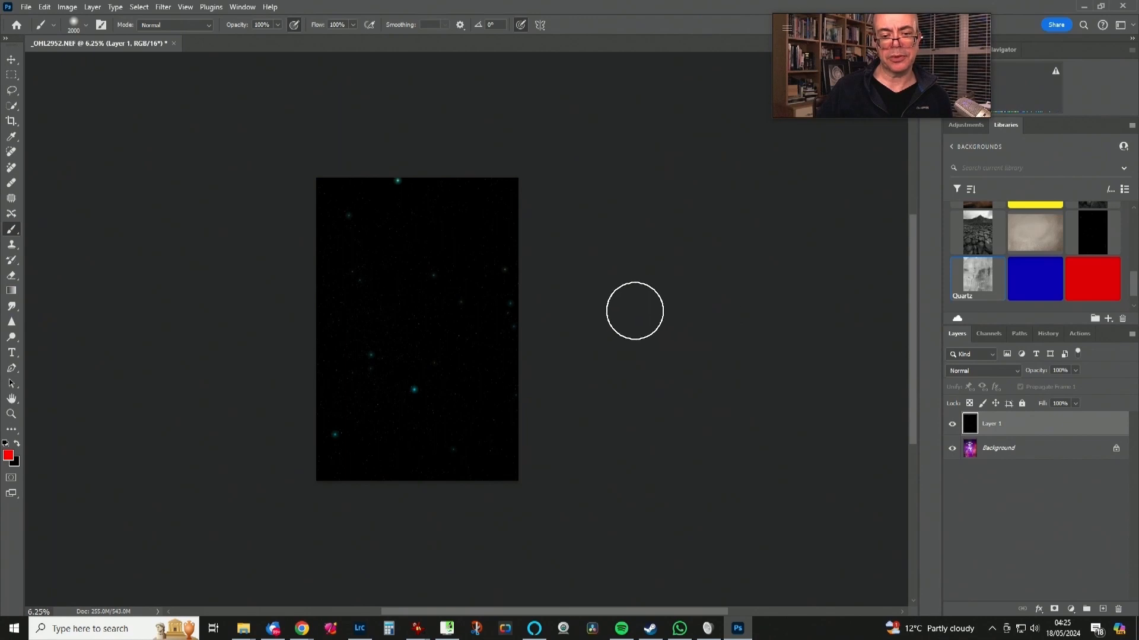
Set Layer 1's blend mode to Screen and check the stars over the portrait up close and in full.
{"action": "left_click", "coordinate": [969, 371]}
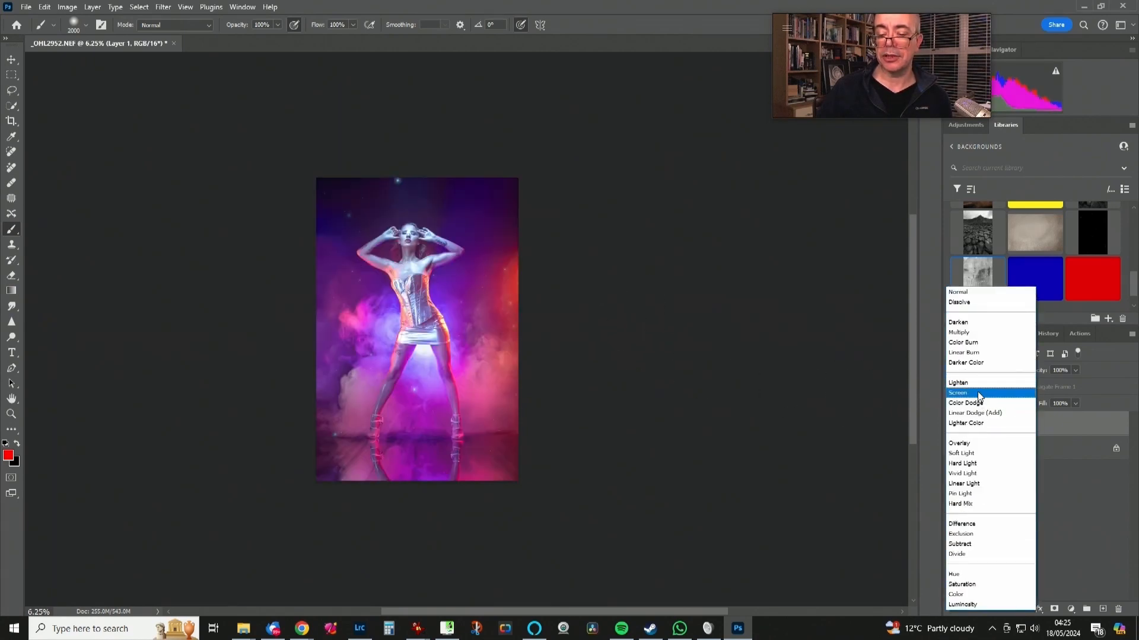
{"action": "left_click", "coordinate": [977, 391]}
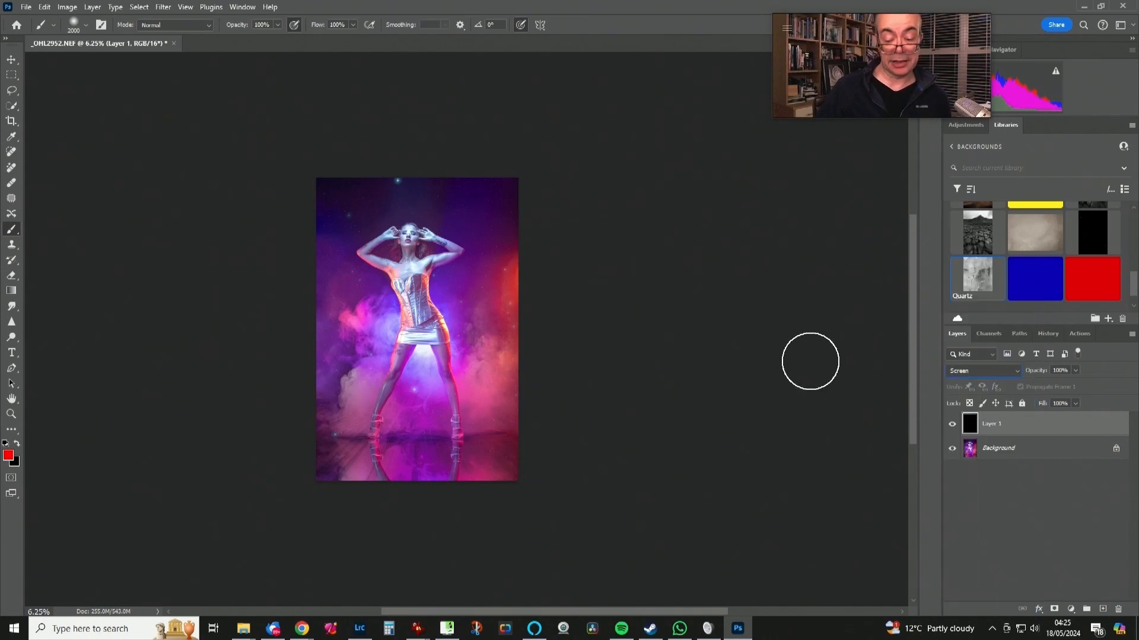
{"action": "key", "text": "ctrl+plus"}
{"action": "key", "text": "ctrl+plus"}
{"action": "key", "text": "ctrl+plus"}
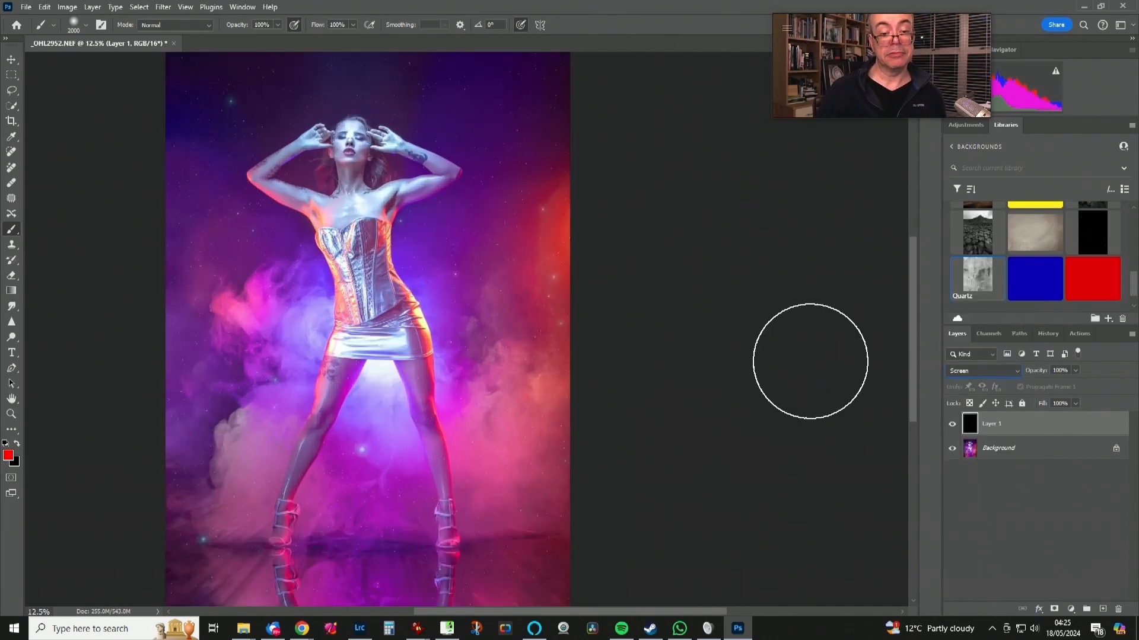
{"action": "key", "text": "ctrl+minus"}
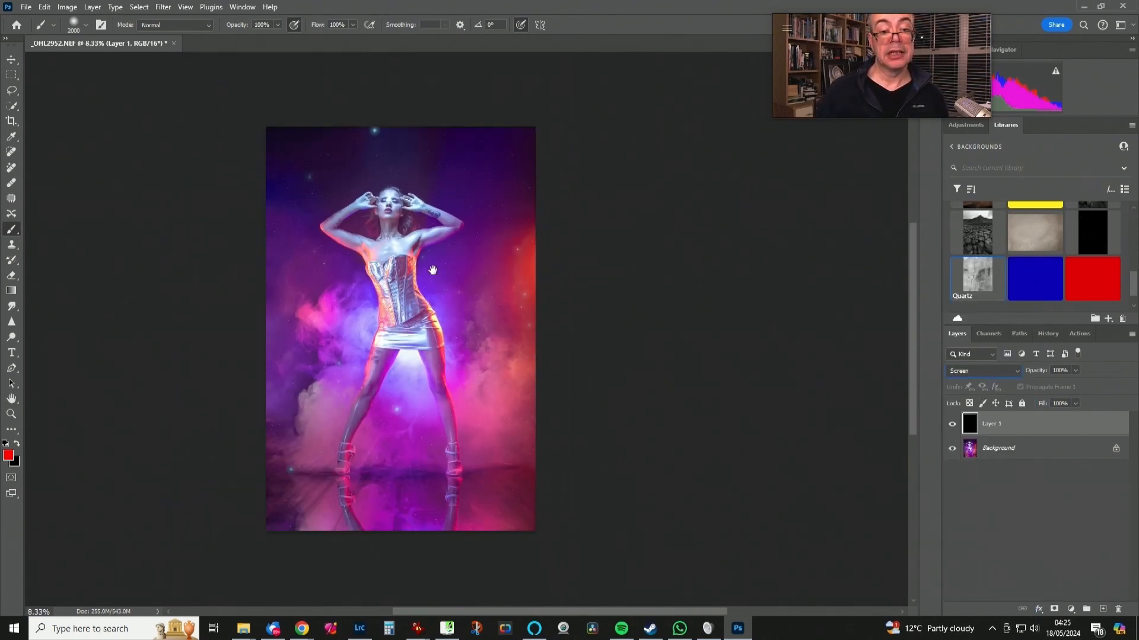
{"action": "left_click_drag", "start_coordinate": [433, 270], "coordinate": [581, 259]}
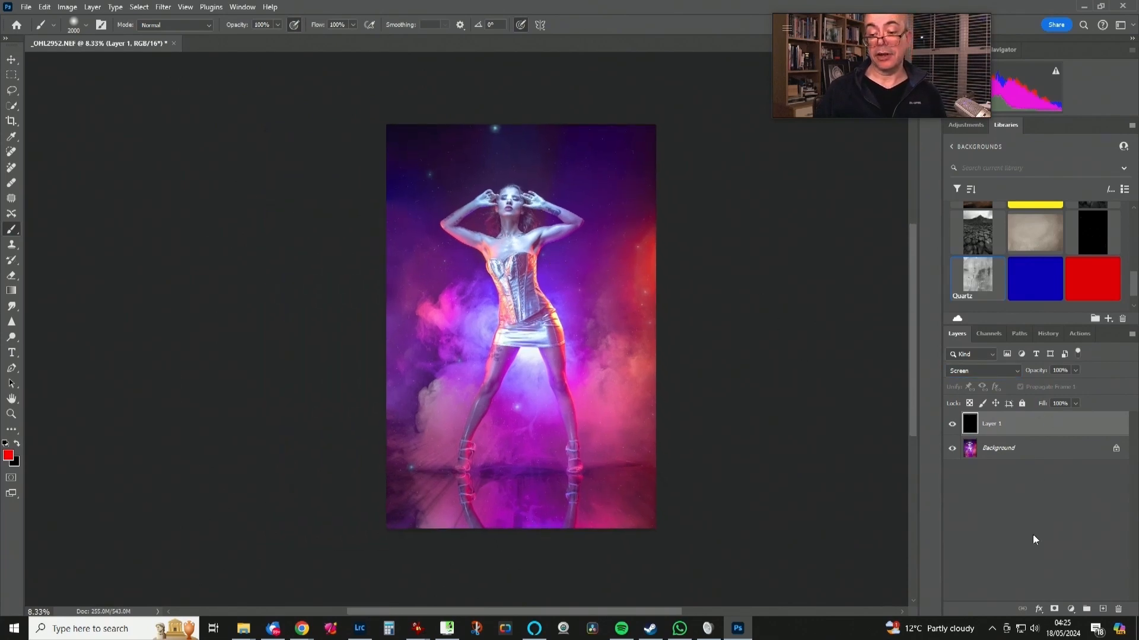
Add a layer mask to Layer 1 and paint out the bright star at the image's upper edge with a 700 px black brush.
{"action": "left_click", "coordinate": [1054, 610]}
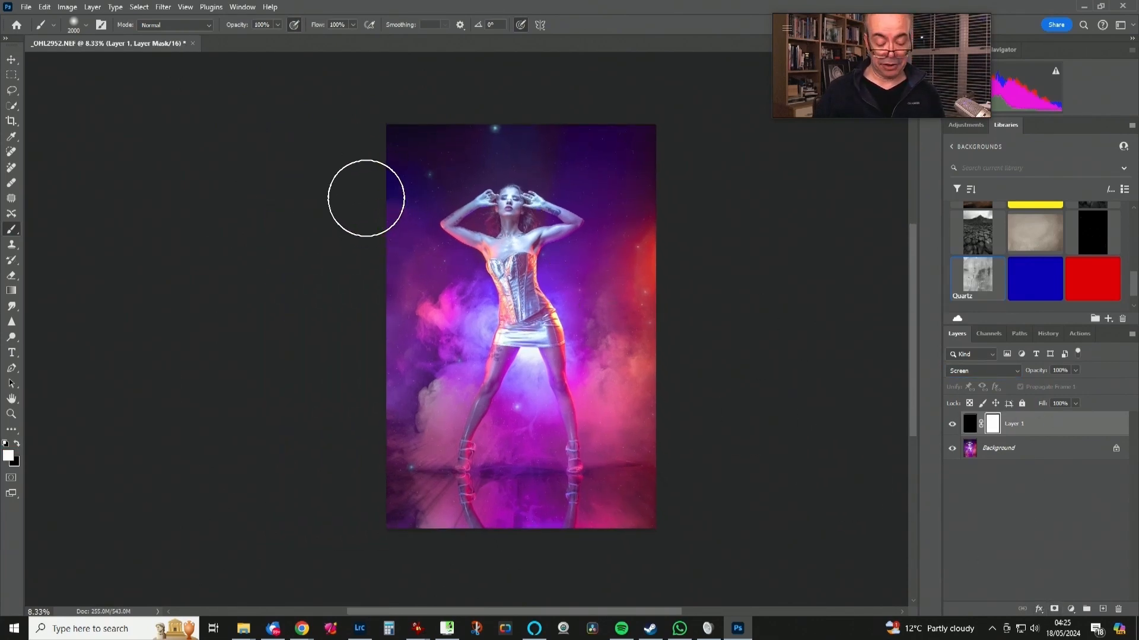
{"action": "key", "text": "x"}
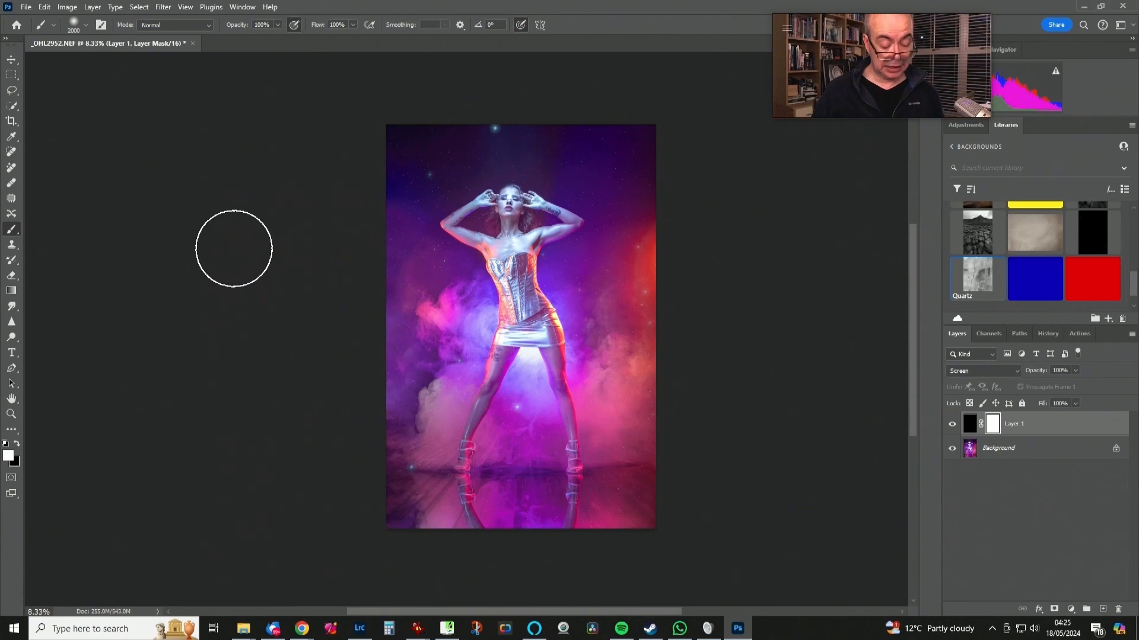
{"action": "key", "text": "bracketleft"}
{"action": "key", "text": "bracketleft"}
{"action": "key", "text": "bracketleft"}
{"action": "key", "text": "bracketleft"}
{"action": "key", "text": "bracketleft"}
{"action": "key", "text": "bracketleft"}
{"action": "key", "text": "bracketleft"}
{"action": "key", "text": "bracketleft"}
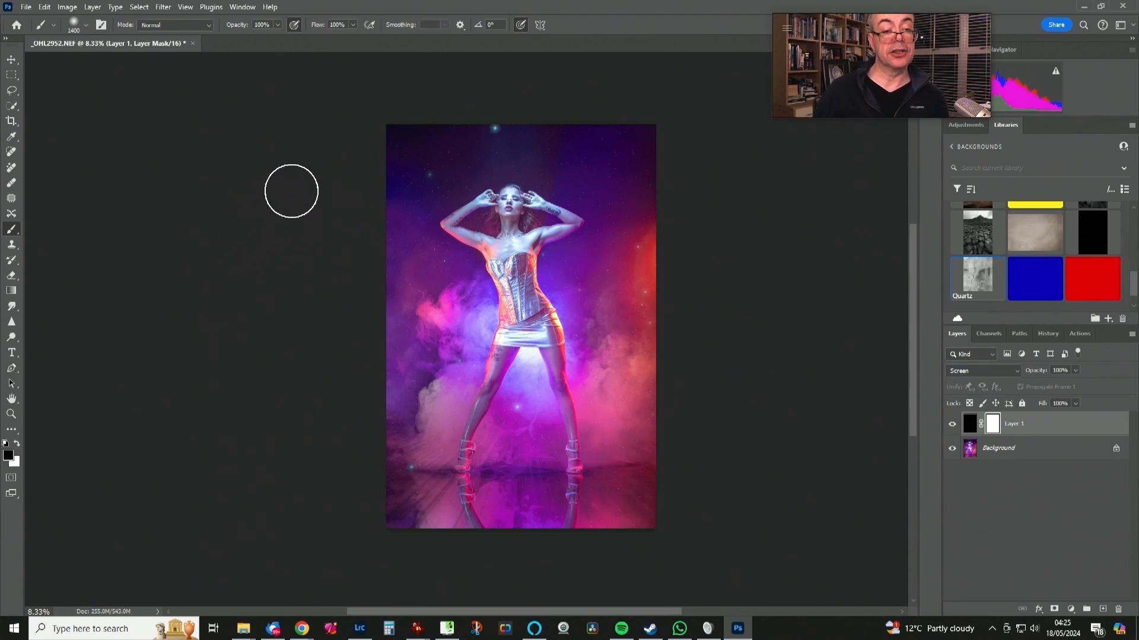
{"action": "key", "text": "bracketleft"}
{"action": "key", "text": "bracketleft"}
{"action": "key", "text": "bracketleft"}
{"action": "key", "text": "bracketleft"}
{"action": "key", "text": "bracketleft"}
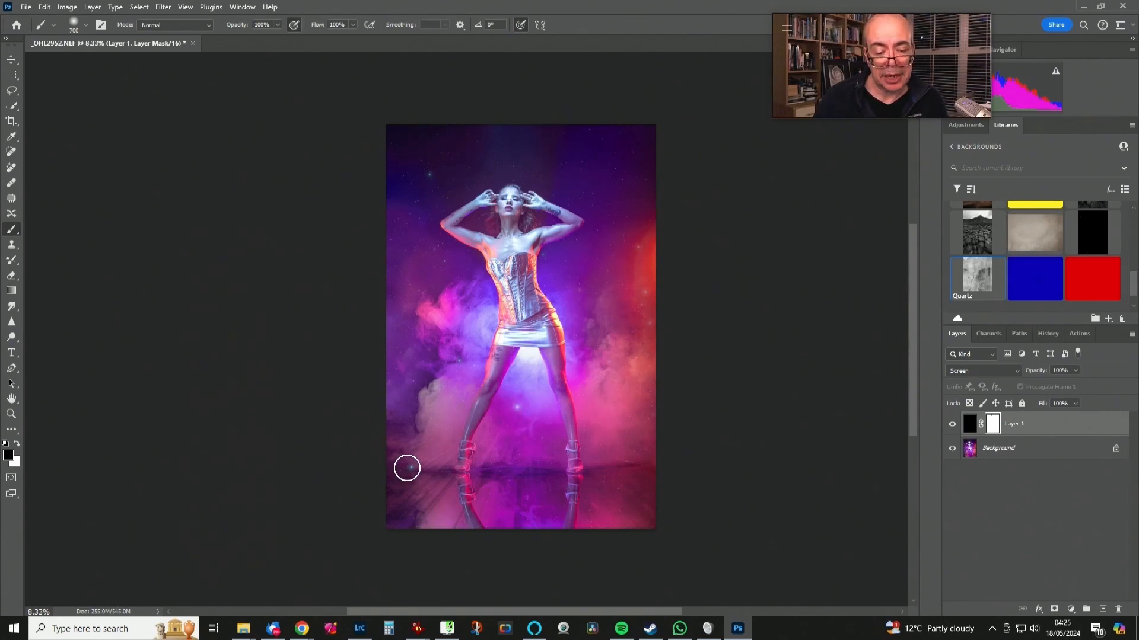
Reduce the brush to 400 px and mask out the bright star near the floor line at the image's left edge.
{"action": "key", "text": "bracketleft"}
{"action": "key", "text": "bracketleft"}
{"action": "key", "text": "bracketleft"}
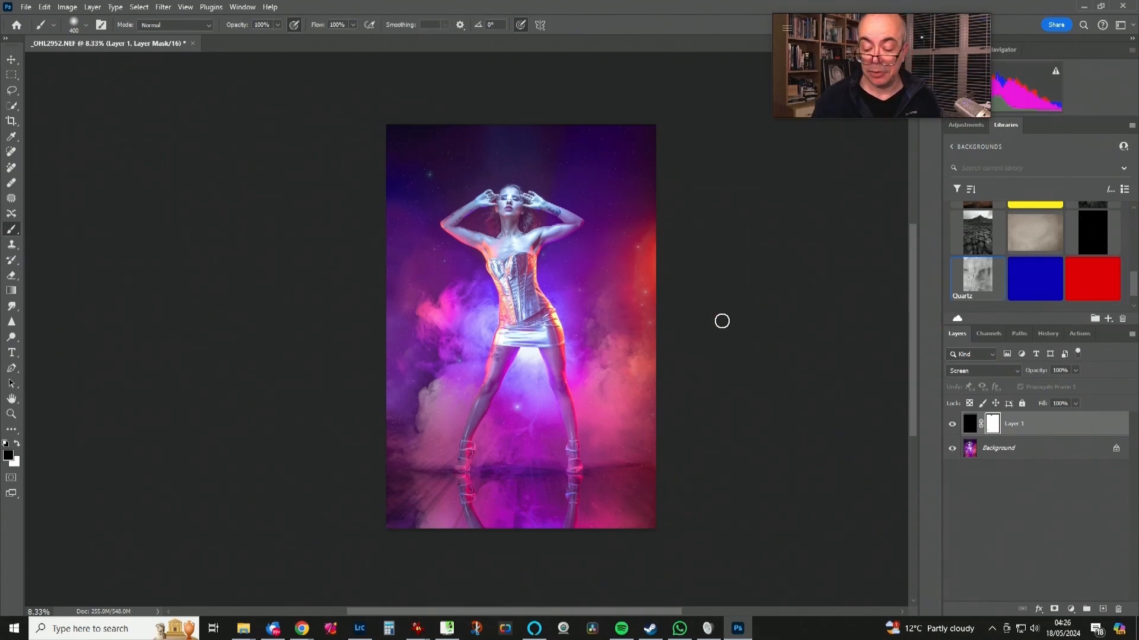
Group Layer 1, load the saved selection of the model, and add a group mask that hides the stars over her.
{"action": "key", "text": "ctrl+plus"}
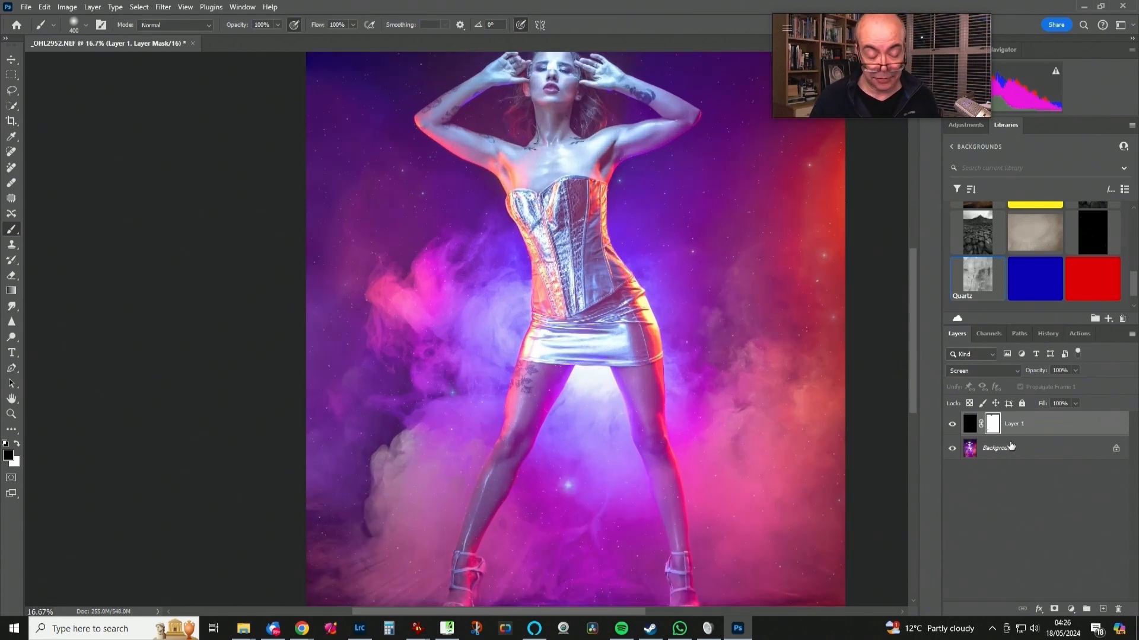
{"action": "key", "text": "ctrl+g"}
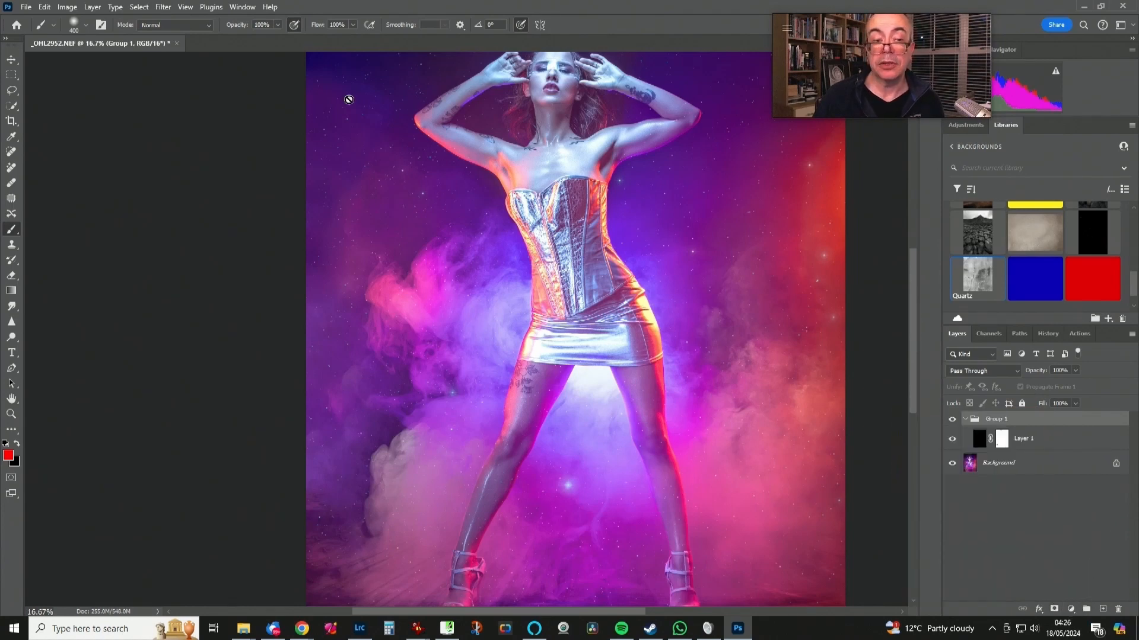
{"action": "left_click", "coordinate": [140, 7]}
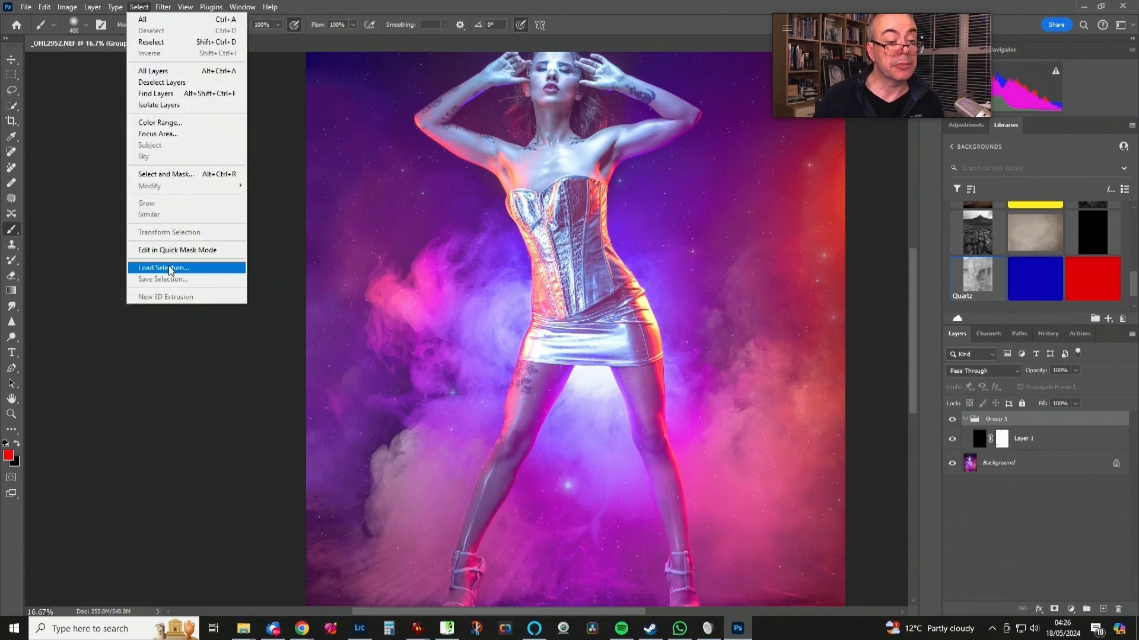
{"action": "left_click", "coordinate": [172, 268]}
{"action": "left_click", "coordinate": [586, 153]}
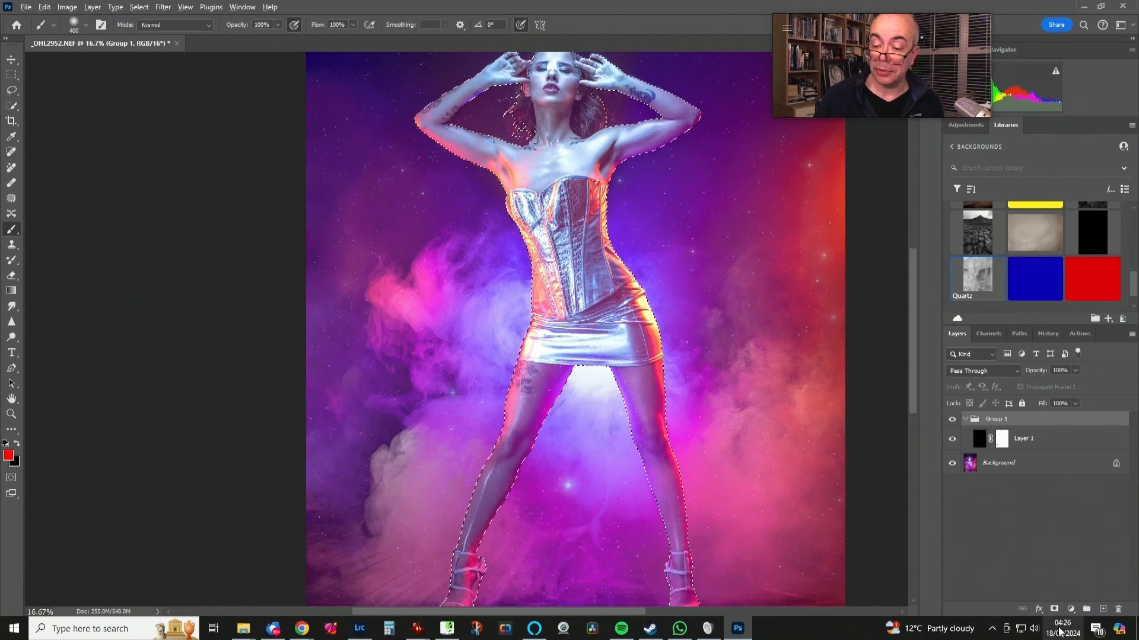
{"action": "left_click", "coordinate": [1055, 609]}
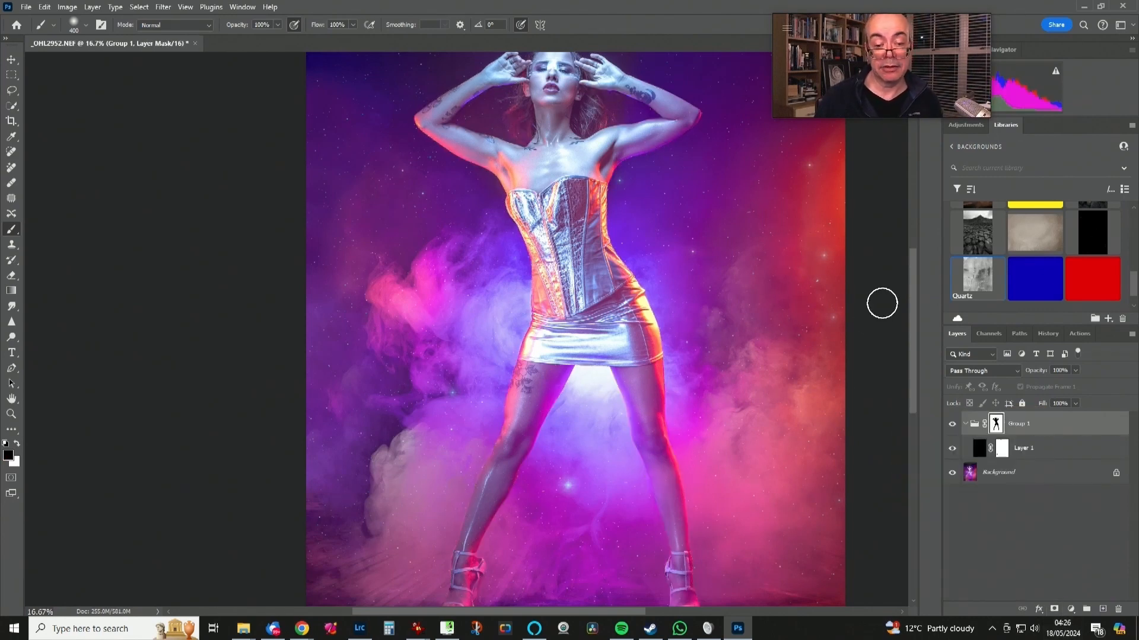
Compare the full portrait with and without the masked star overlay by toggling the visibility of Group 1.
{"action": "key", "text": "ctrl+0"}
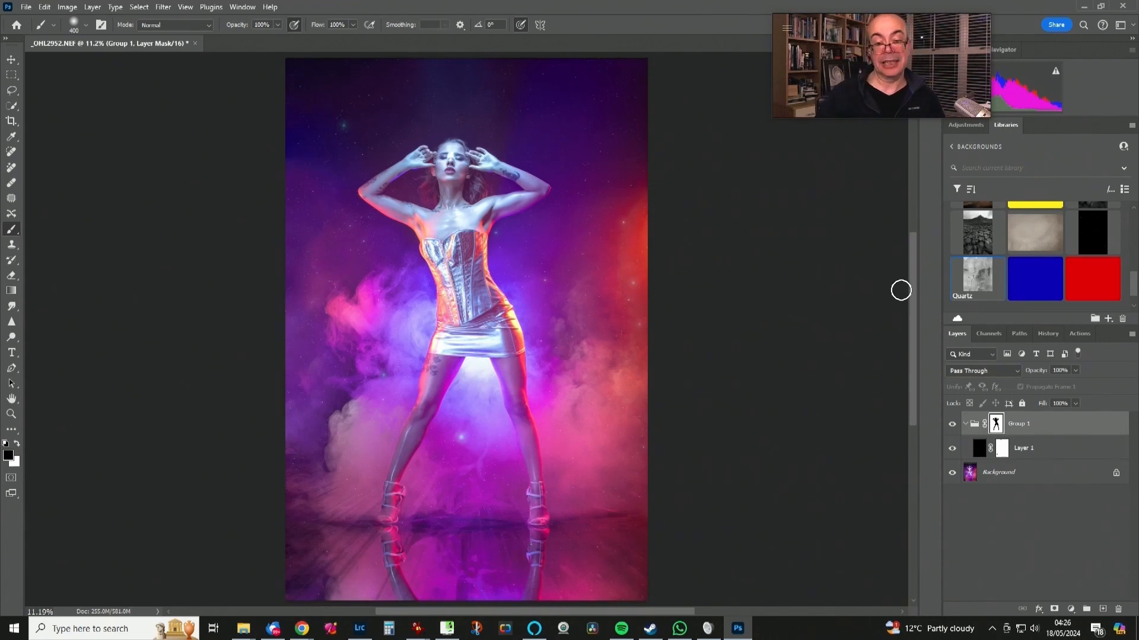
{"action": "left_click", "coordinate": [953, 425]}
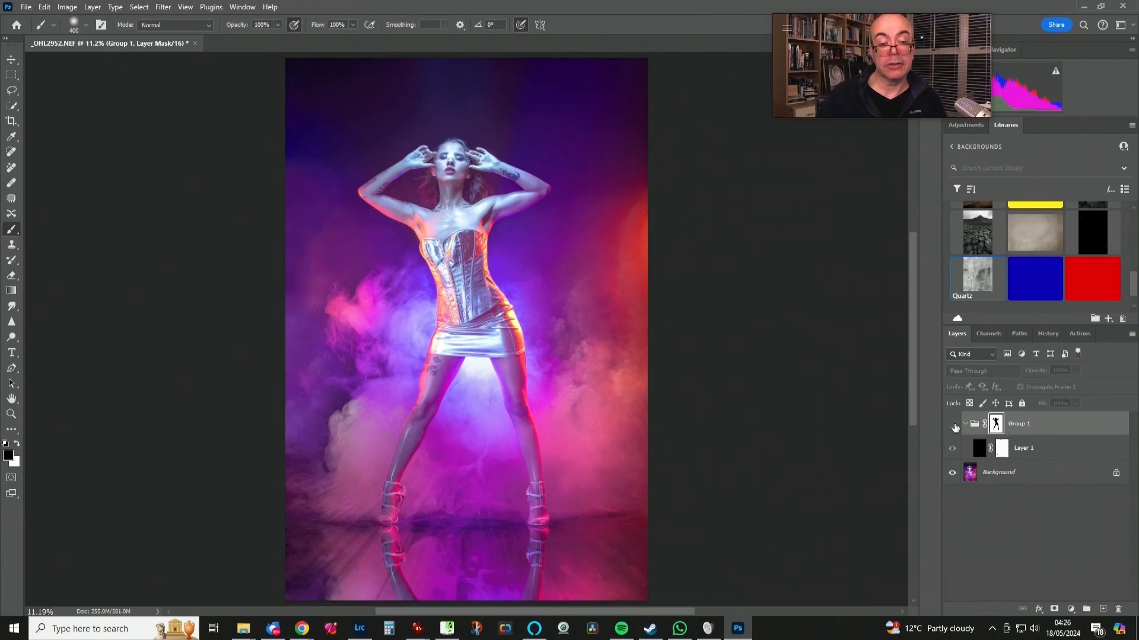
{"action": "left_click", "coordinate": [953, 425]}
{"action": "left_click", "coordinate": [953, 425]}
{"action": "left_click", "coordinate": [953, 425]}
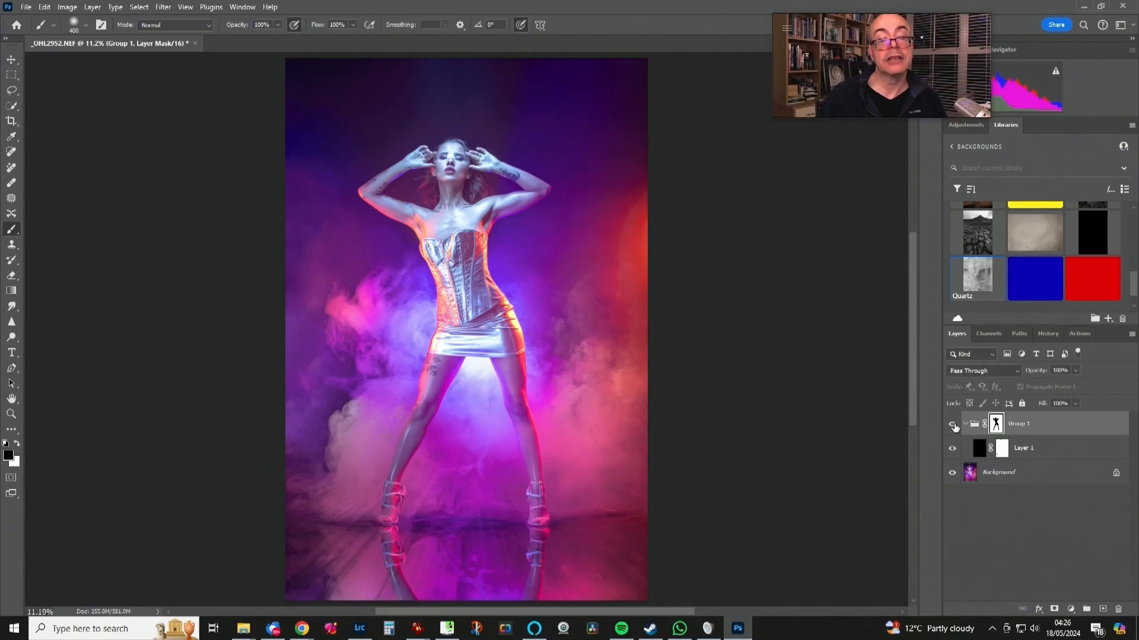
{"action": "left_click", "coordinate": [953, 425]}
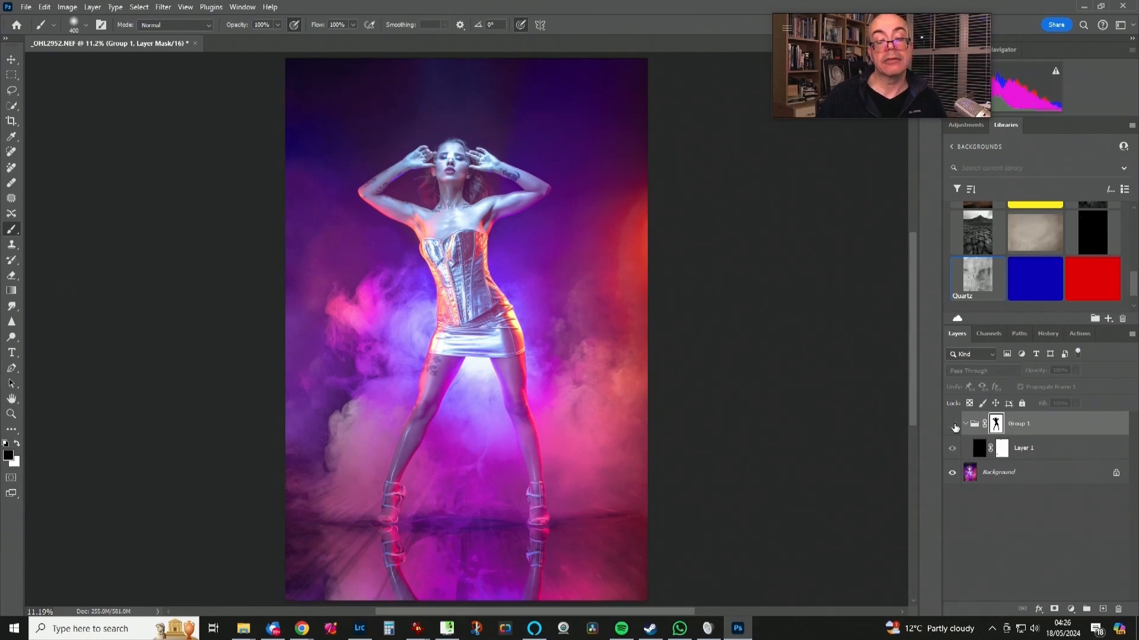
{"action": "left_click", "coordinate": [953, 425]}
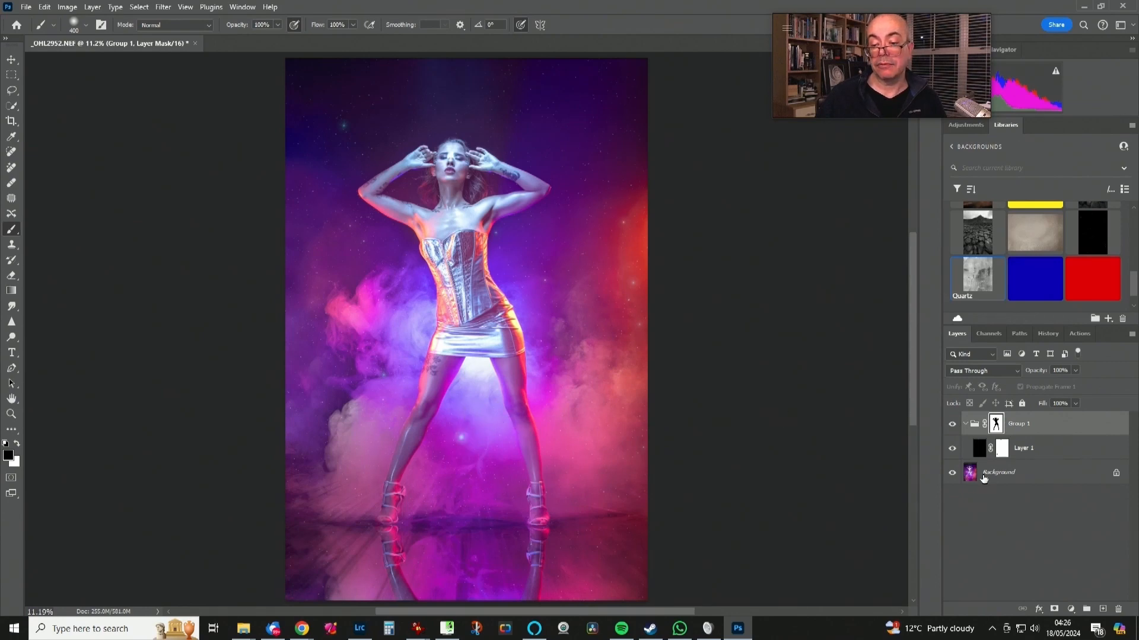
{"action": "left_click", "coordinate": [999, 449]}
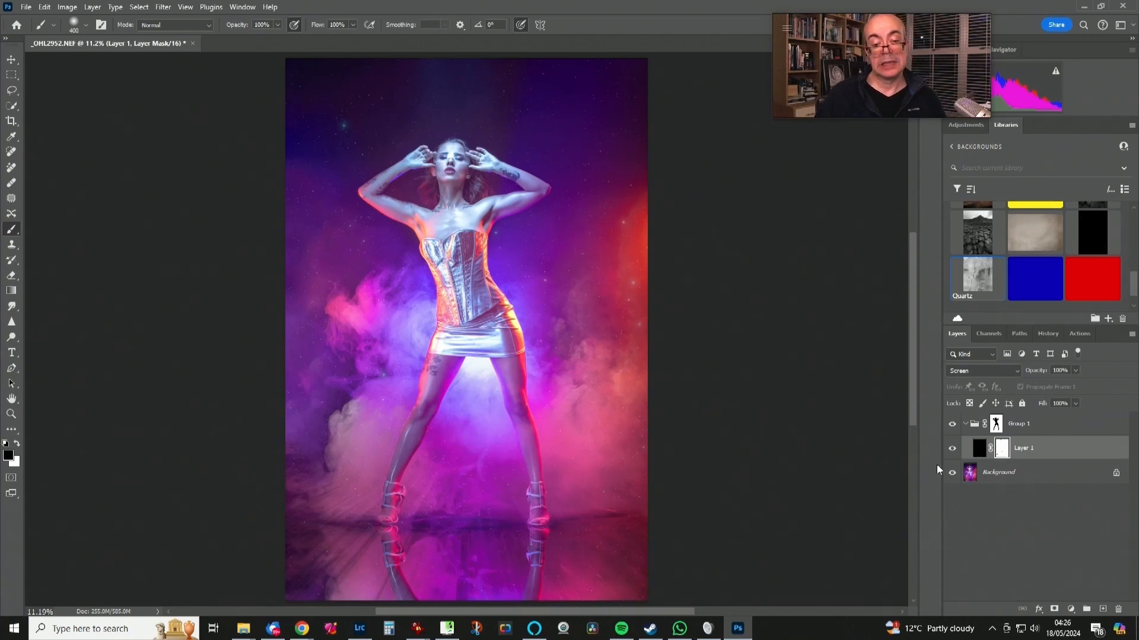
{"action": "left_click", "coordinate": [952, 424]}
{"action": "left_click", "coordinate": [951, 424]}
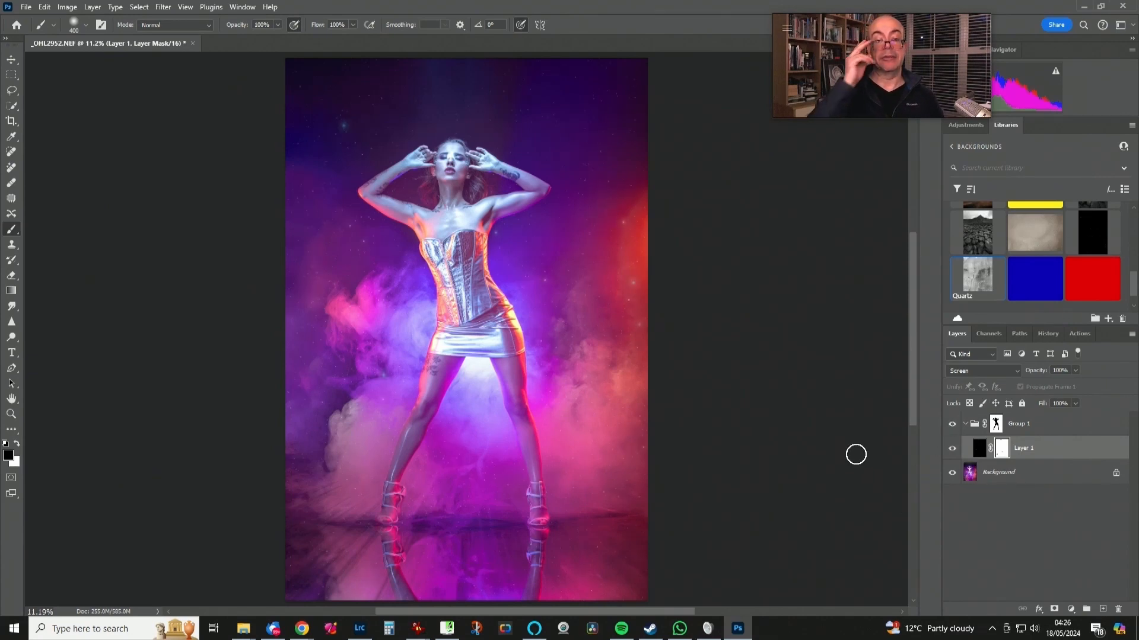
Flatten the star group into the Background, select the Sharpen tool, and save the finished image.
{"action": "left_click", "coordinate": [92, 7]}
{"action": "left_click", "coordinate": [147, 469]}
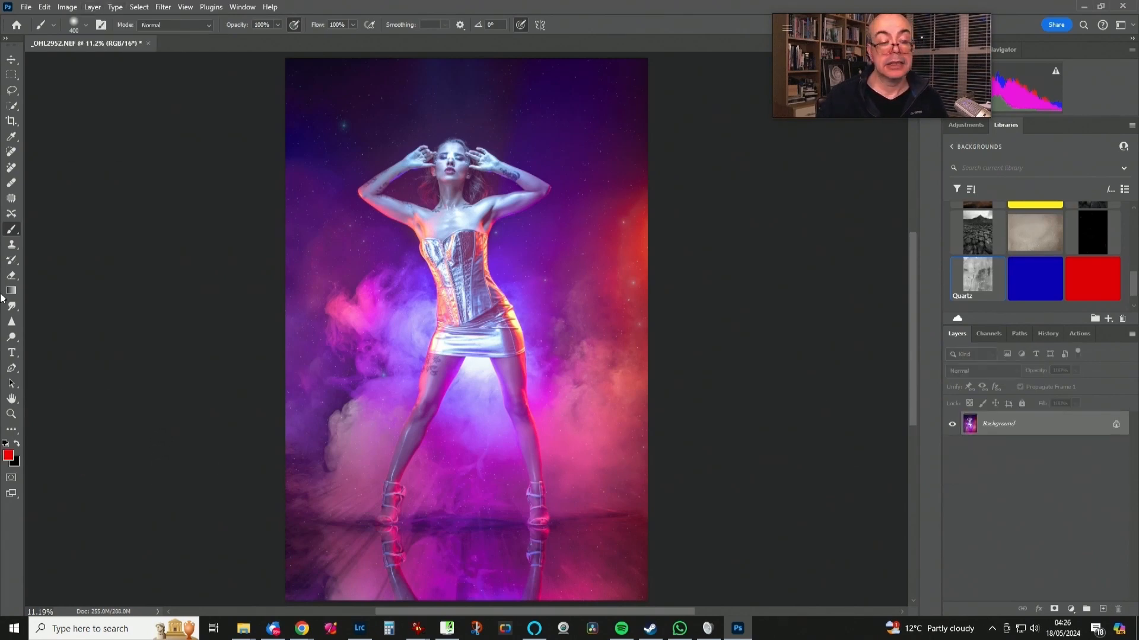
{"action": "left_click", "coordinate": [12, 322]}
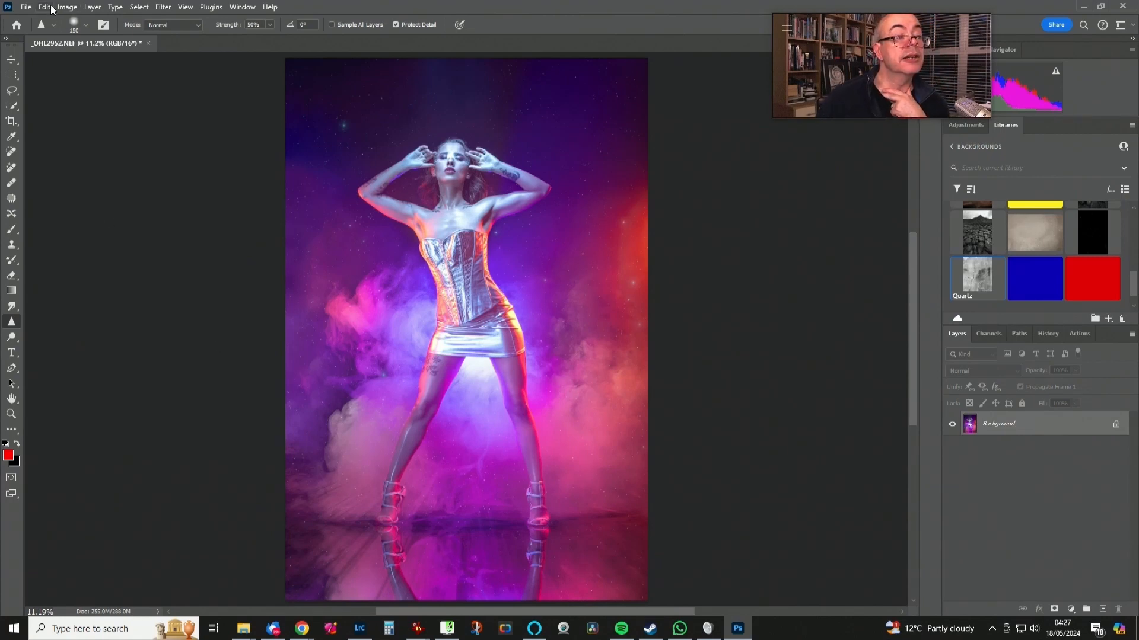
{"action": "left_click", "coordinate": [24, 8]}
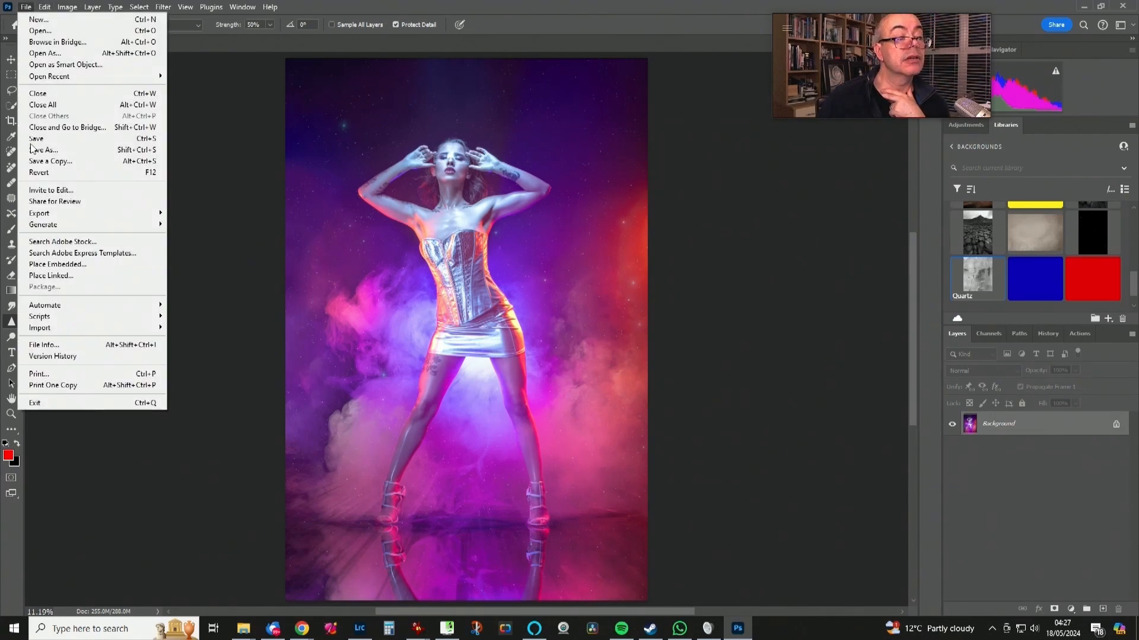
{"action": "left_click", "coordinate": [51, 140]}
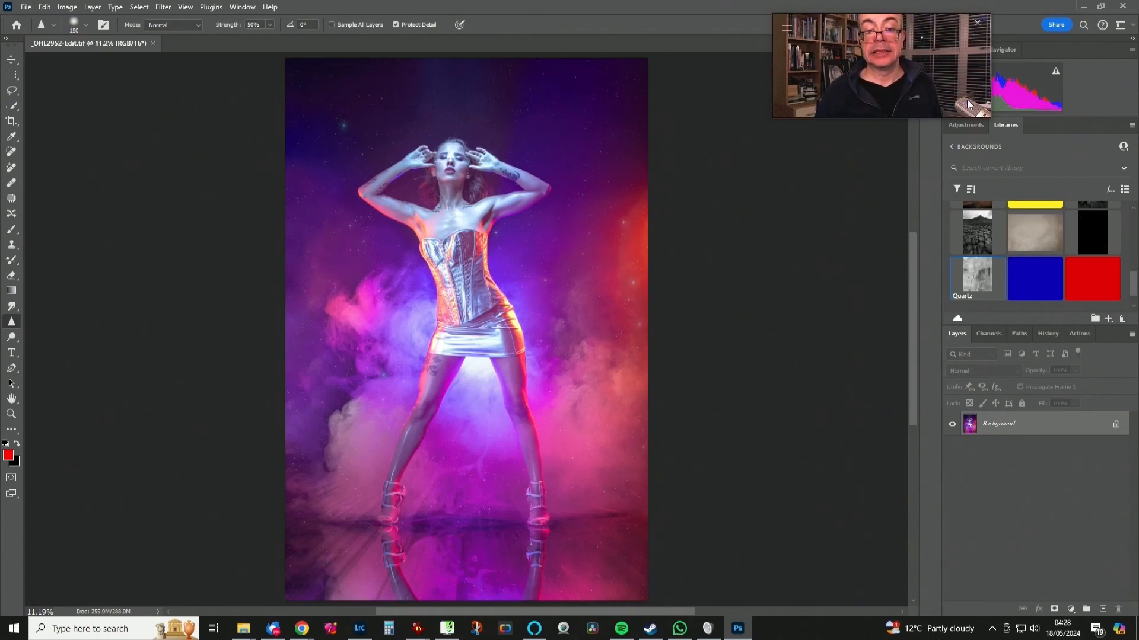
Switch to Lightroom Classic and compare _OHL2952-Edit.tif with _OHL2952.NEF side by side, with the info overlay hidden.
{"action": "left_click", "coordinate": [1083, 6]}
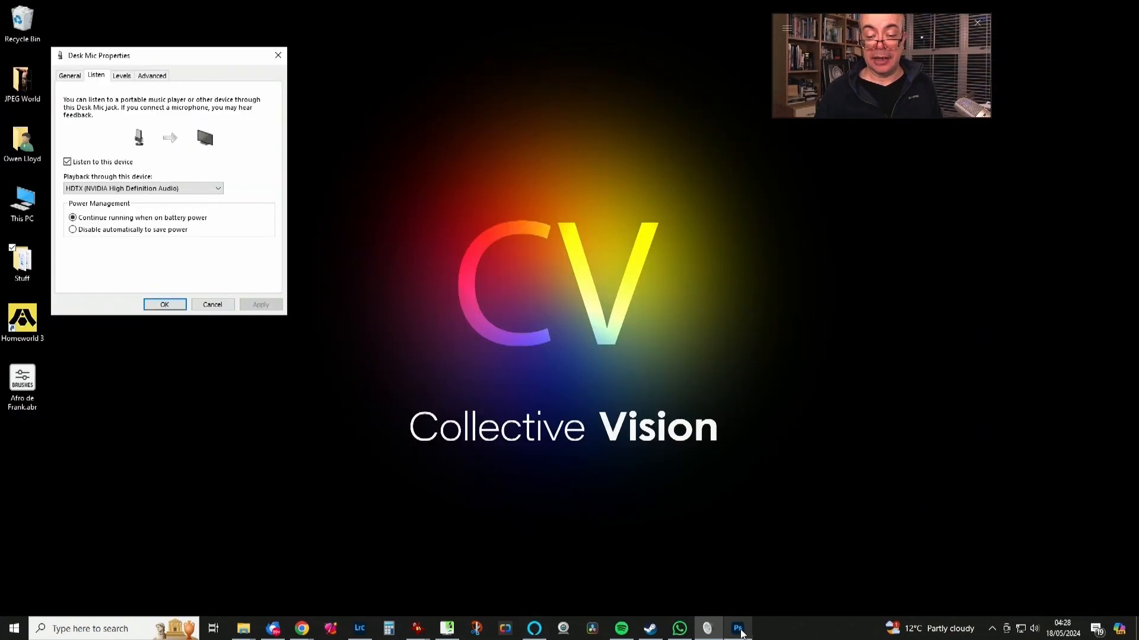
{"action": "left_click", "coordinate": [360, 629]}
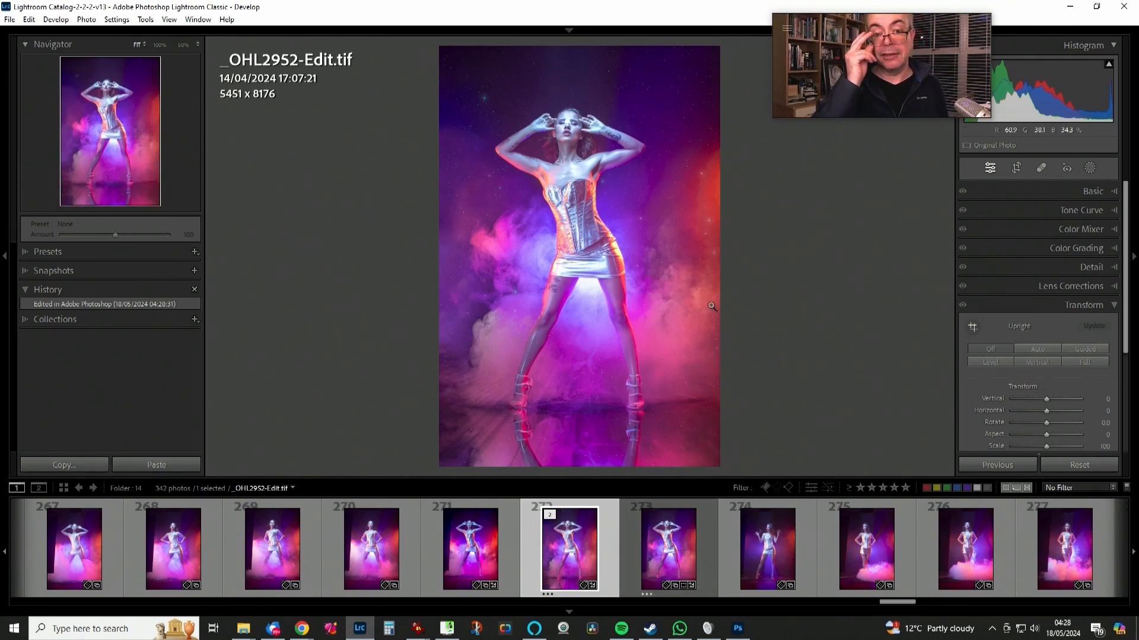
{"action": "left_click", "coordinate": [673, 542], "text": "ctrl"}
{"action": "key", "text": "c"}
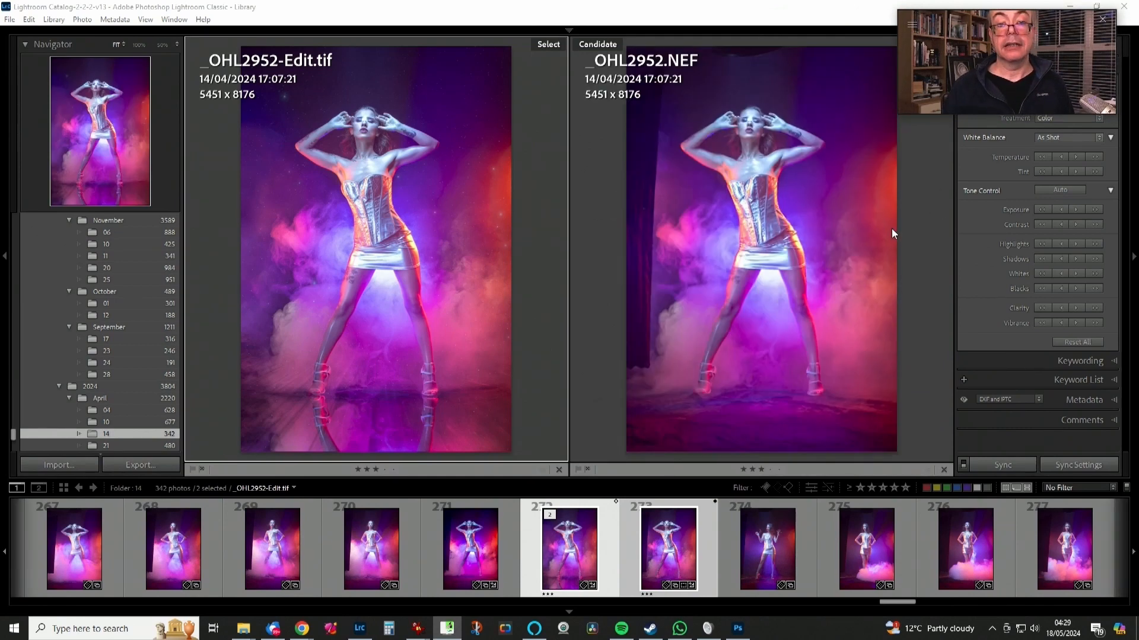
{"action": "left_click", "coordinate": [771, 15]}
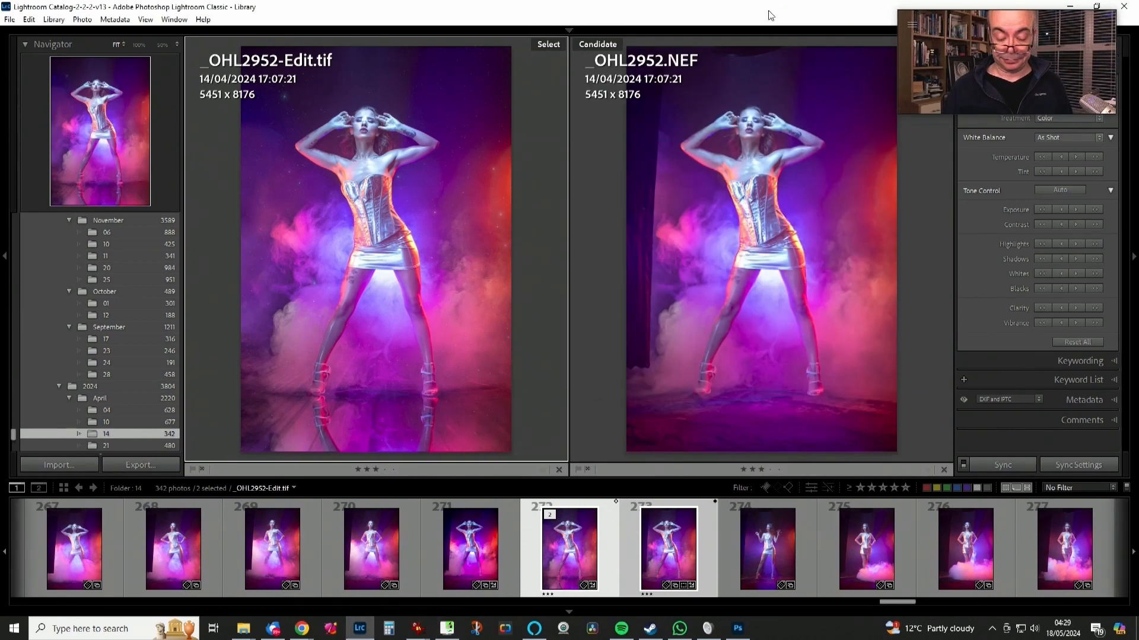
{"action": "key", "text": "i"}
{"action": "key", "text": "i"}
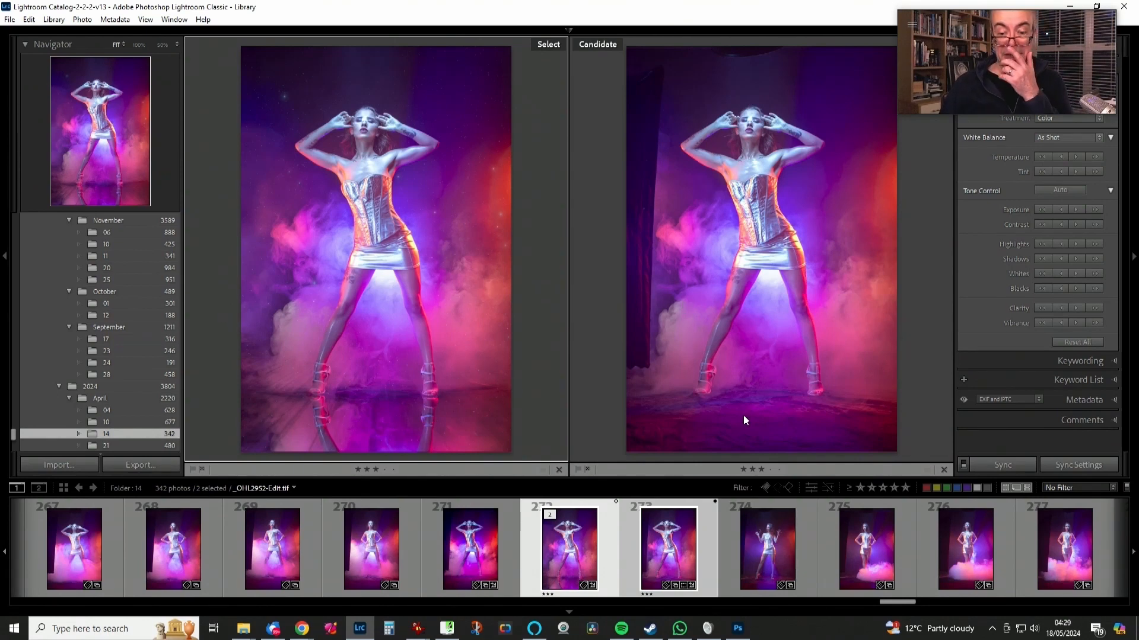
Open _OHL2952.NEF in Develop, look through its edit history, and reset its develop settings.
{"action": "left_click", "coordinate": [705, 525]}
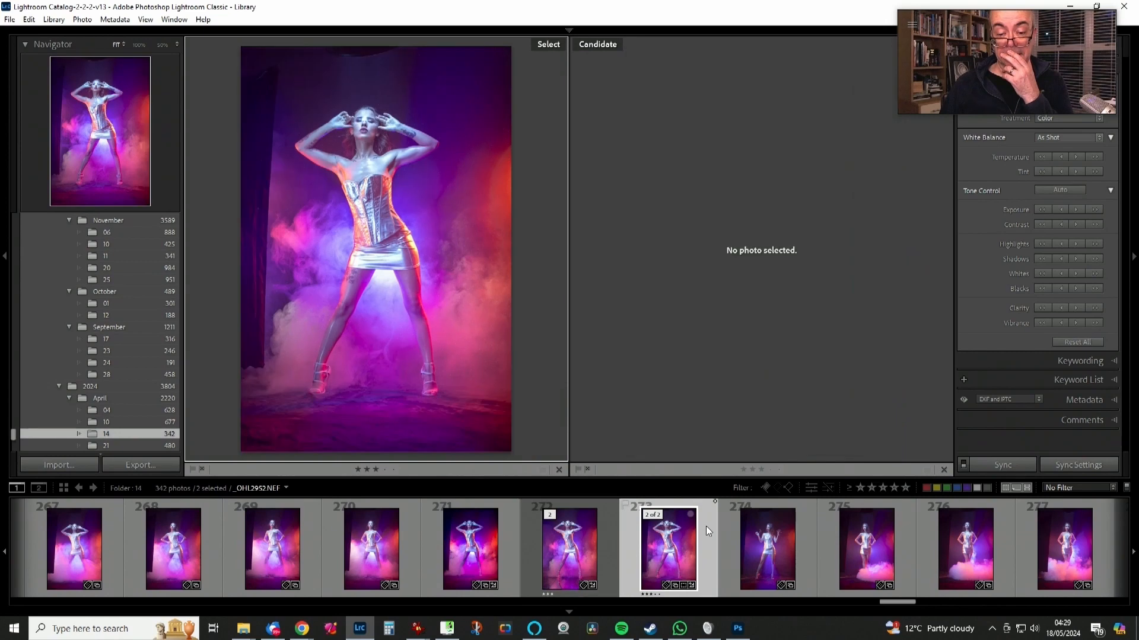
{"action": "key", "text": "Right"}
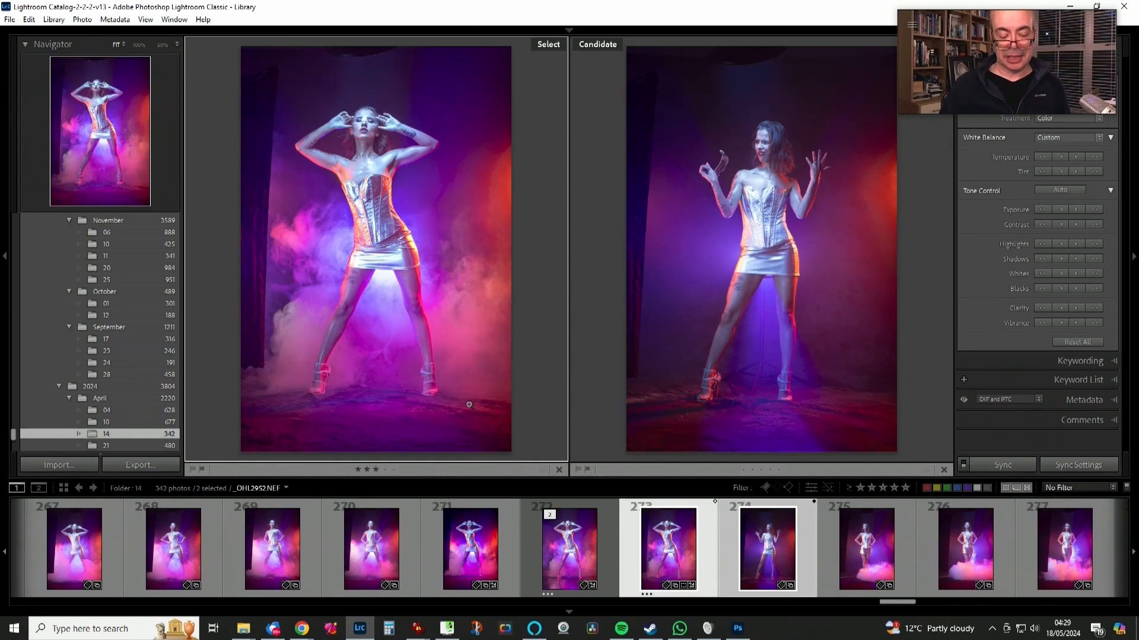
{"action": "key", "text": "d"}
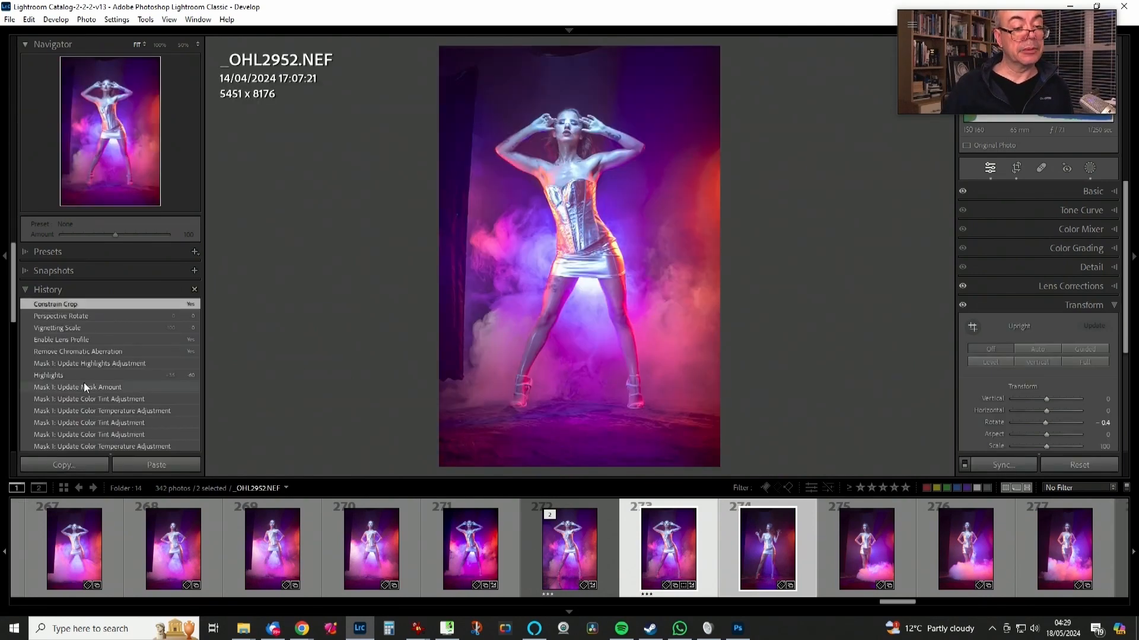
{"action": "scroll", "coordinate": [34, 315], "scroll_direction": "down", "scroll_amount": 5}
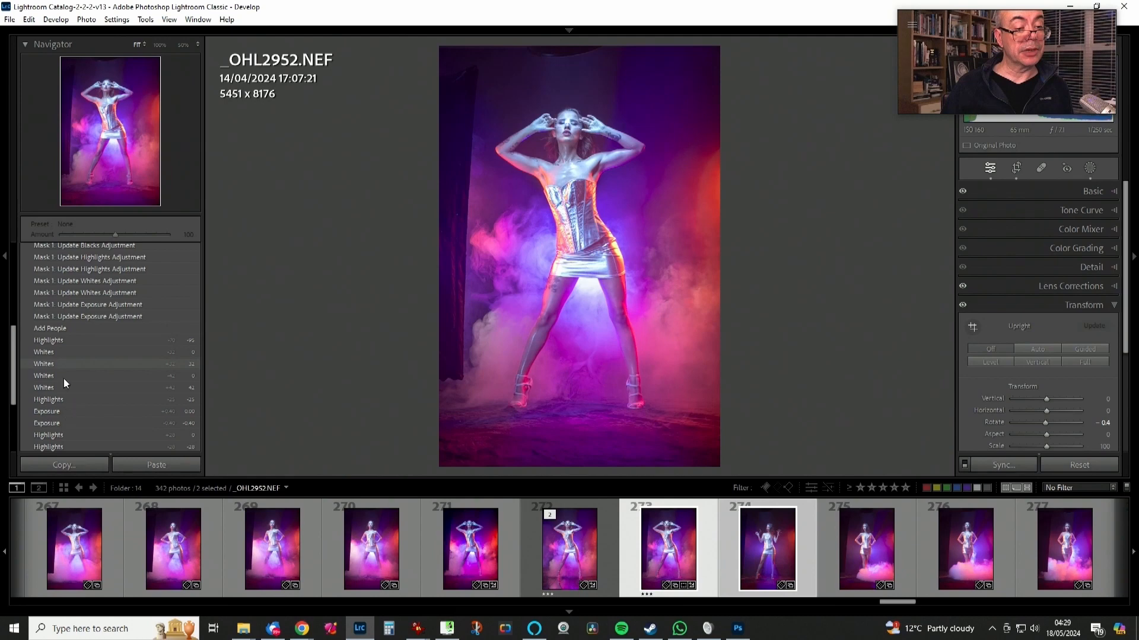
{"action": "scroll", "coordinate": [80, 368], "scroll_direction": "up", "scroll_amount": 6}
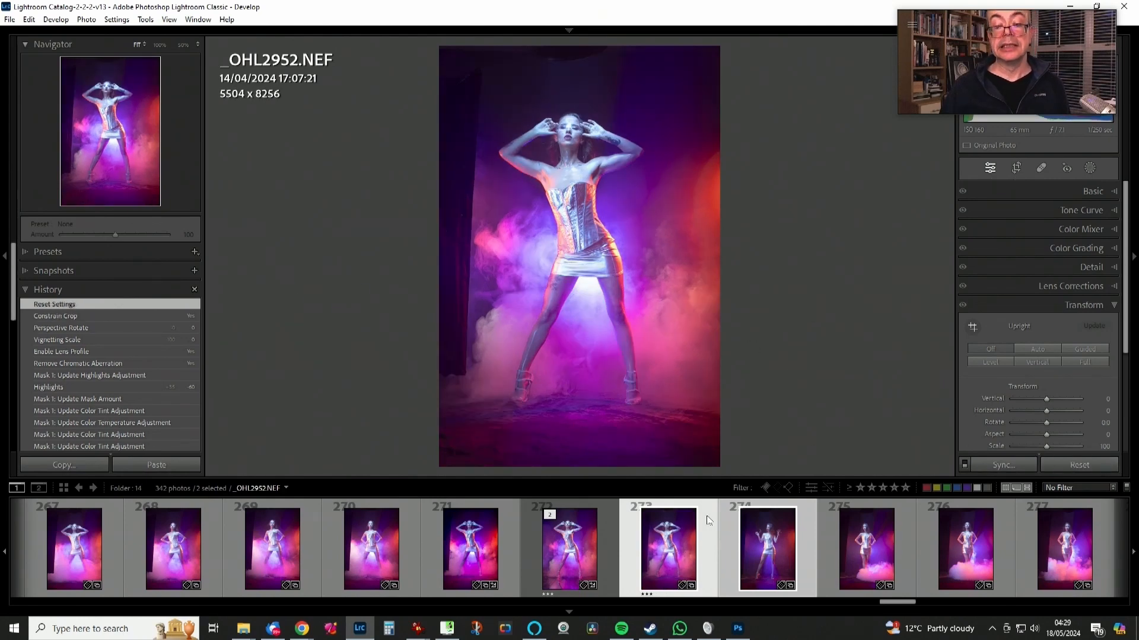
Compare _OHL2952-Edit.tif side by side with the reset _OHL2952.NEF, leaving the neighbouring pose out of the selection.
{"action": "left_click", "coordinate": [581, 547], "text": "ctrl"}
{"action": "key", "text": "c"}
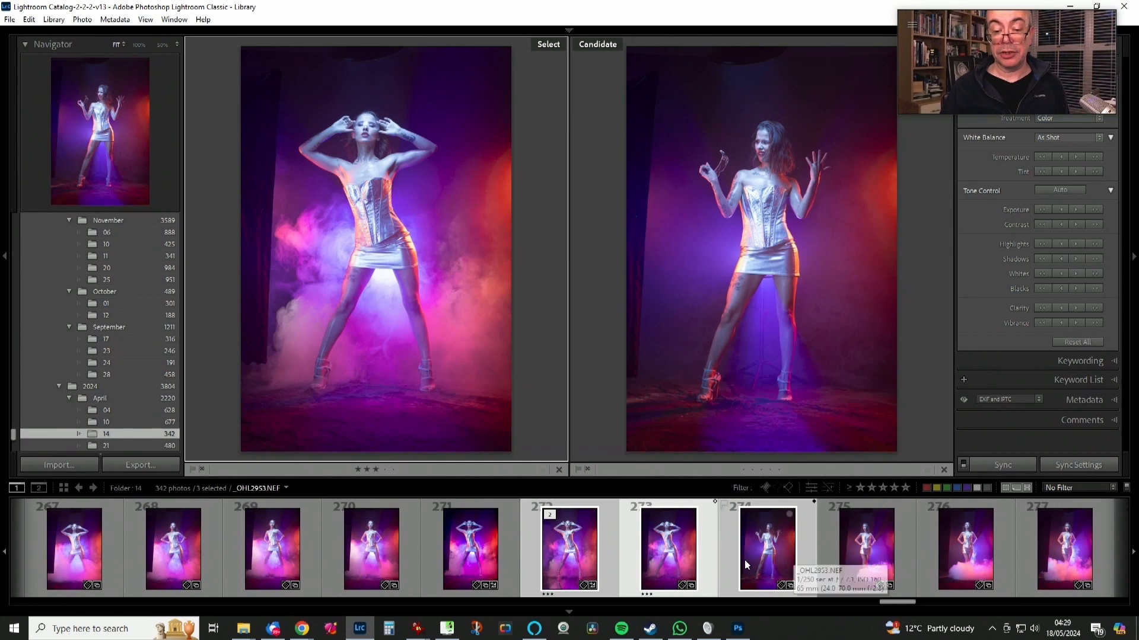
{"action": "left_click", "coordinate": [816, 537], "text": "ctrl"}
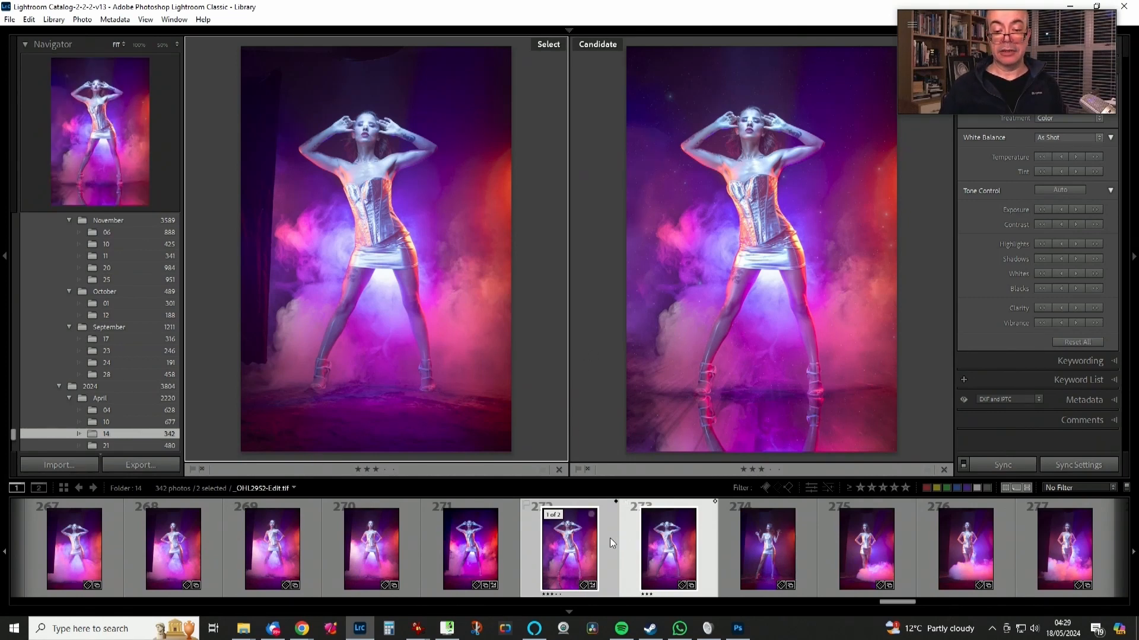
{"action": "left_click", "coordinate": [582, 547]}
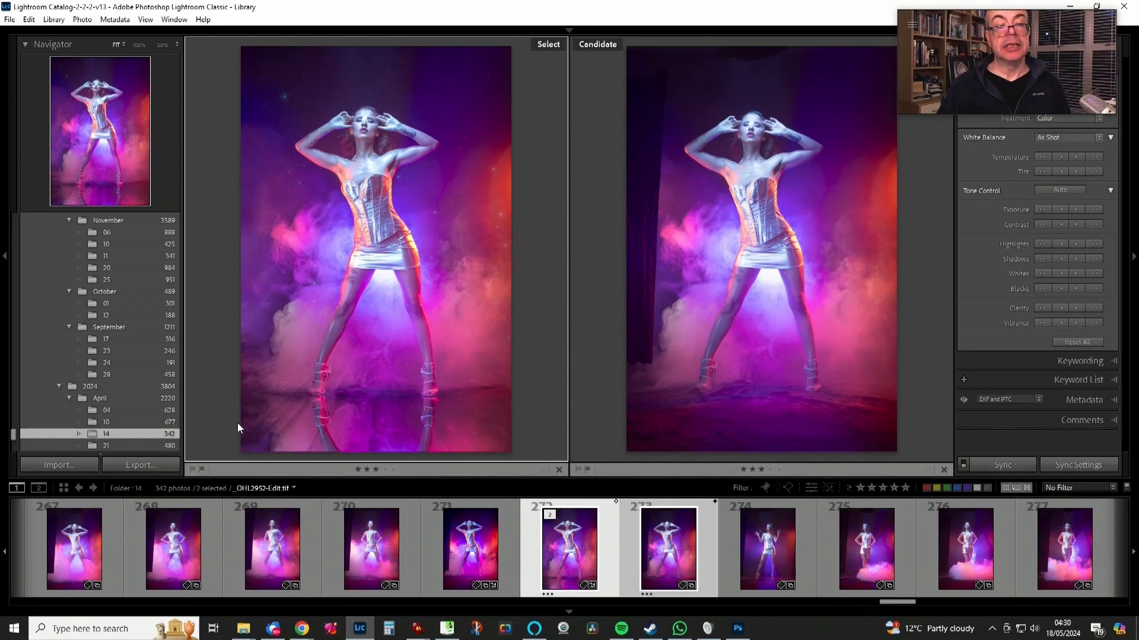
Set Whites to +10 and Blacks to -25 on _OHL2952-Edit.tif in Develop, with shadow clipping display on.
{"action": "key", "text": "d"}
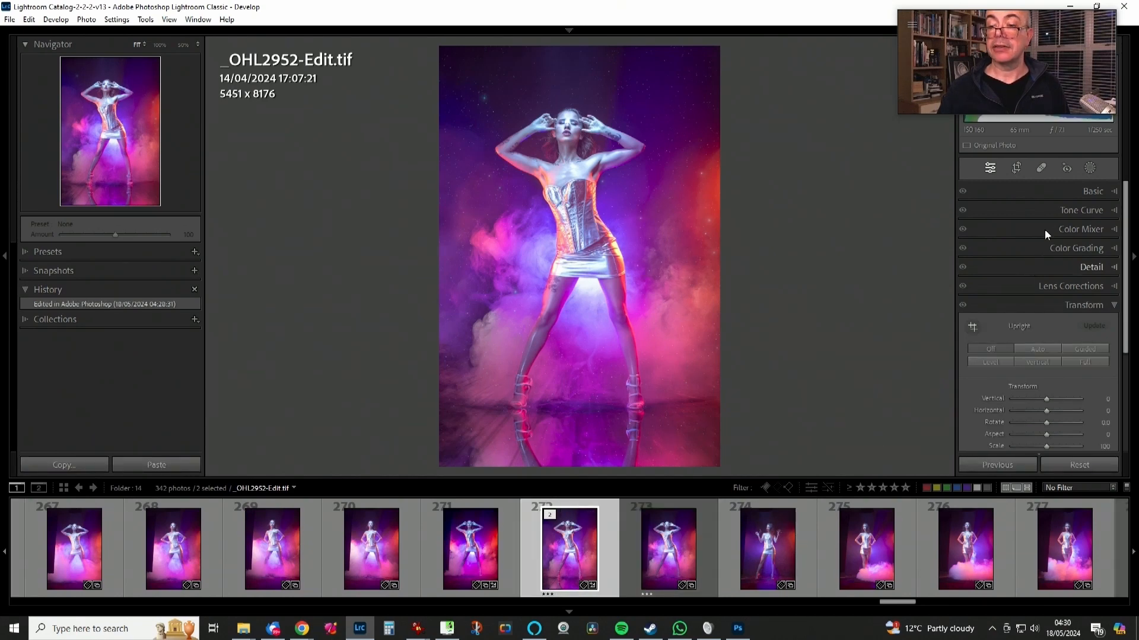
{"action": "left_click", "coordinate": [1116, 193]}
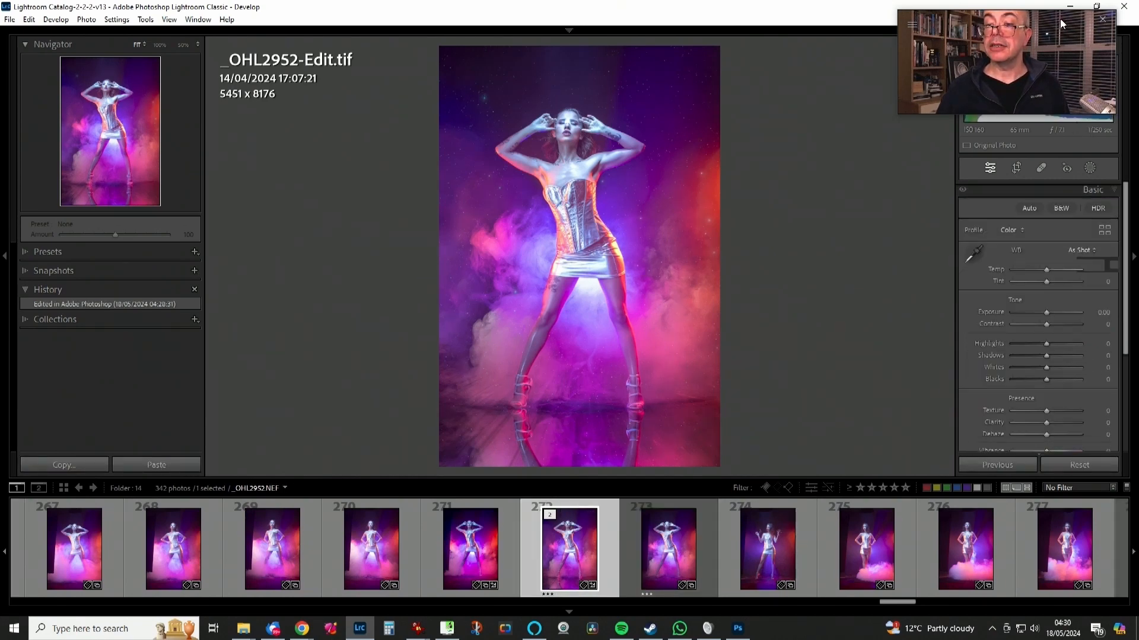
{"action": "left_click_drag", "start_coordinate": [1059, 19], "coordinate": [877, 23]}
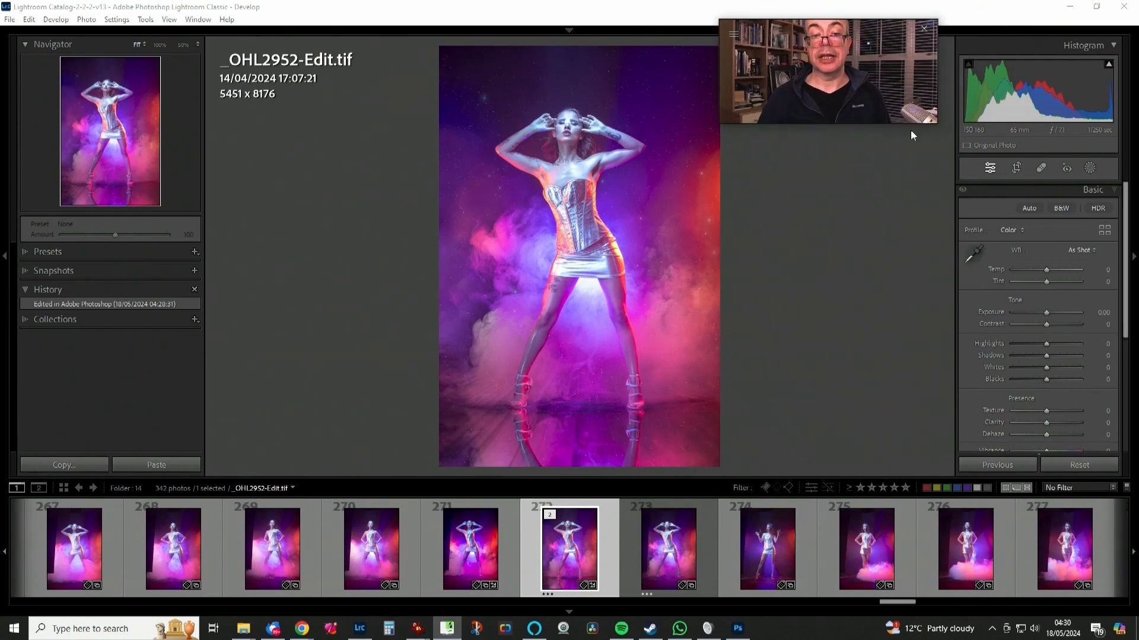
{"action": "left_click_drag", "start_coordinate": [1107, 370], "coordinate": [1115, 370]}
{"action": "mouse_move", "coordinate": [968, 70]}
{"action": "left_mouse_down"}
{"action": "mouse_move", "coordinate": [948, 69]}
{"action": "mouse_move", "coordinate": [959, 69]}
{"action": "left_mouse_up"}
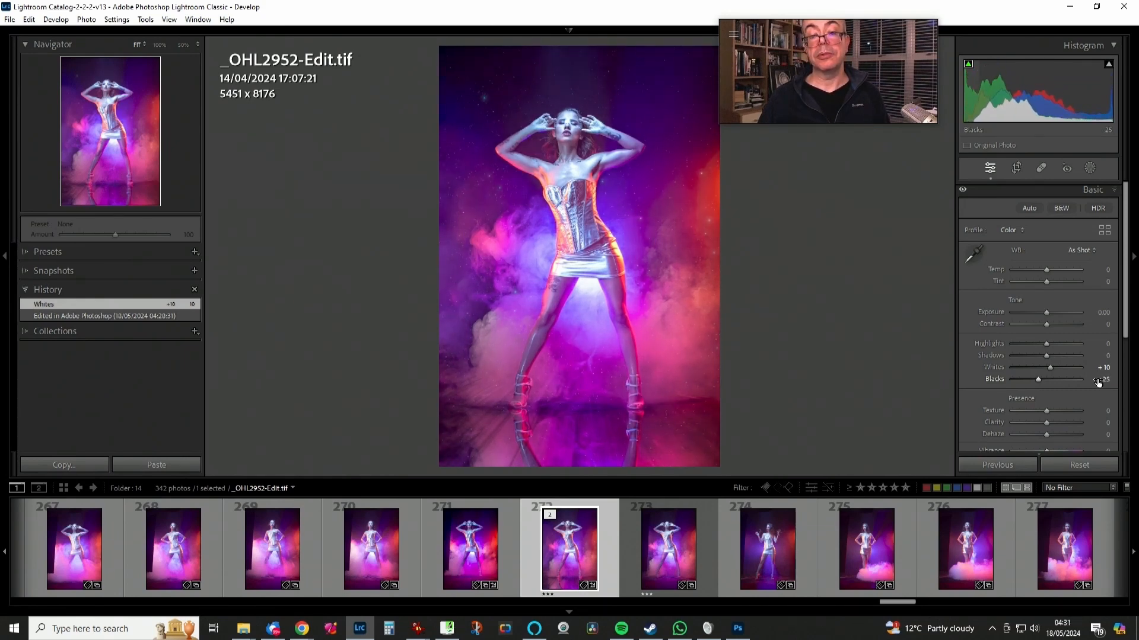
{"action": "left_click_drag", "start_coordinate": [1097, 378], "coordinate": [1097, 379]}
Check the before and after views of _OHL2952-Edit.tif to judge the Whites and Blacks adjustments.
{"action": "key", "text": "backslash"}
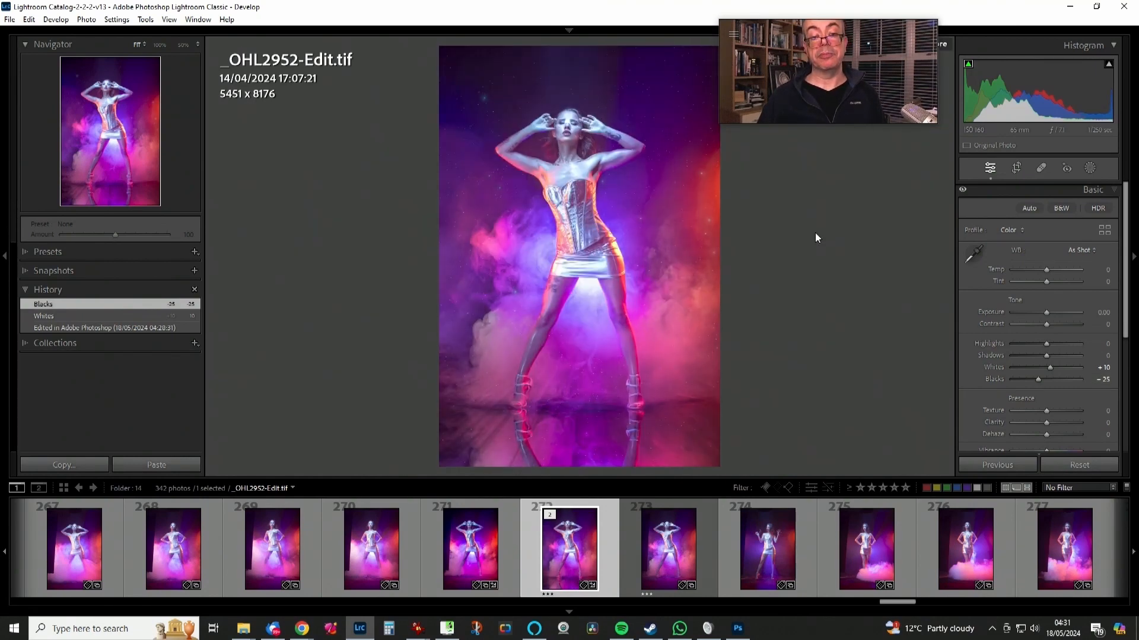
{"action": "key", "text": "backslash"}
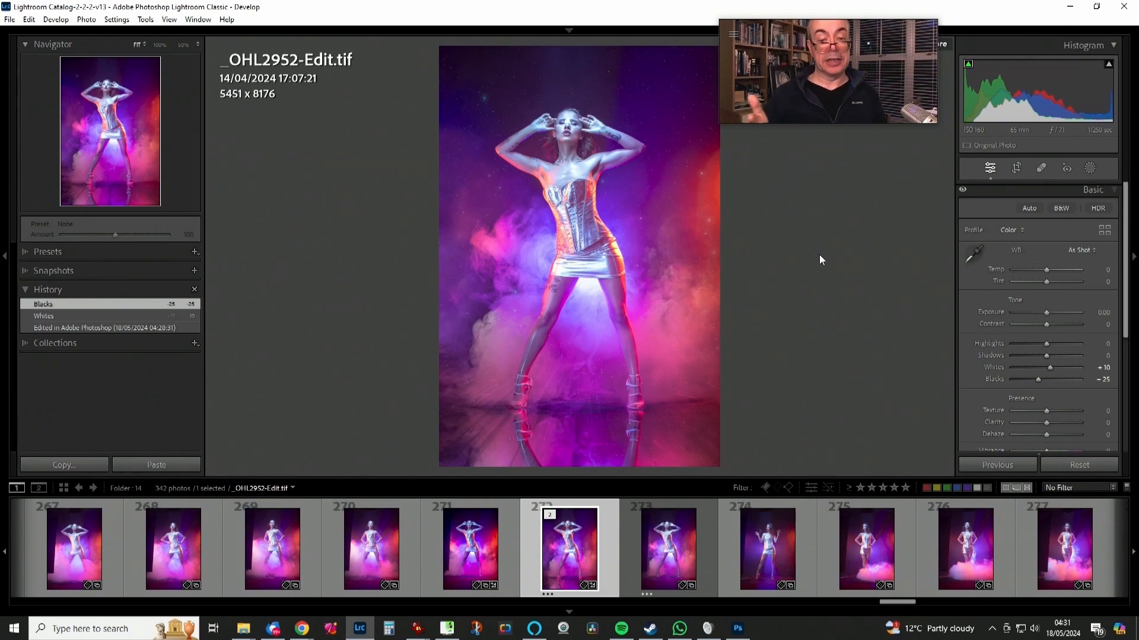
{"action": "key", "text": "backslash"}
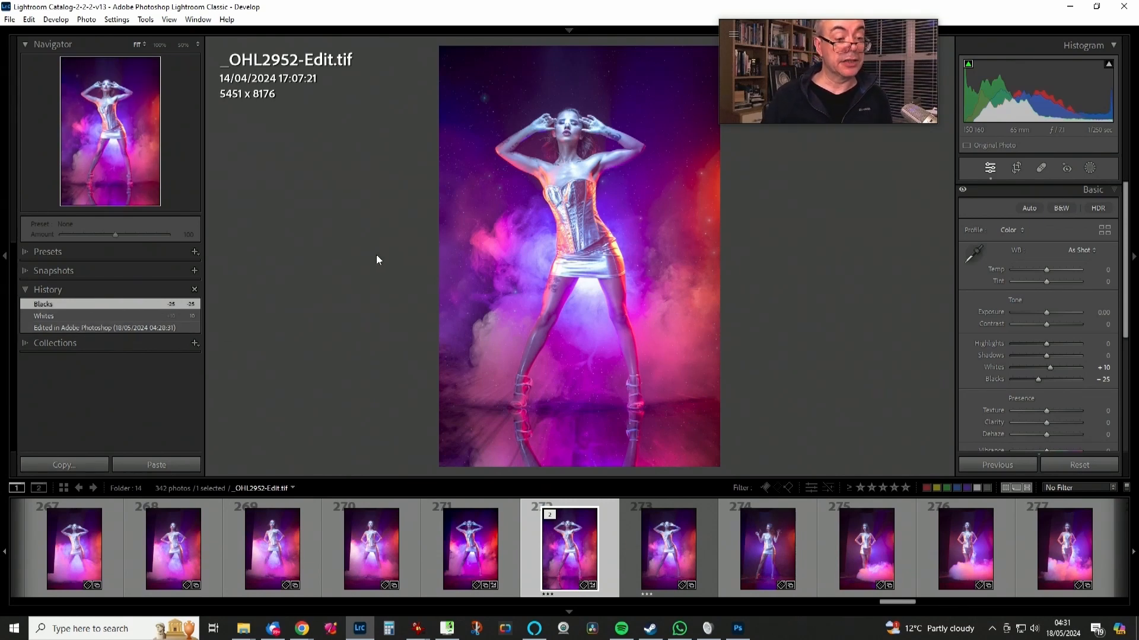
{"action": "key", "text": "backslash"}
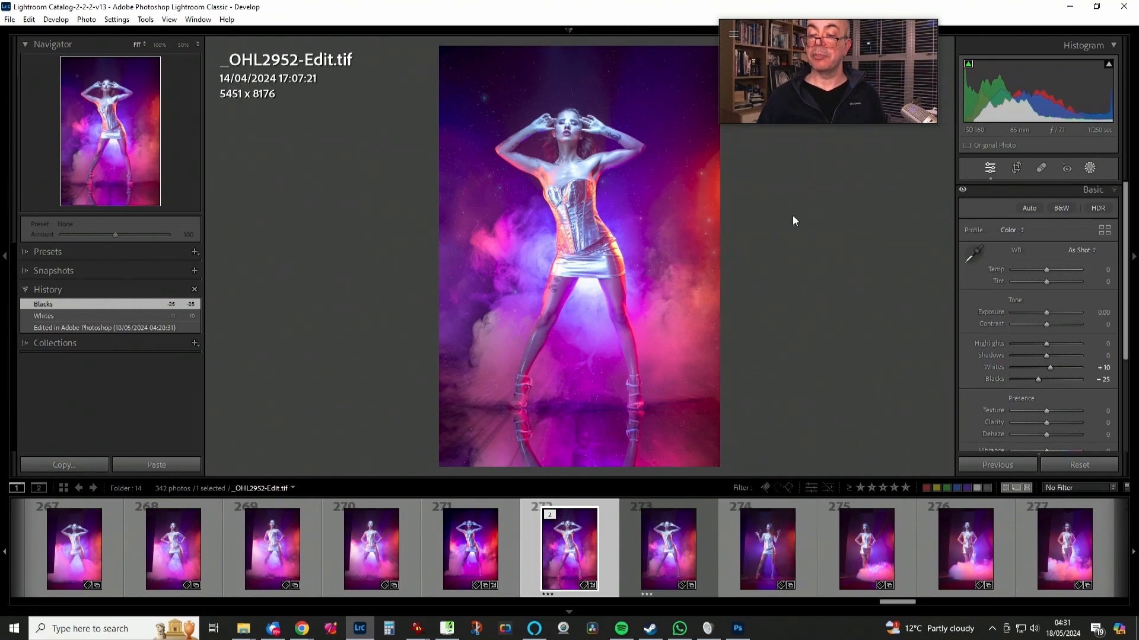
Add a wide radial gradient mask over the dark background in the image's upper-left area, beside the model's head.
{"action": "key", "text": "shift+w"}
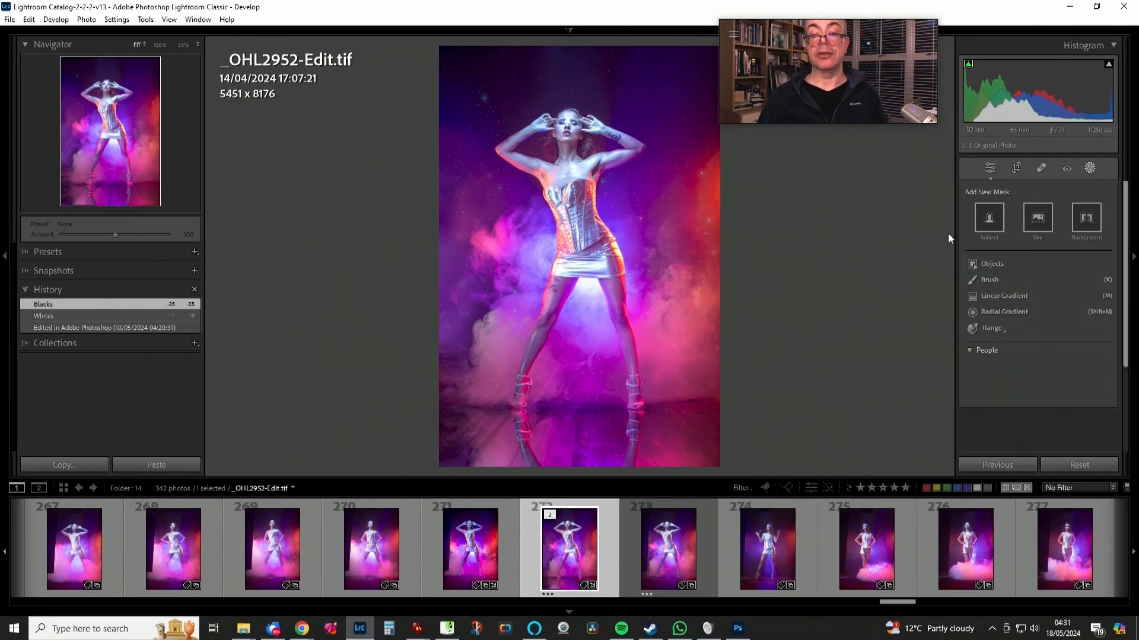
{"action": "left_click", "coordinate": [1004, 314]}
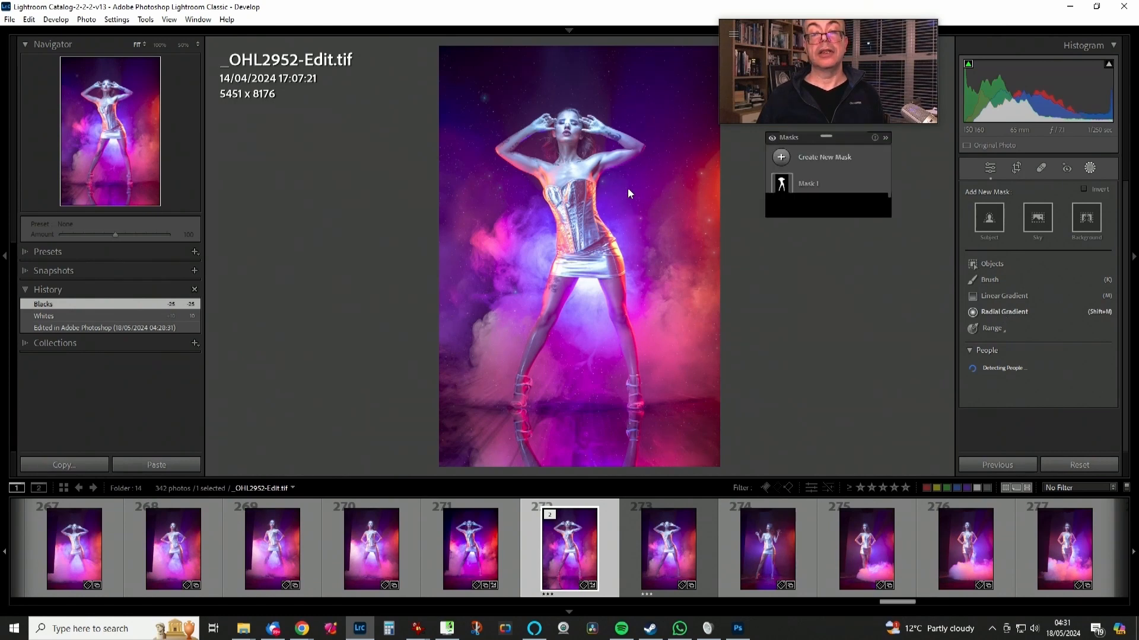
{"action": "left_click_drag", "start_coordinate": [513, 103], "coordinate": [645, 187]}
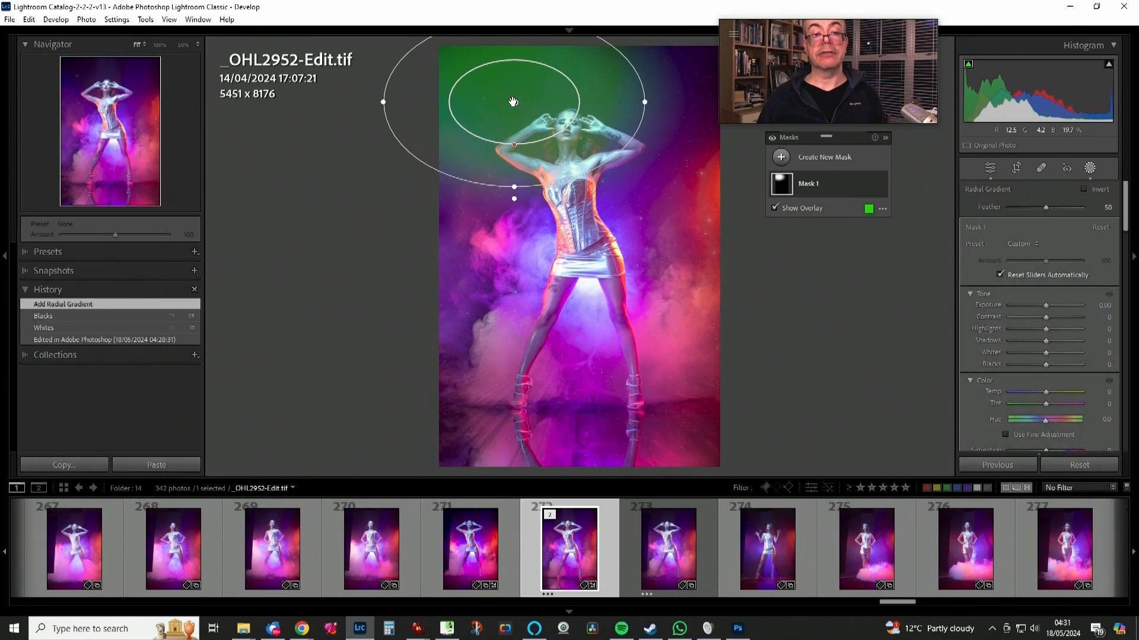
Move the radial gradient over the model's head and upper body and narrow its ellipse slightly.
{"action": "left_click_drag", "start_coordinate": [513, 102], "coordinate": [571, 145]}
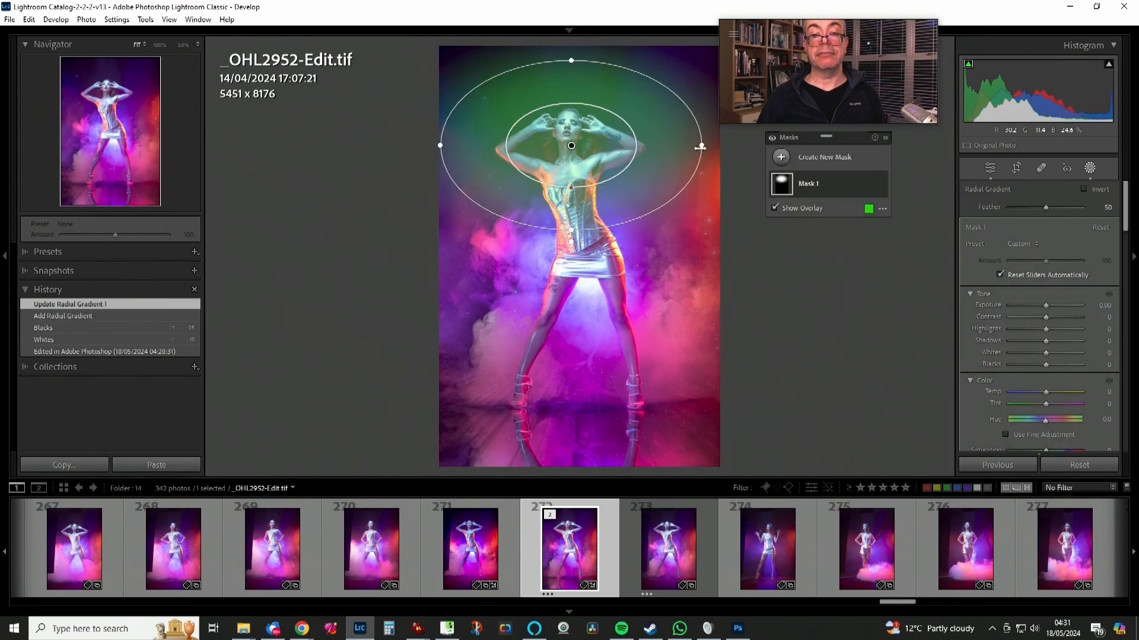
{"action": "left_click_drag", "start_coordinate": [700, 147], "coordinate": [691, 146]}
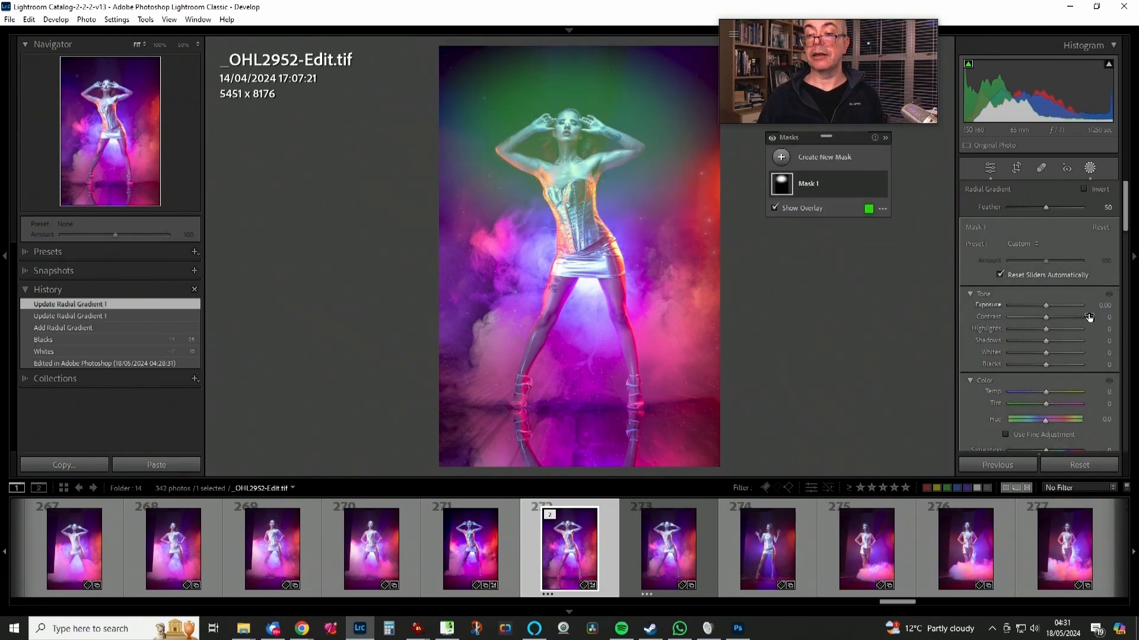
Try lifting Mask 1's Blacks to 7 and then 5, comparing with the mask hidden, and reset Blacks to 0.
{"action": "left_click_drag", "start_coordinate": [1046, 365], "coordinate": [1048, 362]}
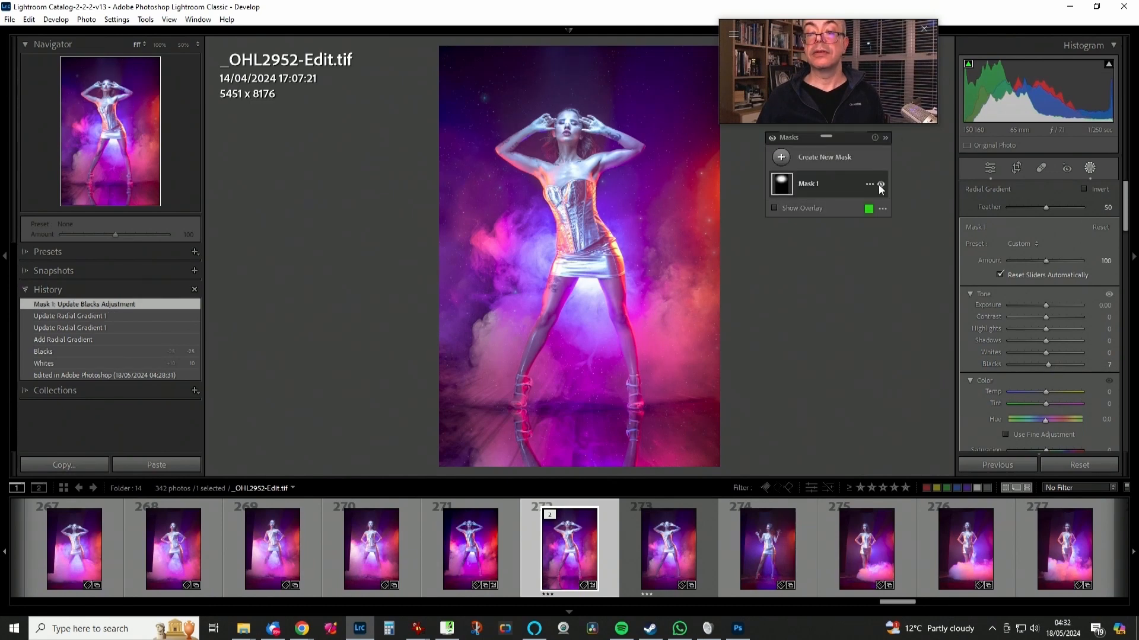
{"action": "left_click", "coordinate": [880, 184]}
{"action": "left_click", "coordinate": [881, 185]}
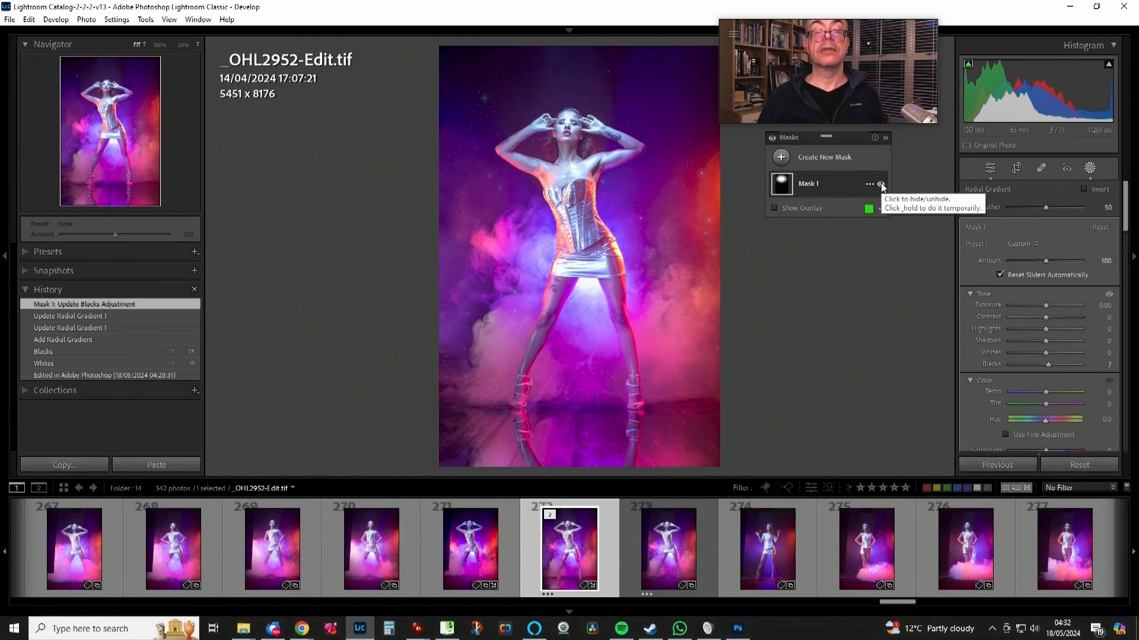
{"action": "left_click", "coordinate": [881, 185]}
{"action": "left_click", "coordinate": [881, 185]}
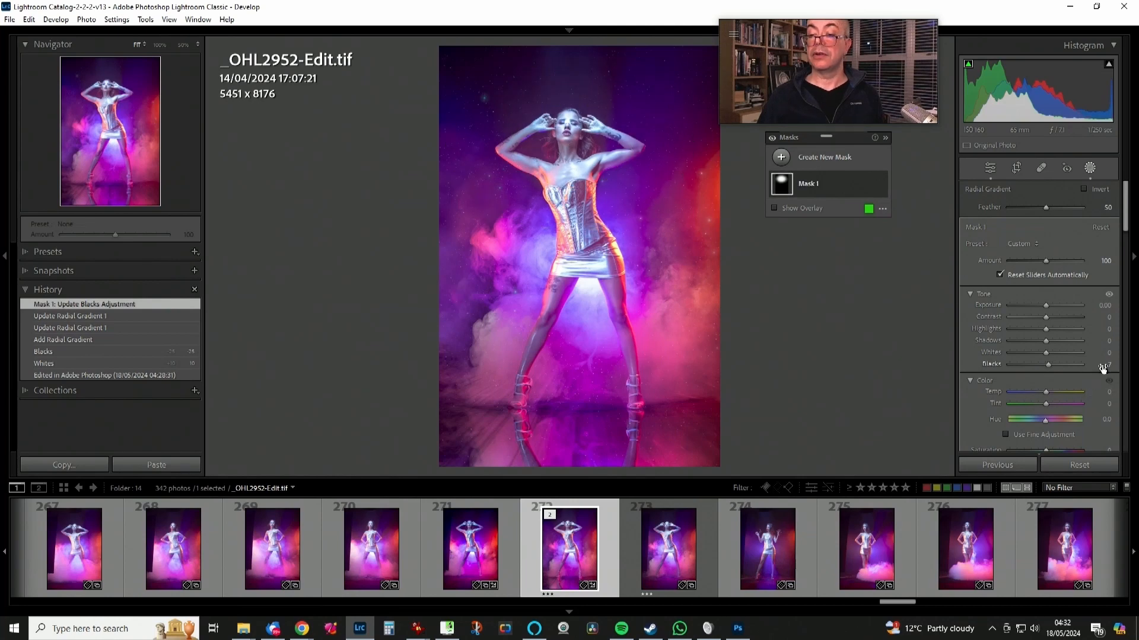
{"action": "left_click_drag", "start_coordinate": [1102, 368], "coordinate": [1098, 368]}
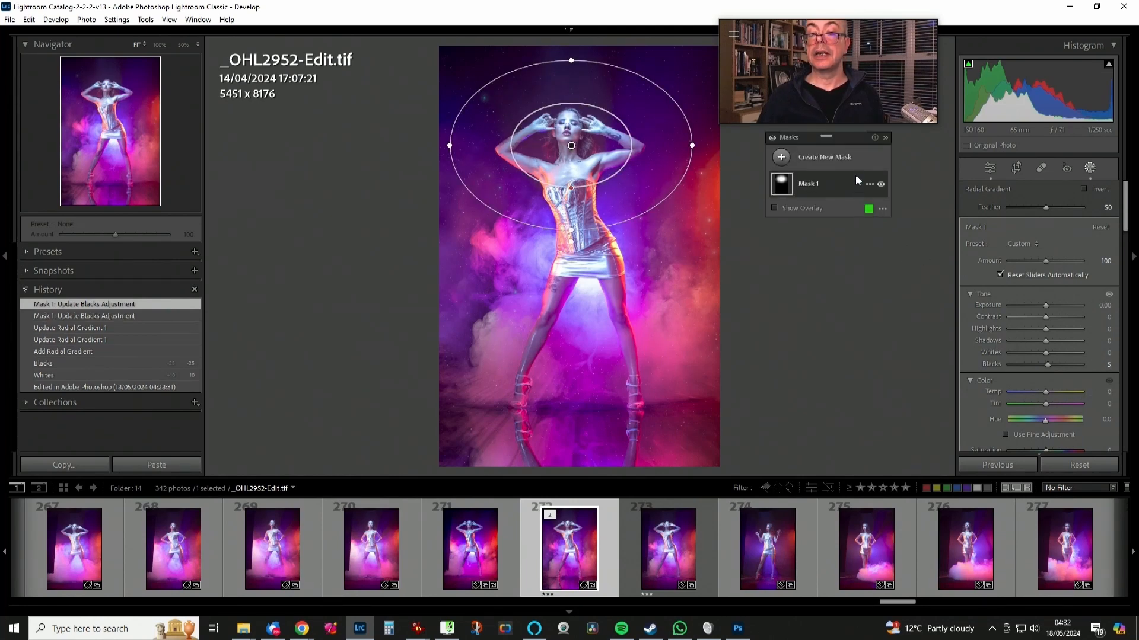
{"action": "double_click", "coordinate": [1048, 364]}
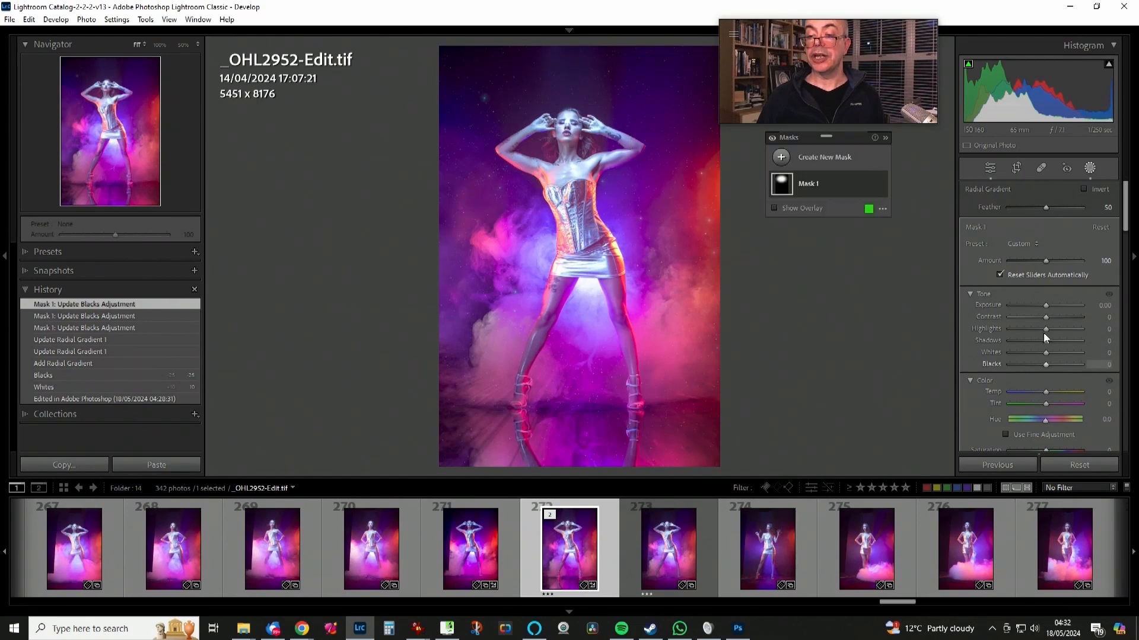
Set Mask 1's Shadows to 17, compare the image with the mask hidden and with its before view, and leave masking.
{"action": "mouse_move", "coordinate": [1050, 341]}
{"action": "left_mouse_down"}
{"action": "mouse_move", "coordinate": [1064, 342]}
{"action": "mouse_move", "coordinate": [1051, 340]}
{"action": "left_mouse_up"}
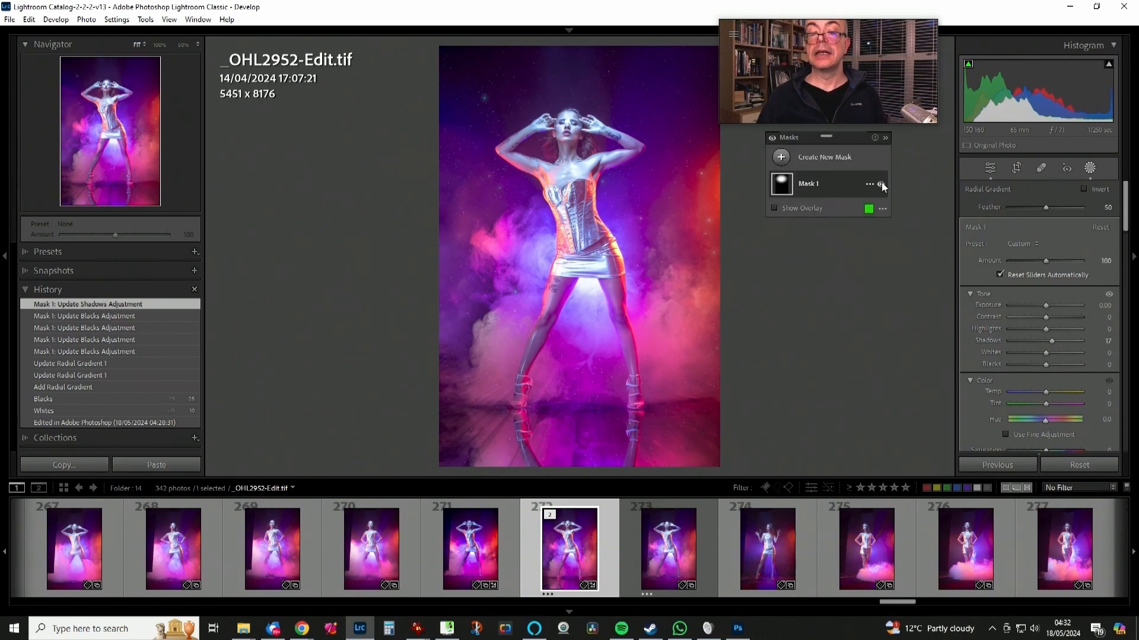
{"action": "left_click", "coordinate": [881, 183]}
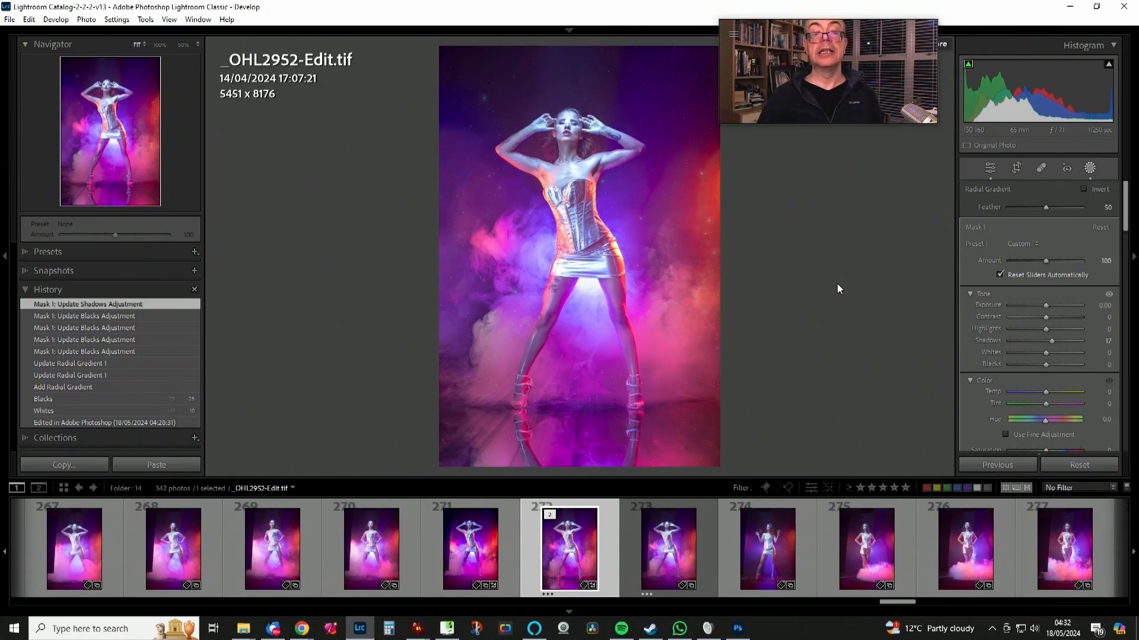
{"action": "key", "text": "backslash"}
{"action": "key", "text": "backslash"}
{"action": "key", "text": "backslash"}
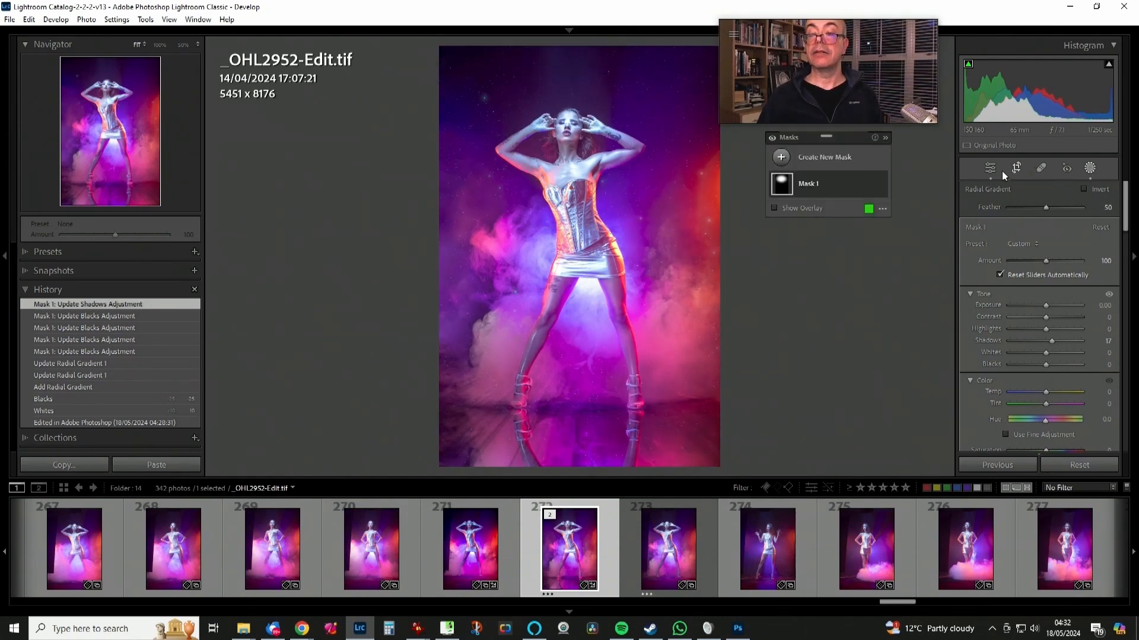
{"action": "key", "text": "backslash"}
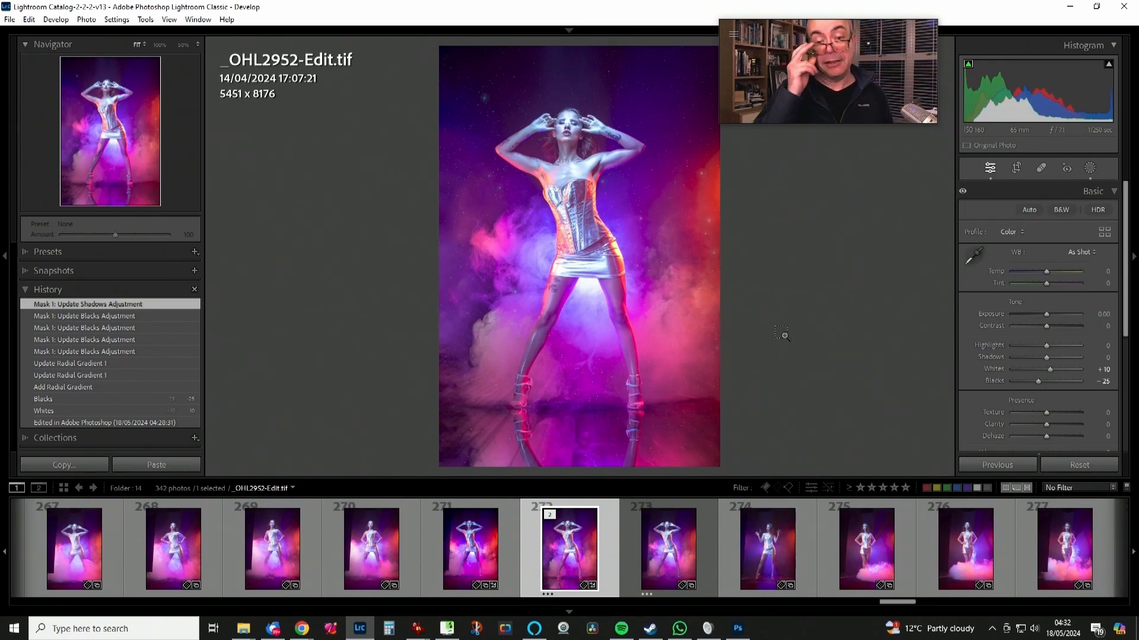
Set up a batch export of _OHL2952-Edit.tif with the Wallpaper and Purple Port presets.
{"action": "key", "text": "ctrl+shift+e"}
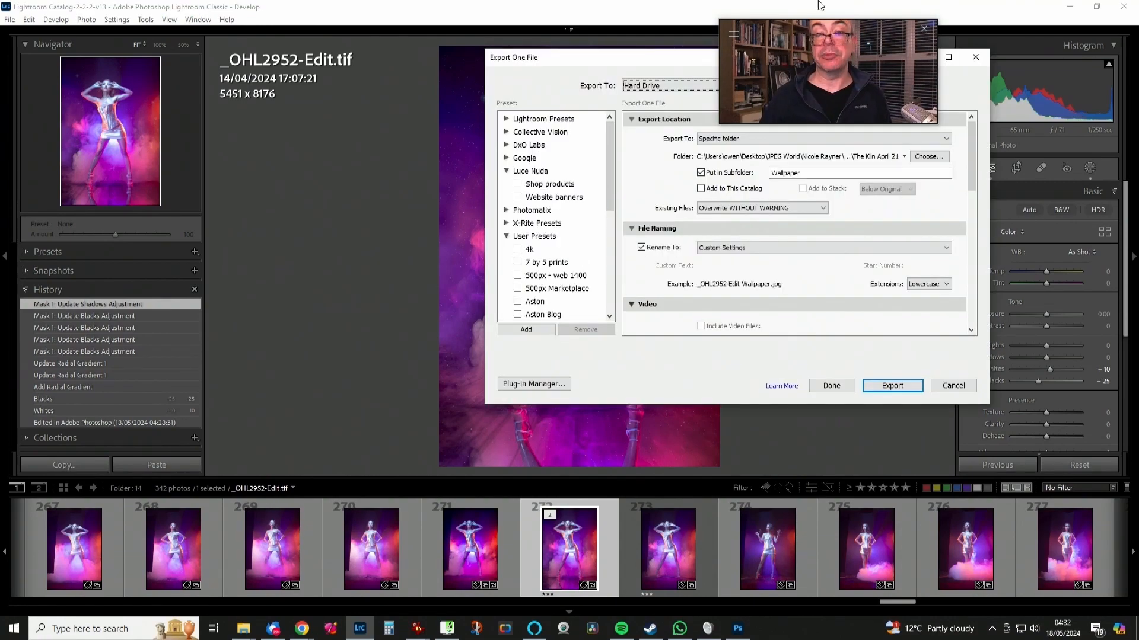
{"action": "left_click_drag", "start_coordinate": [807, 23], "coordinate": [993, 24]}
{"action": "left_click_drag", "start_coordinate": [787, 60], "coordinate": [443, 150]}
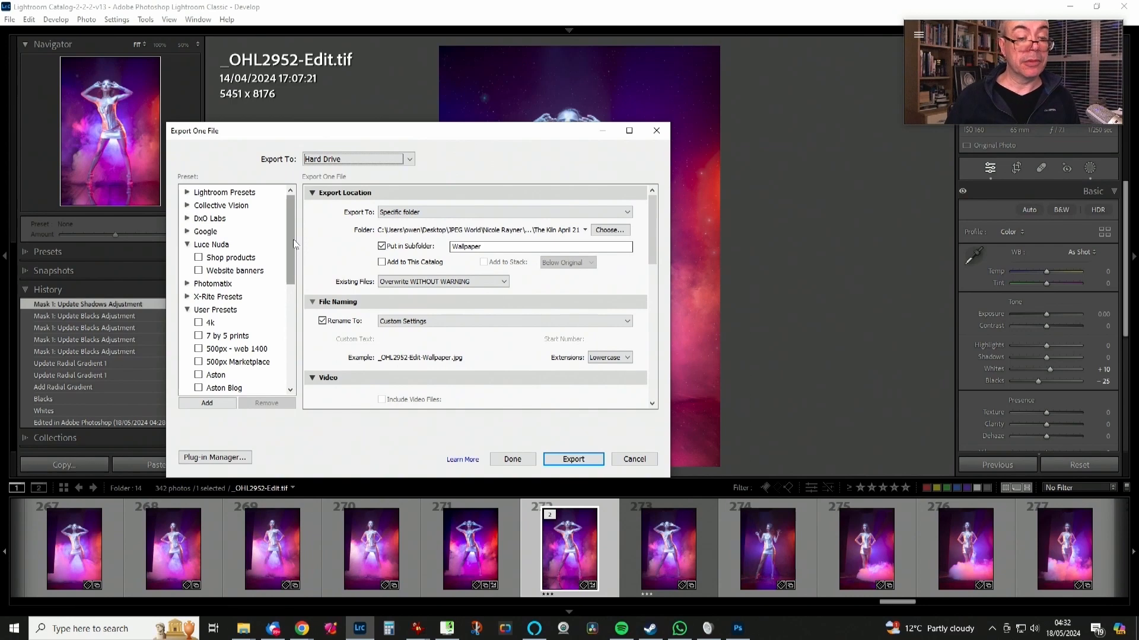
{"action": "left_click_drag", "start_coordinate": [291, 244], "coordinate": [292, 347]}
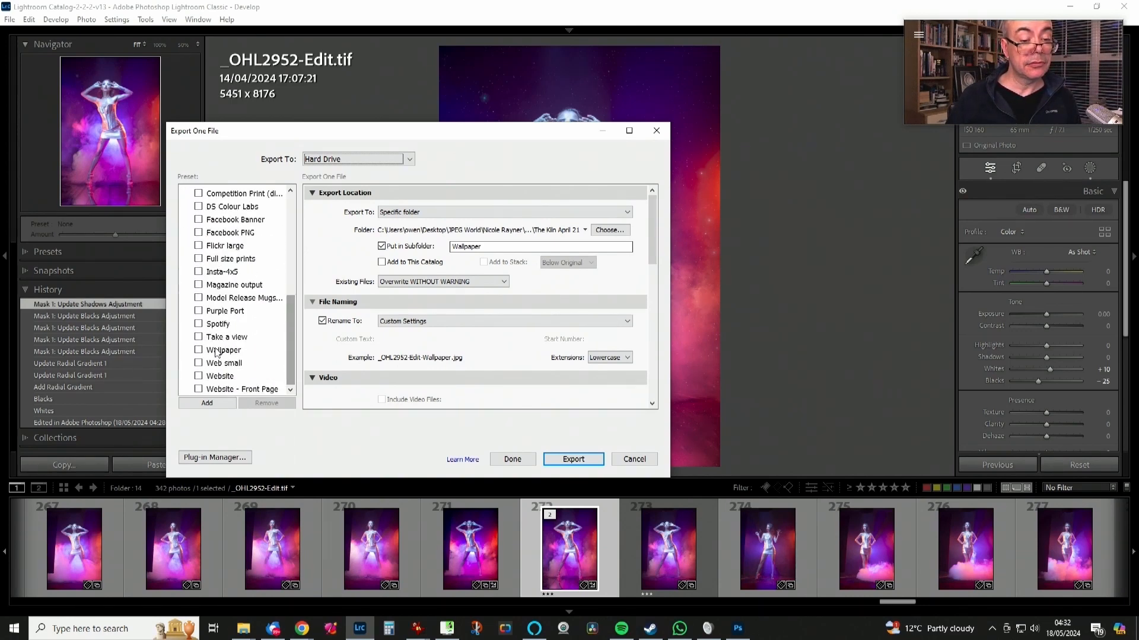
{"action": "left_click", "coordinate": [199, 349]}
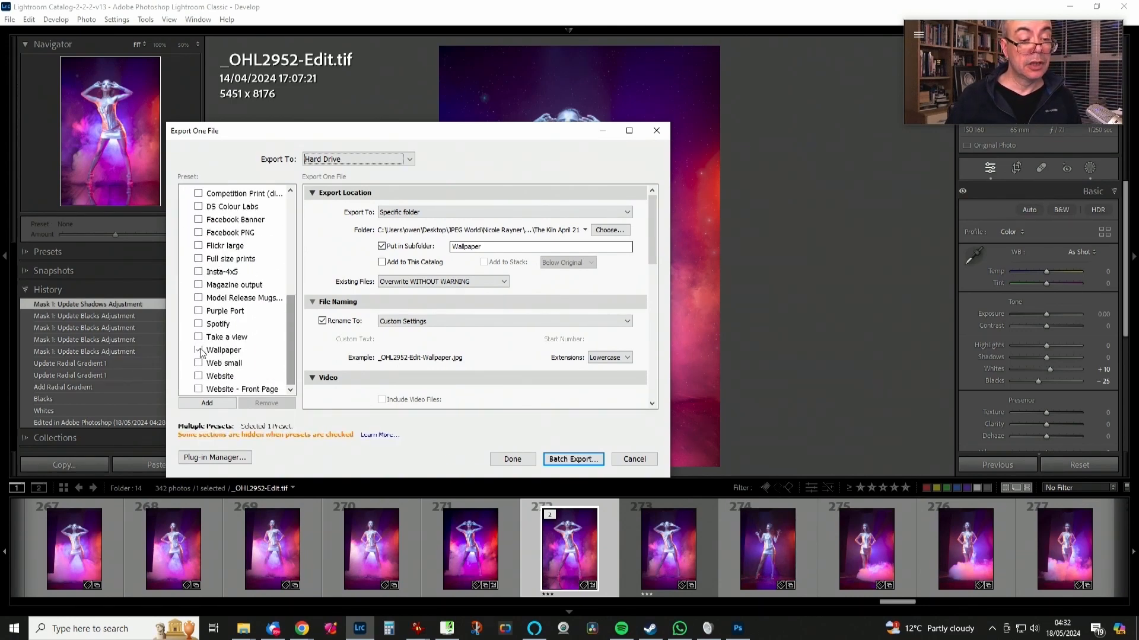
{"action": "left_click", "coordinate": [198, 311]}
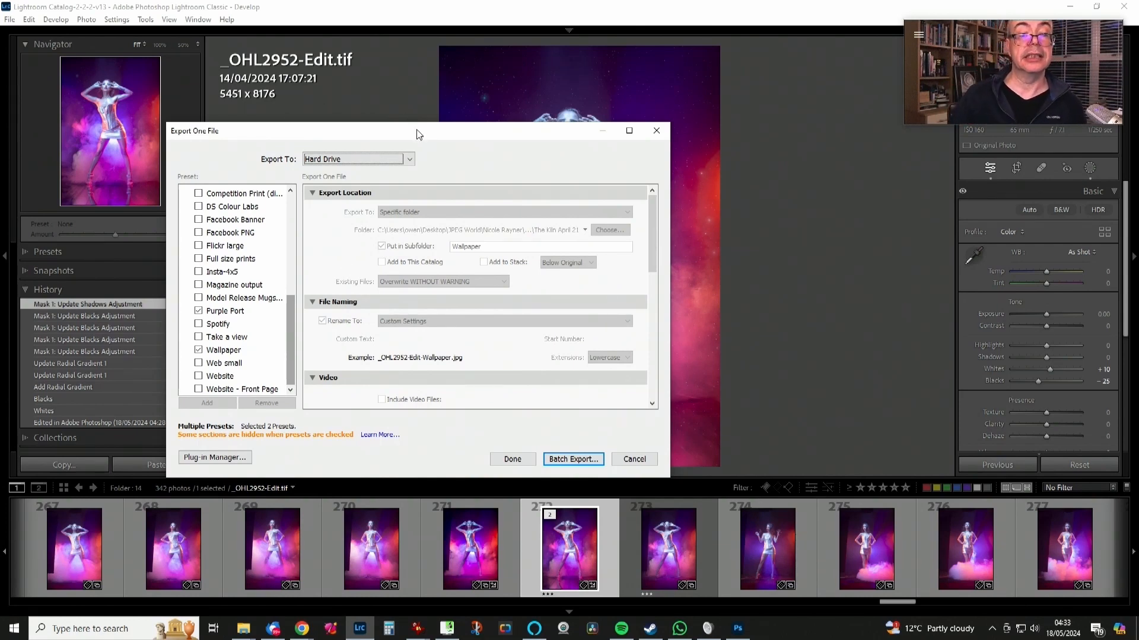
{"action": "left_click_drag", "start_coordinate": [418, 133], "coordinate": [382, 88]}
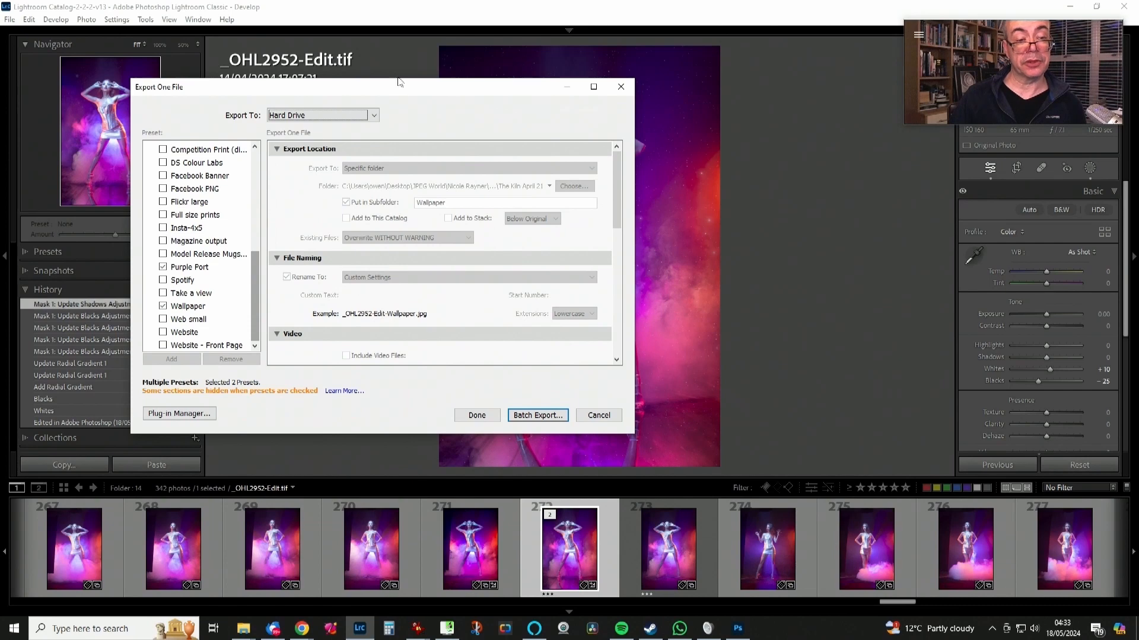
{"action": "left_click", "coordinate": [536, 415]}
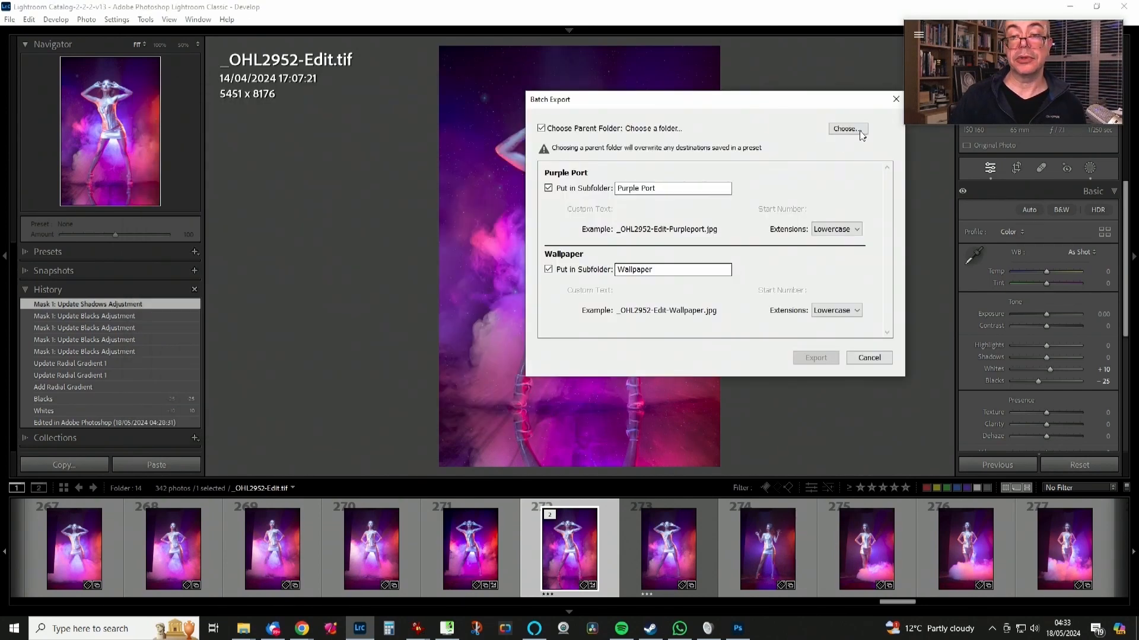
Export both versions into the model's The Kiln April 24 folder in JPEG World and close the resulting Wallpaper folder window.
{"action": "left_click", "coordinate": [860, 133]}
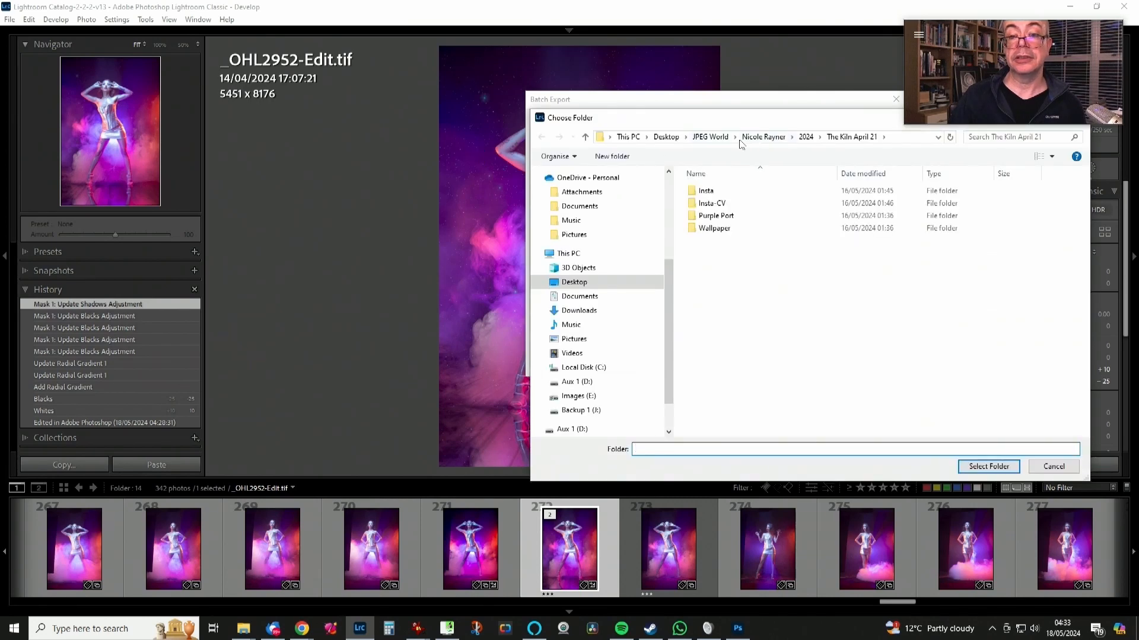
{"action": "left_click", "coordinate": [710, 137]}
{"action": "left_click", "coordinate": [806, 301]}
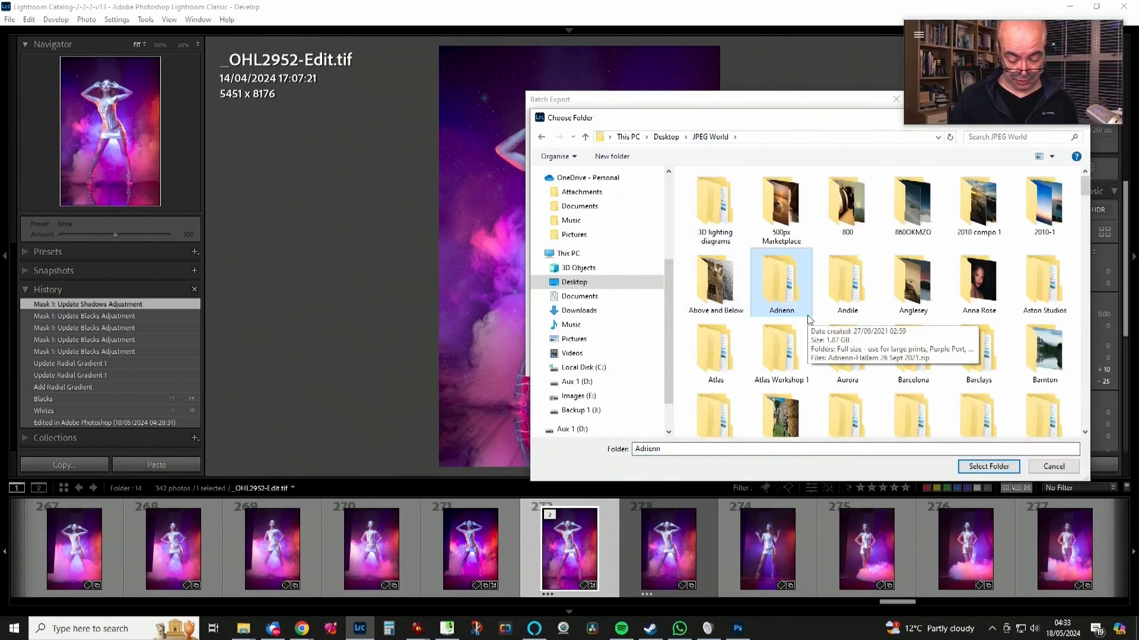
{"action": "type", "text": "li"}
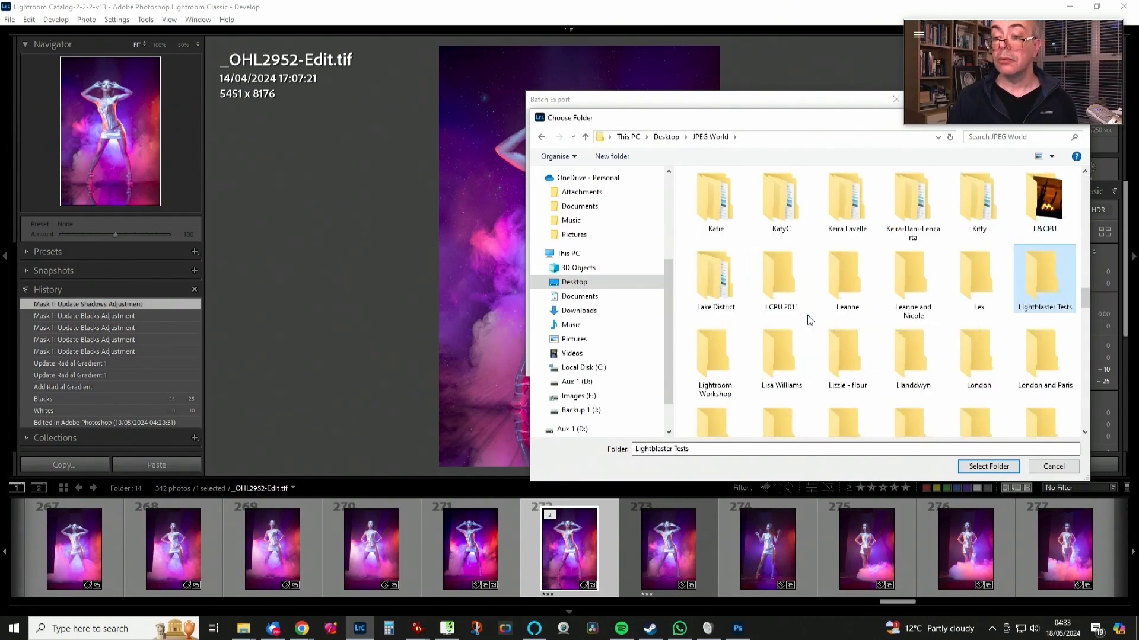
{"action": "type", "text": "jaz"}
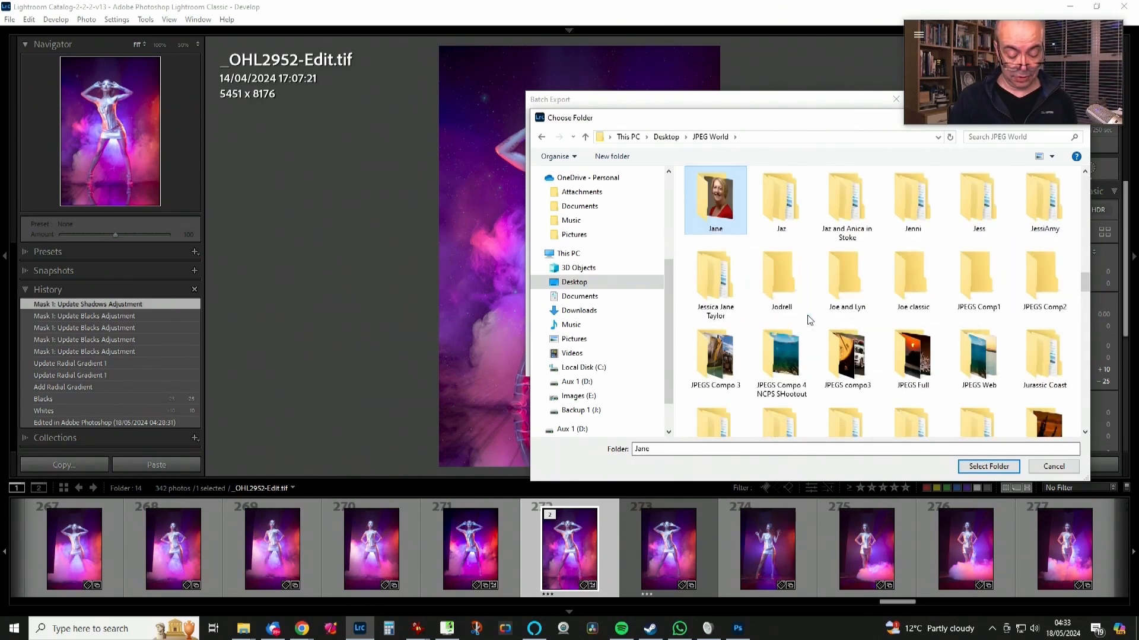
{"action": "double_click", "coordinate": [772, 185]}
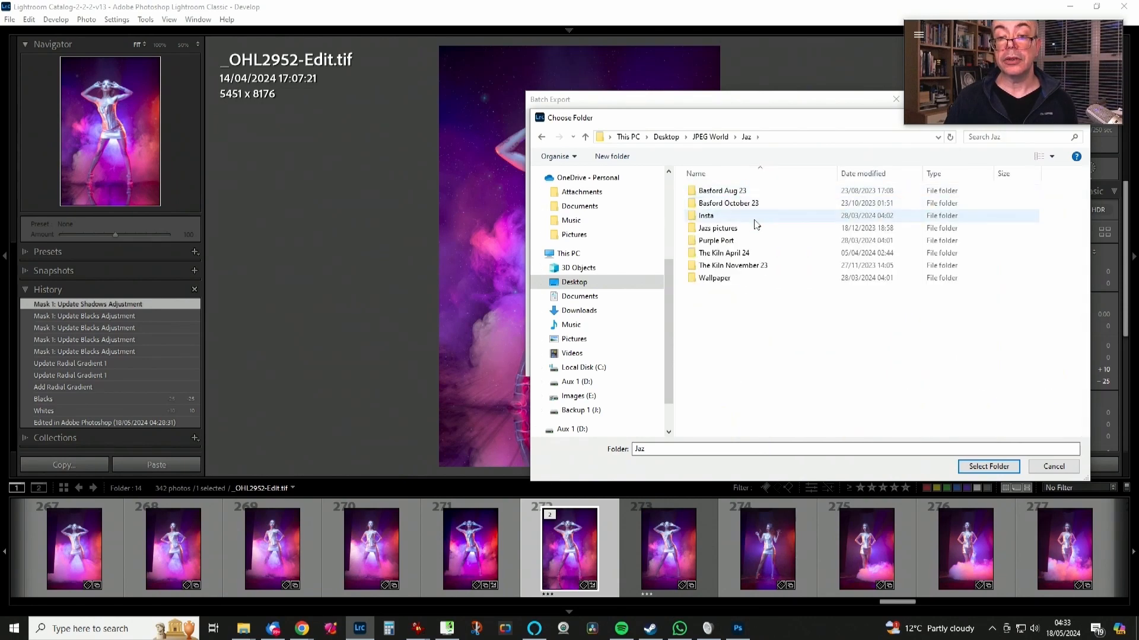
{"action": "double_click", "coordinate": [756, 251]}
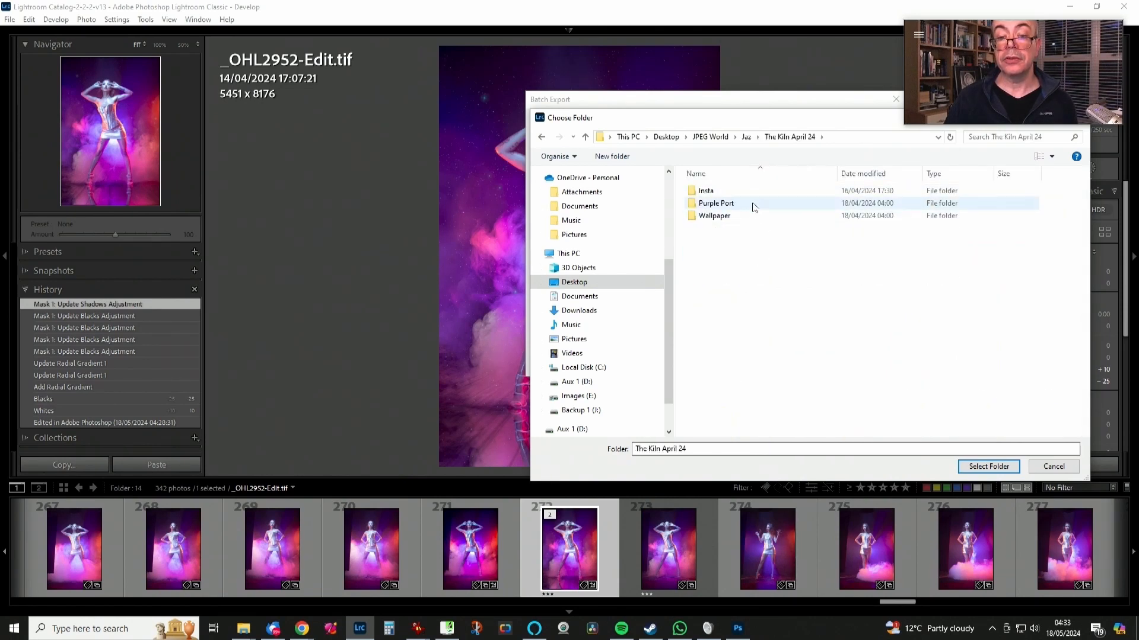
{"action": "left_click", "coordinate": [989, 466]}
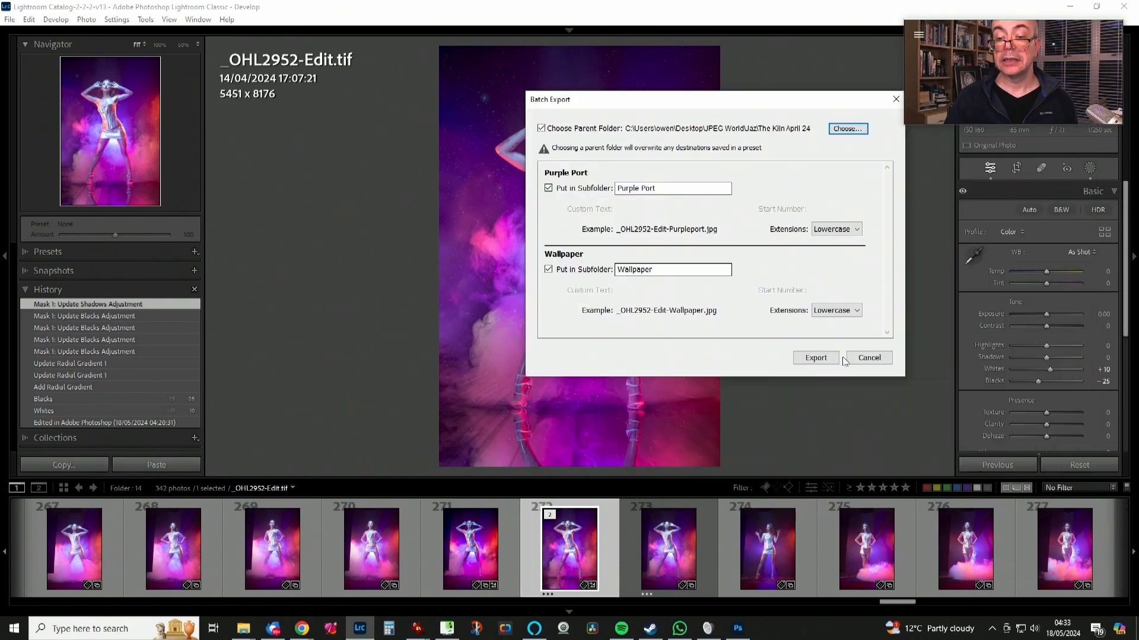
{"action": "left_click", "coordinate": [824, 358]}
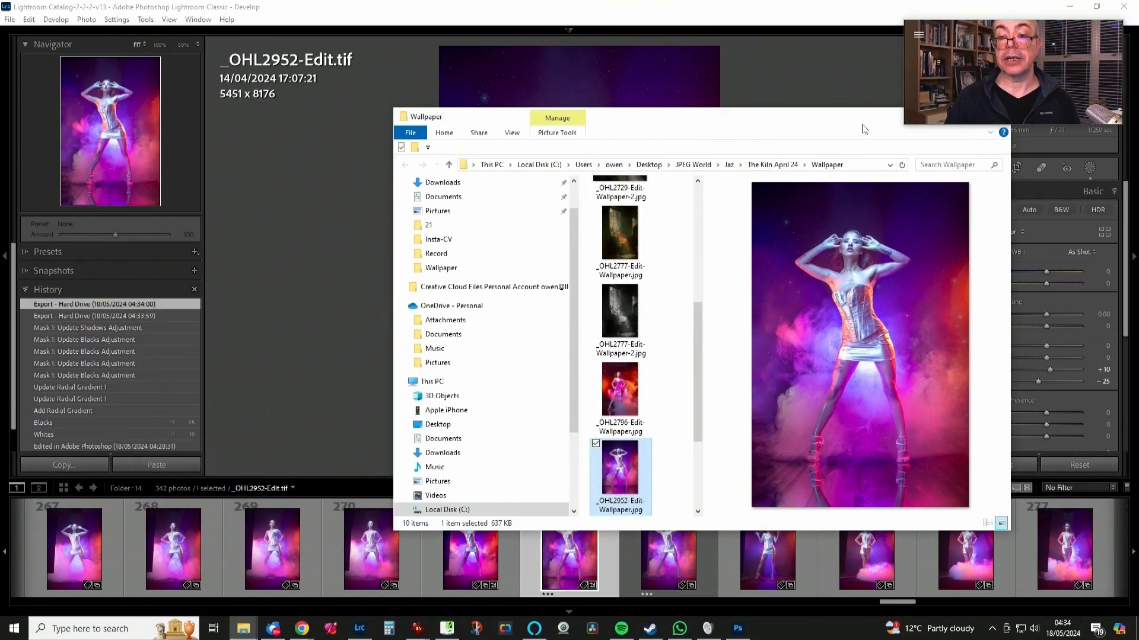
{"action": "left_click_drag", "start_coordinate": [863, 126], "coordinate": [592, 194]}
{"action": "left_click", "coordinate": [669, 188]}
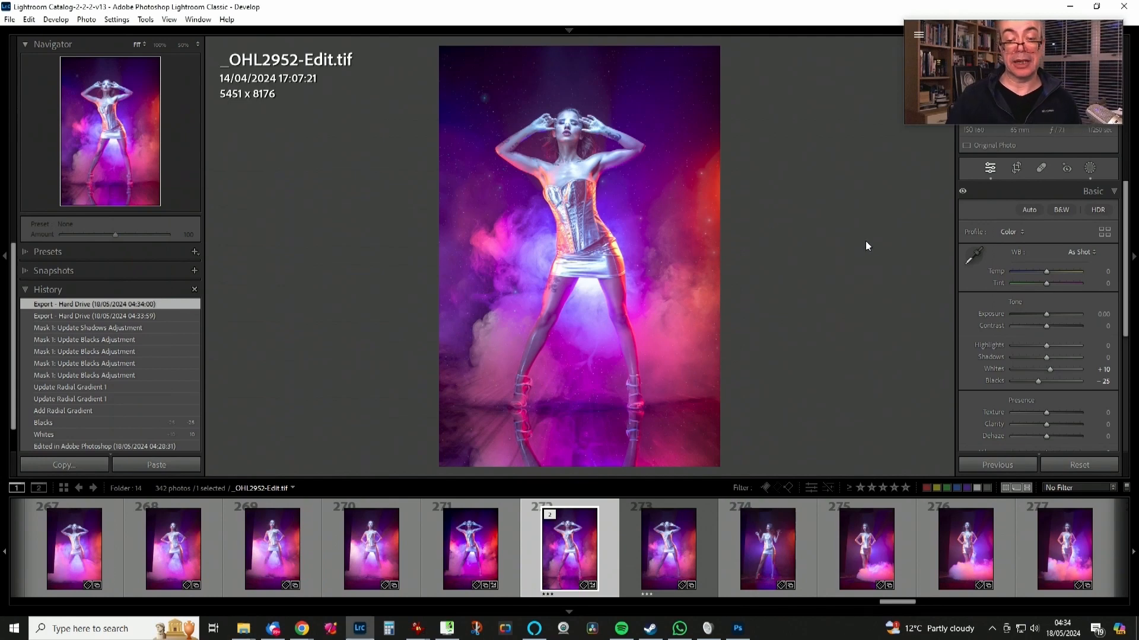
Reveal the module picker and open _OHL2952-Edit.tif in the Print module.
{"action": "left_click_drag", "start_coordinate": [1024, 28], "coordinate": [829, 23]}
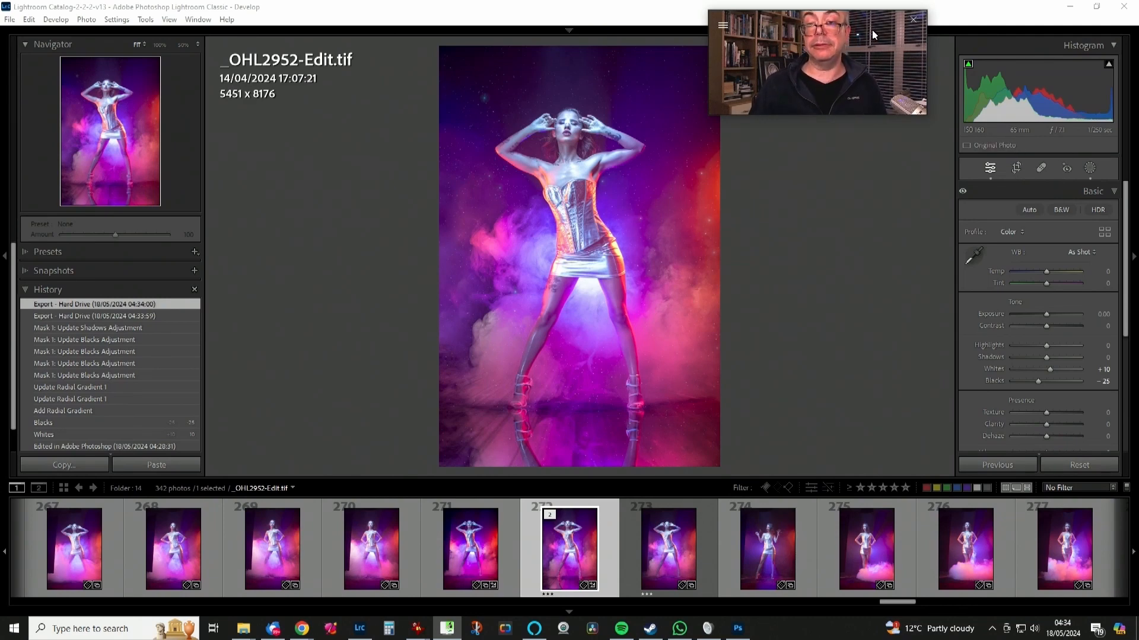
{"action": "left_click_drag", "start_coordinate": [851, 18], "coordinate": [858, 123]}
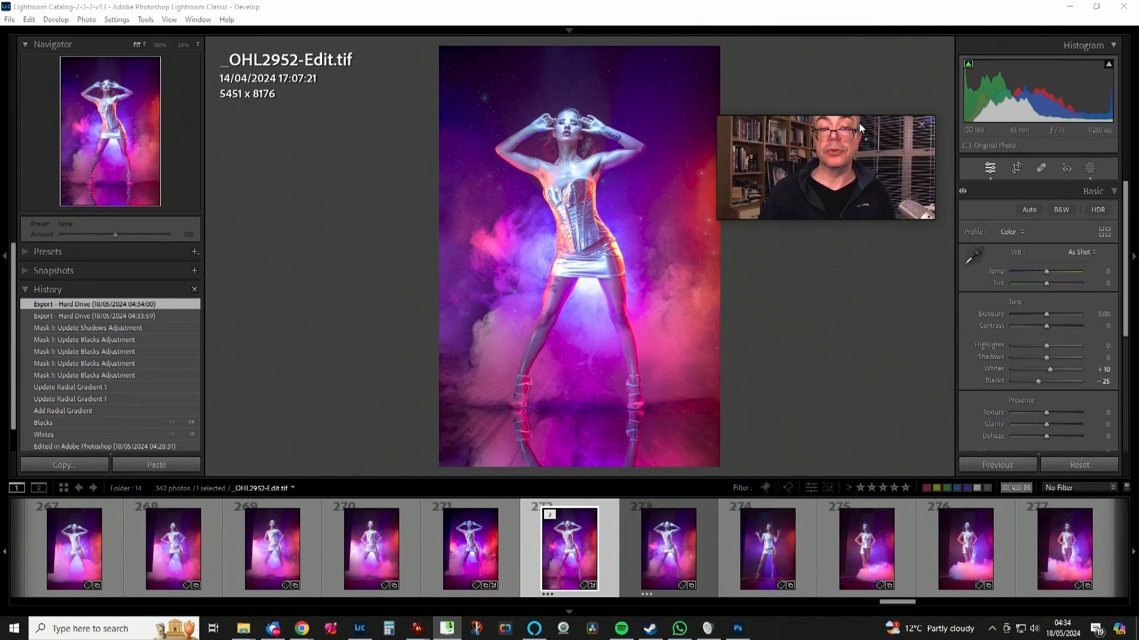
{"action": "left_click", "coordinate": [569, 31]}
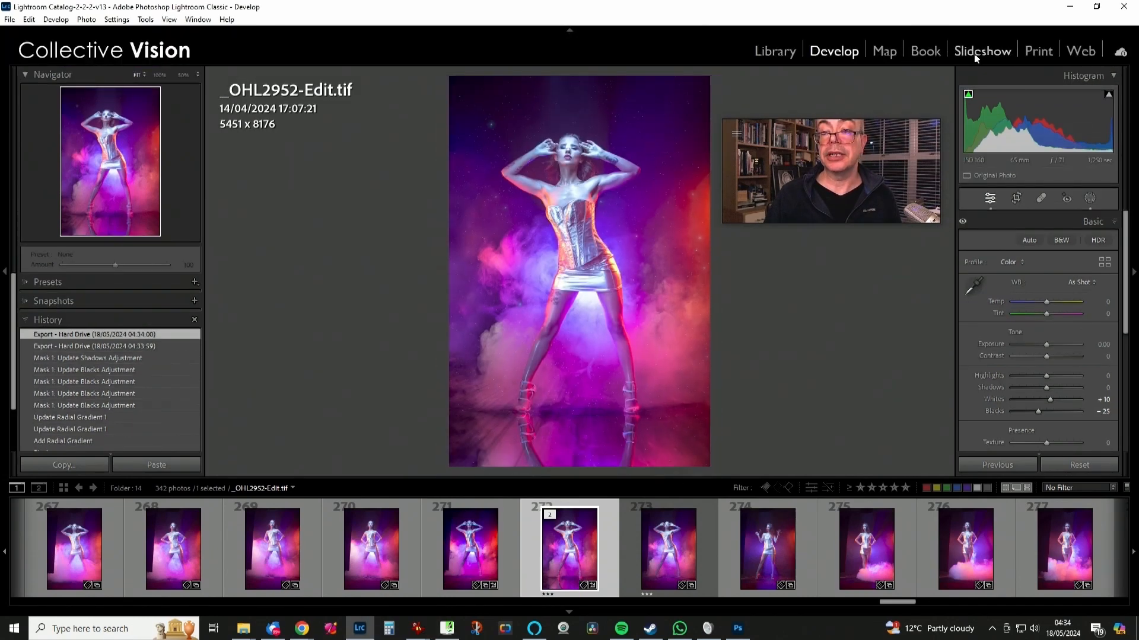
{"action": "left_click", "coordinate": [1038, 51]}
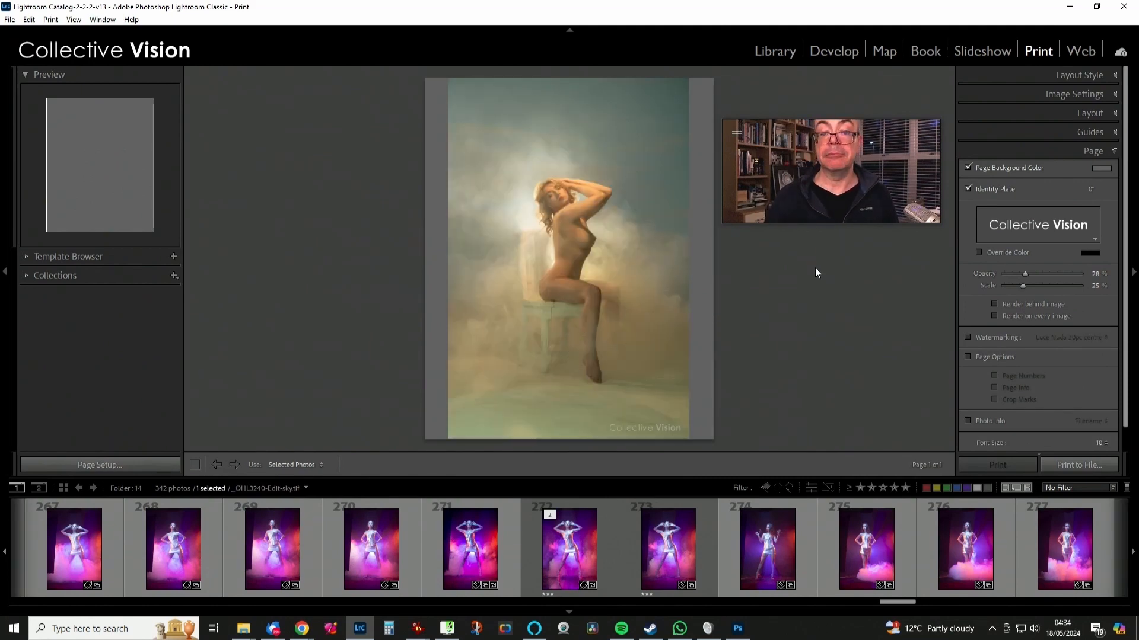
{"action": "left_click_drag", "start_coordinate": [867, 130], "coordinate": [1034, 26]}
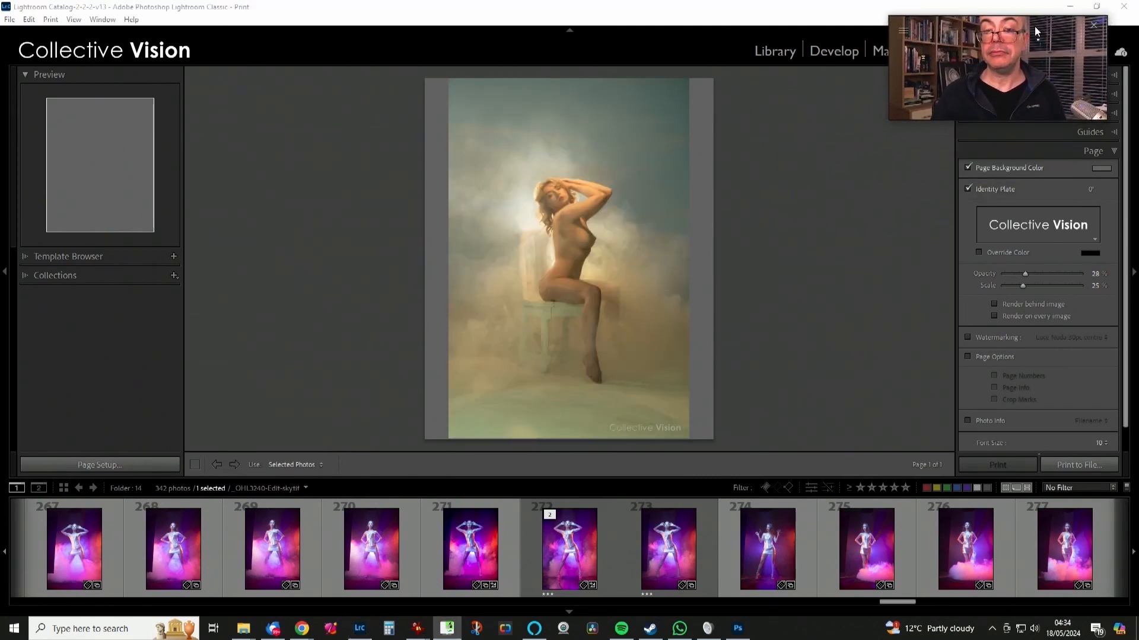
{"action": "left_click", "coordinate": [569, 547]}
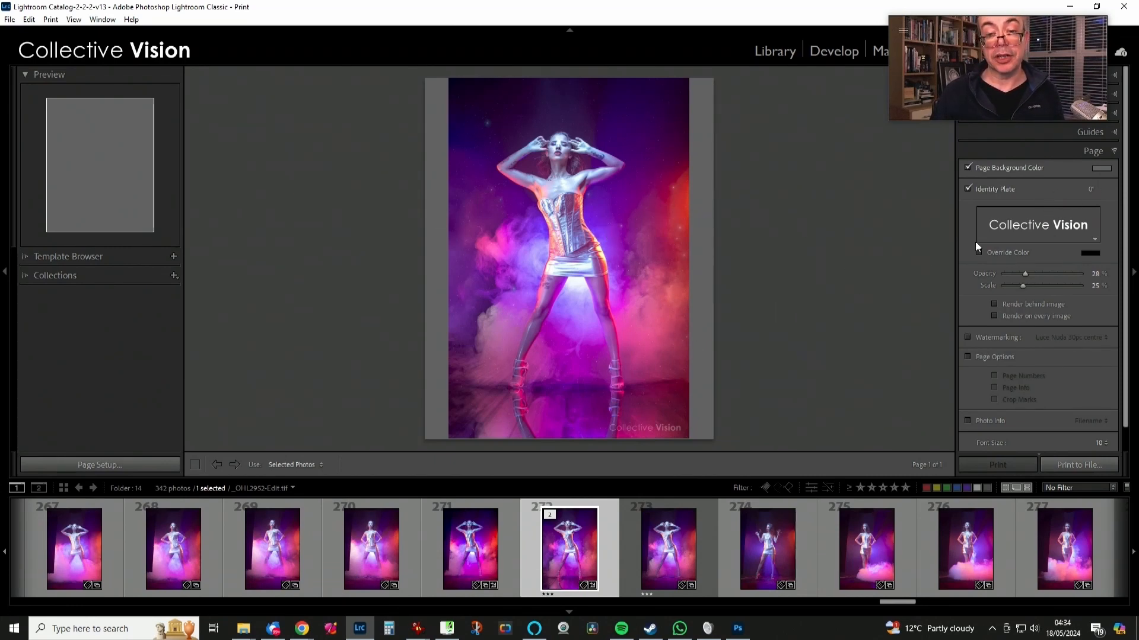
Set the page background colour to a dark purple sampled from the photo's upper background, at H 299, S 100, L 10.
{"action": "left_click", "coordinate": [1101, 168]}
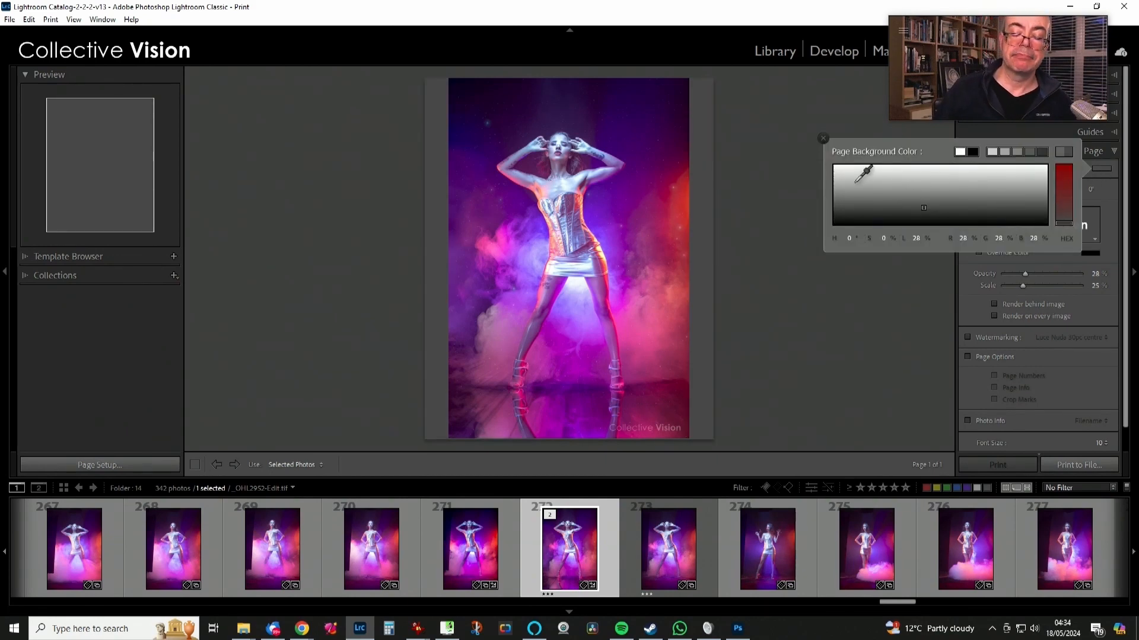
{"action": "left_click_drag", "start_coordinate": [855, 183], "coordinate": [791, 185]}
{"action": "left_click_drag", "start_coordinate": [694, 178], "coordinate": [686, 114]}
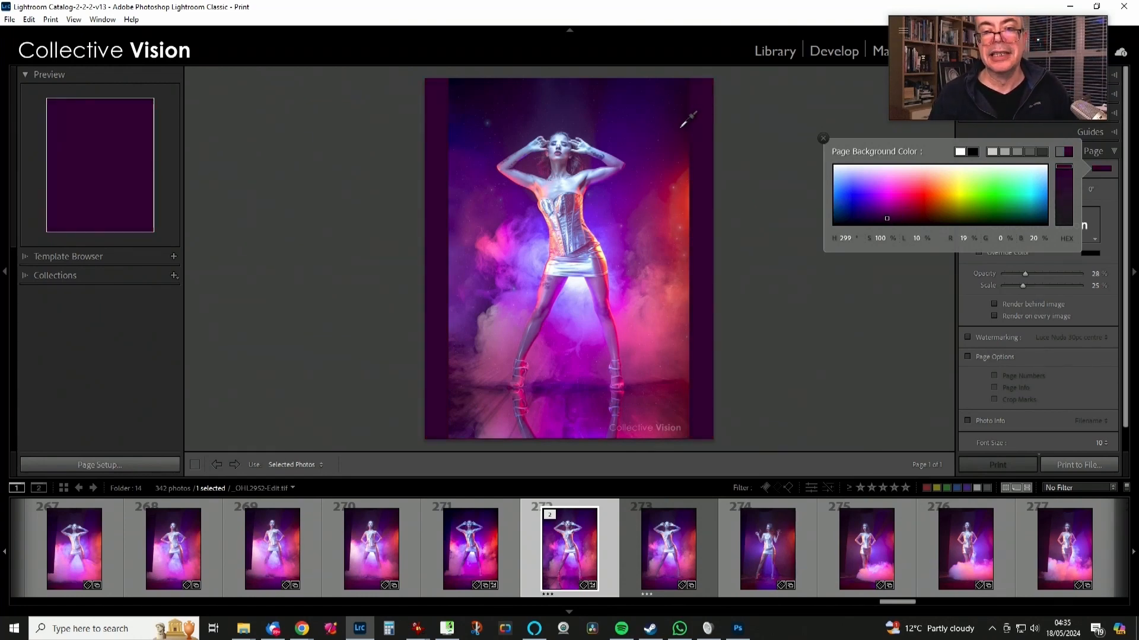
Set the page background to a dark red sampled from the photo, at H 335, S 87, L 18, and the identity plate opacity to 42%.
{"action": "left_click_drag", "start_coordinate": [682, 101], "coordinate": [686, 123]}
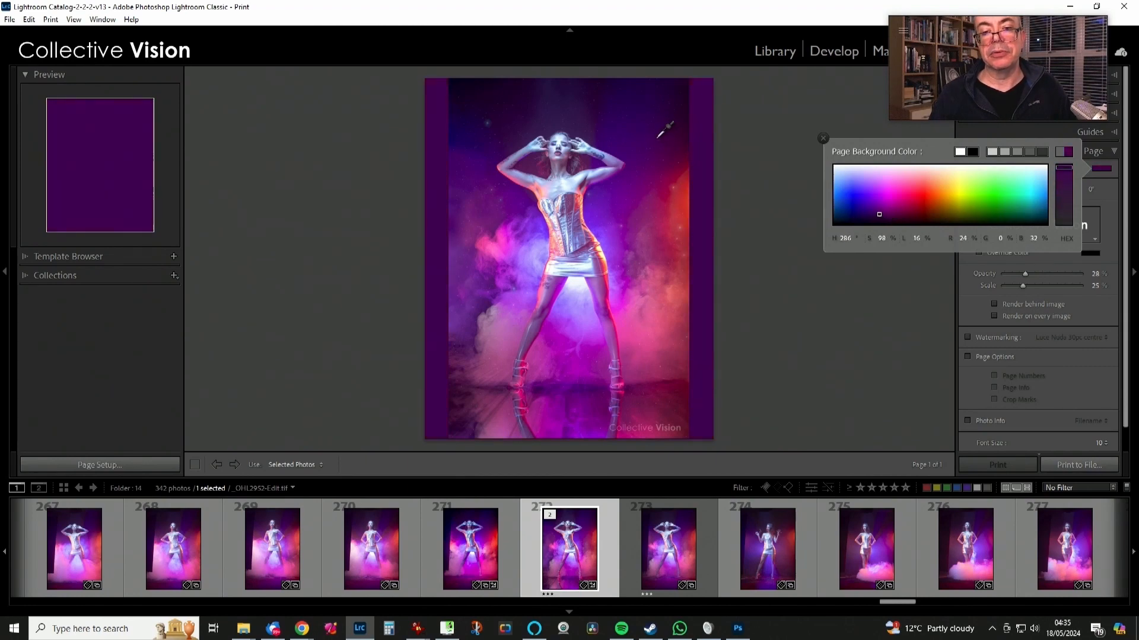
{"action": "left_click_drag", "start_coordinate": [657, 157], "coordinate": [675, 398]}
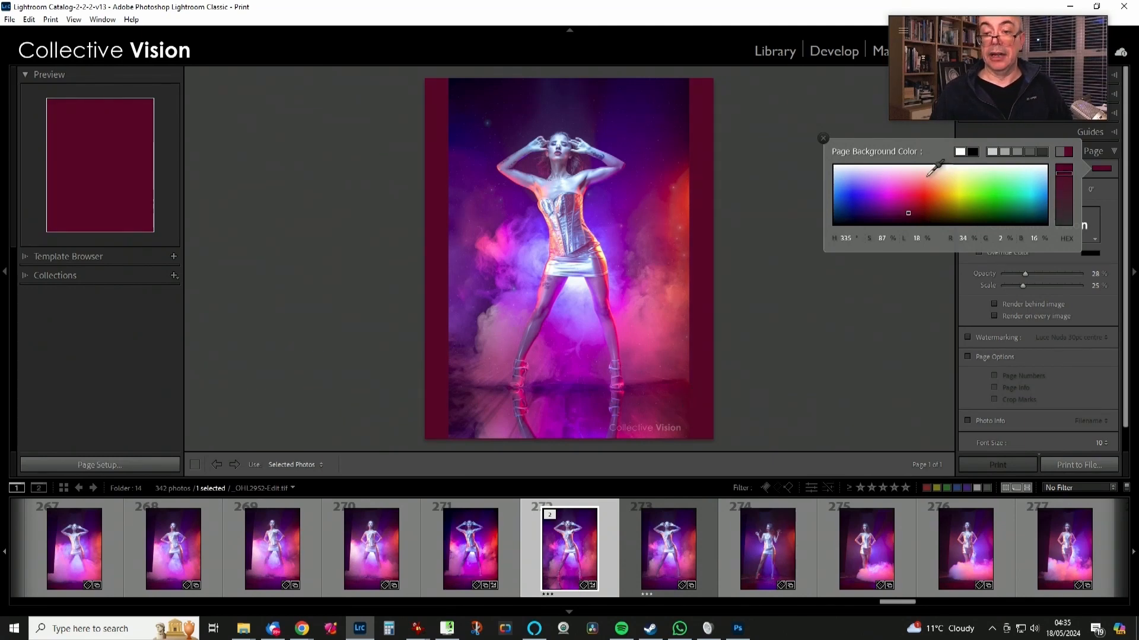
{"action": "left_click", "coordinate": [823, 139]}
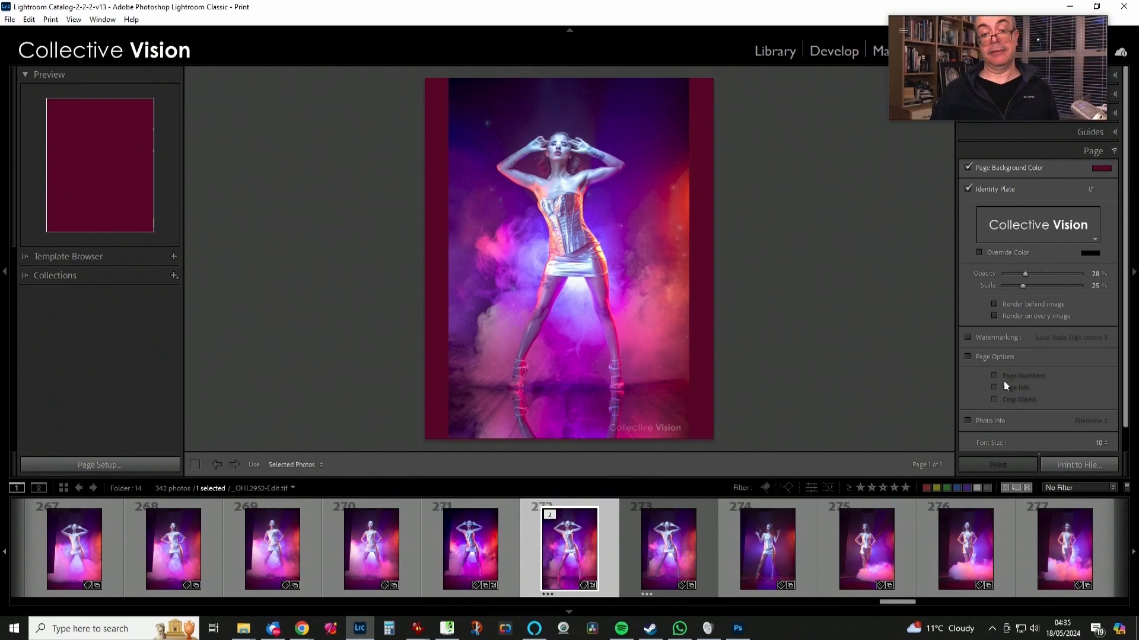
{"action": "left_click", "coordinate": [654, 428]}
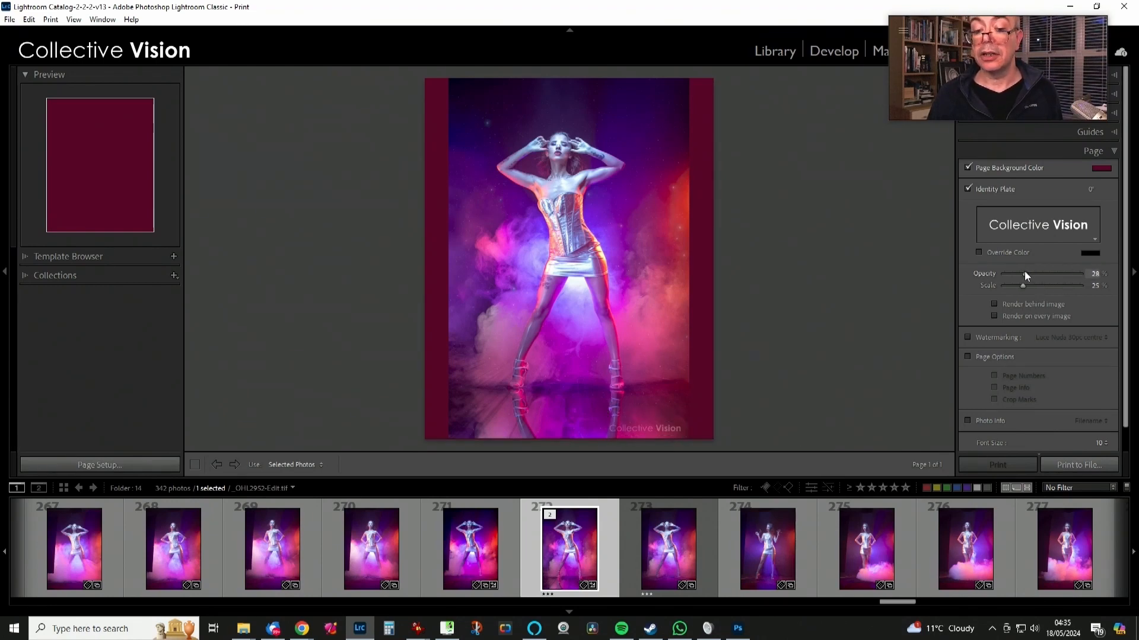
{"action": "left_click_drag", "start_coordinate": [1024, 273], "coordinate": [1033, 276]}
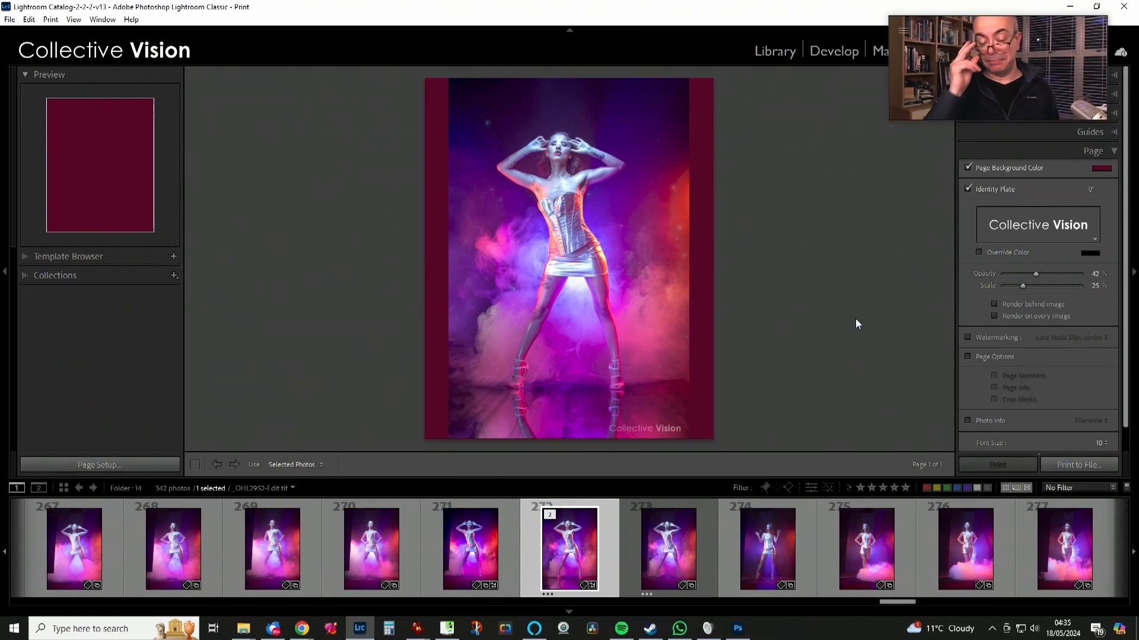
Save the print layout with the identity plate as Insta 6.jpg in The Kiln April 24's Insta folder.
{"action": "left_click", "coordinate": [1093, 471]}
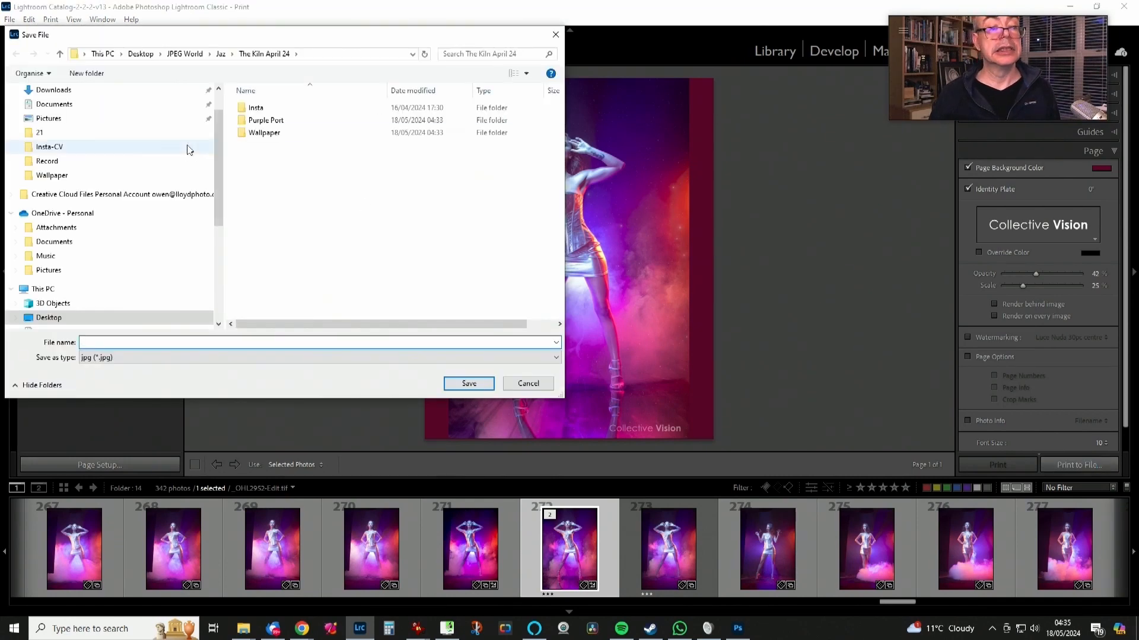
{"action": "left_click", "coordinate": [255, 111]}
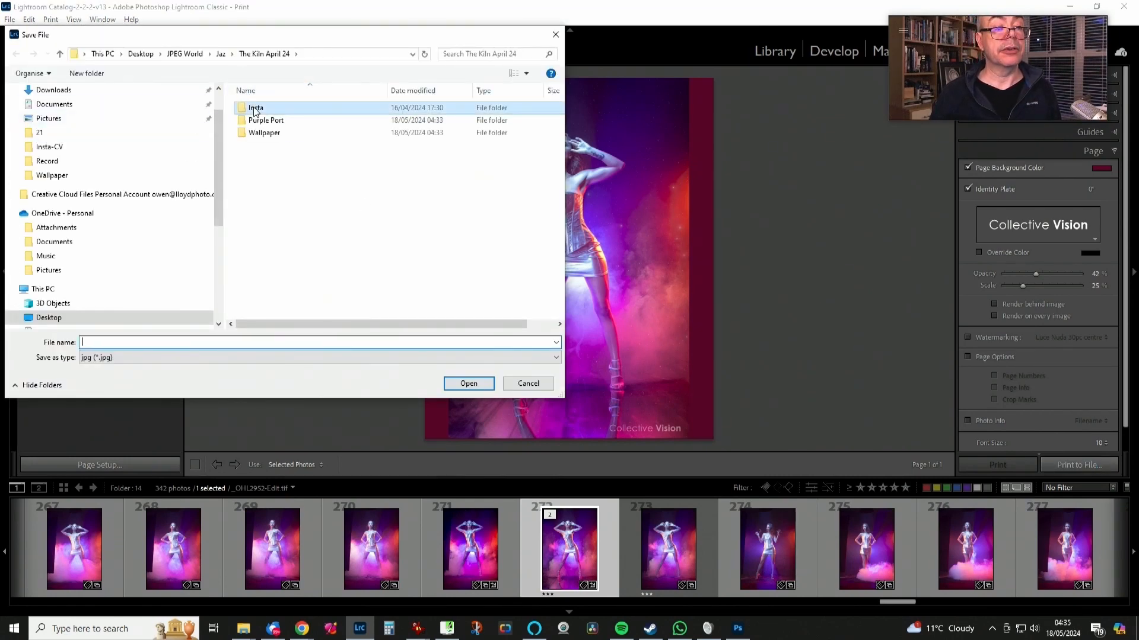
{"action": "double_click", "coordinate": [256, 111]}
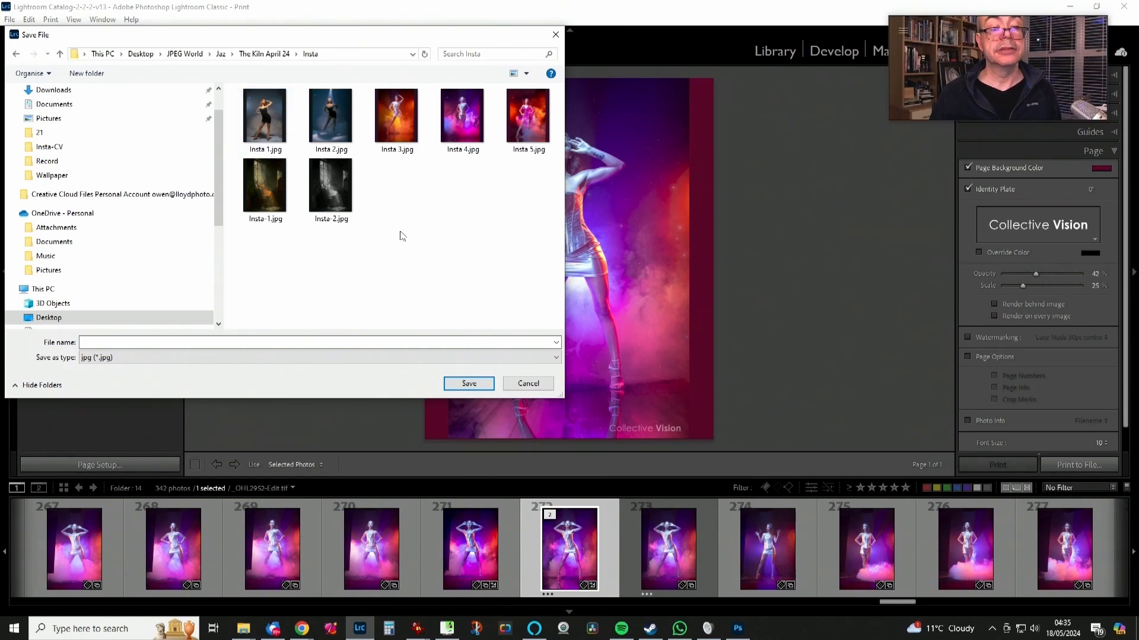
{"action": "left_click", "coordinate": [533, 131]}
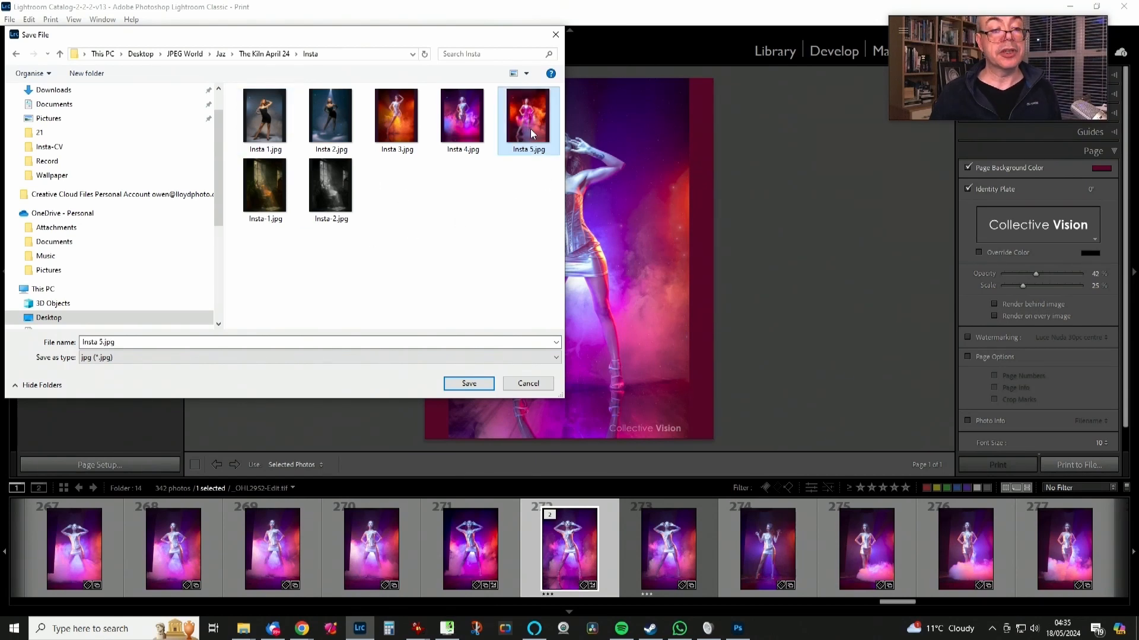
{"action": "left_click", "coordinate": [102, 341]}
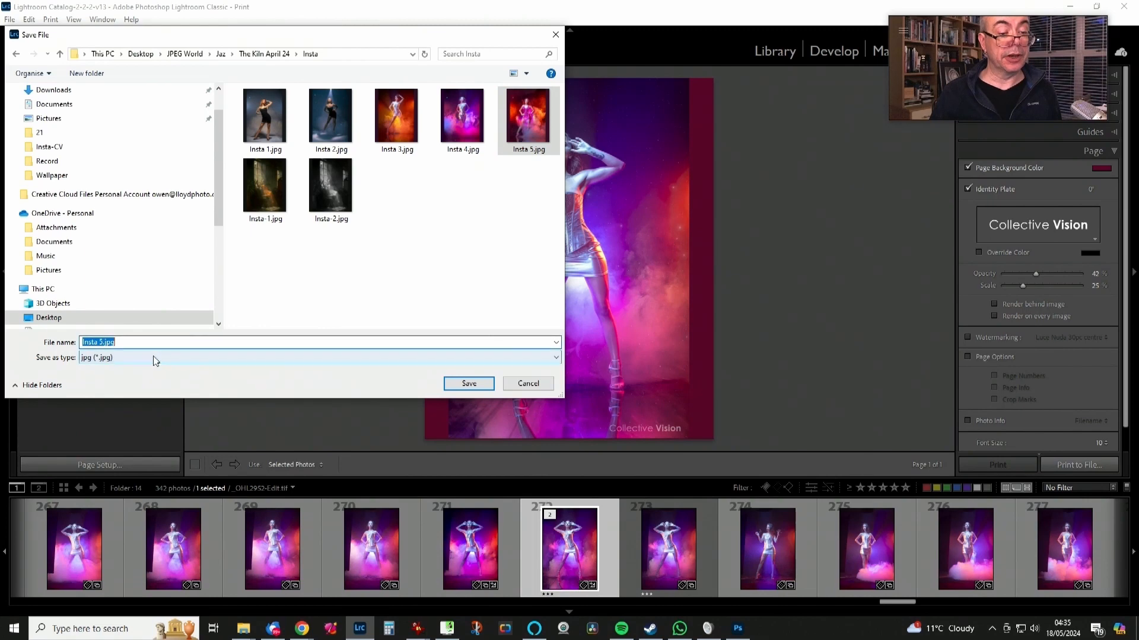
{"action": "left_click", "coordinate": [101, 342]}
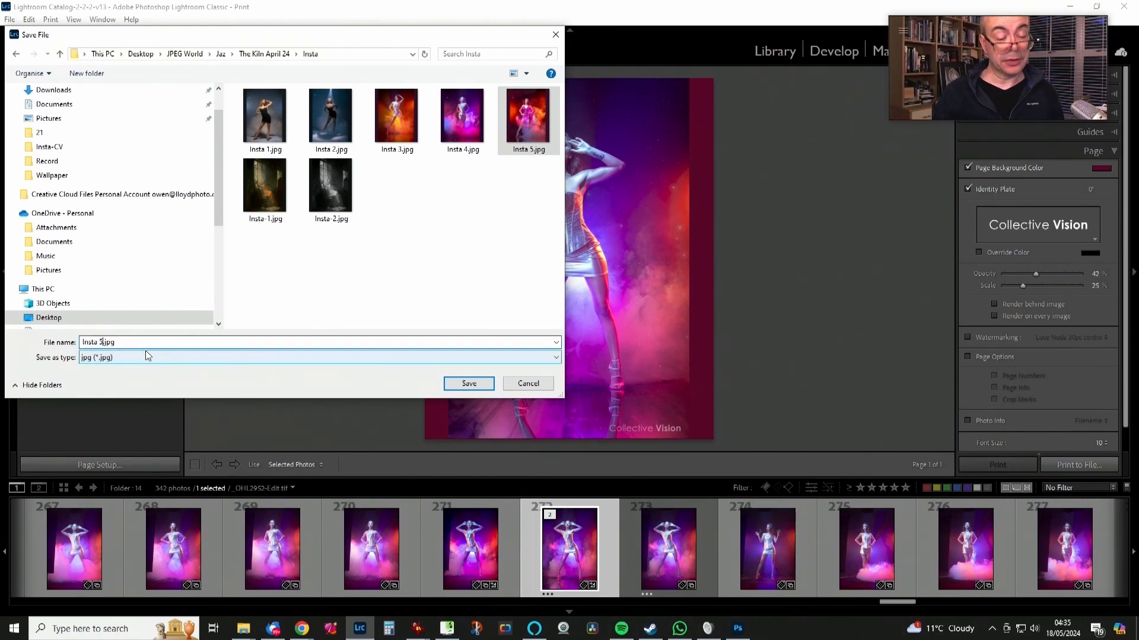
{"action": "key", "text": "BackSpace"}
{"action": "type", "text": "6"}
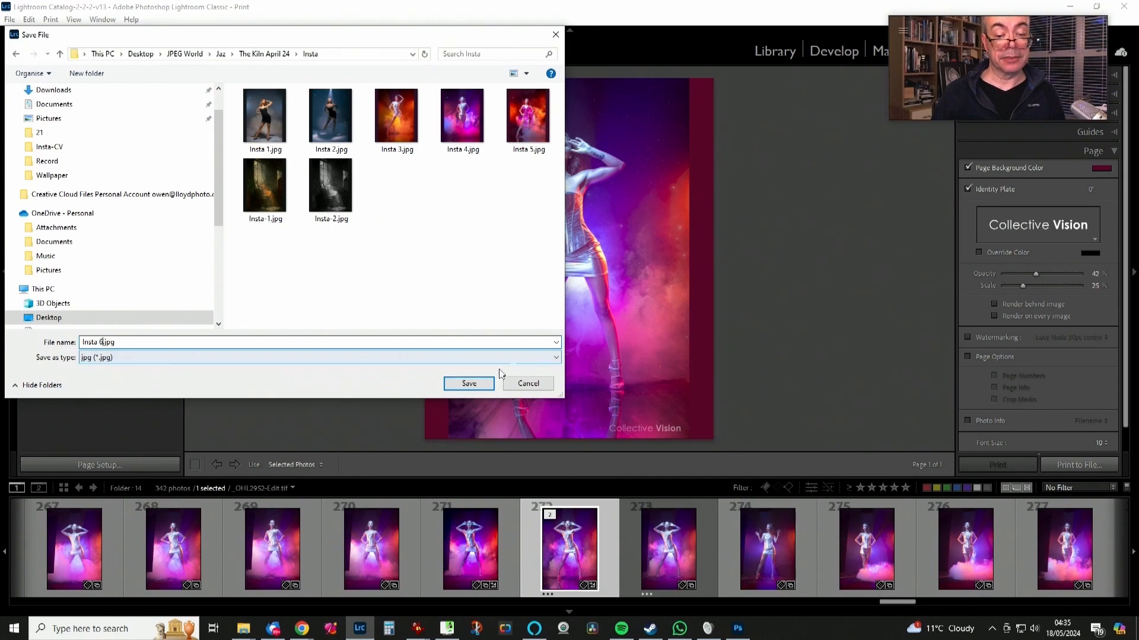
{"action": "left_click", "coordinate": [461, 387]}
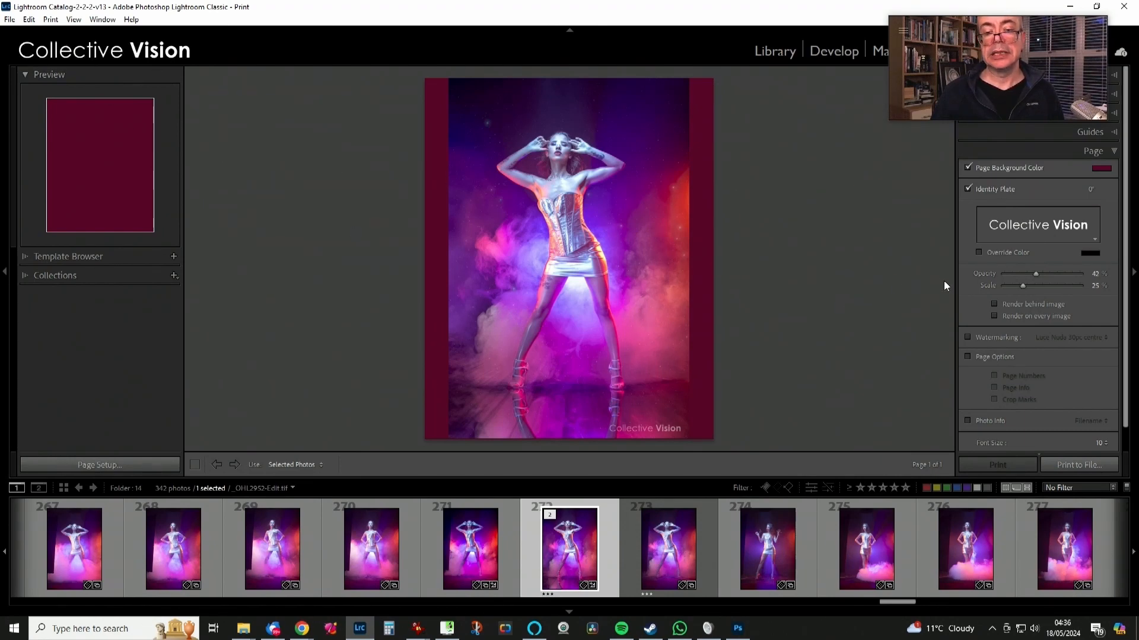
Turn off the identity plate and save this version of the print layout as Insta 6.2.jpg in the Insta folder.
{"action": "left_click", "coordinate": [969, 189]}
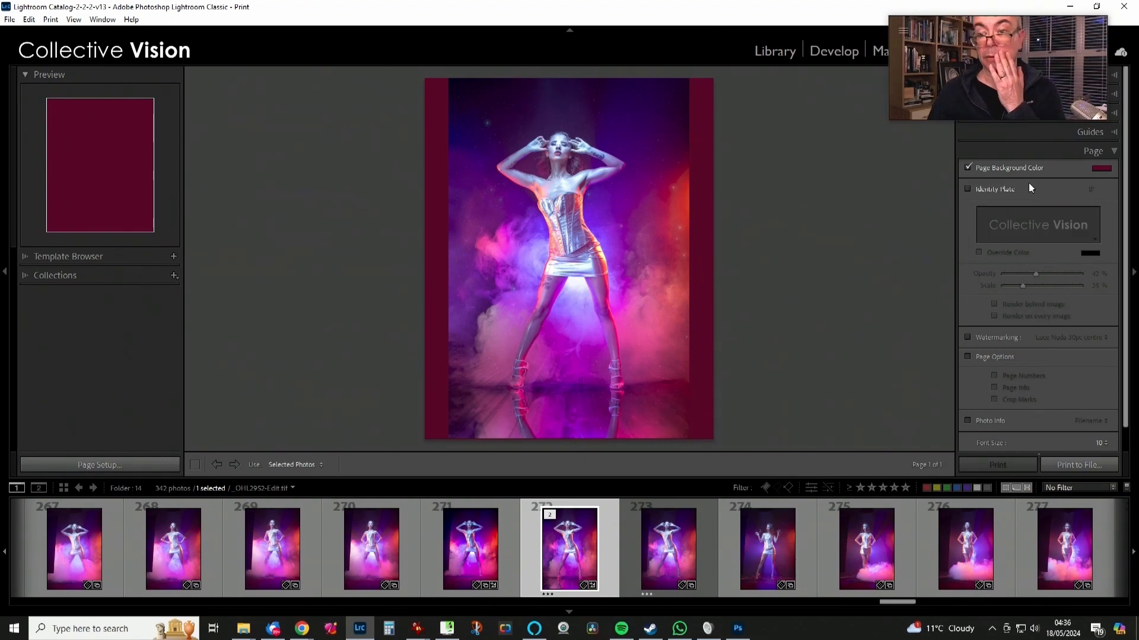
{"action": "left_click", "coordinate": [1094, 466]}
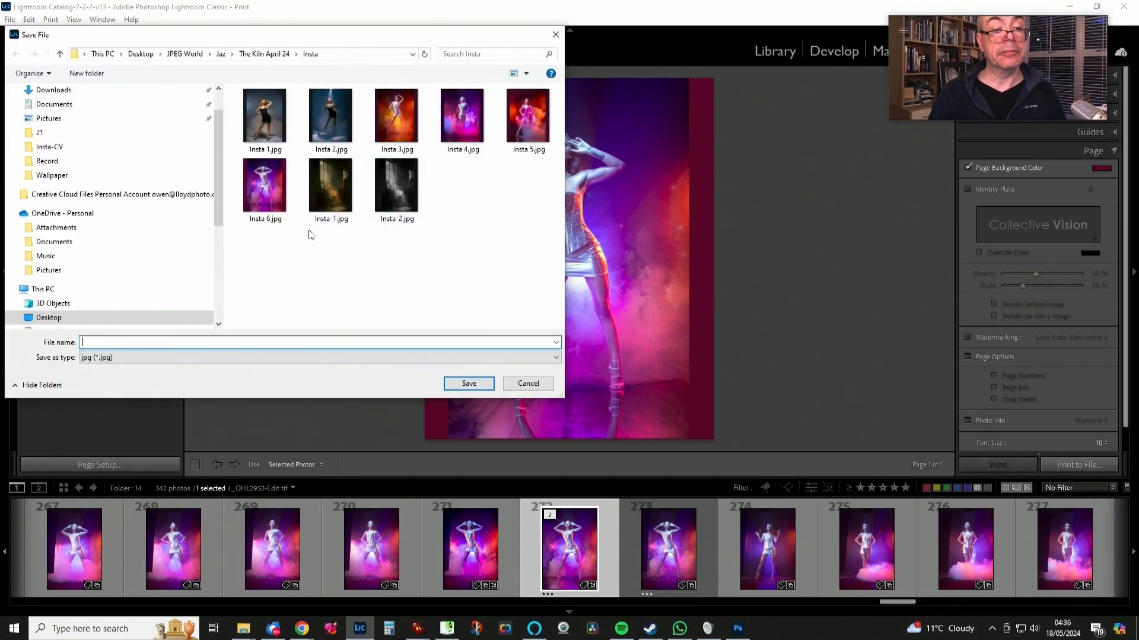
{"action": "left_click", "coordinate": [270, 200]}
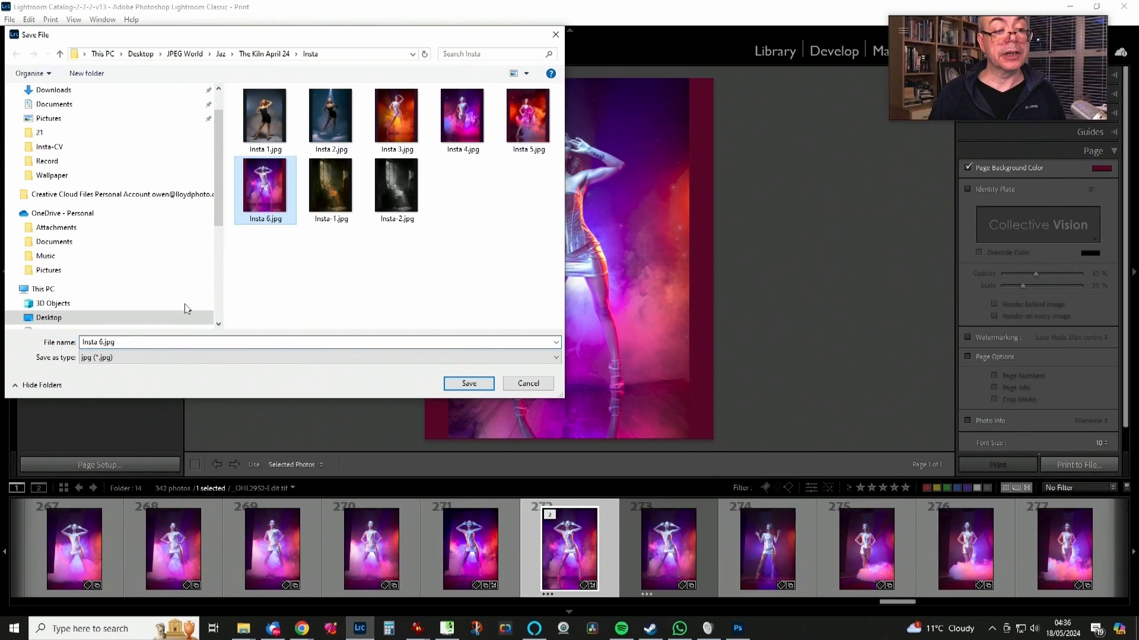
{"action": "left_click", "coordinate": [102, 341]}
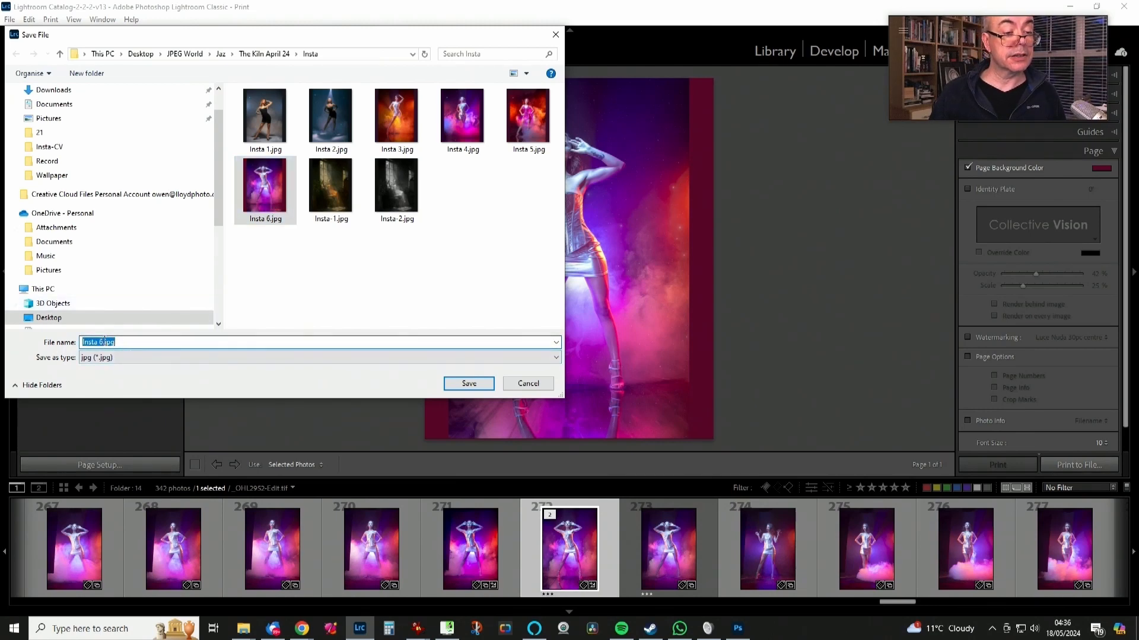
{"action": "left_click", "coordinate": [105, 341]}
{"action": "type", "text": ".2"}
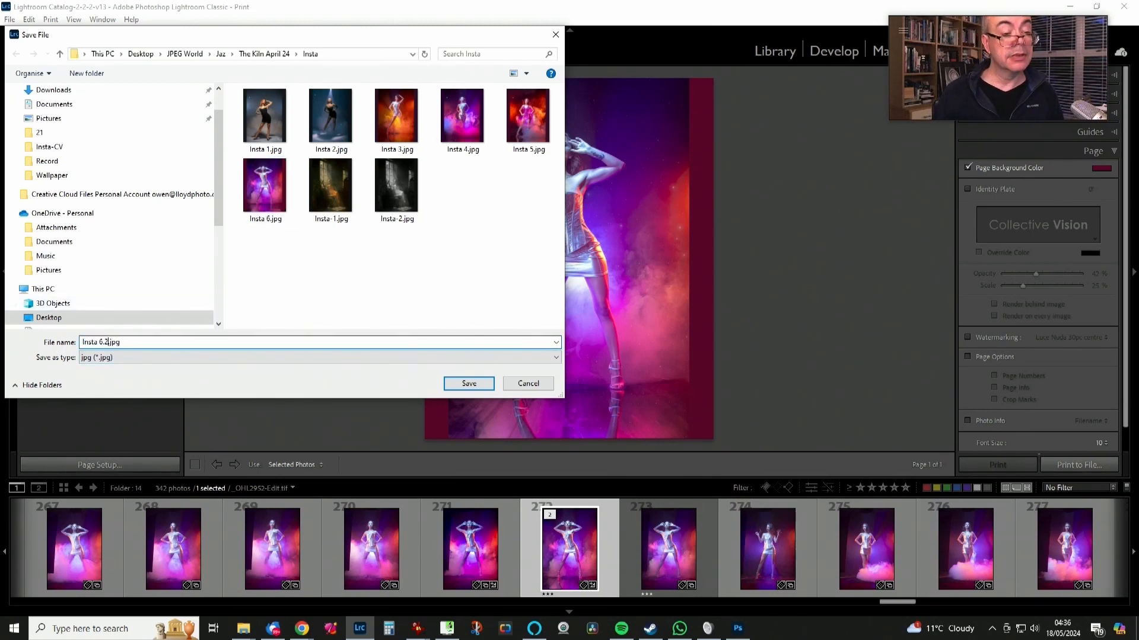
{"action": "left_click", "coordinate": [468, 383]}
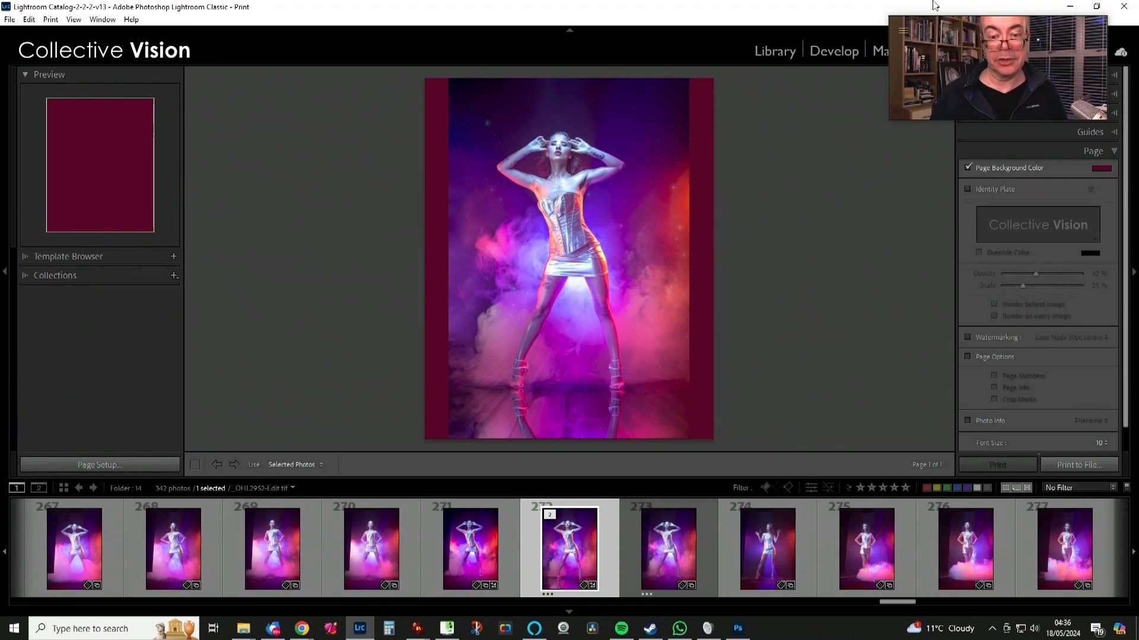
Return _OHL2952-Edit.tif to the Develop module and preview it in black and white before restoring its colour.
{"action": "left_click_drag", "start_coordinate": [1070, 25], "coordinate": [1032, 41]}
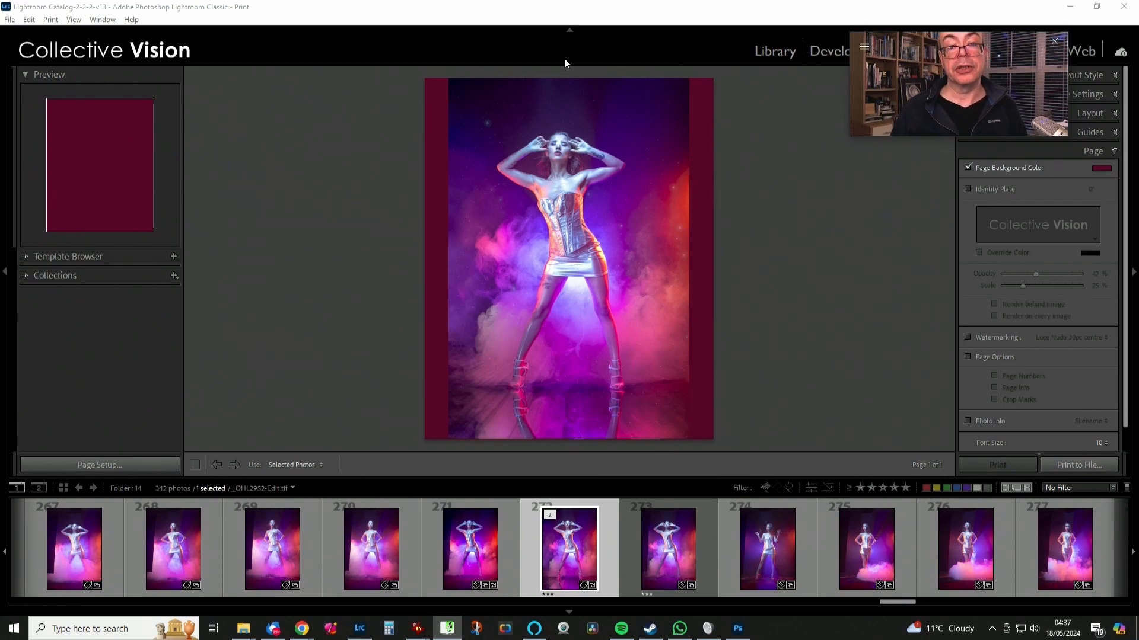
{"action": "left_click", "coordinate": [777, 149]}
{"action": "key", "text": "d"}
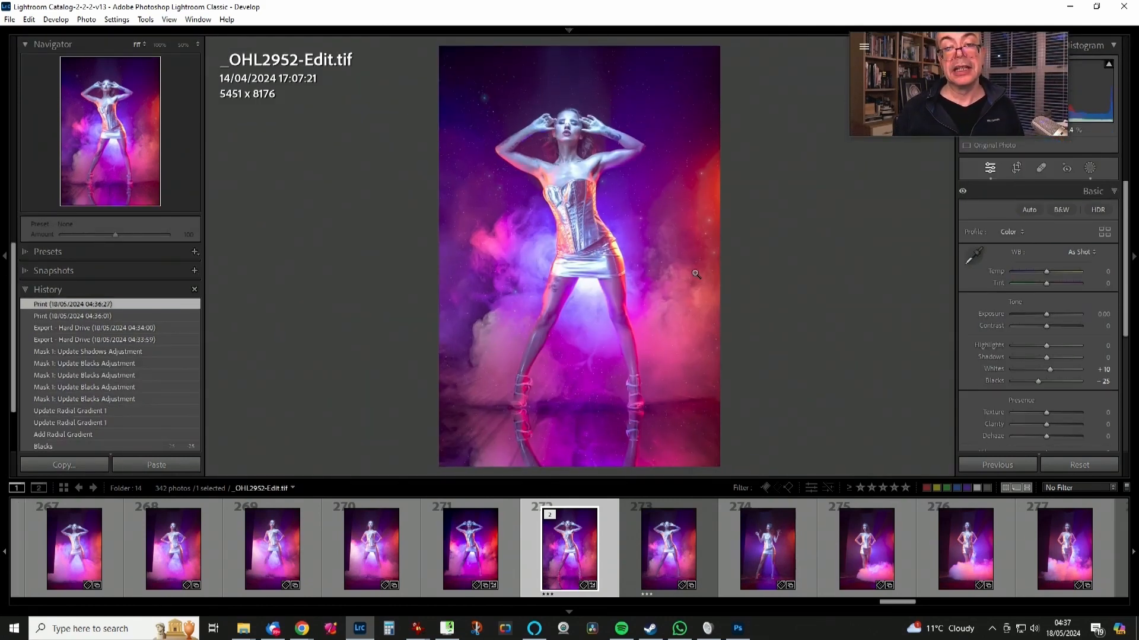
{"action": "key", "text": "v"}
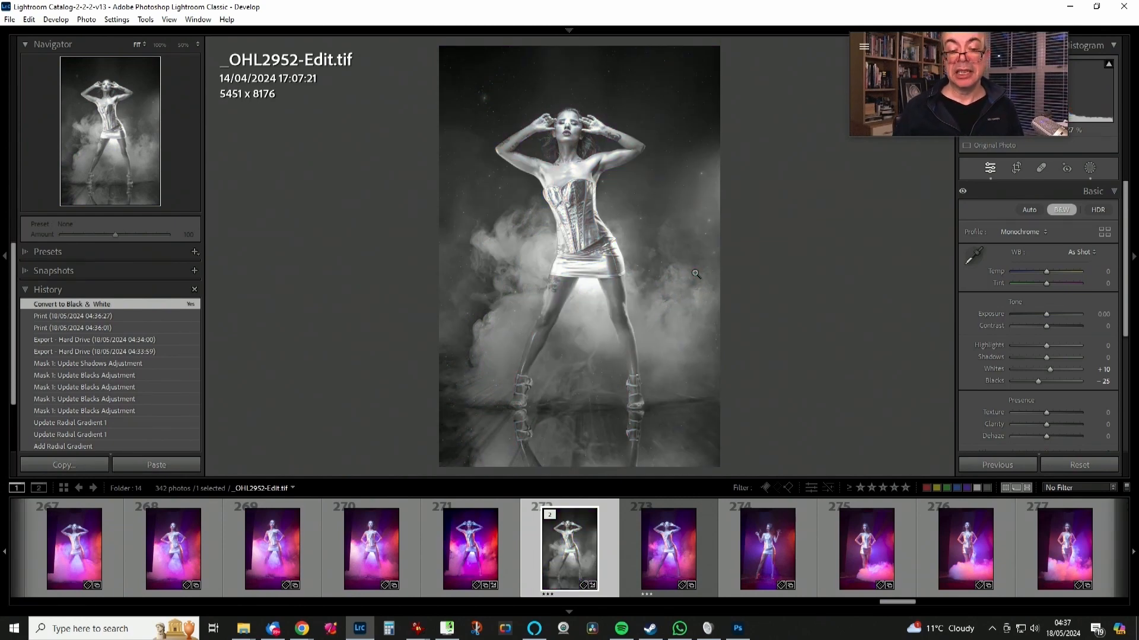
{"action": "key", "text": "v"}
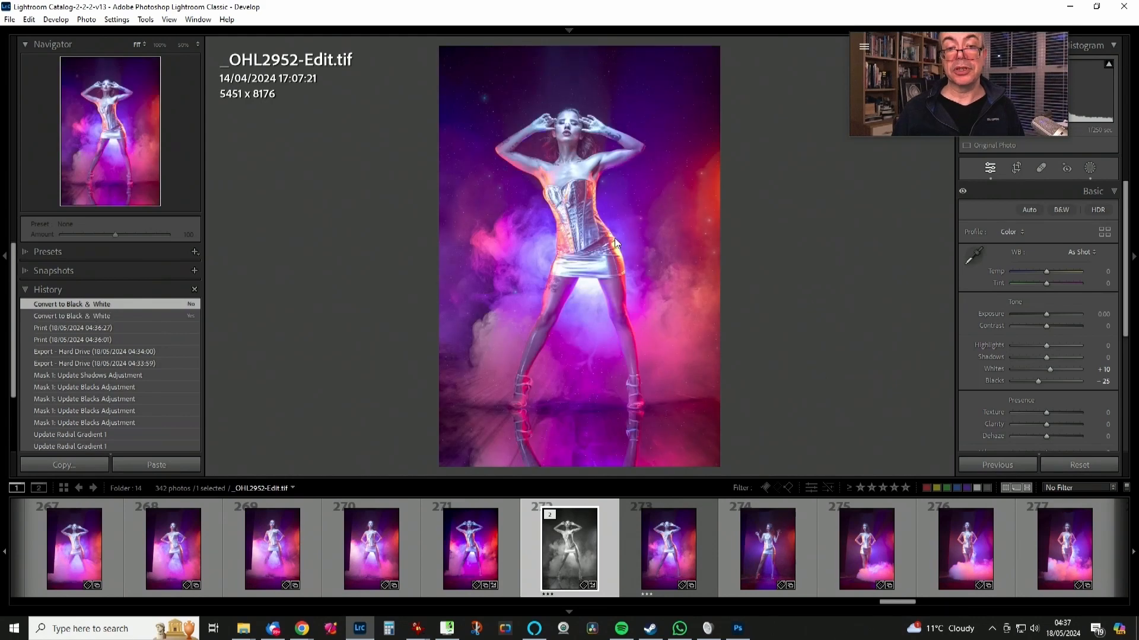
Create a black-and-white virtual copy of _OHL2952-Edit.tif and copy its conversion step's settings to the Before state.
{"action": "right_click", "coordinate": [615, 243]}
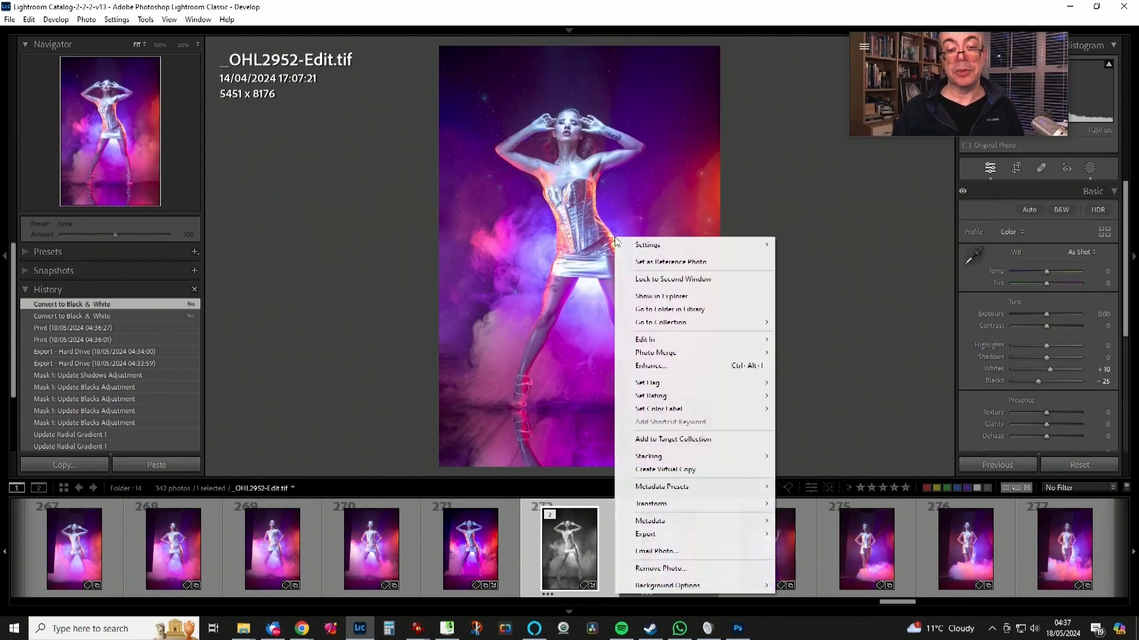
{"action": "left_click", "coordinate": [687, 471]}
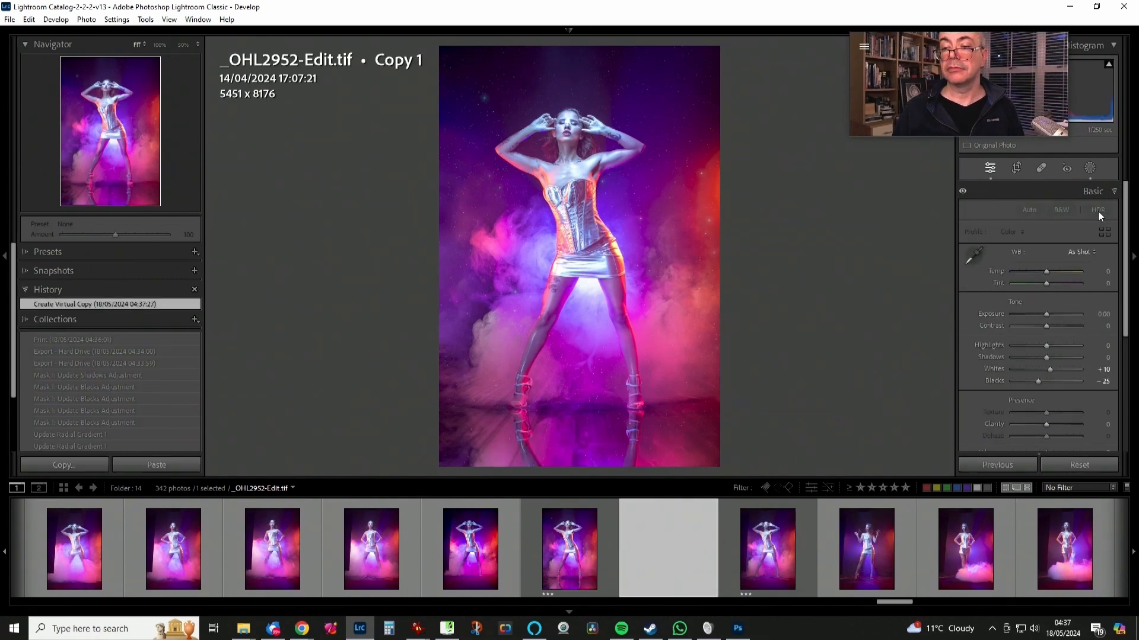
{"action": "key", "text": "v"}
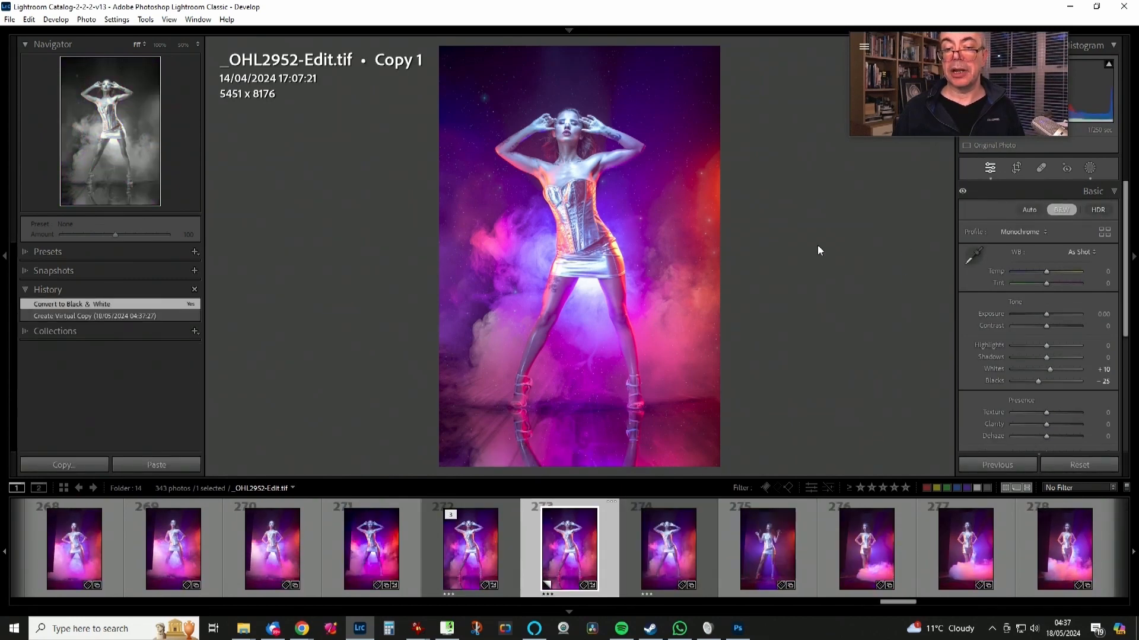
{"action": "right_click", "coordinate": [142, 305]}
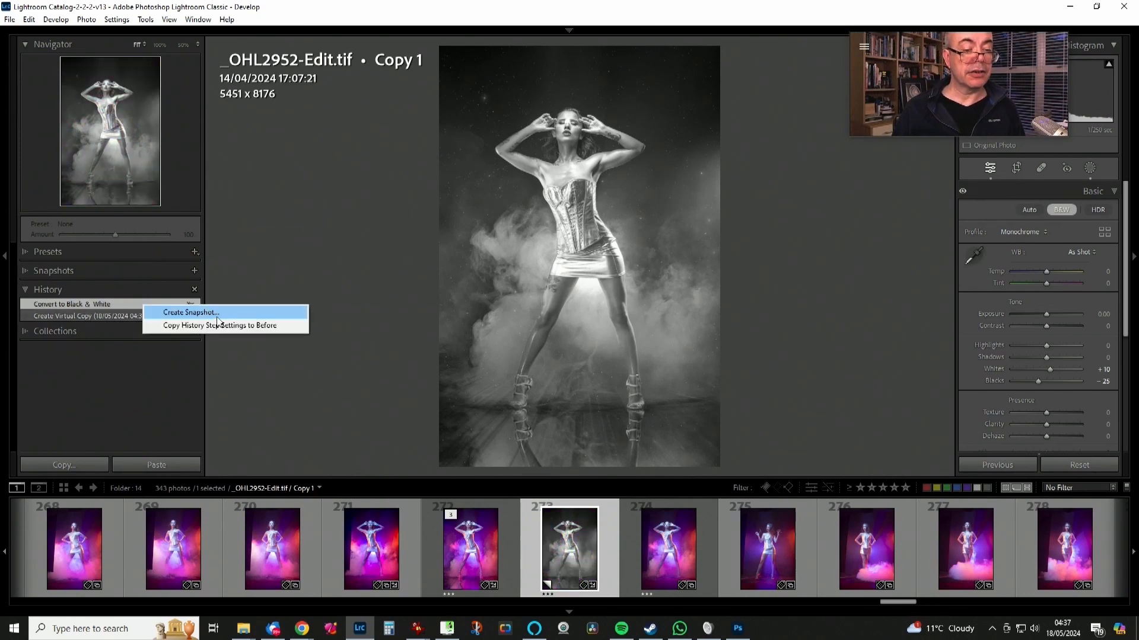
{"action": "left_click", "coordinate": [251, 325]}
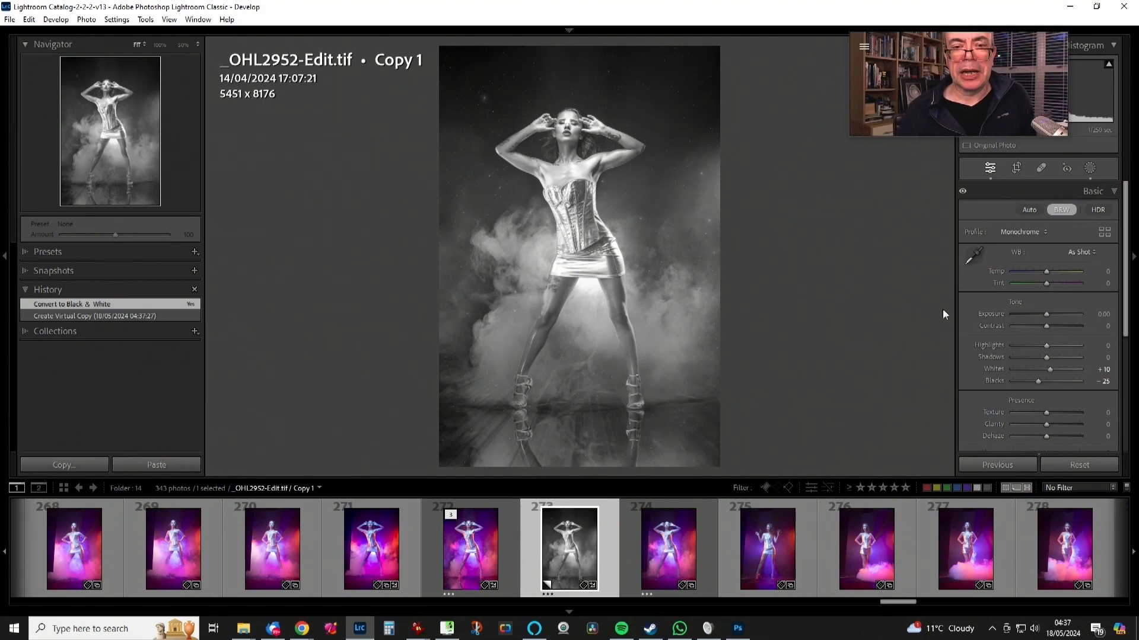
Raise the black-and-white copy's Contrast, Shadows and Blacks to +100 each.
{"action": "left_click_drag", "start_coordinate": [1046, 326], "coordinate": [1101, 325]}
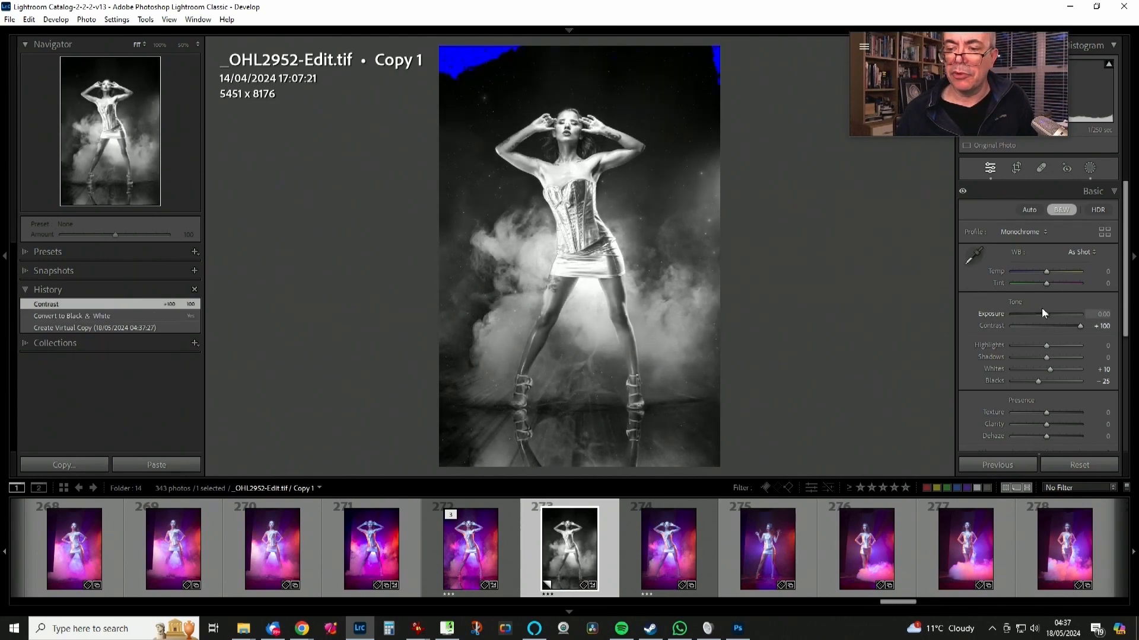
{"action": "left_click_drag", "start_coordinate": [1047, 357], "coordinate": [1086, 381]}
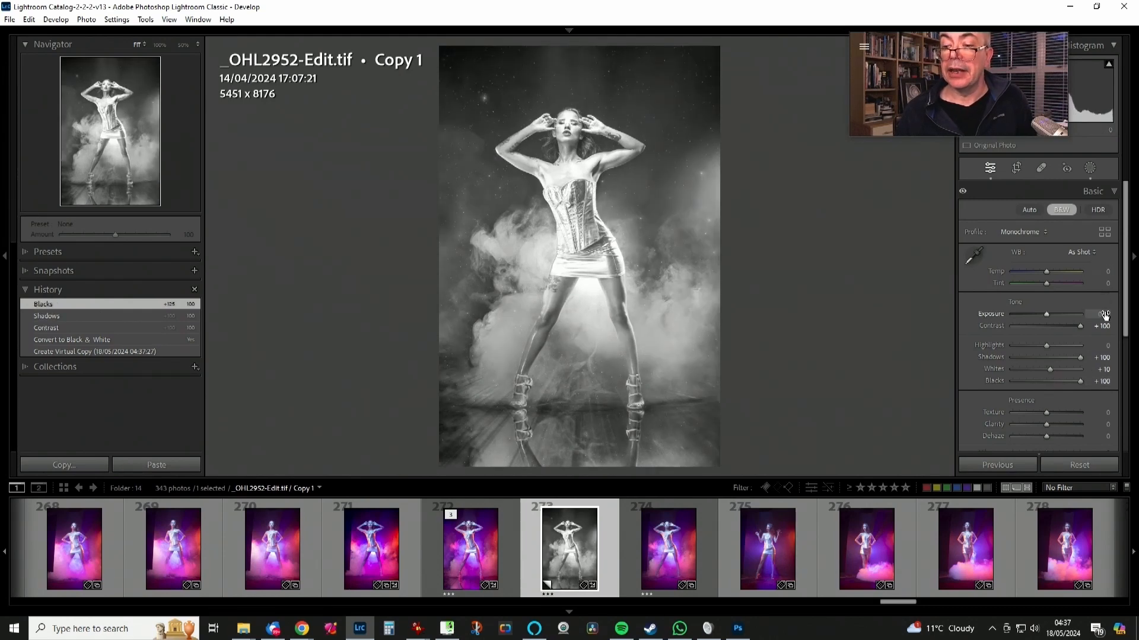
{"action": "left_click_drag", "start_coordinate": [1102, 314], "coordinate": [1103, 314]}
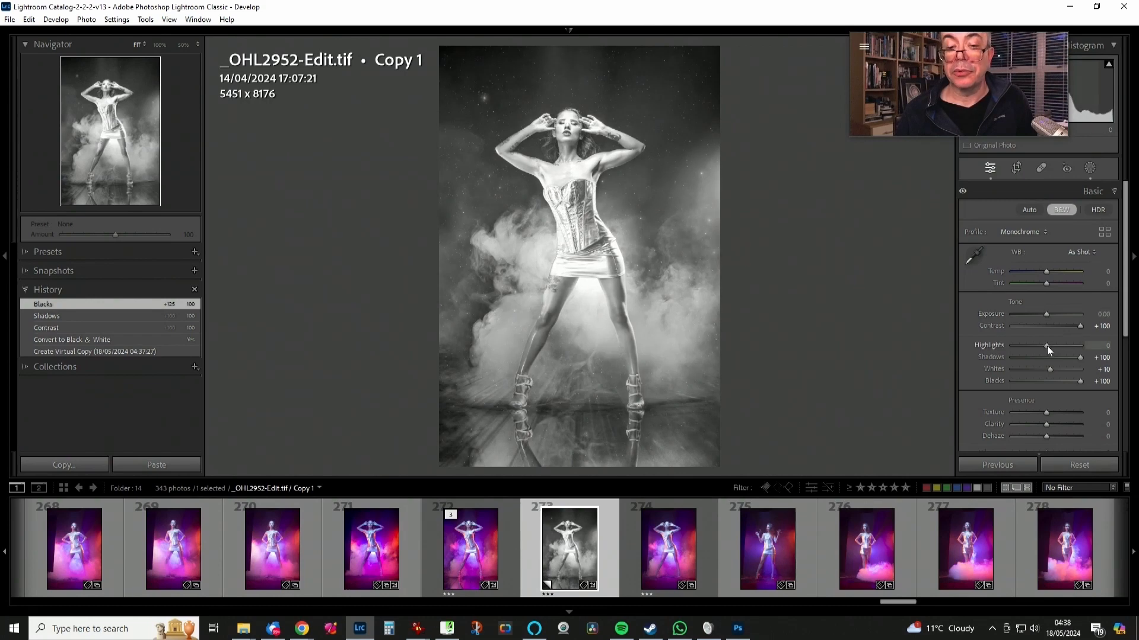
Refine the black-and-white copy's tones with Highlights at -86, Exposure at -0.20 and Contrast at +98.
{"action": "left_click_drag", "start_coordinate": [1047, 346], "coordinate": [988, 351]}
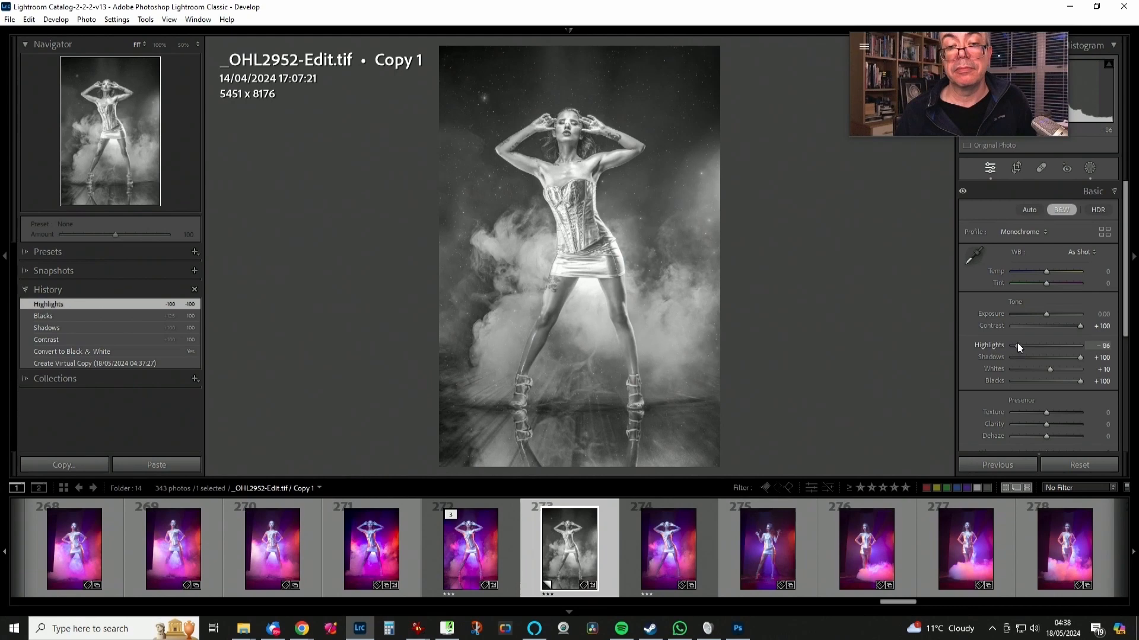
{"action": "left_click_drag", "start_coordinate": [1018, 343], "coordinate": [1016, 343]}
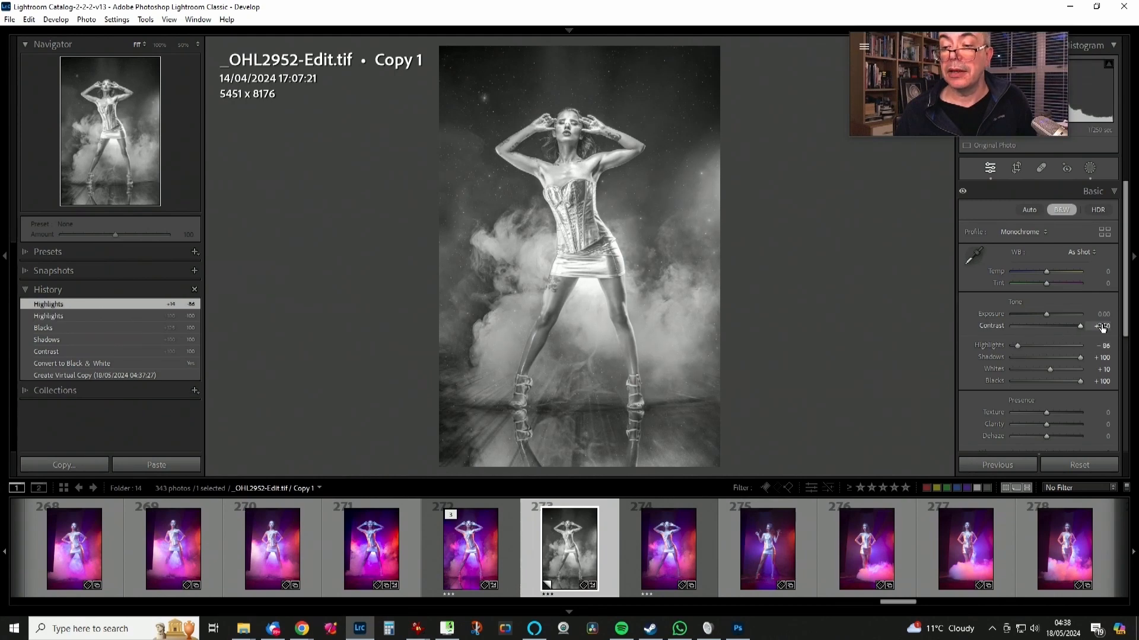
{"action": "left_click_drag", "start_coordinate": [1102, 321], "coordinate": [1098, 321]}
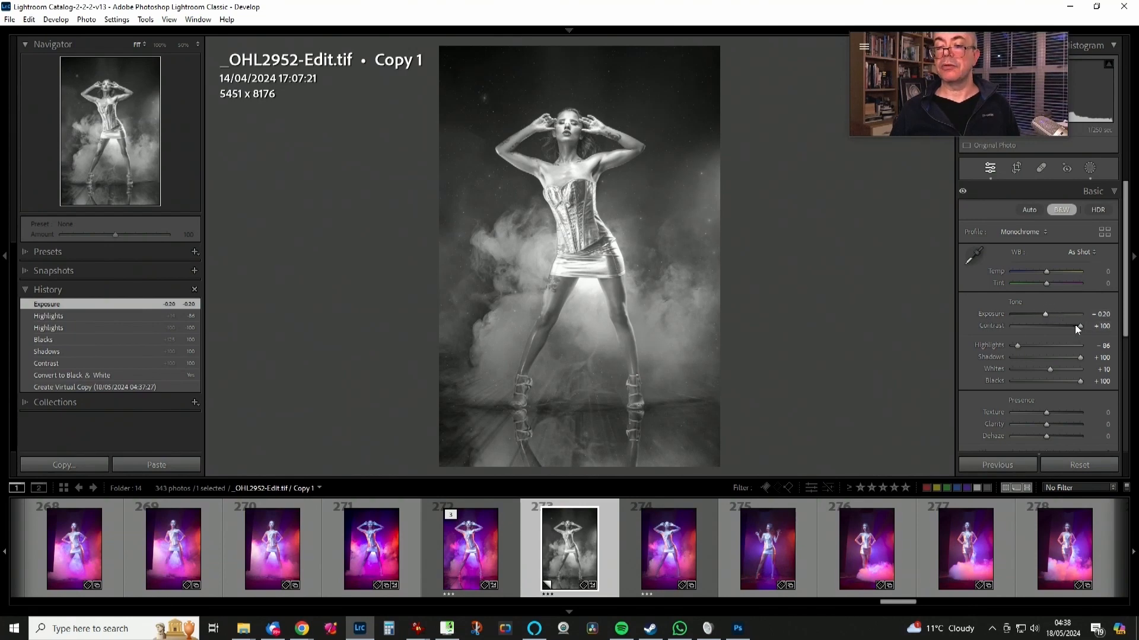
{"action": "left_click_drag", "start_coordinate": [1080, 325], "coordinate": [1065, 326]}
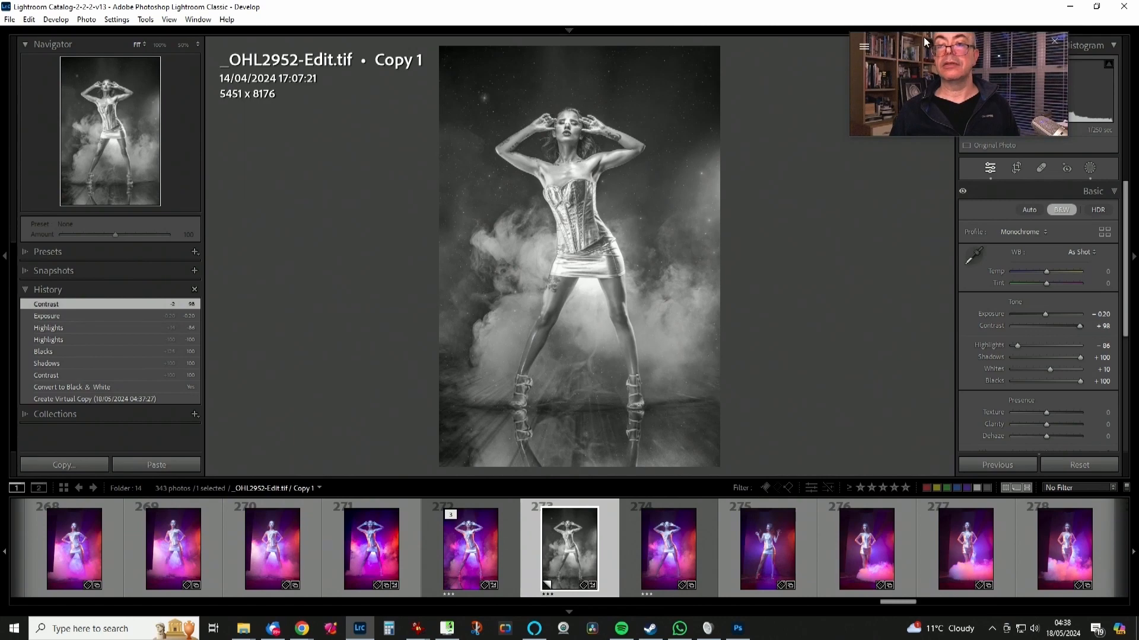
Set the black-and-white copy's Contrast to +68, Shadows to +84 and Blacks to +79, and compare it with the Before state.
{"action": "left_click_drag", "start_coordinate": [924, 42], "coordinate": [858, 61]}
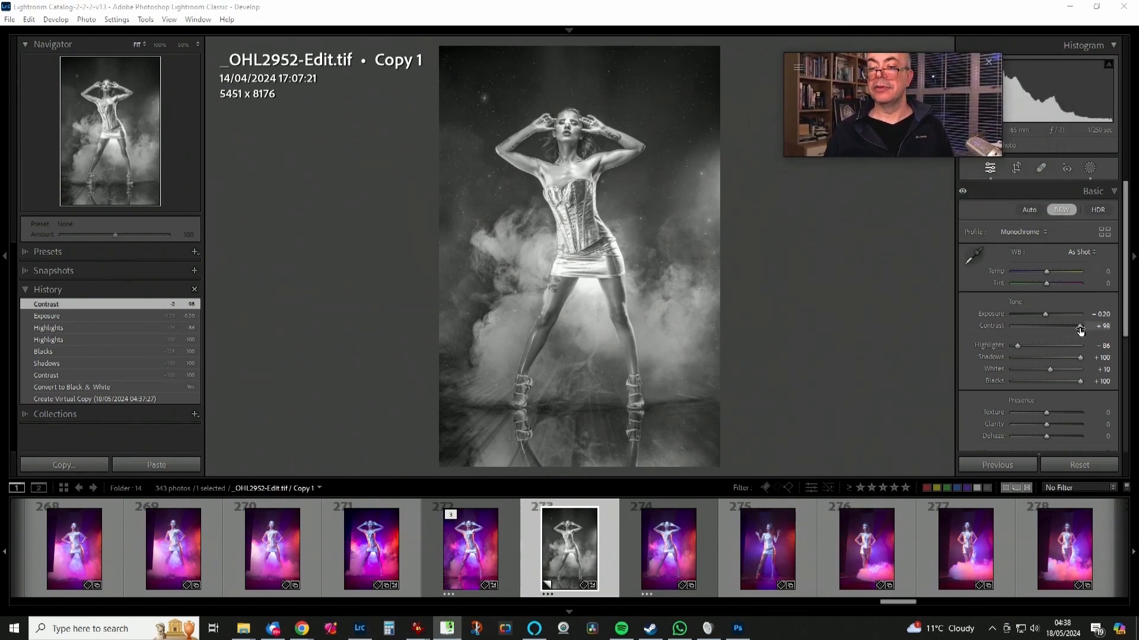
{"action": "left_click_drag", "start_coordinate": [1080, 325], "coordinate": [1069, 329]}
{"action": "left_click_drag", "start_coordinate": [1079, 382], "coordinate": [1076, 363]}
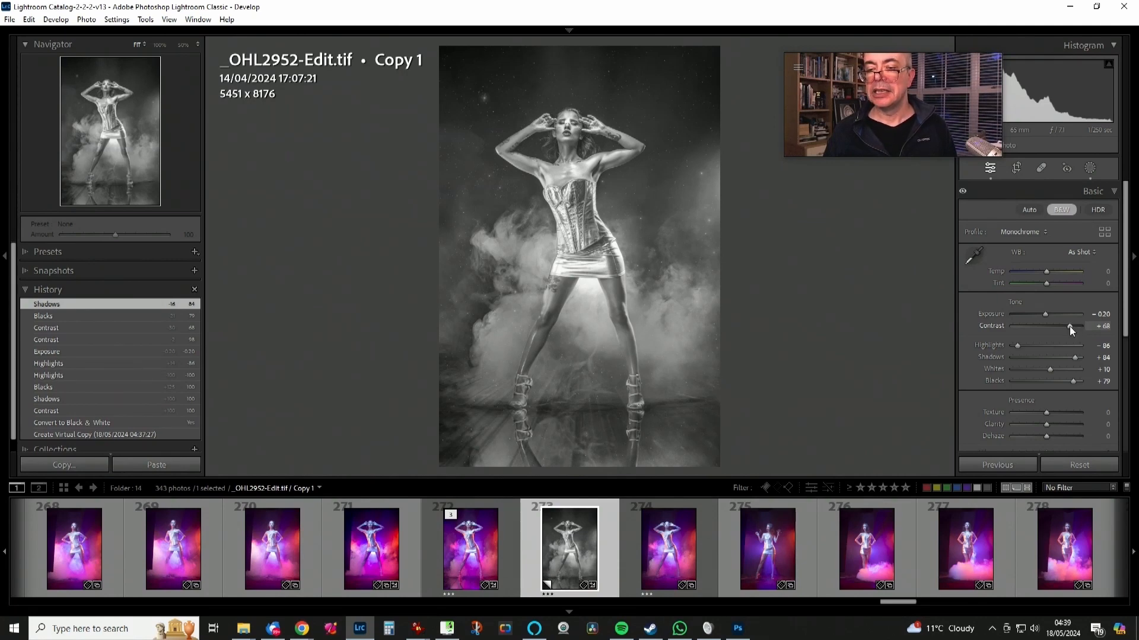
{"action": "key", "text": "backslash"}
{"action": "key", "text": "backslash"}
{"action": "key", "text": "backslash"}
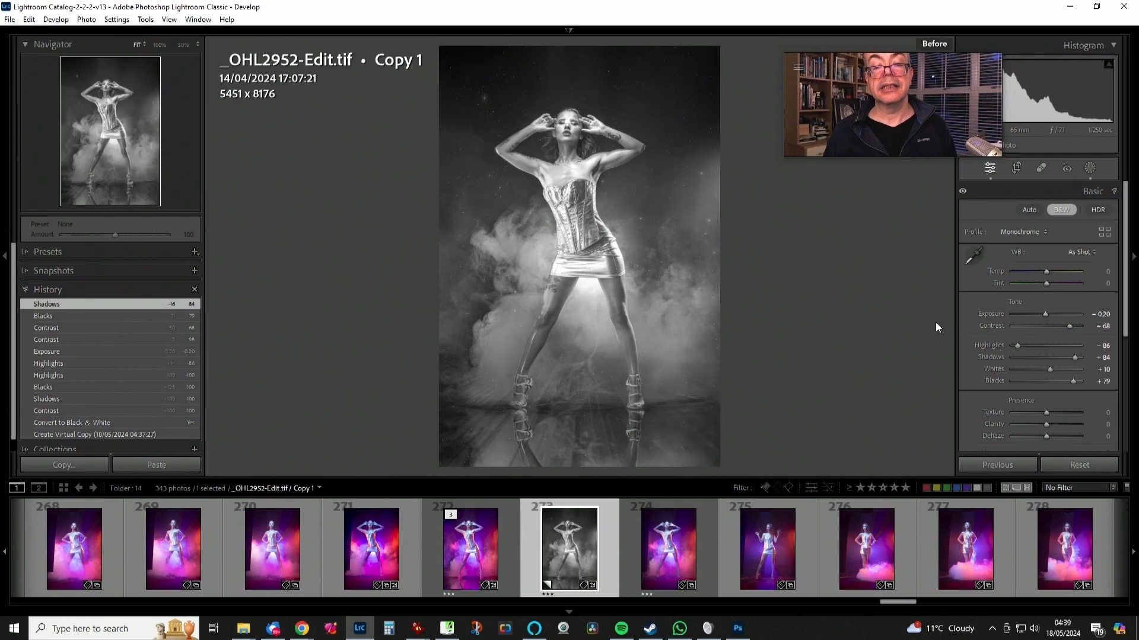
{"action": "key", "text": "backslash"}
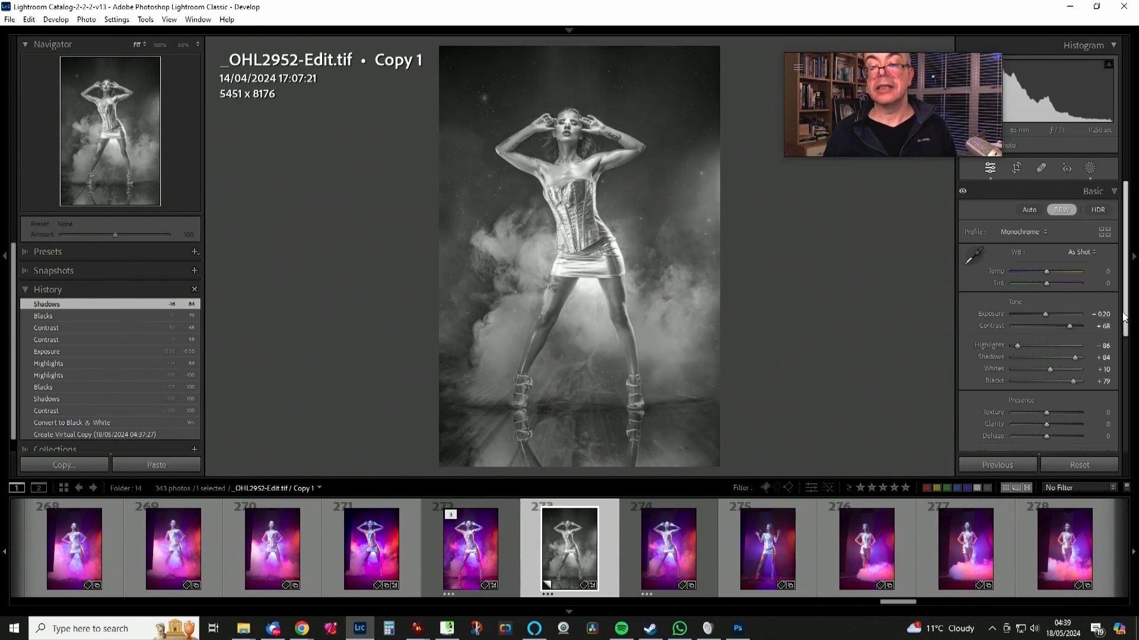
Set the copy's Contrast to +53, Highlights to -39, Whites to +21 and Blacks to +72, and compare it with the Before state.
{"action": "mouse_move", "coordinate": [1069, 325]}
{"action": "left_mouse_down"}
{"action": "mouse_move", "coordinate": [1021, 346]}
{"action": "mouse_move", "coordinate": [1063, 326]}
{"action": "left_mouse_up"}
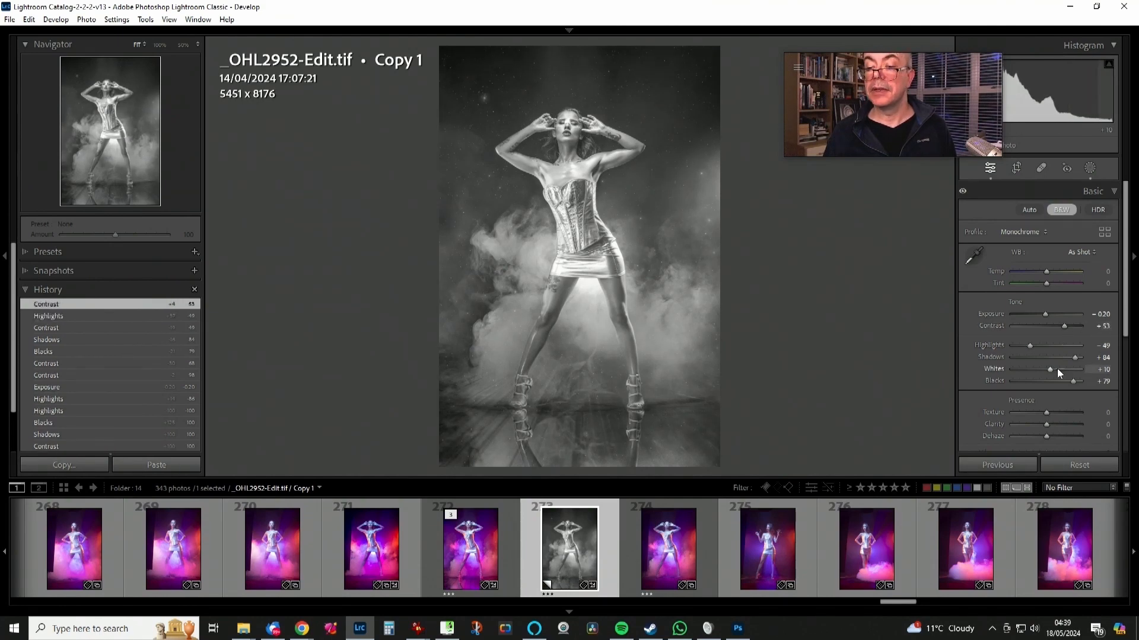
{"action": "left_click_drag", "start_coordinate": [1074, 381], "coordinate": [1029, 347]}
{"action": "key", "text": "backslash"}
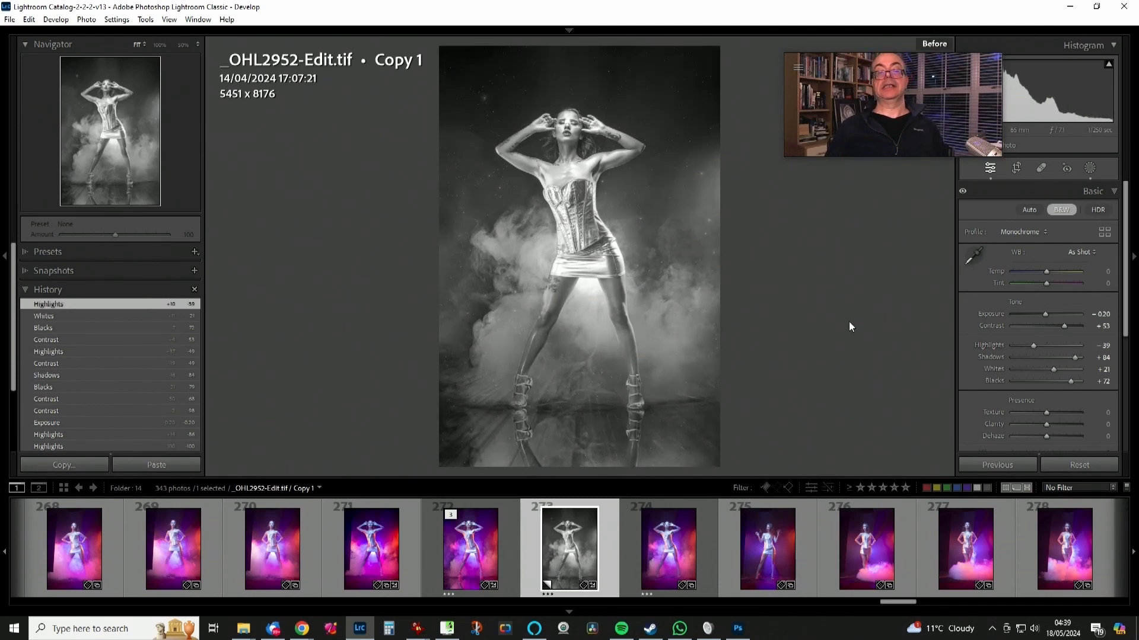
{"action": "key", "text": "backslash"}
{"action": "key", "text": "backslash"}
{"action": "key", "text": "backslash"}
{"action": "key", "text": "backslash"}
{"action": "key", "text": "backslash"}
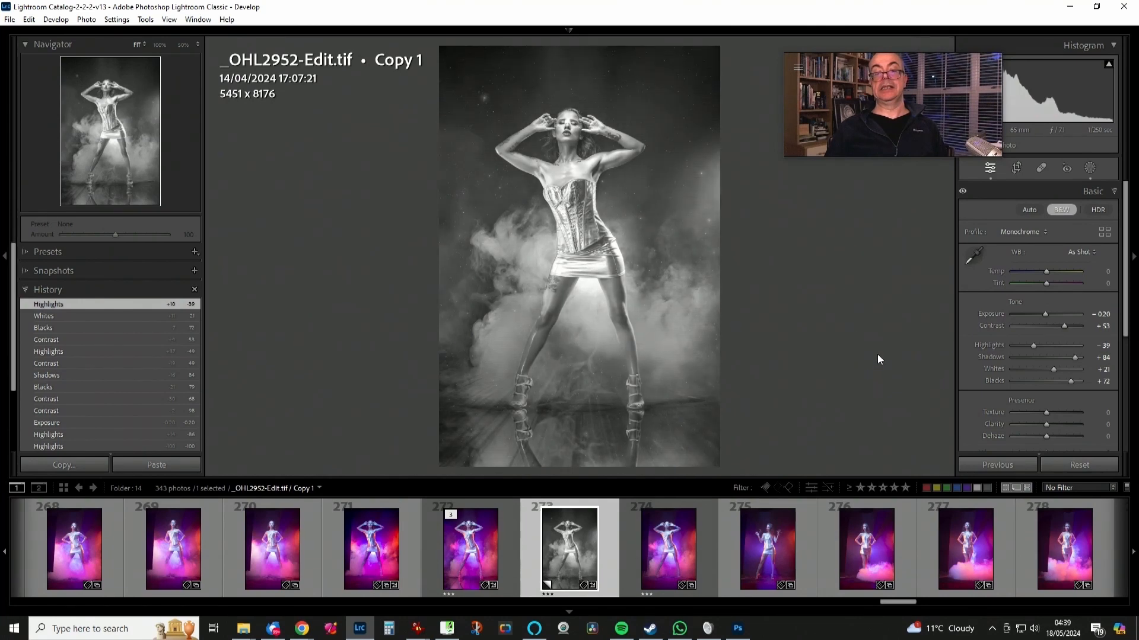
Reduce the black-and-white copy's Blacks to +47 and compare the result with the Before state.
{"action": "left_click_drag", "start_coordinate": [1070, 383], "coordinate": [1062, 382]}
{"action": "key", "text": "backslash"}
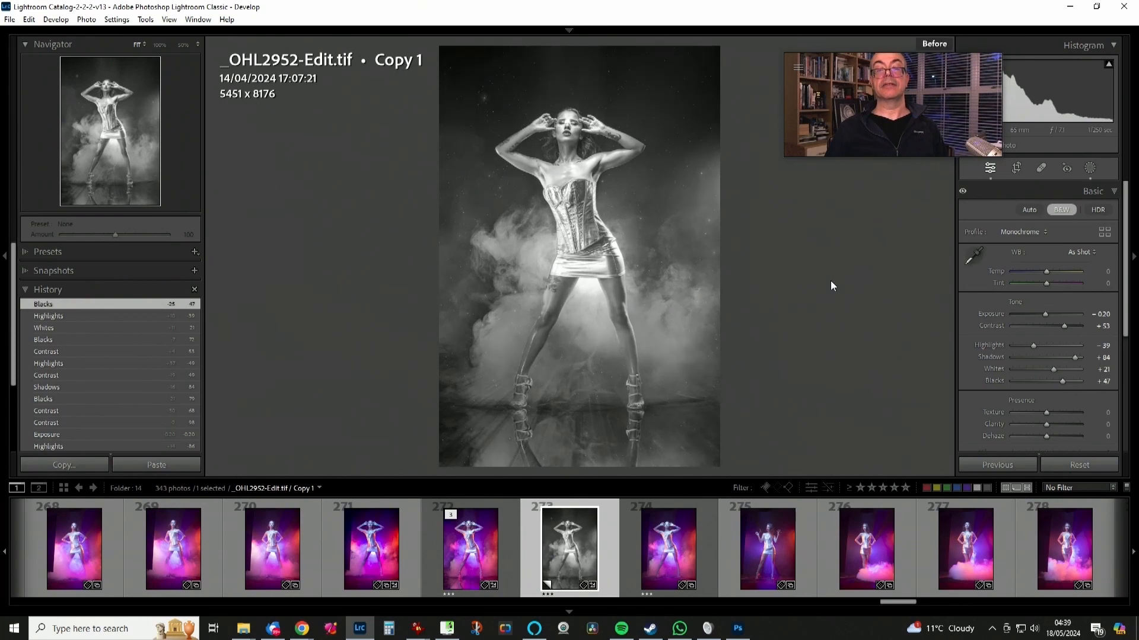
{"action": "key", "text": "backslash"}
{"action": "key", "text": "backslash"}
{"action": "key", "text": "backslash"}
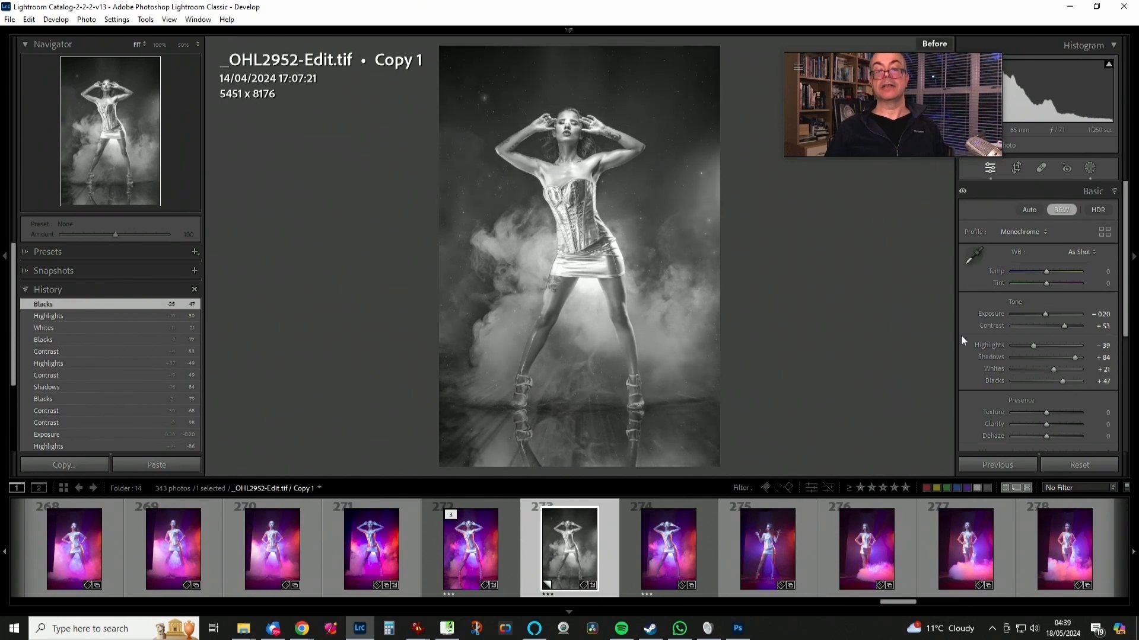
Lower the black-and-white copy's Blacks further to +18 and check the change against the Before state.
{"action": "left_click_drag", "start_coordinate": [1064, 383], "coordinate": [1054, 383]}
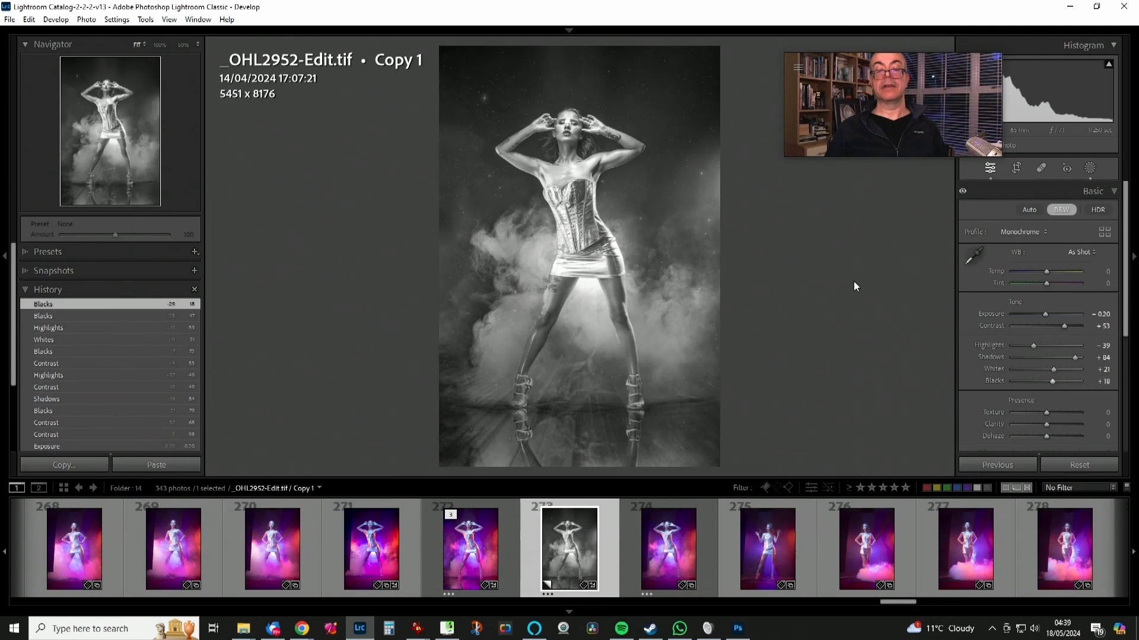
{"action": "key", "text": "backslash"}
{"action": "key", "text": "backslash"}
{"action": "key", "text": "backslash"}
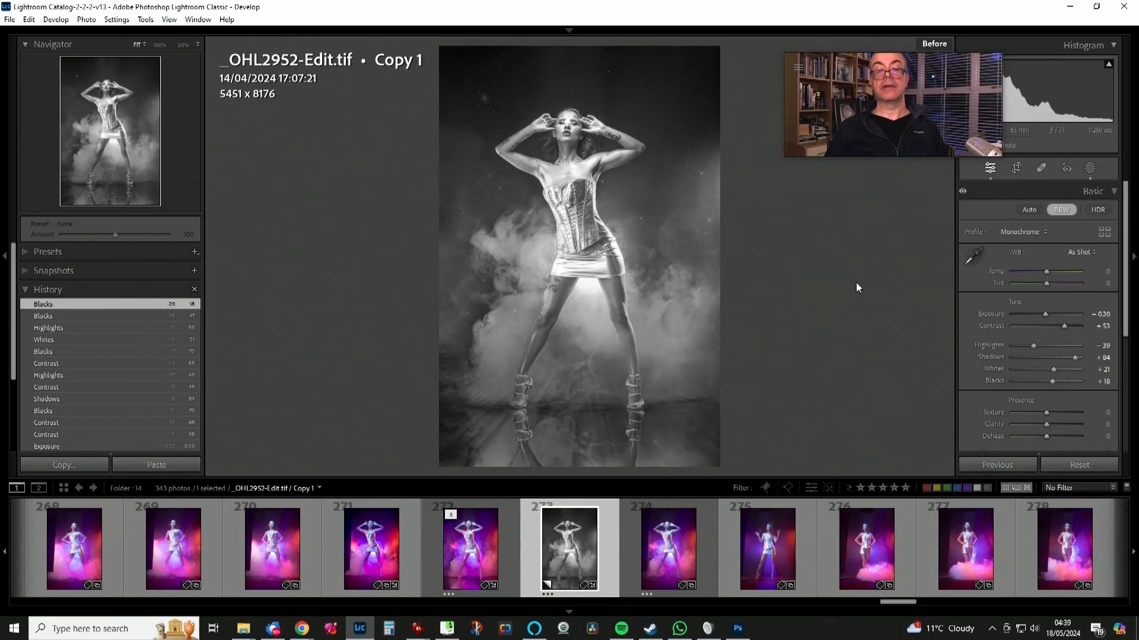
{"action": "key", "text": "backslash"}
{"action": "key", "text": "backslash"}
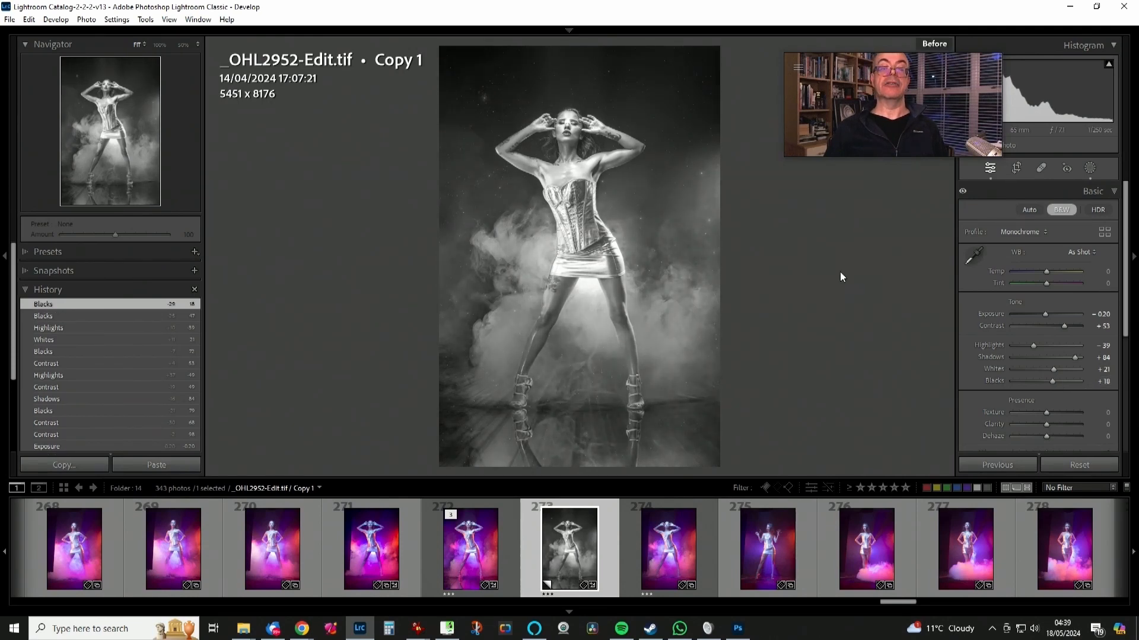
{"action": "key", "text": "backslash"}
Revert the copy to its Convert to Black & White history step and set Blacks to -42, Highlights to -47 and Whites to +33.
{"action": "scroll", "coordinate": [69, 383], "scroll_direction": "down", "scroll_amount": 5}
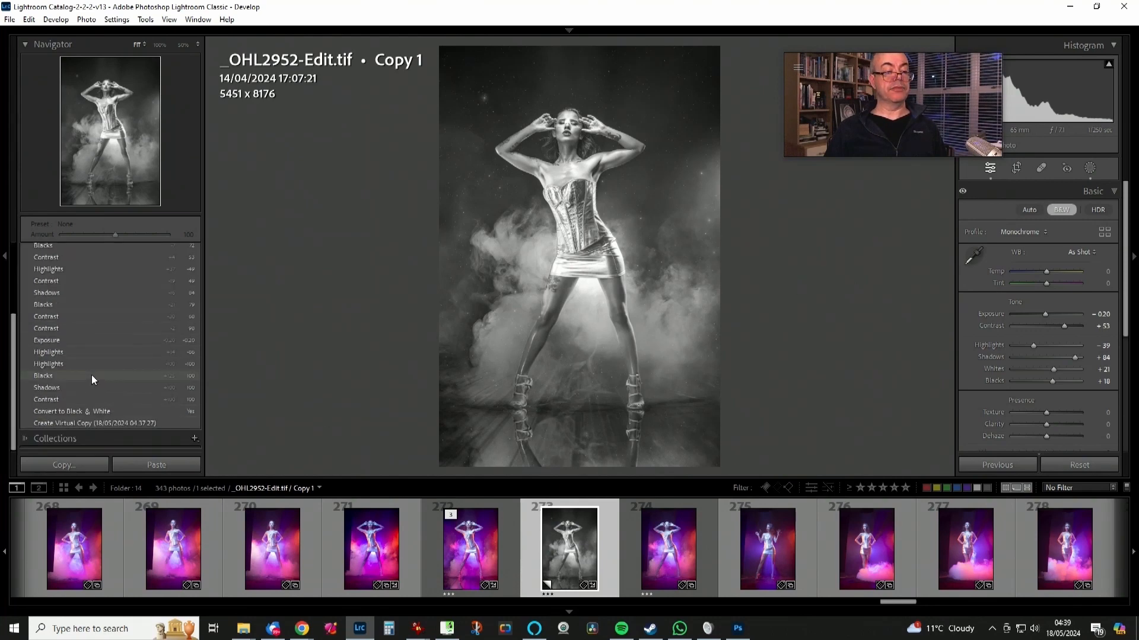
{"action": "left_click", "coordinate": [119, 411]}
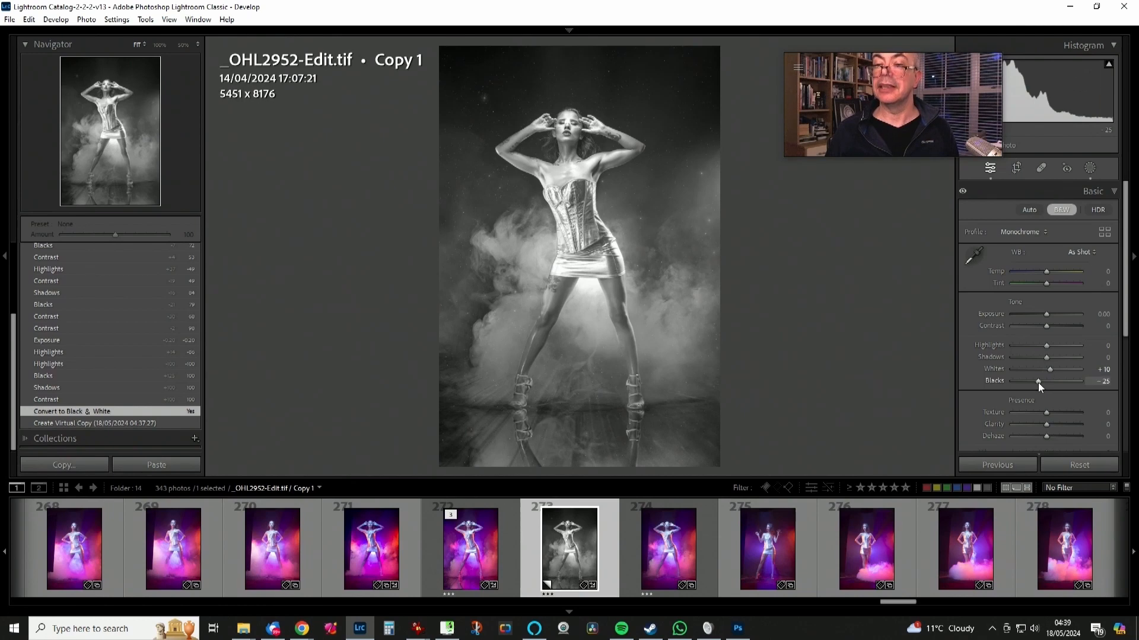
{"action": "left_click_drag", "start_coordinate": [901, 58], "coordinate": [816, 44]}
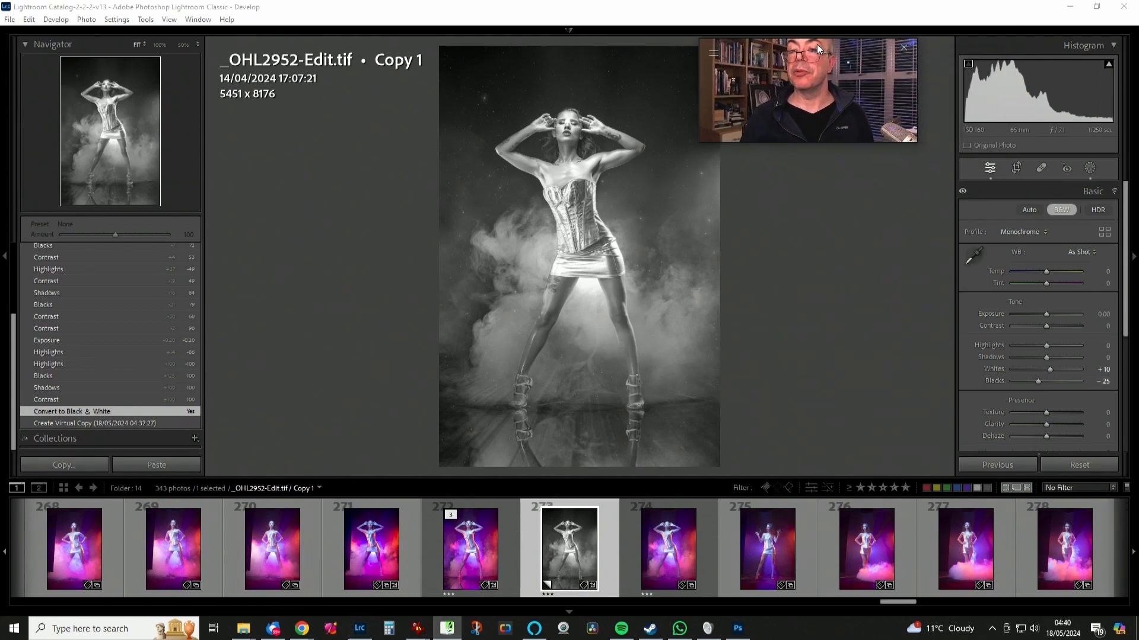
{"action": "left_click", "coordinate": [1035, 380]}
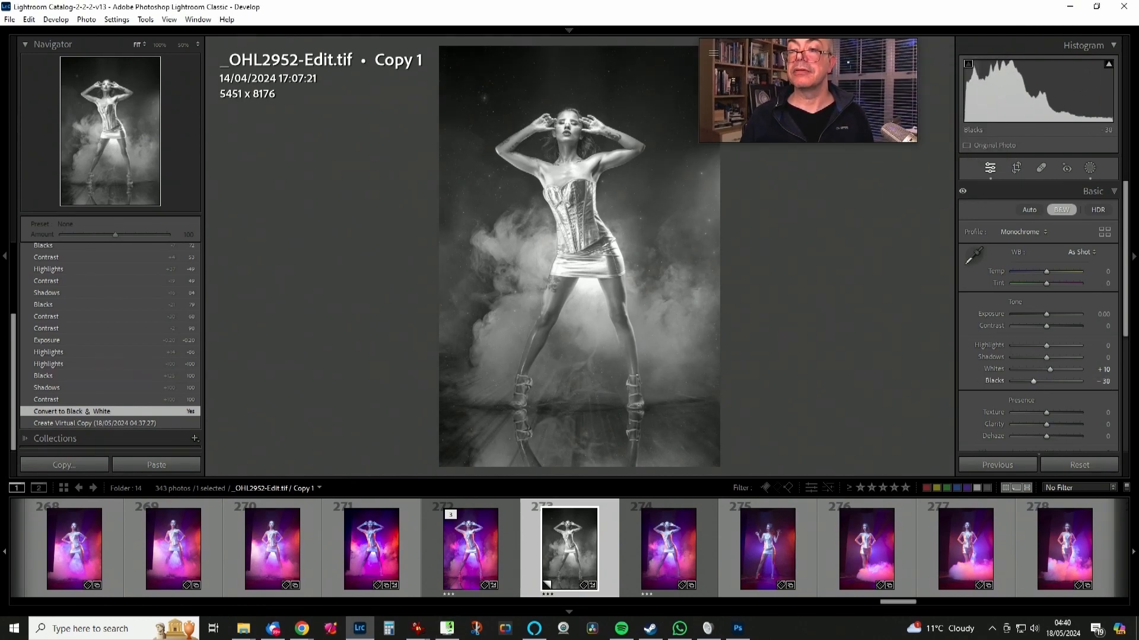
{"action": "left_click_drag", "start_coordinate": [1033, 381], "coordinate": [1059, 367]}
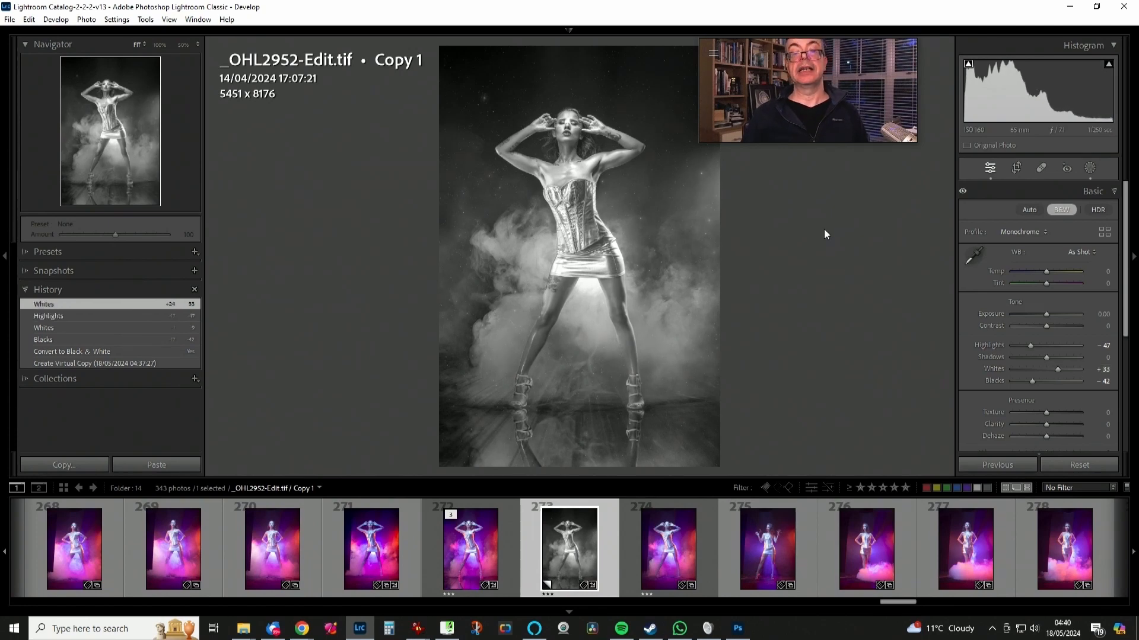
Compare the black-and-white copy with its Before state and raise its Shadows to +23.
{"action": "key", "text": "backslash"}
{"action": "key", "text": "backslash"}
{"action": "key", "text": "backslash"}
{"action": "key", "text": "backslash"}
{"action": "key", "text": "backslash"}
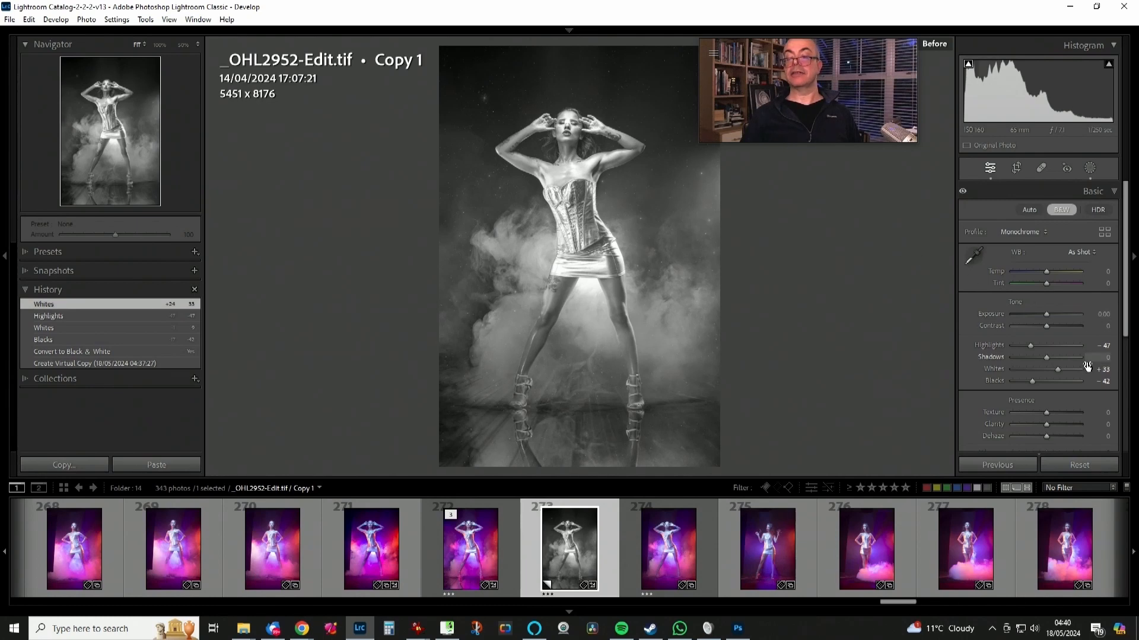
{"action": "key", "text": "backslash"}
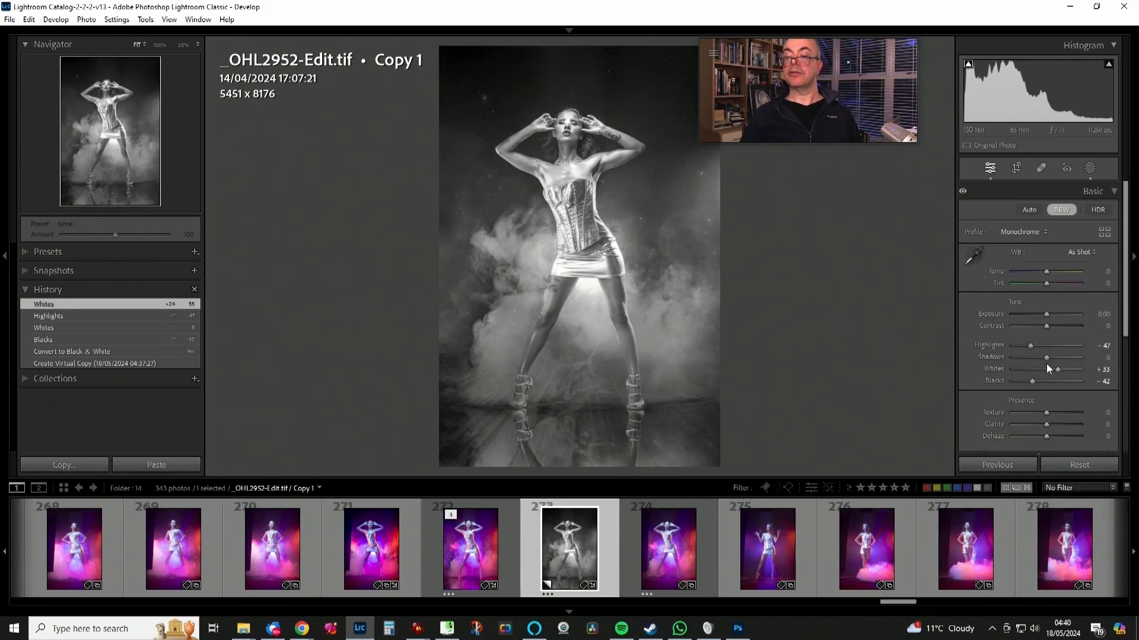
{"action": "left_click_drag", "start_coordinate": [1058, 355], "coordinate": [1053, 354]}
{"action": "key", "text": "backslash"}
{"action": "key", "text": "backslash"}
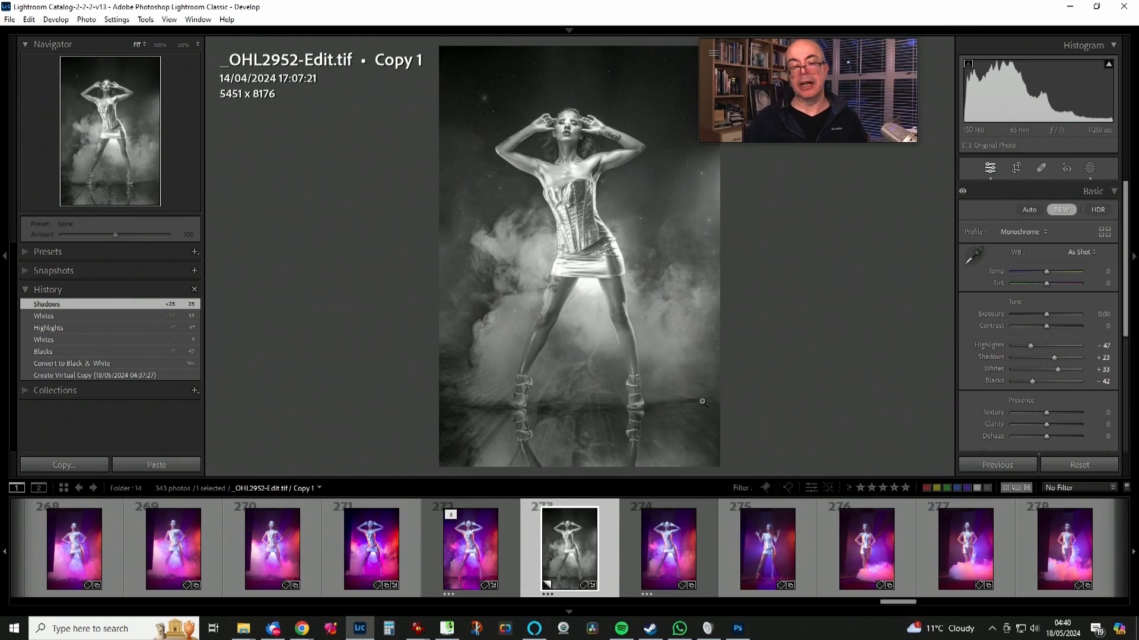
Try a Contrast of +7 on the colour original _OHL2952-Edit.tif and reset it to the default.
{"action": "left_click", "coordinate": [490, 552]}
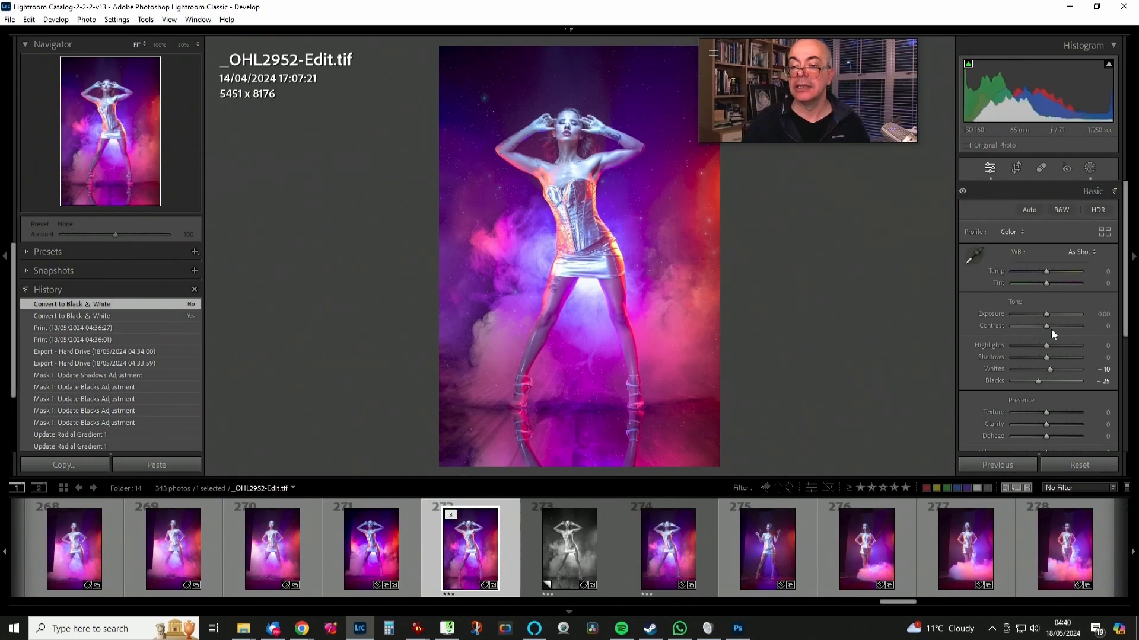
{"action": "left_click_drag", "start_coordinate": [1055, 324], "coordinate": [1052, 326]}
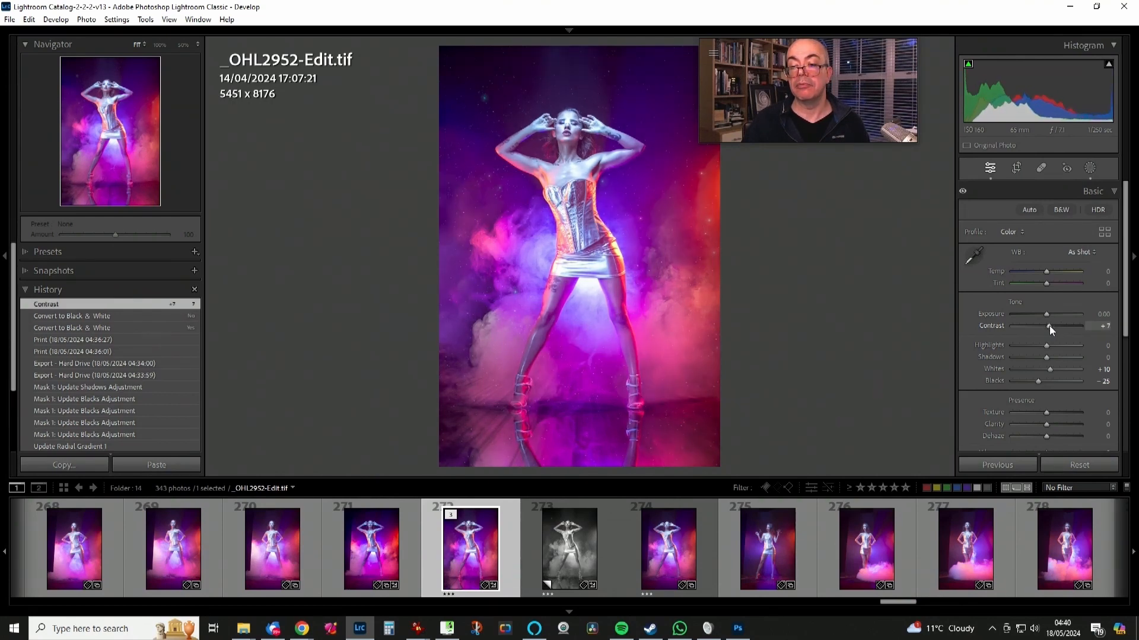
{"action": "double_click", "coordinate": [1048, 325]}
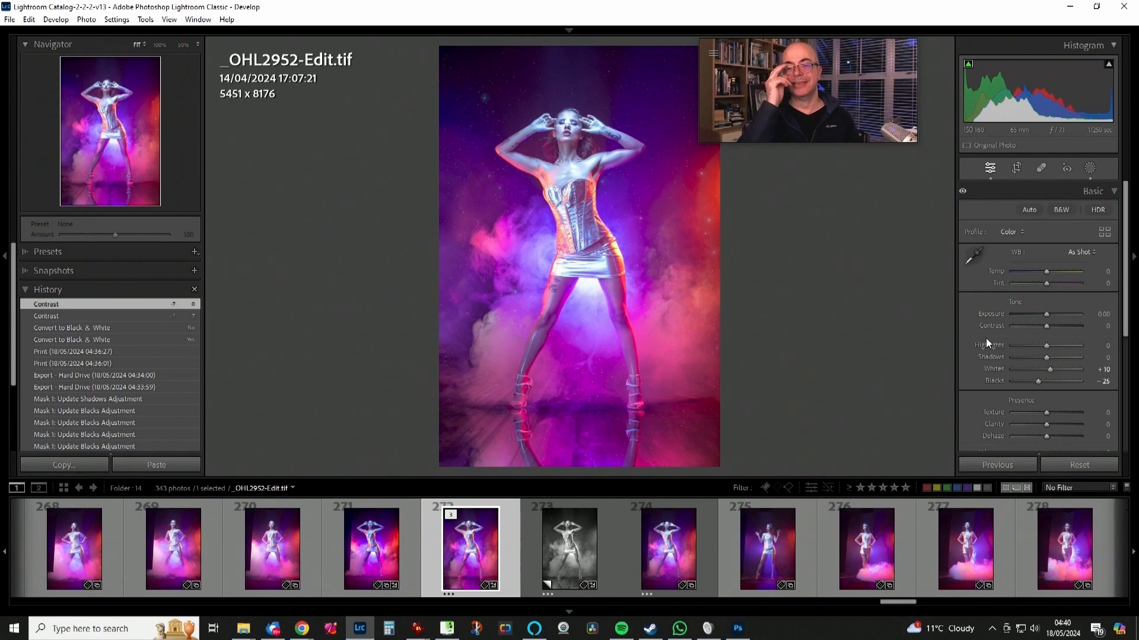